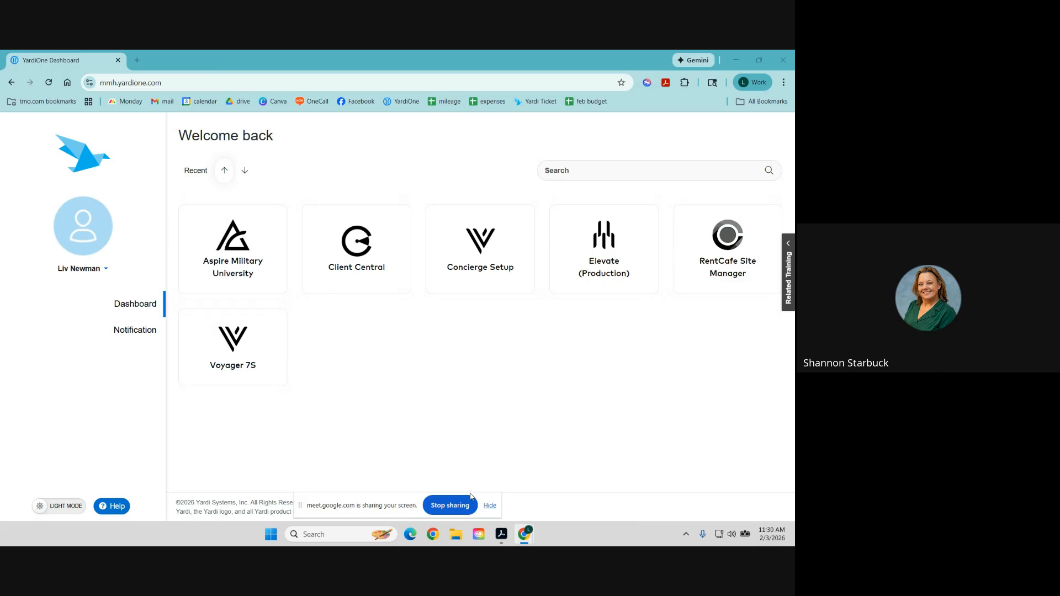
Launch Voyager 7S and sign in to the TEST environment instead of Live.
left_click(490, 507)
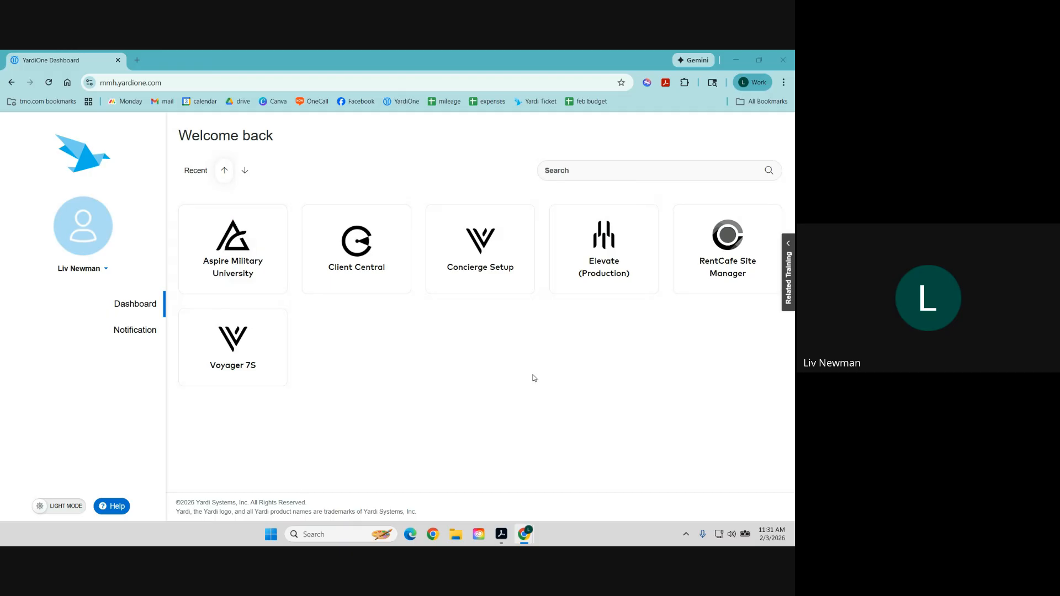
left_click(238, 351)
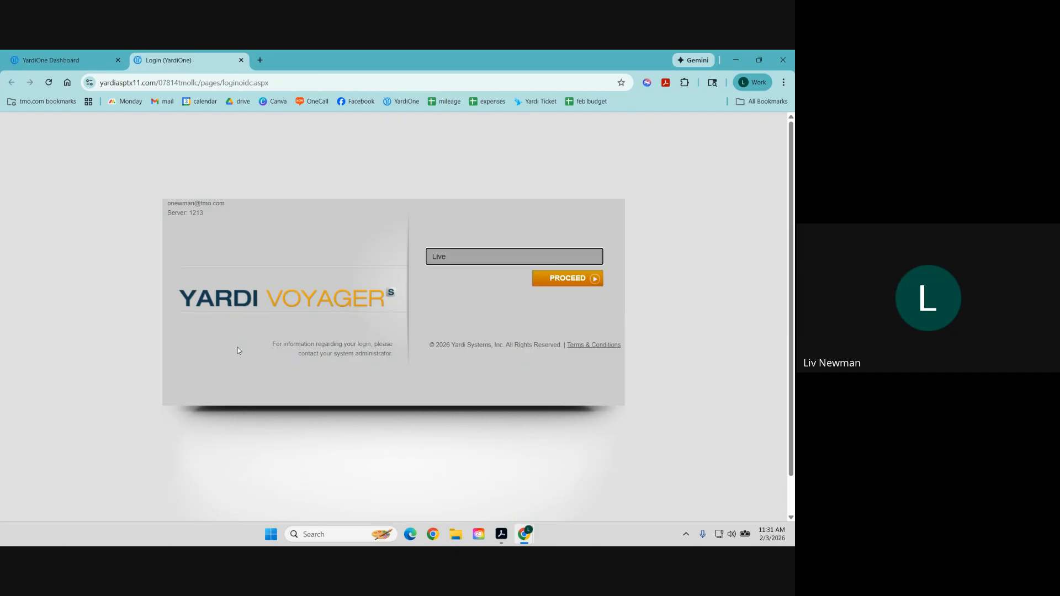
left_click(452, 261)
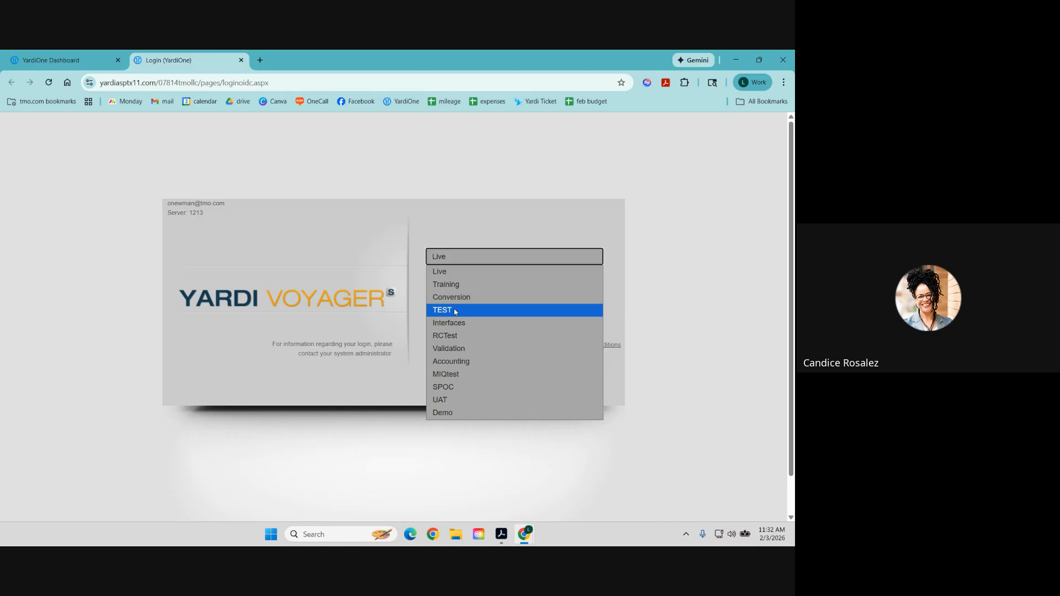
left_click(455, 311)
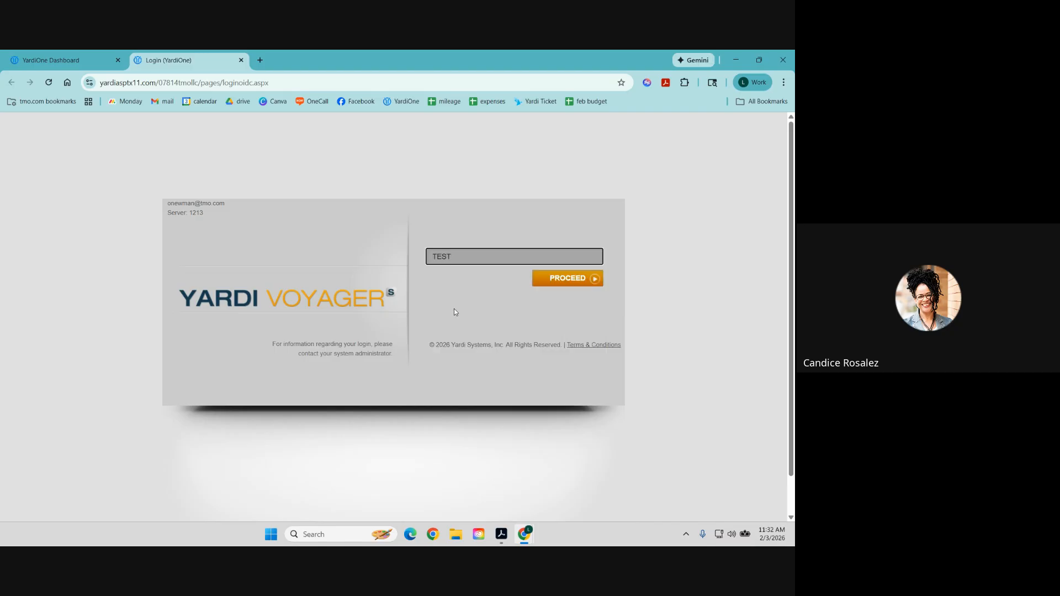
left_click(568, 279)
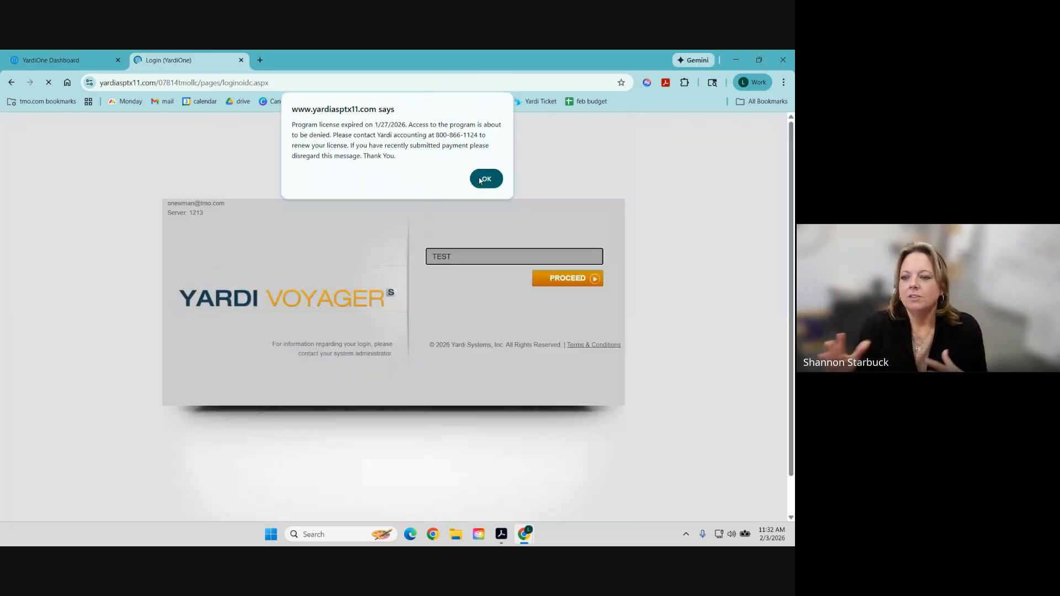
Acknowledge the license-expired alert and check the available roles on the Cheyenne dashboard.
left_click(481, 181)
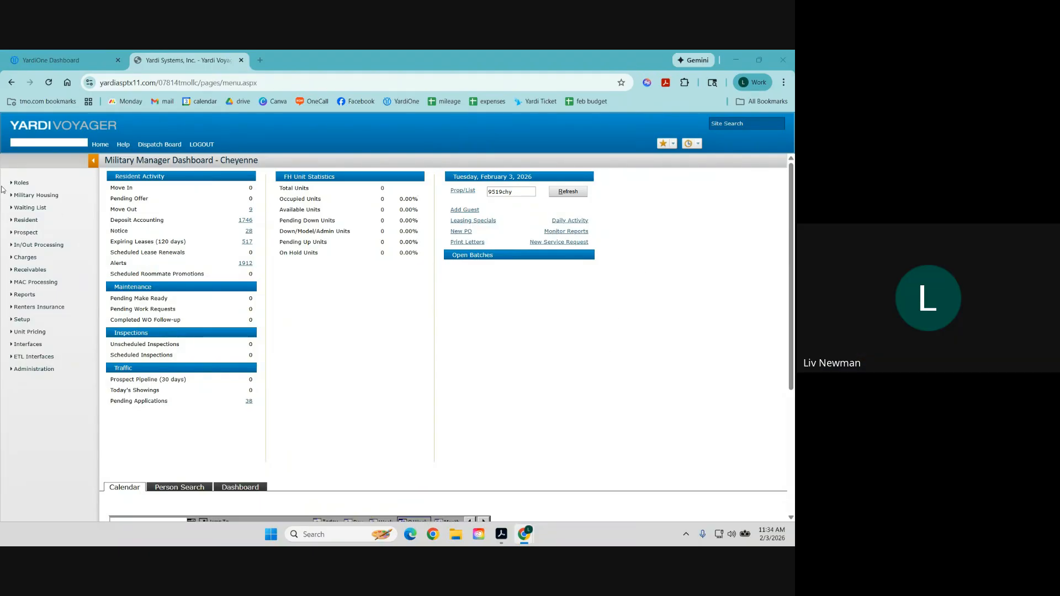
left_click(21, 184)
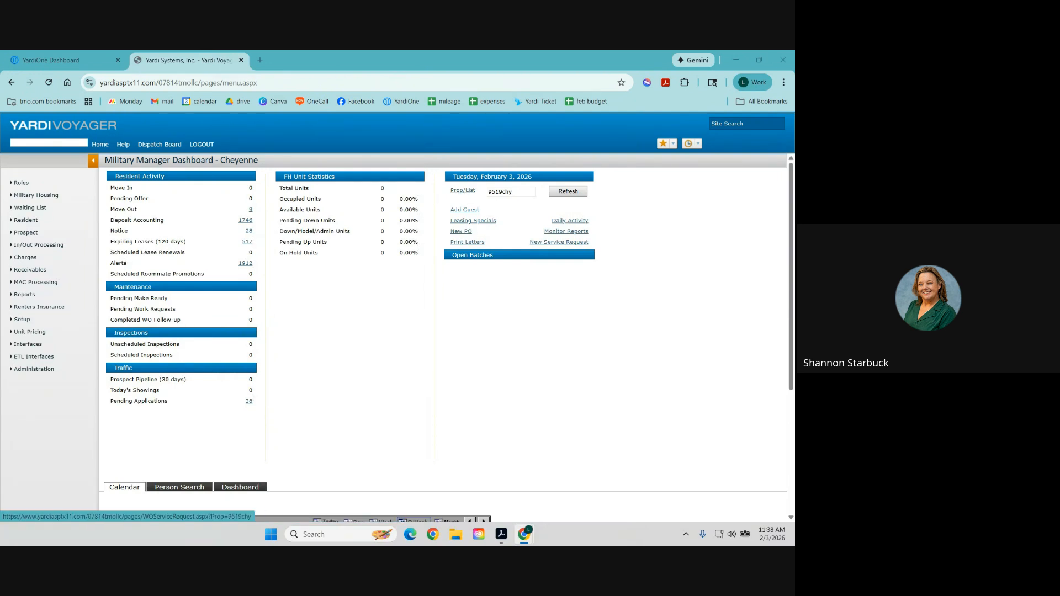
Switch the dashboard property to Crackerjack Flats (9543crac) and refresh its figures.
left_click(462, 190)
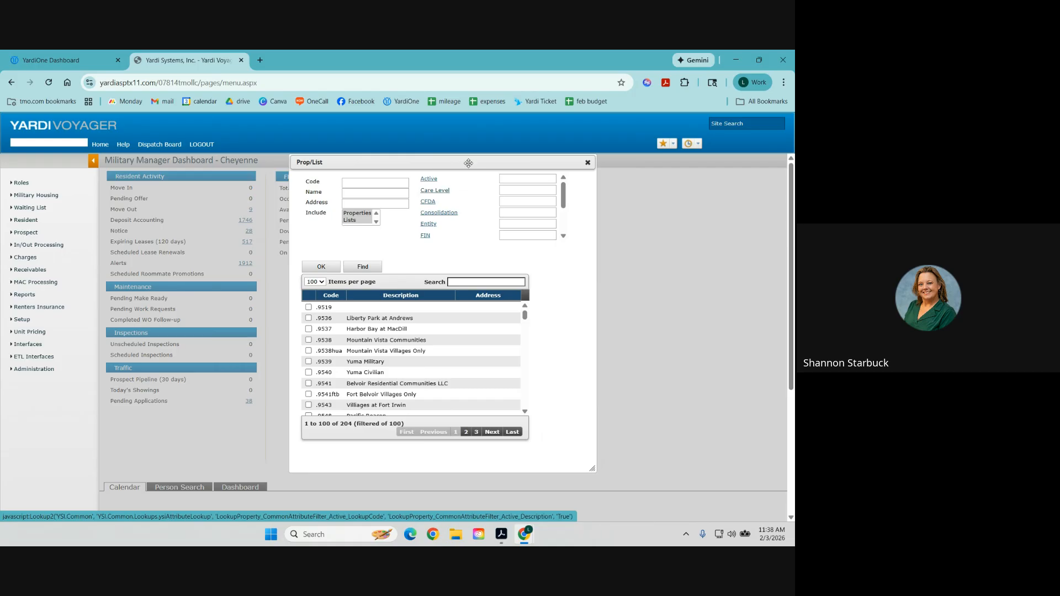
left_click_drag(463, 161, 303, 169)
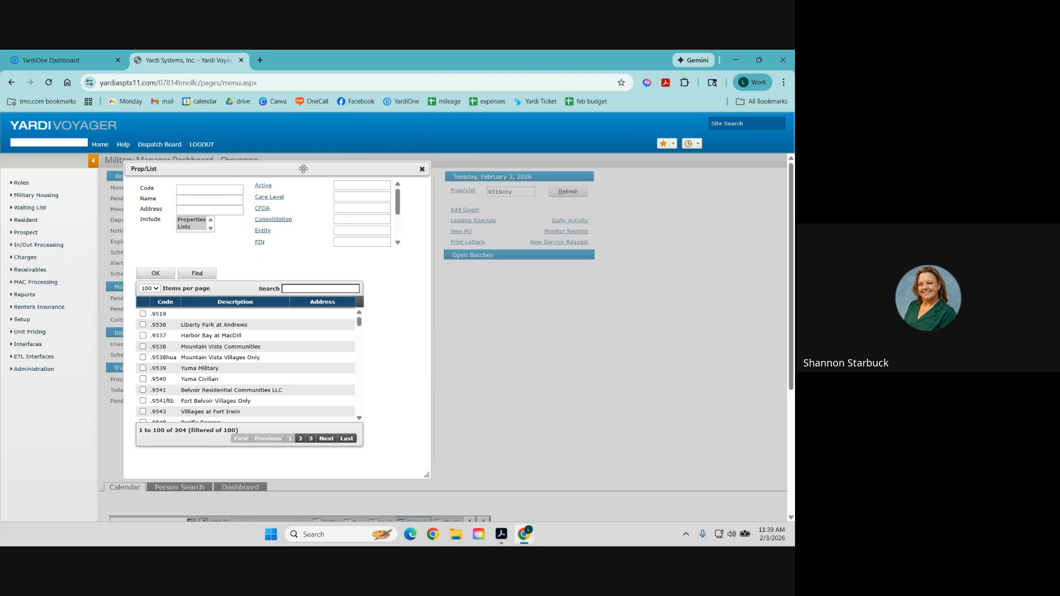
left_click(298, 288)
type("pos")
type("r")
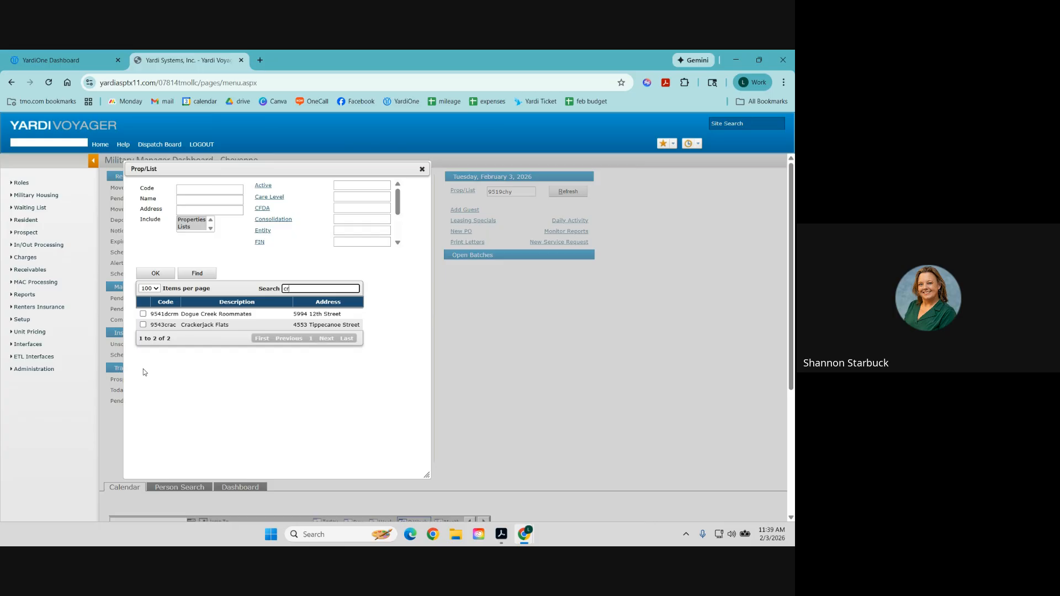
left_click(143, 324)
left_click(155, 273)
left_click(567, 193)
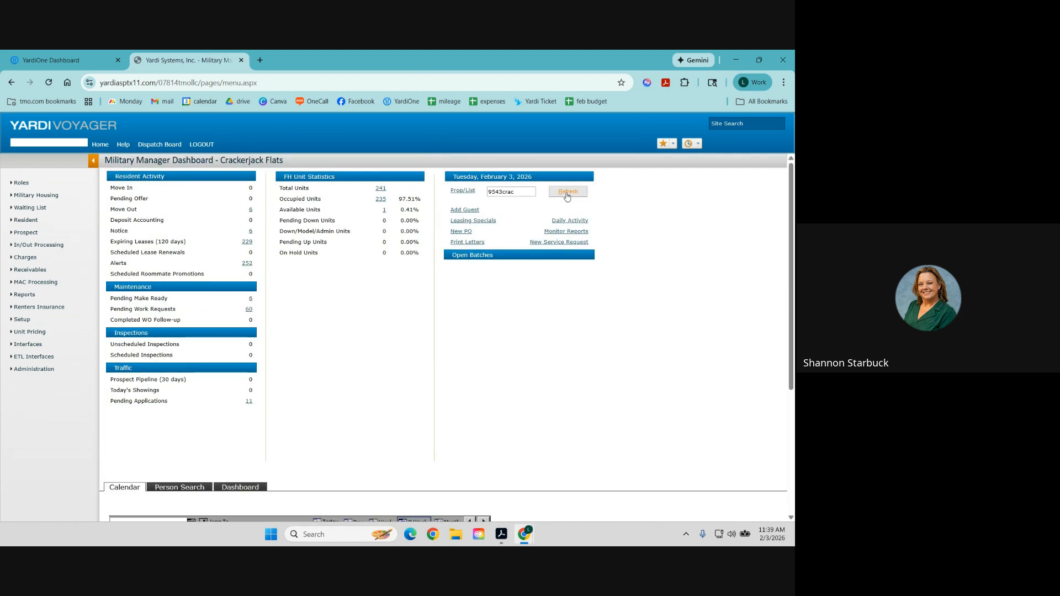
Search 'post', select Military Post: HUAC (.posthua) as the property, and refresh the dashboard.
left_click(460, 193)
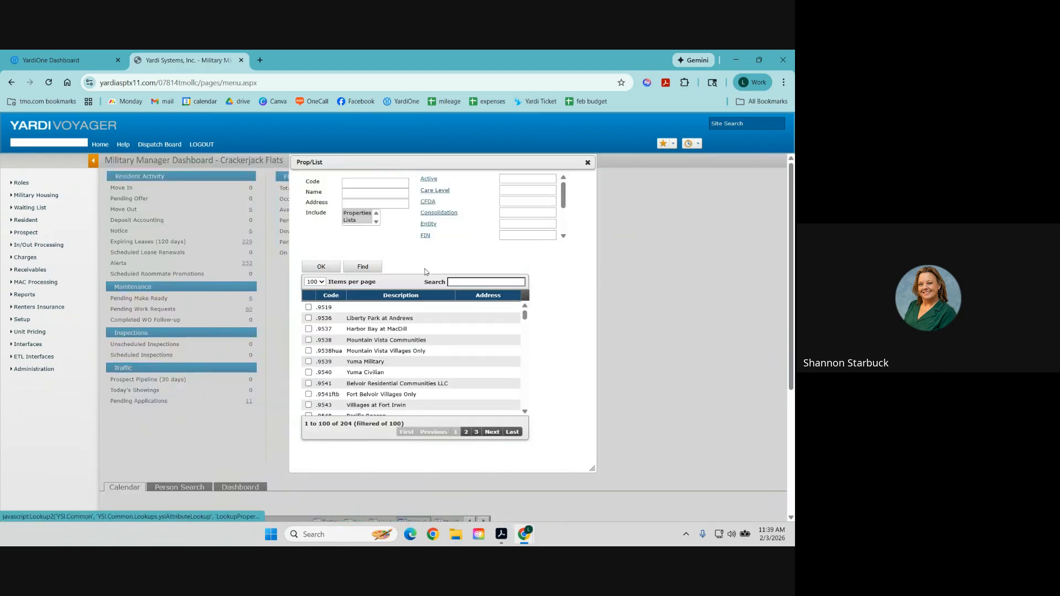
left_click(470, 279)
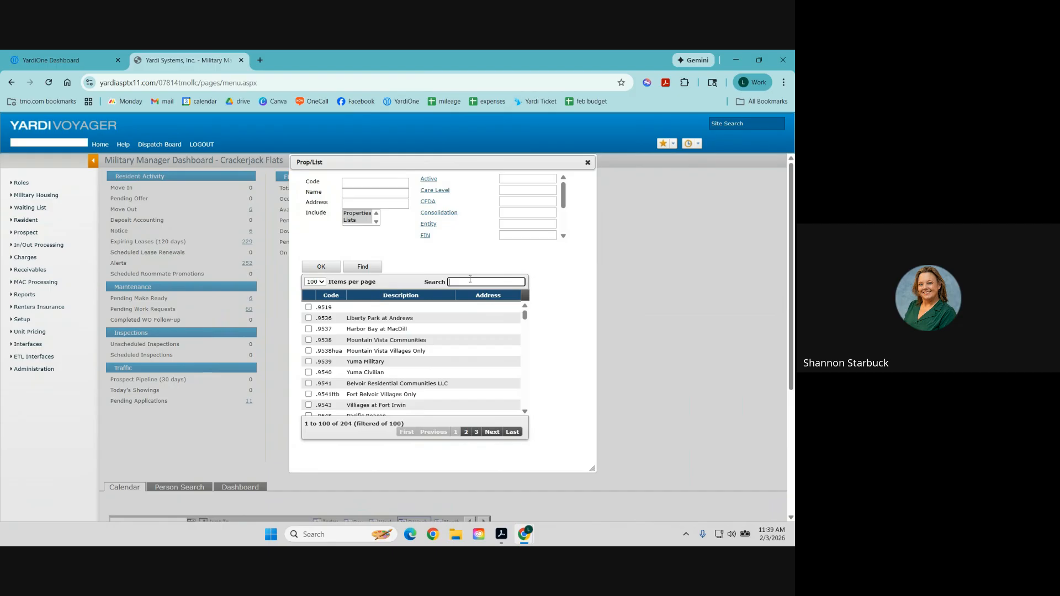
type("post")
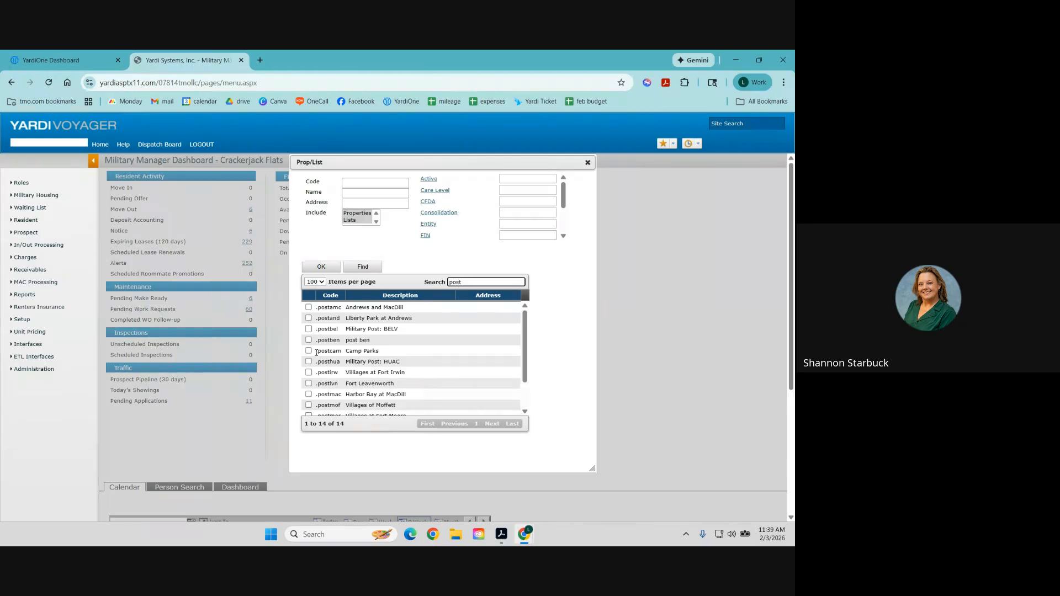
left_click(309, 362)
left_click(320, 266)
left_click(567, 193)
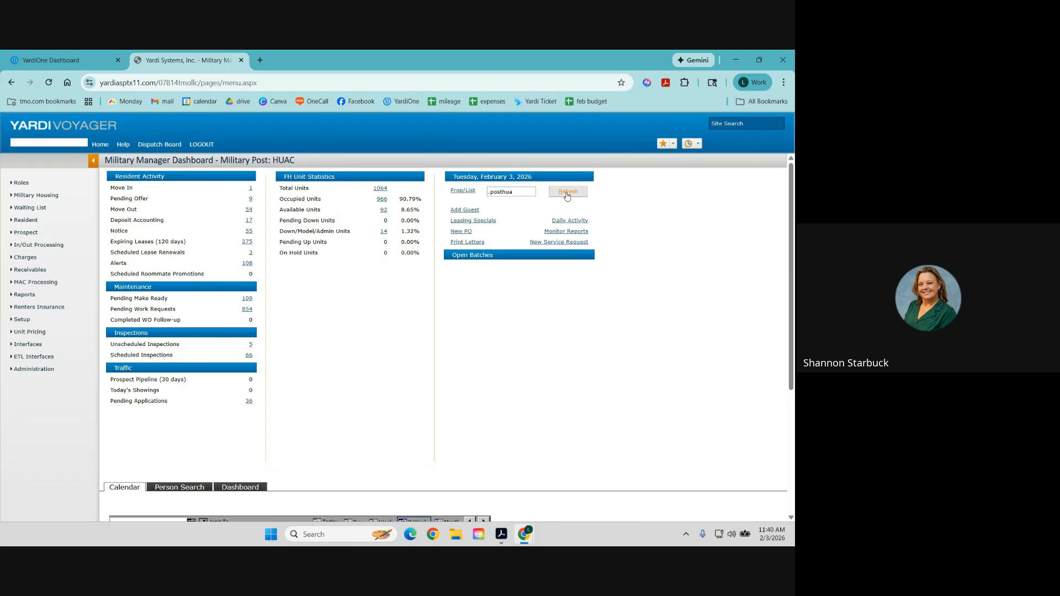
left_click(567, 195)
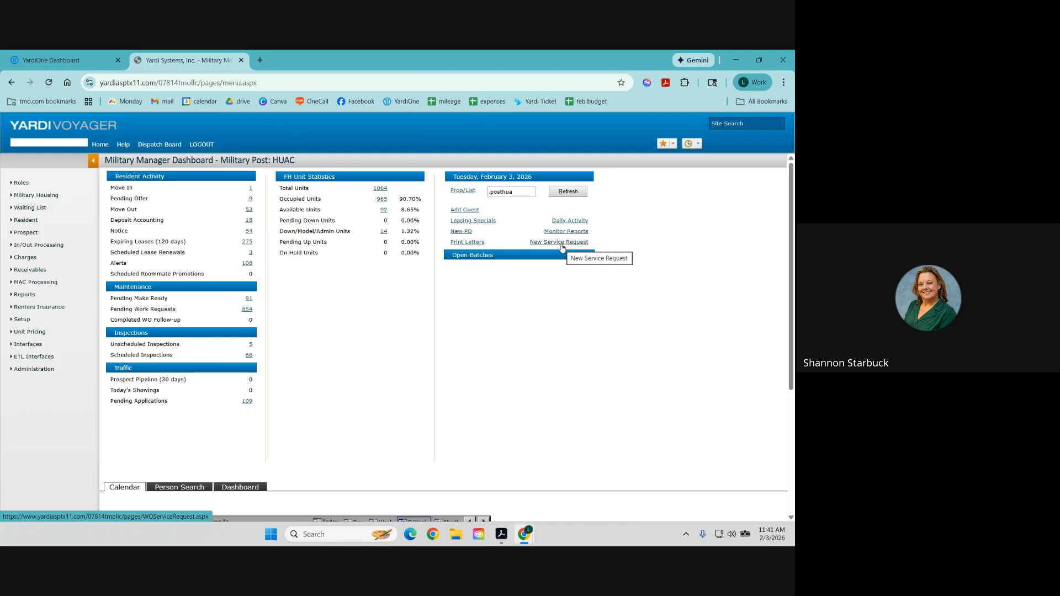
Open the Total Units list of all 1064 HUAC units and scroll through it.
left_click(384, 189)
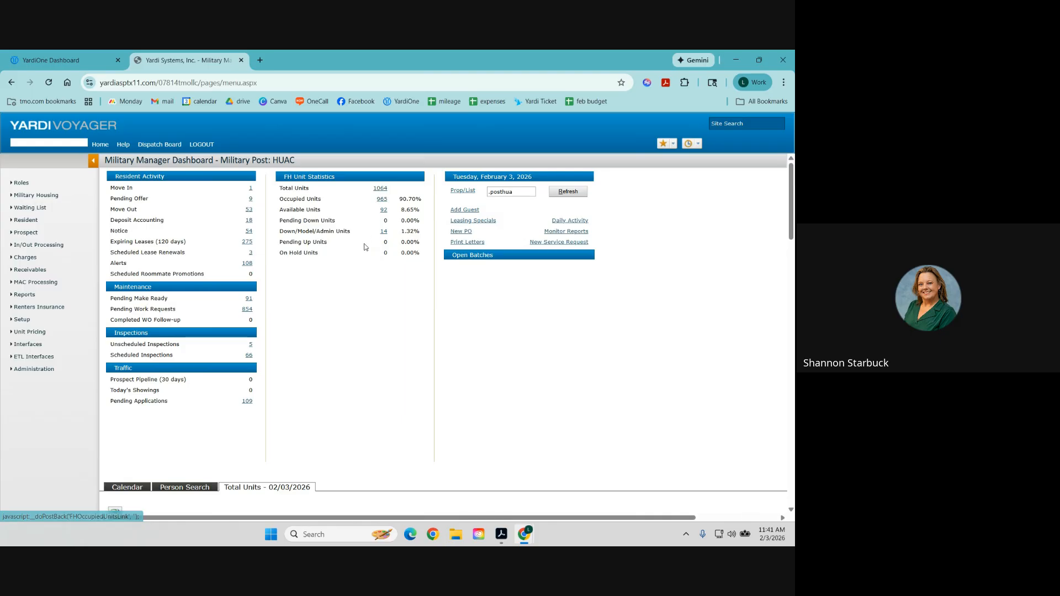
scroll(370, 308, "down", 4)
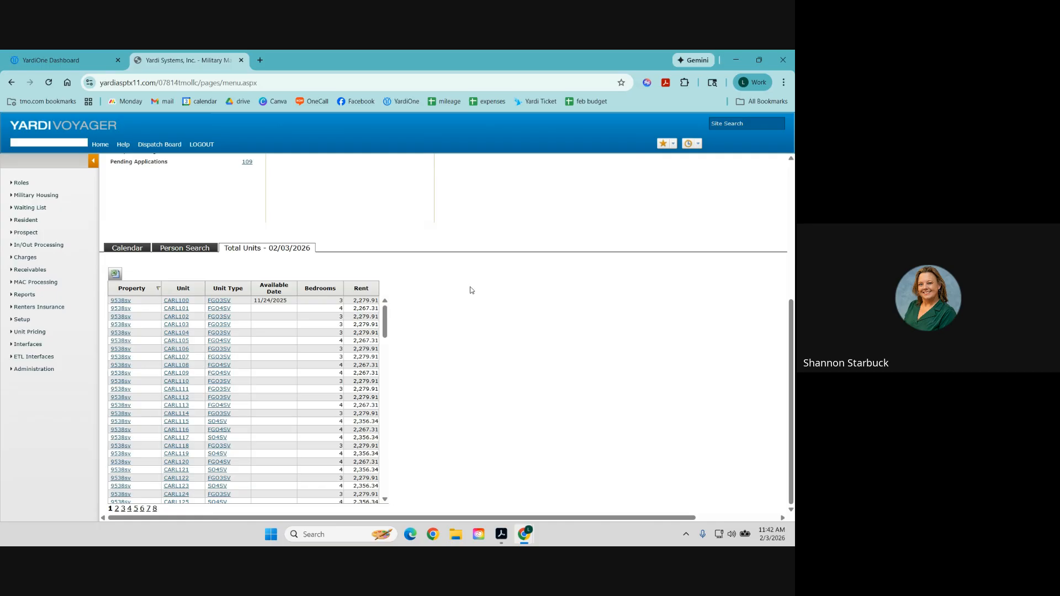
scroll(470, 290, "up", 5)
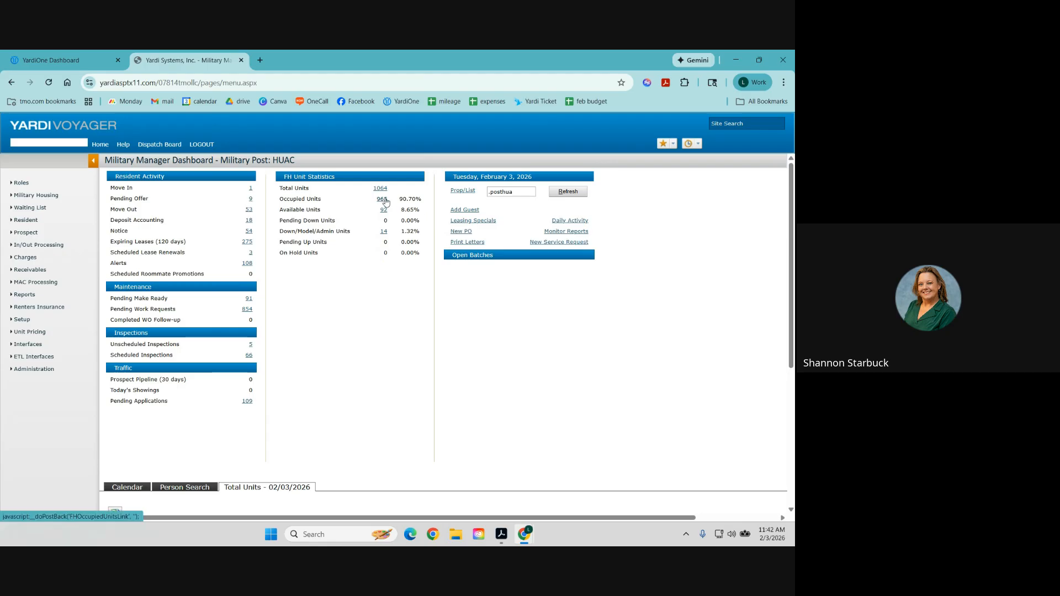
Review the 965 occupied units list, then the 92 available units list.
left_click(382, 199)
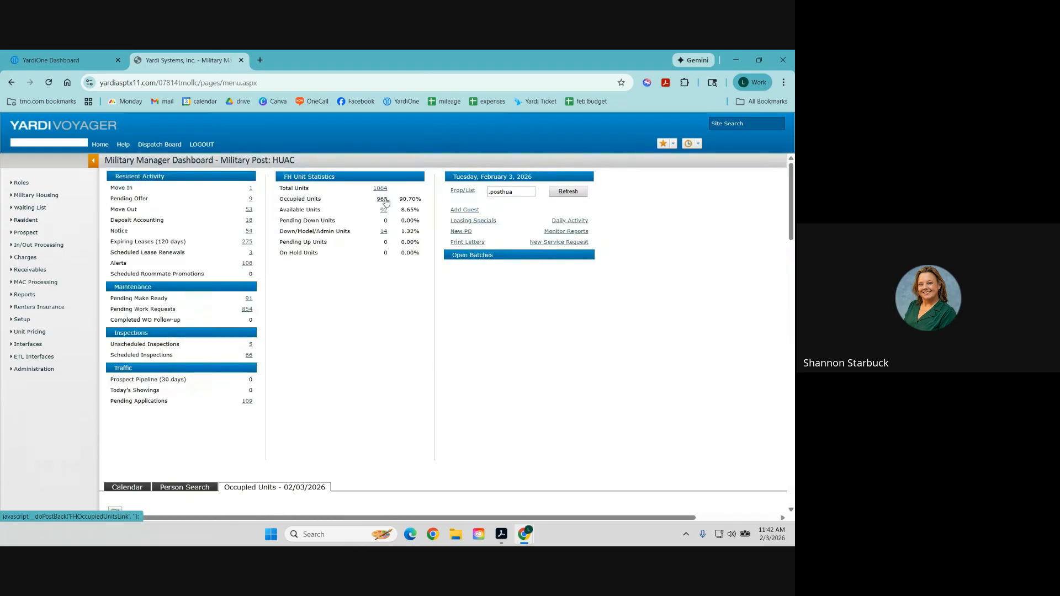
scroll(395, 298, "down", 4)
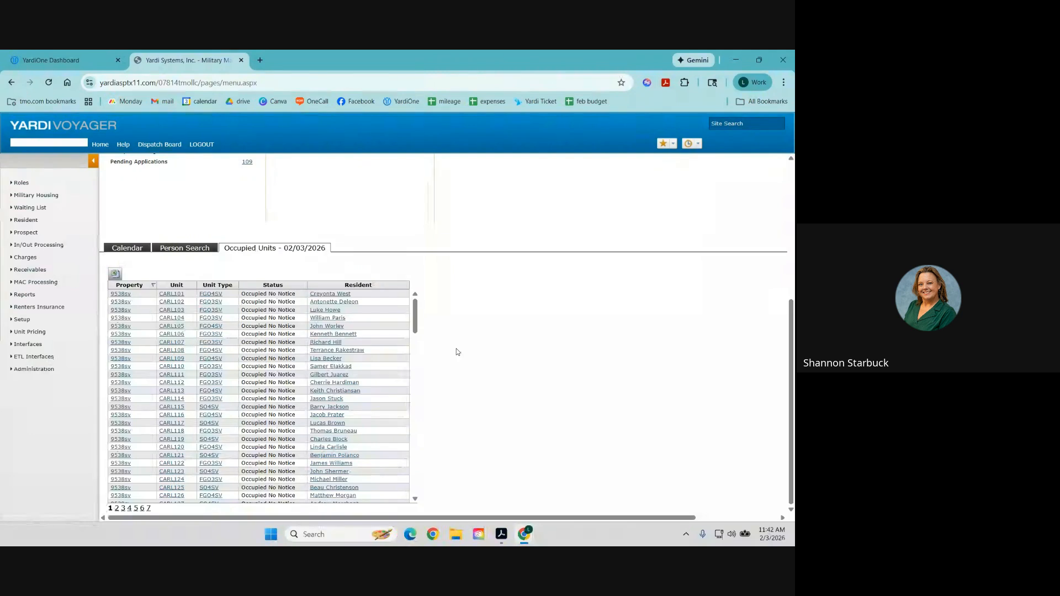
scroll(345, 292, "up", 5)
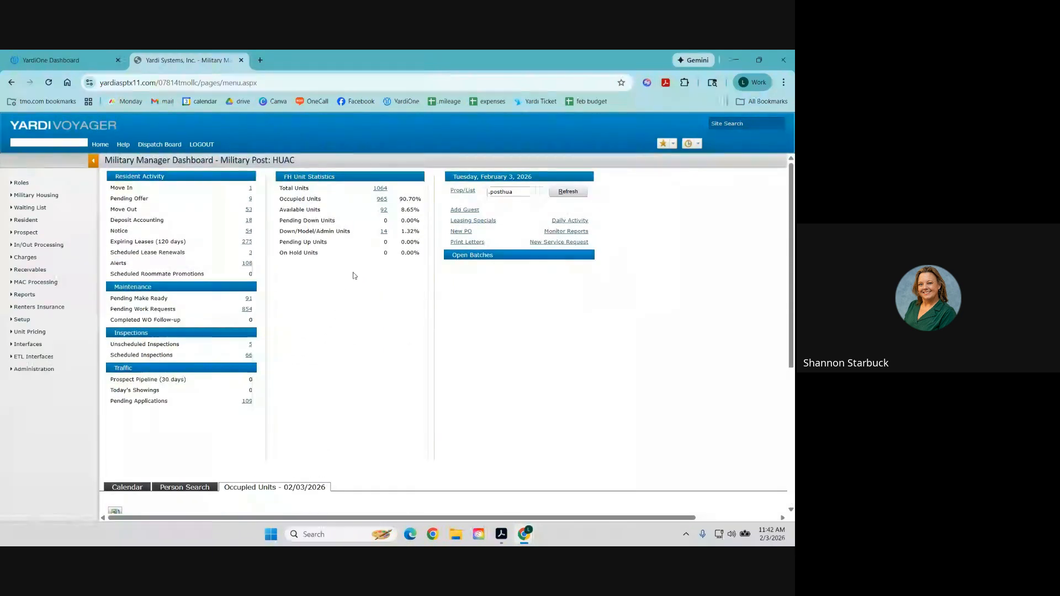
left_click(383, 210)
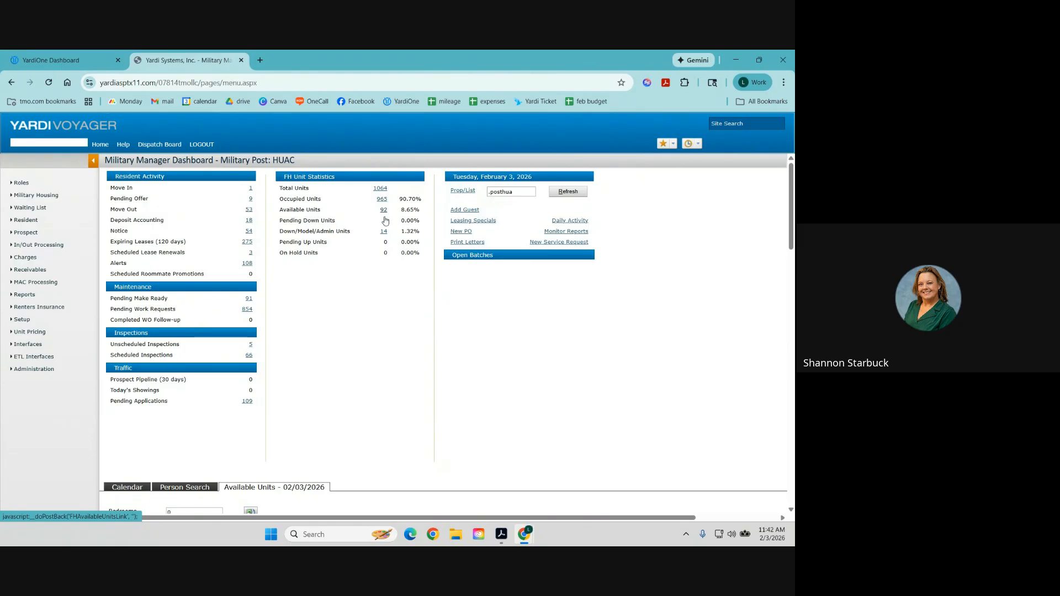
scroll(387, 314, "down", 4)
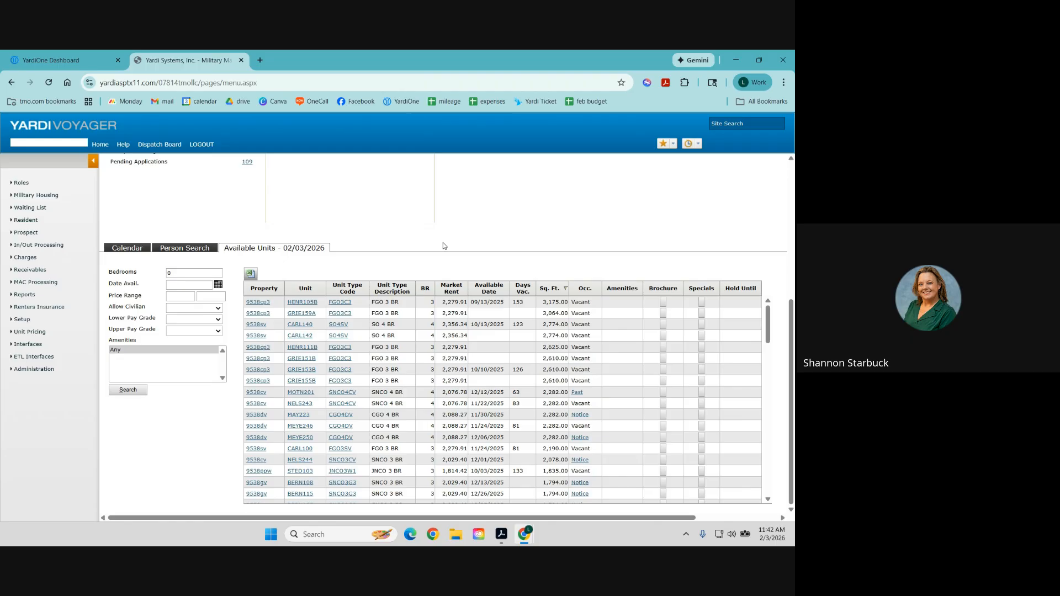
scroll(443, 246, "up", 5)
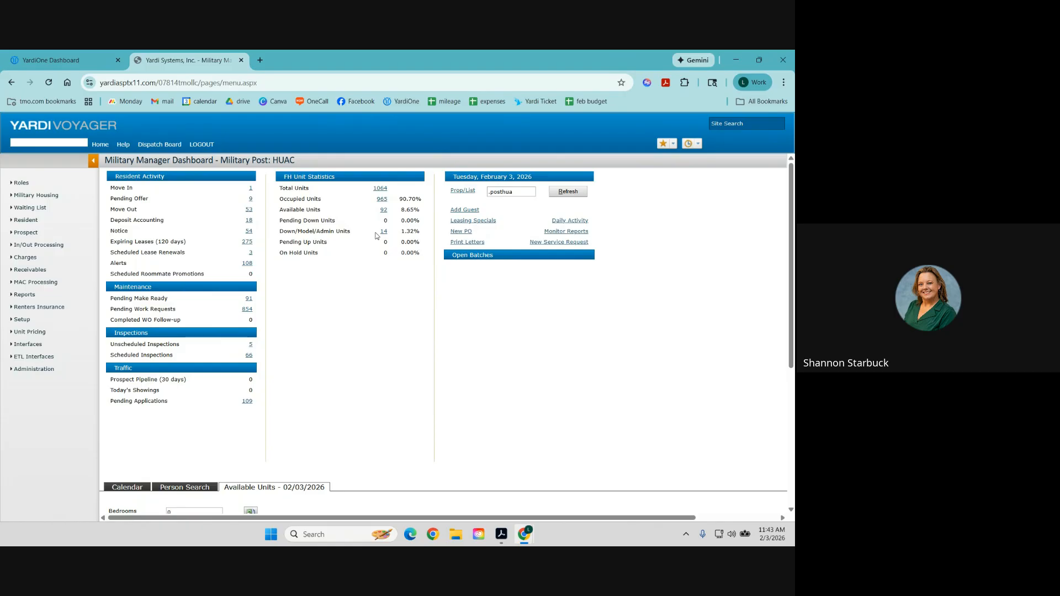
Review today's move-in, pending offer, and 53 upcoming move-out lists.
left_click(250, 188)
scroll(317, 320, "down", 1)
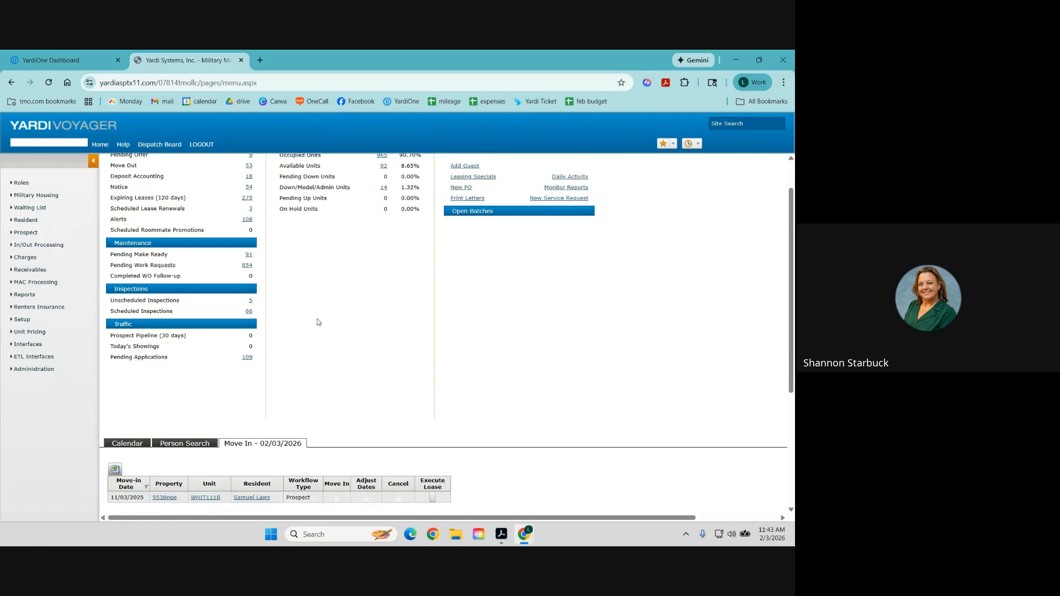
scroll(318, 322, "down", 3)
scroll(317, 322, "up", 4)
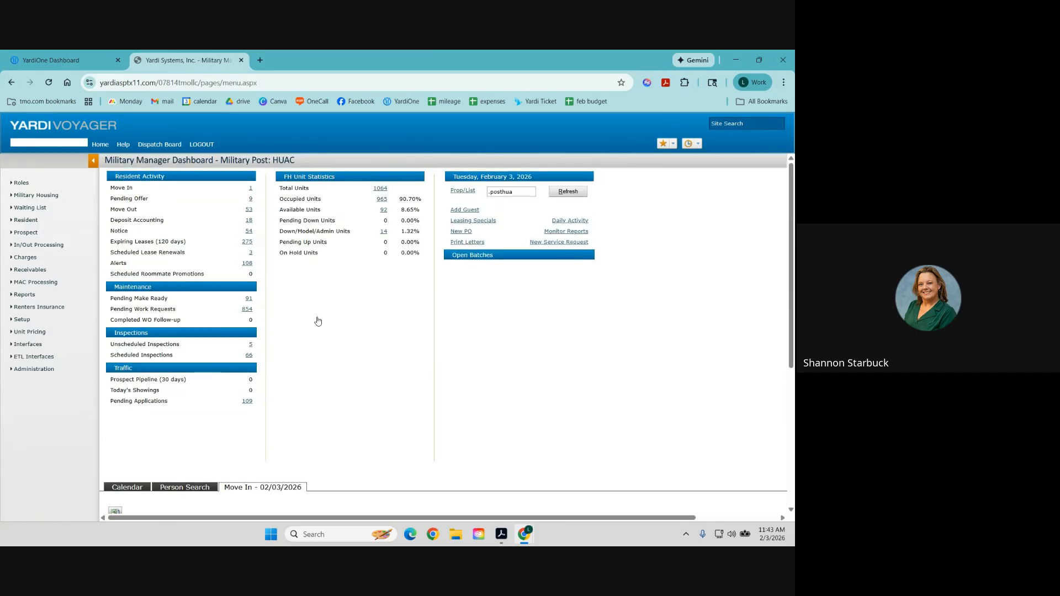
left_click(251, 202)
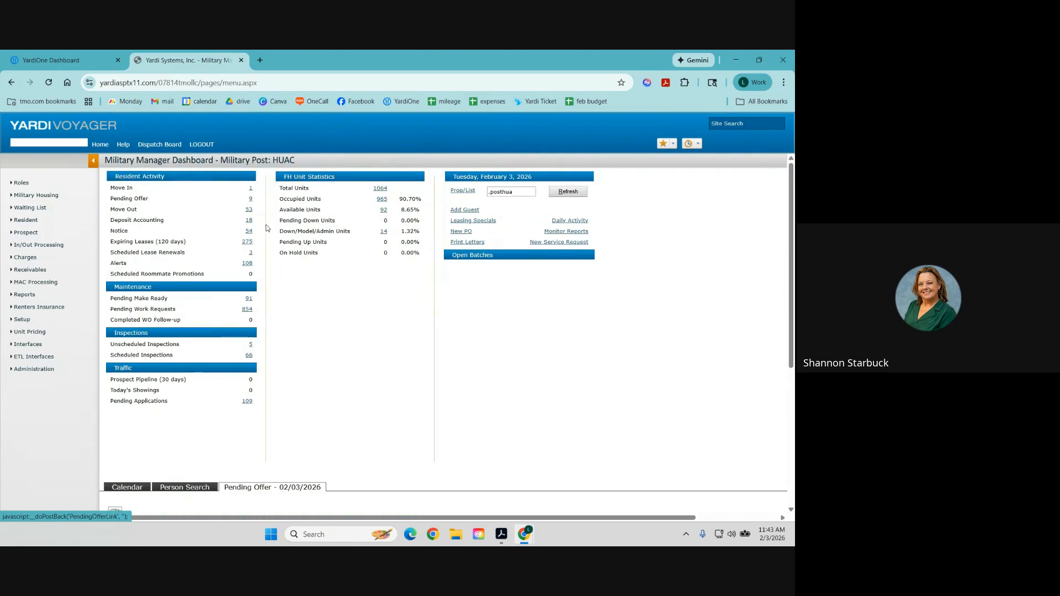
scroll(273, 234, "down", 4)
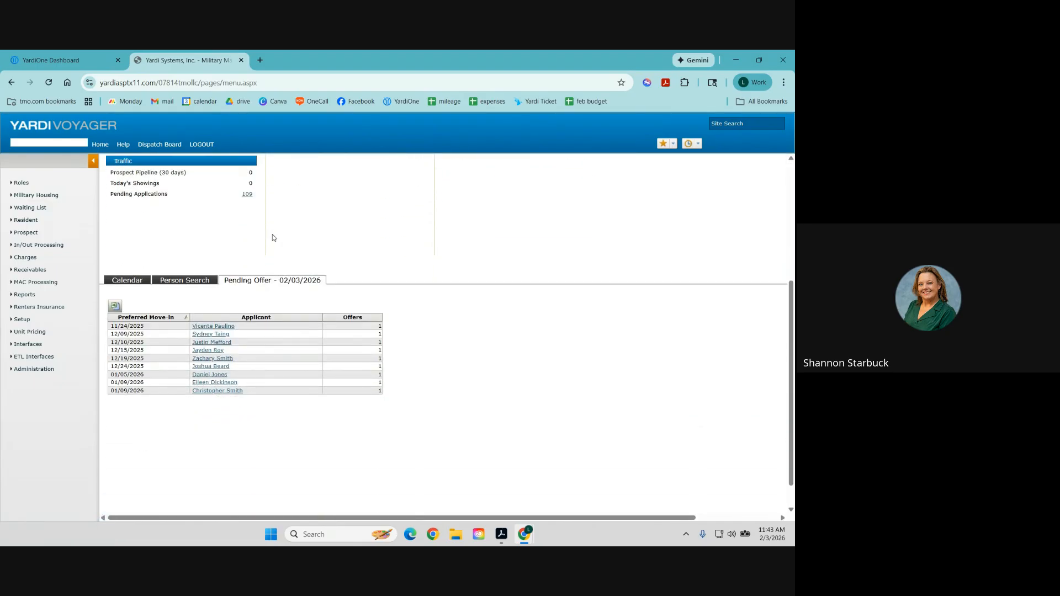
scroll(272, 234, "up", 4)
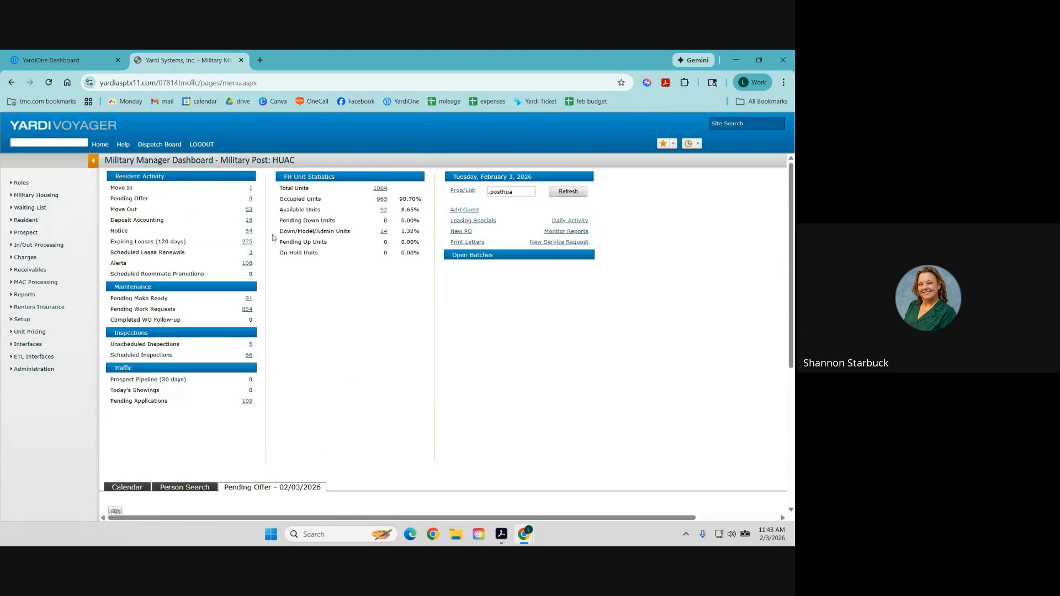
left_click(249, 211)
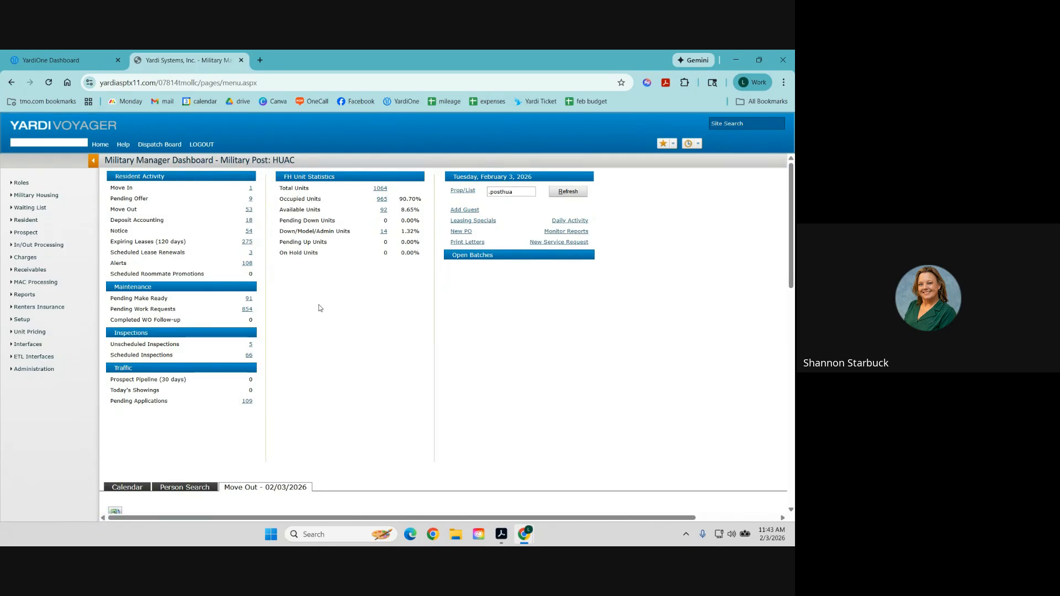
scroll(319, 308, "down", 4)
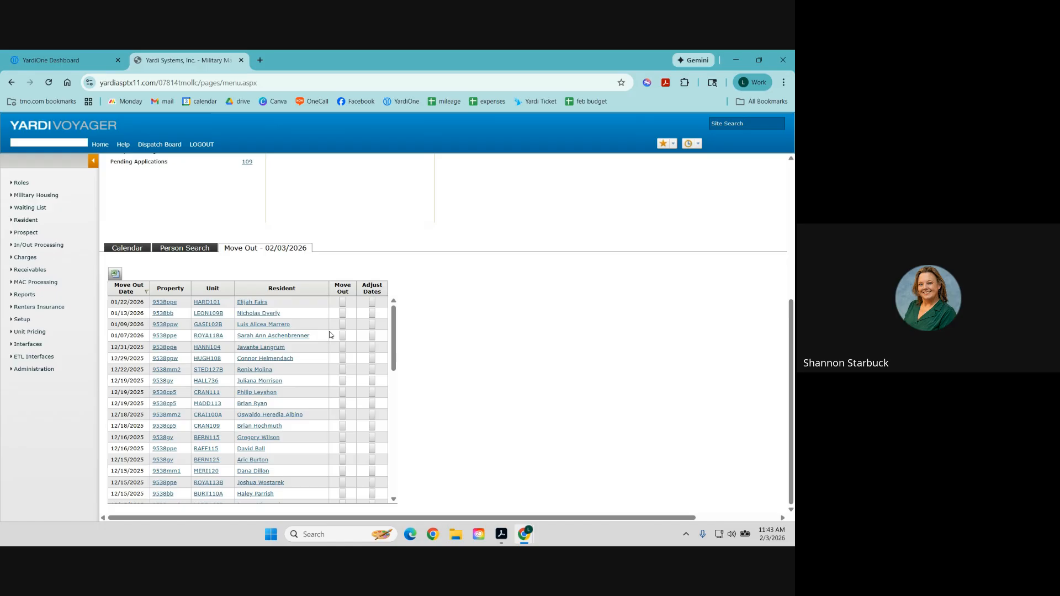
scroll(330, 334, "up", 5)
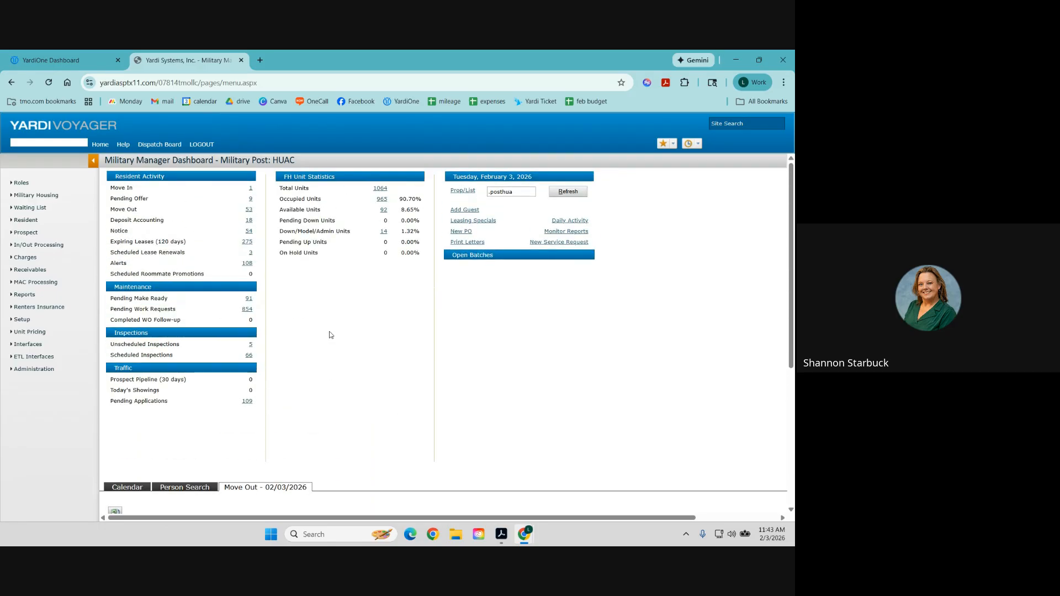
Review the deposit accounting and notice lists, then show scheduled lease renewals.
left_click(249, 223)
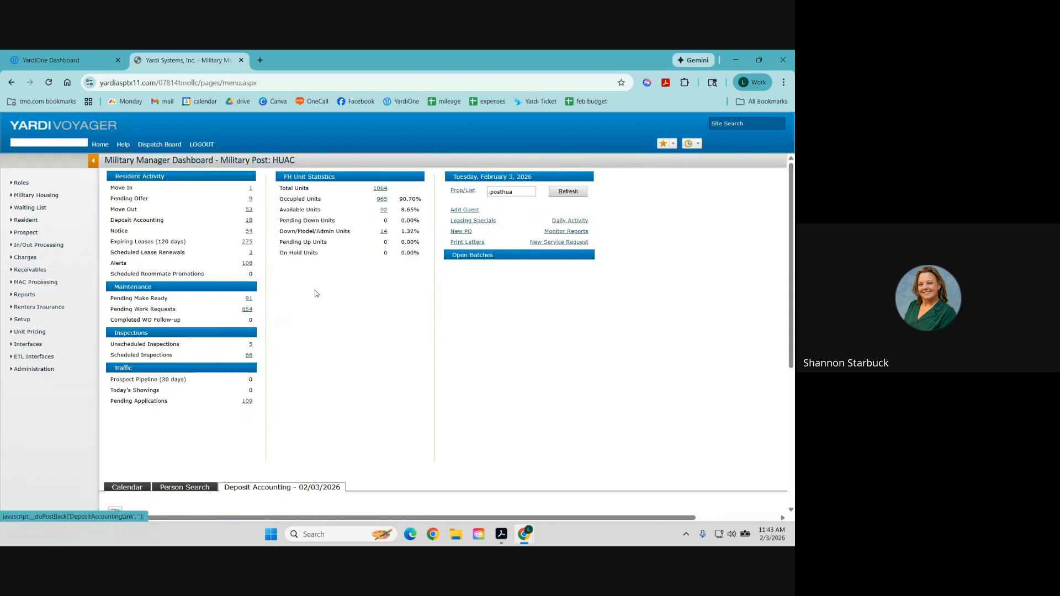
scroll(330, 308, "down", 2)
scroll(331, 308, "down", 3)
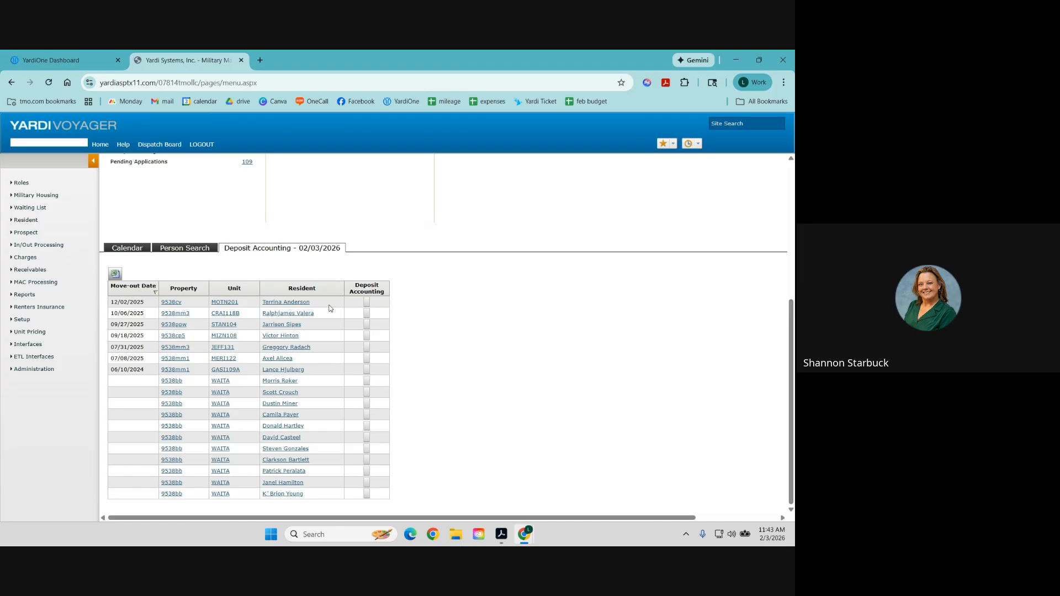
scroll(331, 308, "up", 4)
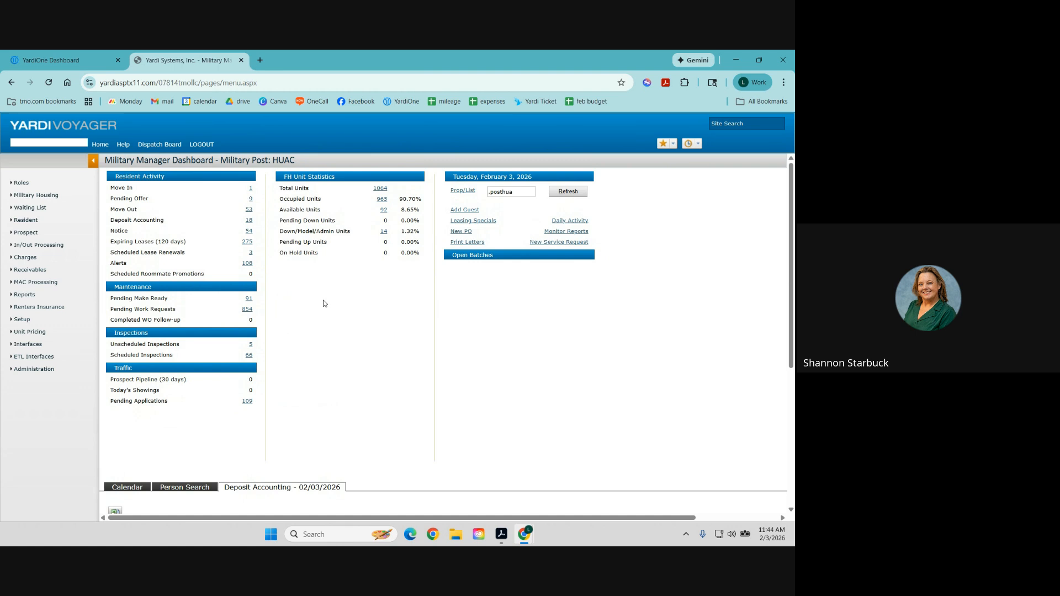
left_click(249, 232)
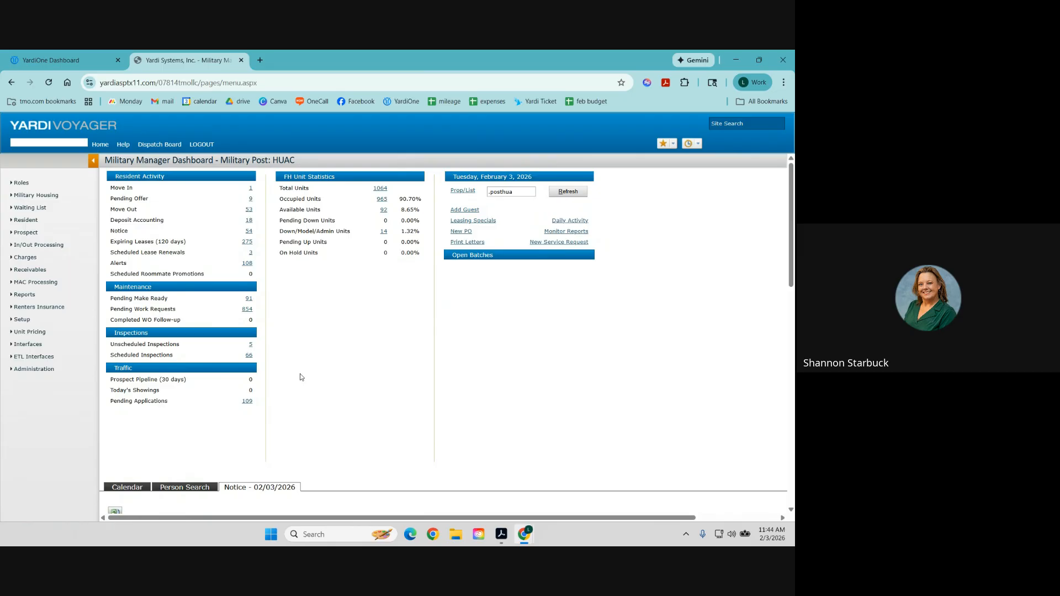
scroll(300, 378, "down", 4)
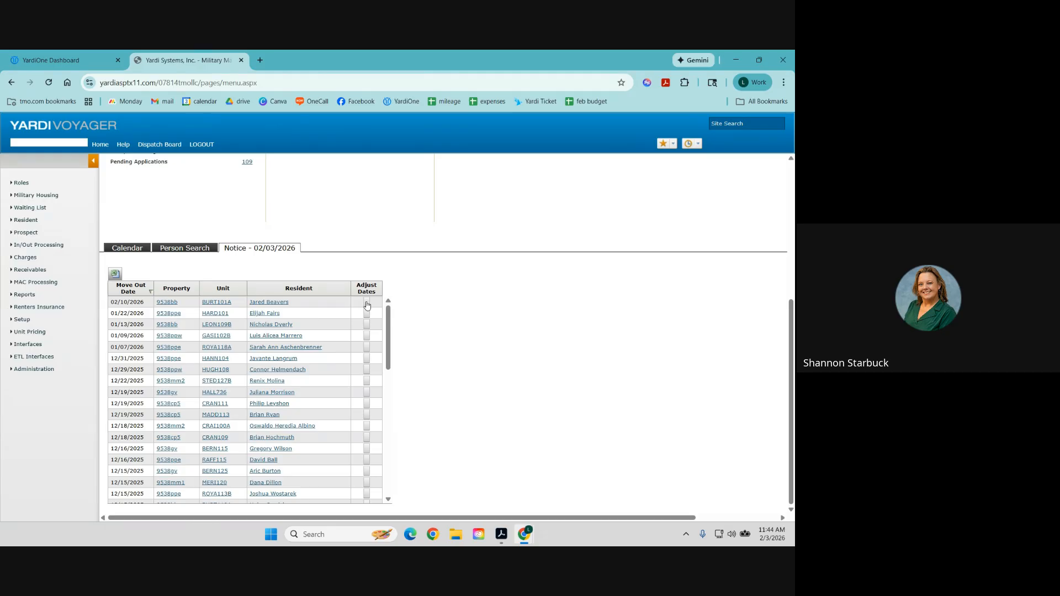
scroll(367, 305, "up", 5)
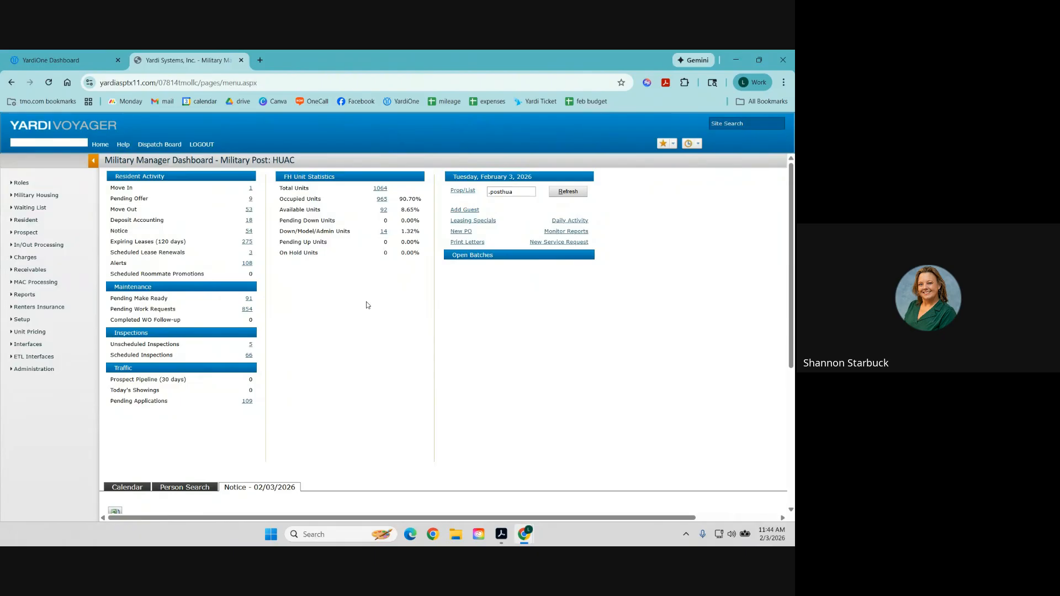
left_click(251, 253)
Scroll the three scheduled renewals, then open and scroll the 108 resident alerts.
scroll(298, 310, "down", 3)
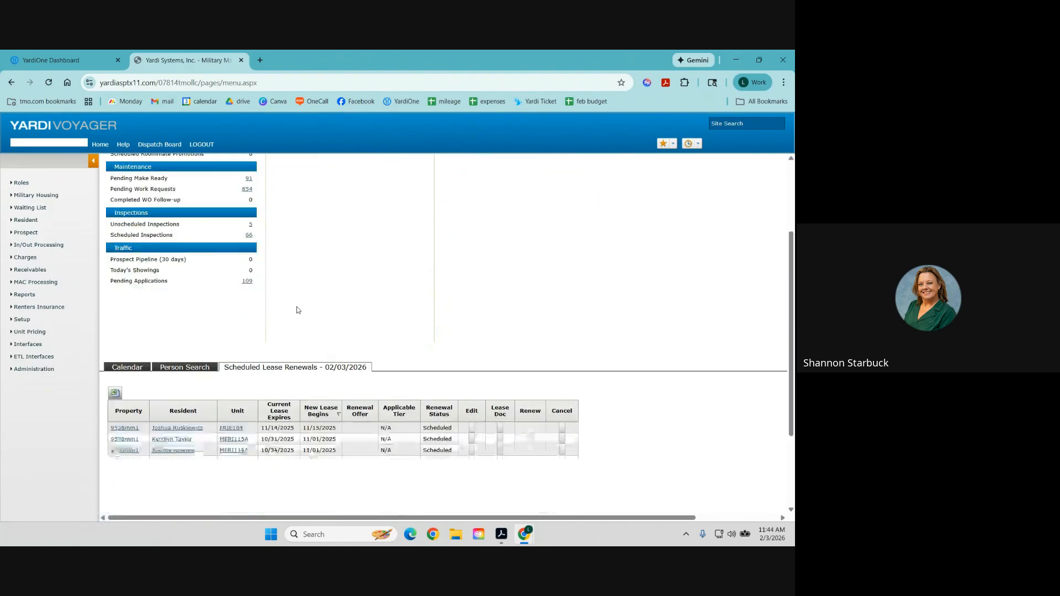
scroll(298, 310, "up", 1)
scroll(297, 310, "up", 2)
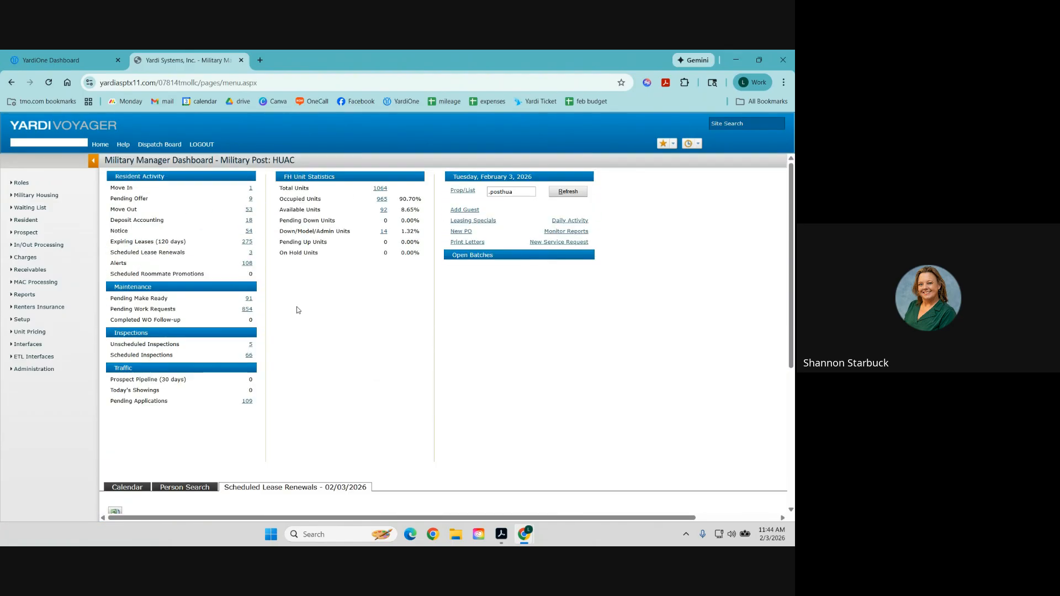
left_click(247, 263)
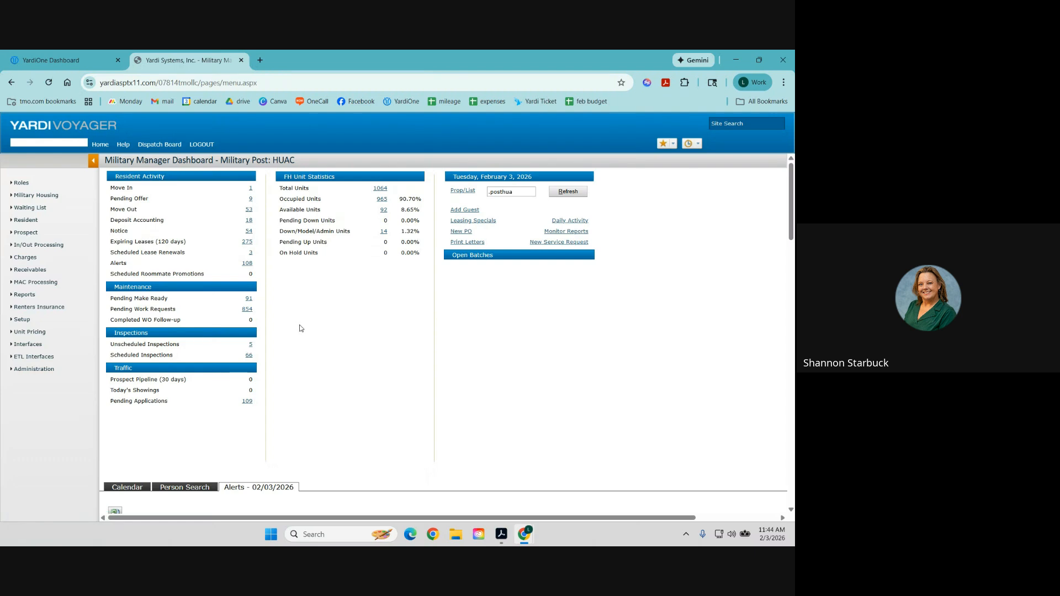
scroll(325, 347, "down", 2)
scroll(325, 347, "down", 2)
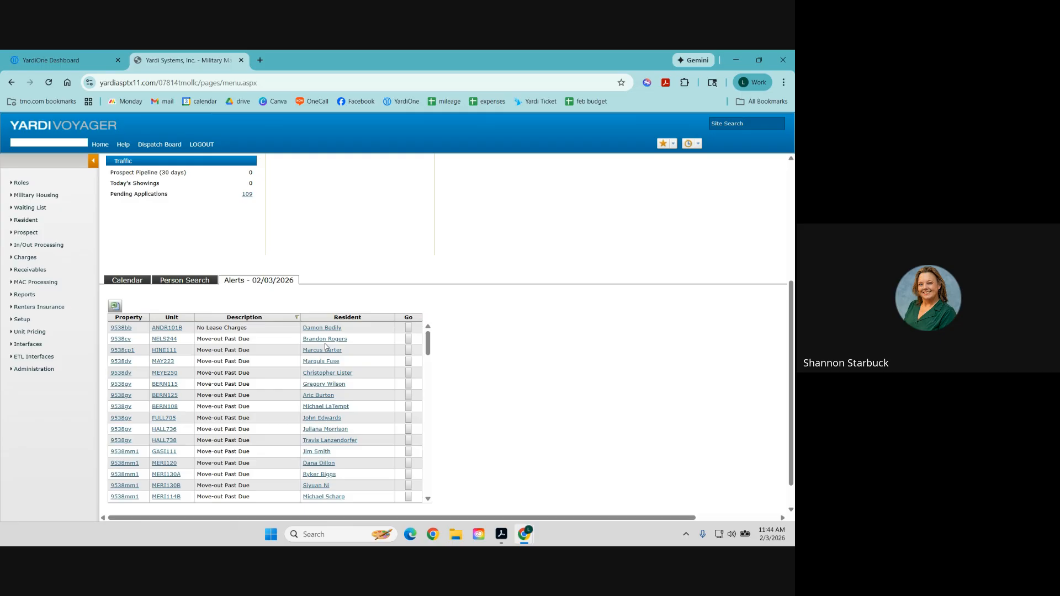
scroll(326, 347, "up", 5)
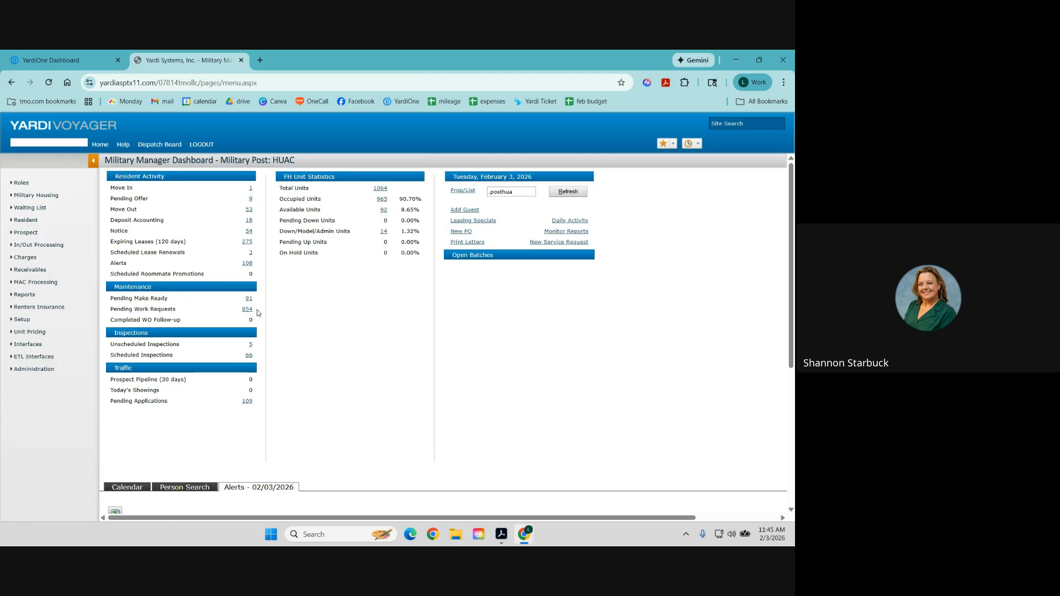
Review the 36 pending housing applications and scroll back up to the dashboard summaries.
left_click(248, 401)
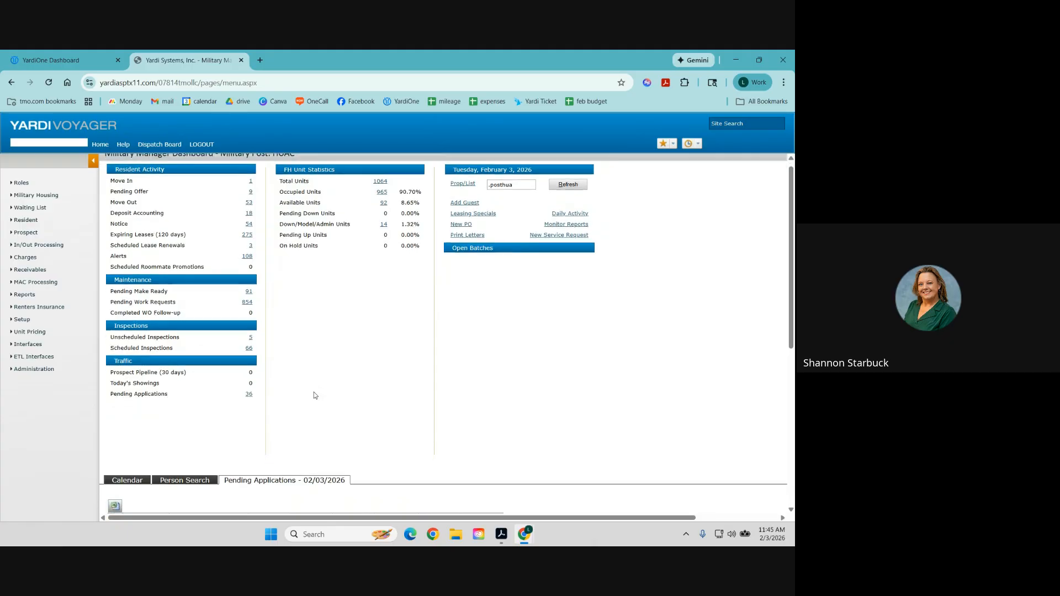
scroll(314, 393, "down", 10)
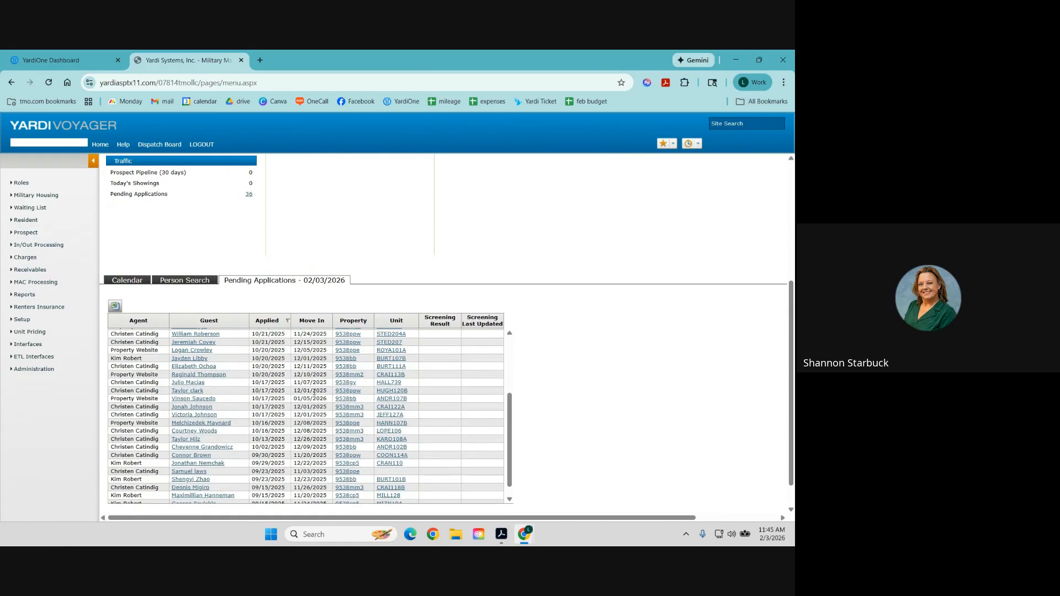
scroll(313, 394, "down", 1)
scroll(314, 392, "up", 5)
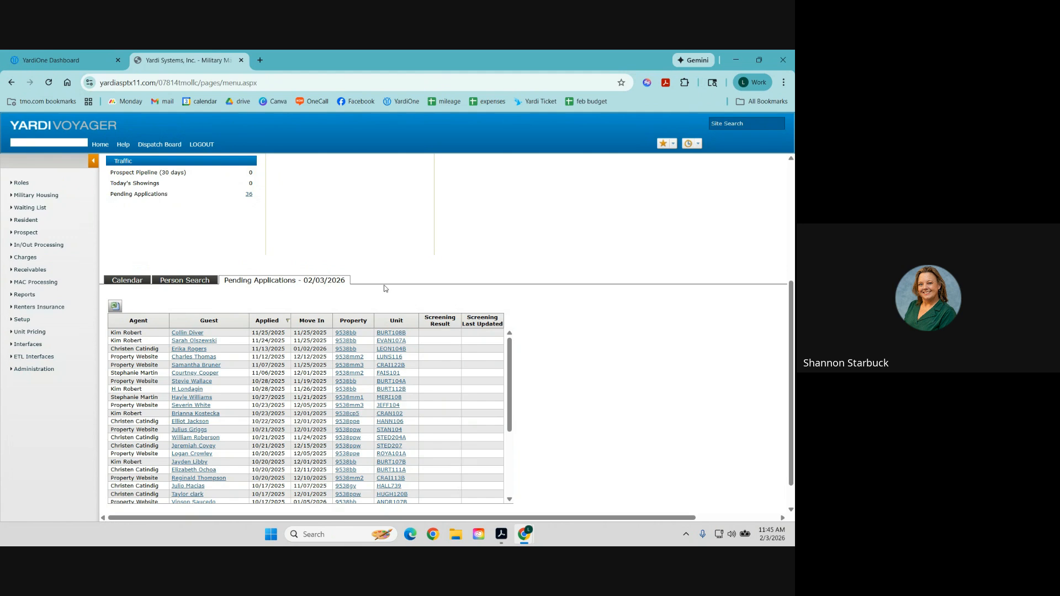
scroll(385, 287, "up", 2)
scroll(385, 288, "up", 2)
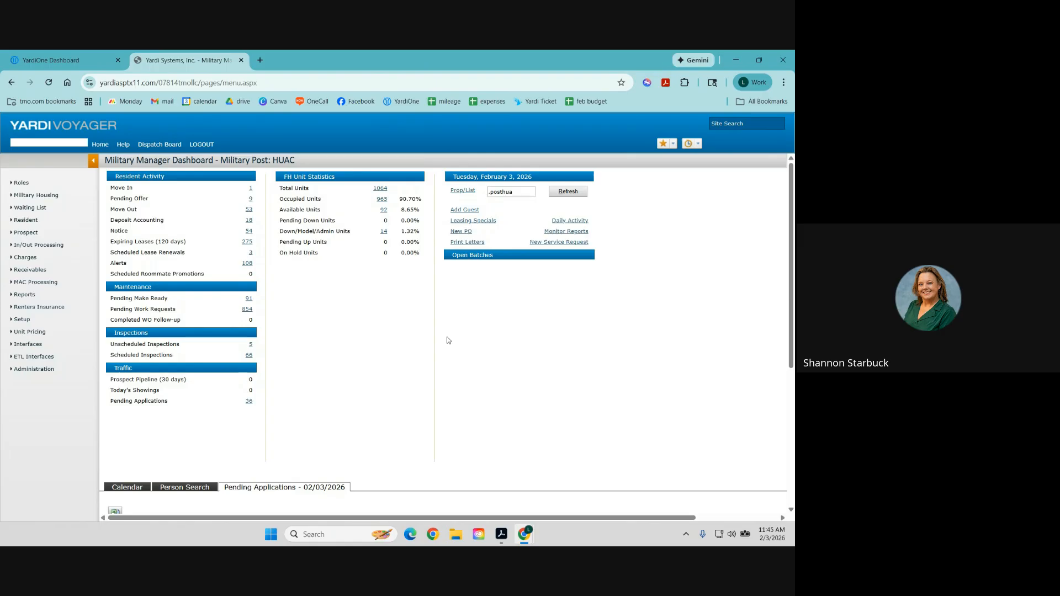
key("XF86AudioMicMute")
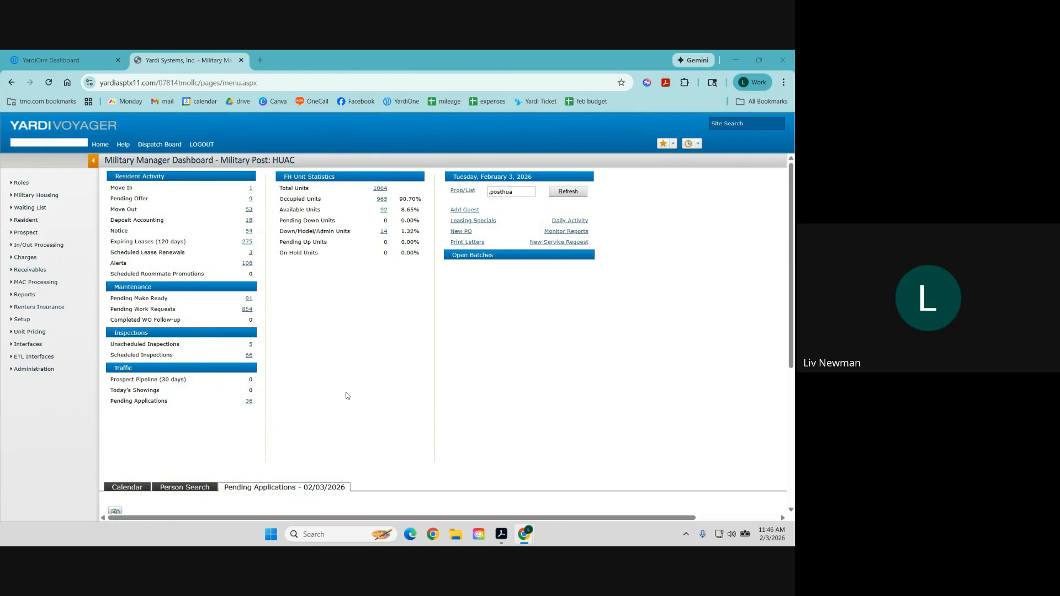
left_click(28, 375)
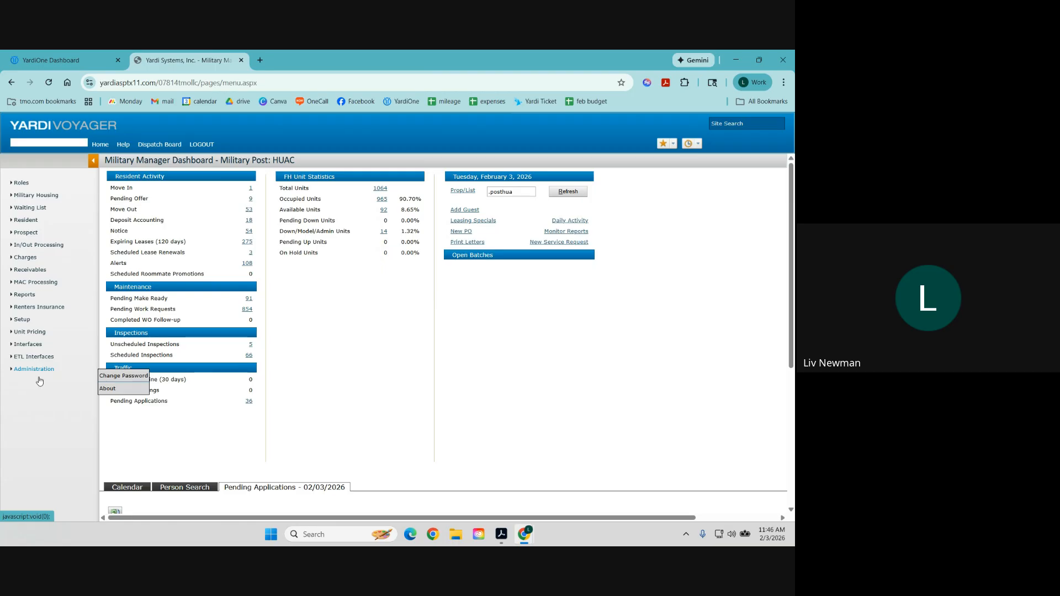
Open About and confirm build 70.8 CoreFI v07.12 on the test database captioned 'test 02/03/2026'.
left_click(117, 392)
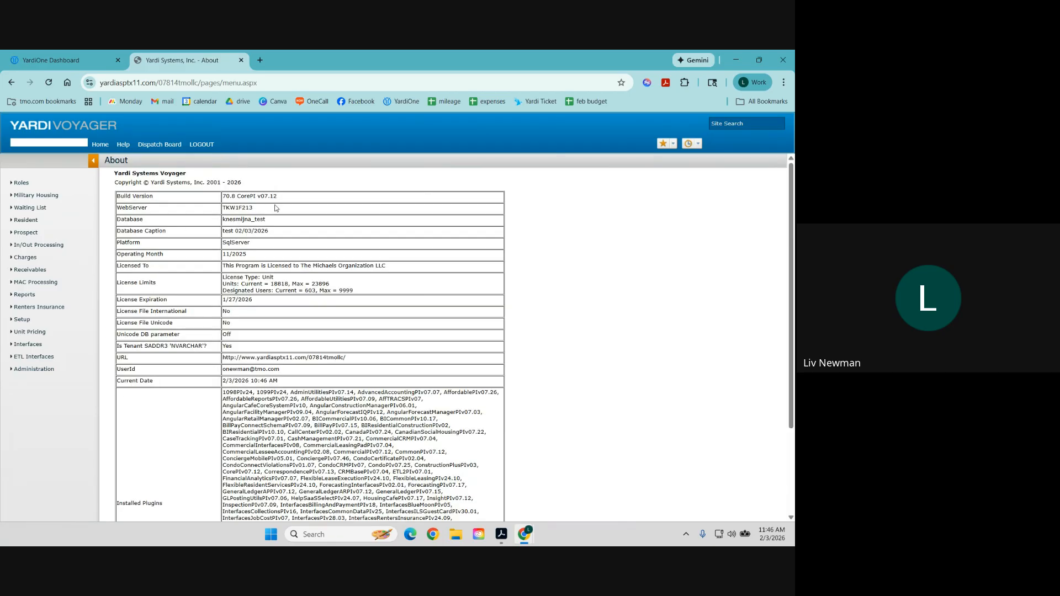
left_click_drag(266, 232, 215, 221)
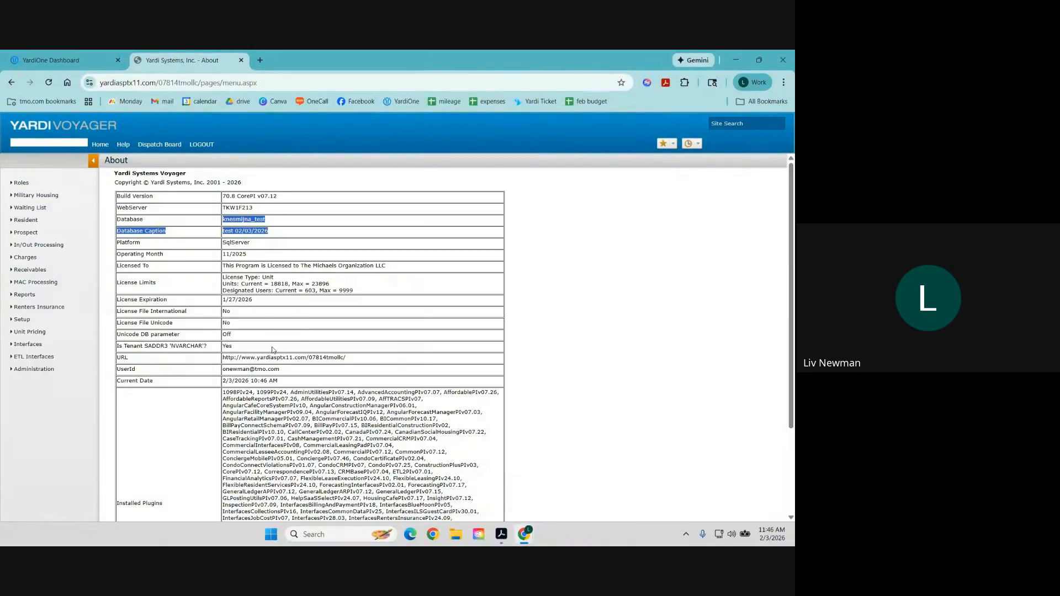
left_click(180, 273)
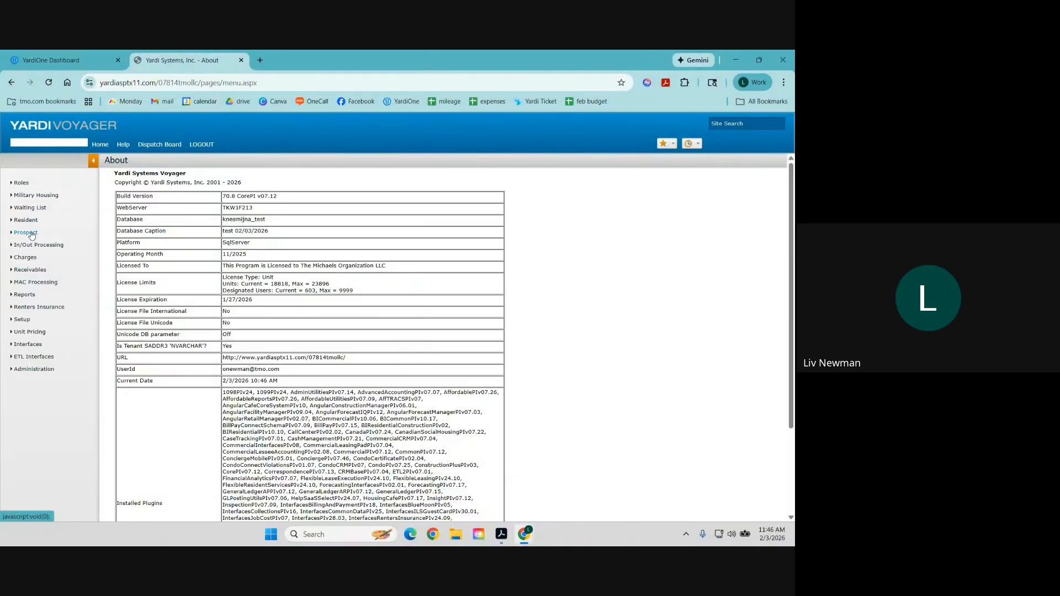
mouse_move(32, 236)
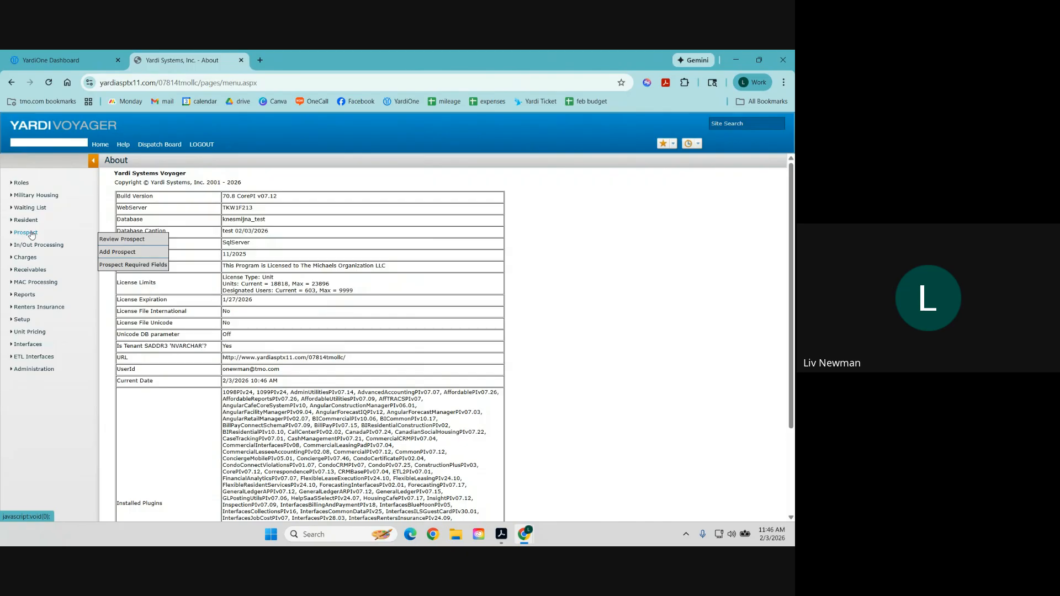
Start a new prospect record and enter the prospect's first name, last name and street address.
left_click(118, 256)
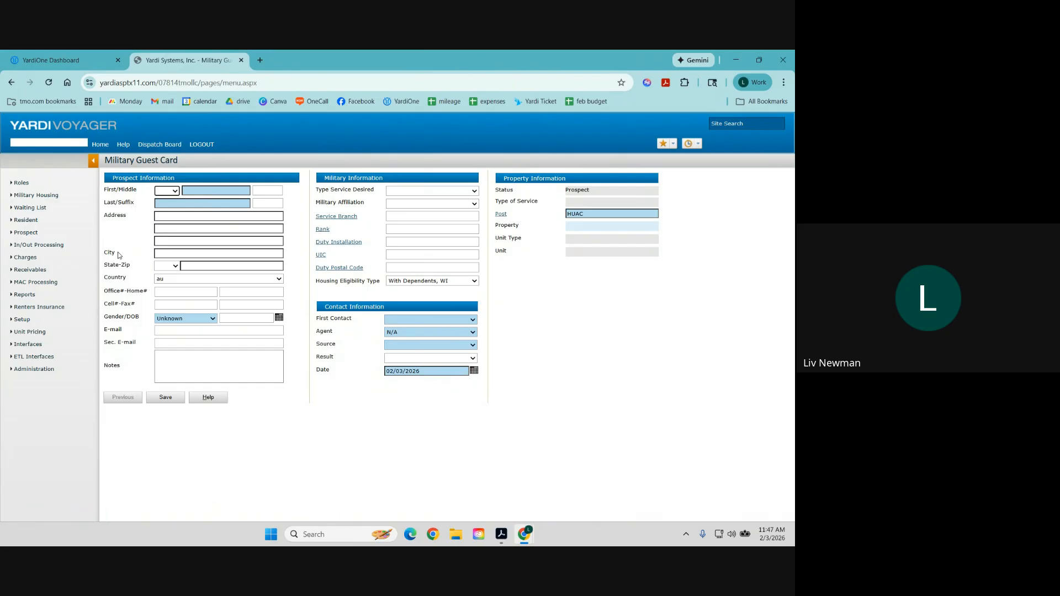
left_click(211, 189)
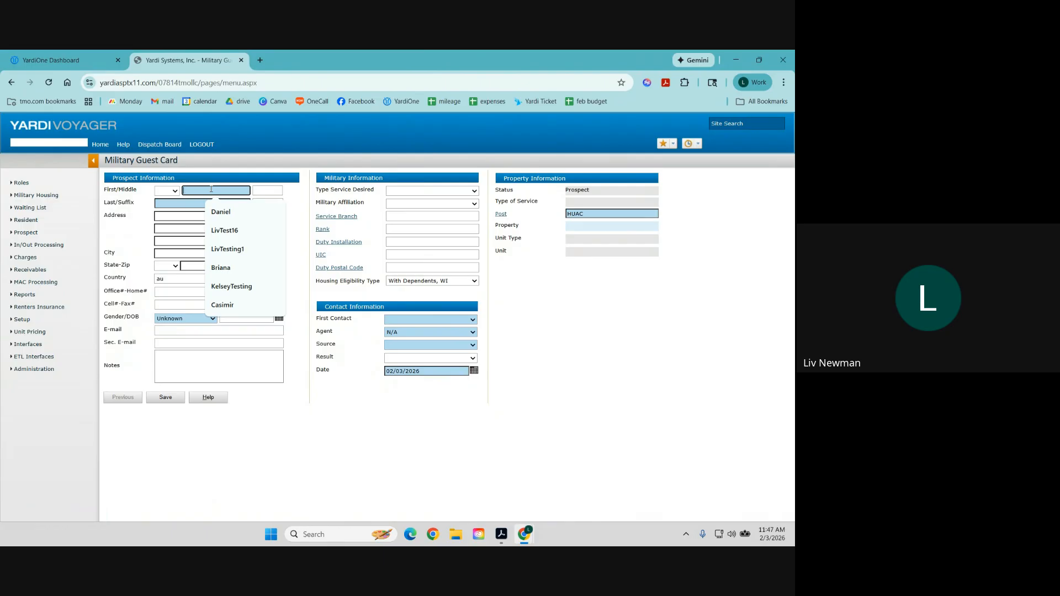
type("Liv")
key("Escape")
key("Tab")
type("T")
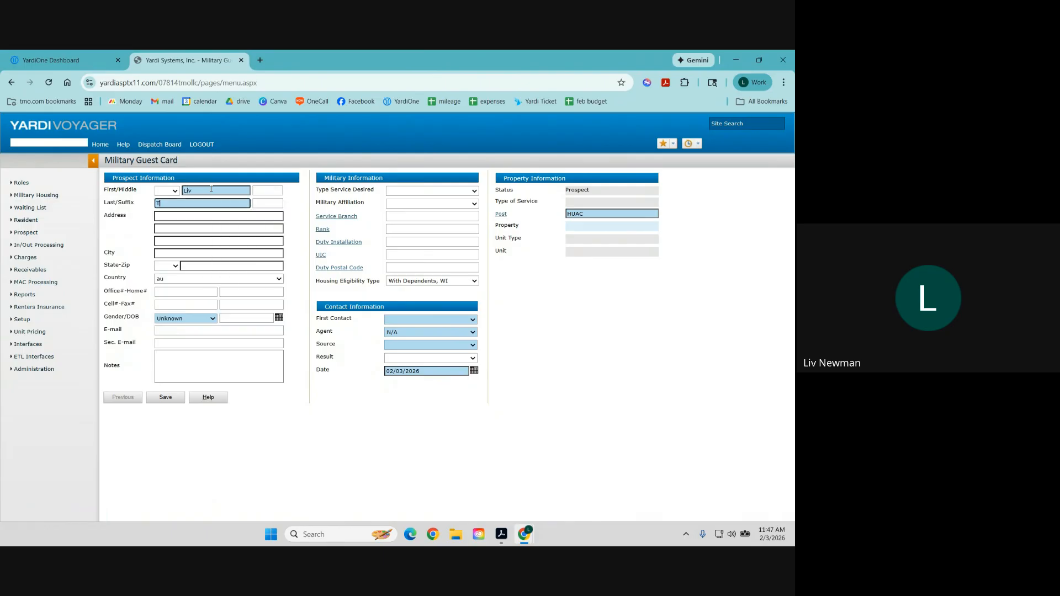
type("esting")
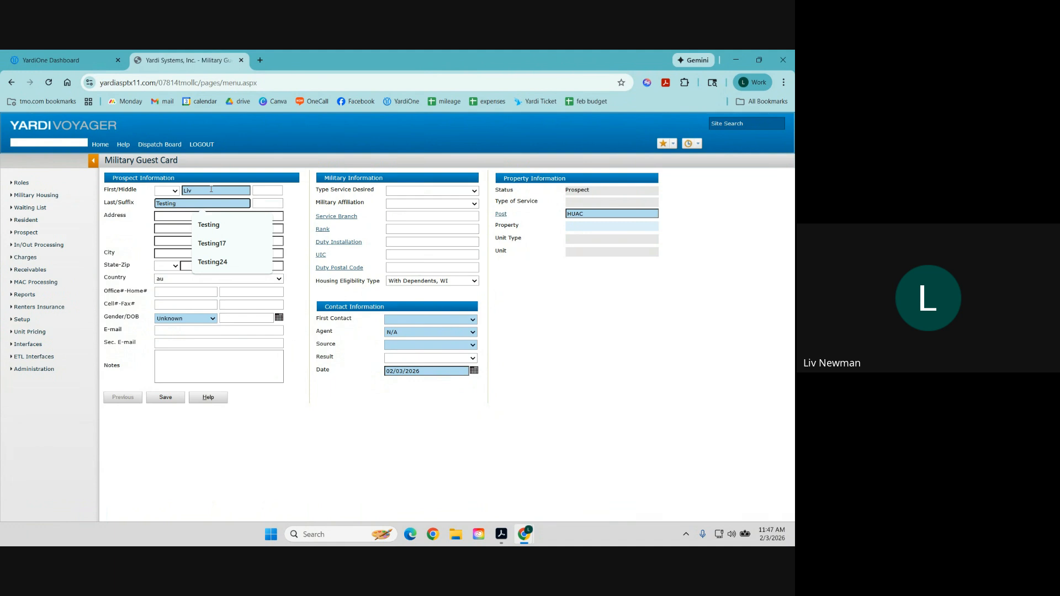
key("Escape")
key("Tab")
type("123")
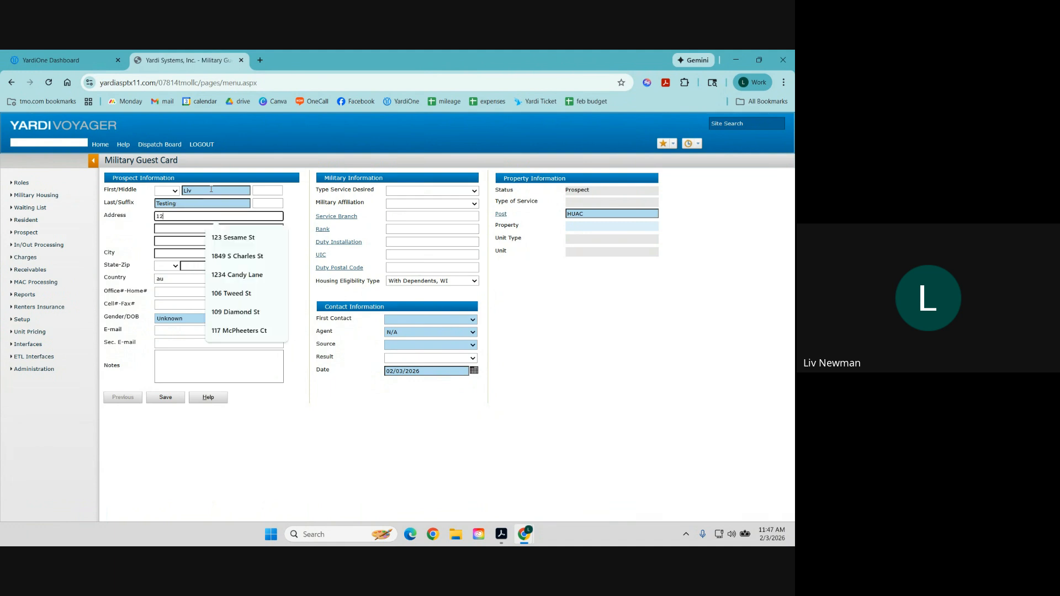
left_click(232, 238)
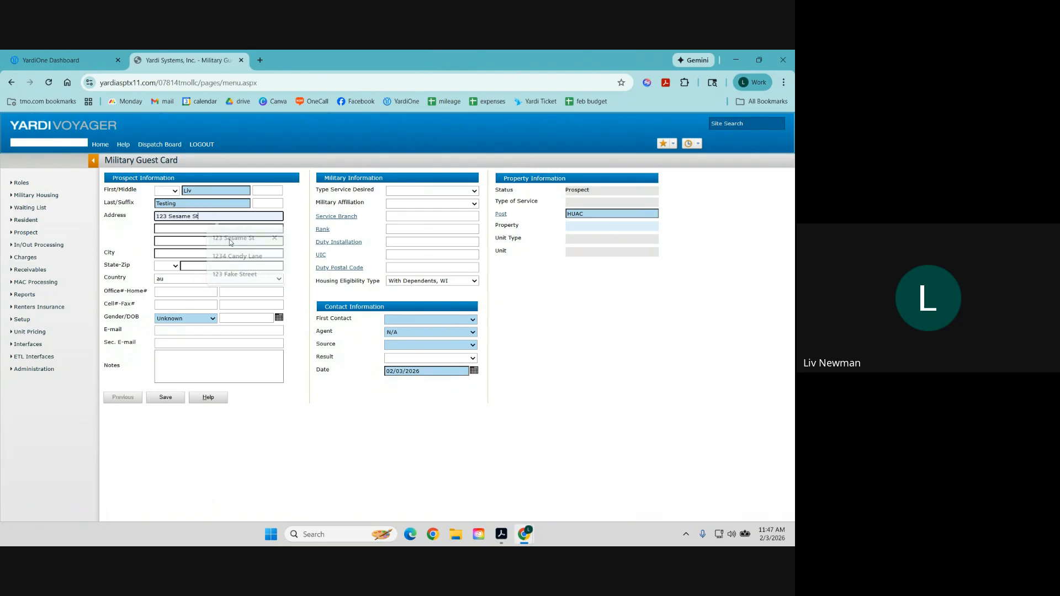
Fill in the prospect's city, state and zip code, and set the country to US.
left_click(186, 253)
type("Fort Belvoir")
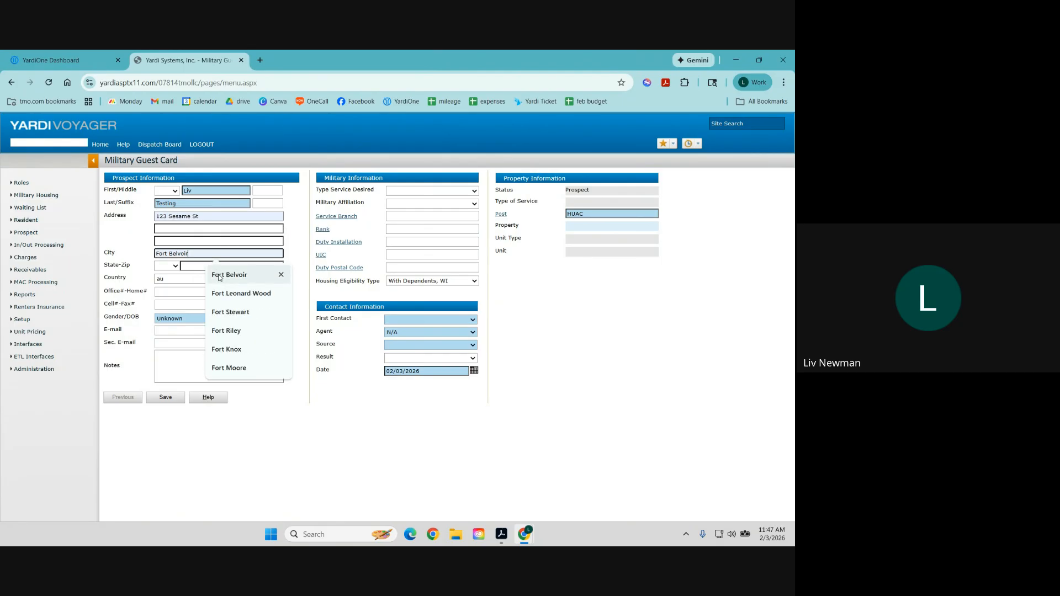
left_click(219, 277)
left_click(170, 267)
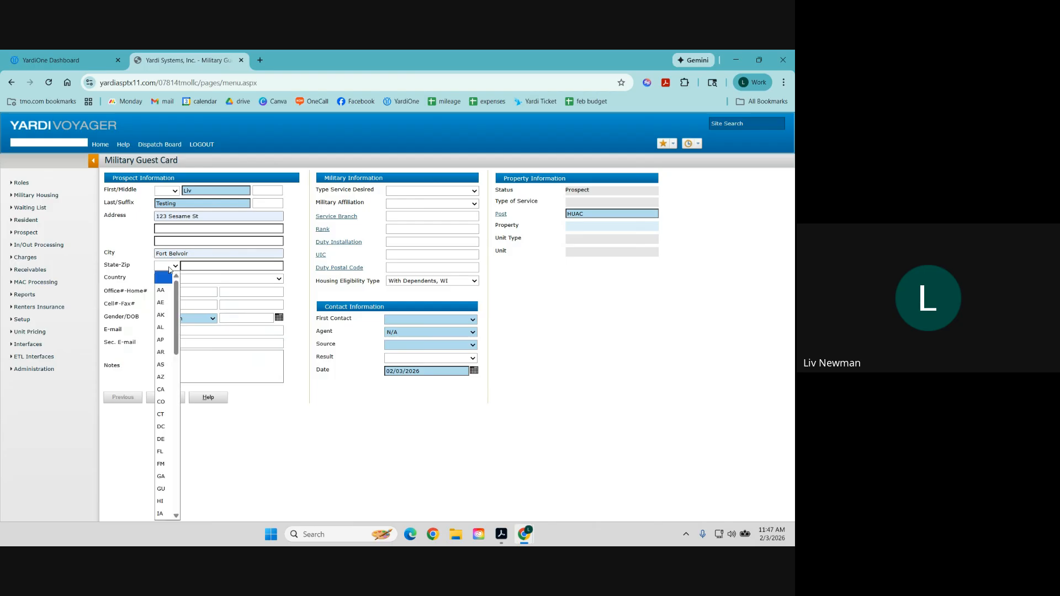
type("vi")
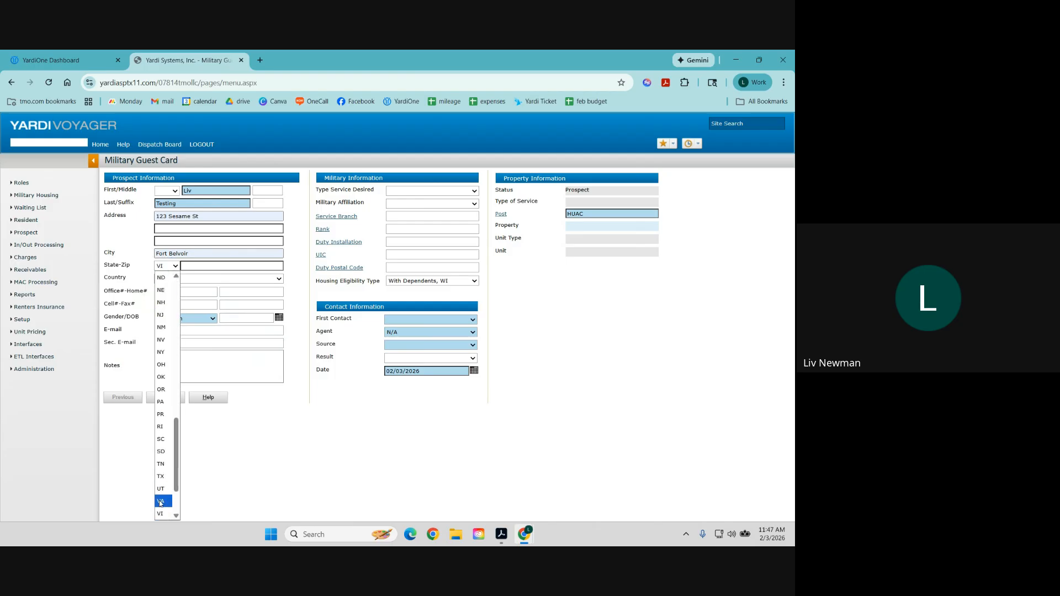
left_click(161, 500)
left_click(208, 269)
type("22060")
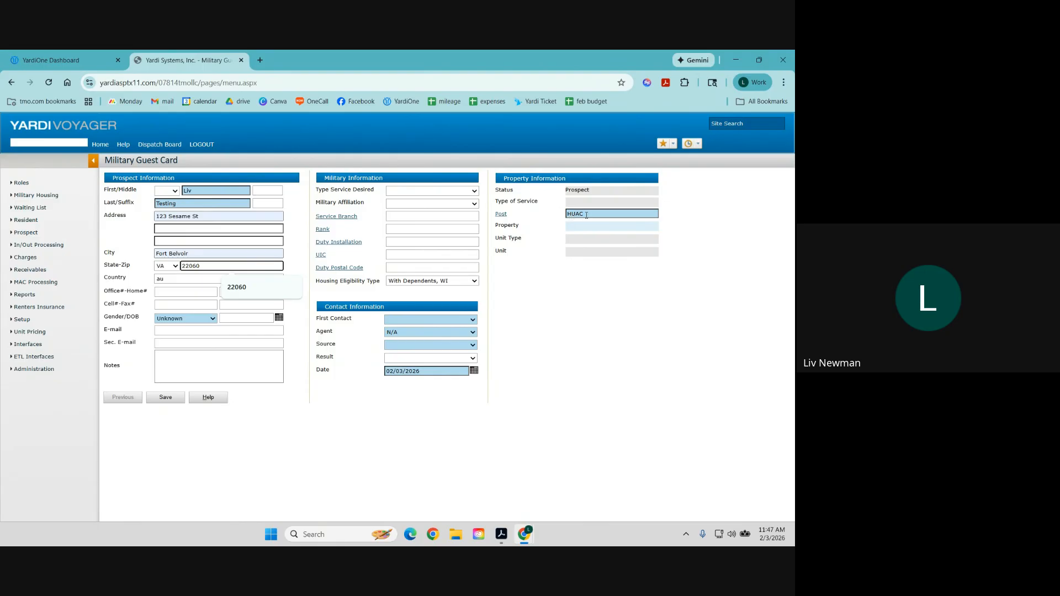
left_click(187, 281)
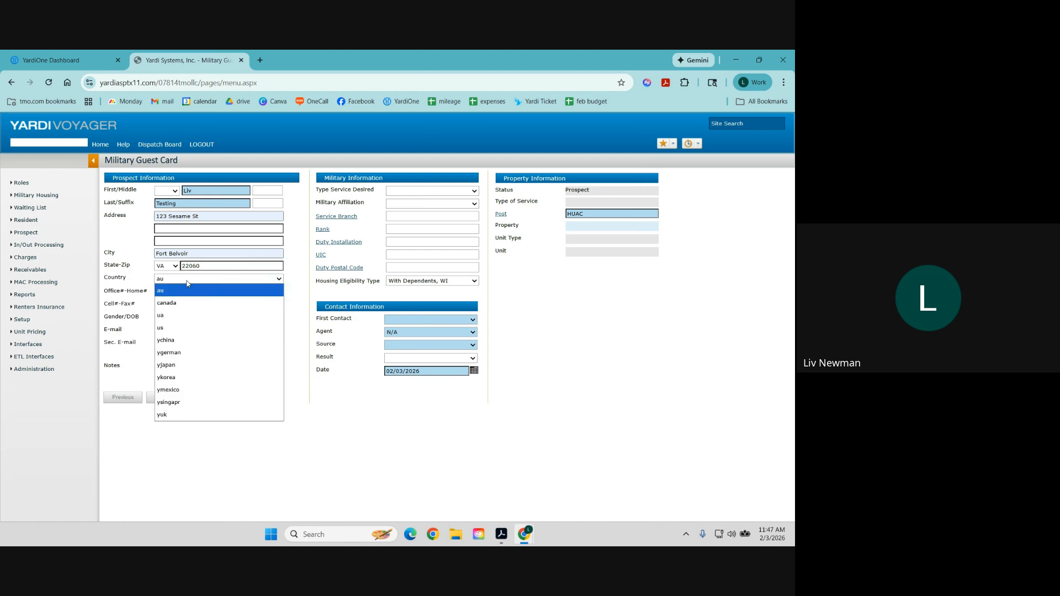
left_click(182, 330)
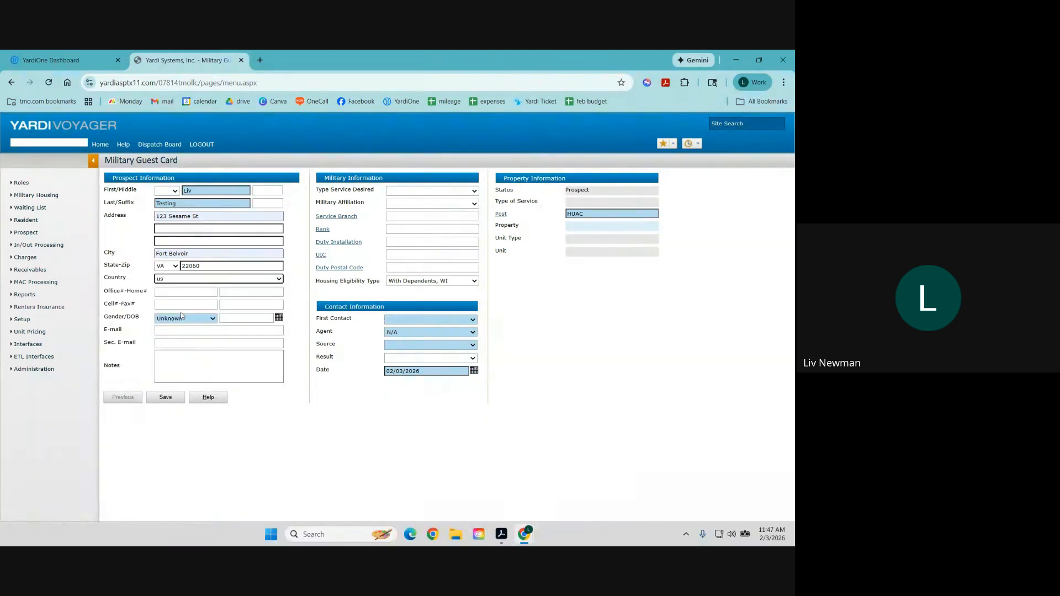
left_click(179, 304)
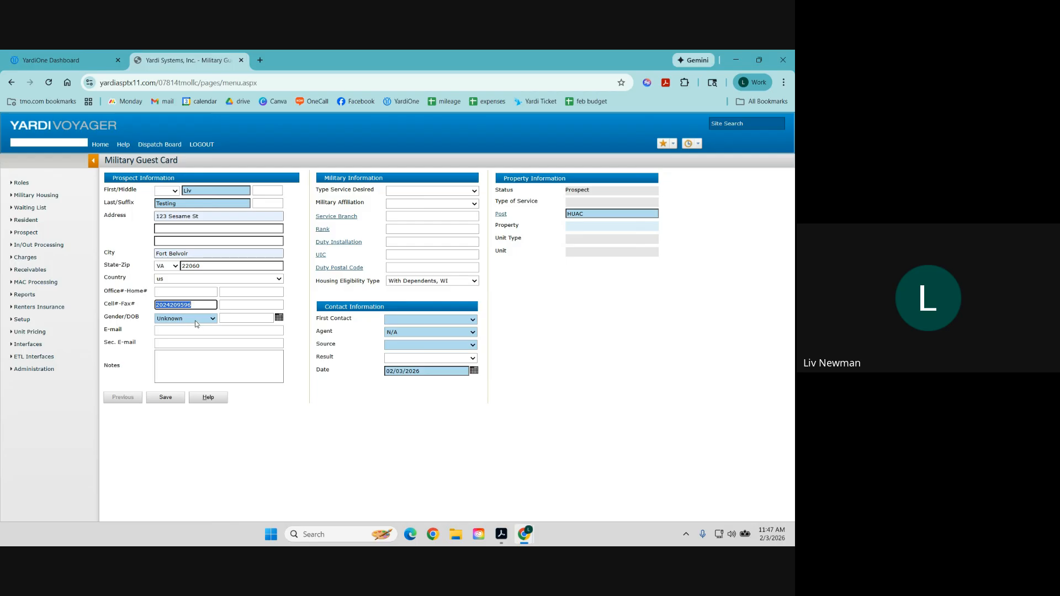
left_click(194, 320)
left_click(188, 342)
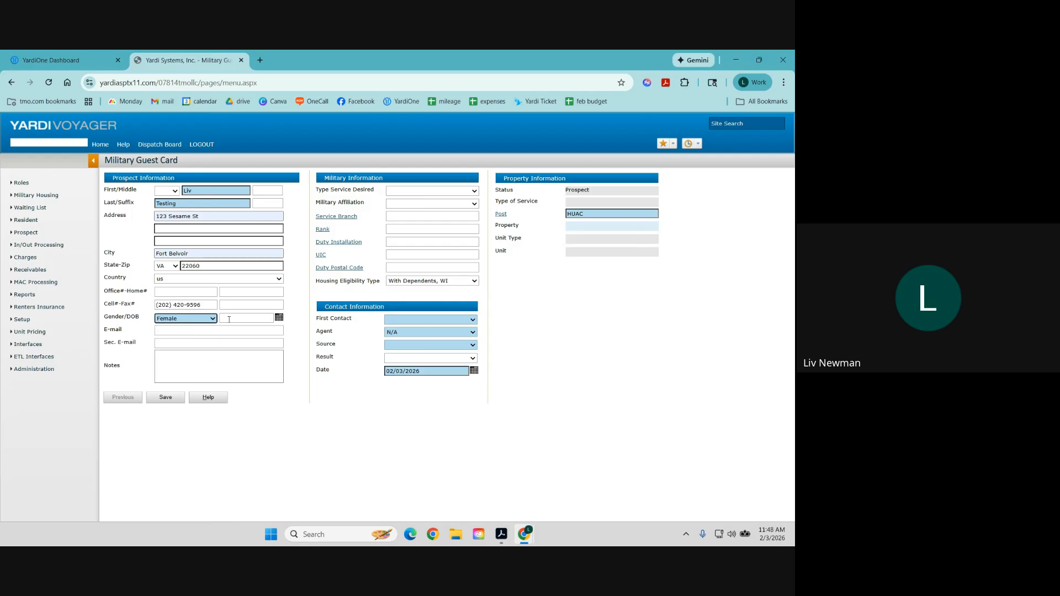
left_click(229, 320)
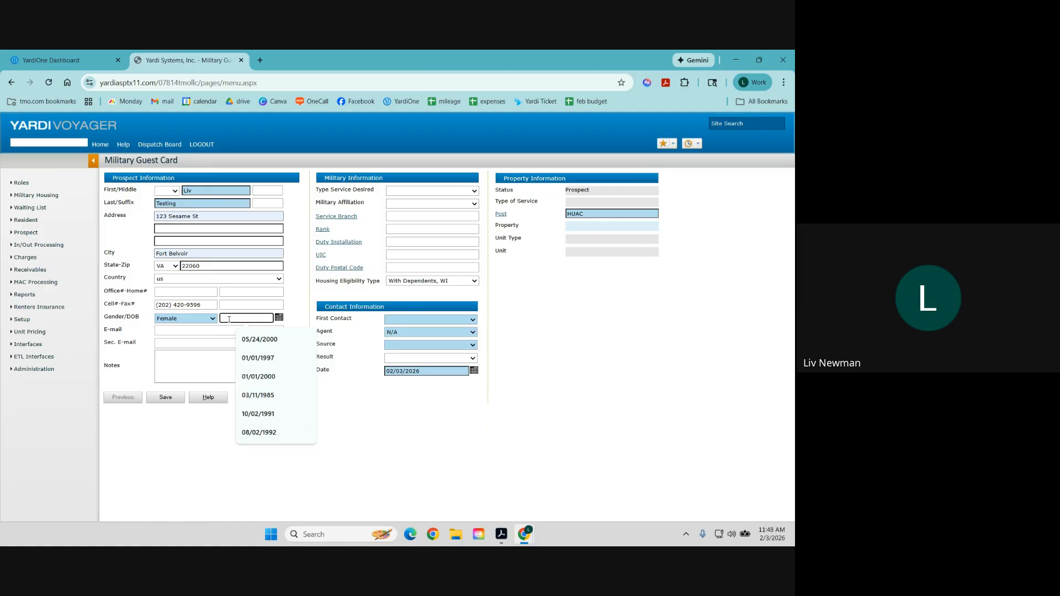
type("5/24")
type("/1995")
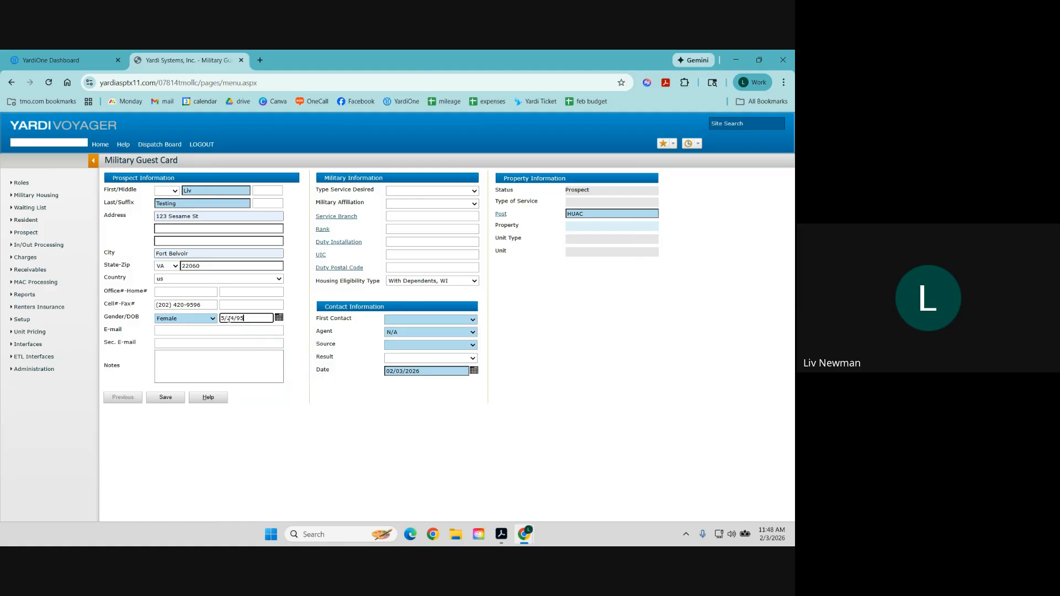
key("Tab")
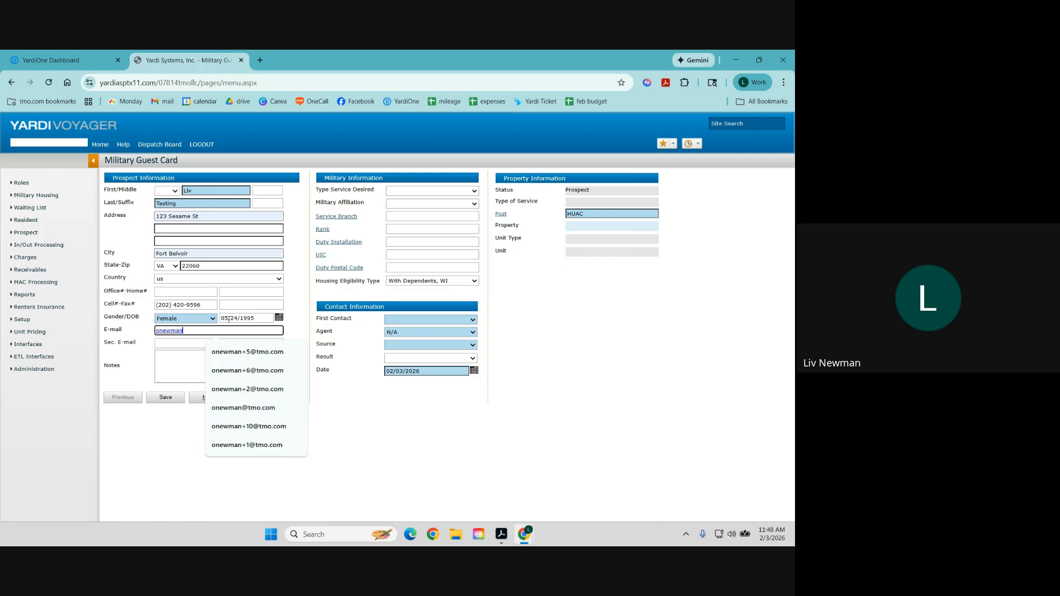
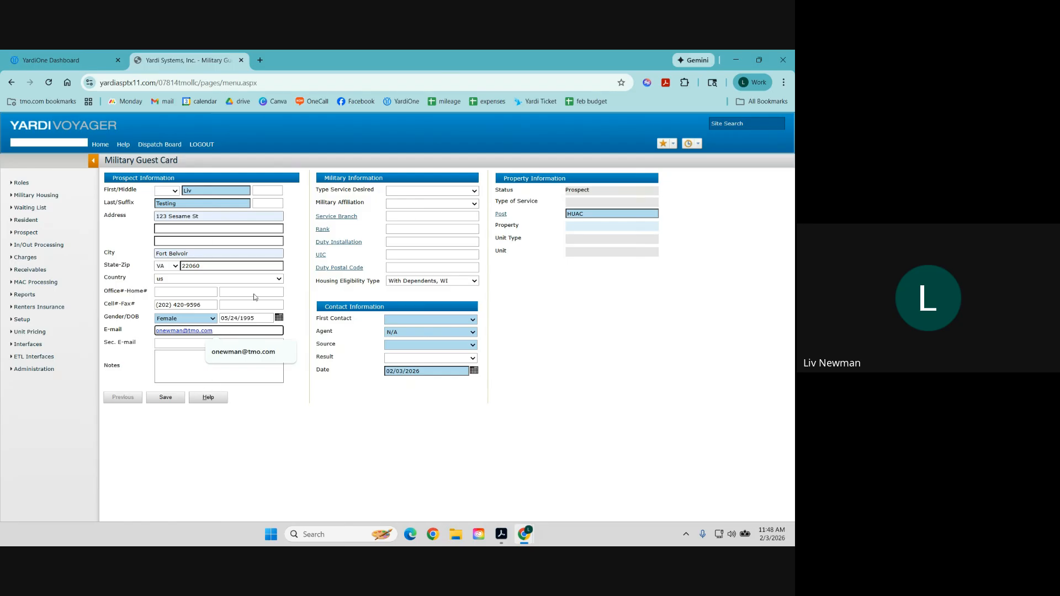
left_click(414, 193)
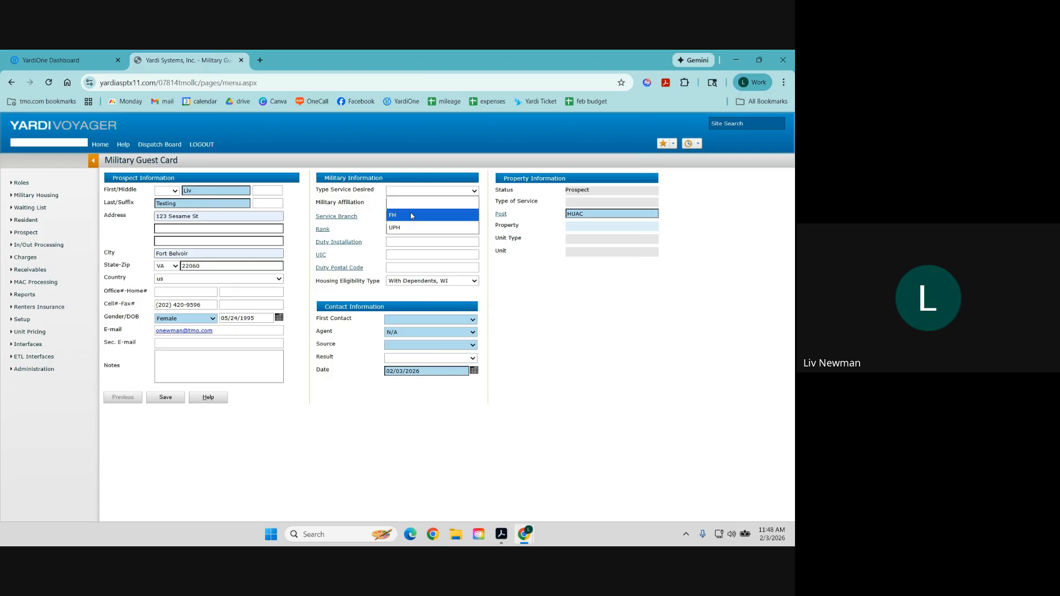
Set service type desired to FH, military affiliation to Military, and service branch to Army.
left_click(411, 215)
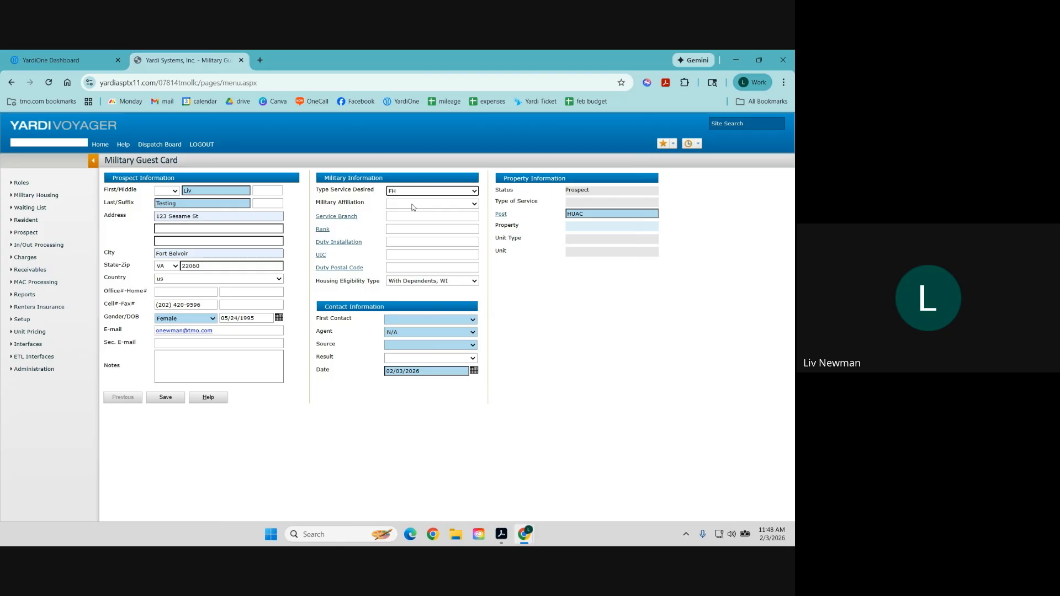
left_click(413, 204)
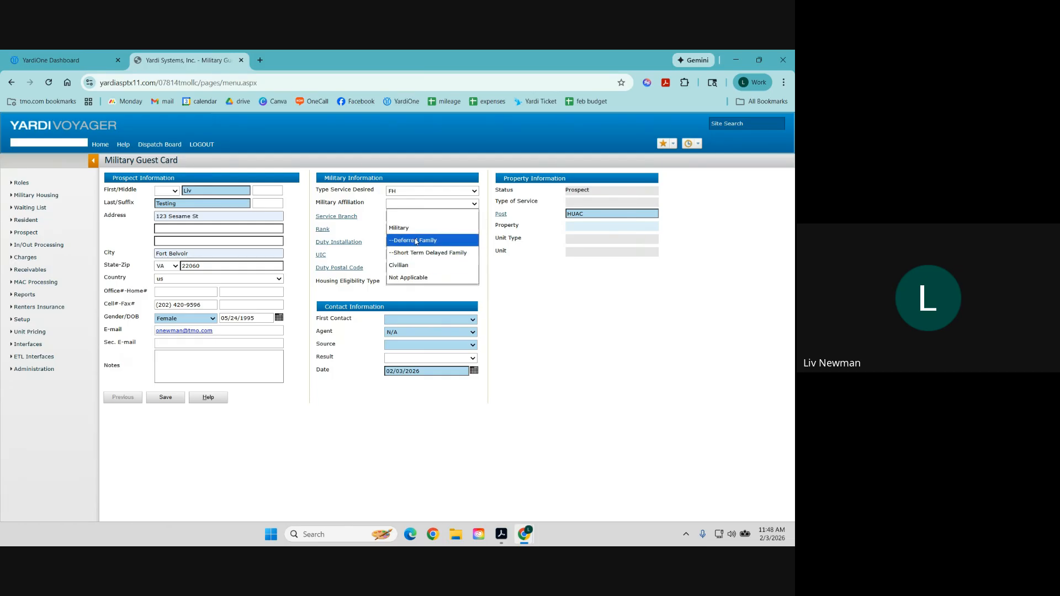
left_click(415, 232)
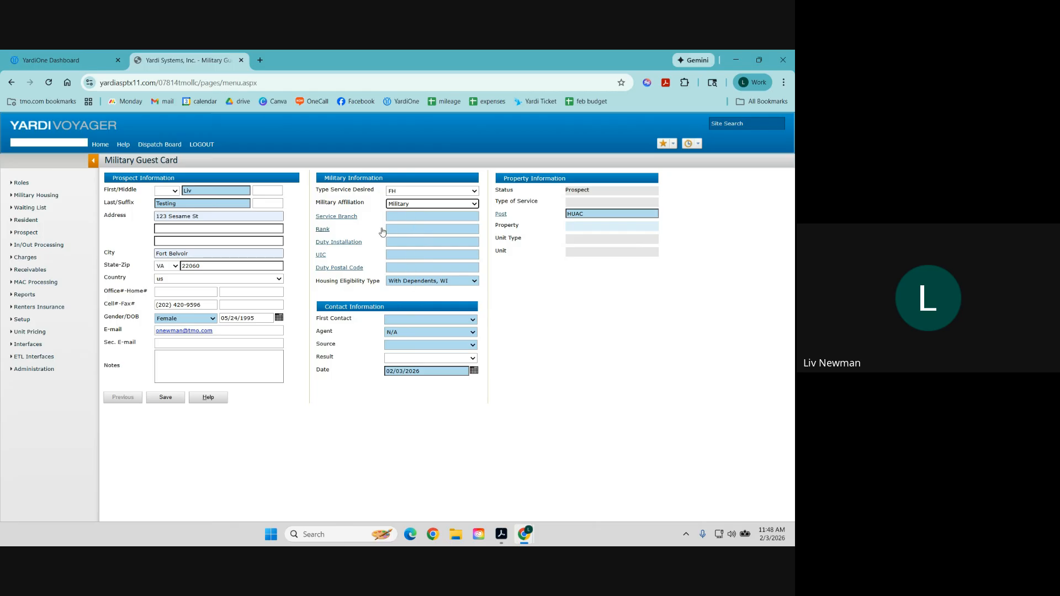
left_click(352, 216)
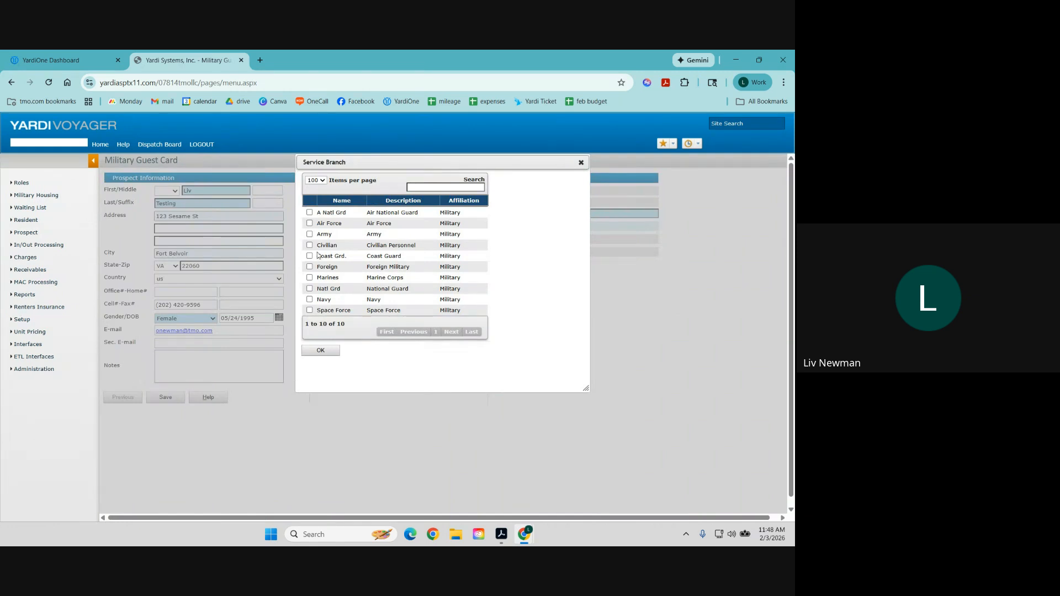
left_click(309, 234)
left_click(332, 352)
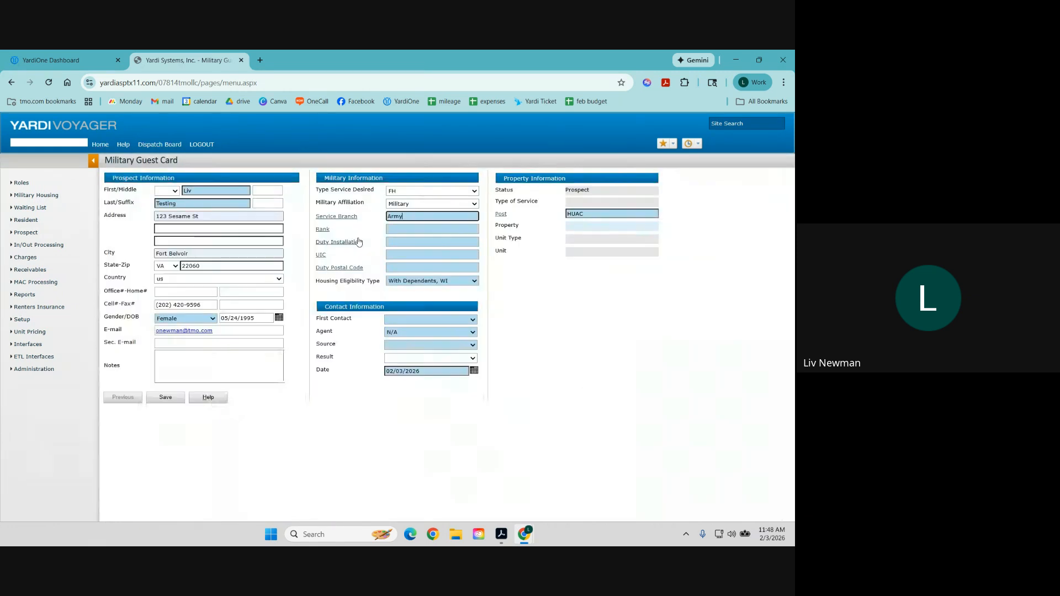
Set rank SGT, duty installation HUAC (Fort Huachuca) and UIC HUAC_OTH, dismissing the save-address popup.
left_click(334, 247)
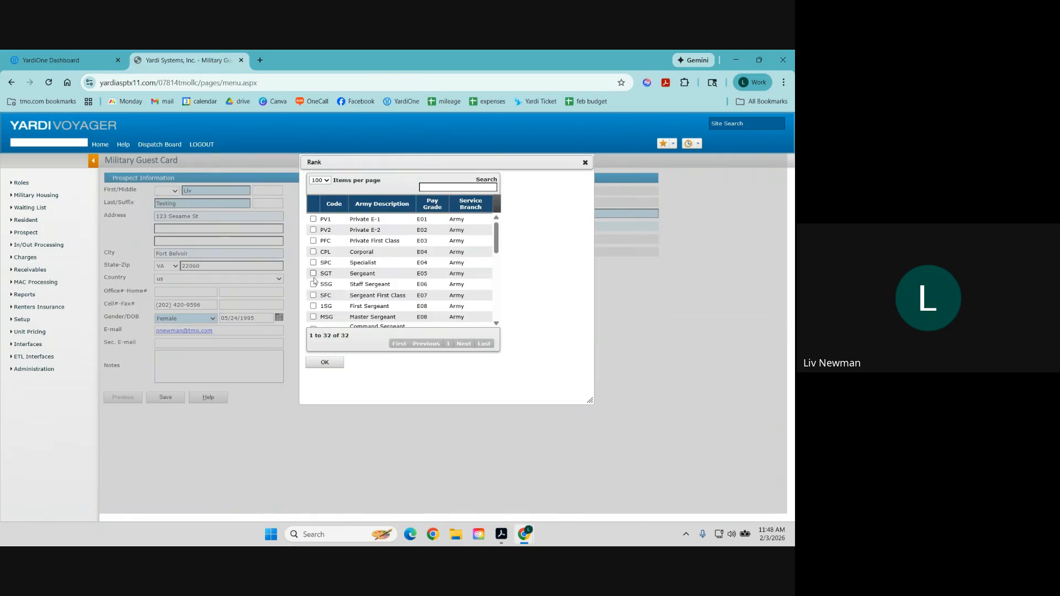
left_click(313, 273)
left_click(325, 362)
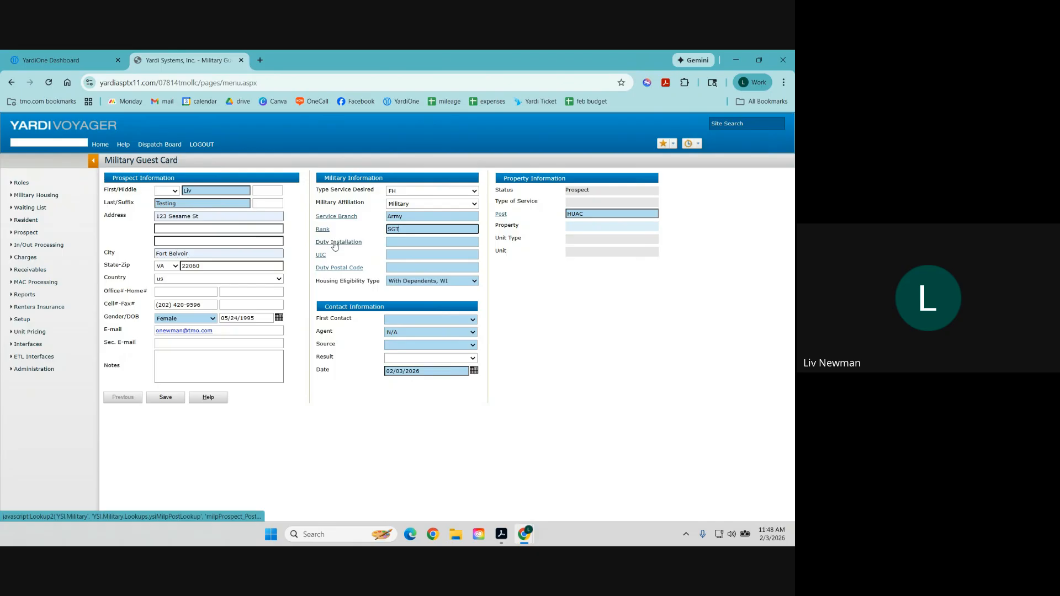
left_click(335, 243)
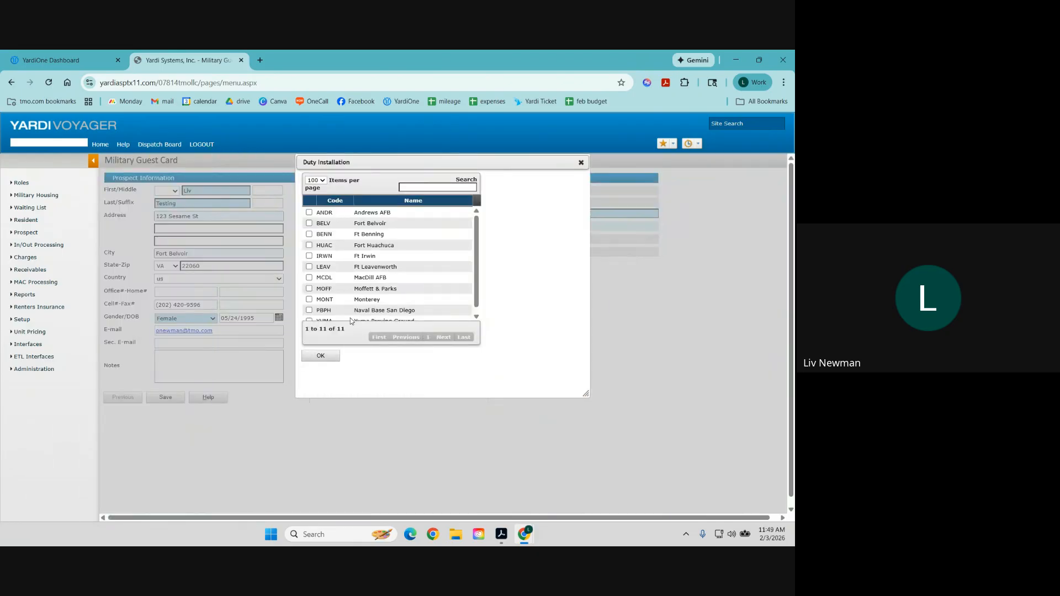
left_click(309, 245)
left_click(328, 356)
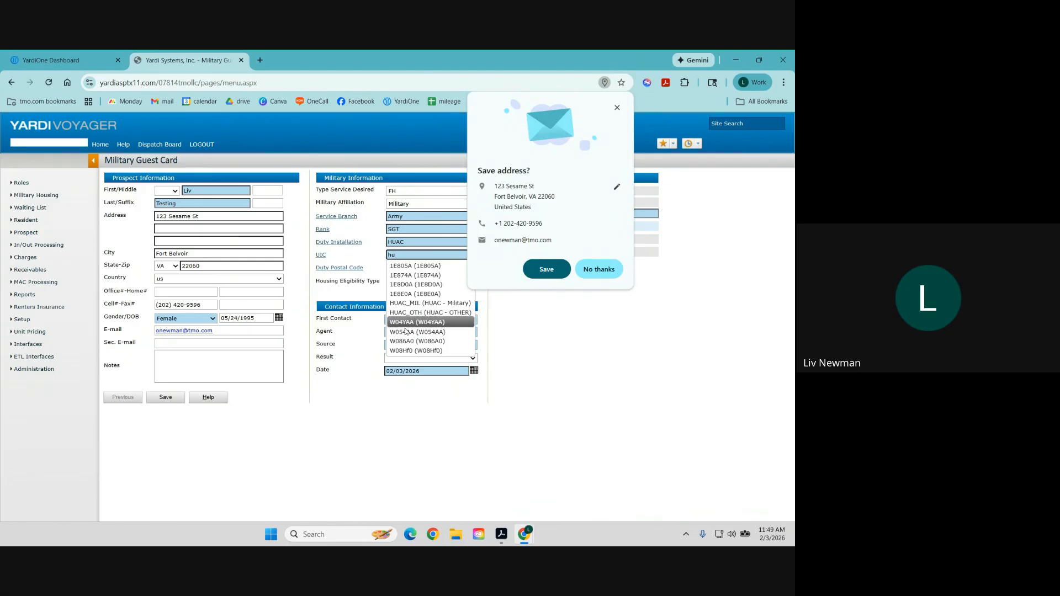
left_click(416, 314)
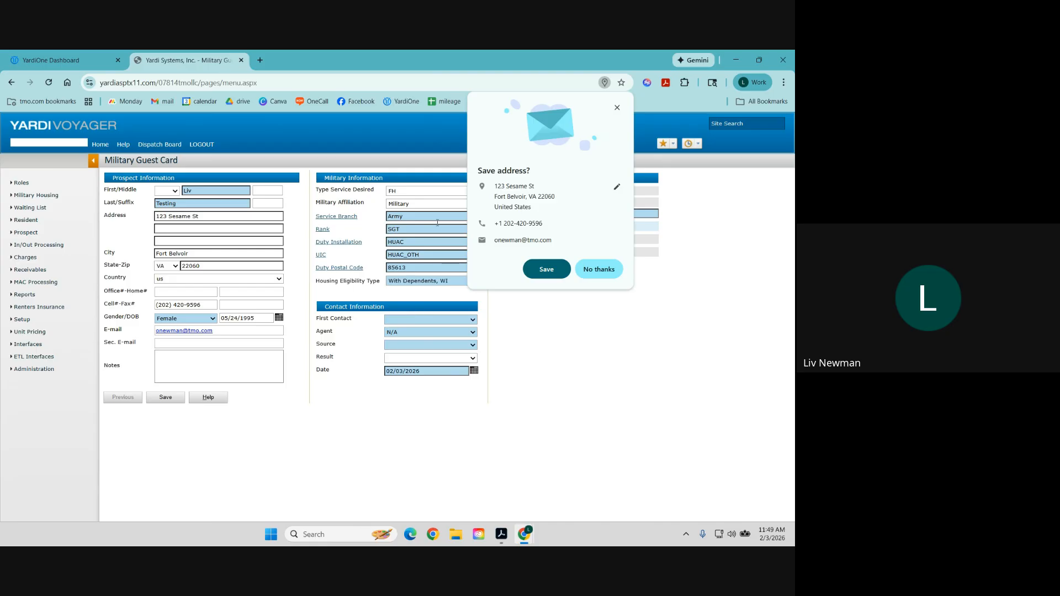
left_click(617, 108)
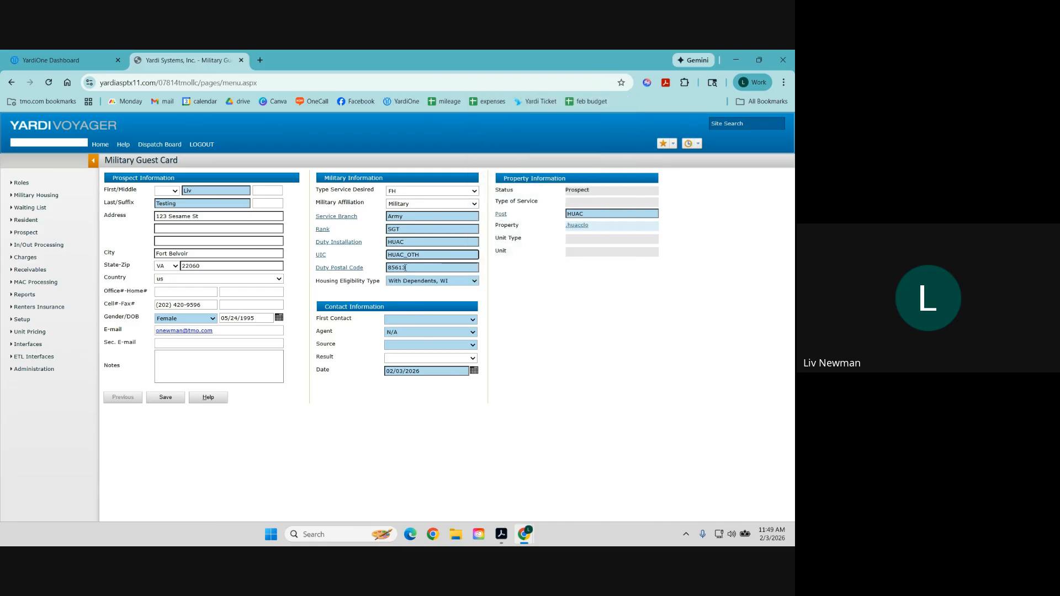
Set first contact to Walk-In, assign an agent, choose Google as source, and save the guest card.
left_click(400, 320)
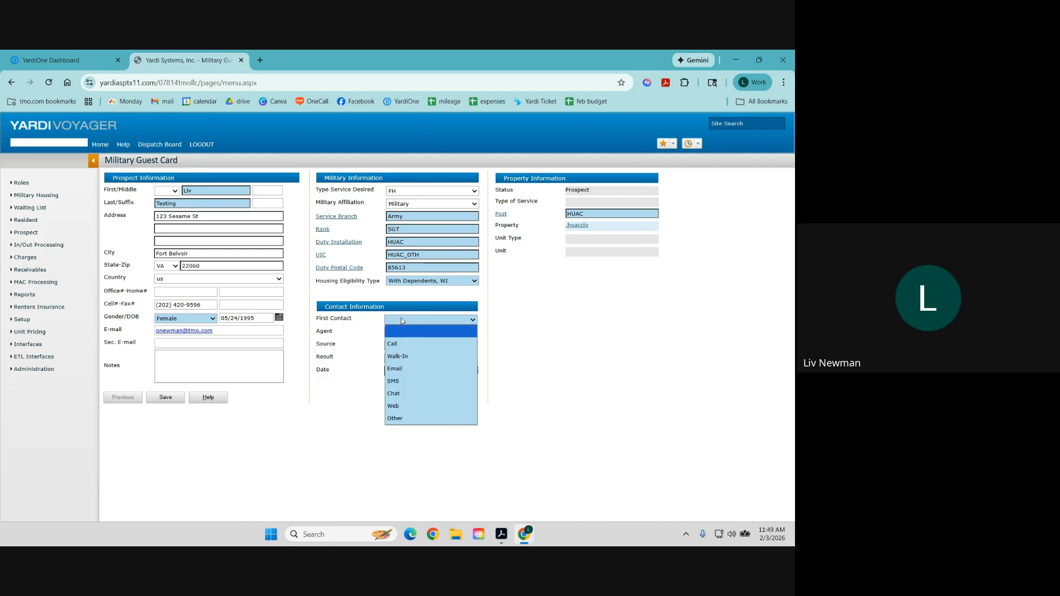
left_click(403, 358)
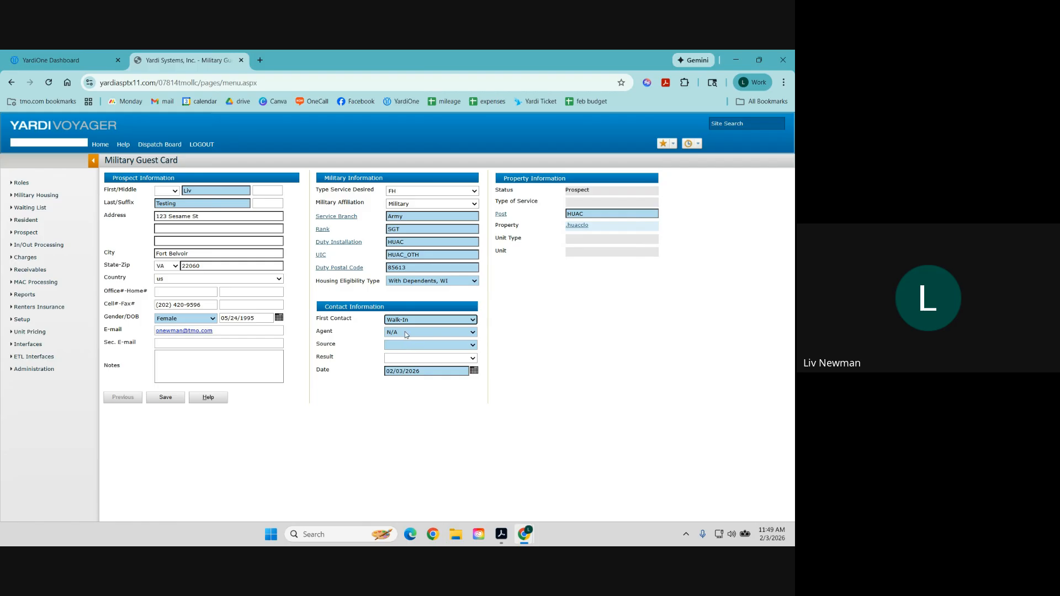
left_click(406, 331)
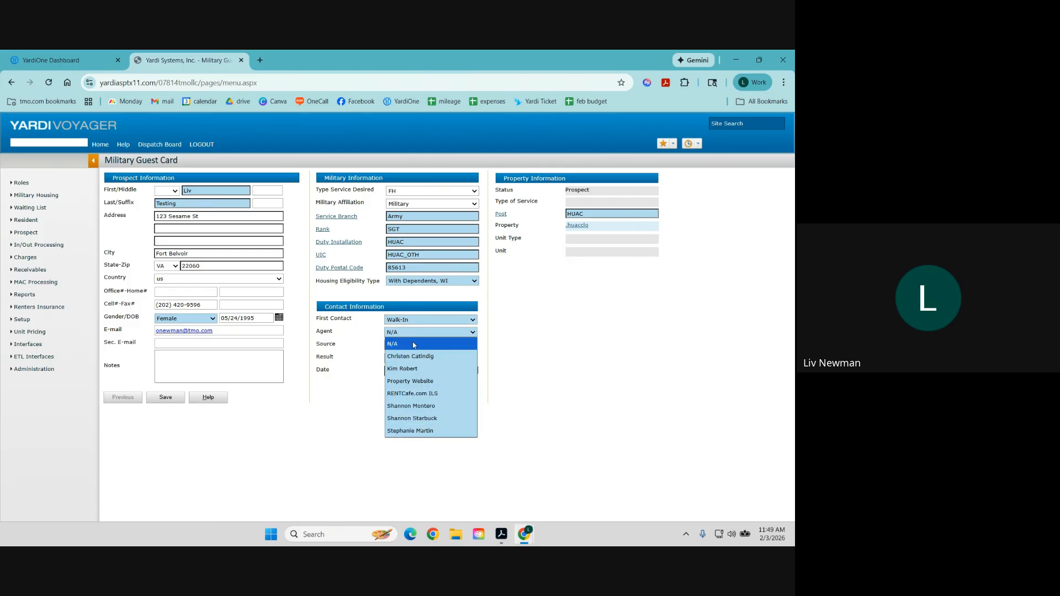
left_click(422, 419)
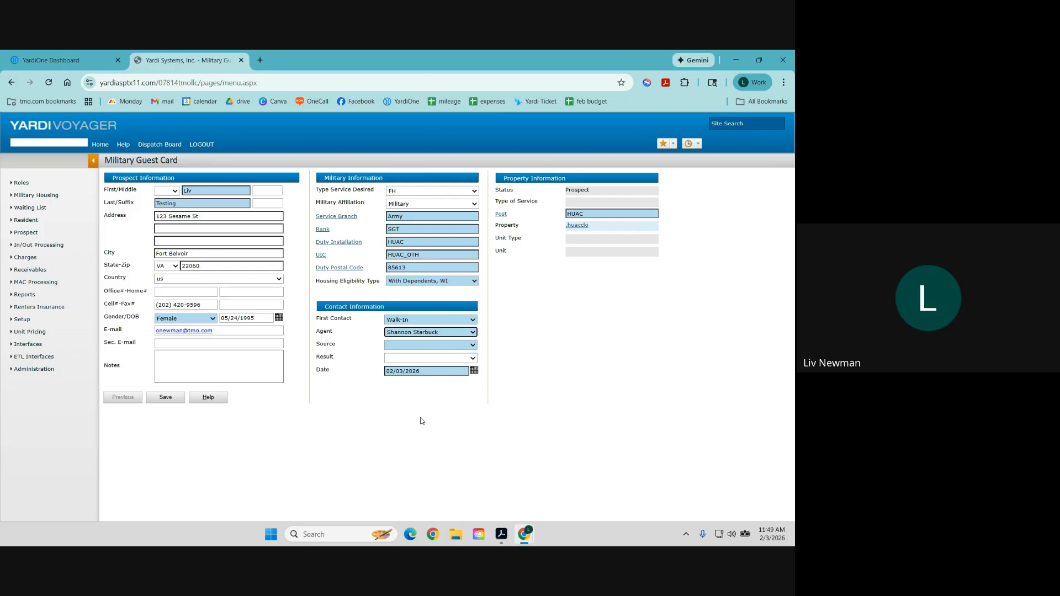
left_click(404, 346)
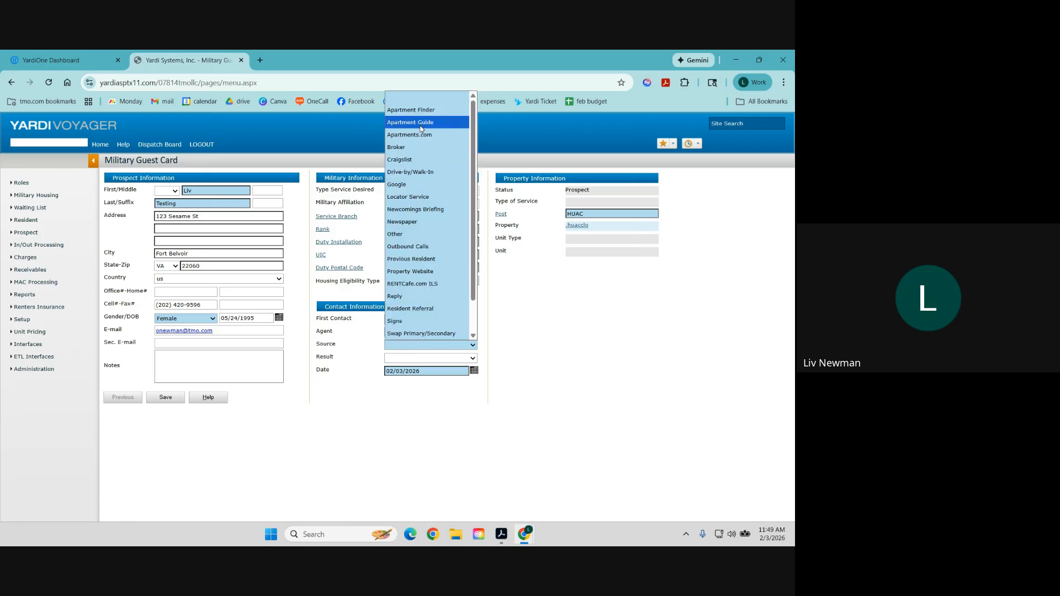
left_click(420, 186)
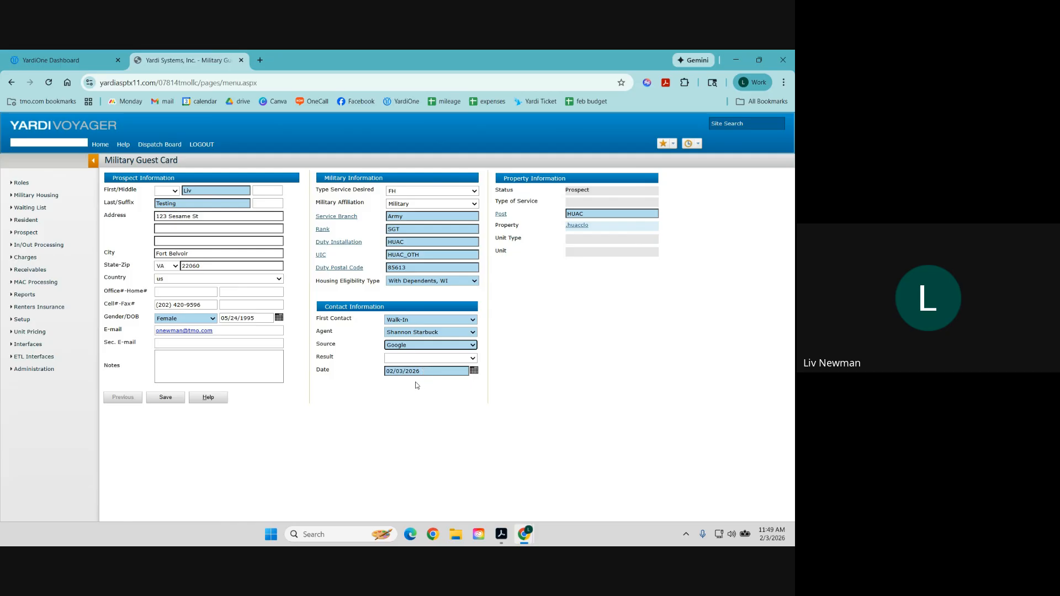
left_click(169, 399)
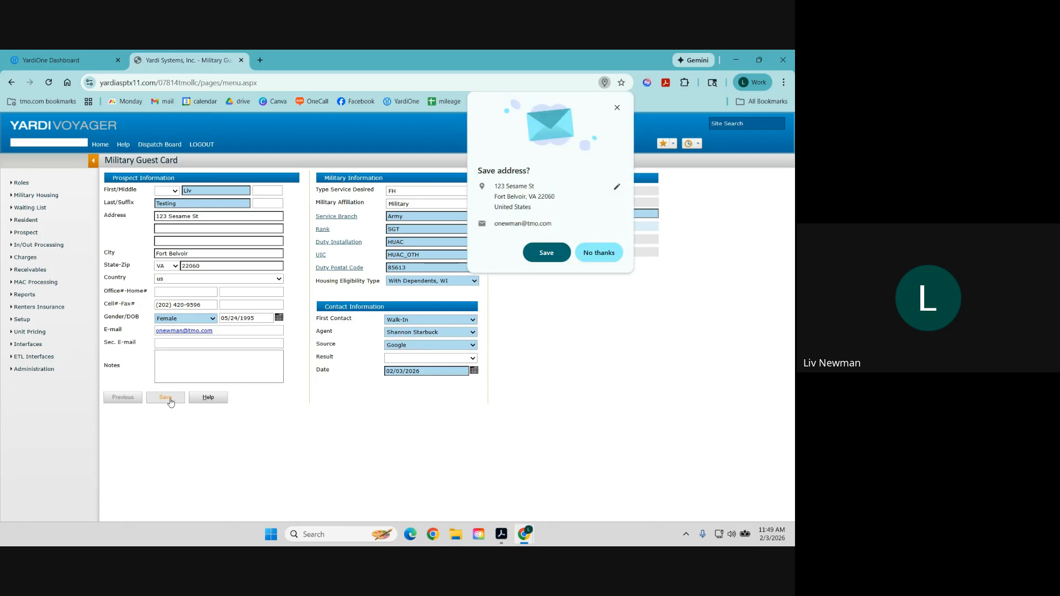
left_click(618, 108)
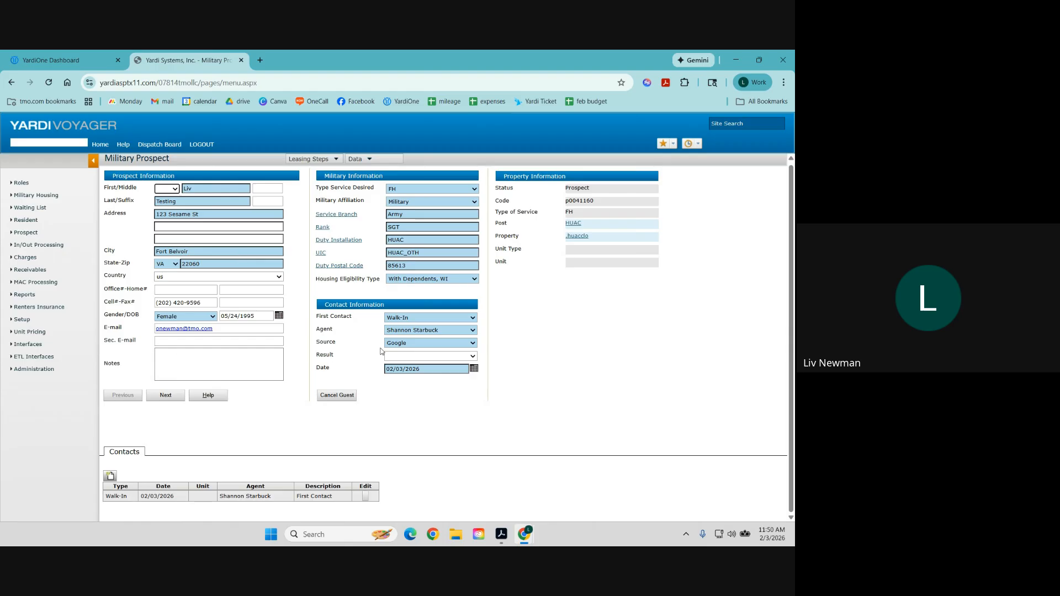
Set expected move-in to 02/04/2026 and bedrooms to 3, then continue to Dependents.
left_click(176, 398)
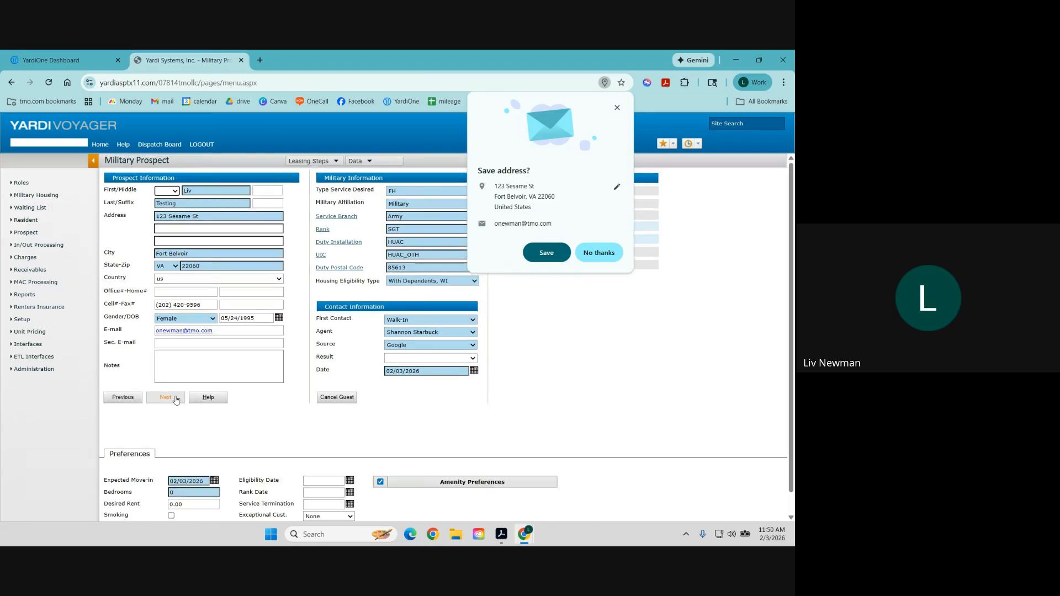
left_click(598, 254)
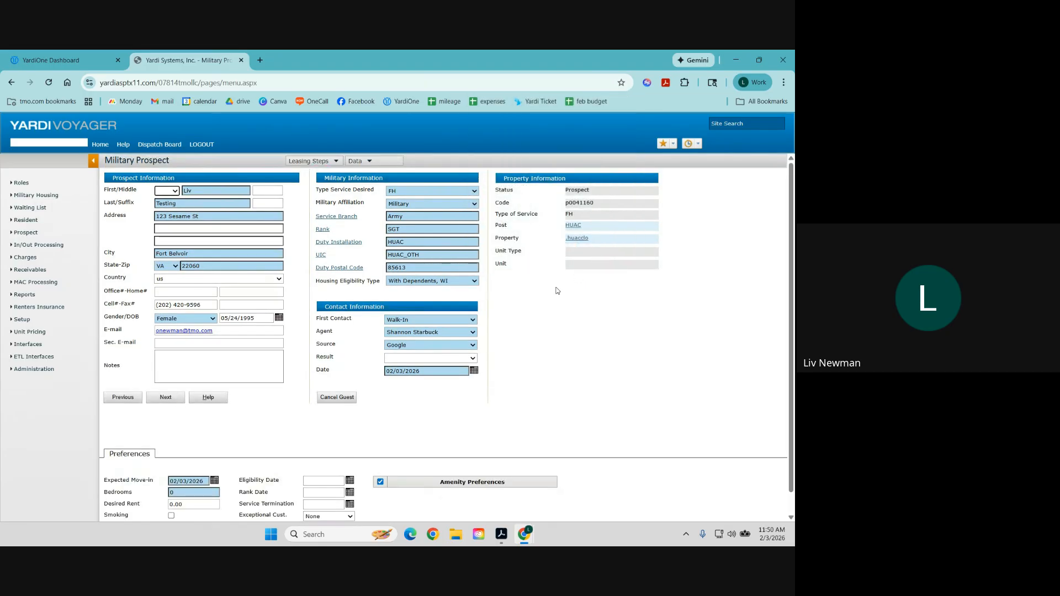
scroll(243, 391, "down", 1)
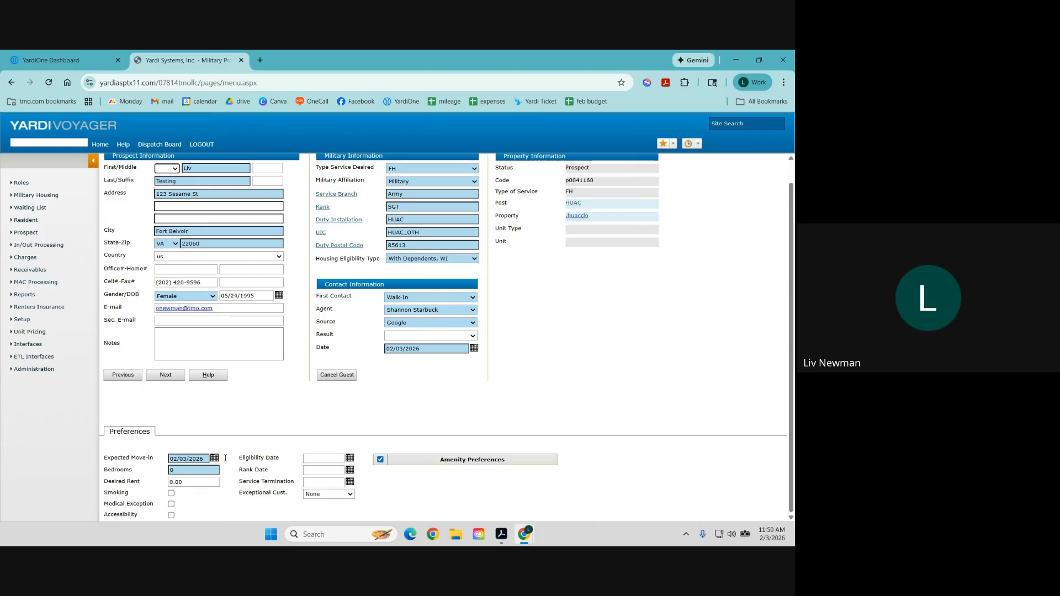
left_click_drag(207, 459, 155, 462)
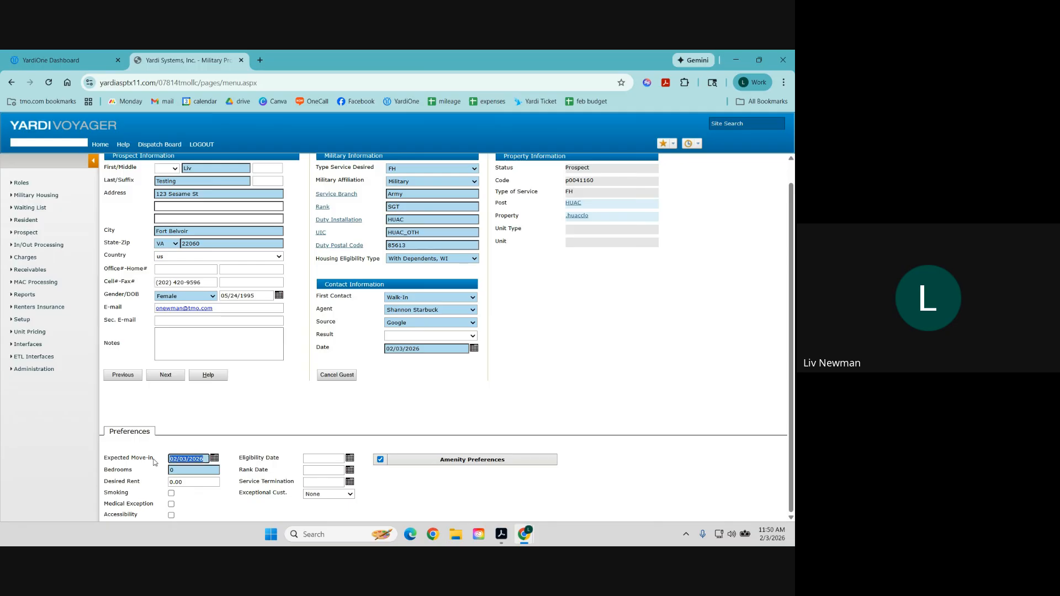
type("2")
type("/04/2026")
key("Tab")
key("Tab")
type("3")
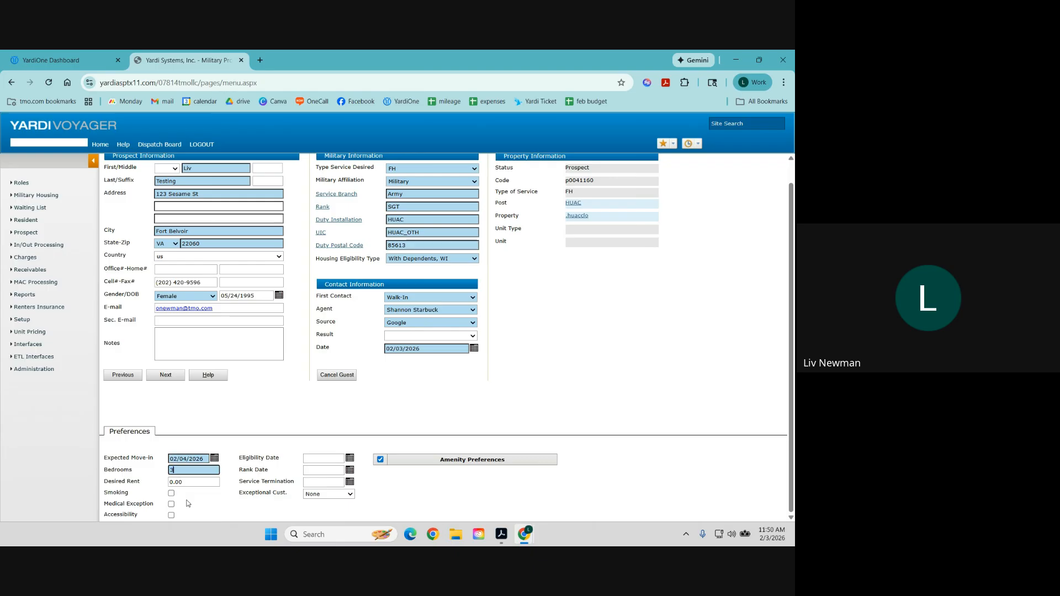
key("Tab")
left_click(164, 377)
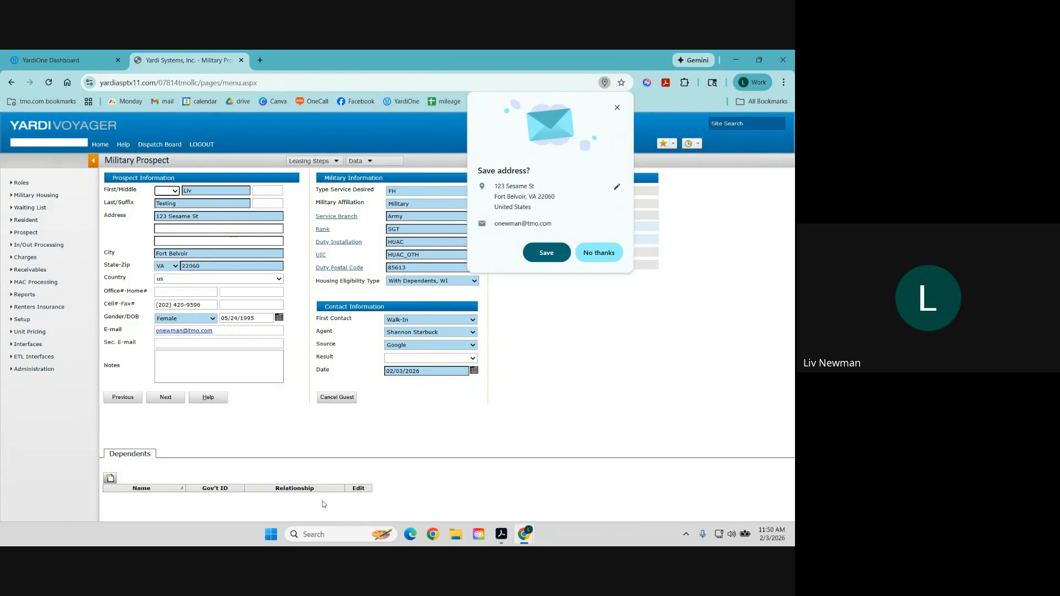
Add a new dependent with first name Spouse, last name Test, and relationship Spouse.
left_click(110, 478)
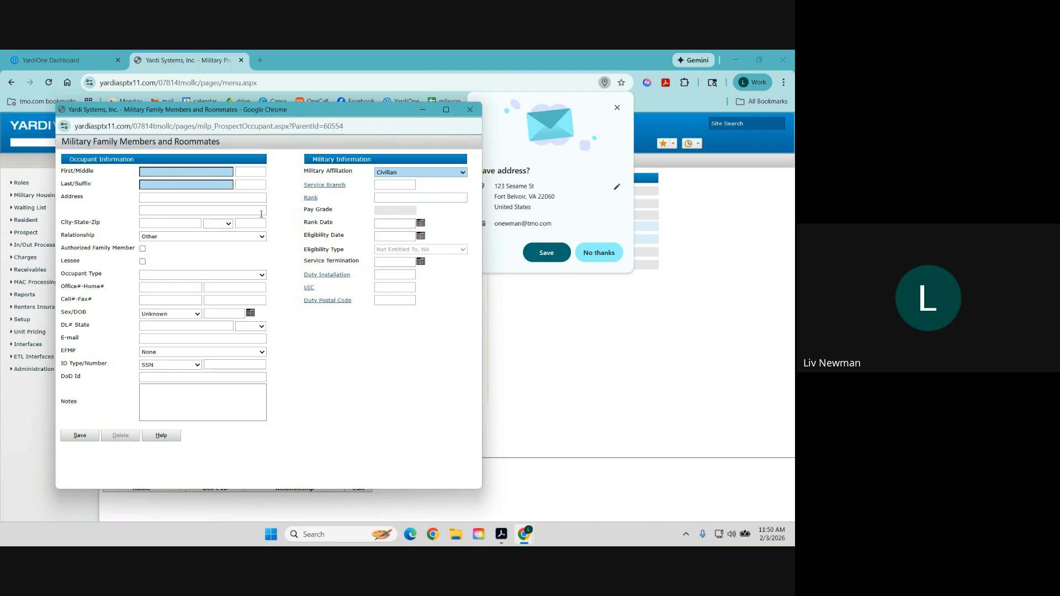
left_click(179, 173)
type("Spouse")
key("Tab")
key("Tab")
type("Test")
left_click(172, 238)
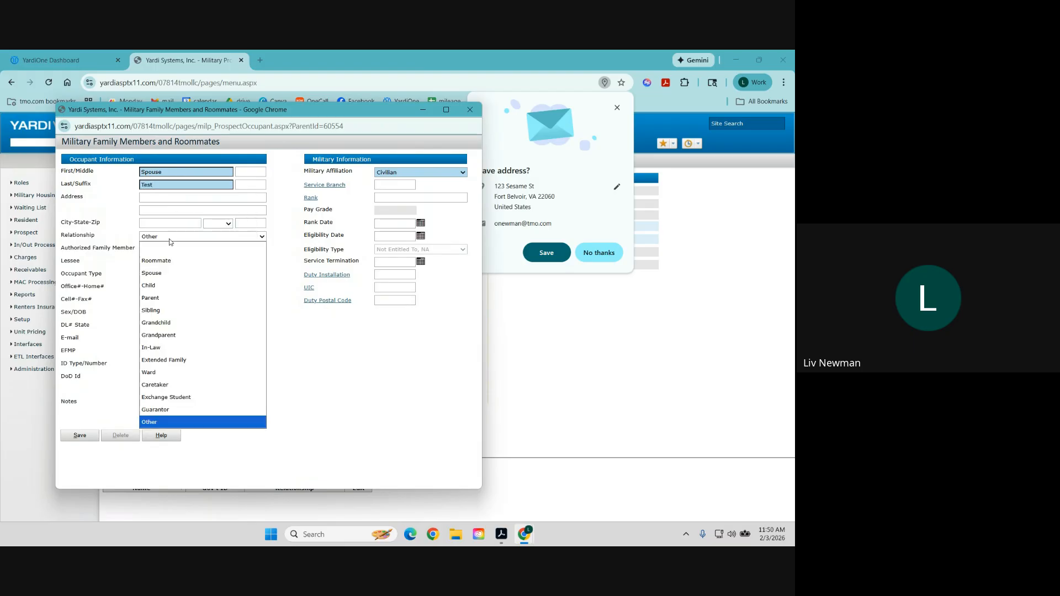
left_click(171, 275)
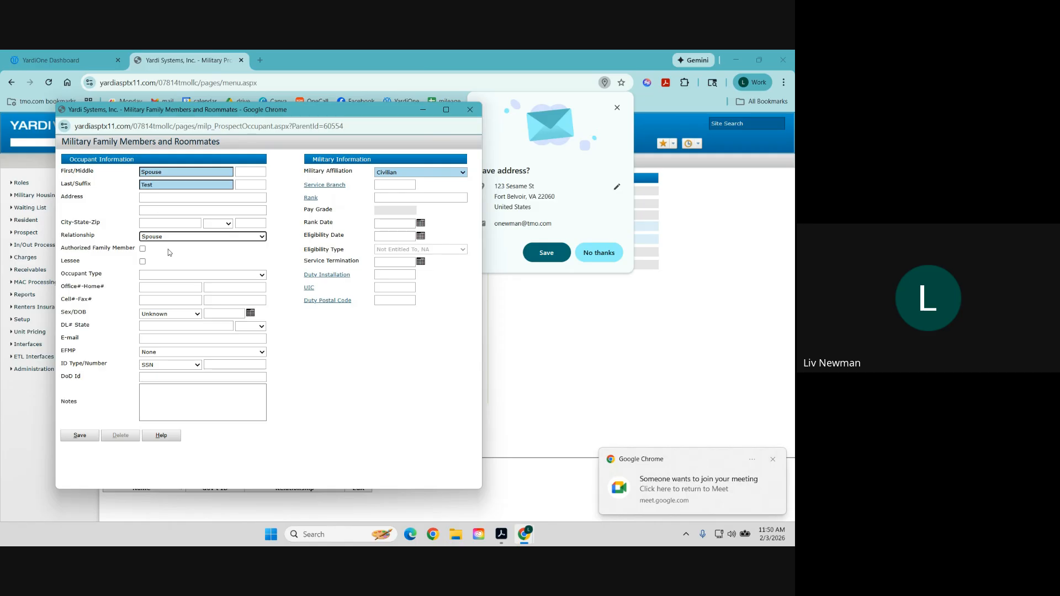
left_click(168, 314)
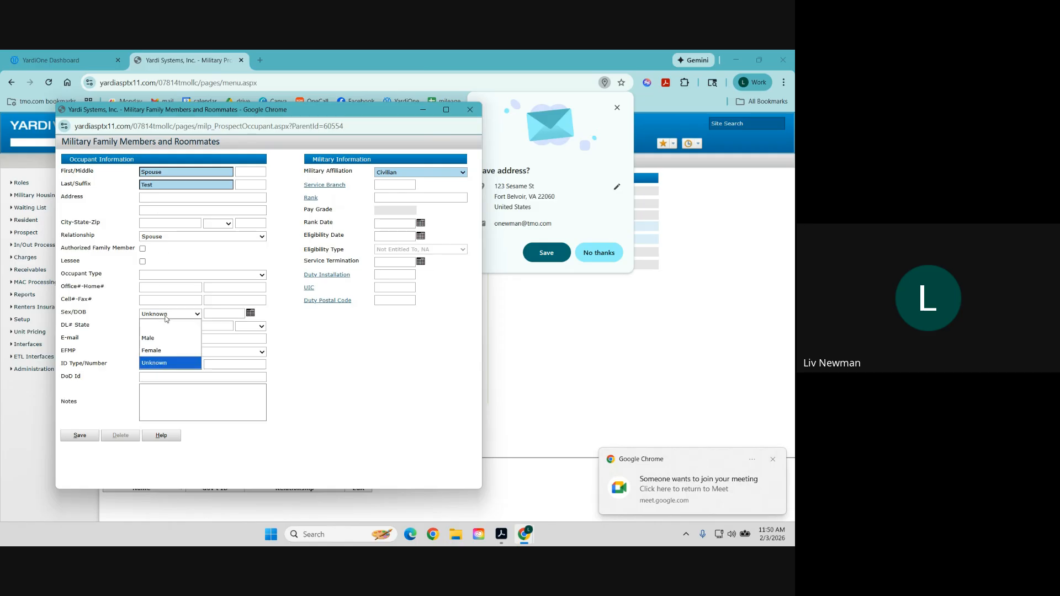
left_click(164, 349)
left_click(226, 313)
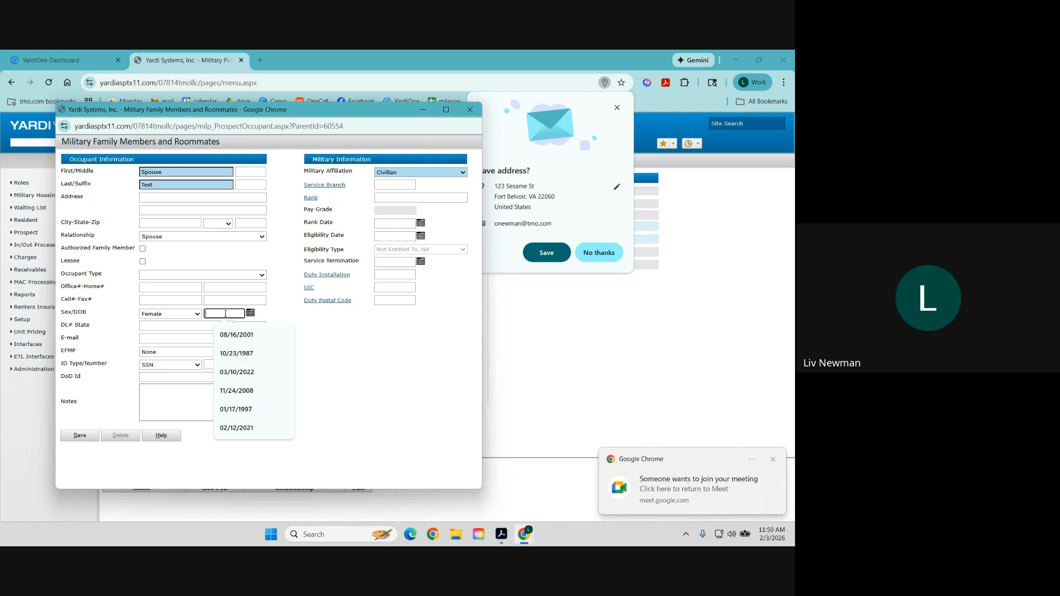
type("5/24")
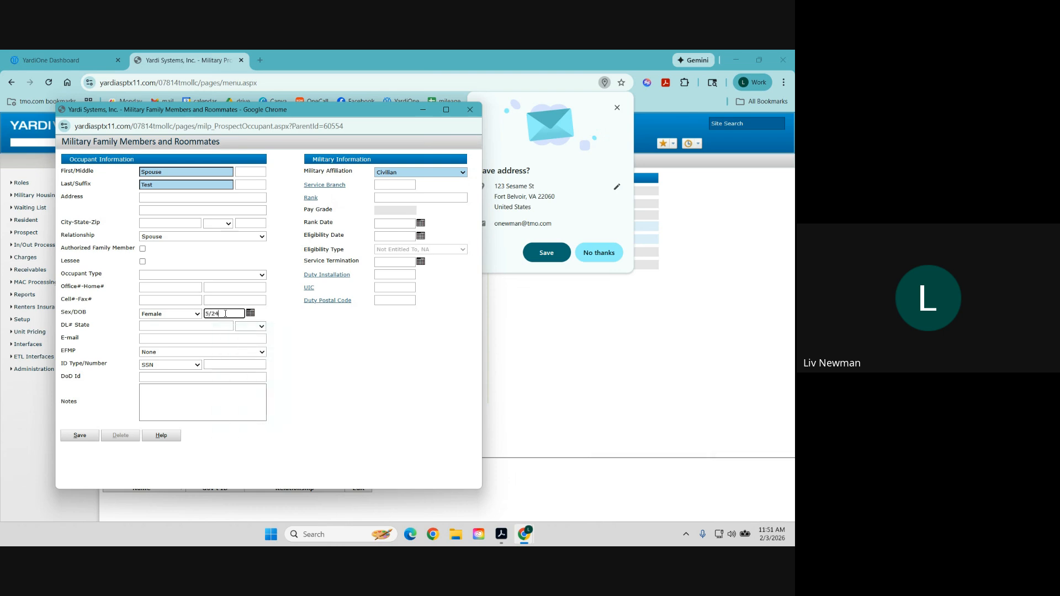
type("/1996")
key("Tab")
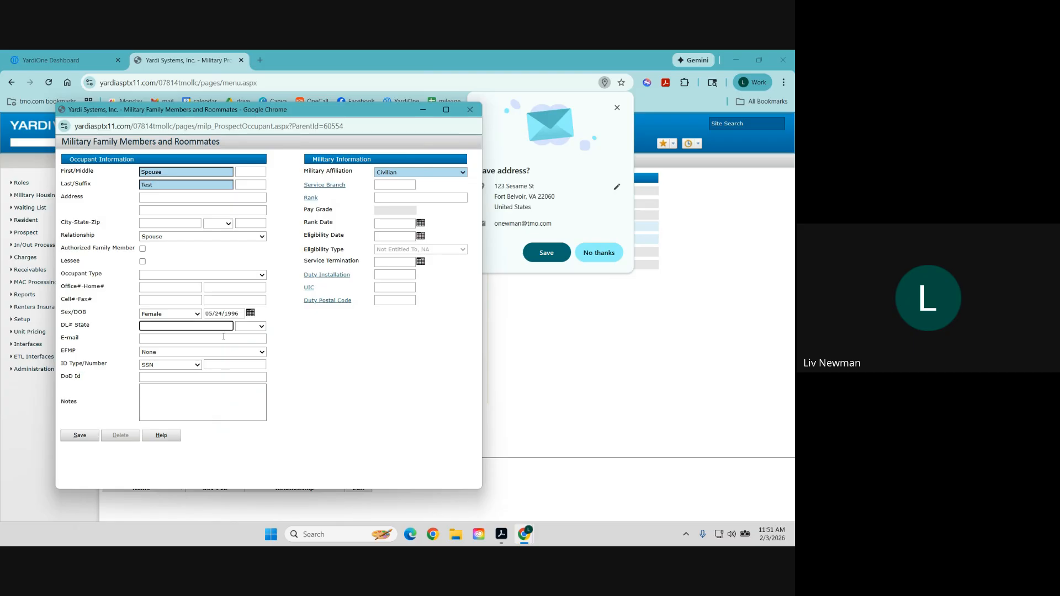
left_click(172, 339)
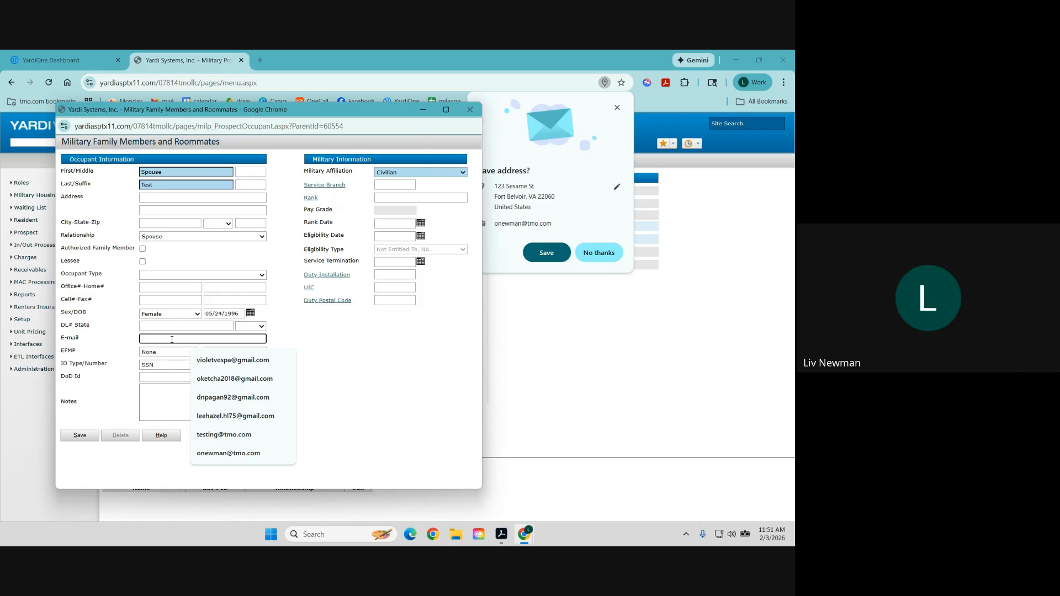
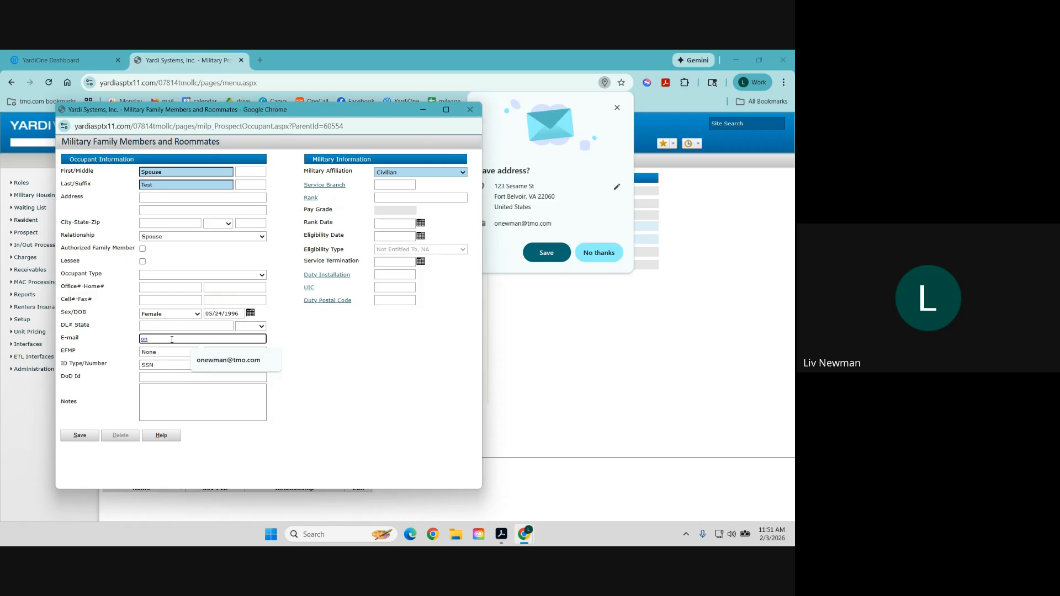
key("Tab")
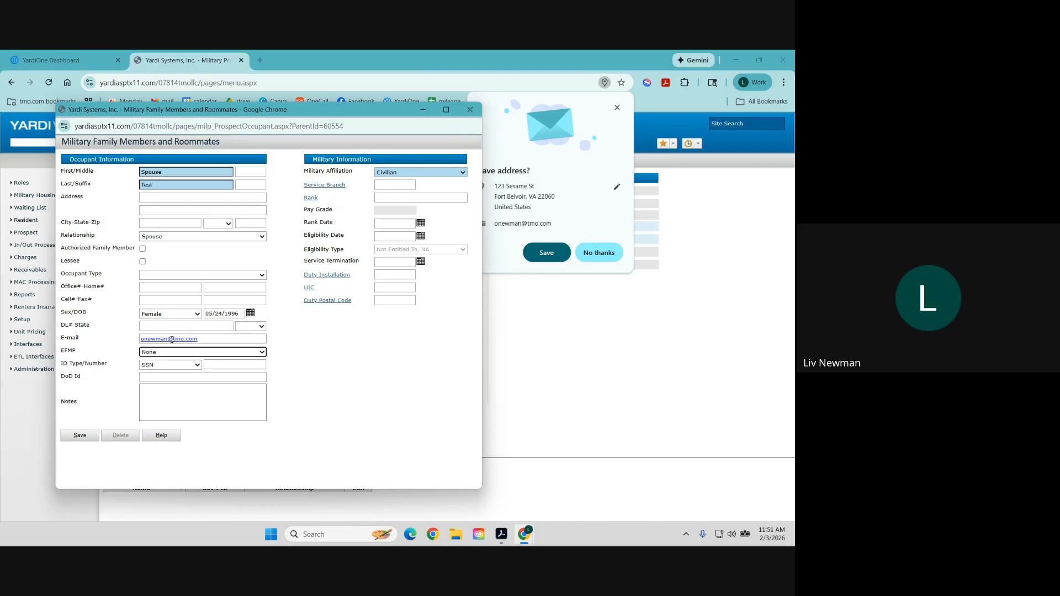
left_click(219, 342)
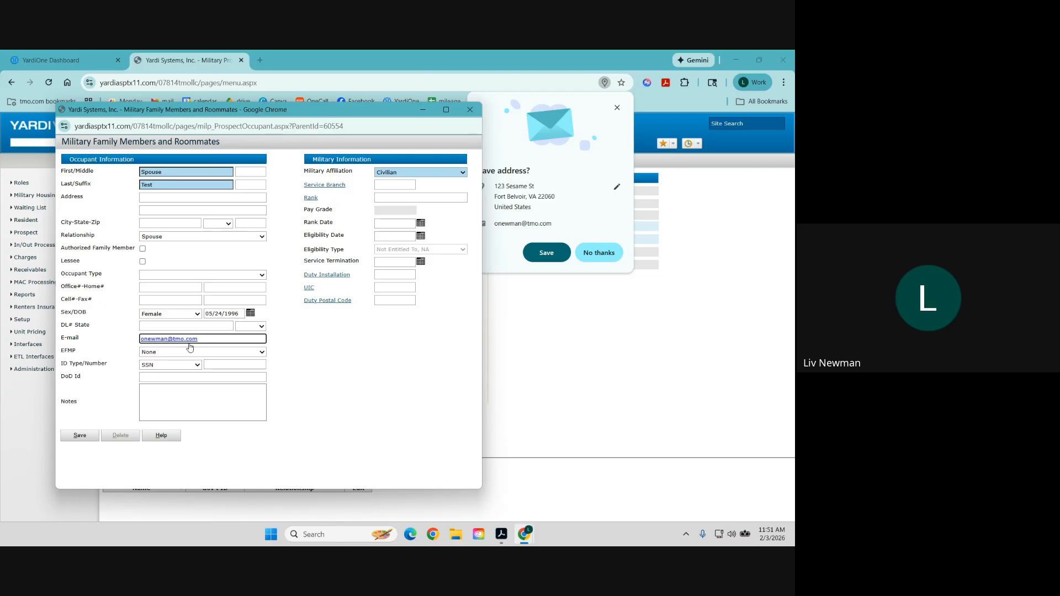
left_click_drag(205, 342, 141, 343)
Save the spouse dependent, re-save it from Edit, and continue to workflow selection.
left_click(85, 439)
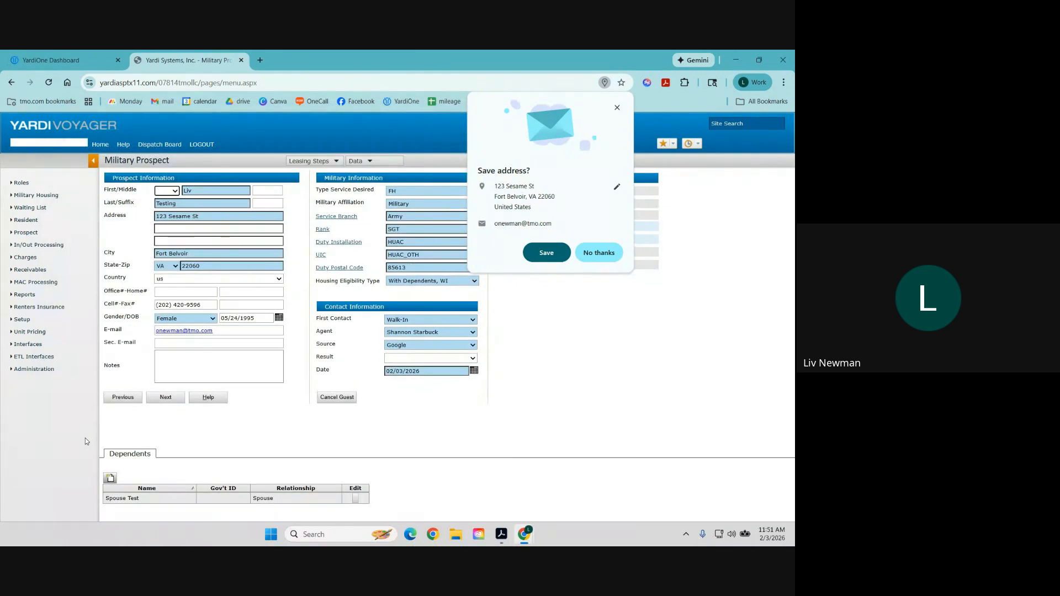
left_click(356, 500)
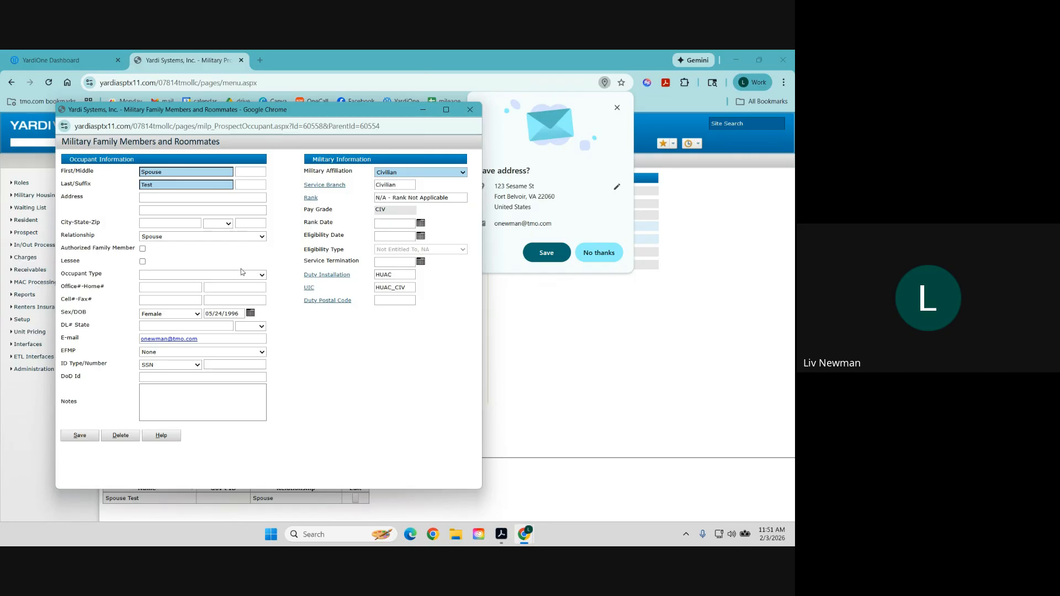
left_click(88, 437)
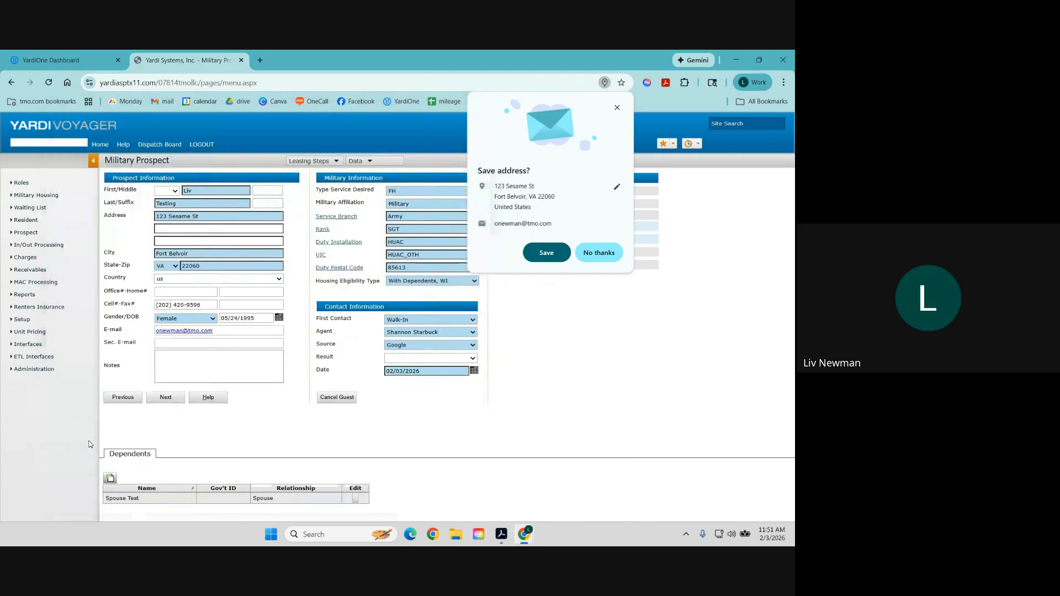
left_click(612, 254)
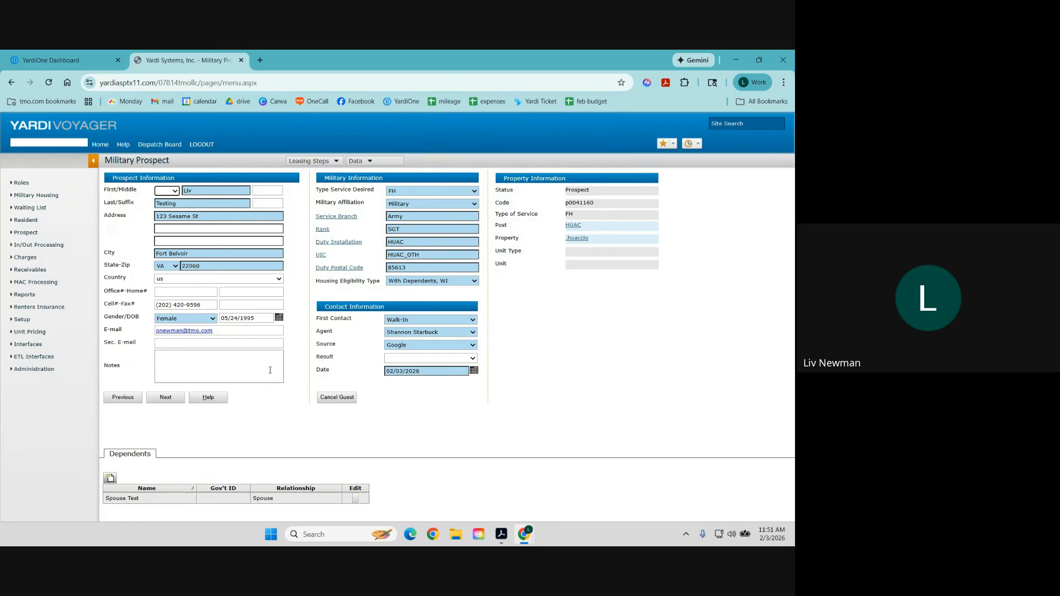
left_click(165, 398)
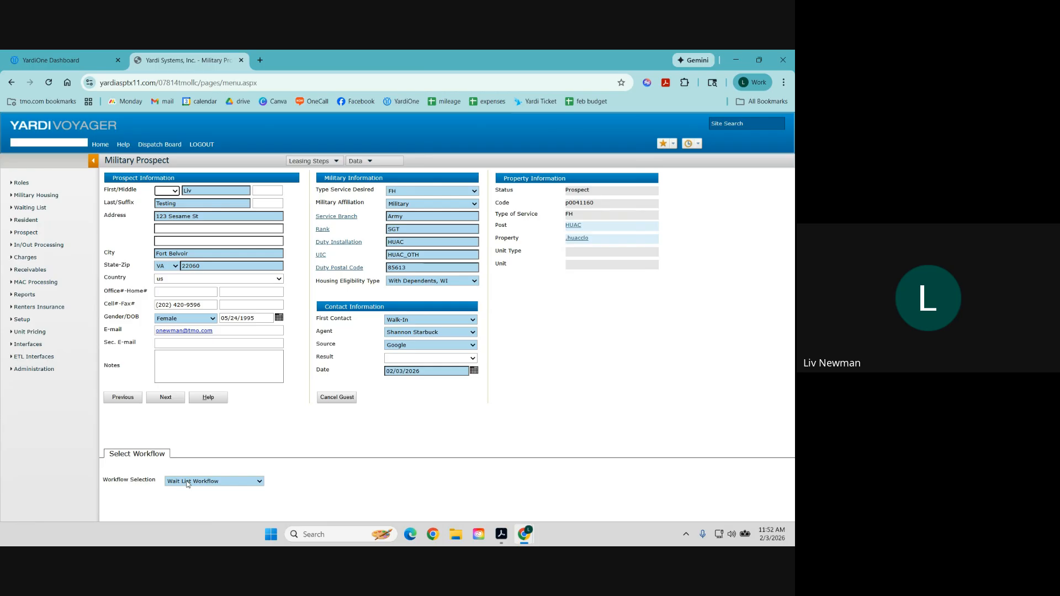
Continue with the Wait List Workflow and open the Military row's Application For Assignment To Housing.
left_click(171, 398)
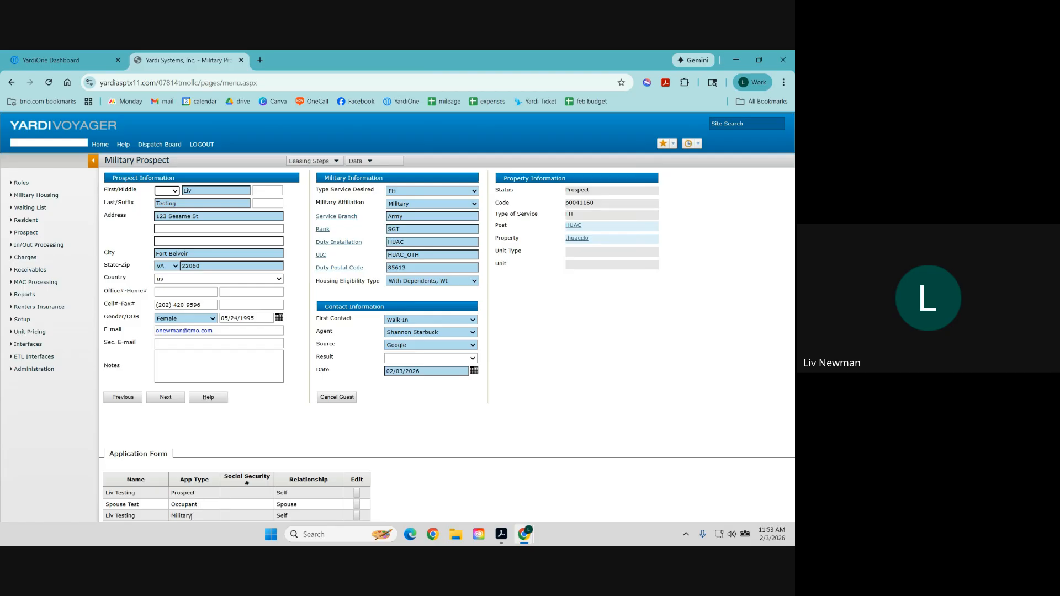
left_click(357, 515)
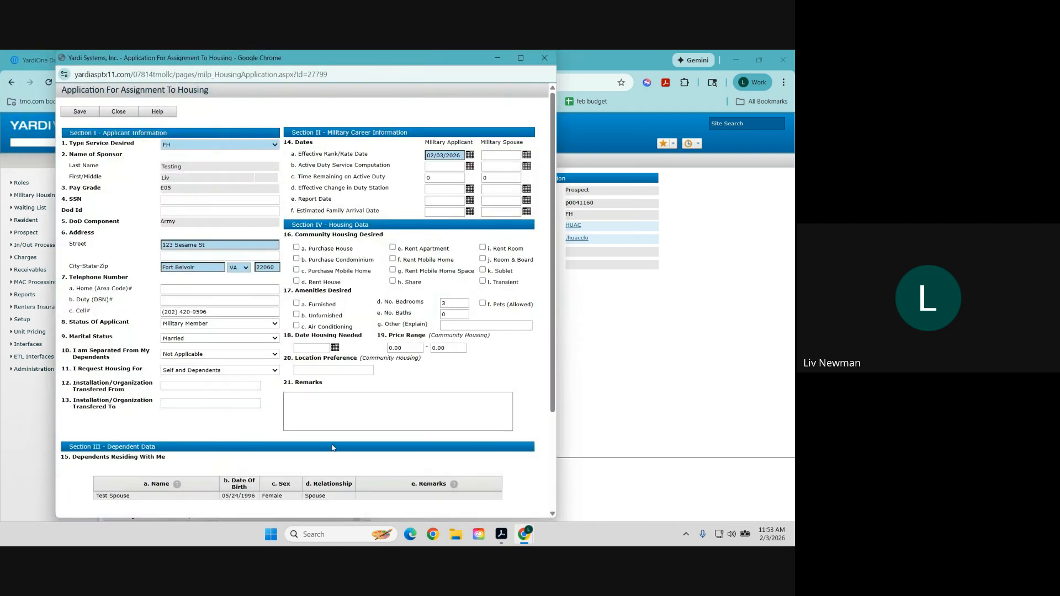
Enter the applicant's SSN, save the housing application, and close it without staying.
left_click(169, 201)
type("123456")
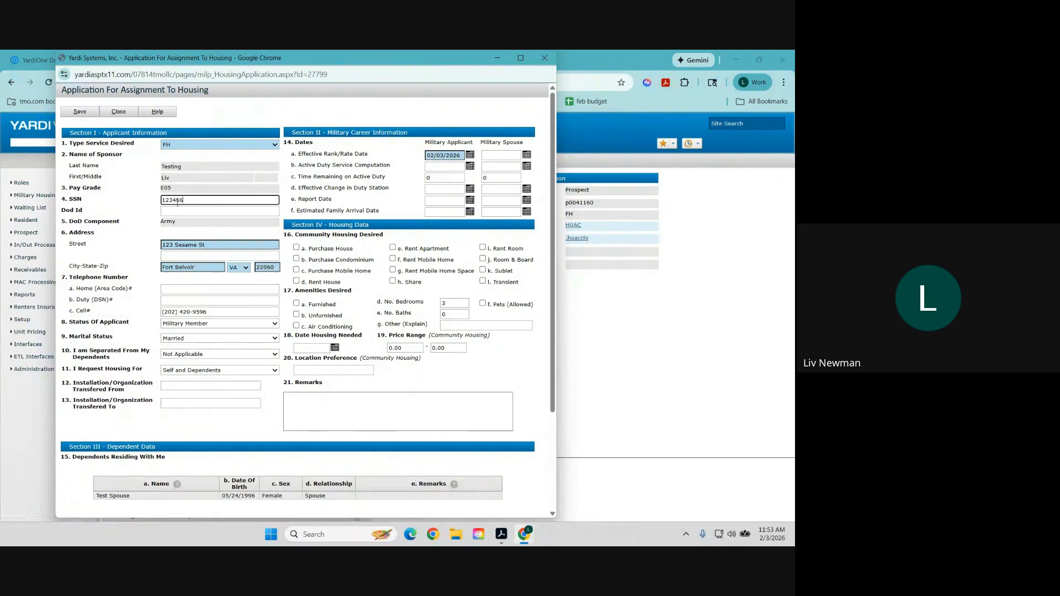
type("789")
left_click(83, 113)
left_click(83, 113)
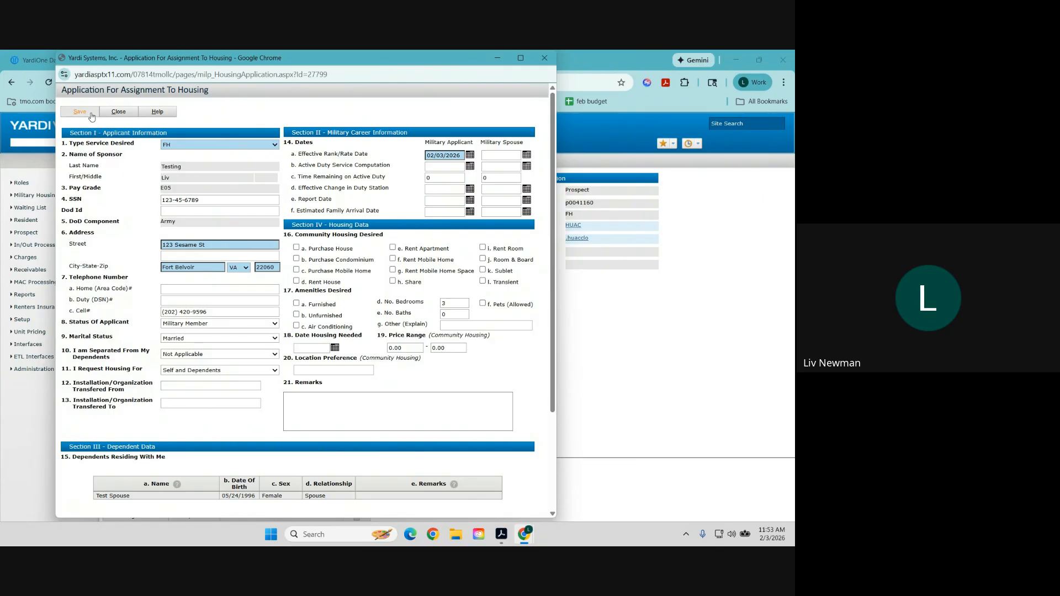
left_click(124, 113)
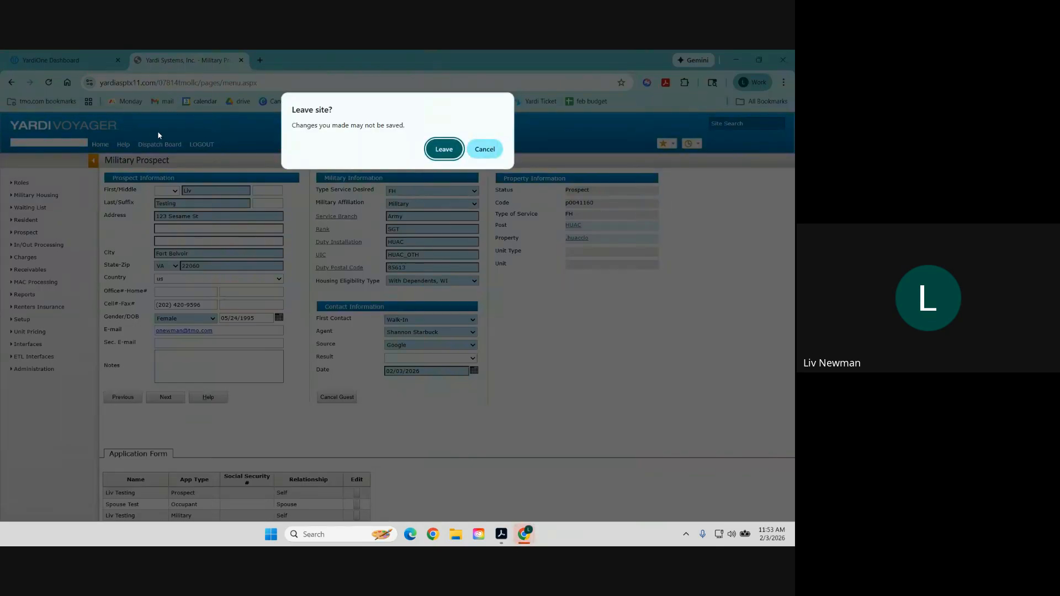
left_click(444, 150)
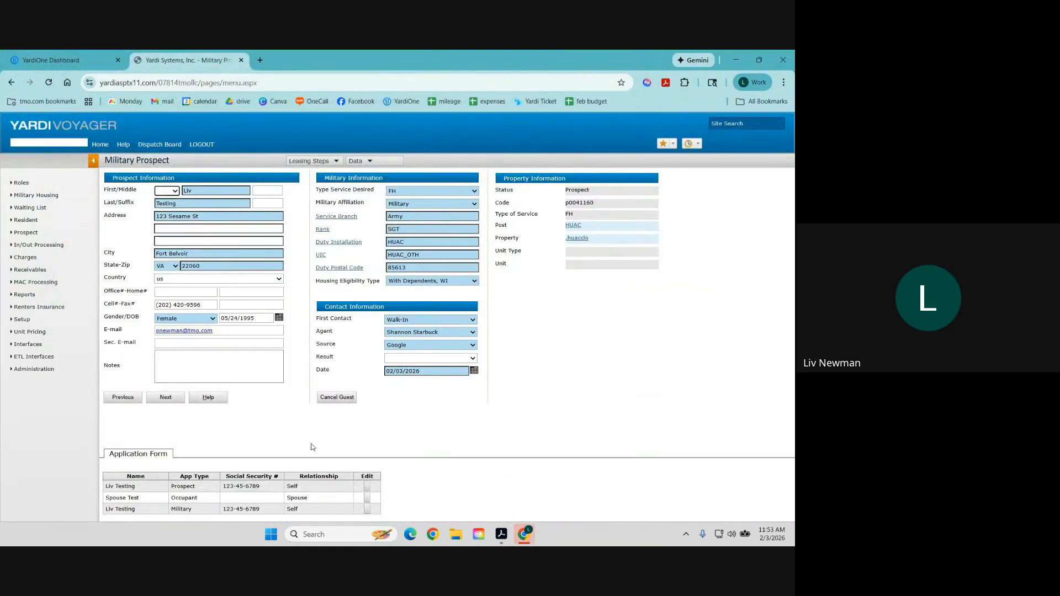
Open and close the spouse's application, then advance the prospect to Applied status.
left_click(367, 500)
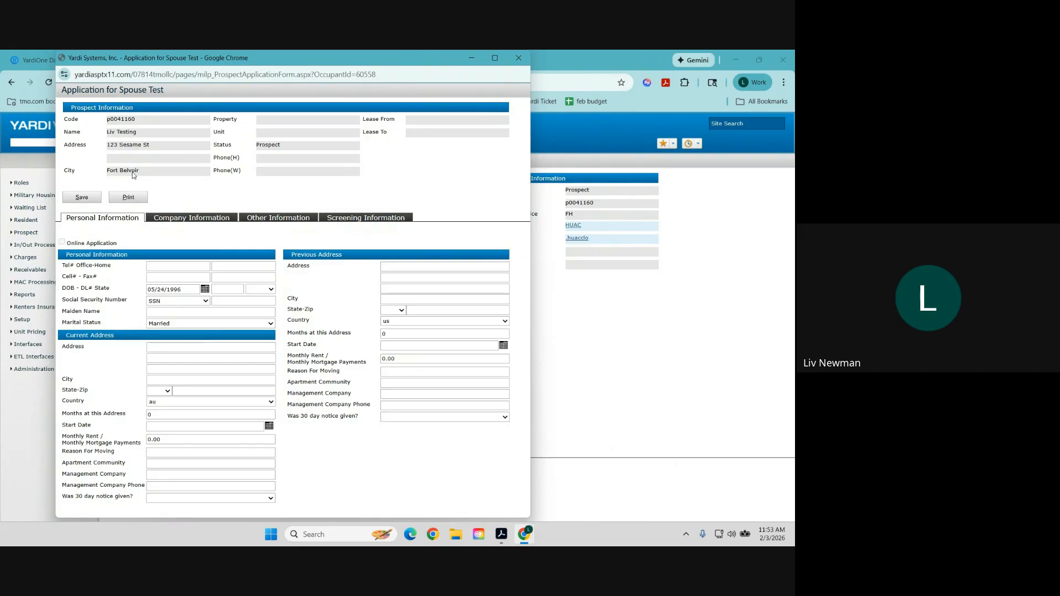
left_click(522, 59)
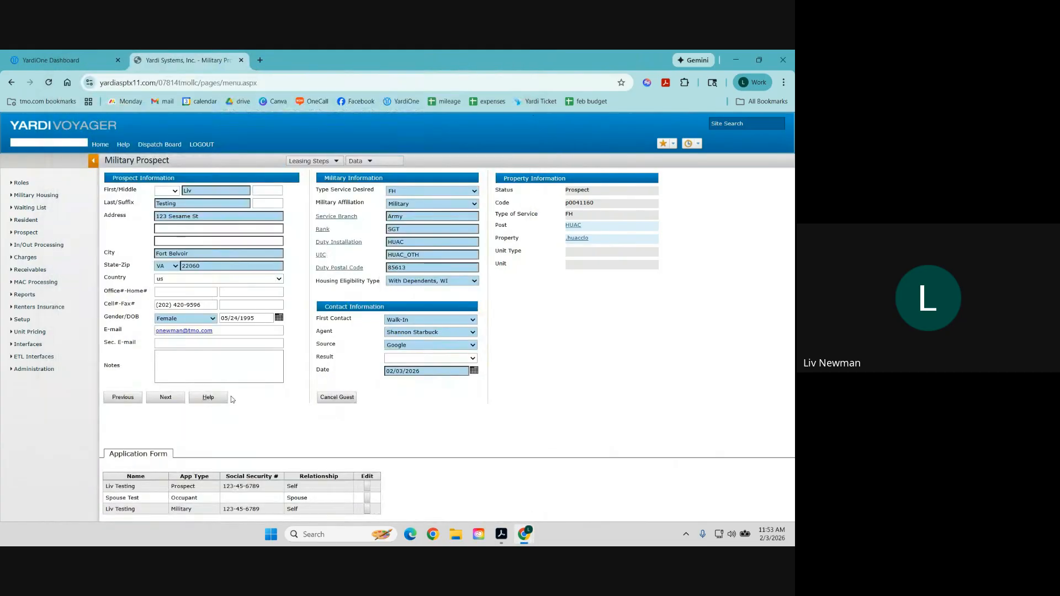
left_click(173, 400)
Scroll to Assign to Wait List and open the Wait List lookup.
scroll(263, 391, "down", 2)
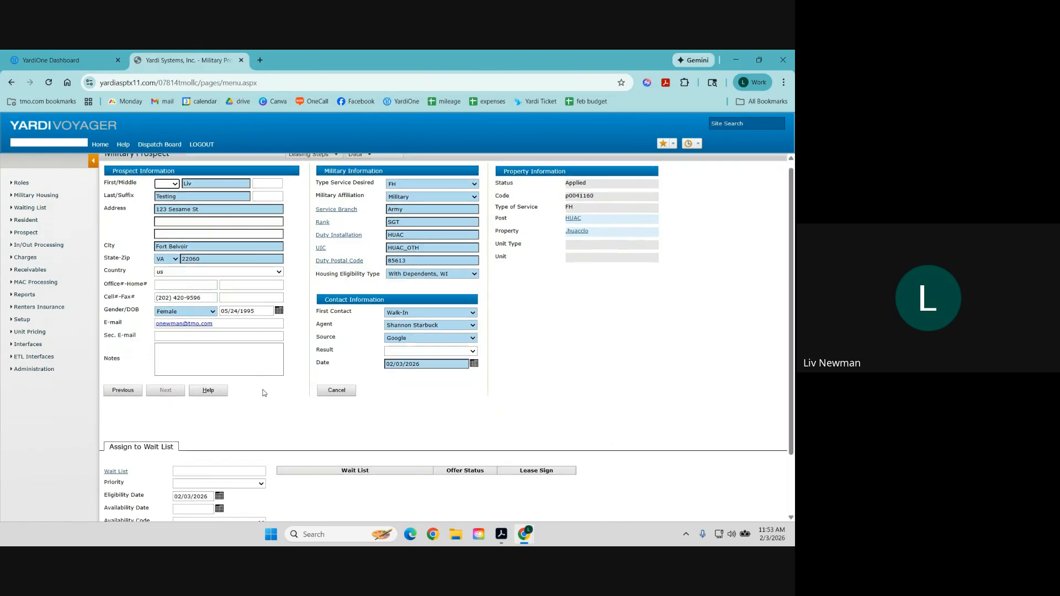
scroll(264, 392, "up", 2)
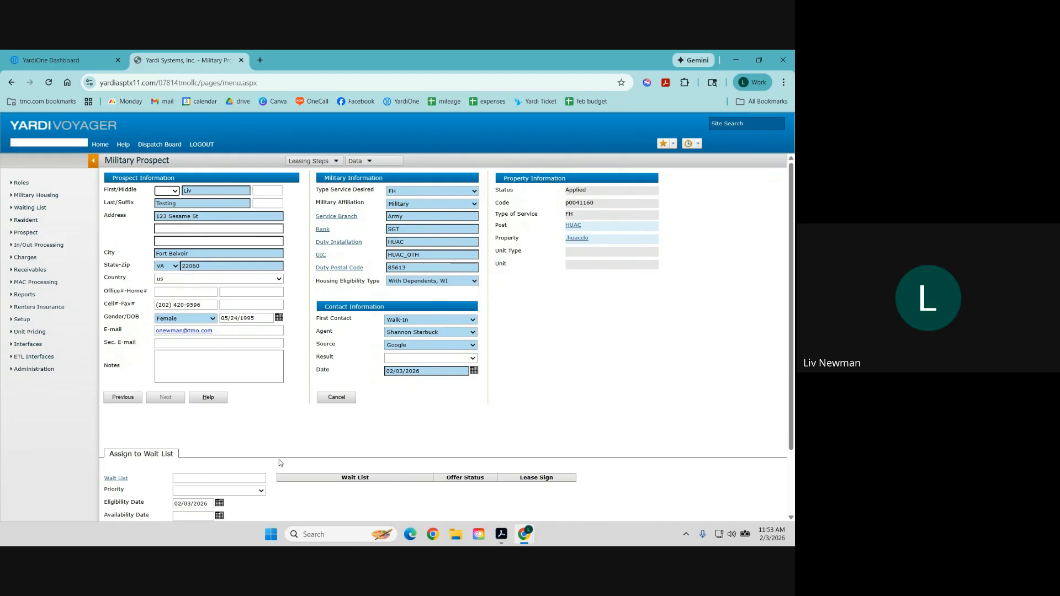
scroll(270, 448, "down", 2)
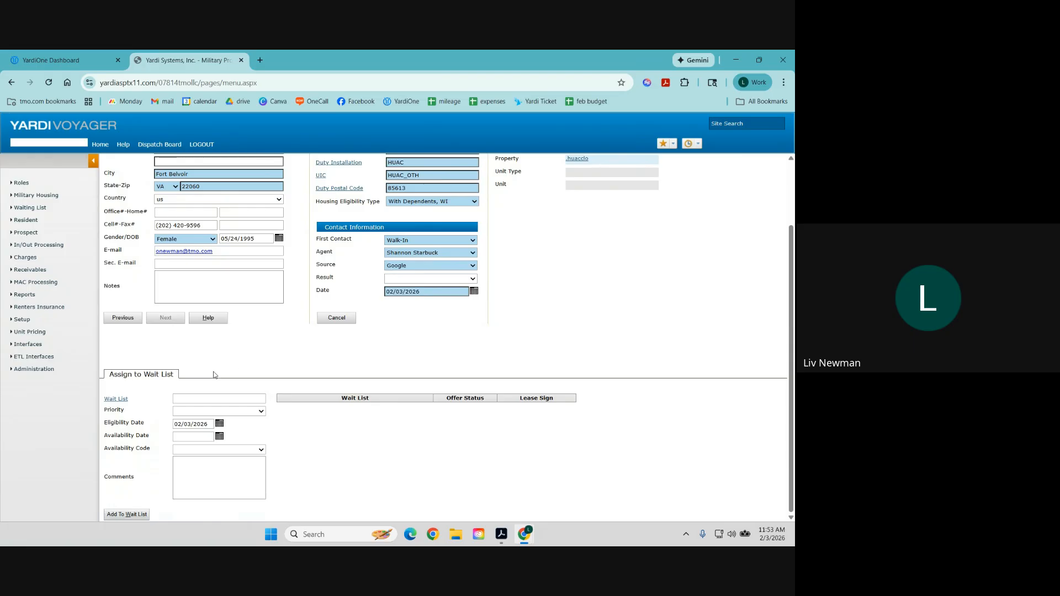
left_click(116, 398)
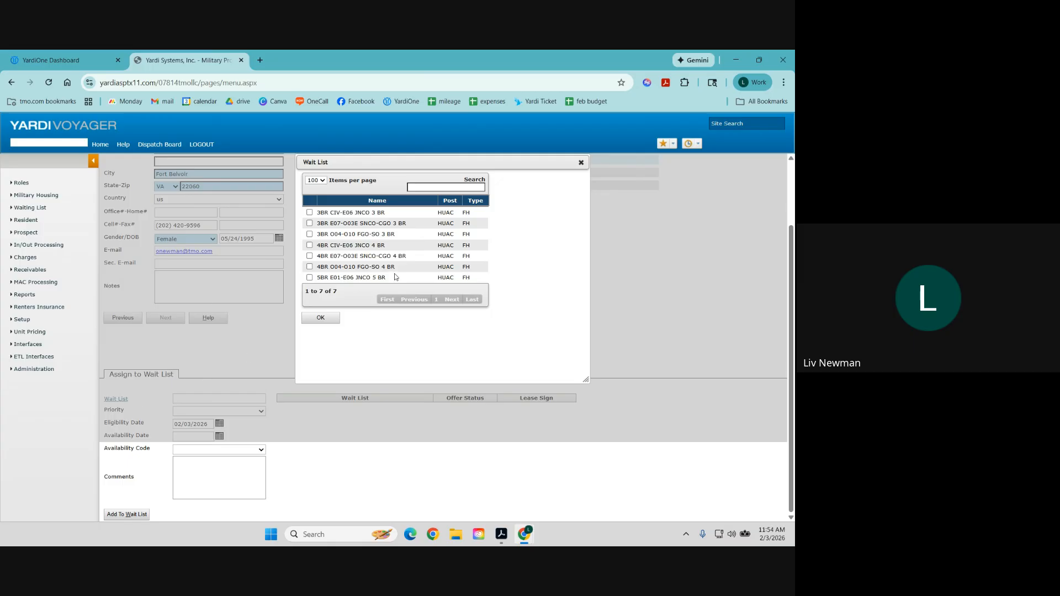
Assign wait list 3BR 004-O10 FGO-SO 3 BR with priority None, keeping eligibility date 02/03/2026.
left_click(310, 234)
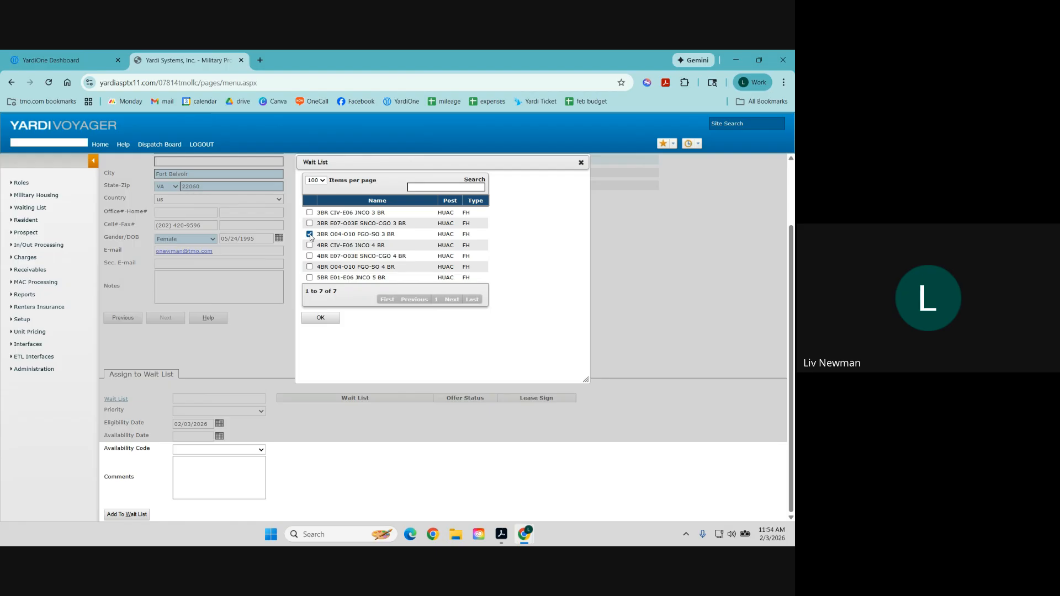
left_click(323, 321)
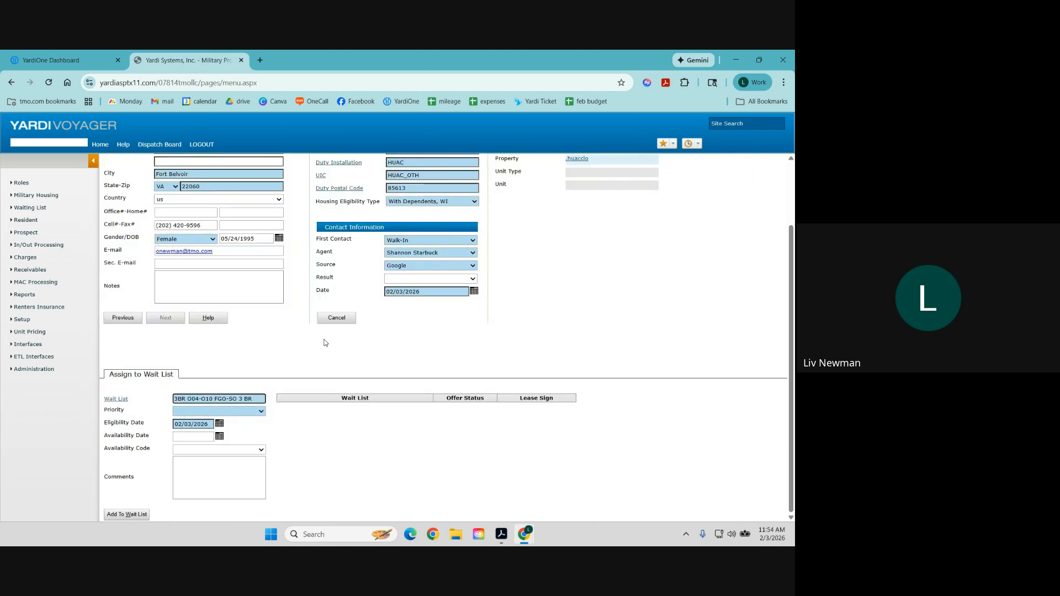
left_click(260, 412)
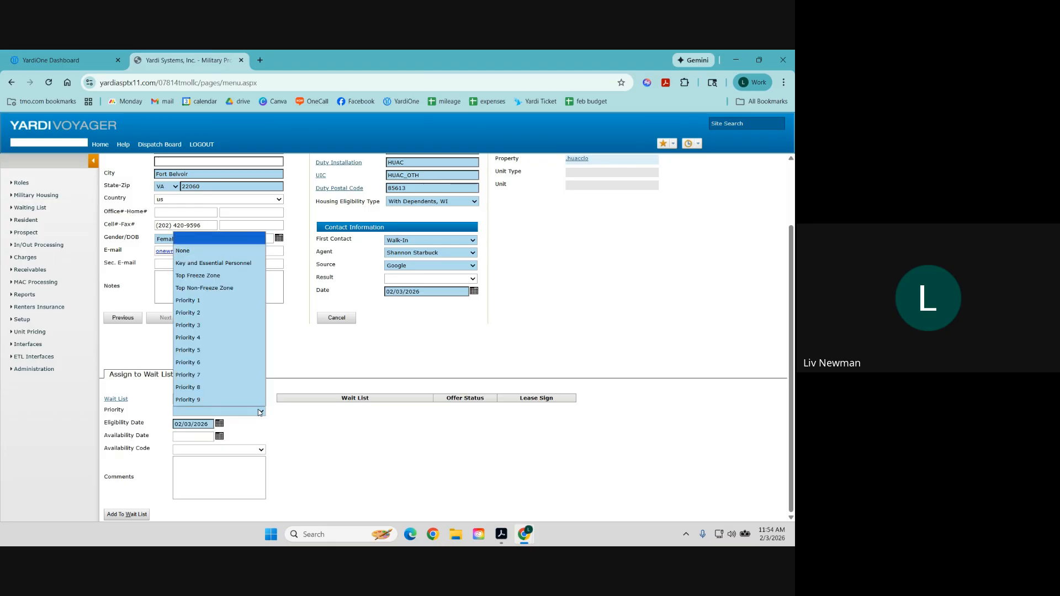
left_click(227, 256)
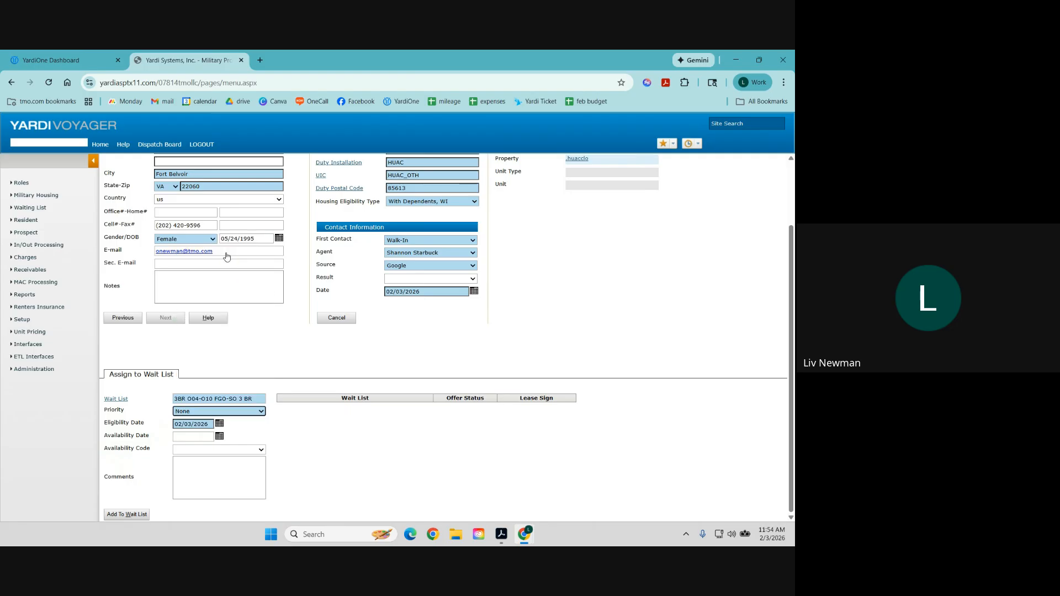
left_click(206, 424)
left_click_drag(205, 424, 168, 426)
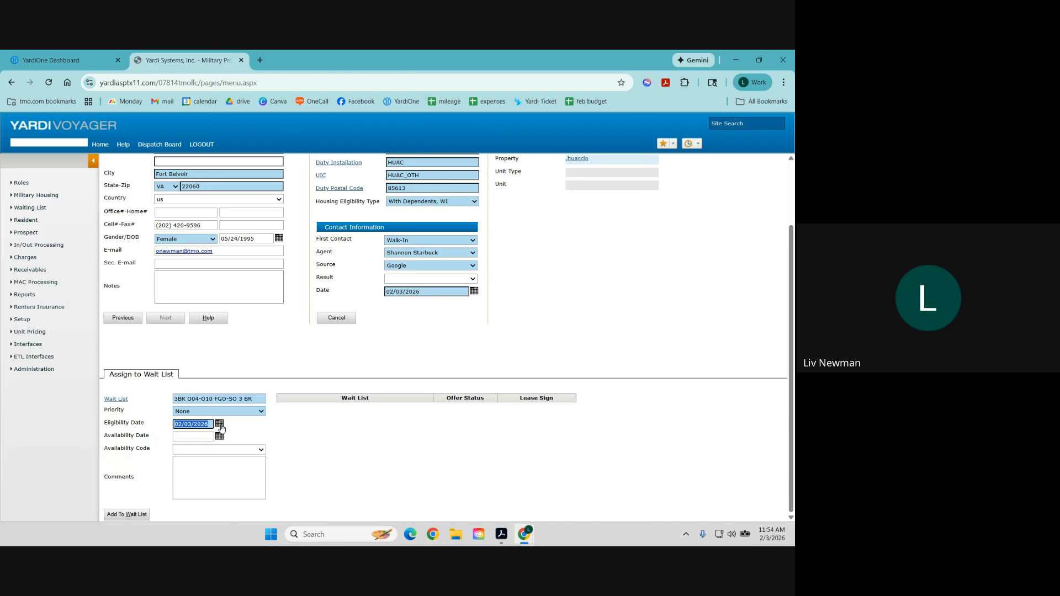
left_click(258, 431)
Place the prospect on the 3BR O04-O10 FGO-SO 3 BR wait list as Waiting, overriding the pay grade warning.
left_click(126, 514)
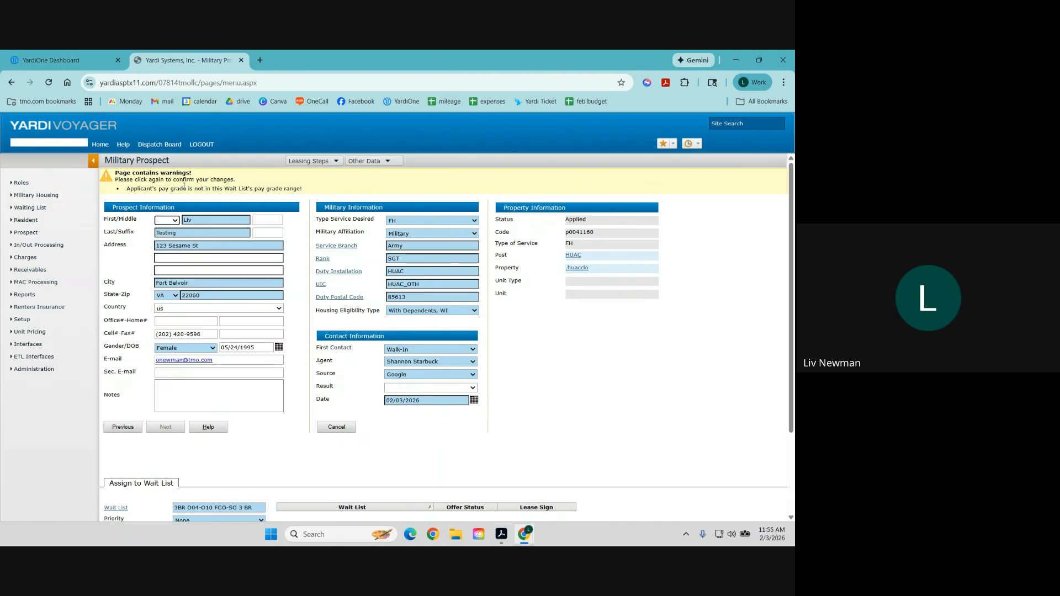
scroll(309, 353, "down", 2)
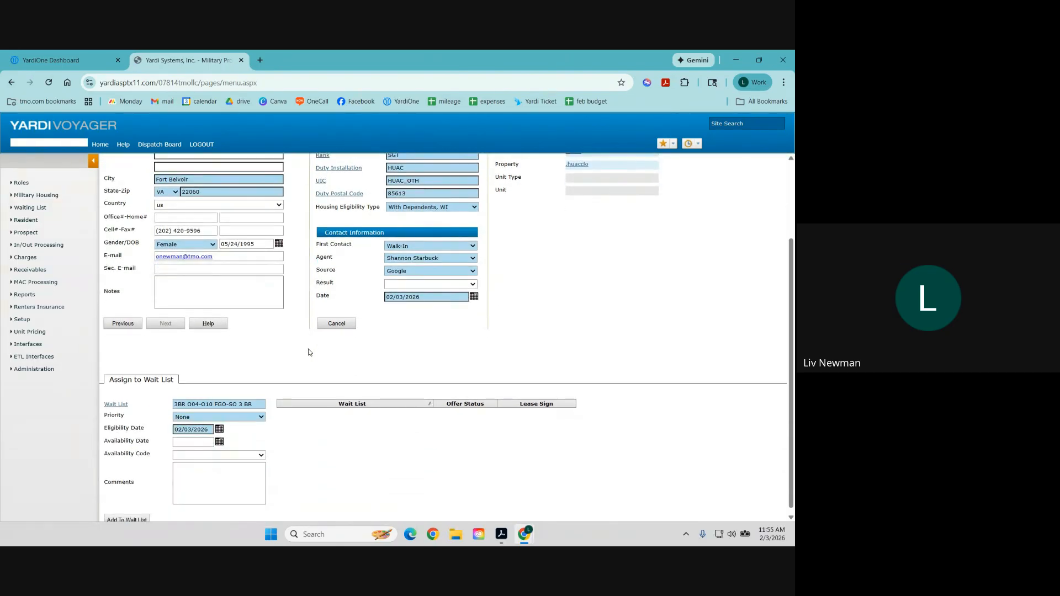
scroll(225, 440, "down", 1)
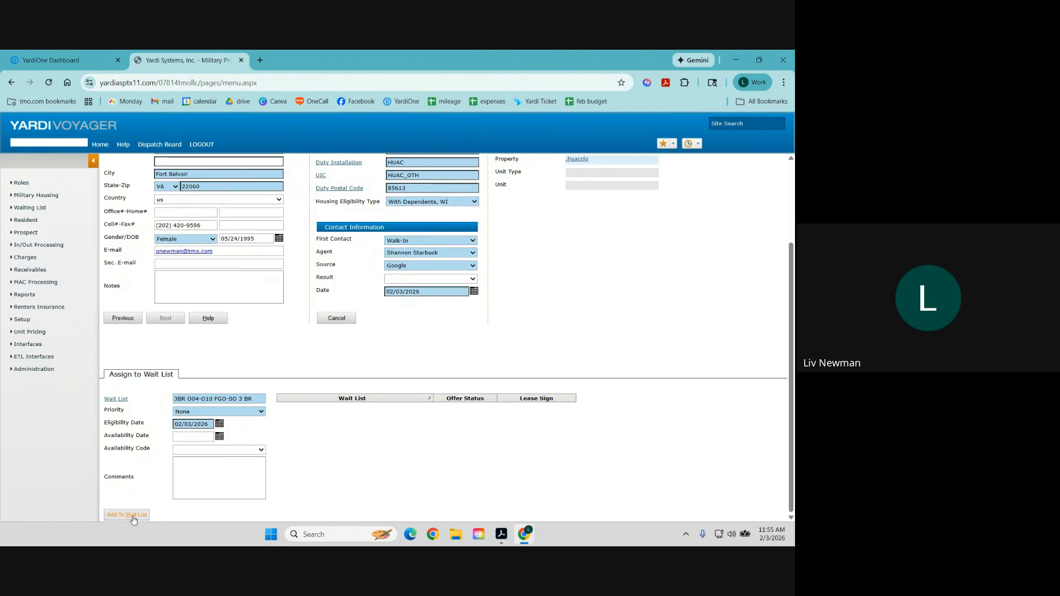
left_click(133, 517)
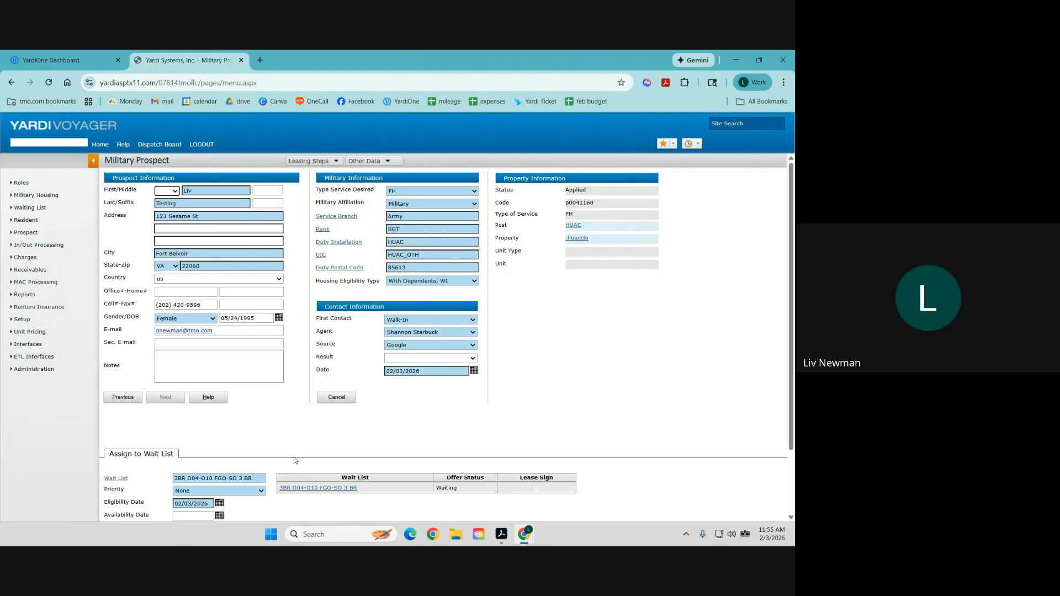
scroll(330, 456, "down", 2)
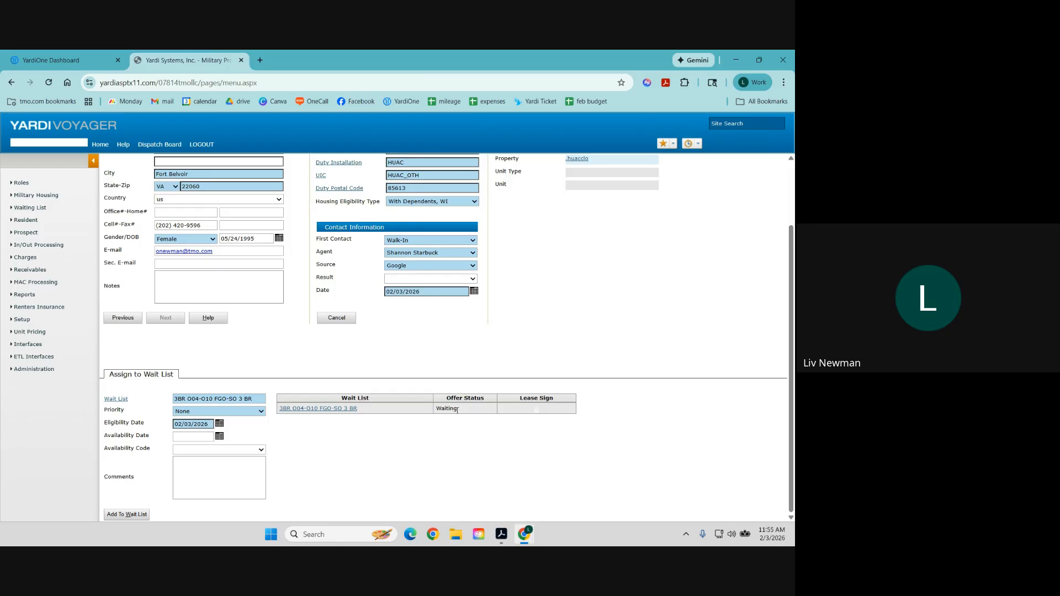
left_click(320, 410)
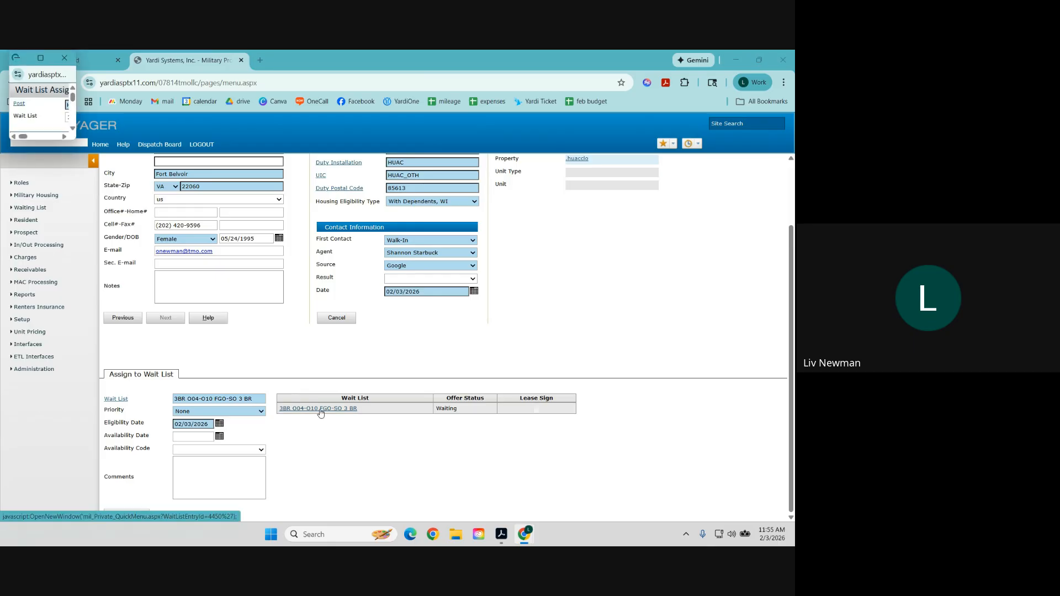
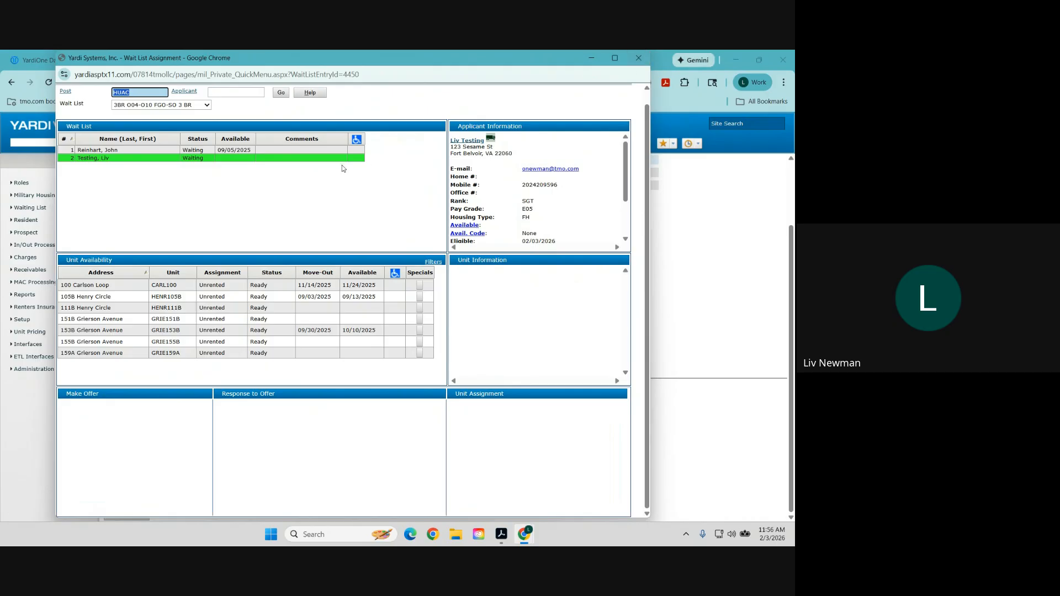
Close the Wait List Assignment window, leave for the Home dashboard, and expand the waiting list options.
left_click(643, 59)
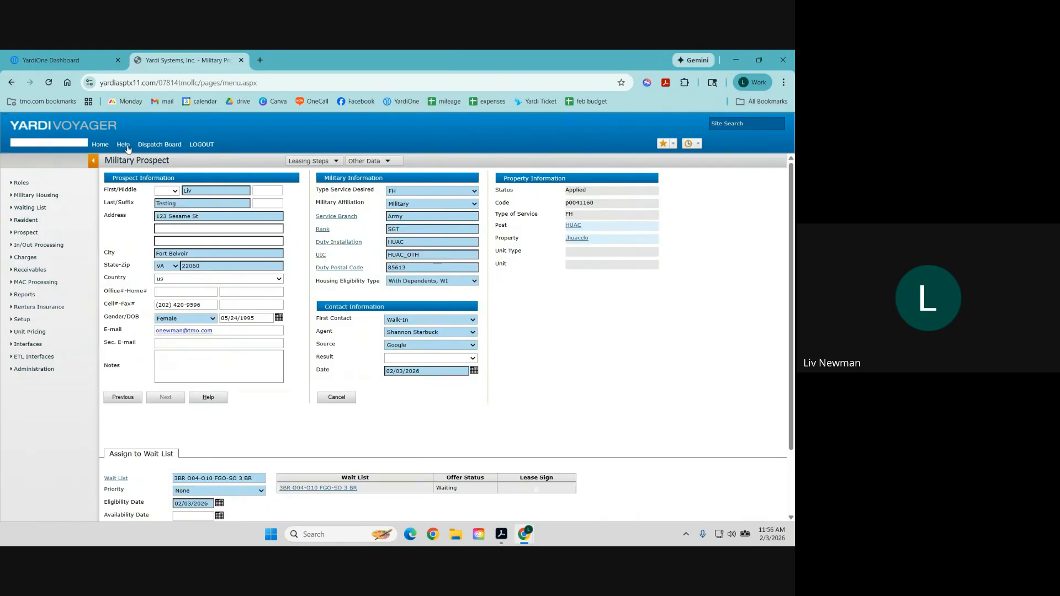
left_click(100, 146)
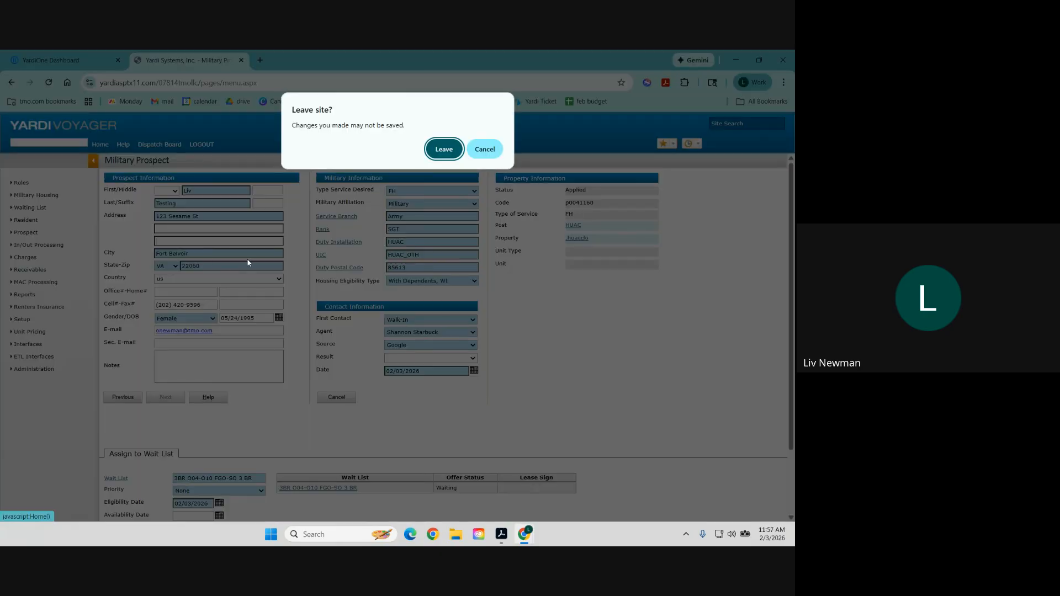
left_click(431, 150)
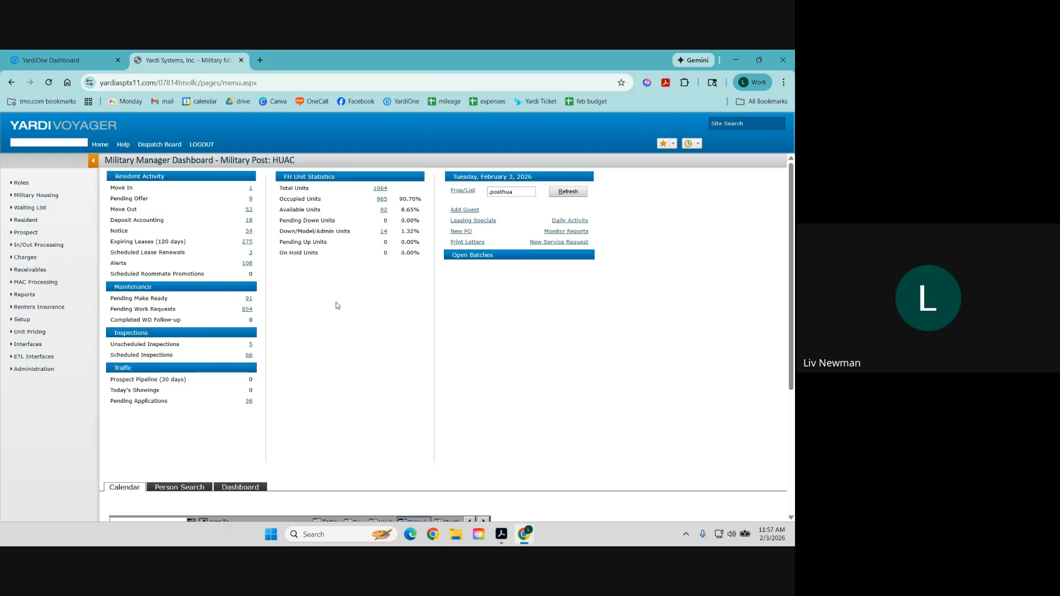
left_click(47, 209)
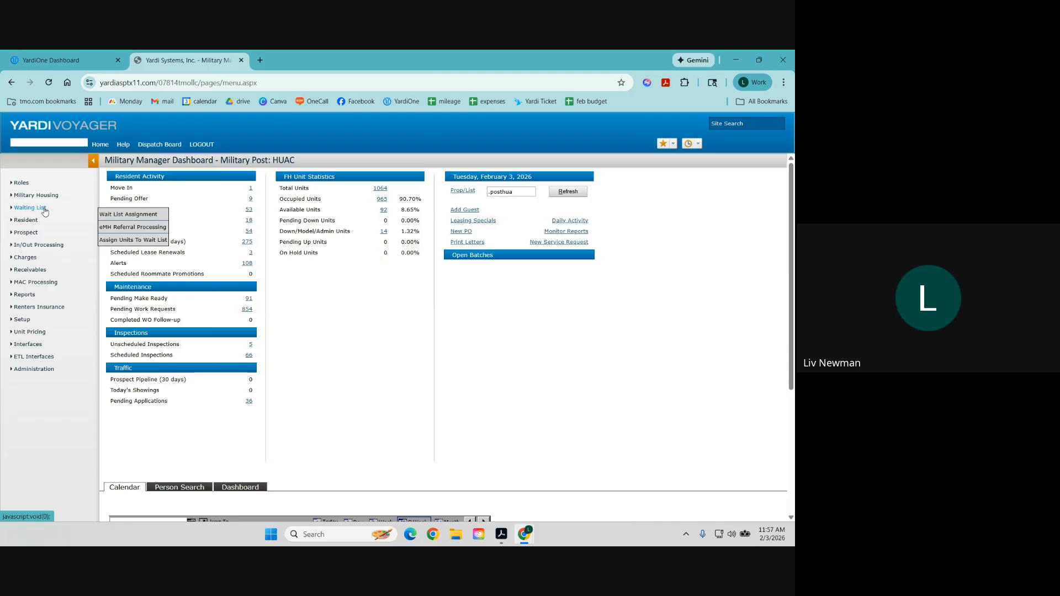
left_click(117, 216)
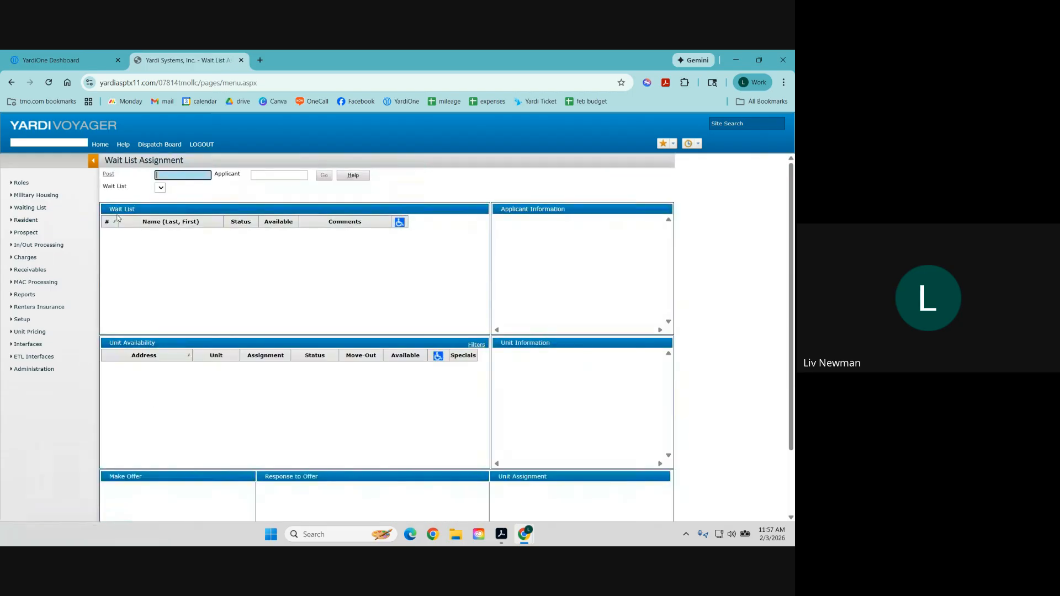
left_click(117, 175)
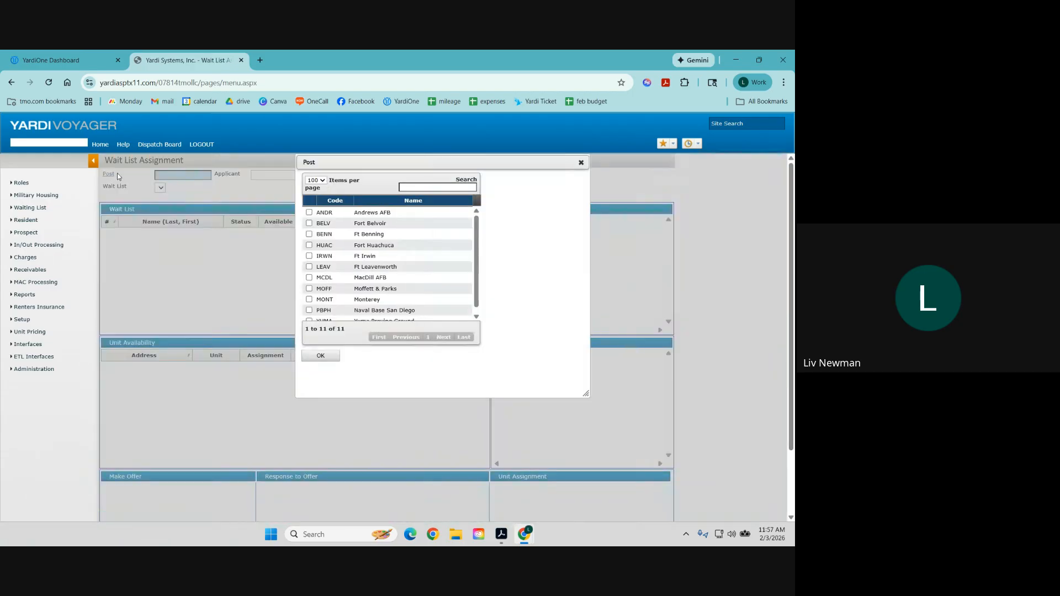
left_click(309, 246)
left_click(337, 363)
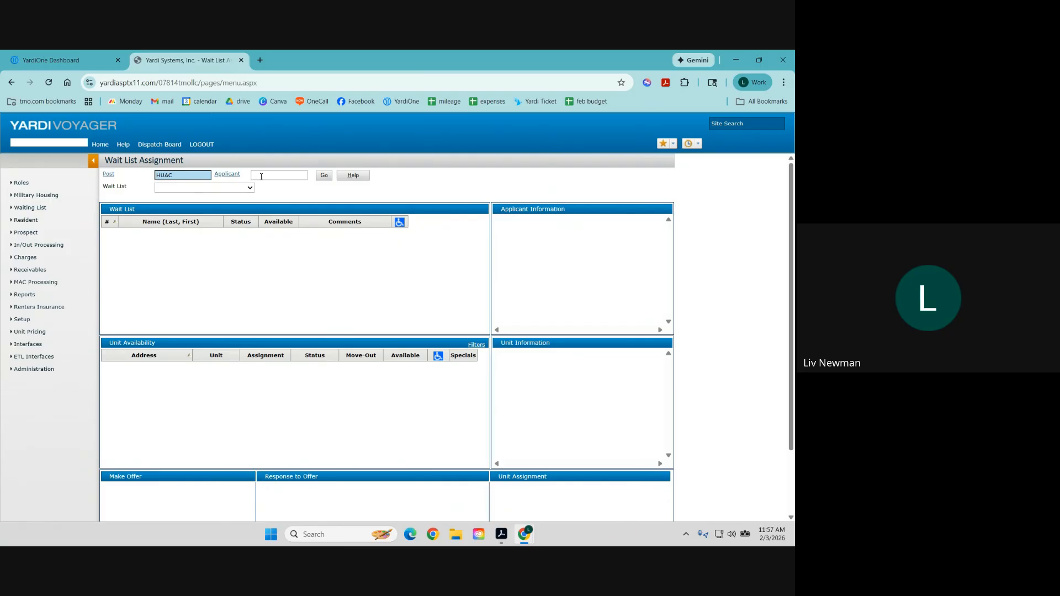
left_click(261, 174)
type("li")
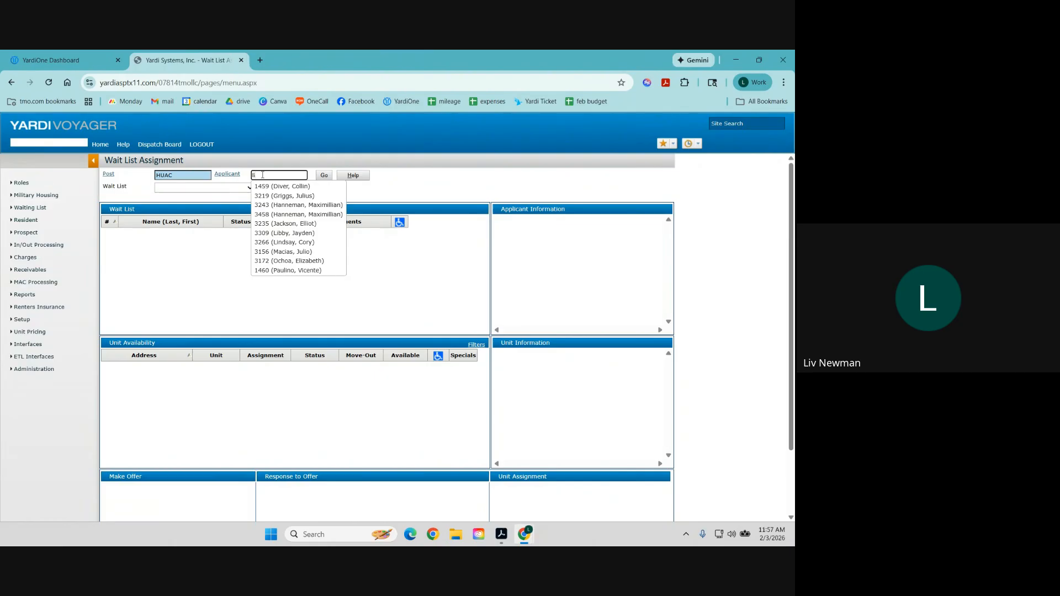
type("v")
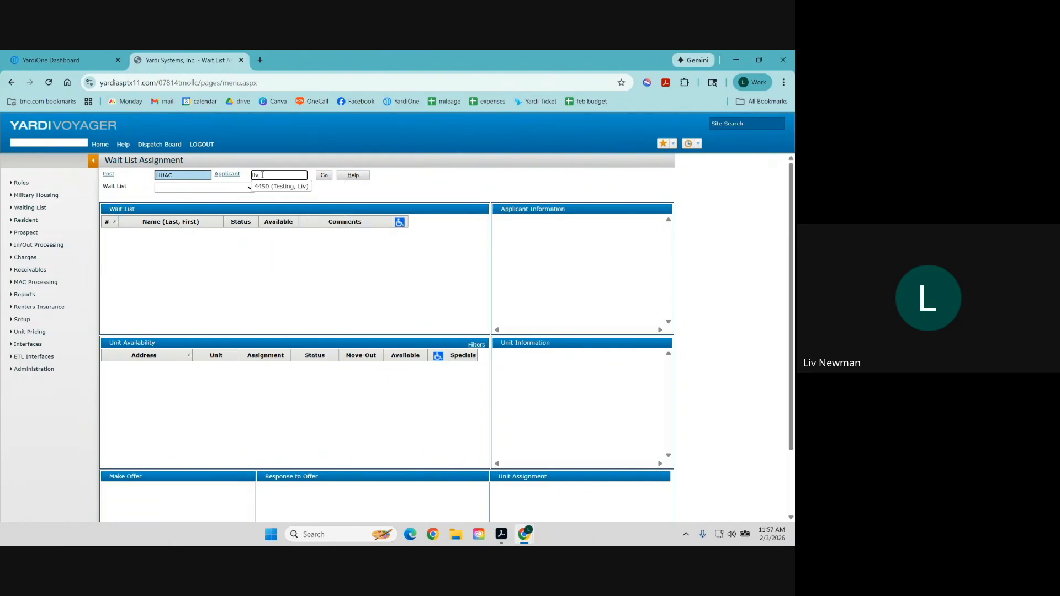
left_click(276, 187)
left_click(323, 176)
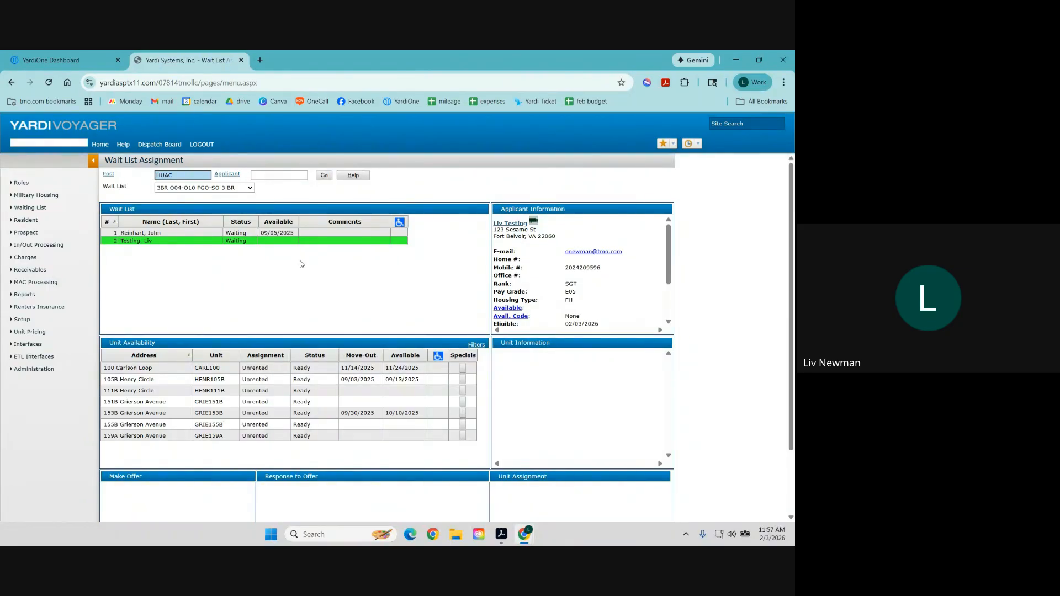
left_click(102, 146)
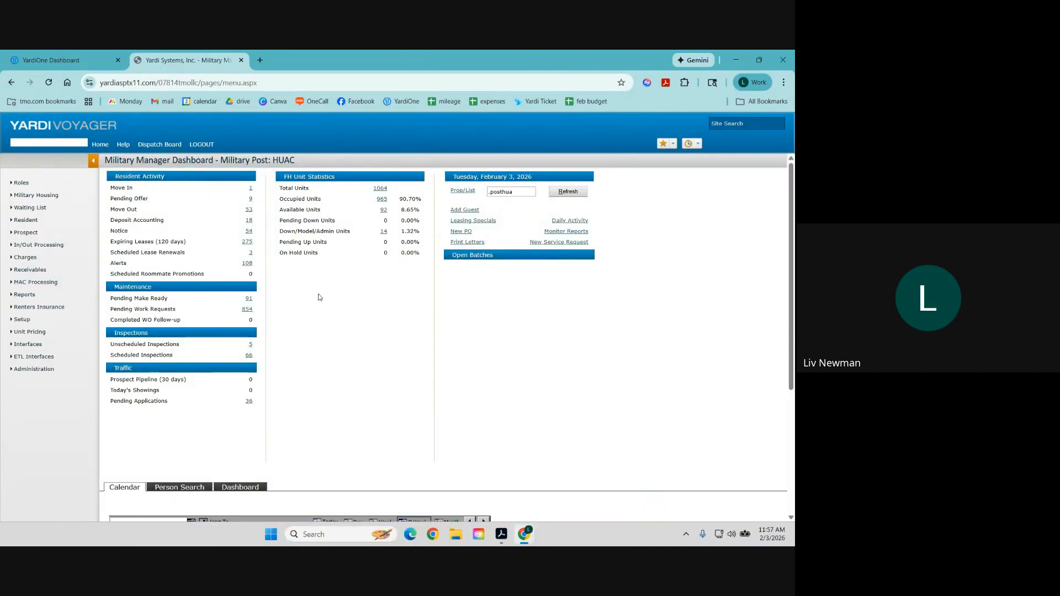
Open a cleared prospect search form and set its Post to HUAC.
mouse_move(34, 232)
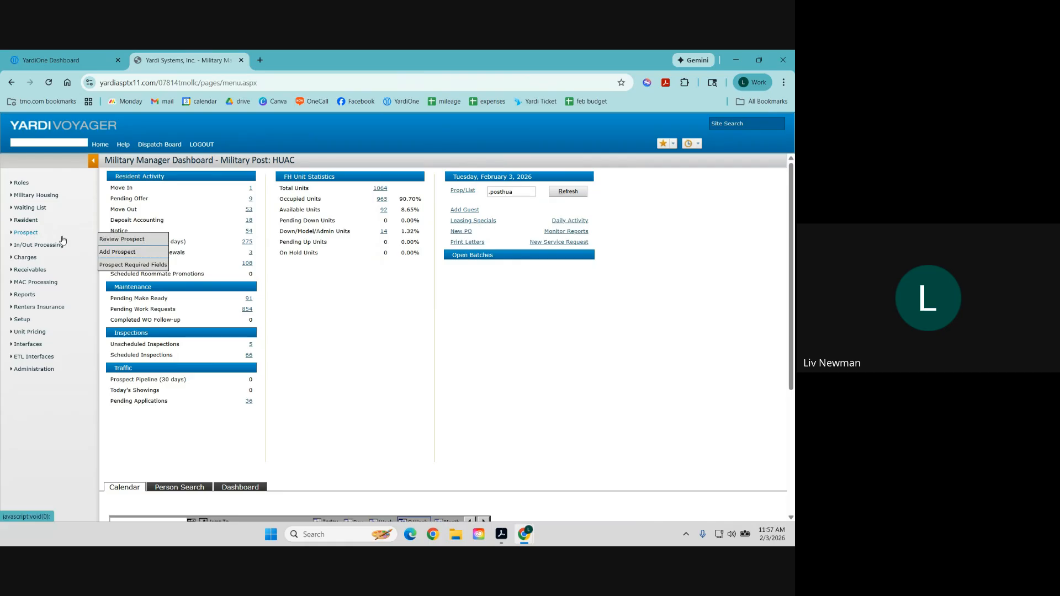
left_click(110, 239)
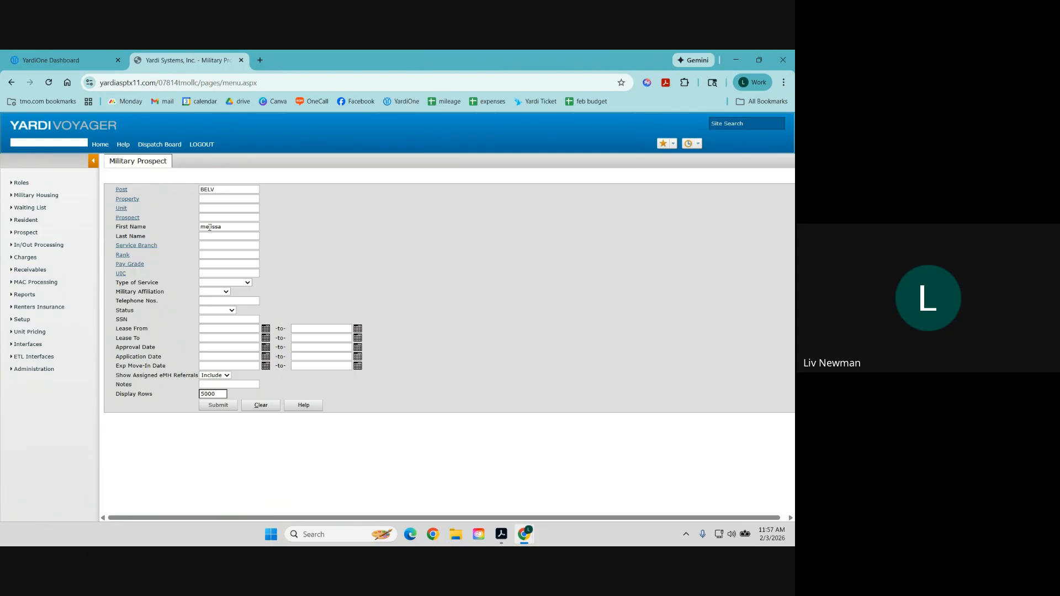
left_click(262, 408)
left_click(121, 190)
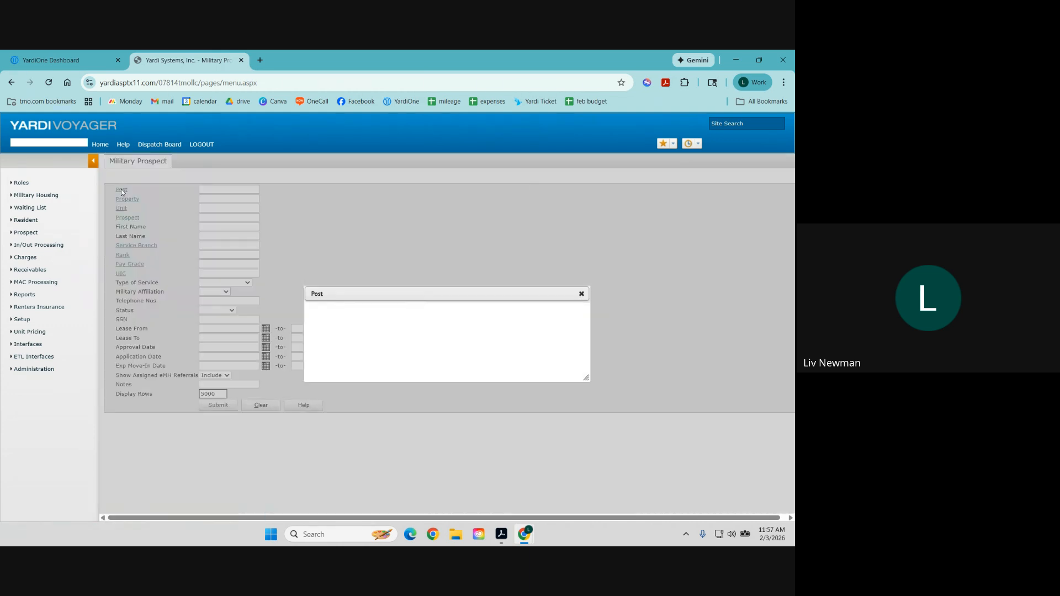
left_click(313, 245)
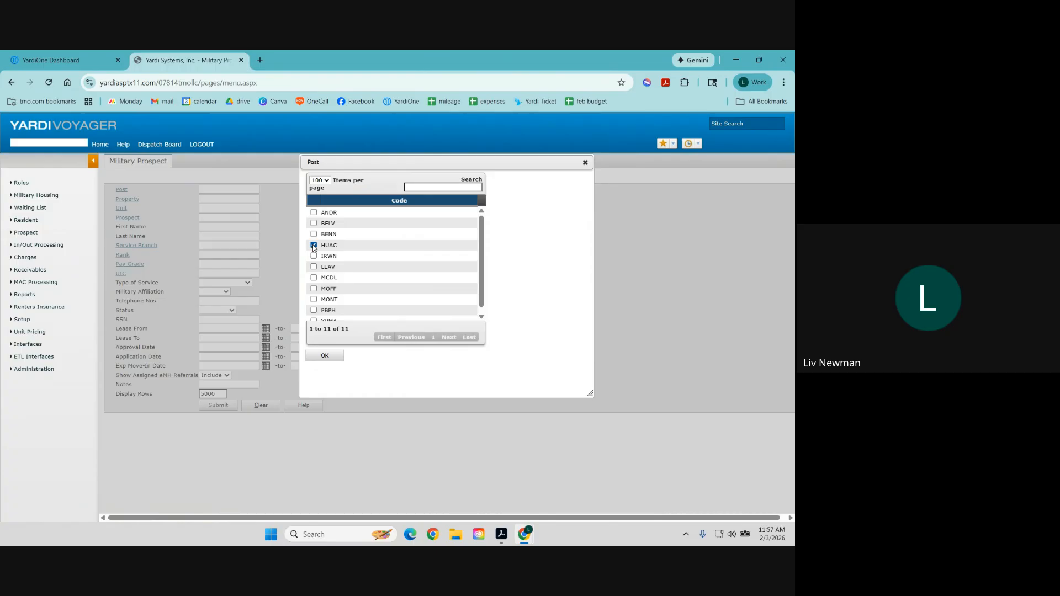
left_click(326, 356)
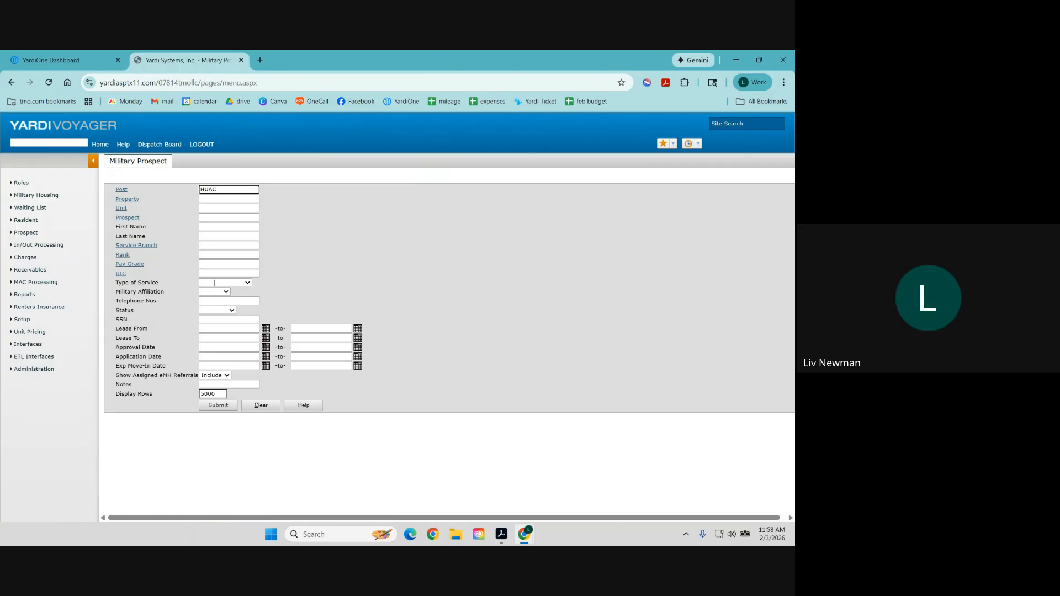
Search by last name 'tes' and open the test applicant's prospect record.
left_click(209, 237)
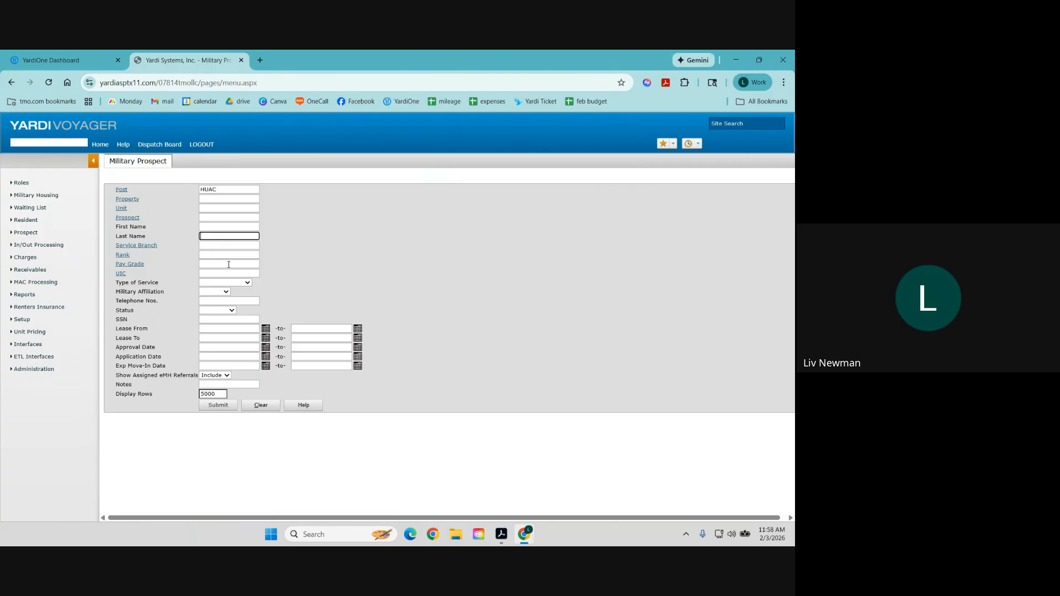
type("test")
left_click(227, 407)
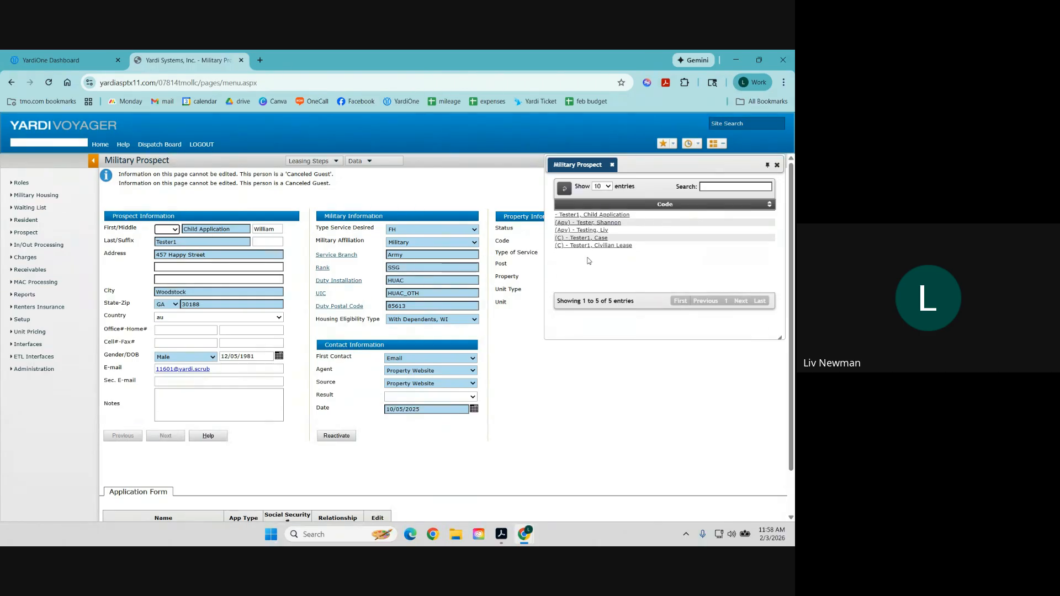
left_click(592, 231)
left_click(445, 148)
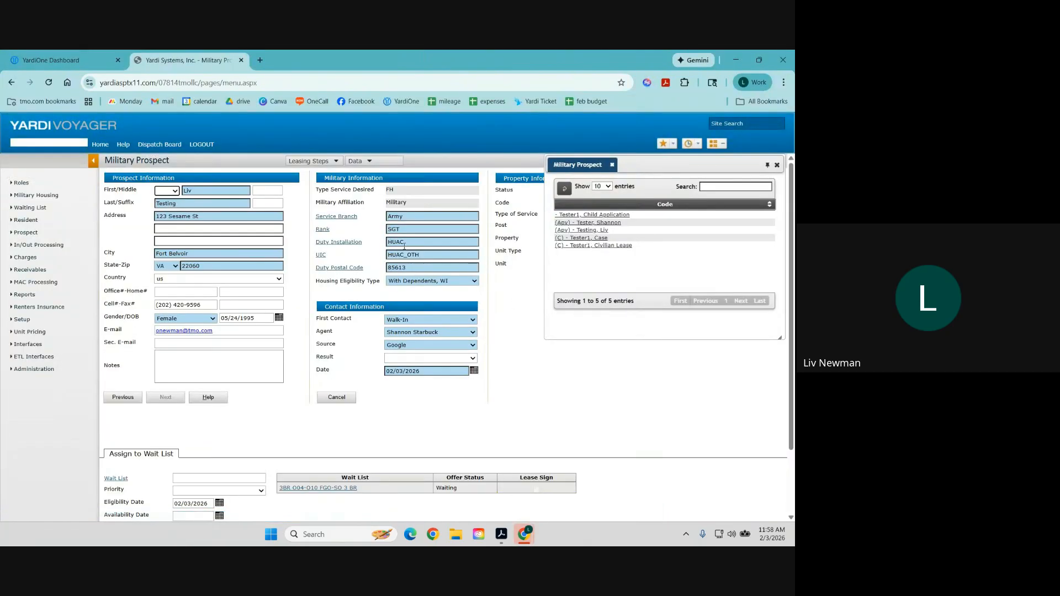
Open the test applicant's wait list assignment and select unit 100 Carlson Loop (CARL100) for the offer.
left_click(334, 488)
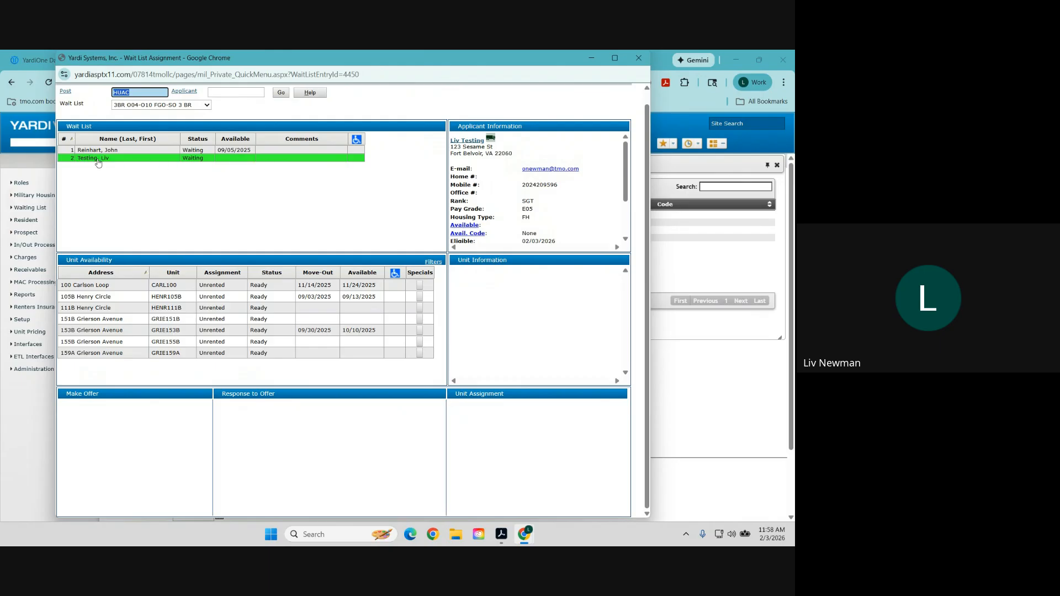
left_click(230, 150)
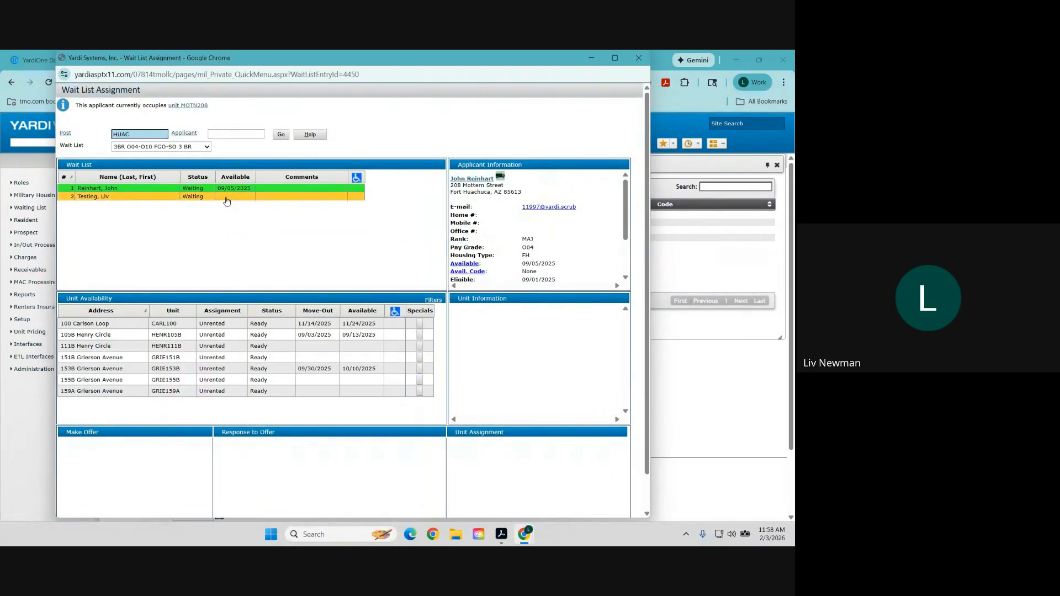
left_click(225, 197)
scroll(280, 214, "up", 1)
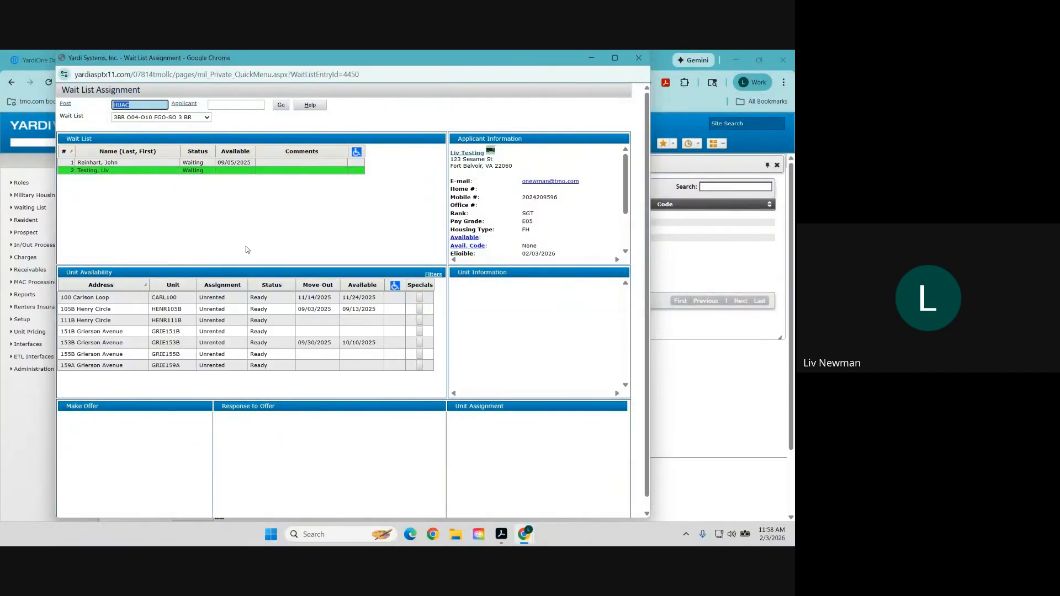
left_click(276, 299)
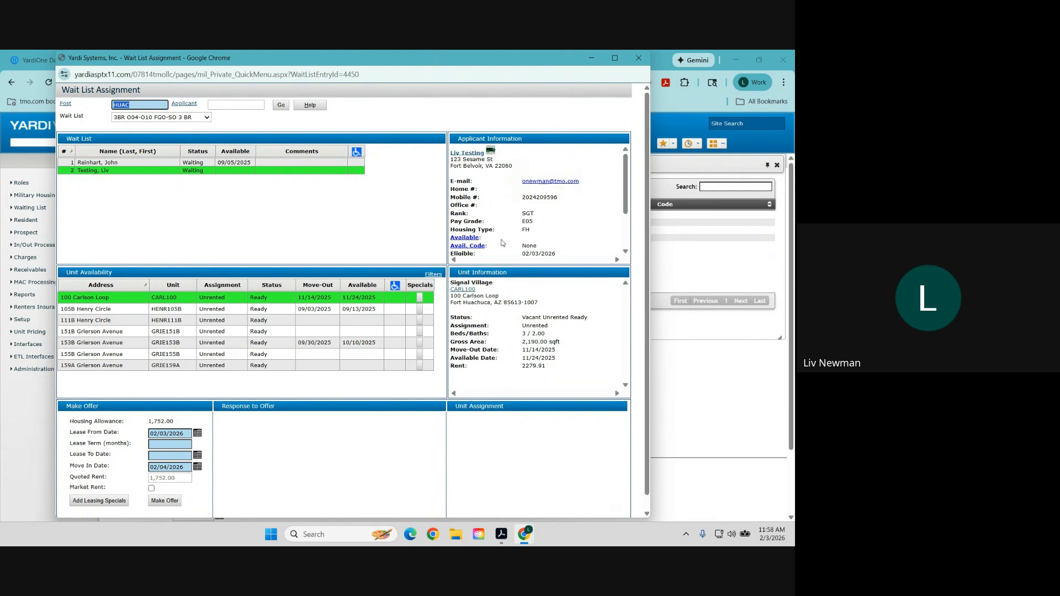
Set a 12-month lease term and correct the move-in date to 02/03/2026.
scroll(552, 201, "down", 5)
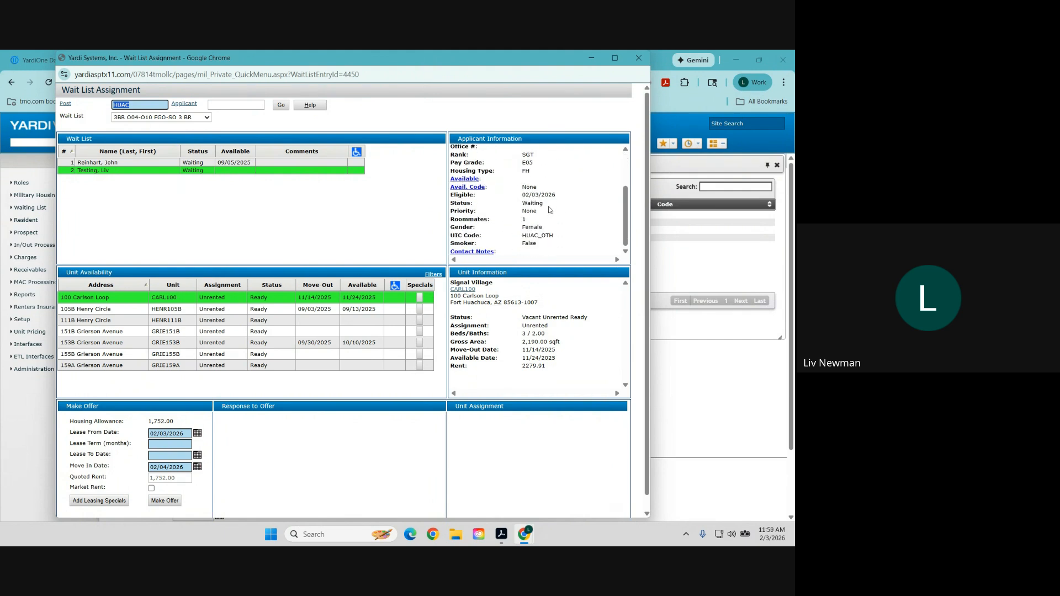
scroll(530, 208, "up", 5)
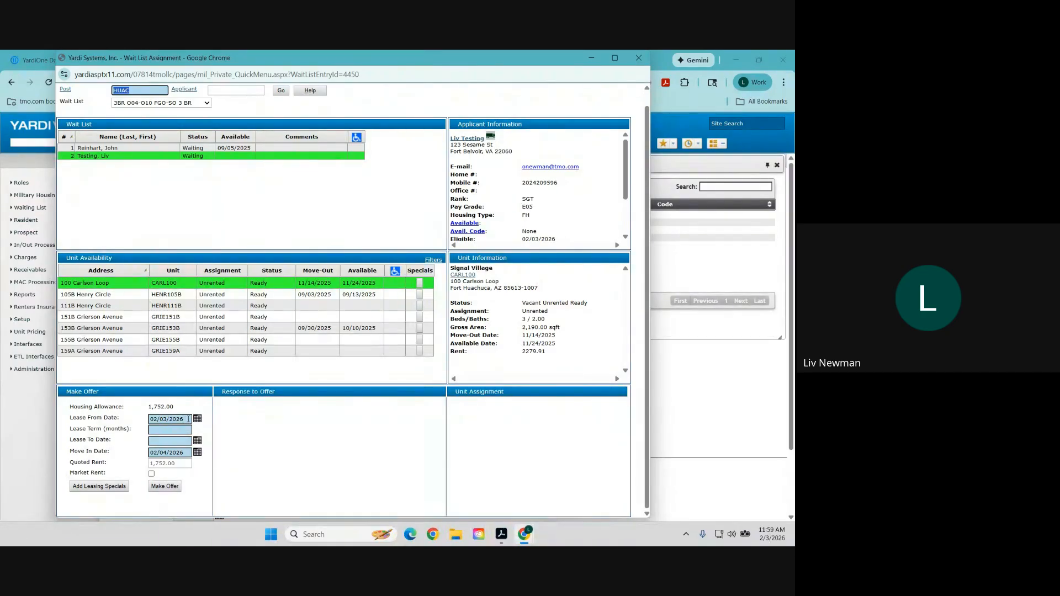
left_click_drag(187, 418, 145, 421)
left_click(167, 430)
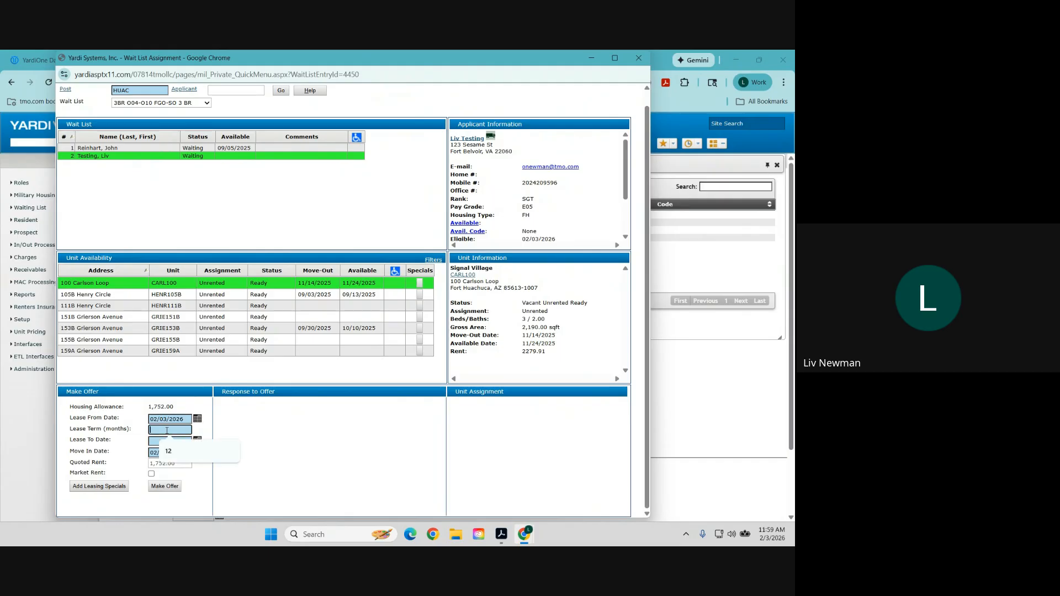
type("12")
left_click(270, 428)
triple_click(170, 442)
left_click(187, 452)
left_click_drag(188, 453, 130, 460)
left_click(167, 453)
type("3")
Toggle market rent on and back off, then choose to reject all offers keeping wait list position.
left_click(179, 465)
left_click(151, 474)
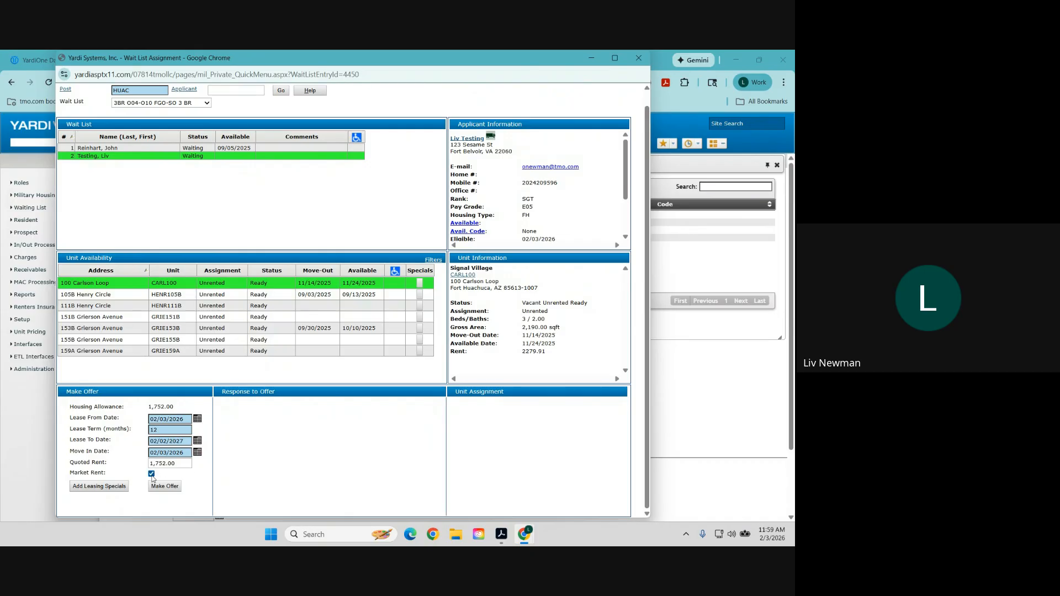
left_click(180, 465)
left_click(152, 474)
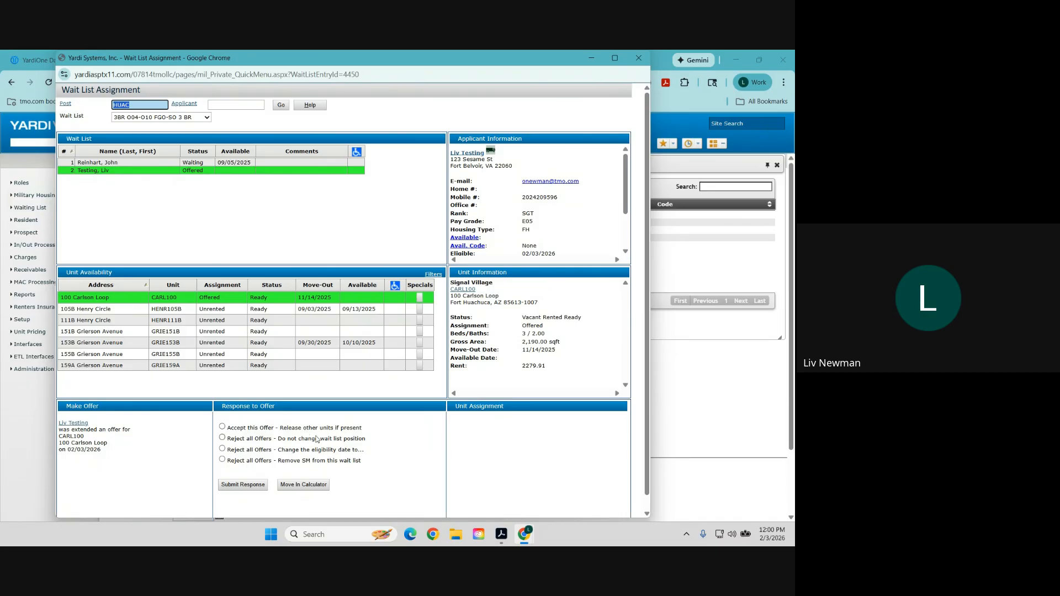
left_click(250, 441)
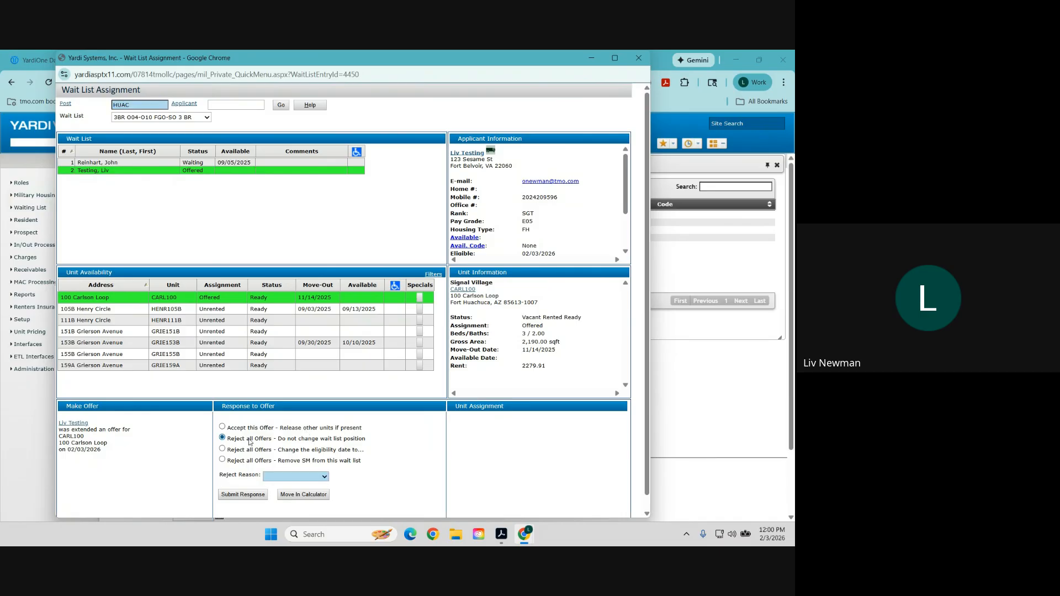
left_click(286, 479)
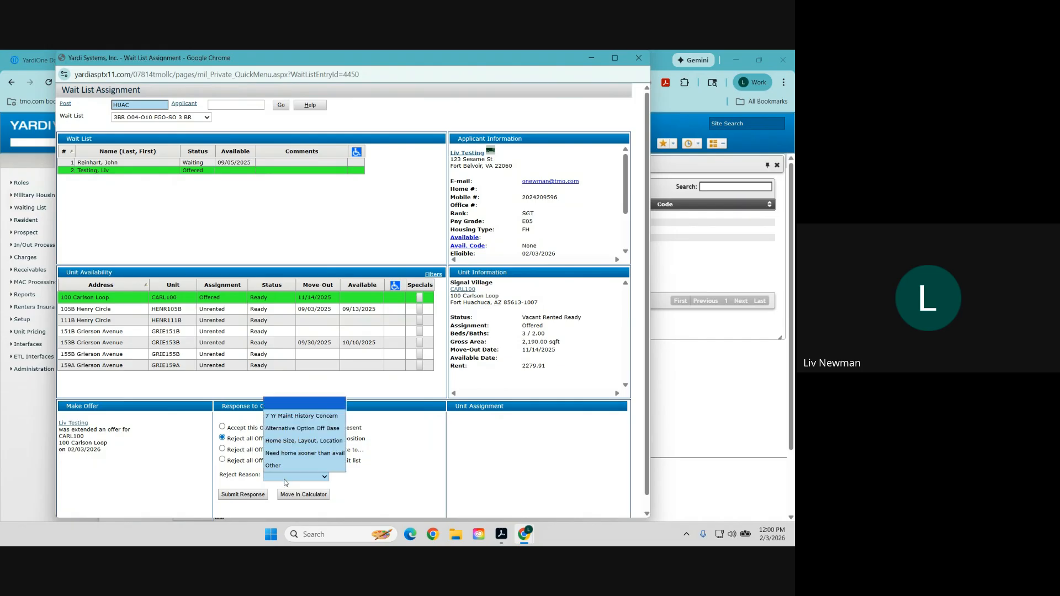
Pick reject reason '7 Yr Maint History Concern', then switch to accepting the offer and open the Move In Calculator.
left_click(293, 417)
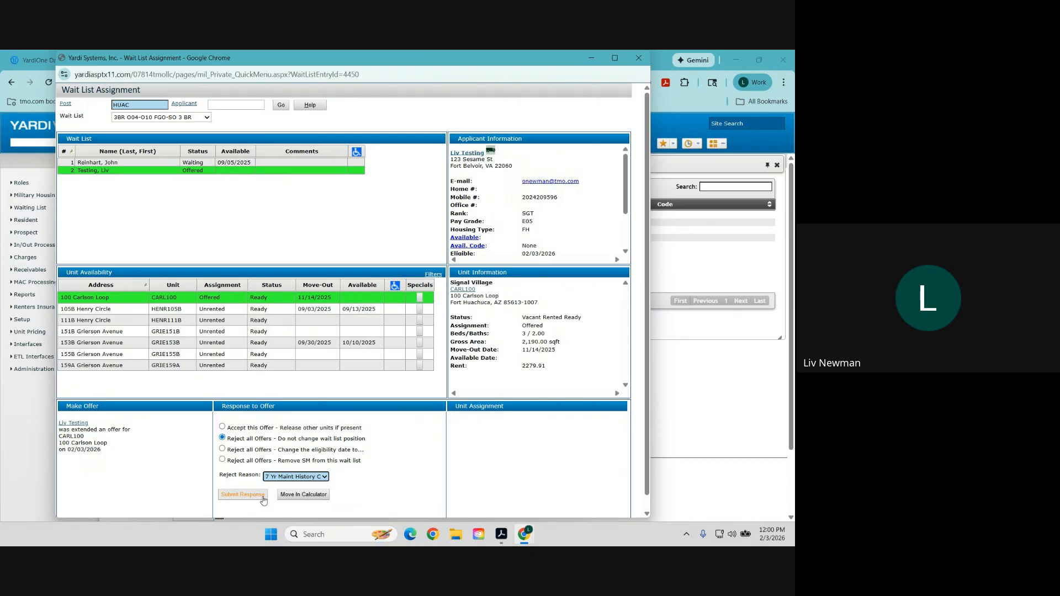
left_click(262, 429)
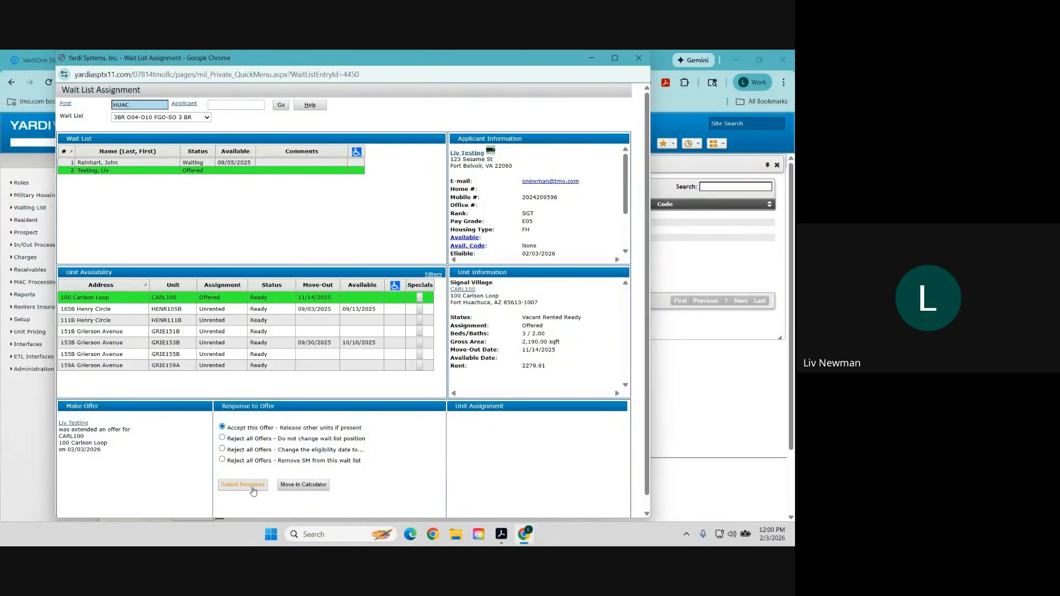
left_click(312, 485)
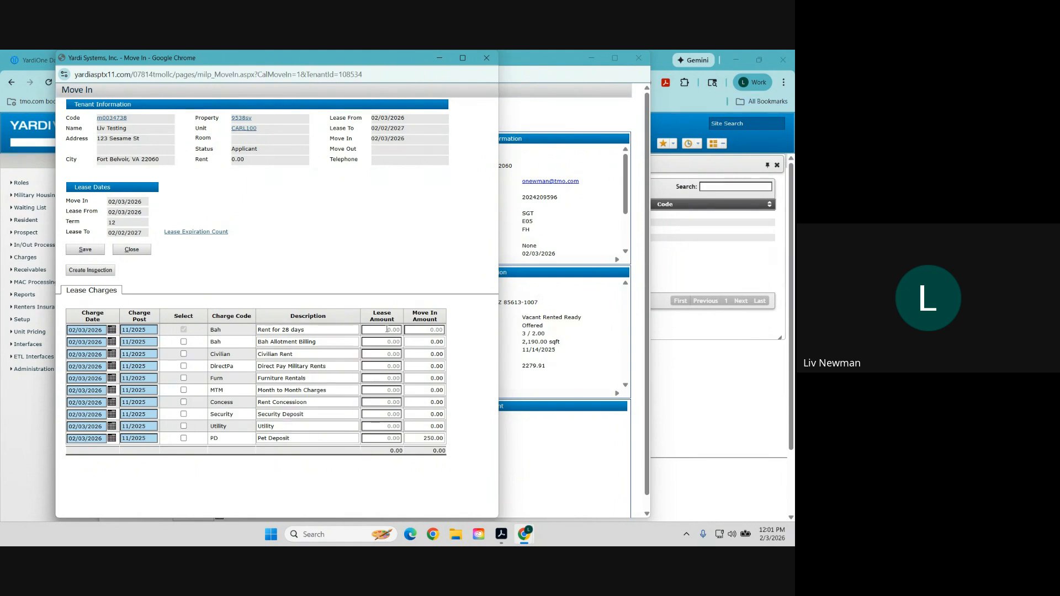
Save the CARL100 move-in, confirming past the already-housed warning, and close the Move In form.
left_click(431, 330)
left_click(87, 251)
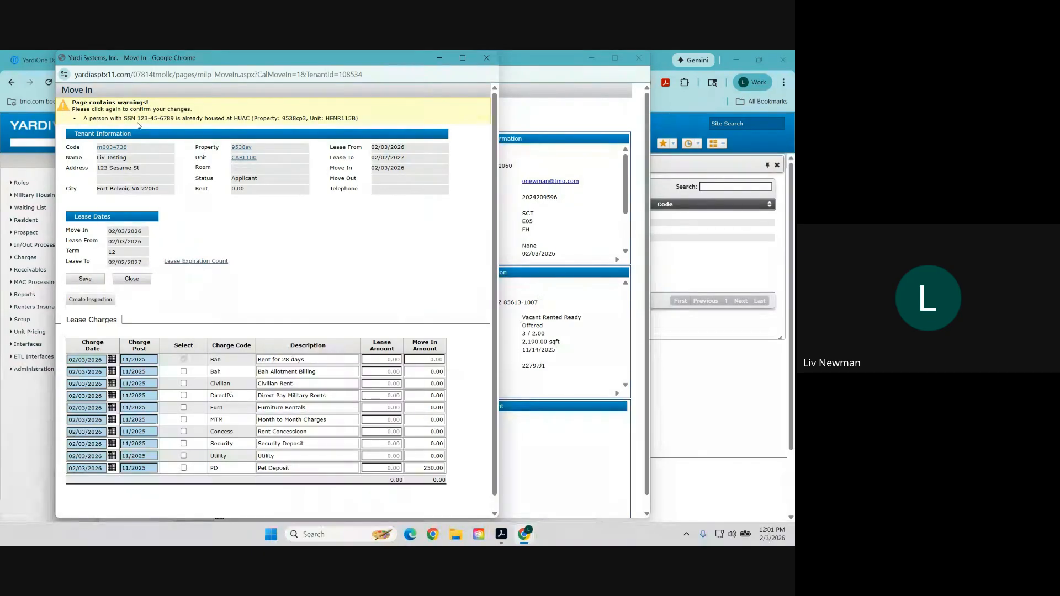
left_click(87, 281)
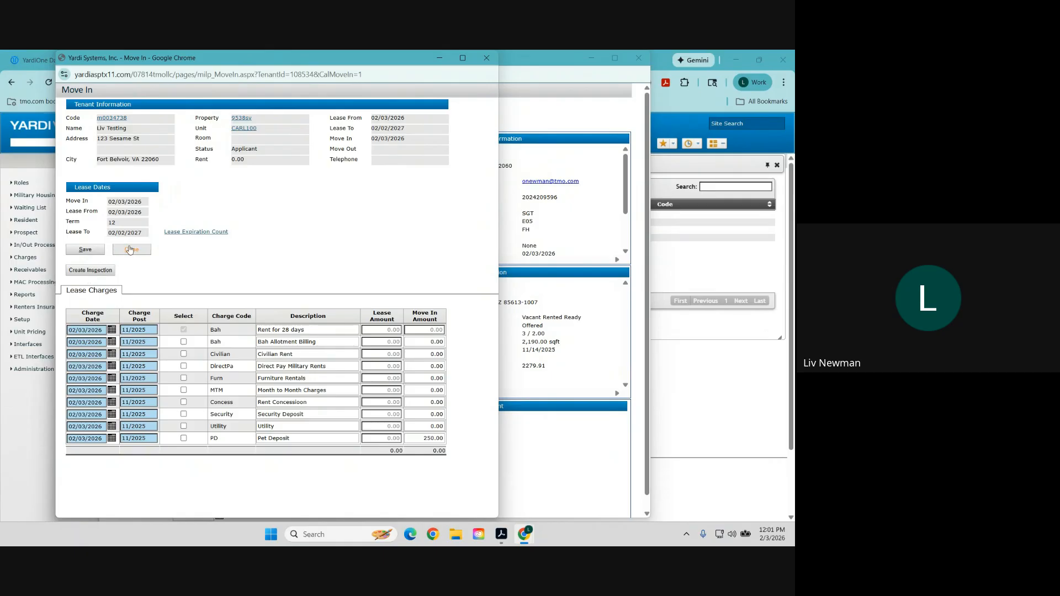
left_click(131, 252)
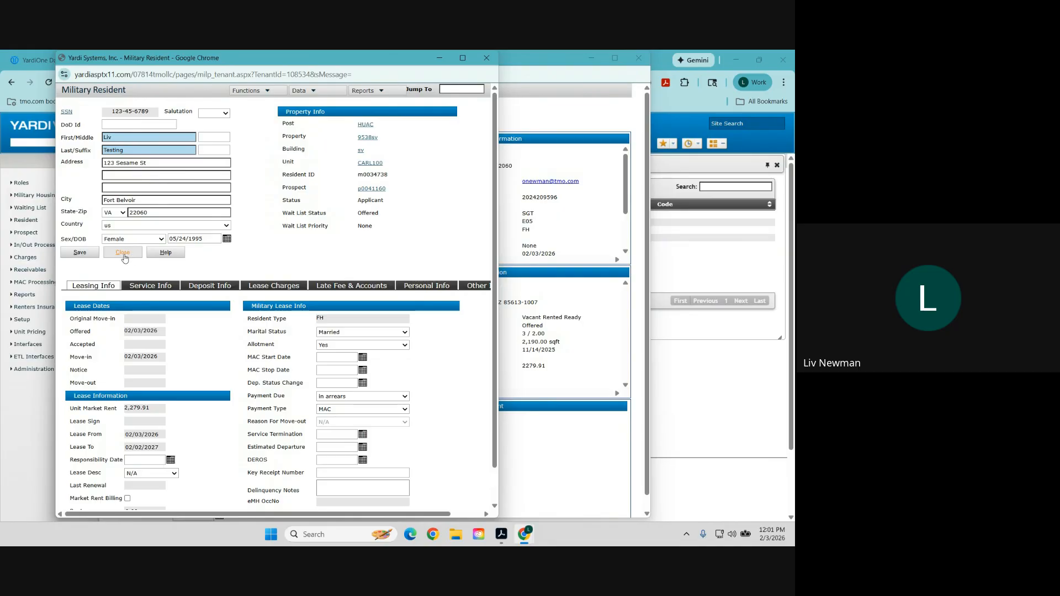
Close the resident record, reopen the wait list assignment, and submit acceptance of the CARL100 offer.
left_click(128, 254)
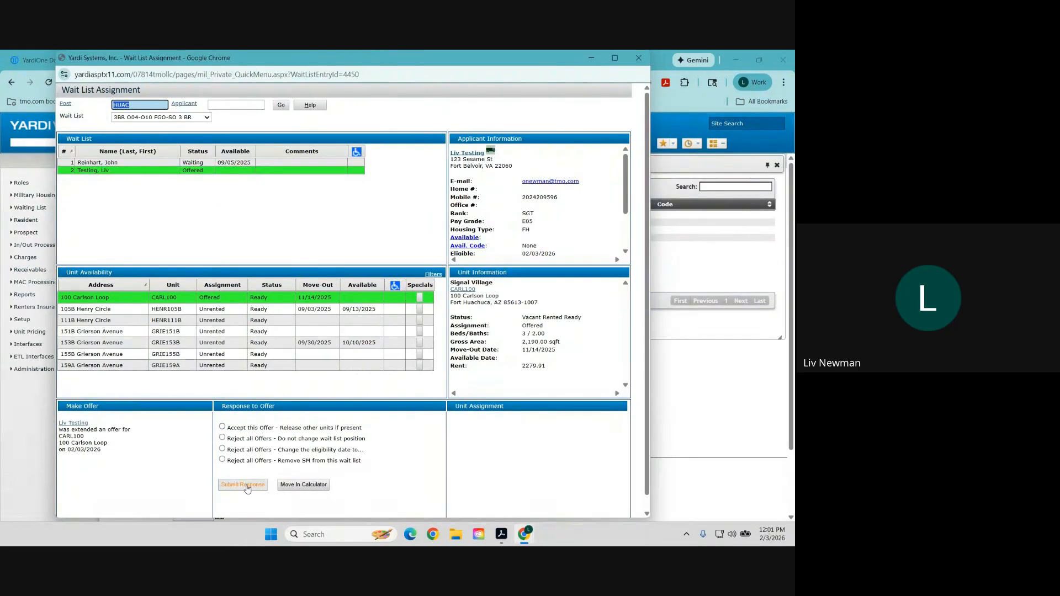
left_click(246, 485)
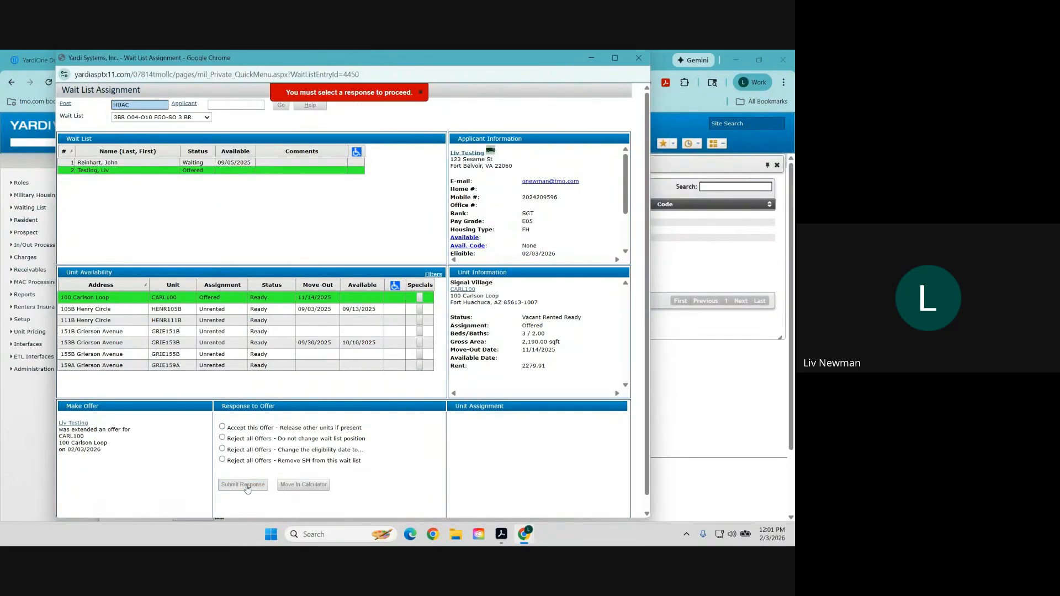
left_click(261, 427)
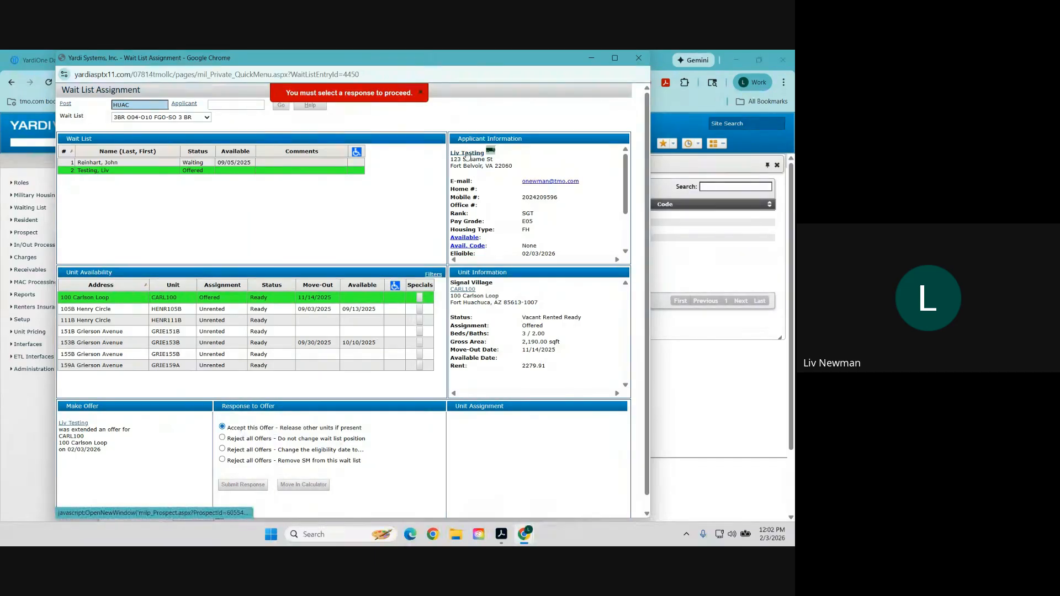
left_click(639, 58)
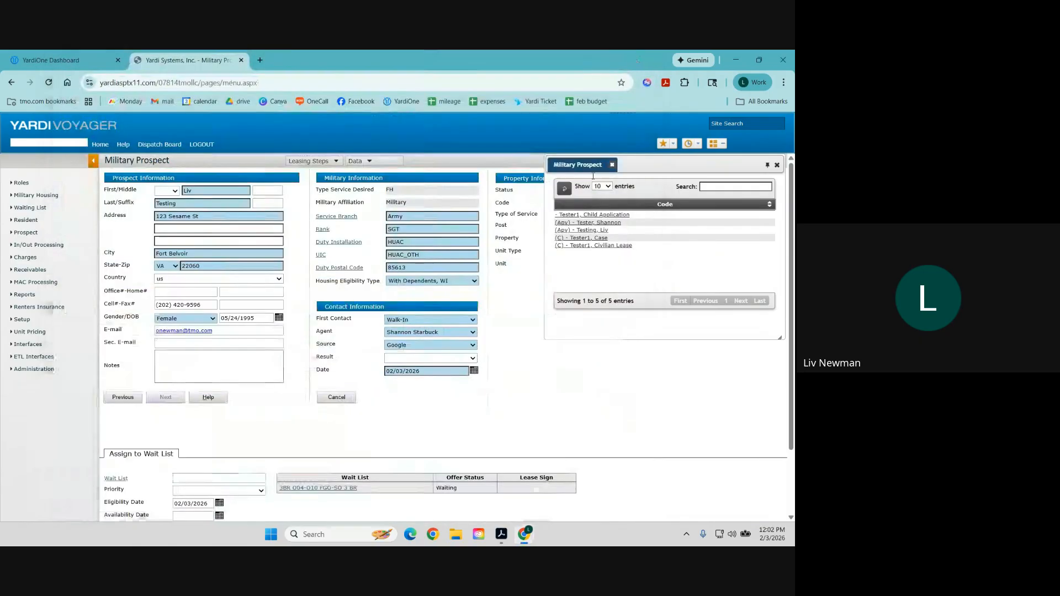
left_click(323, 488)
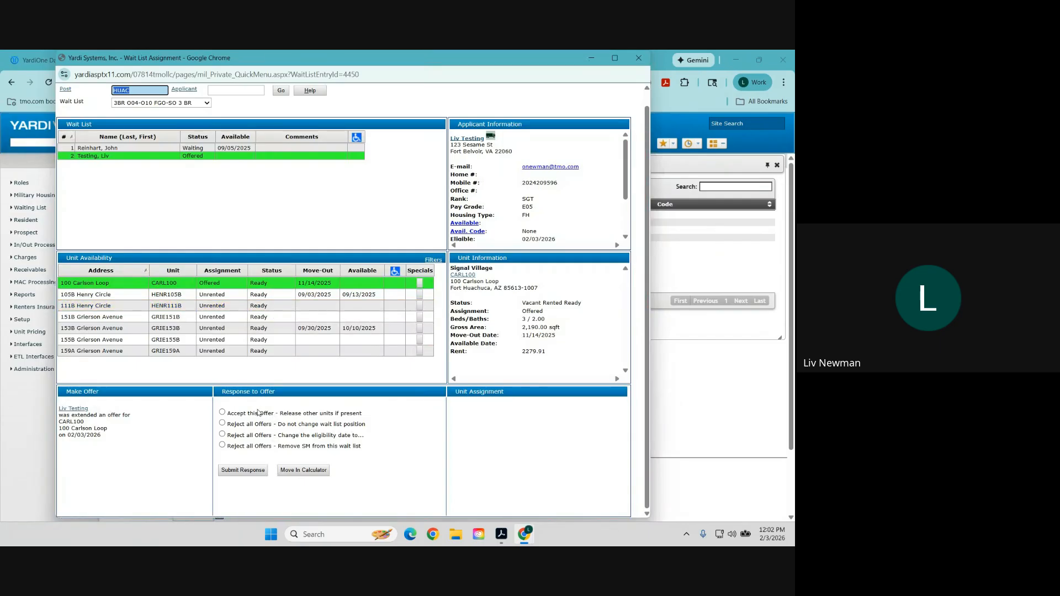
left_click(258, 413)
left_click(246, 473)
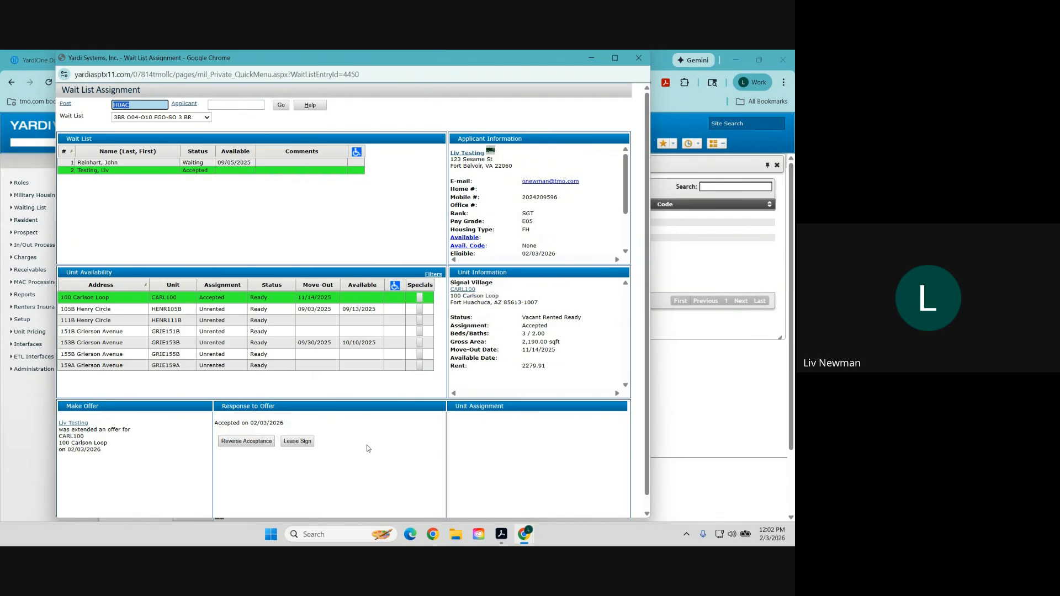
Record the lease signing dated 2/3/26 with an agent and confirm executing the lease.
left_click(301, 442)
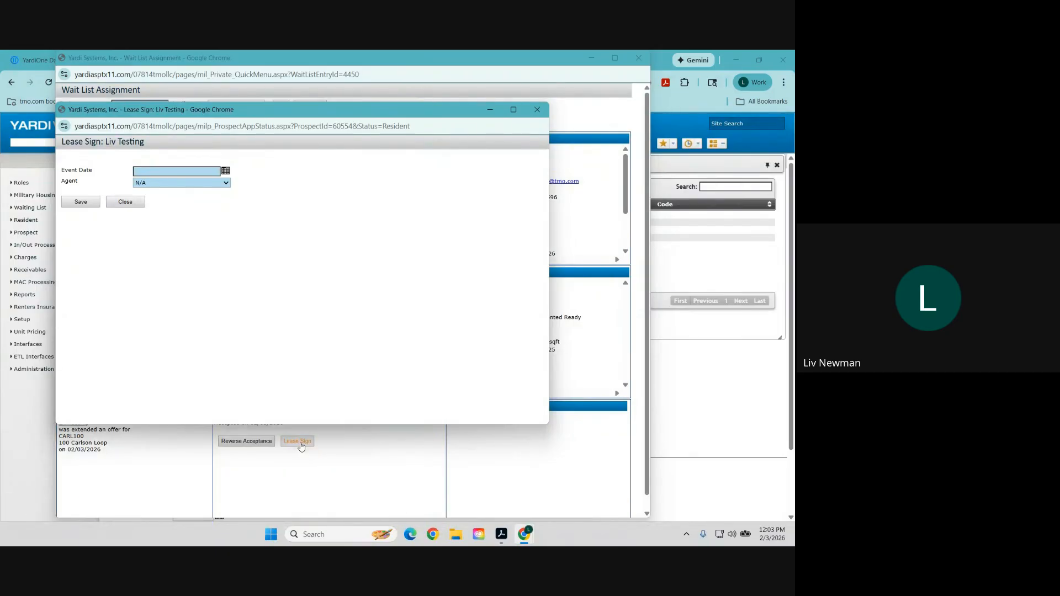
left_click(202, 171)
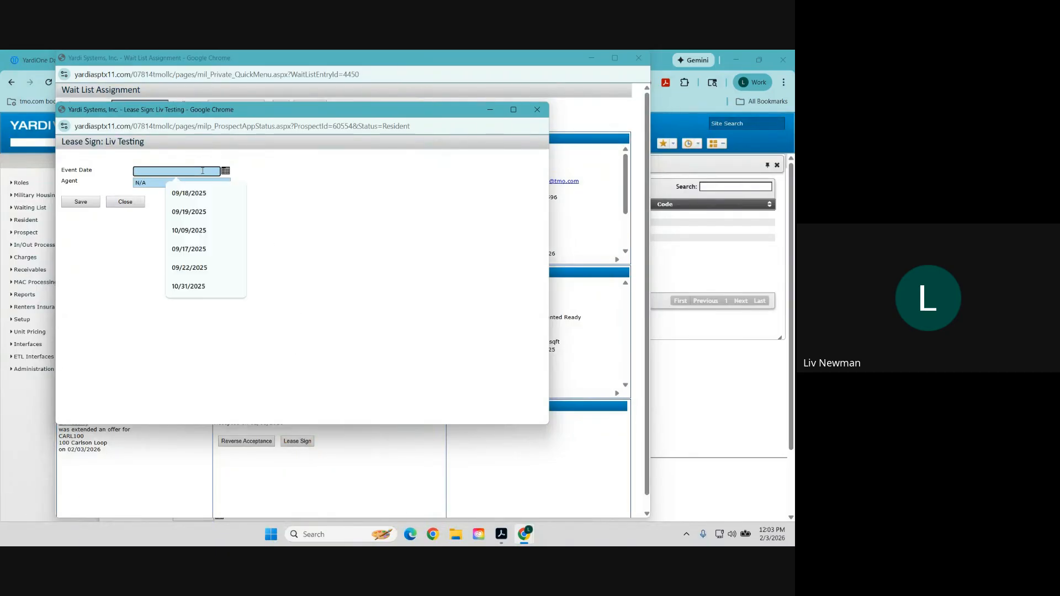
type("2/3/26")
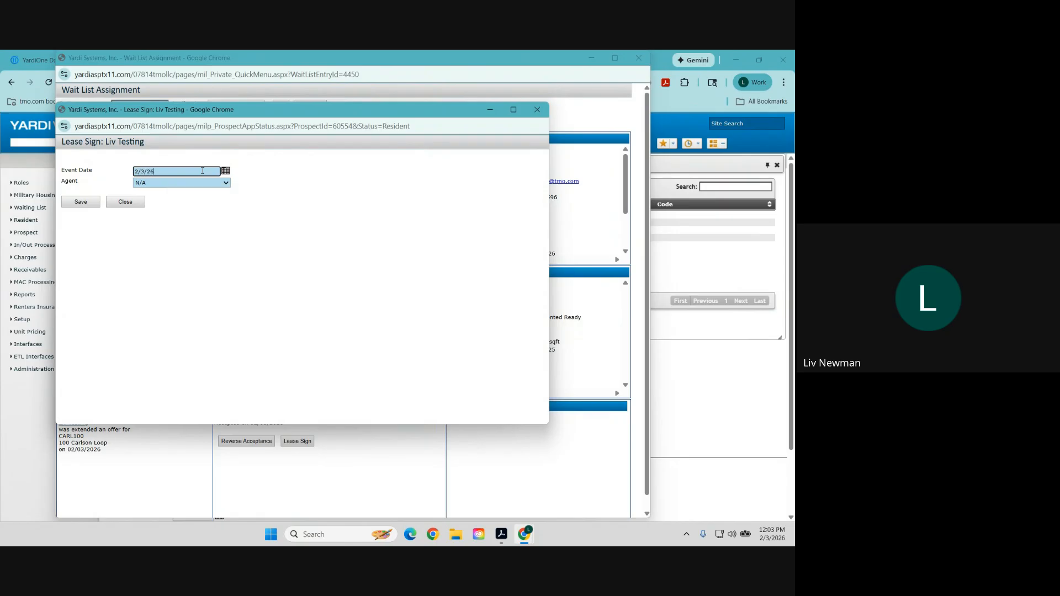
left_click(202, 183)
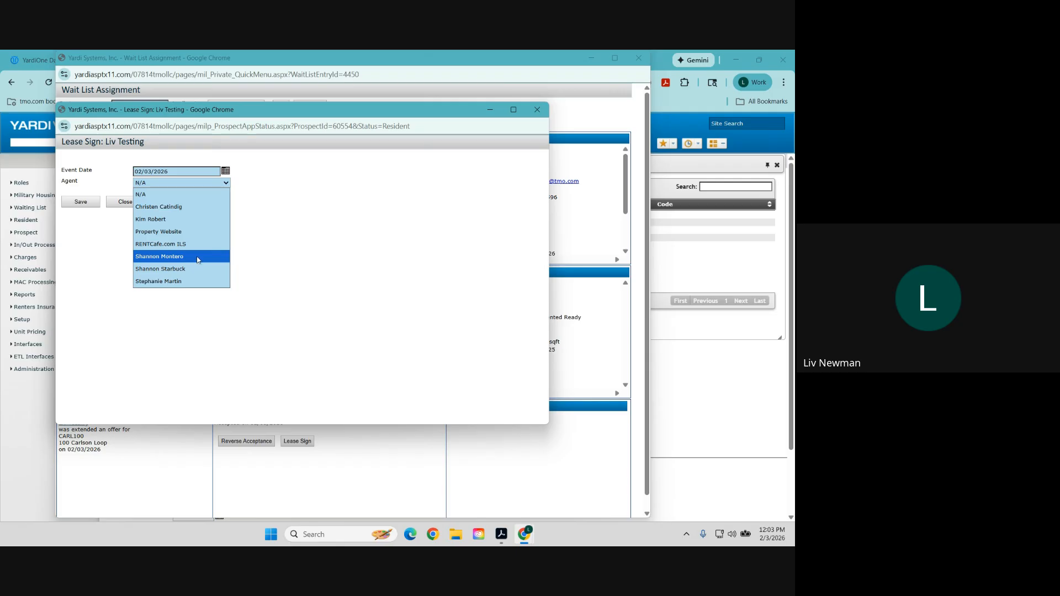
left_click(199, 258)
left_click(82, 204)
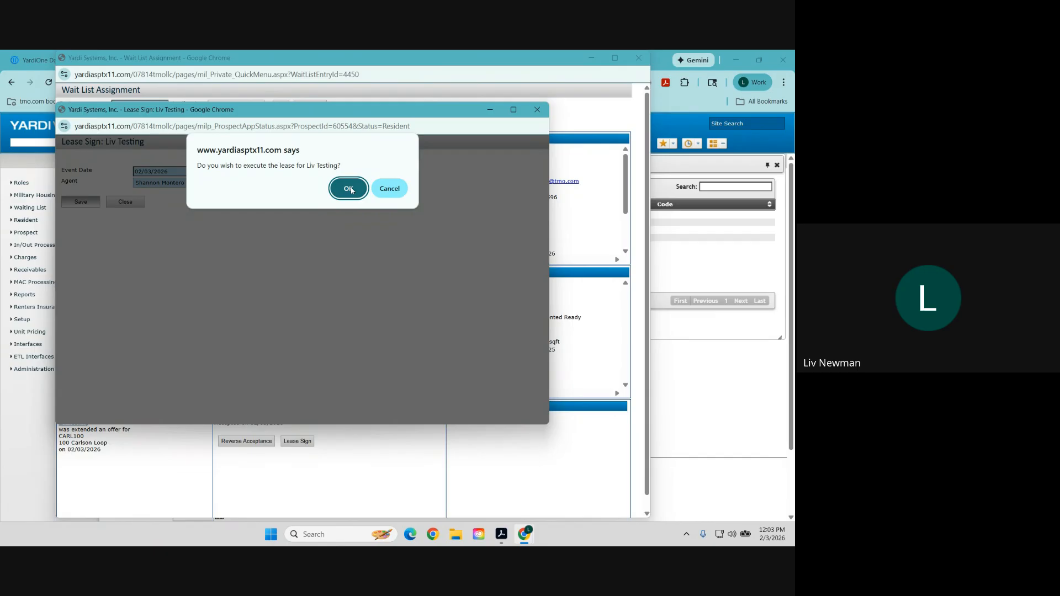
left_click(348, 189)
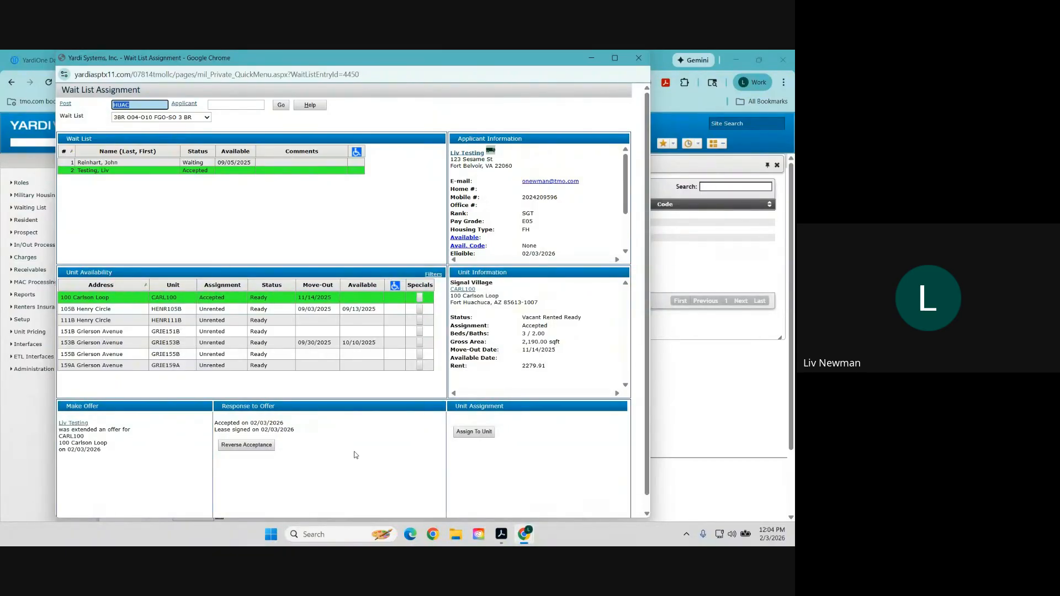
Close the wait list window, leave for the Home dashboard, and close the prospect results panel.
left_click(640, 59)
left_click(99, 145)
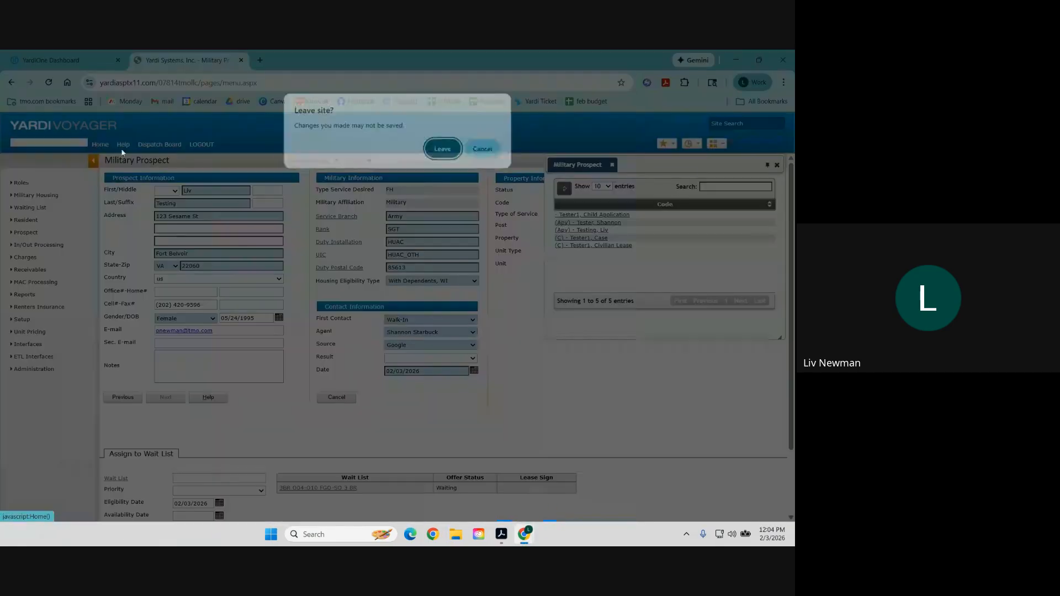
left_click(442, 147)
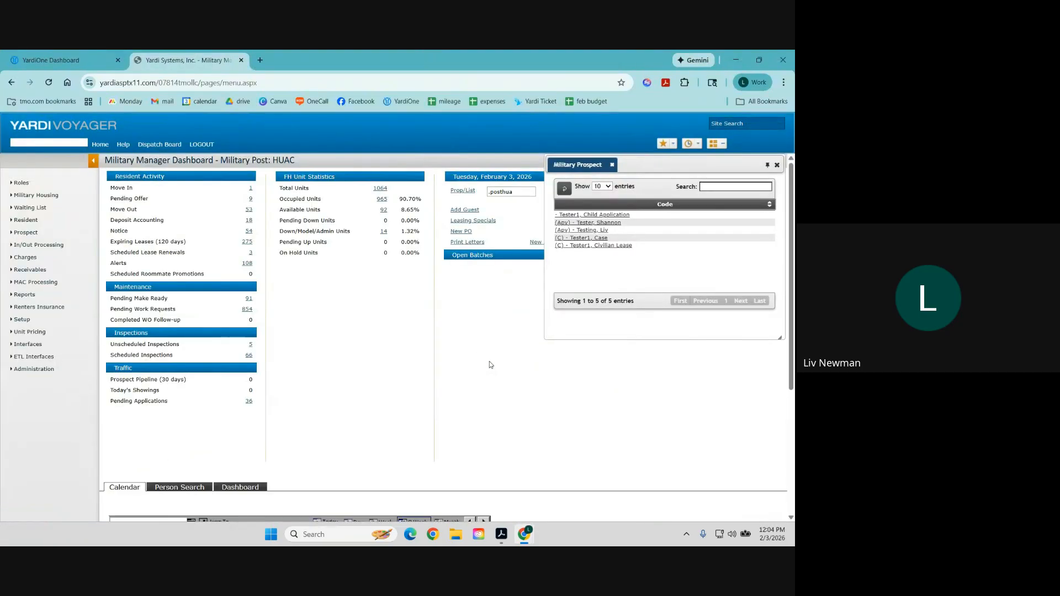
left_click(777, 165)
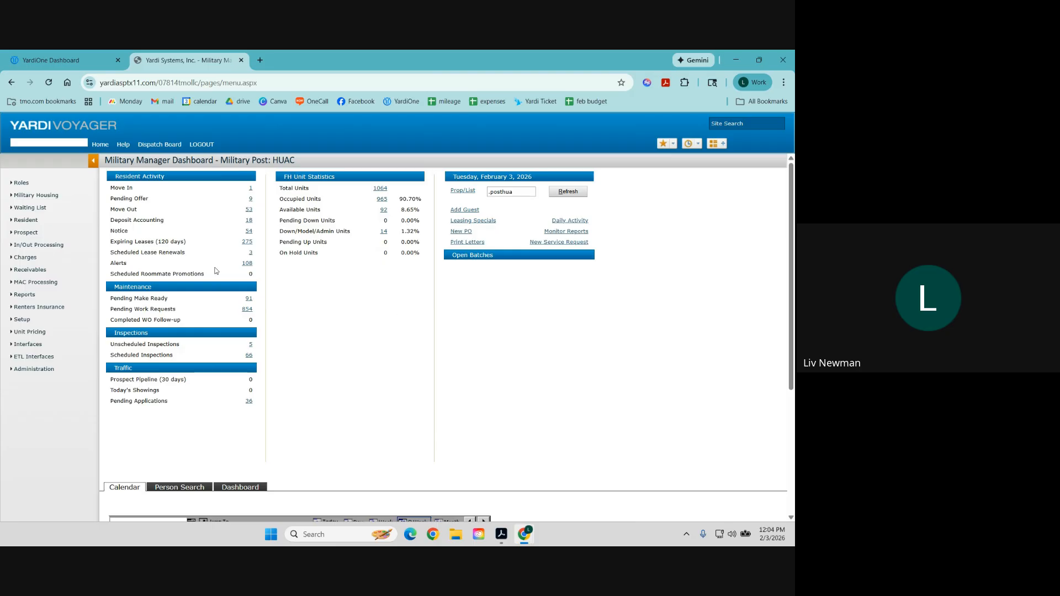
left_click(28, 221)
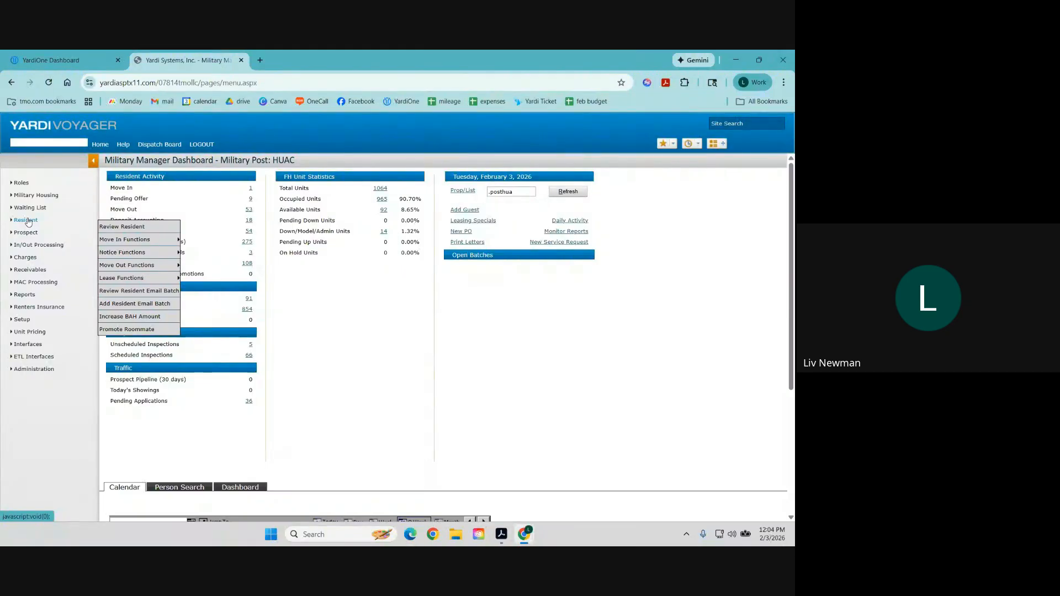
left_click(25, 233)
Rerun the HUAC prospect search and look through the leasing steps and data options.
left_click(129, 240)
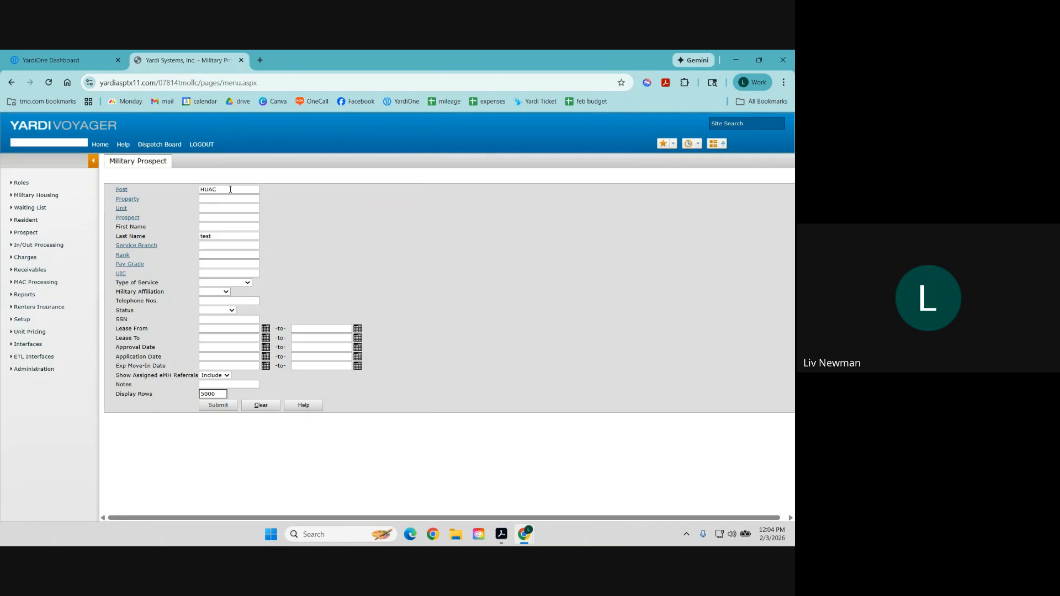
left_click_drag(231, 189, 209, 190)
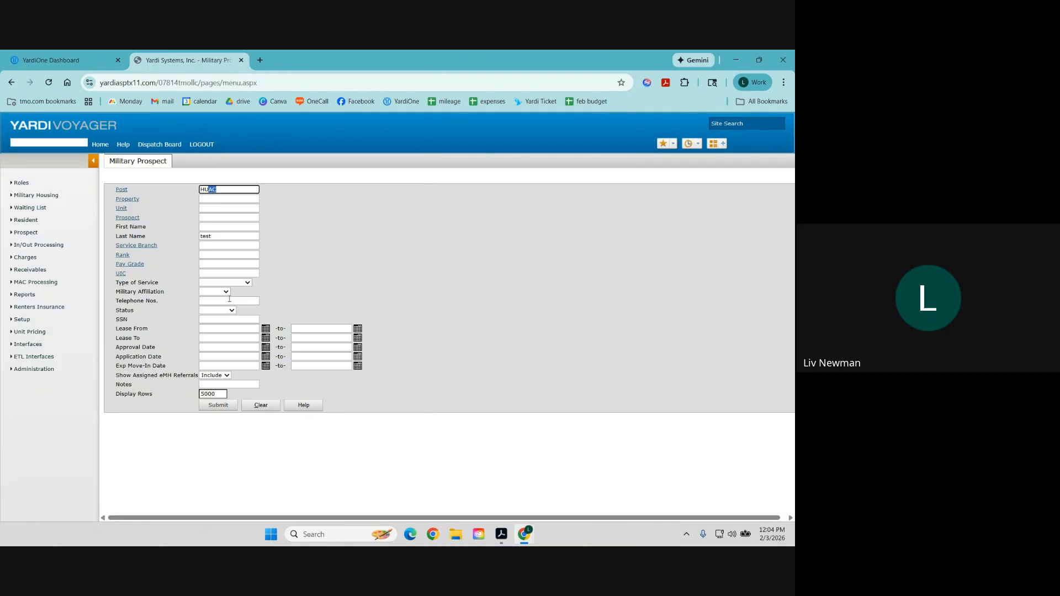
left_click(220, 405)
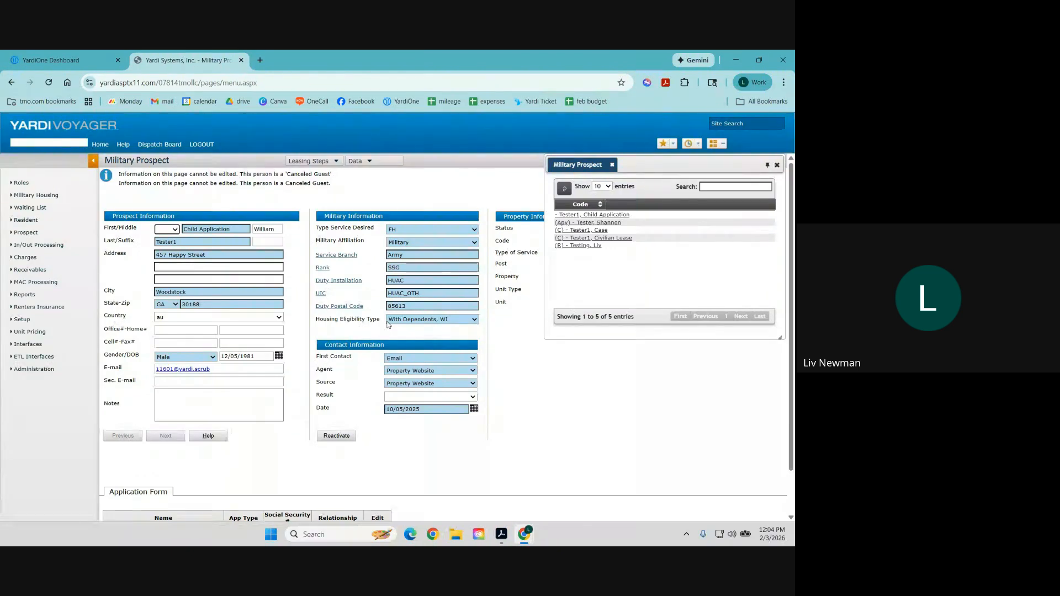
left_click(321, 162)
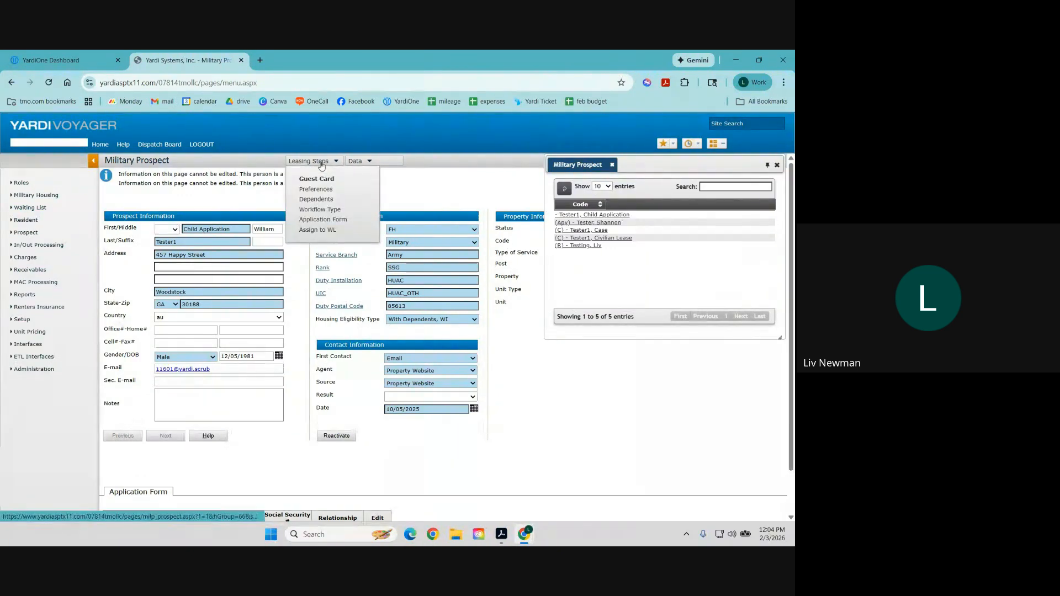
left_click(356, 162)
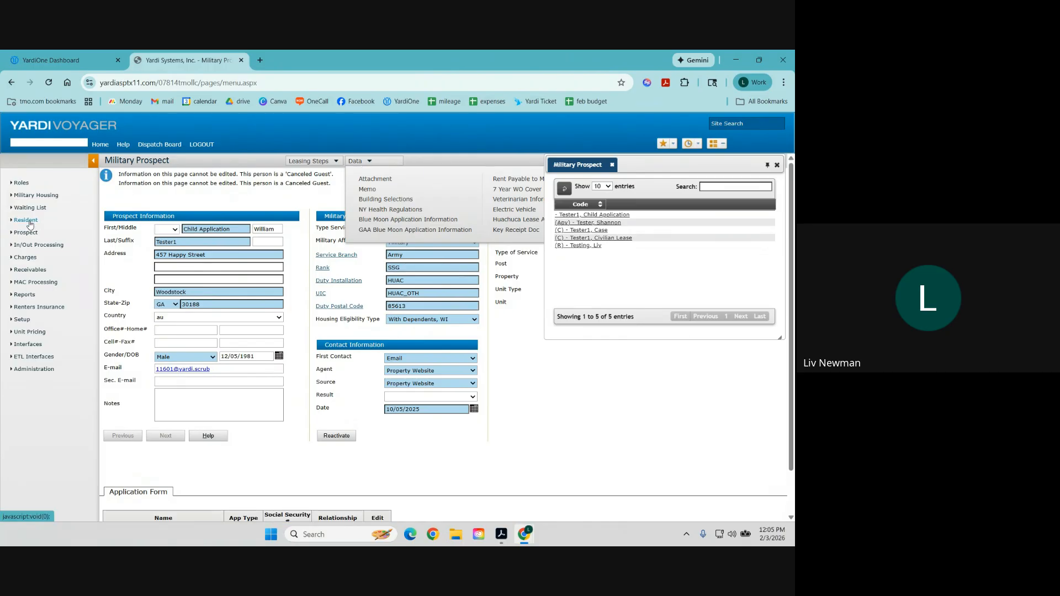
Open the Resident Review search, leaving the prospect page and closing the side panel.
mouse_move(30, 224)
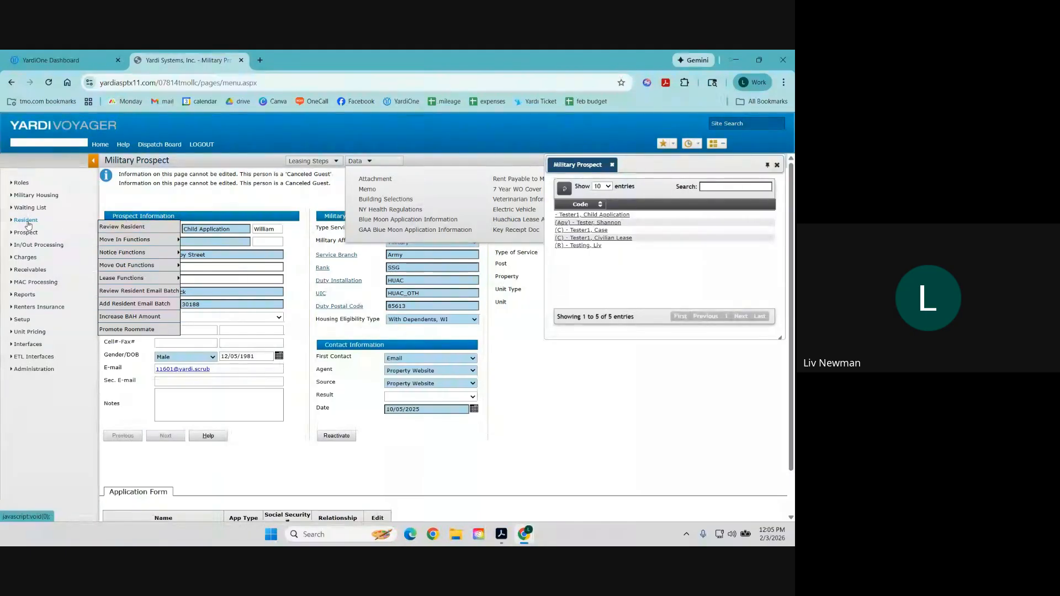
left_click(118, 228)
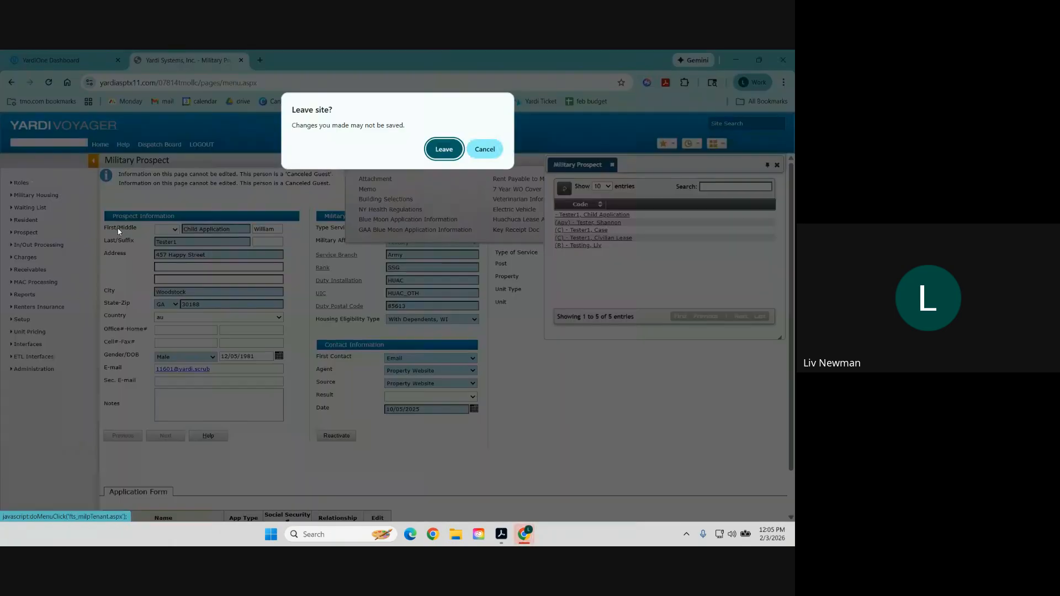
key("Return")
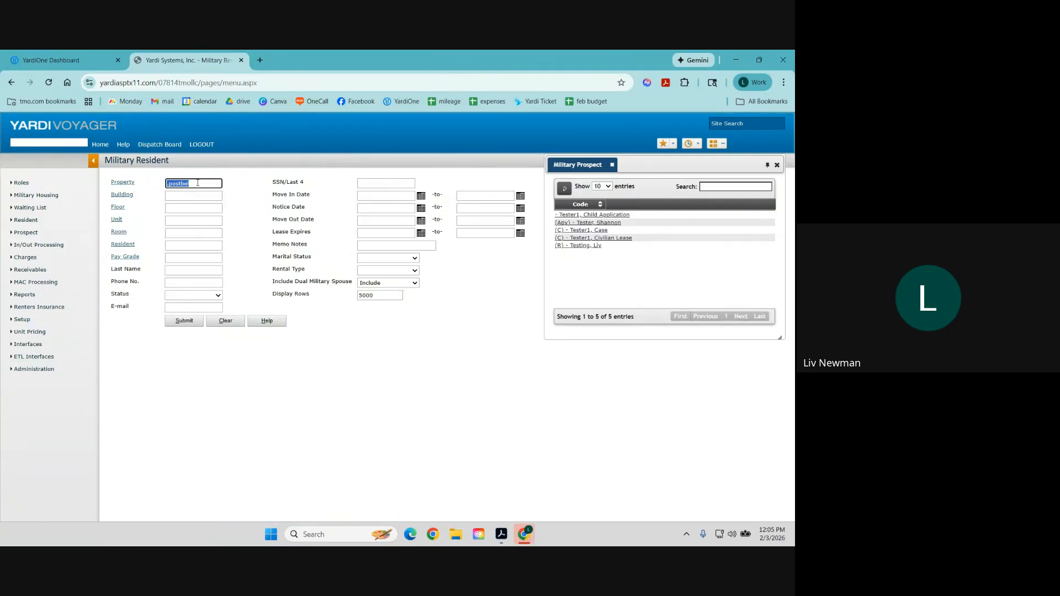
left_click(777, 164)
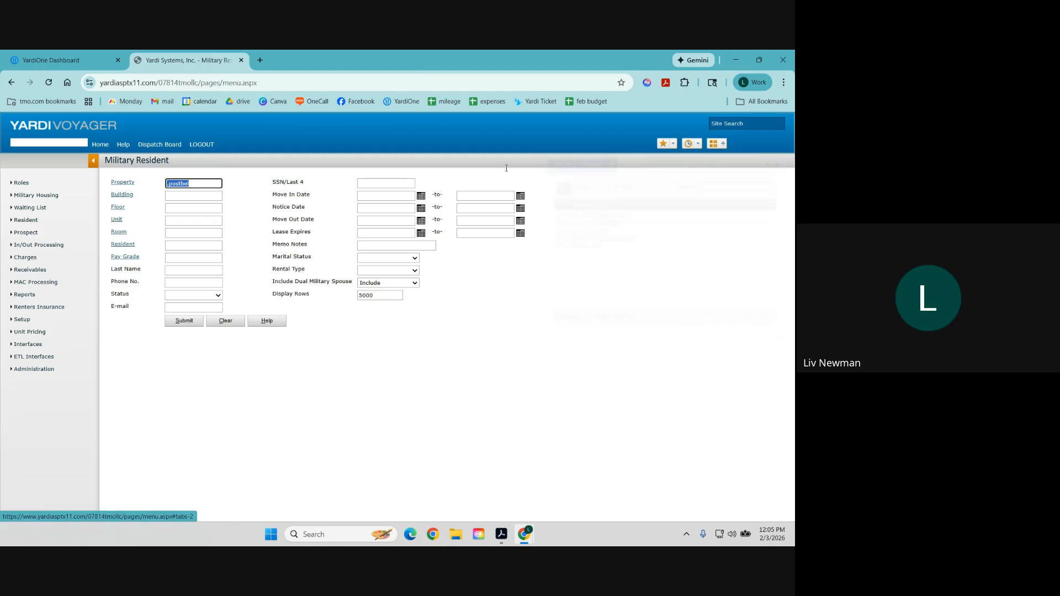
Set Property to .huacclo, choose the test resident, and open their resident record.
double_click(197, 184)
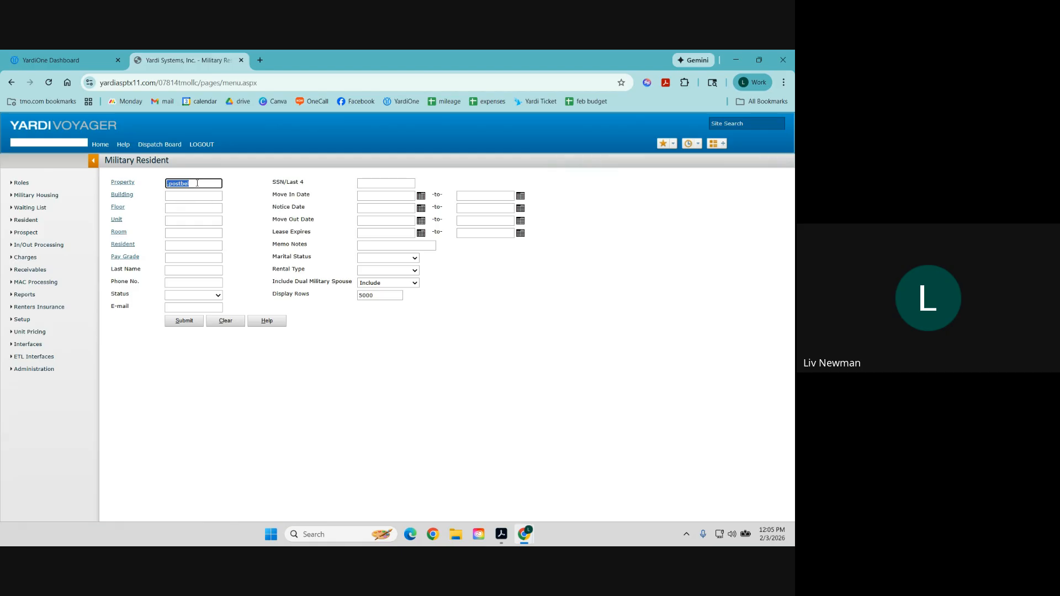
key("BackSpace")
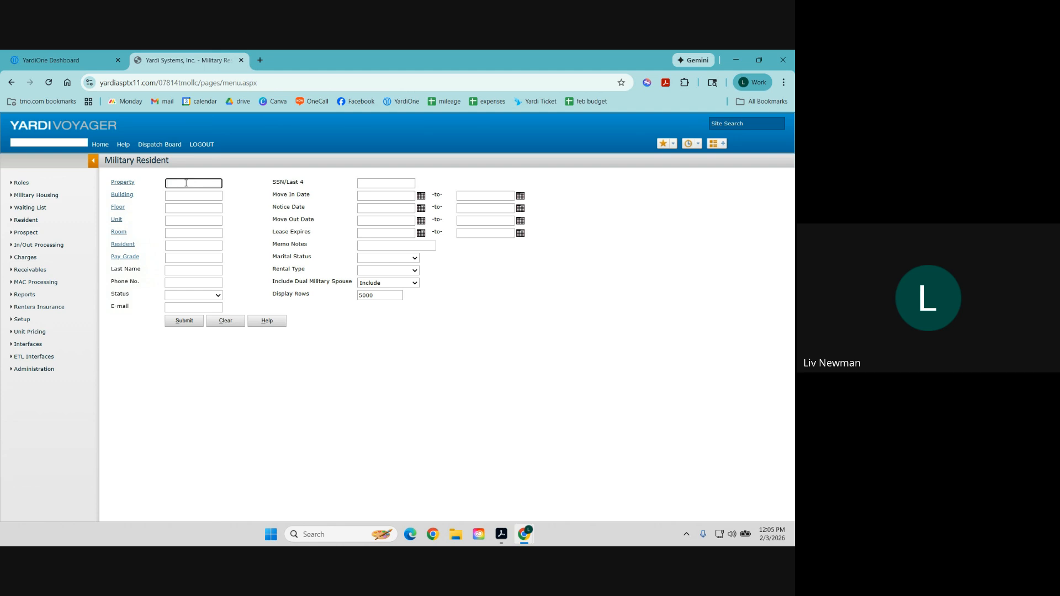
left_click(122, 182)
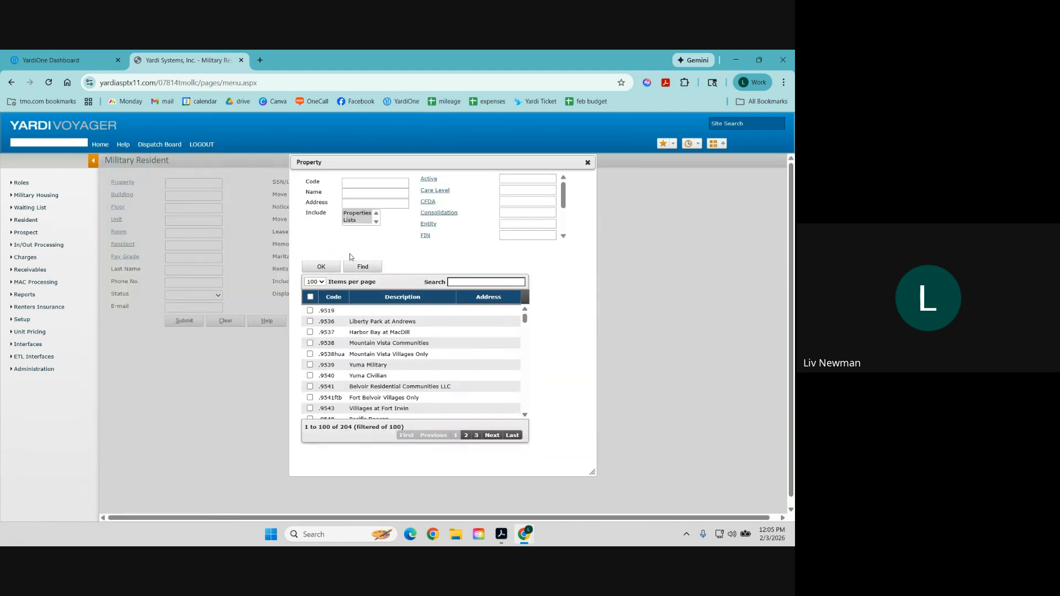
left_click(458, 279)
type("hua")
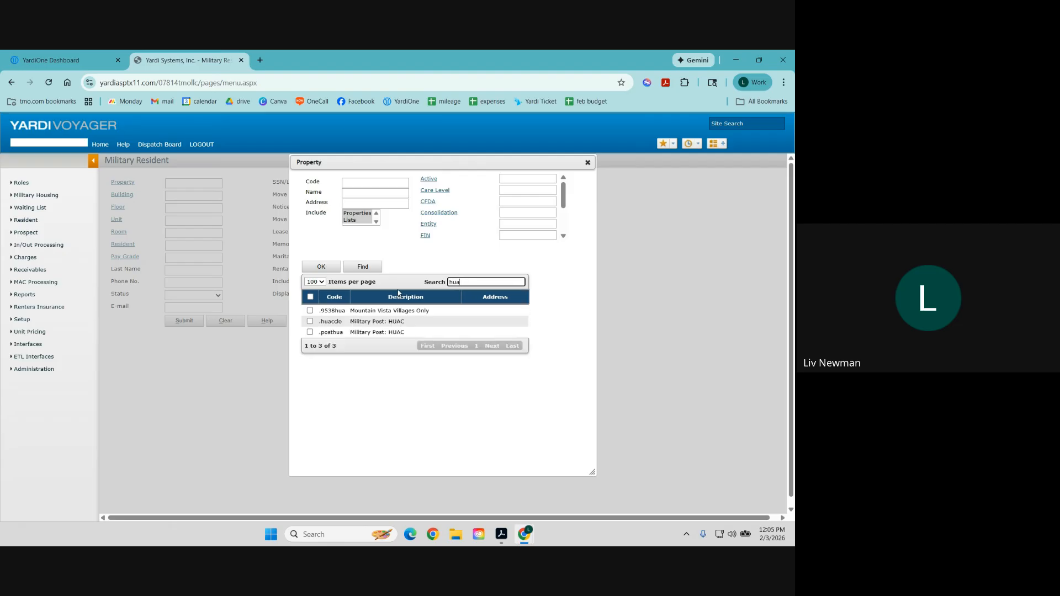
left_click(310, 321)
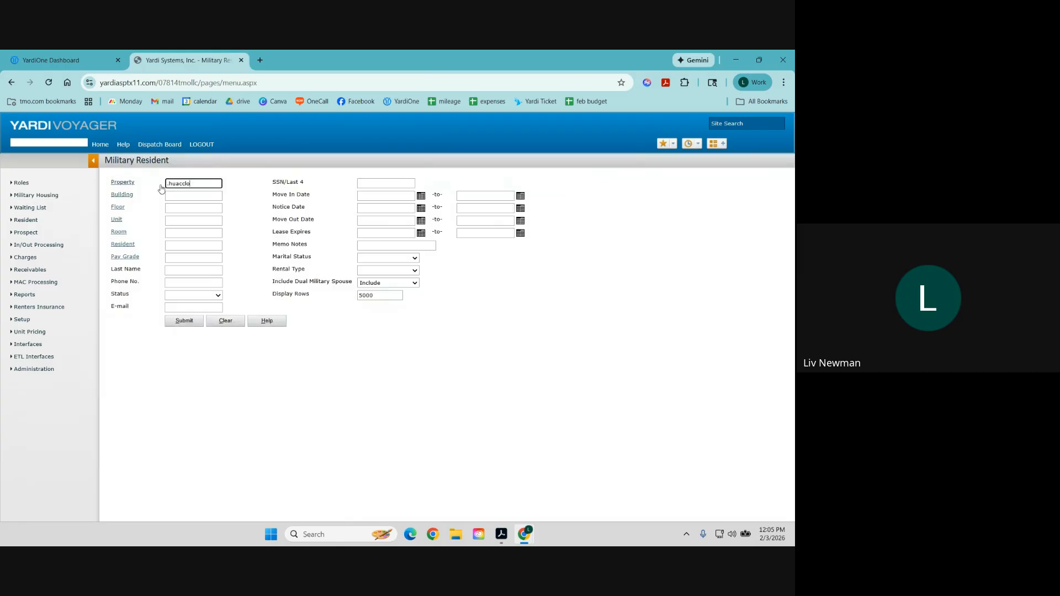
left_click(178, 245)
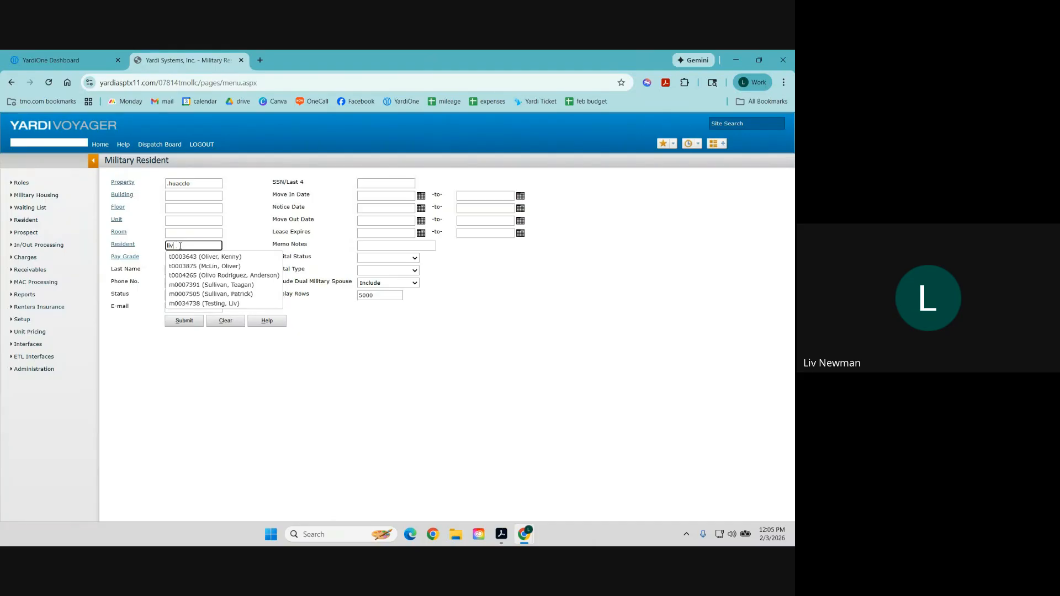
left_click(221, 305)
left_click(187, 320)
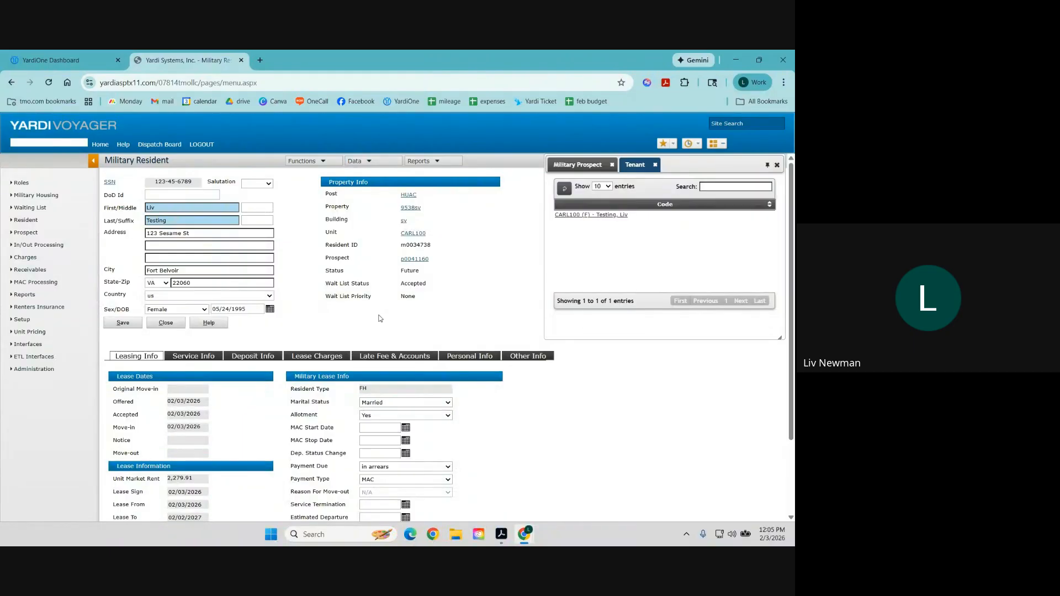
Review the Leasing Info and Service Info tabs and the Tour Type choices, then check that all deposits are 0.
scroll(380, 318, "down", 2)
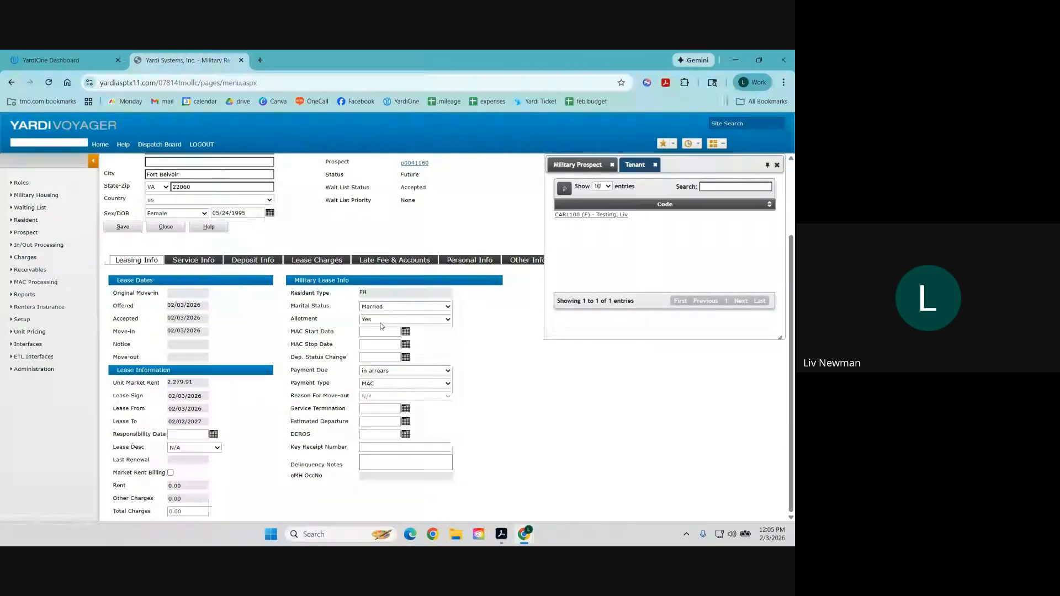
scroll(381, 326, "up", 2)
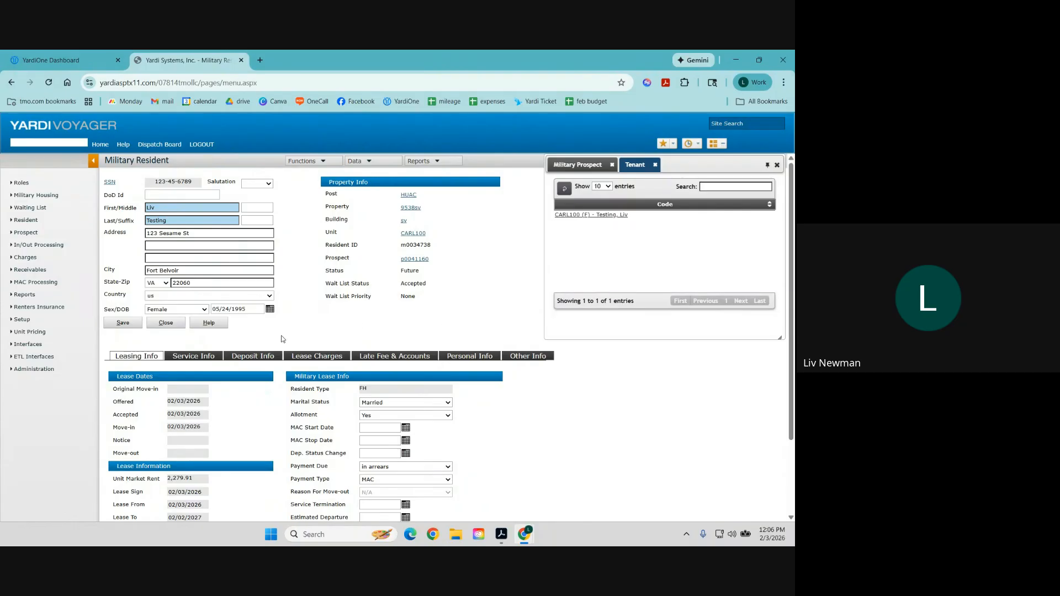
left_click(194, 357)
scroll(443, 414, "down", 5)
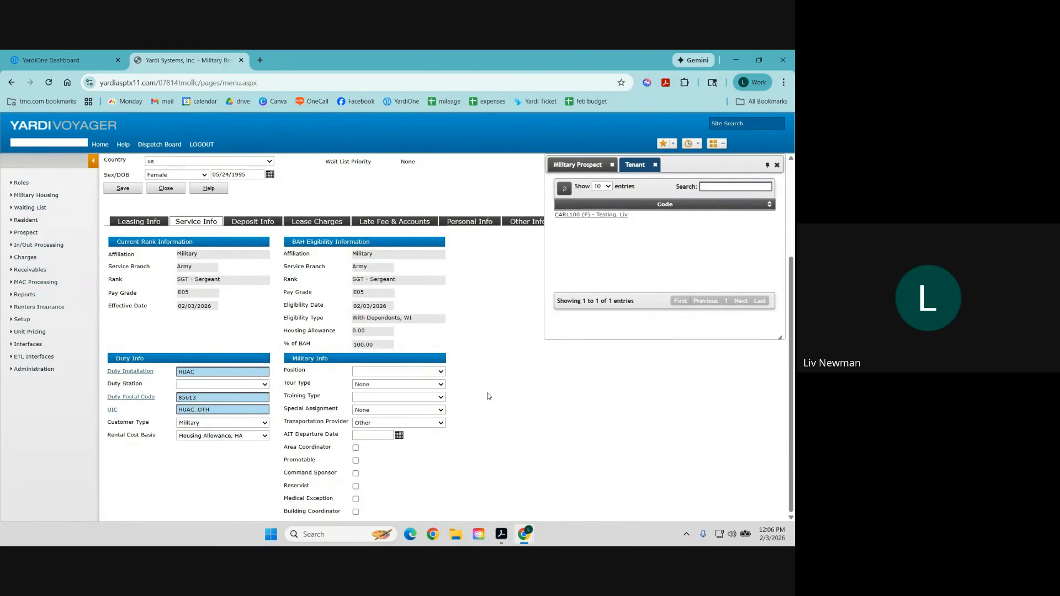
left_click(420, 385)
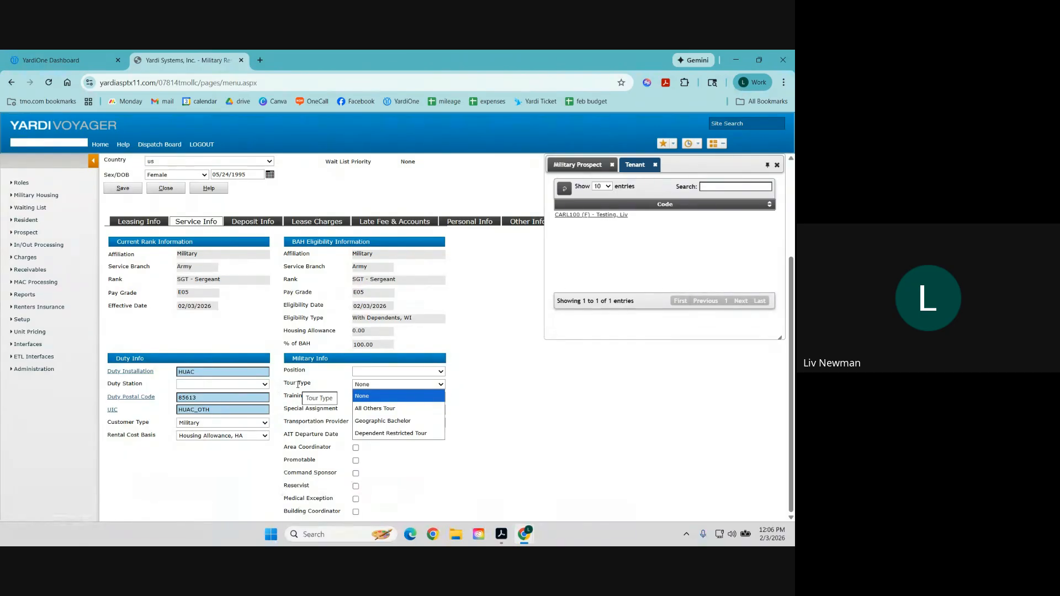
left_click(252, 222)
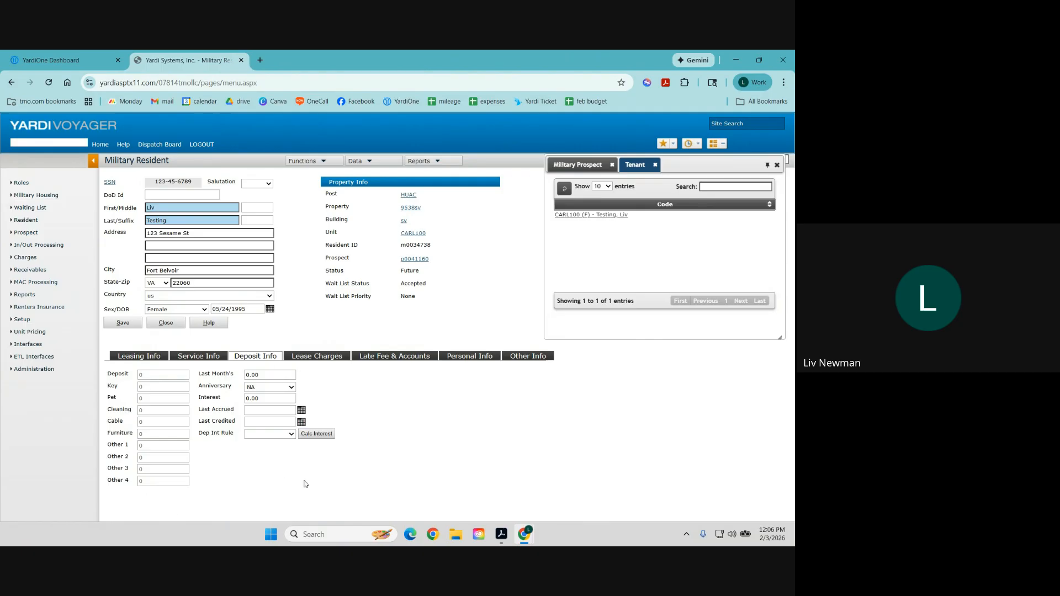
Review the Lease Charges, Late Fee & Accounts and Personal Info tabs, and select the Primary E-mail address.
left_click(312, 359)
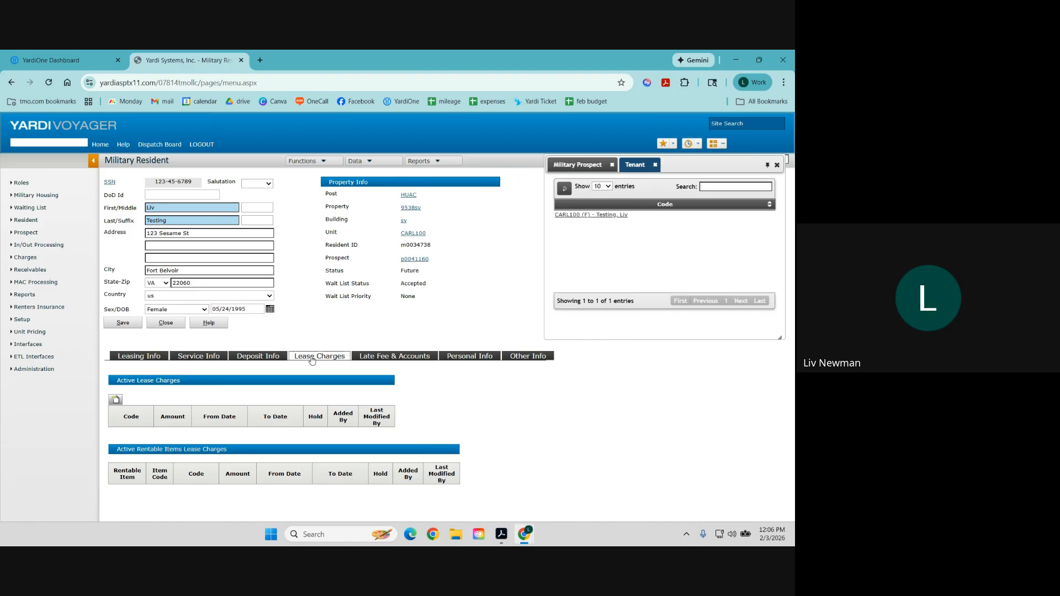
left_click(389, 357)
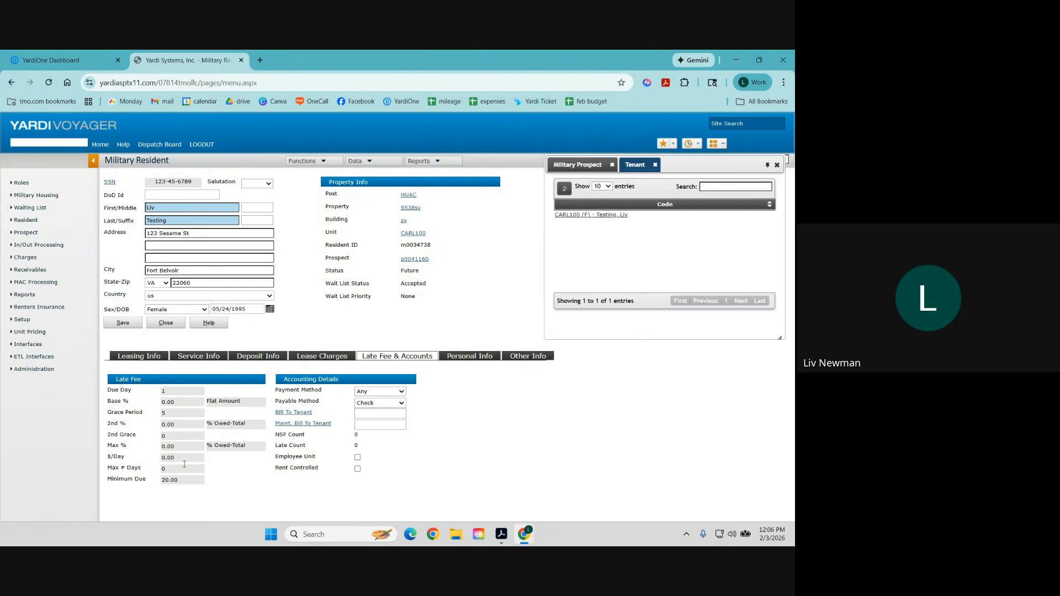
left_click(470, 359)
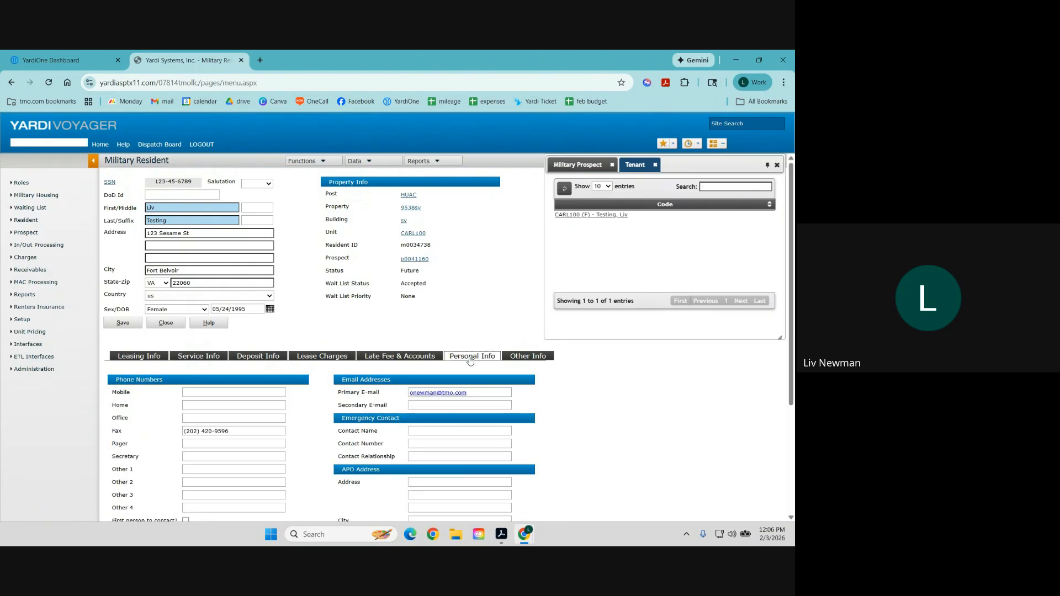
scroll(470, 359, "down", 1)
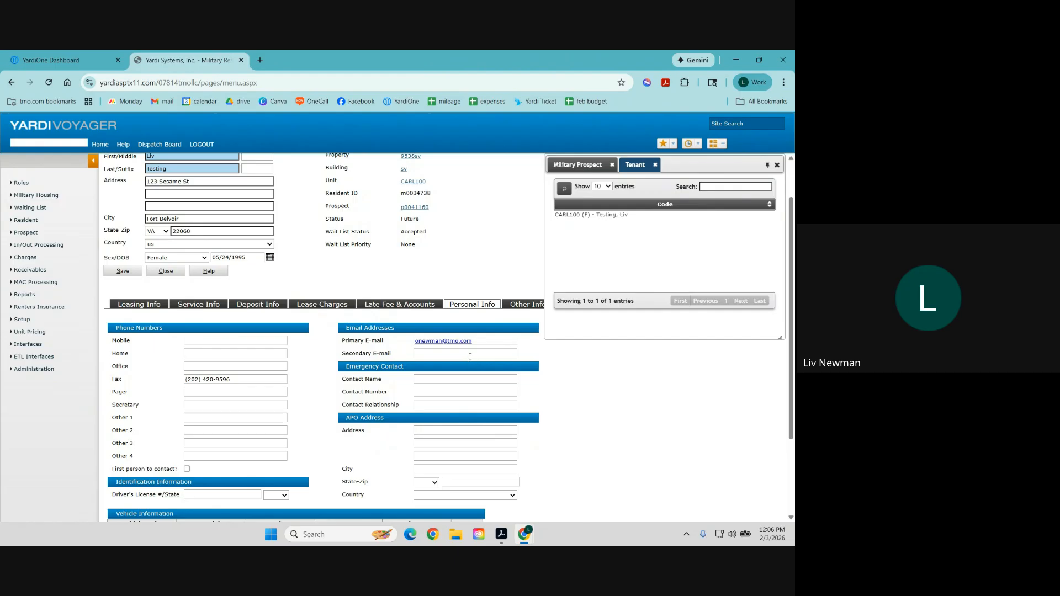
left_click_drag(488, 346, 416, 350)
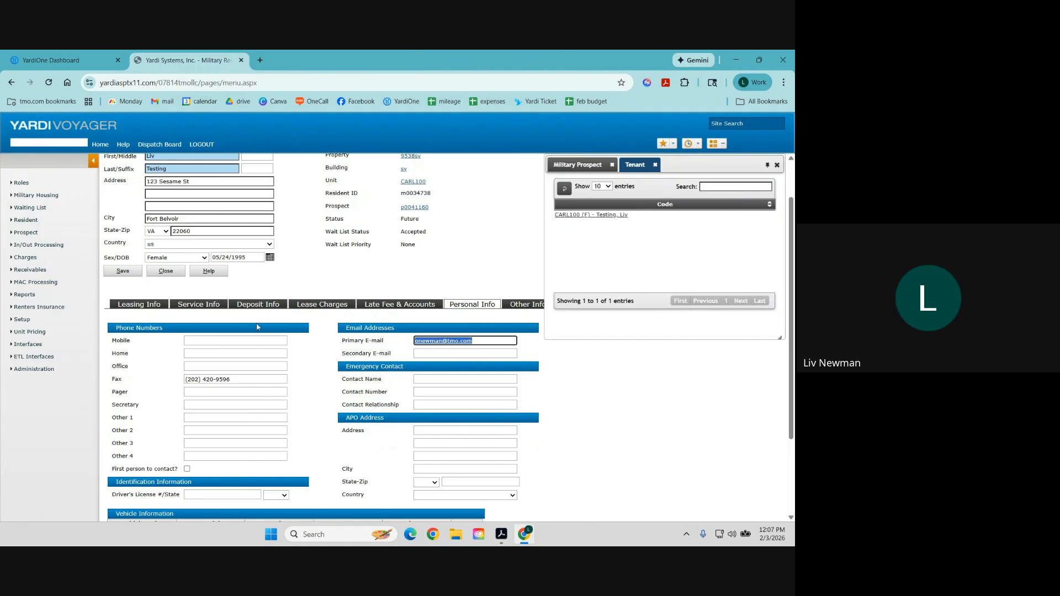
scroll(336, 344, "down", 2)
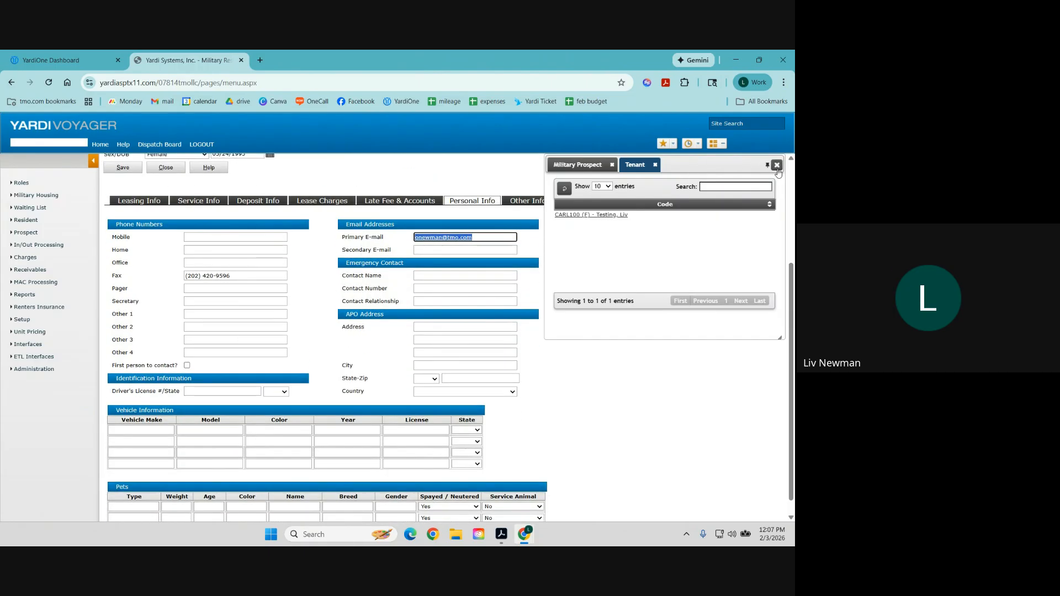
Close the Military Prospect/Tenant panel, review Other Info, and save the CARL100 resident record.
left_click(777, 165)
scroll(418, 352, "down", 1)
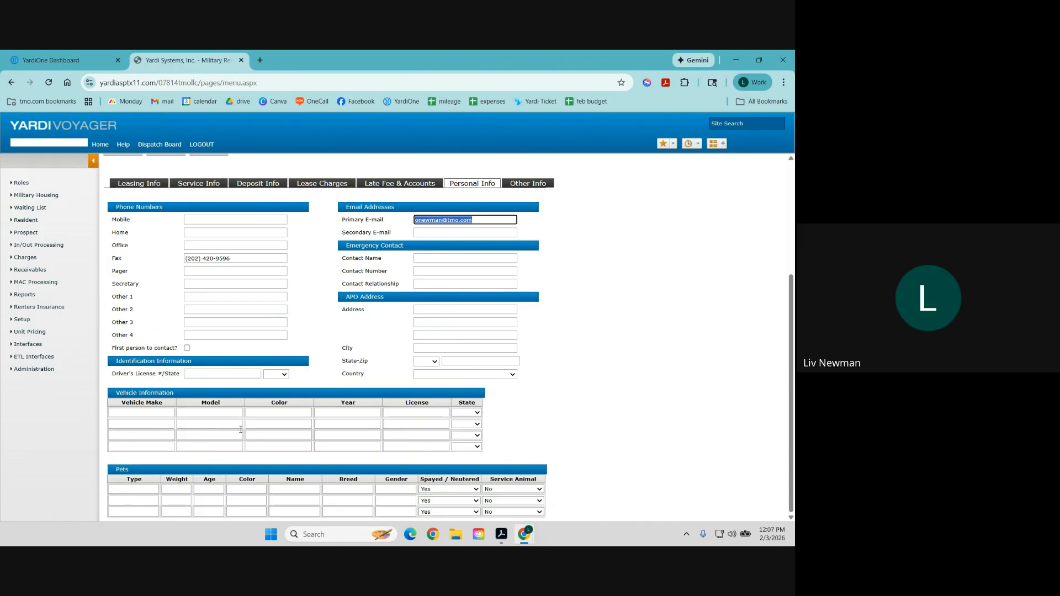
left_click(538, 183)
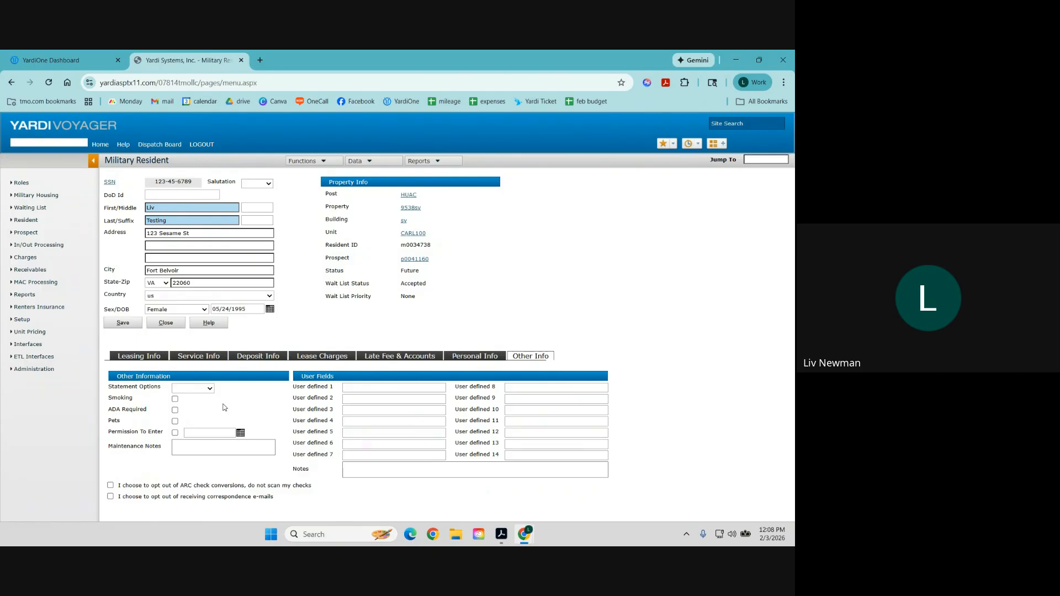
left_click(124, 324)
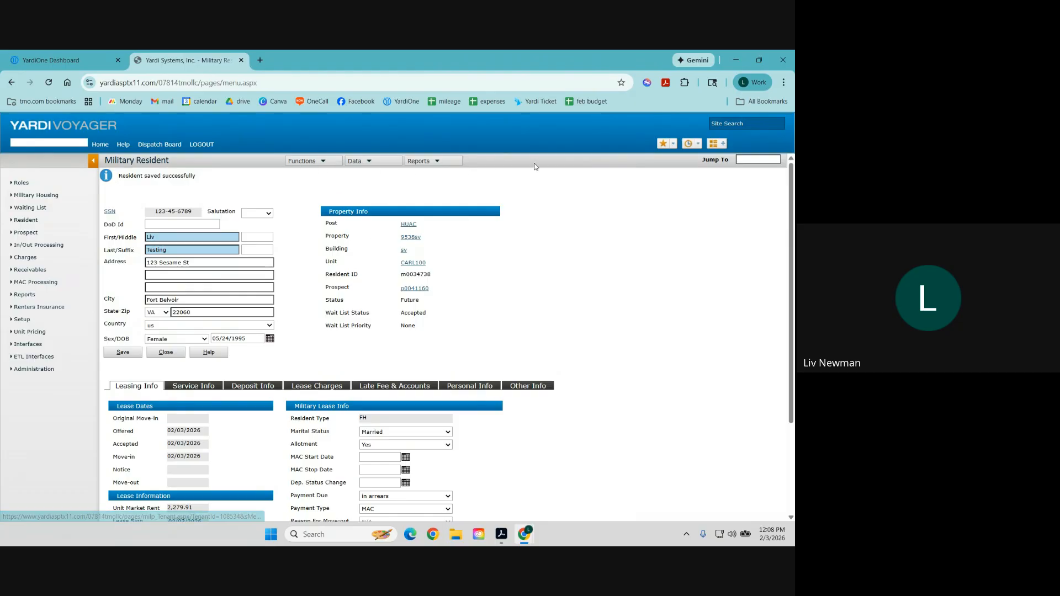
left_click(312, 161)
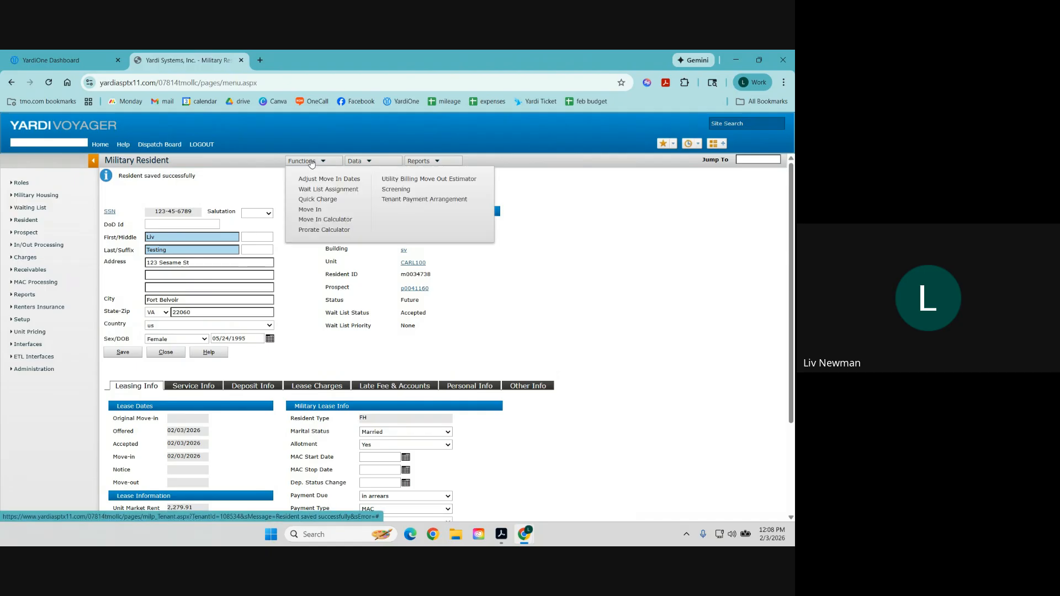
Go to Functions > Move In for CARL100 and post it, reaching the $0 BAH and rent warning.
left_click(310, 210)
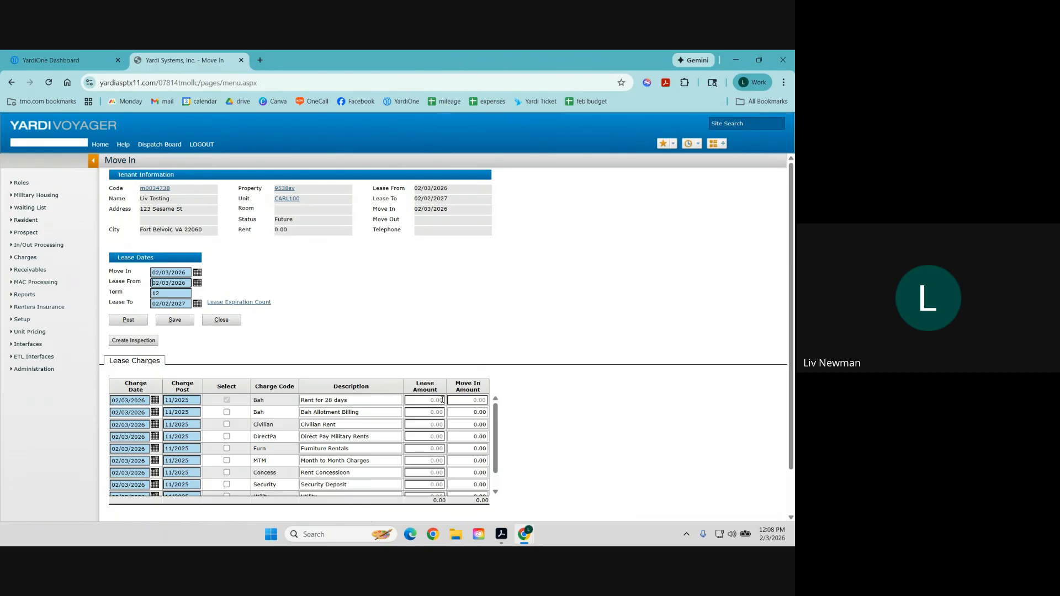
left_click(129, 320)
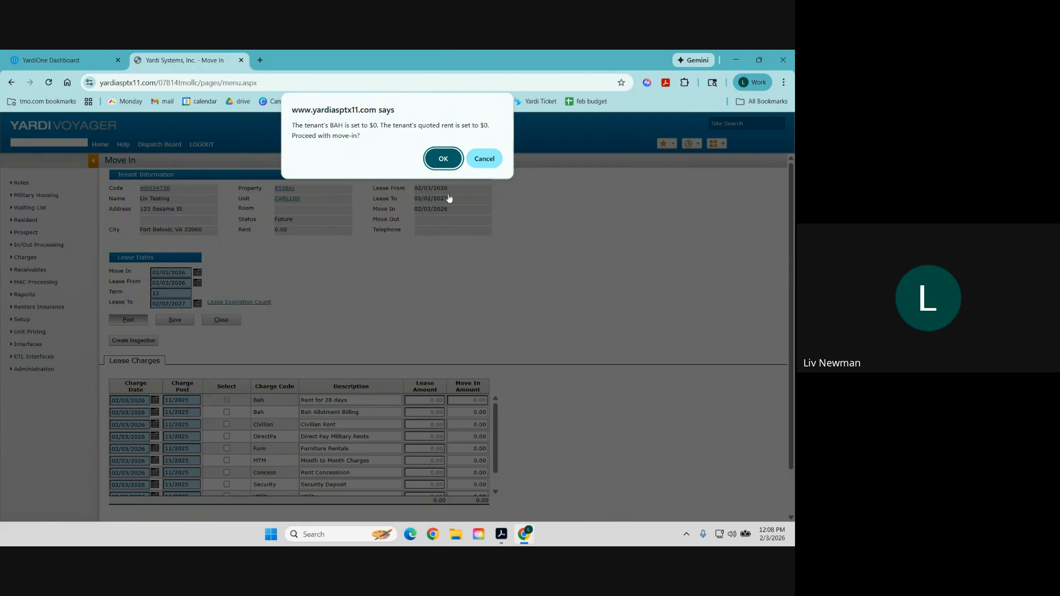
Accept the $0 BAH and rent warnings, post the move-in again, and confirm the status reads Current.
left_click(451, 161)
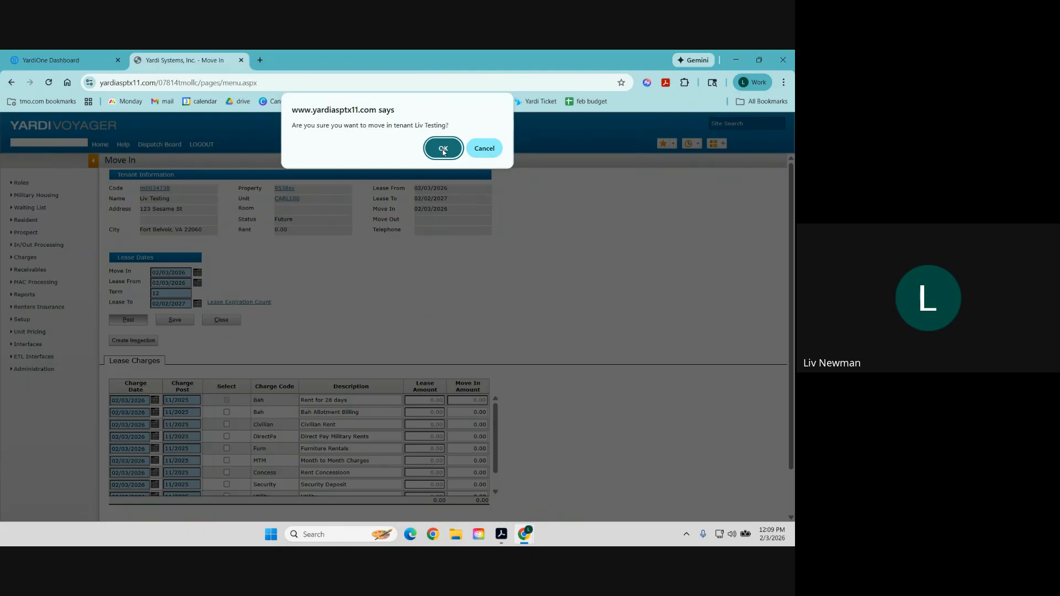
left_click(443, 149)
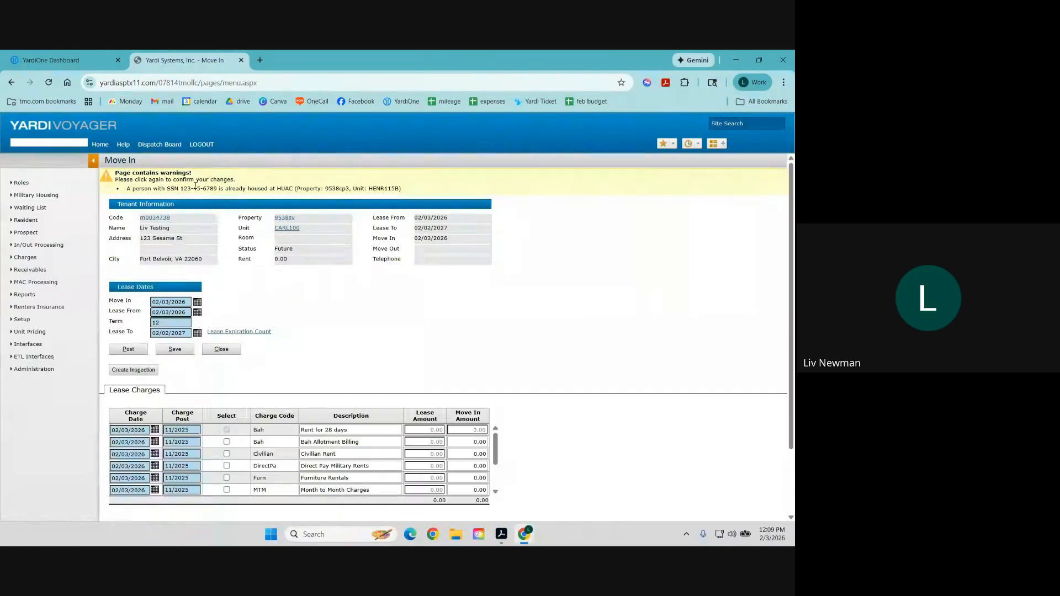
left_click(127, 350)
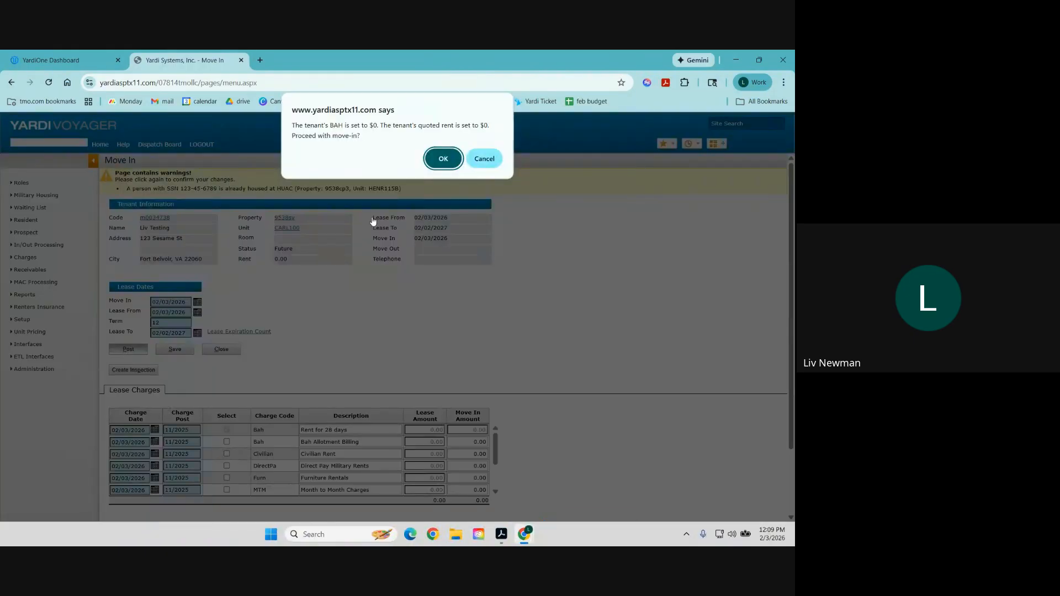
left_click(452, 162)
left_click(445, 150)
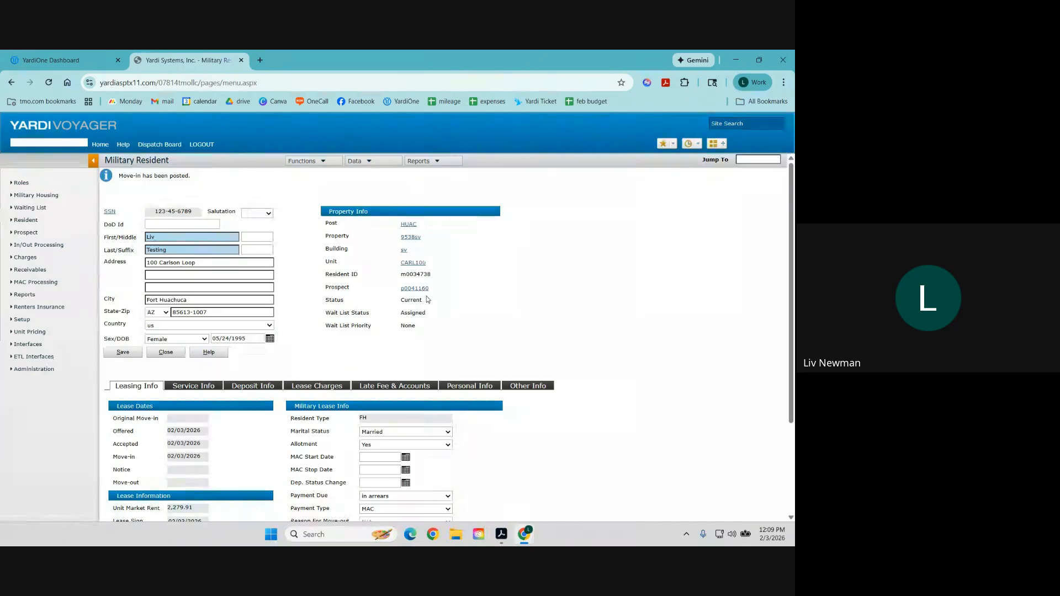
left_click_drag(429, 301, 325, 301)
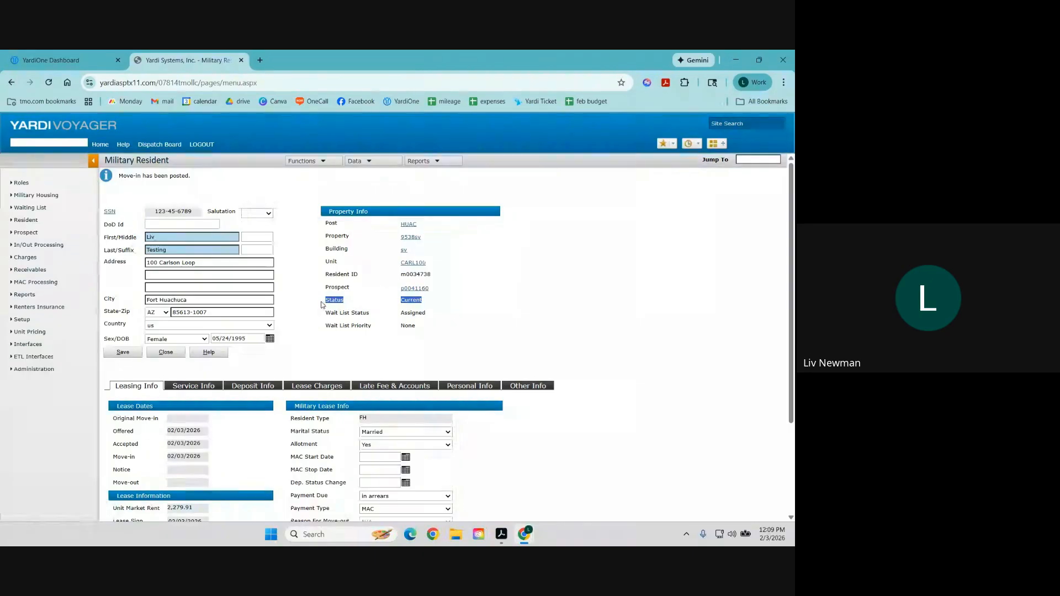
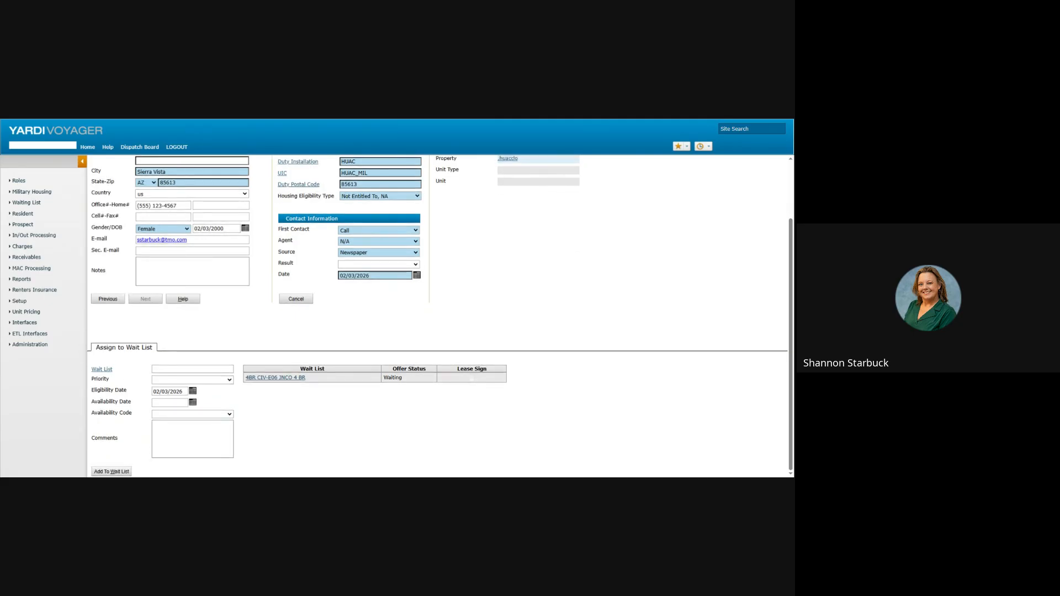
From the 4BR CIV-E06 JNCO 4 BR wait list, pick unit CRAW104 and enter a 12-month lease term.
left_click(278, 379)
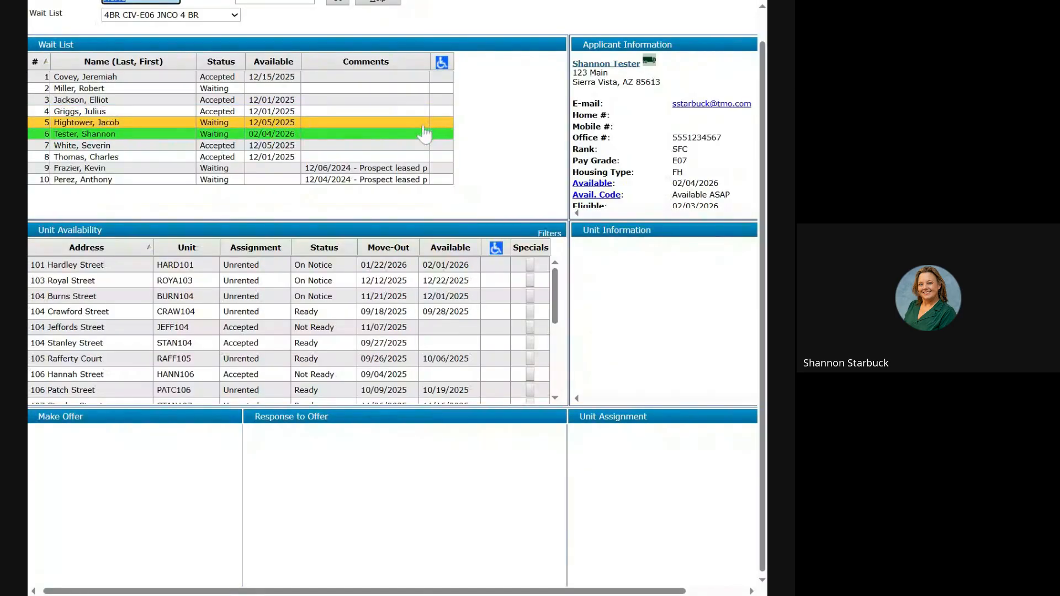
left_click(117, 313)
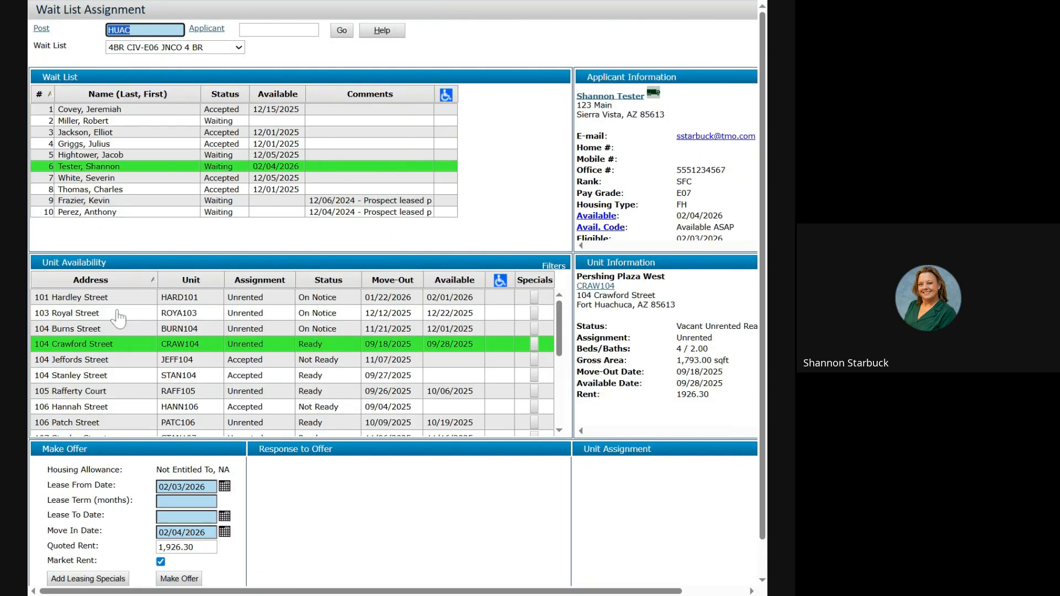
left_click(187, 501)
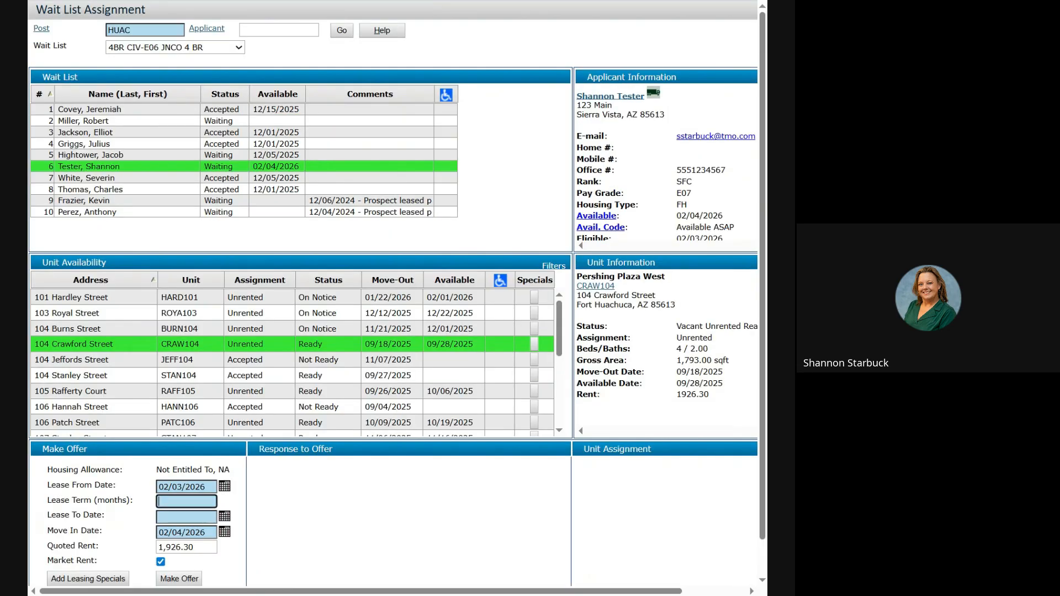
type("12")
Auto-fill the lease end date of 02/02/2027 and make the CRAW104 offer.
left_click(194, 519)
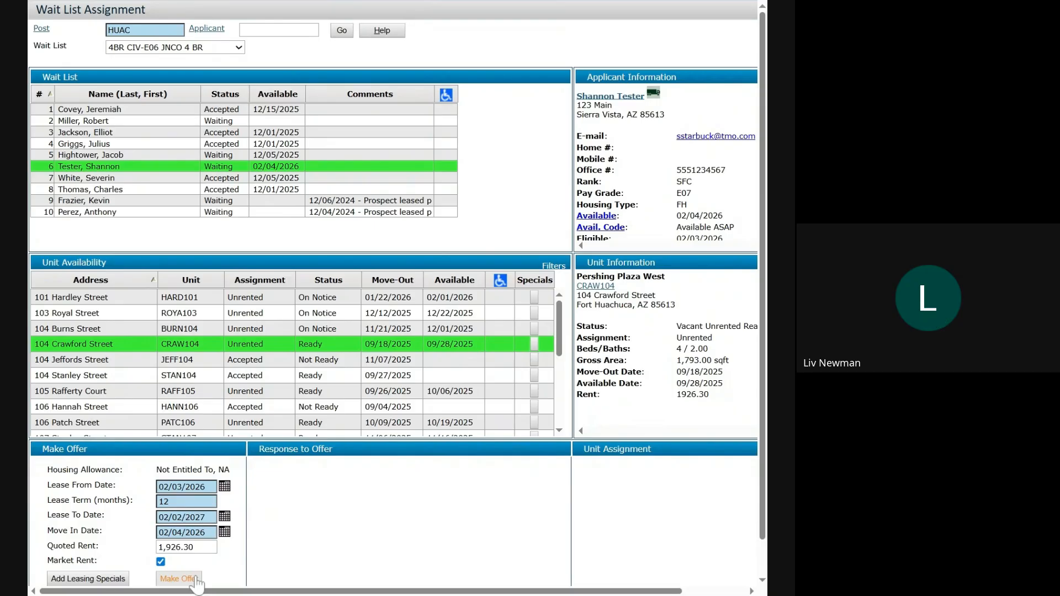
left_click(195, 580)
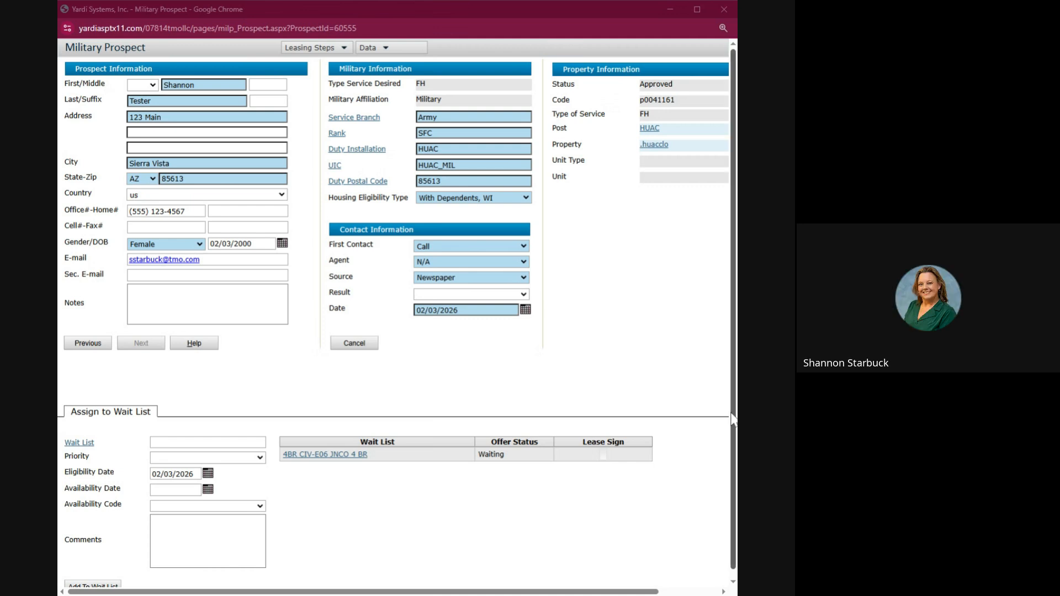
Switch housing eligibility to Not Entitled To, NA, then back to With Dependents, WI.
left_click(525, 198)
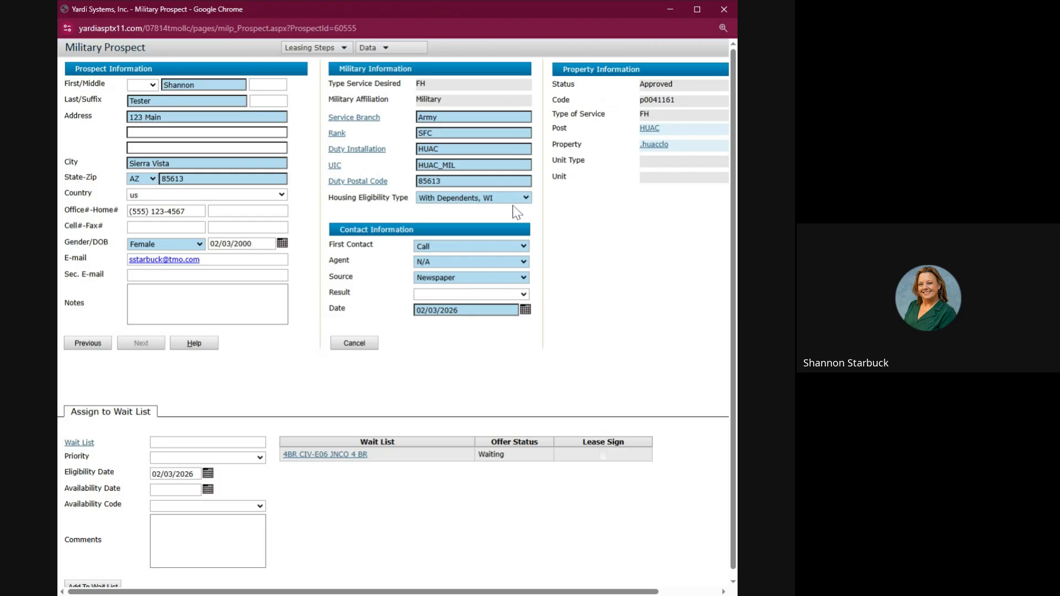
left_click(519, 212)
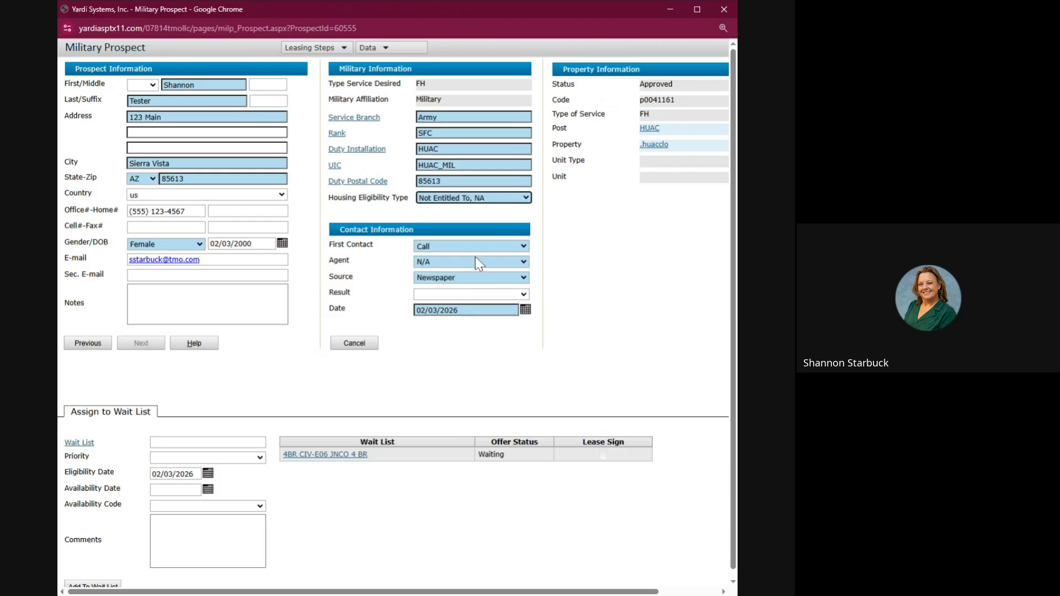
left_click(511, 223)
Jump to the Guest Card step, then to the Application Form step, from the Leasing Steps list.
left_click(323, 48)
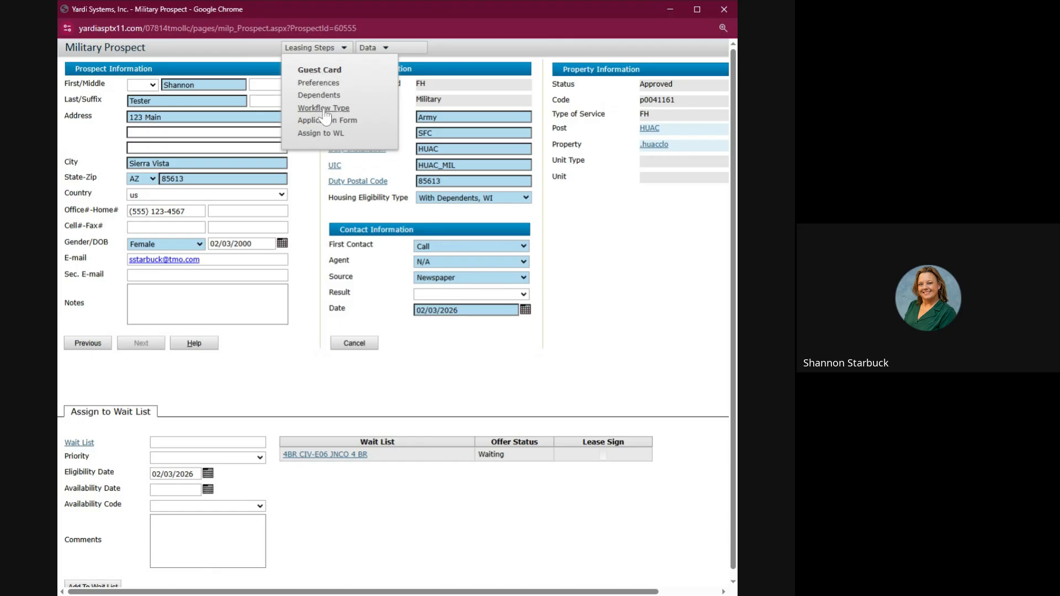
left_click(329, 74)
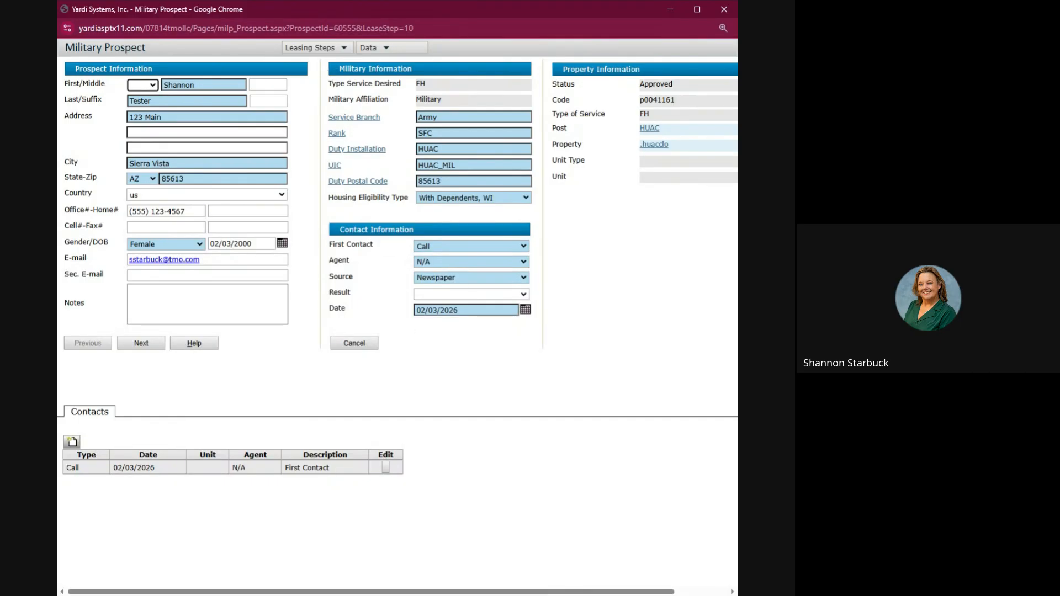
left_click(325, 49)
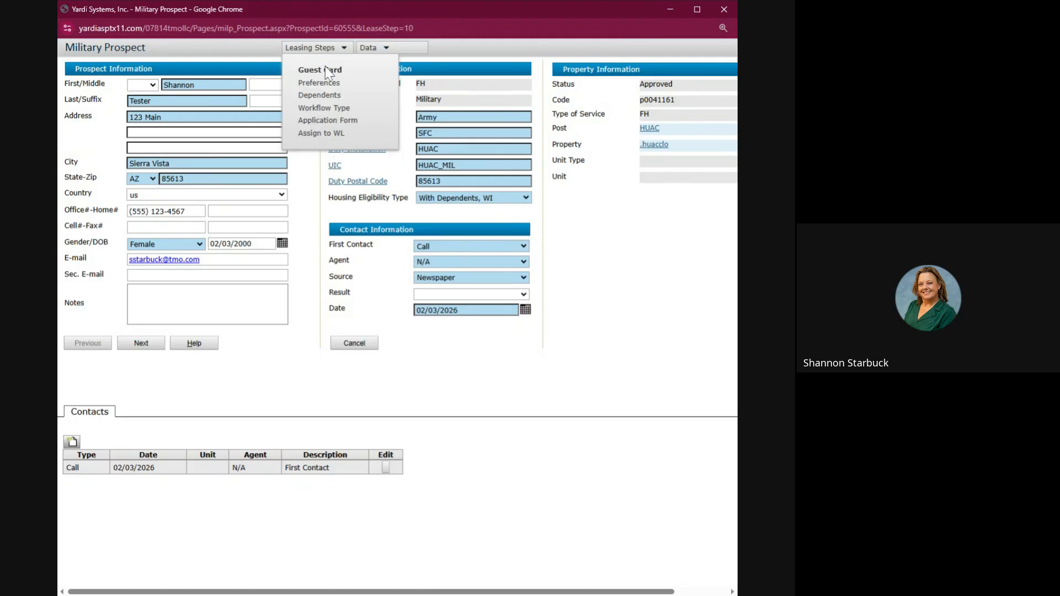
left_click(326, 124)
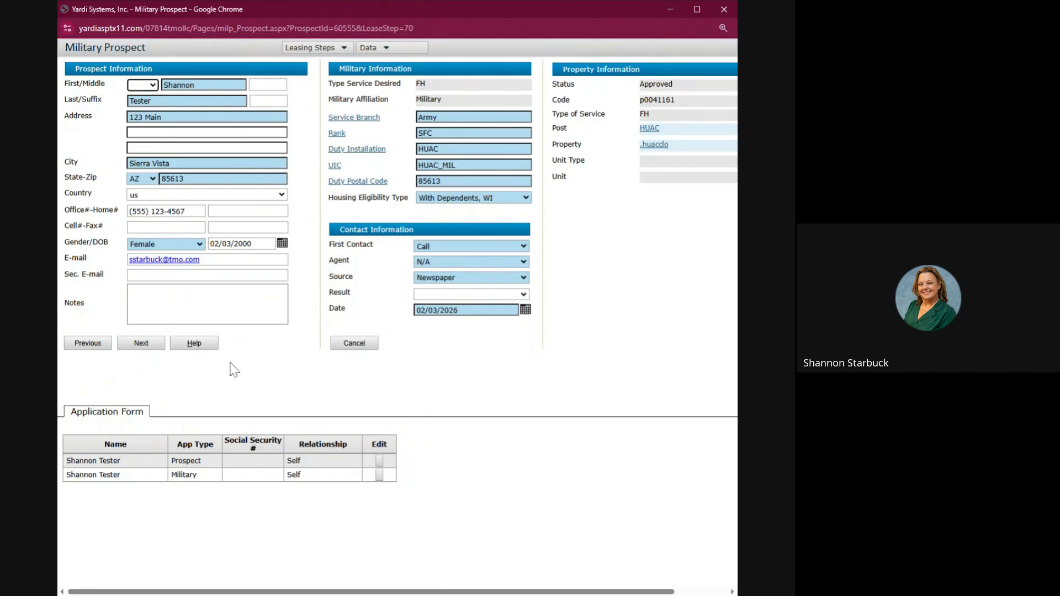
Step back from Select Workflow to the Guest Card contacts, then forward again to Application Form.
left_click(87, 343)
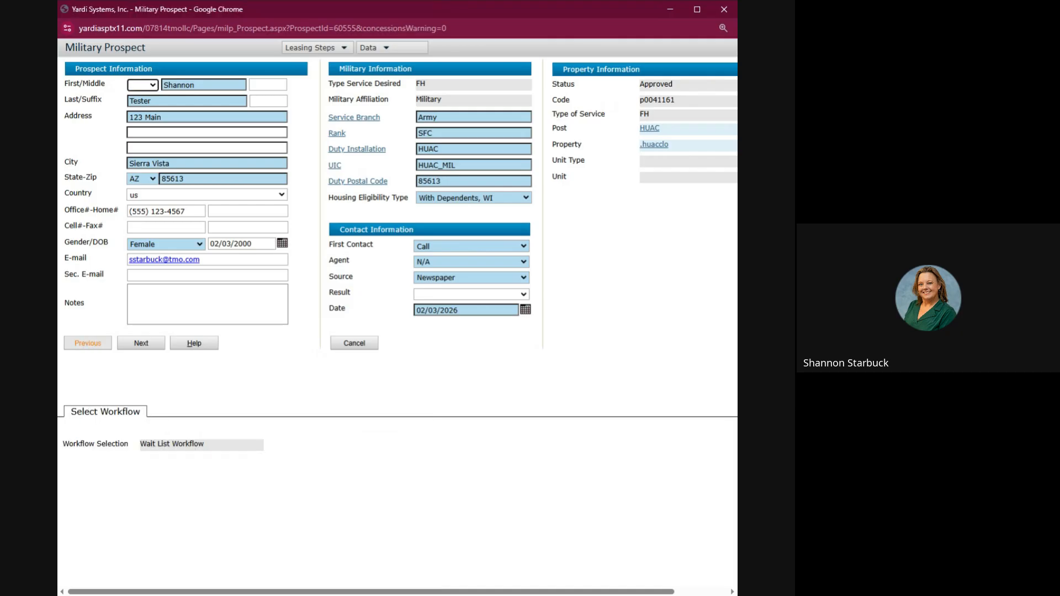
left_click(95, 346)
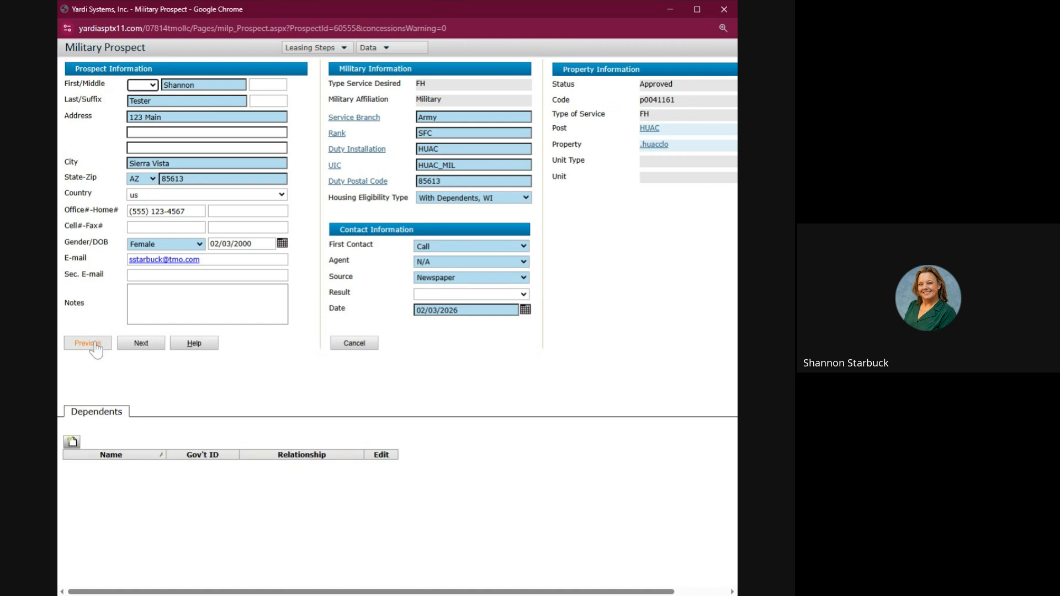
left_click(93, 346)
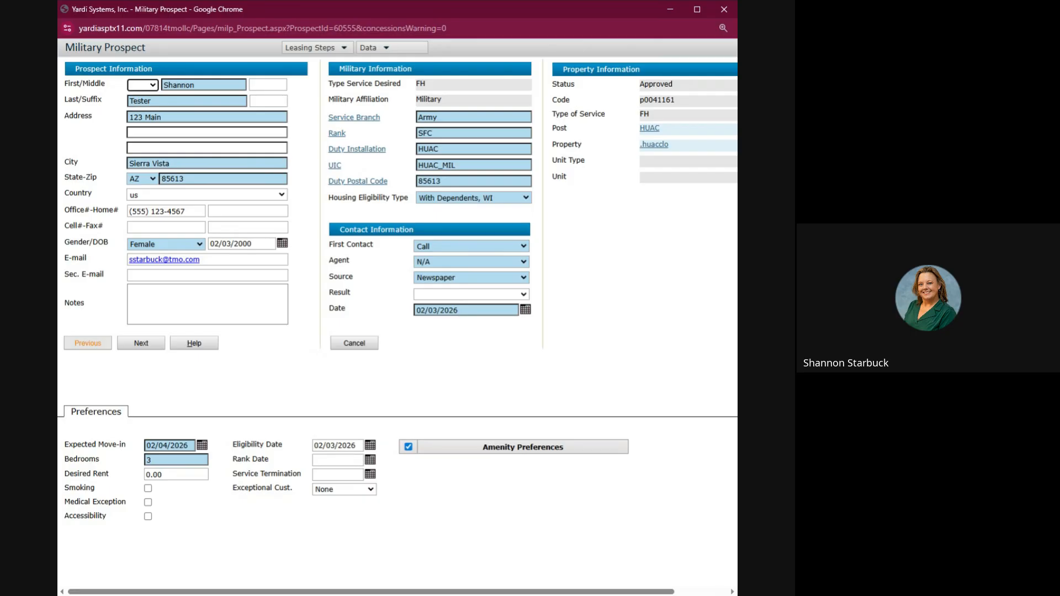
left_click(93, 346)
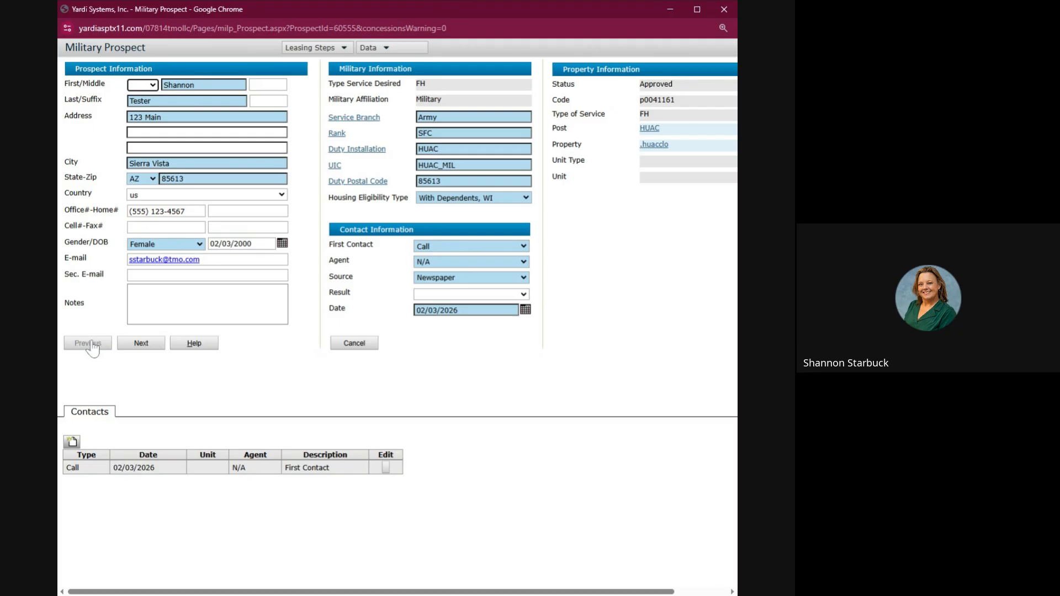
left_click(139, 345)
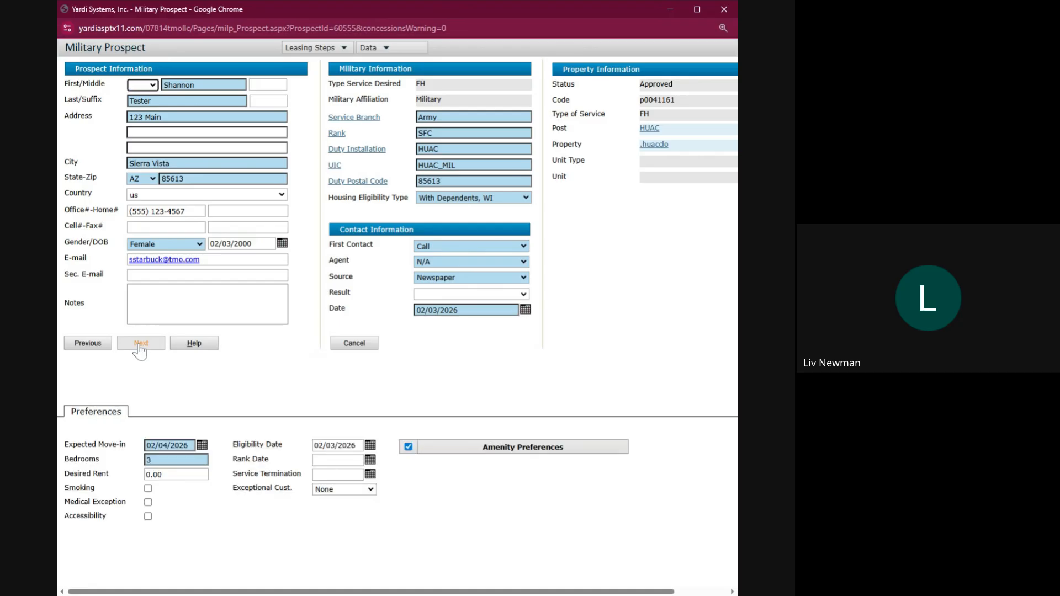
left_click(139, 344)
left_click(140, 345)
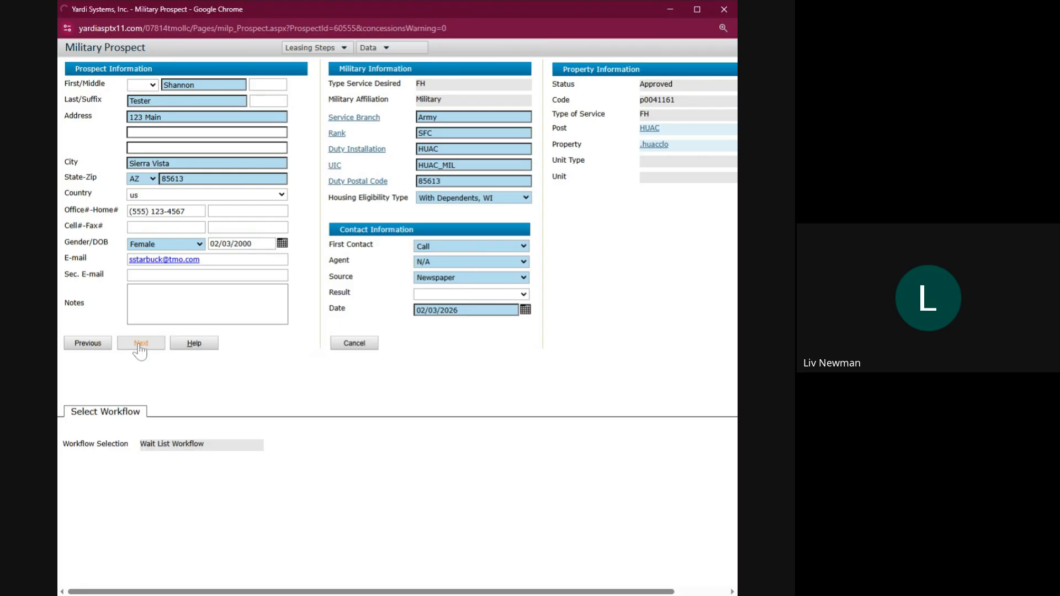
left_click(140, 345)
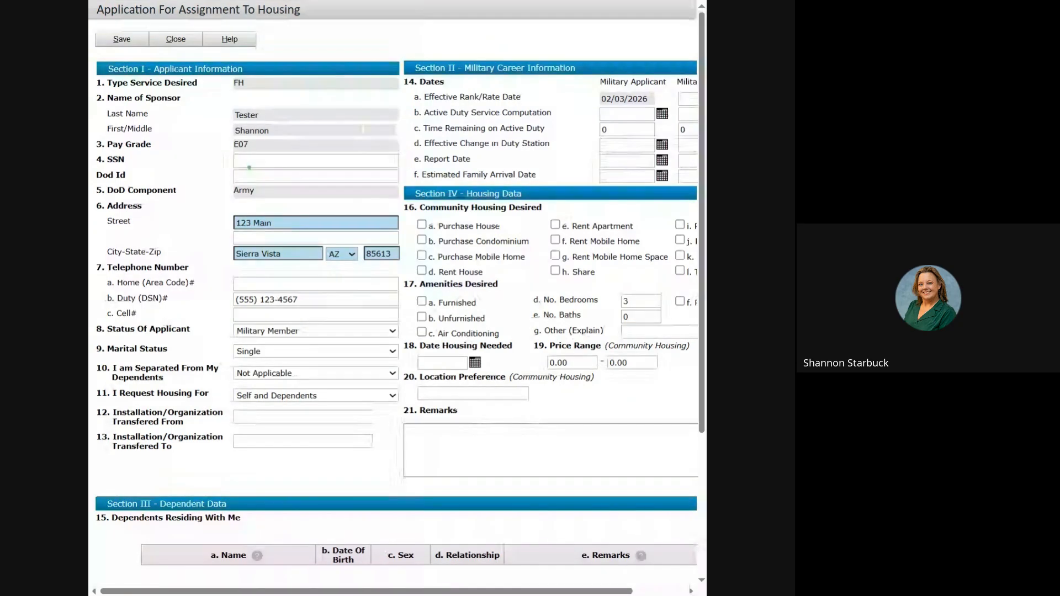
Enter the applicant's SSN in the housing assignment application and save it.
left_click(249, 162)
type("123456789")
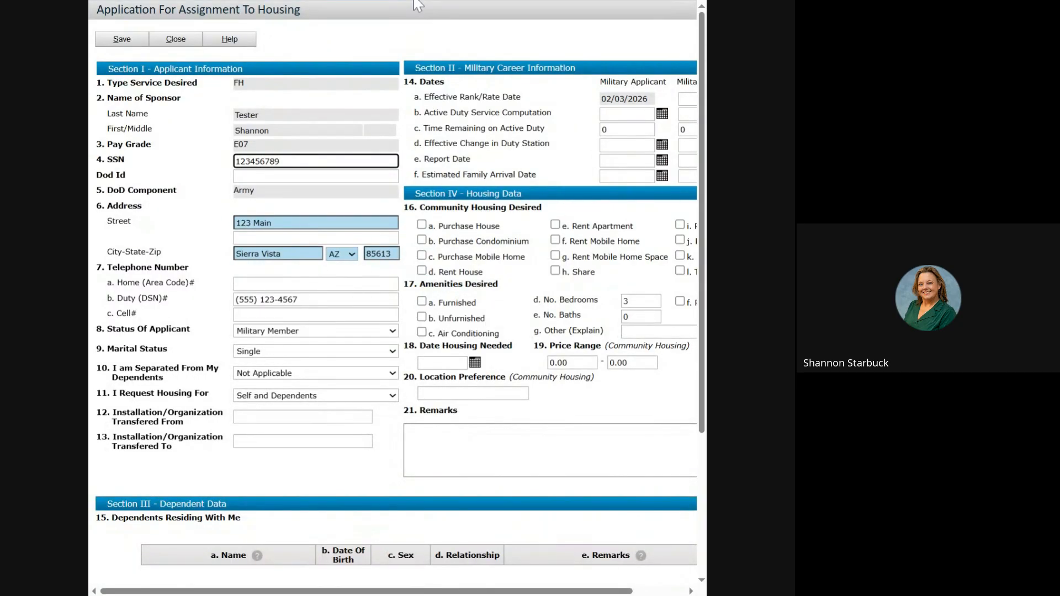
key("Tab")
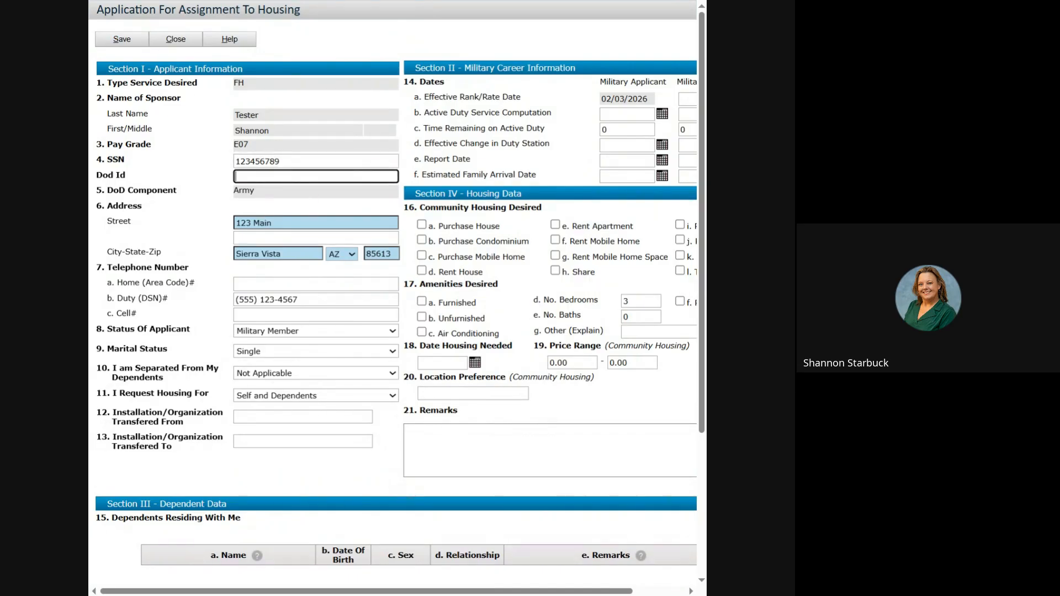
left_click(123, 40)
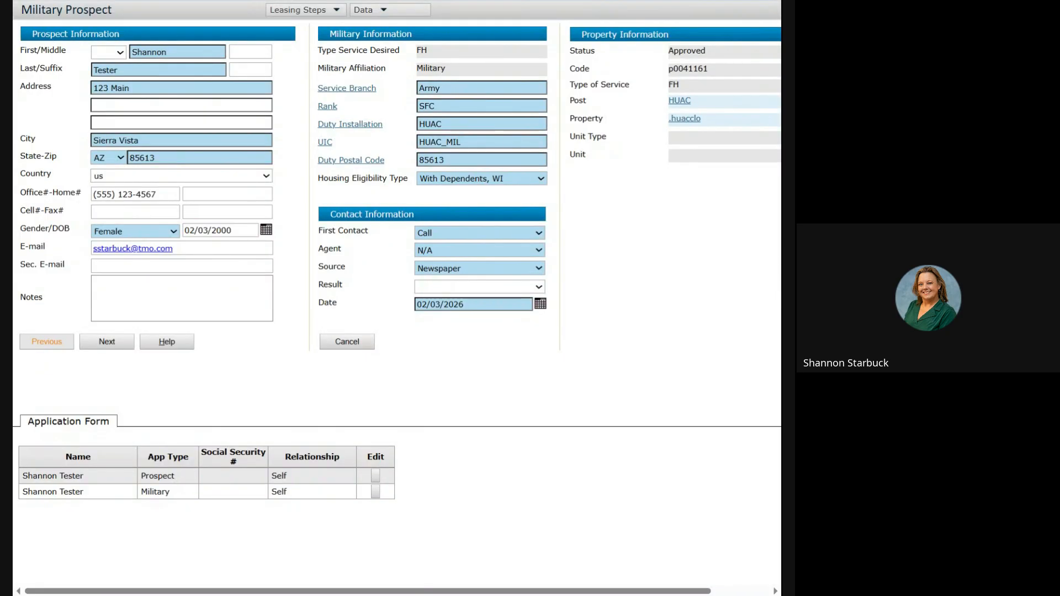
Advance through Select Workflow and Application Form to Assign to Wait List, then open the 4BR CIV-E06 JNCO 4 BR list.
left_click(101, 347)
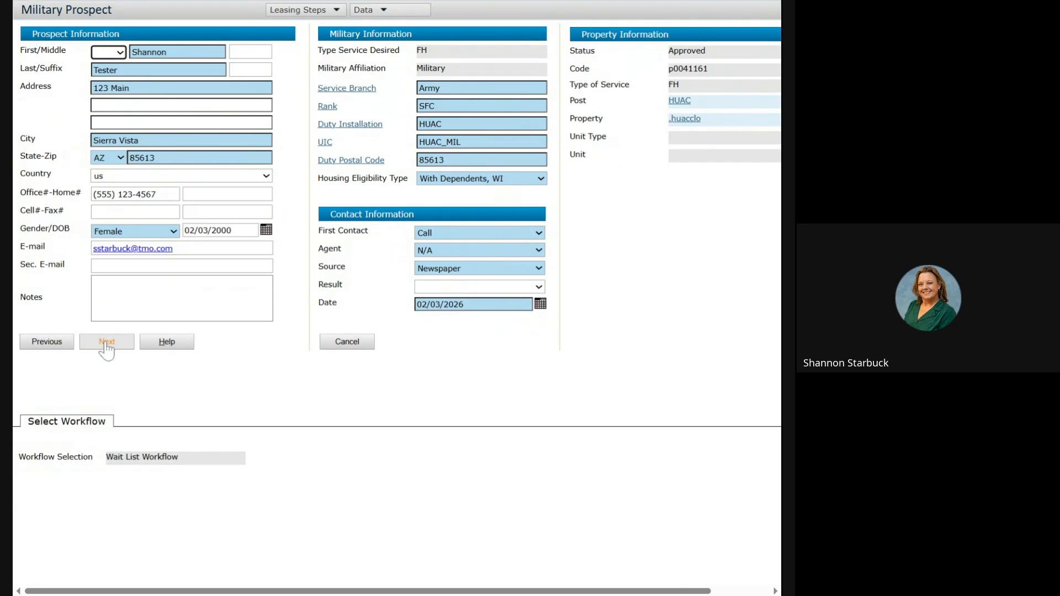
left_click(107, 345)
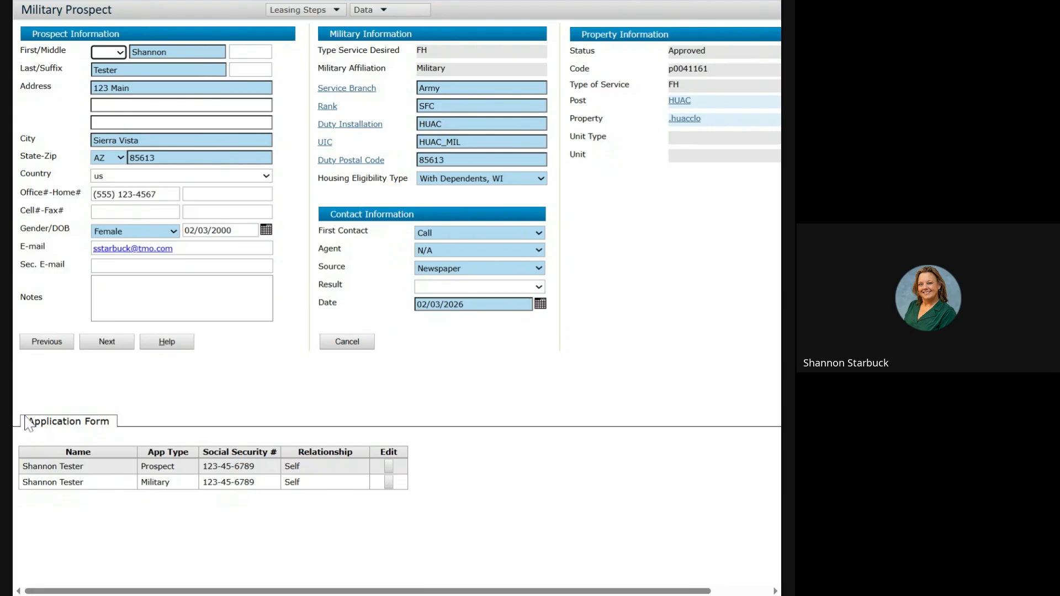
left_click(102, 346)
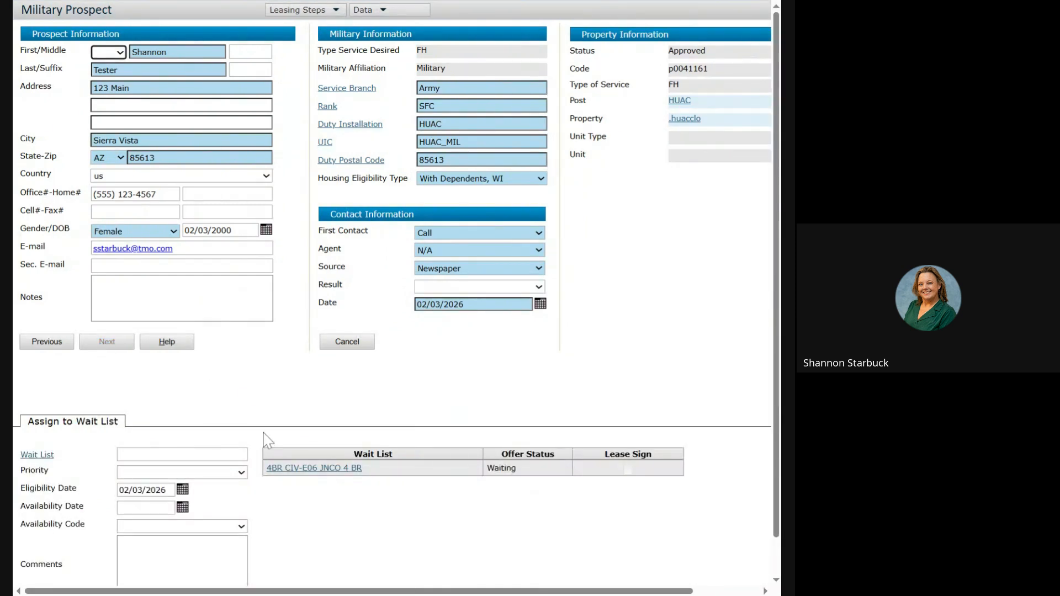
left_click(296, 467)
left_click(302, 469)
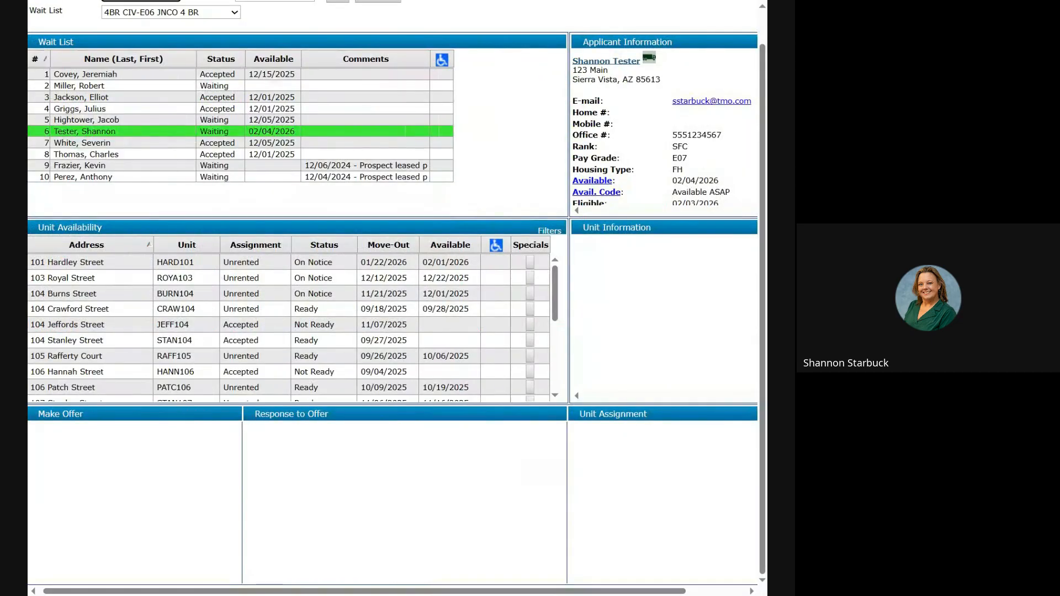
Select CRAW104, enter a 12-month term so the end date calculates, and make the offer.
left_click(107, 310)
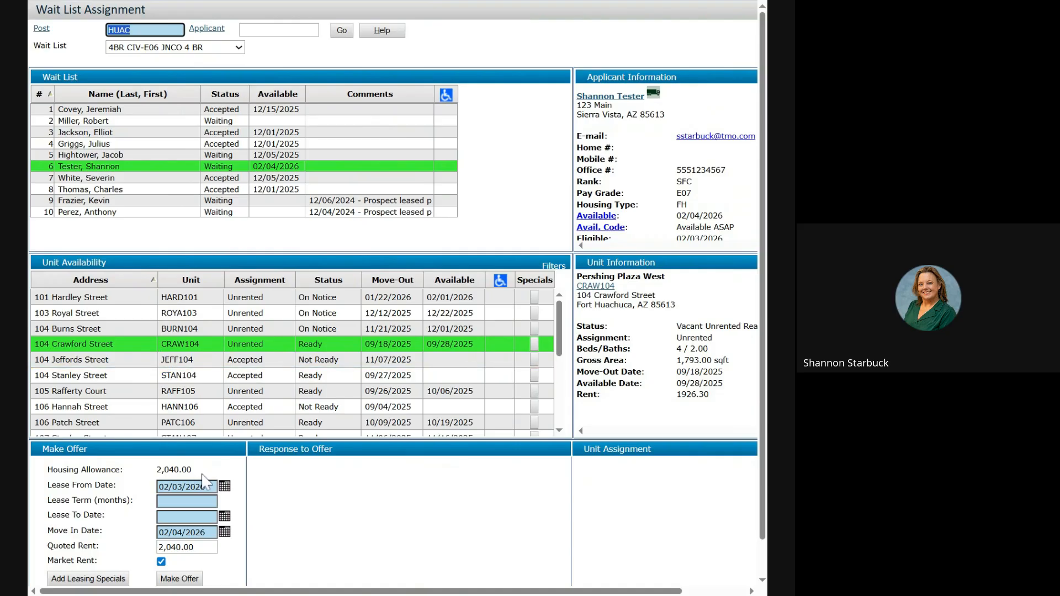
left_click(187, 501)
type("12")
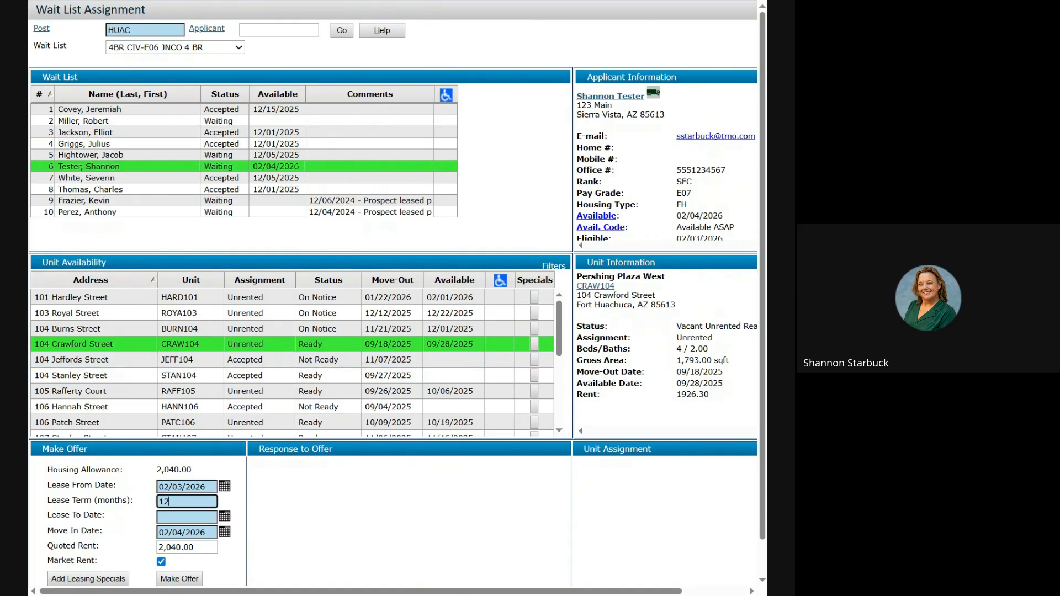
key("Tab")
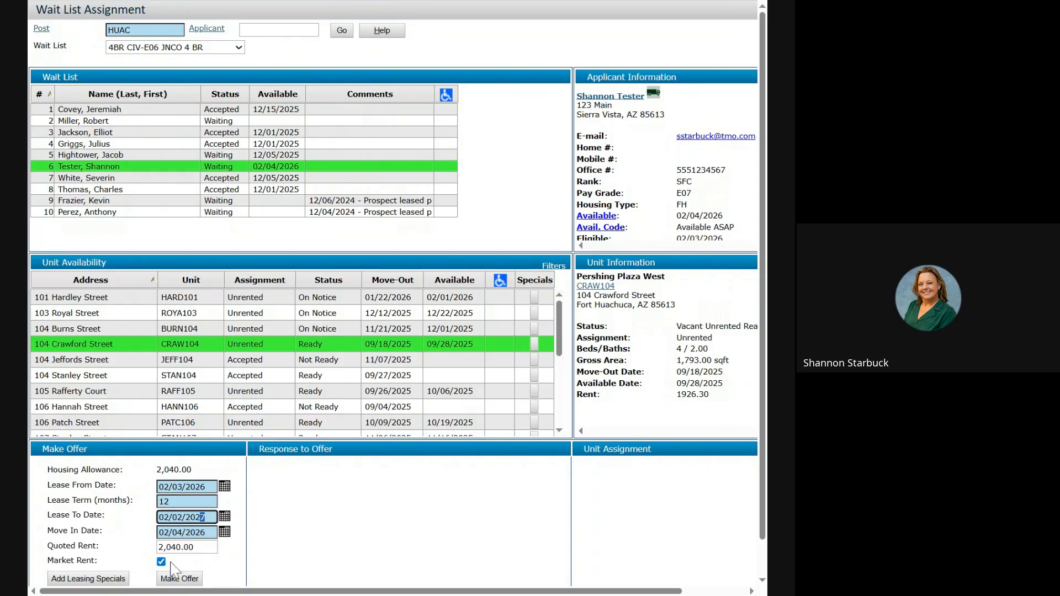
left_click(172, 580)
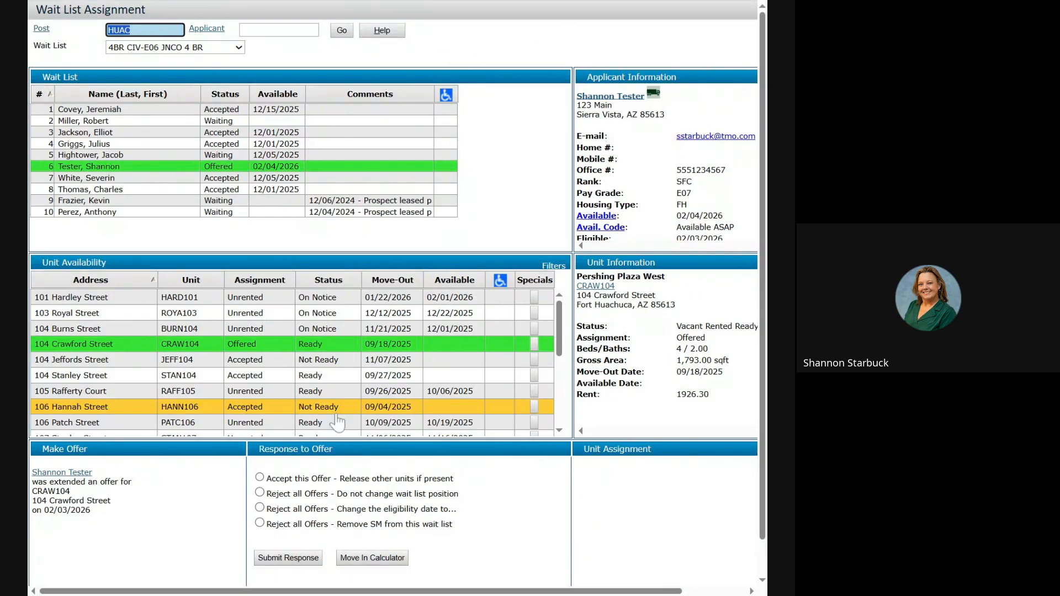
Accept the CRAW104 offer, save the move-in calculation, and confirm past the already-housed warning.
left_click(260, 479)
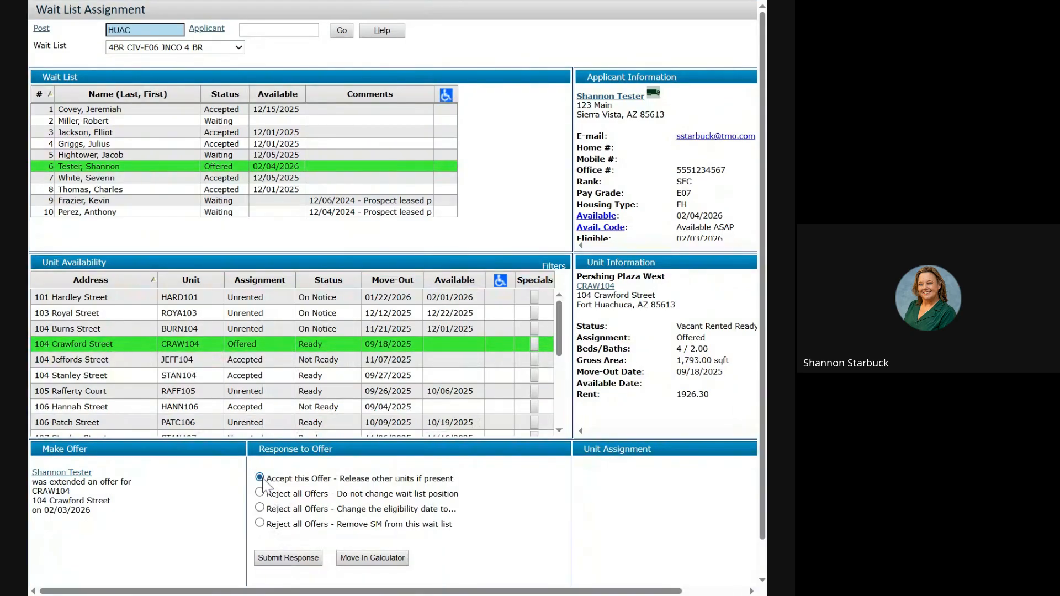
left_click(372, 559)
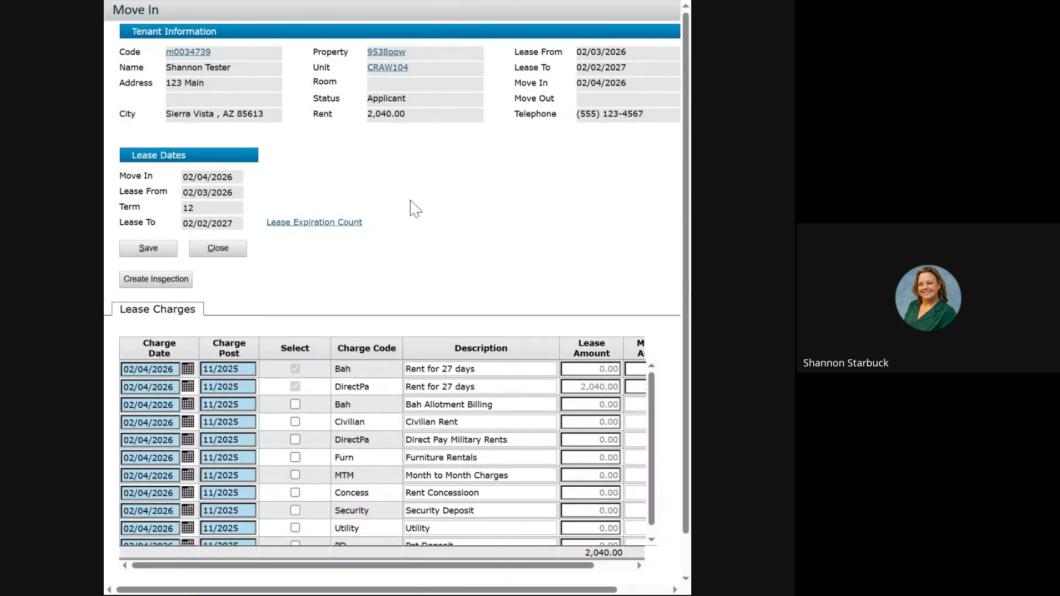
left_click(148, 250)
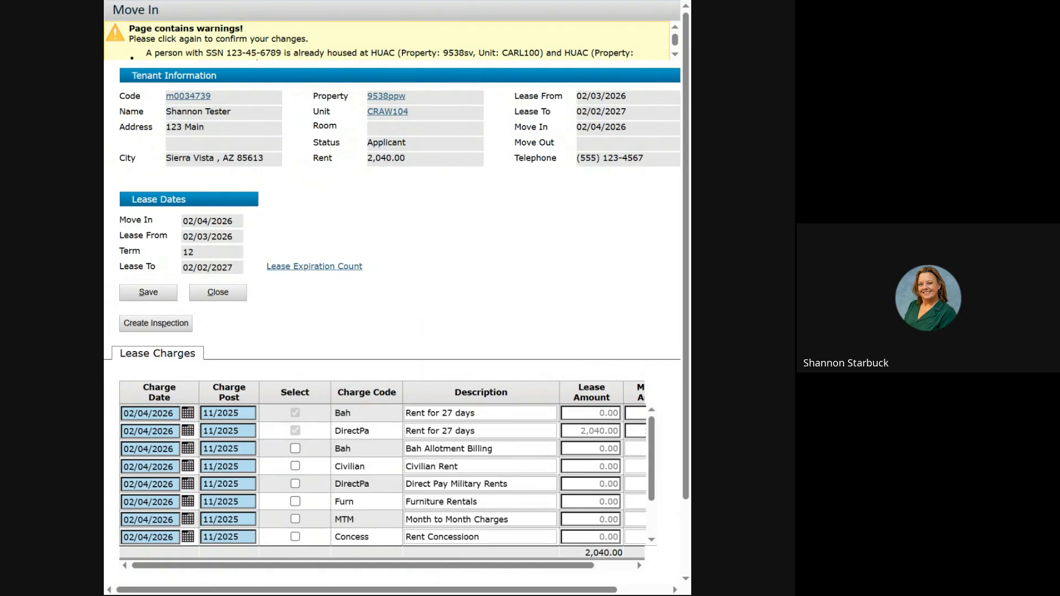
double_click(411, 8)
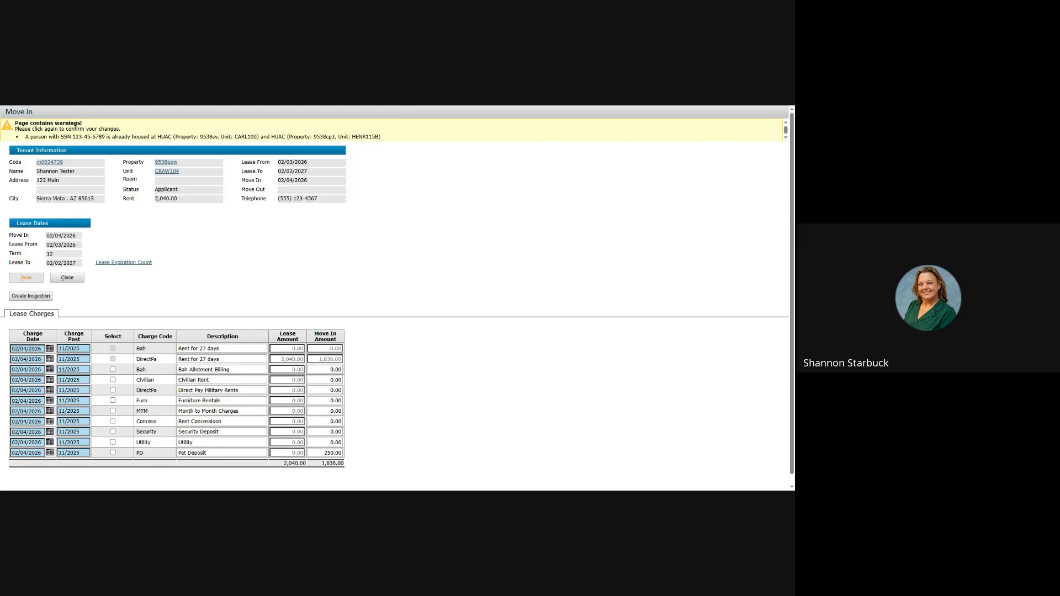
left_click(26, 278)
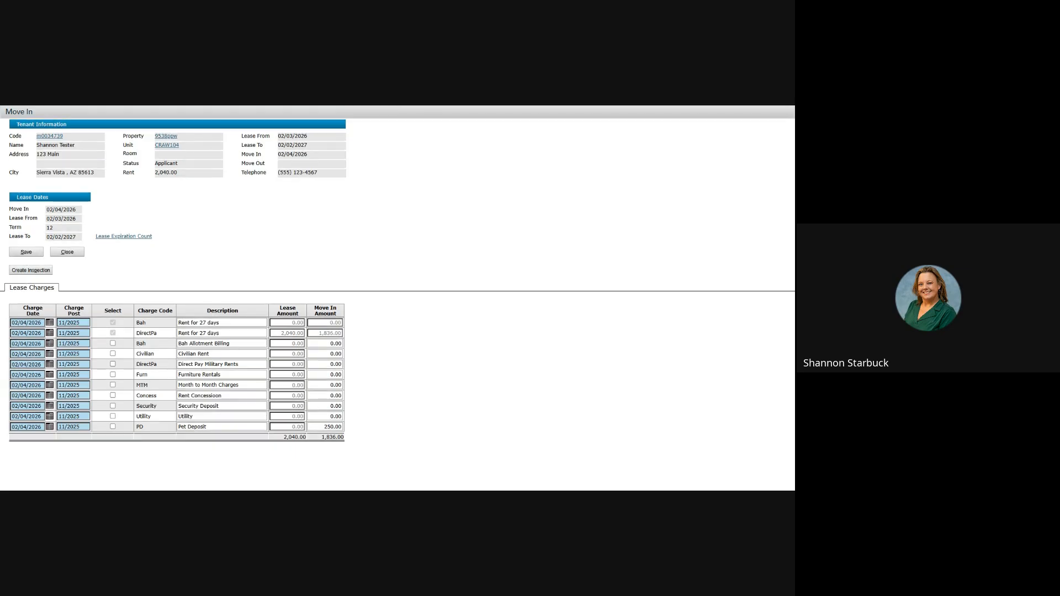
Close the Move In window to return to the CARL100 record showing the move-in was posted.
left_click(65, 258)
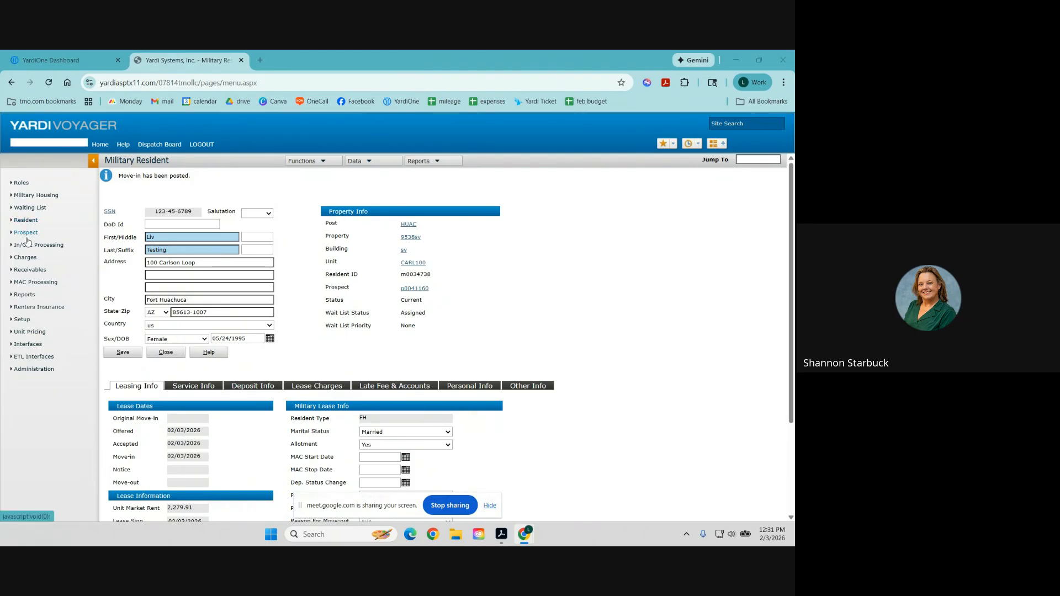
Look up the CRAW104 applicant in Review Resident by replacing the resident code with the suggested one.
mouse_move(25, 220)
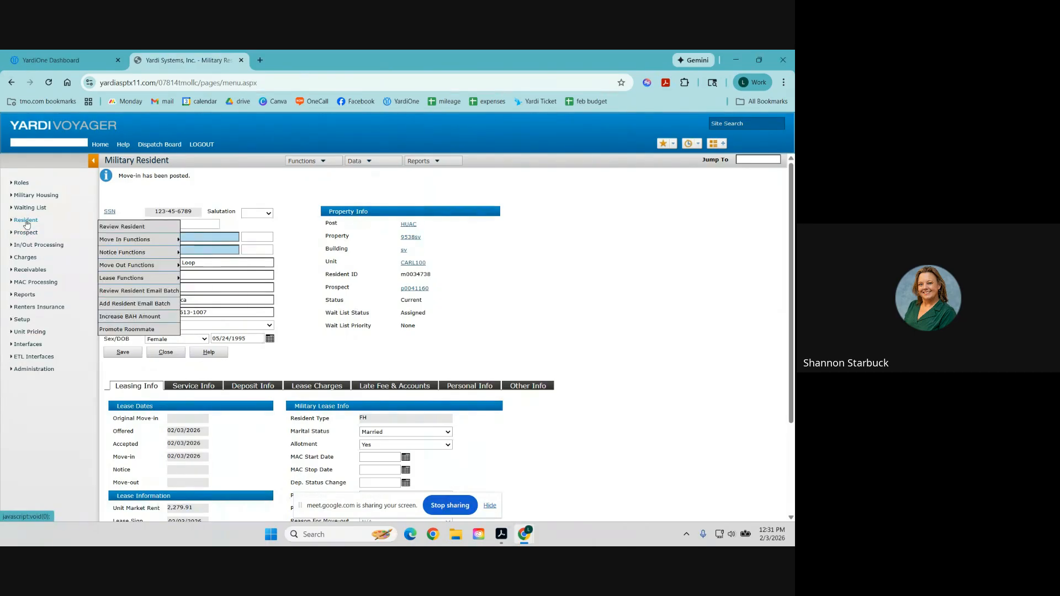
left_click(123, 230)
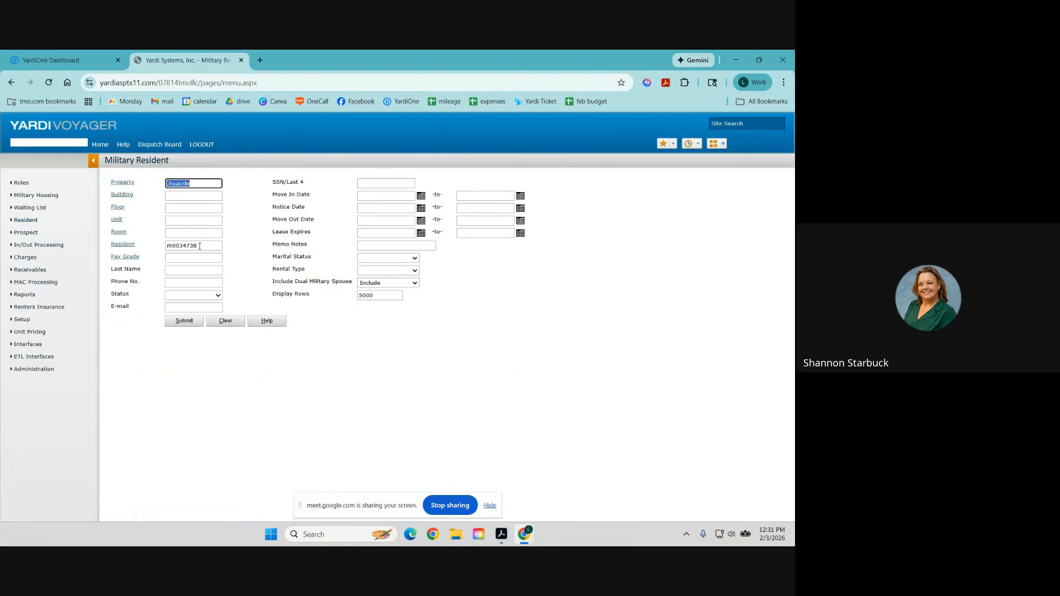
left_click_drag(176, 247, 118, 250)
double_click(175, 248)
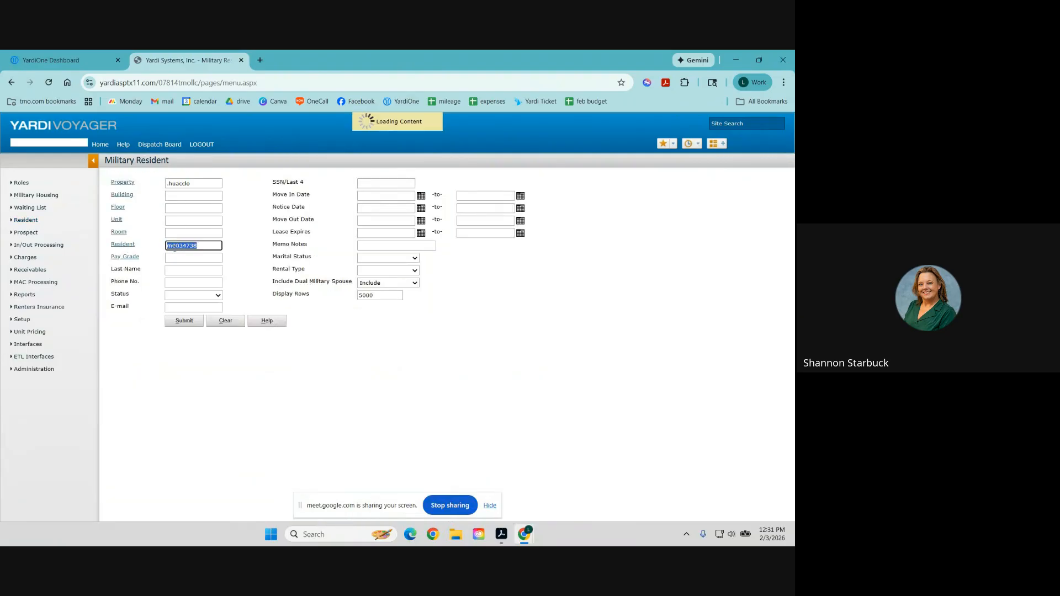
type("shannon")
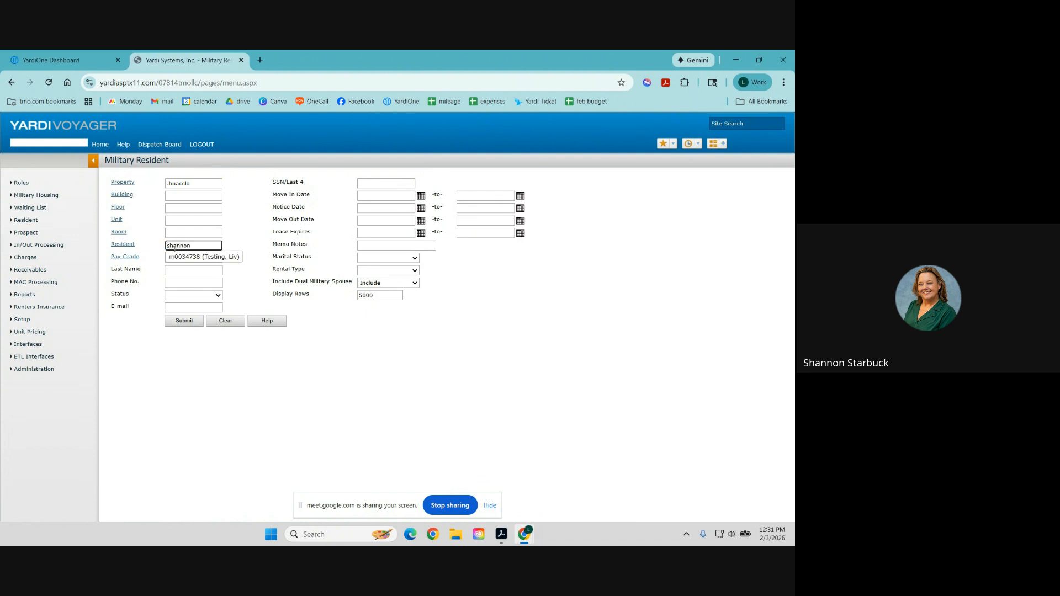
left_click(195, 268)
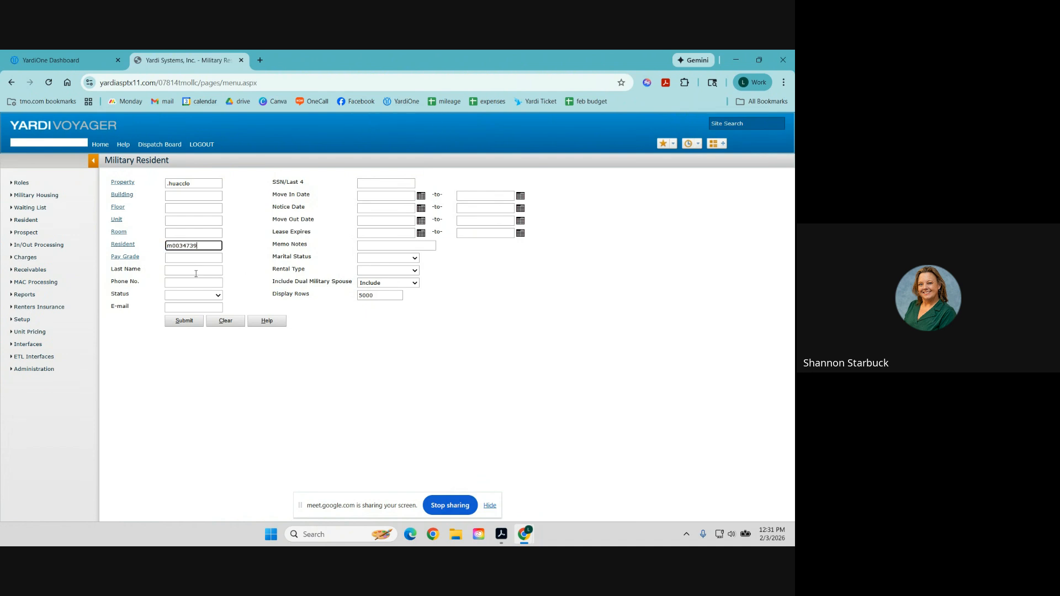
left_click(184, 322)
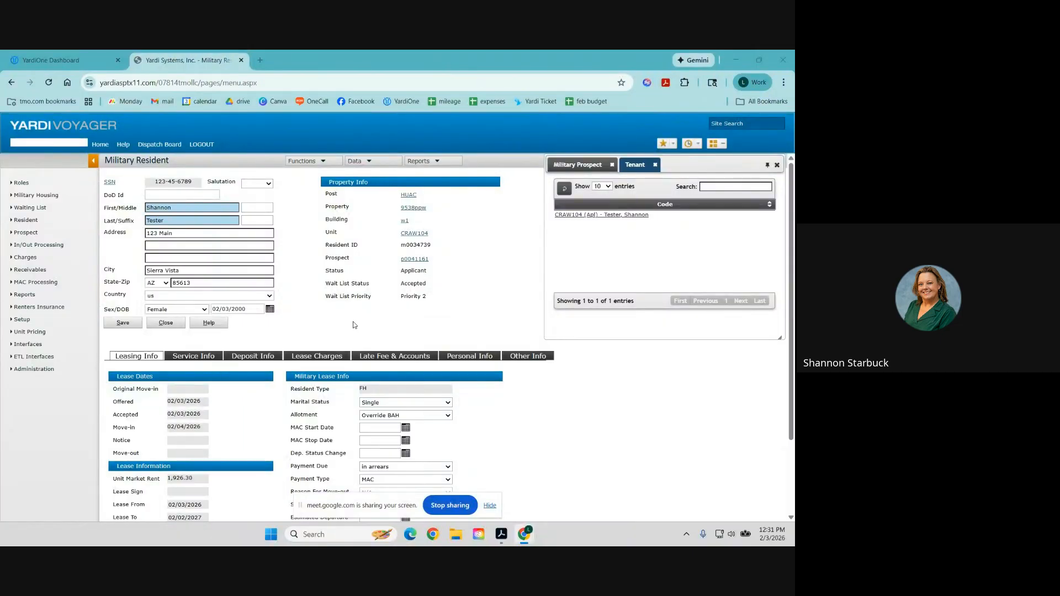
Review the Service Info tab showing Army, SFC E07, With Dependents, WI, and Housing Allowance, HA.
left_click(194, 358)
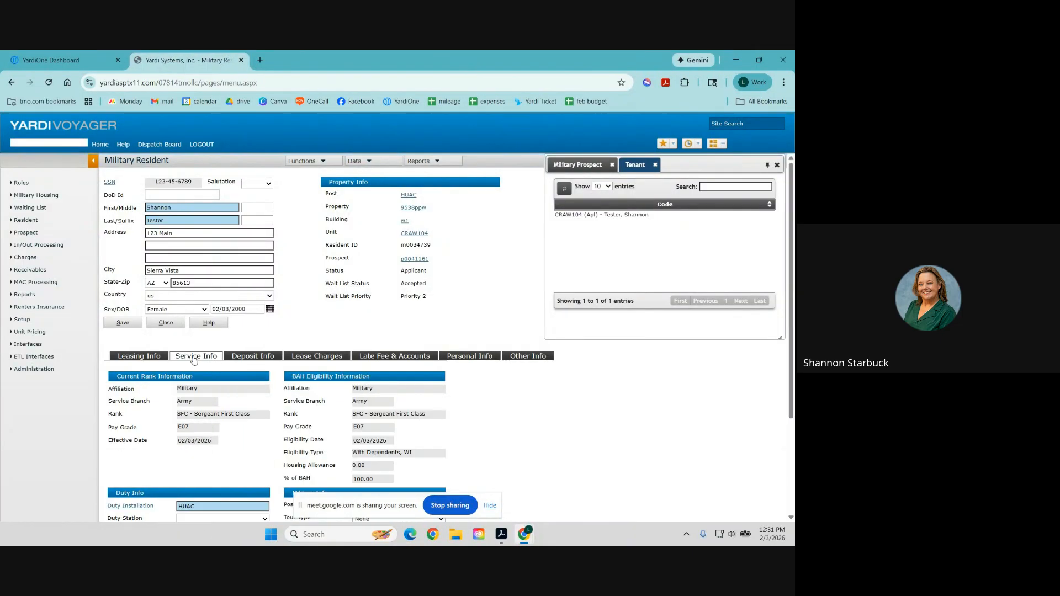
scroll(193, 360, "down", 2)
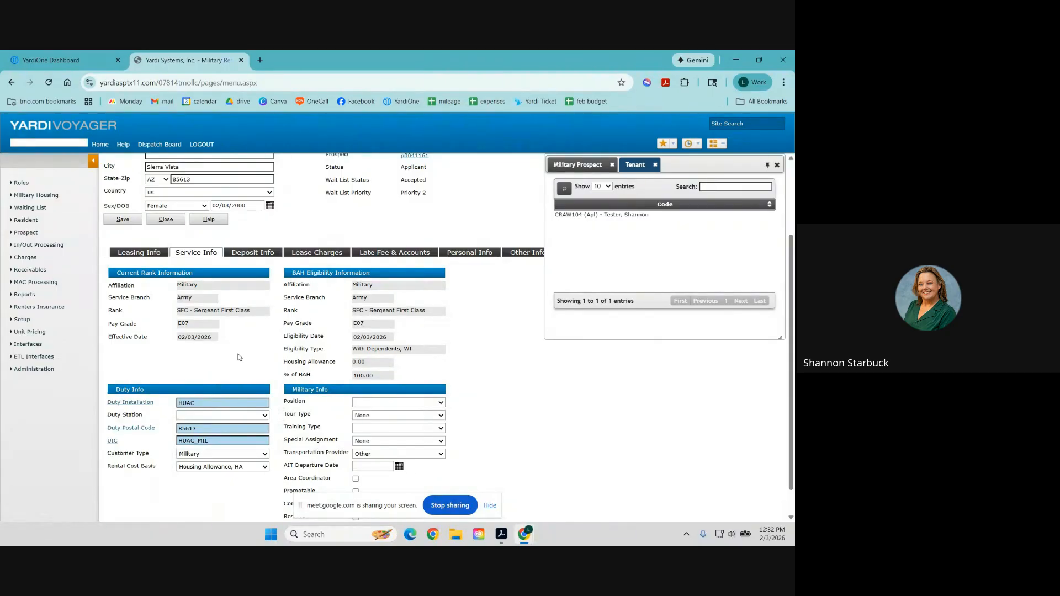
scroll(238, 357, "down", 1)
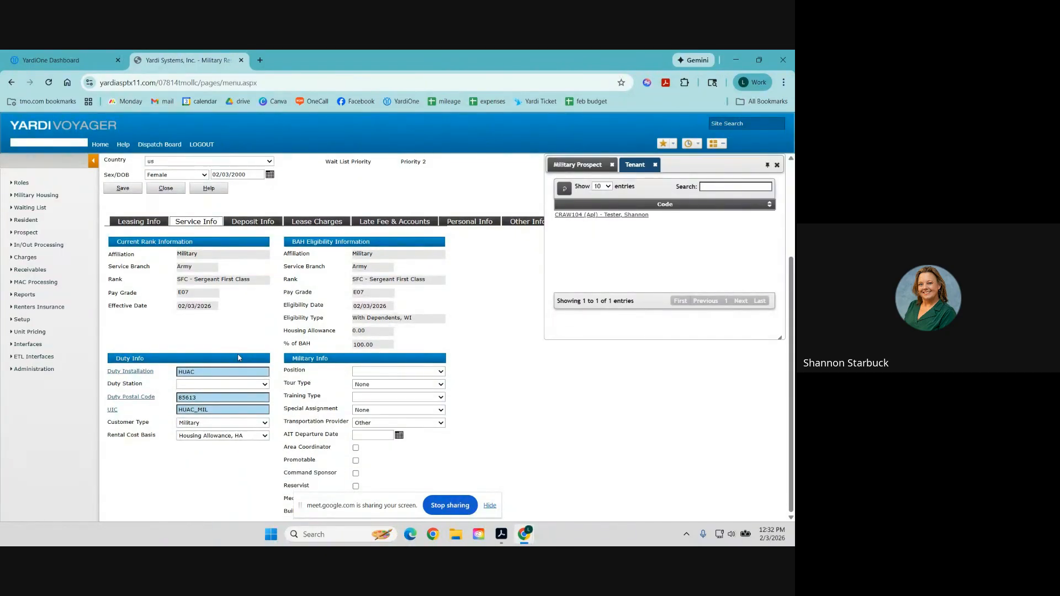
left_click(493, 504)
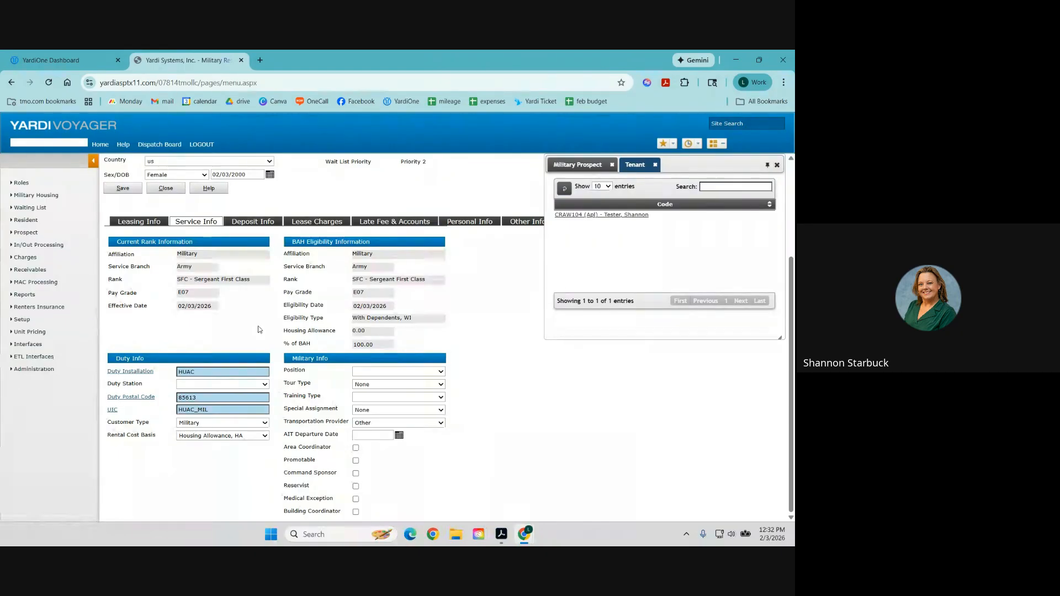
scroll(257, 364, "up", 2)
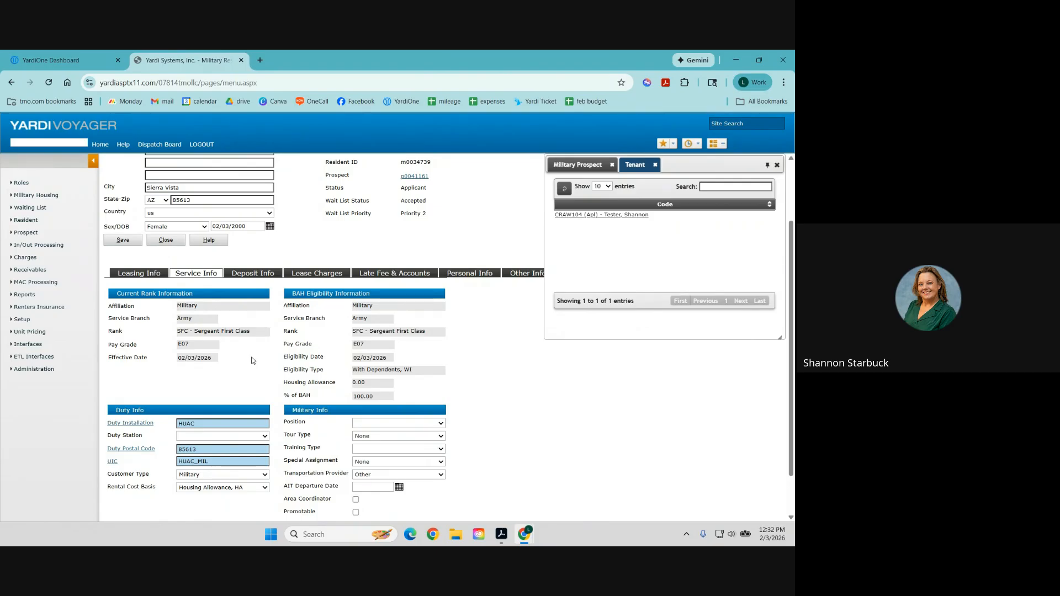
scroll(257, 356, "up", 3)
left_click(369, 161)
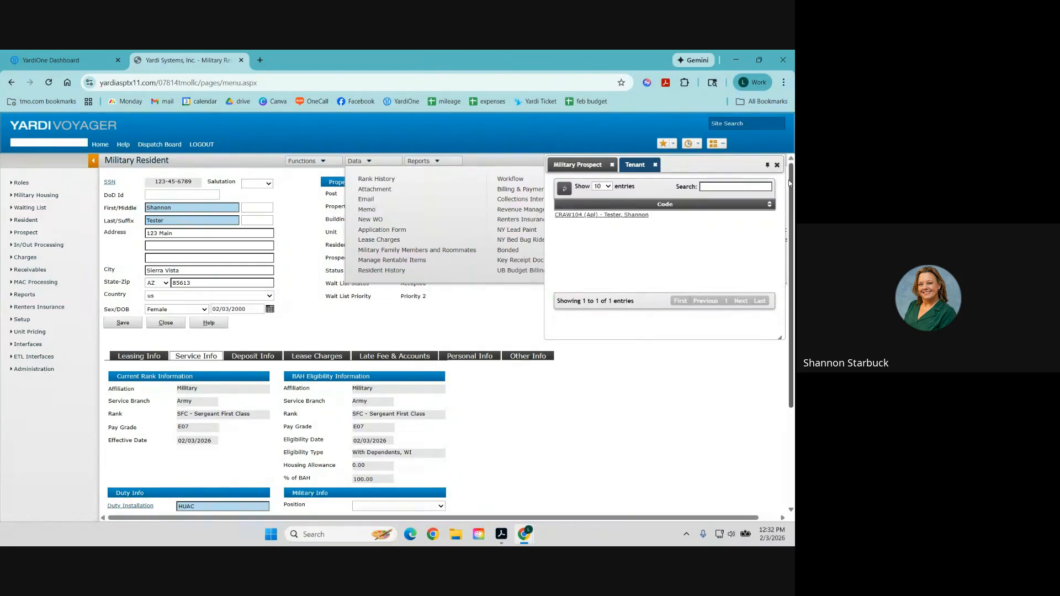
left_click(311, 163)
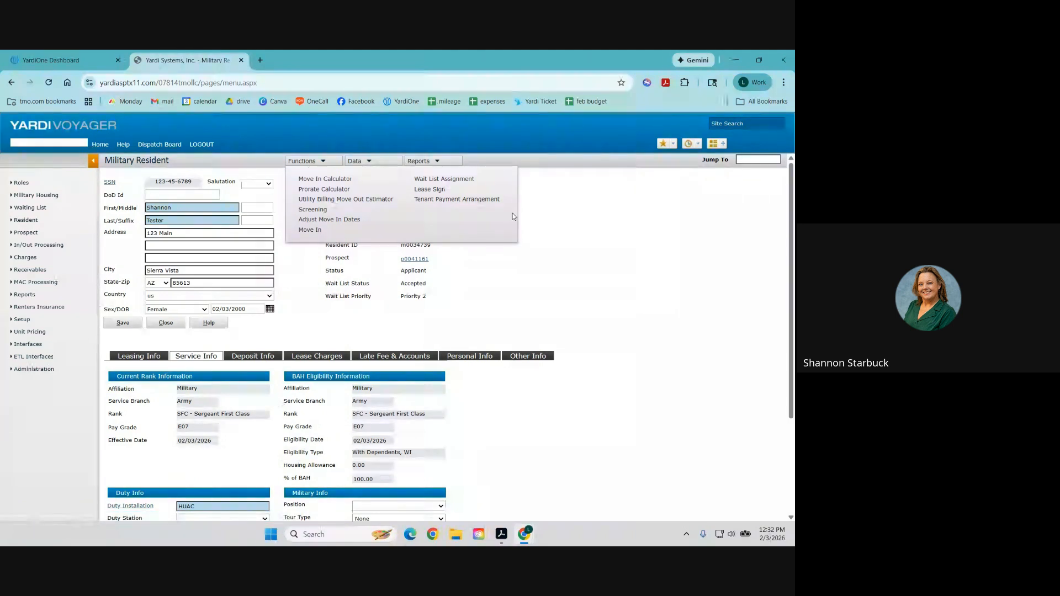
left_click(436, 161)
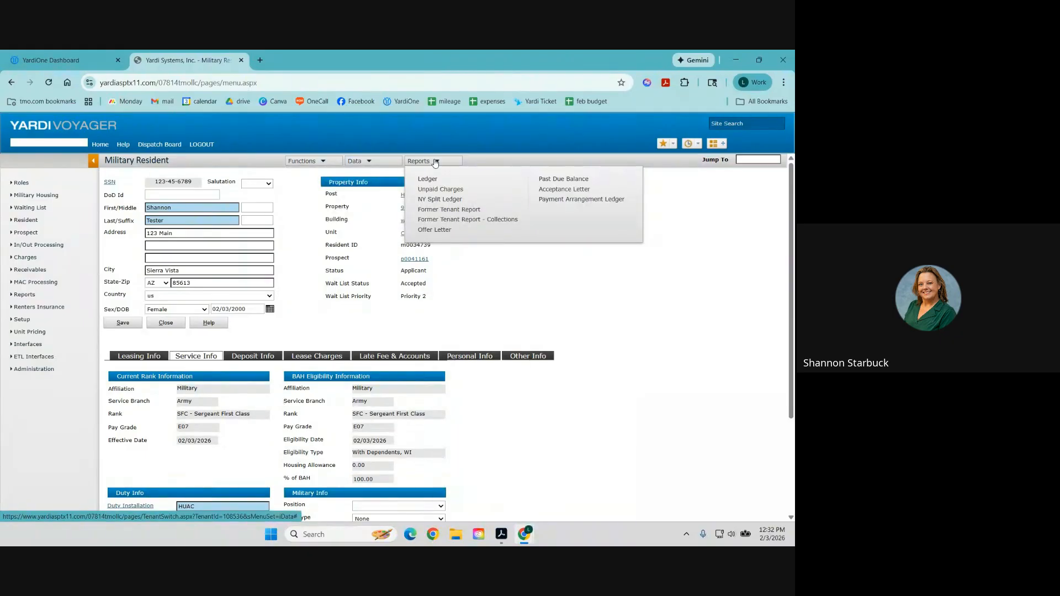
left_click(429, 182)
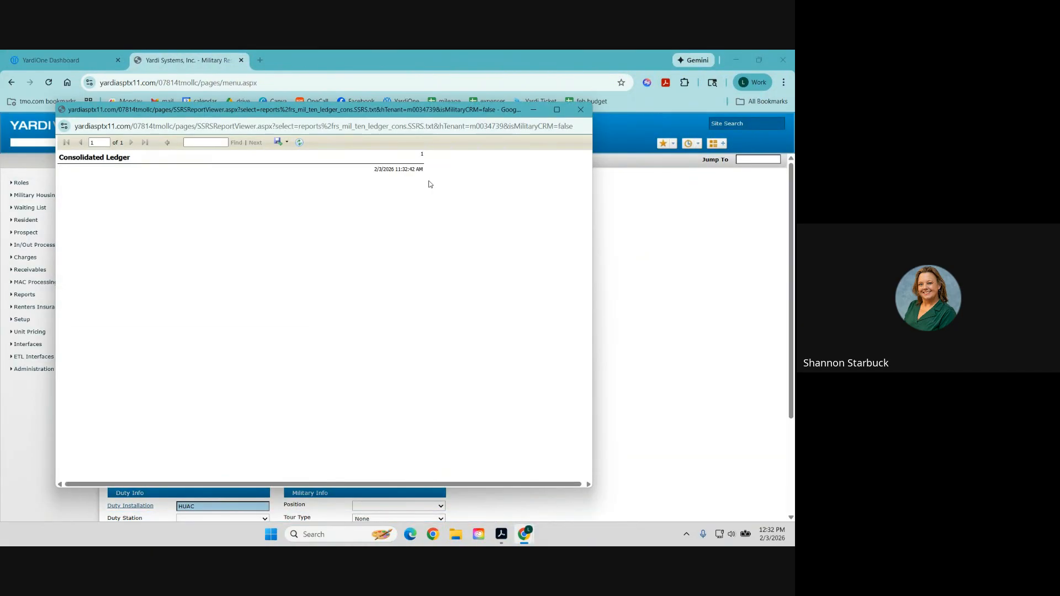
left_click(580, 110)
mouse_move(311, 162)
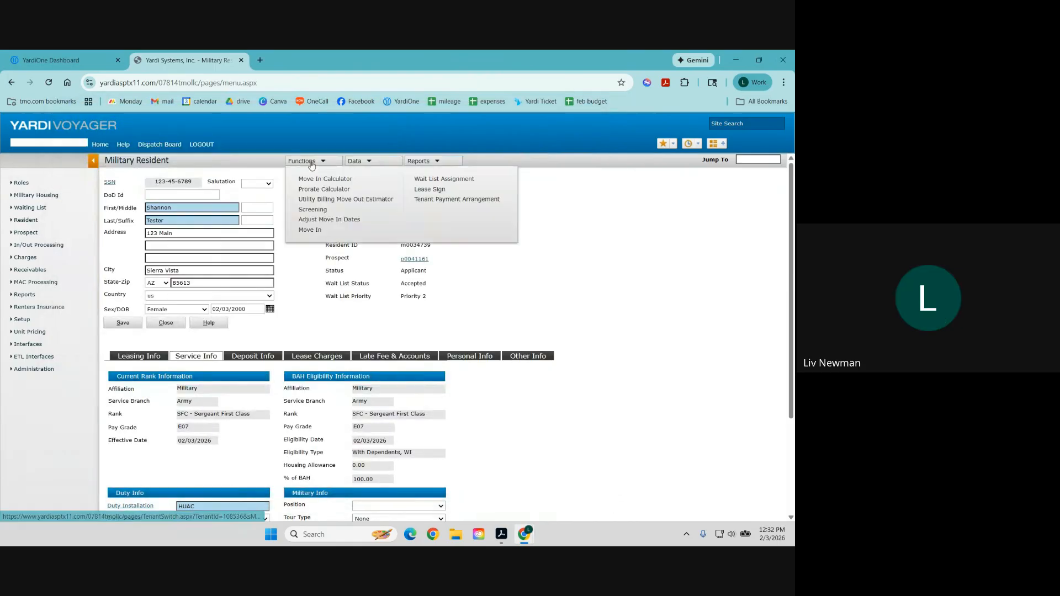
Record the applicant's lease as signed with an event date of 02/03/2026.
left_click(314, 229)
scroll(382, 495, "down", 2)
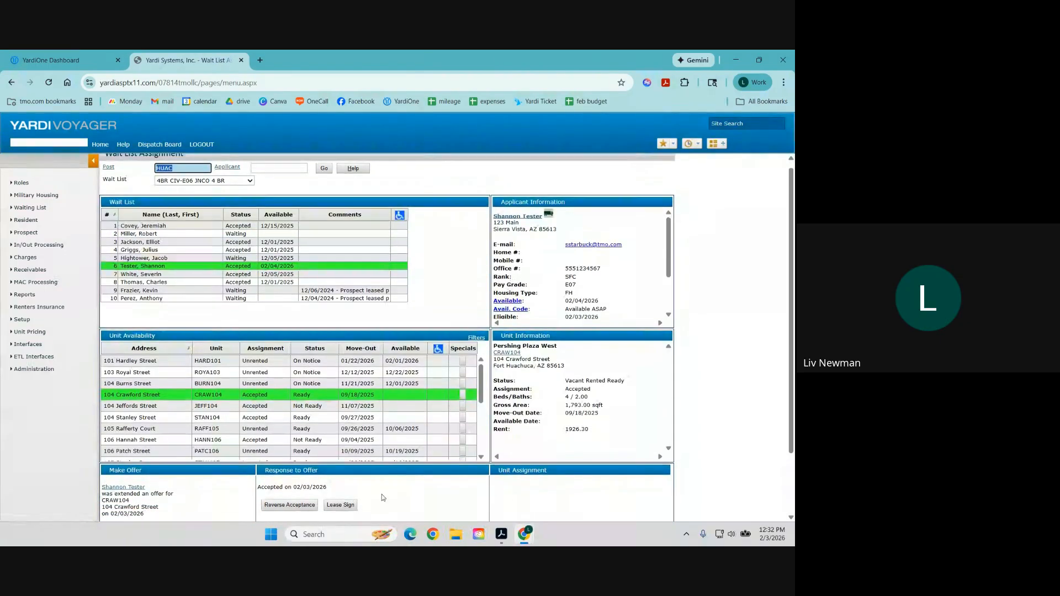
left_click(340, 431)
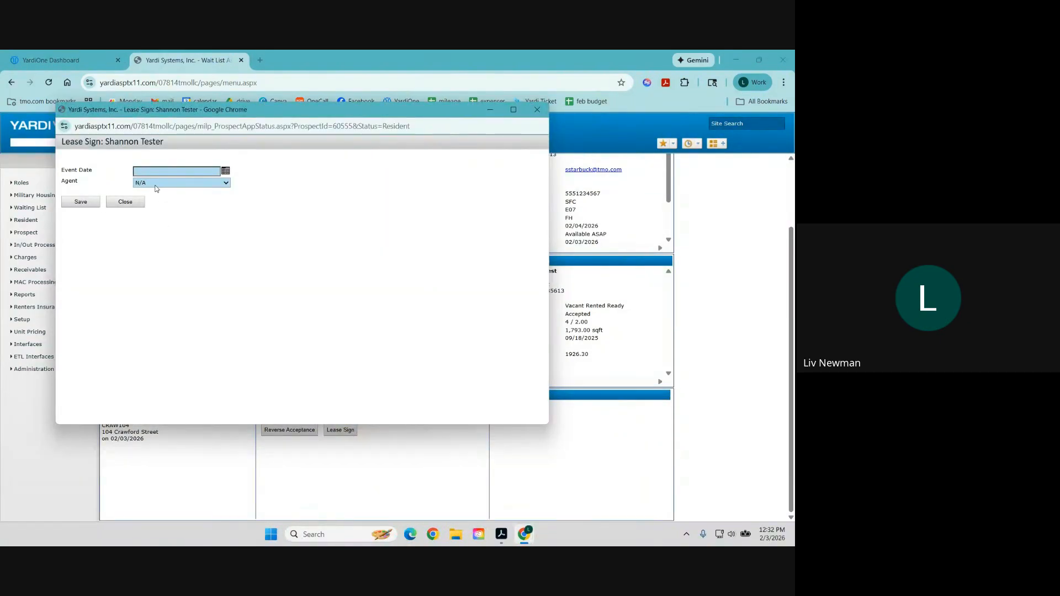
left_click(225, 171)
left_click(171, 210)
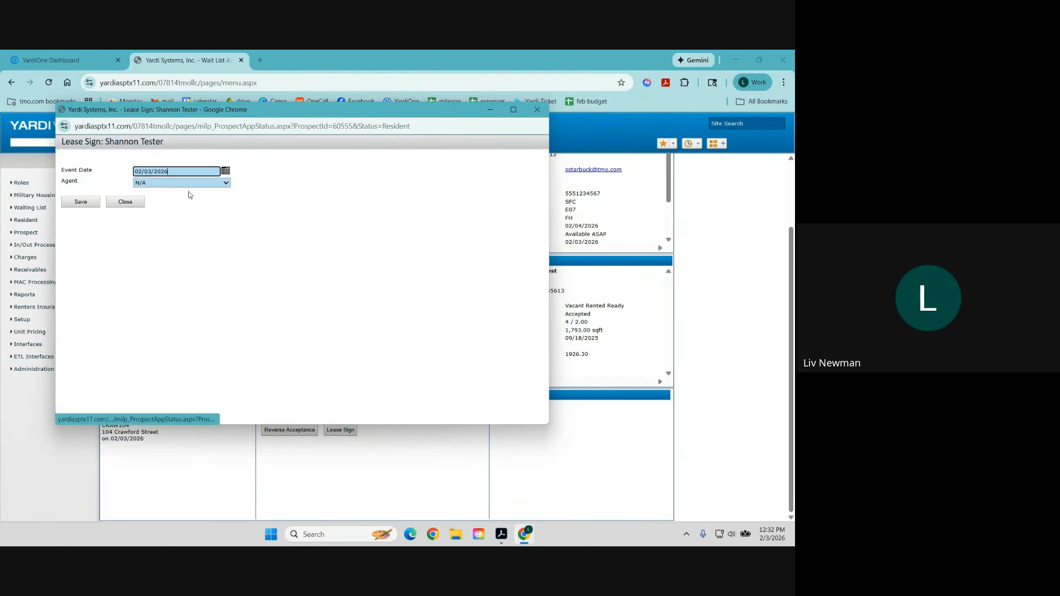
left_click(81, 202)
left_click(348, 188)
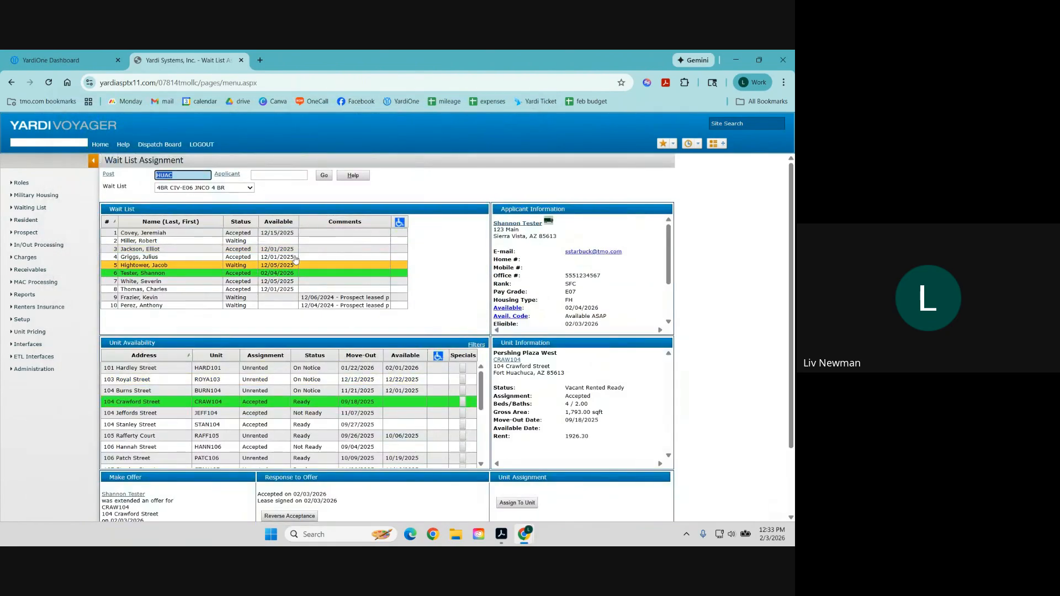
From the applicant's resident record, open the CRAW104 Move In page and post it.
left_click(506, 225)
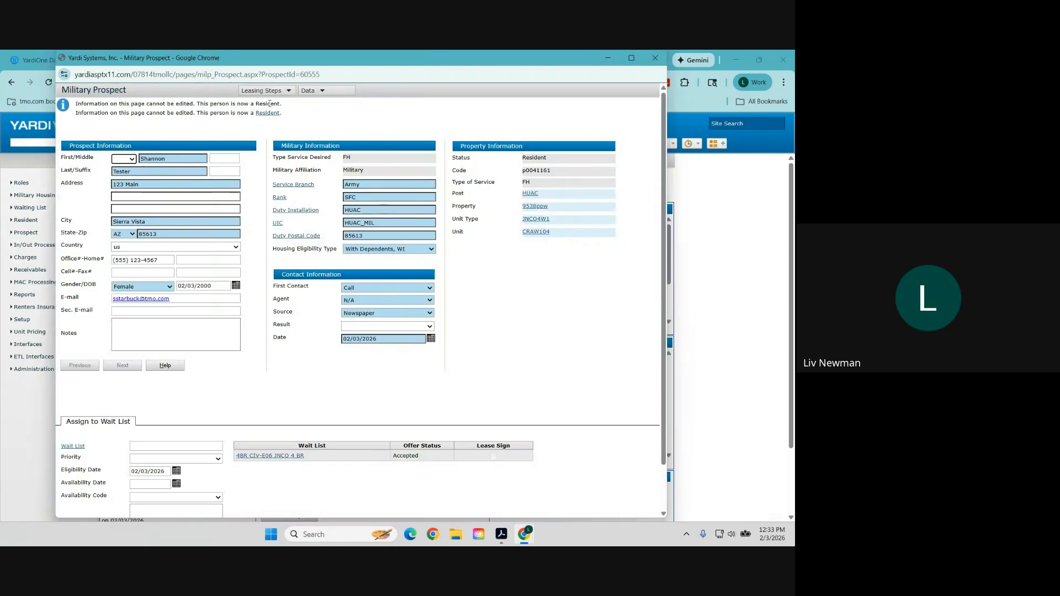
left_click(263, 91)
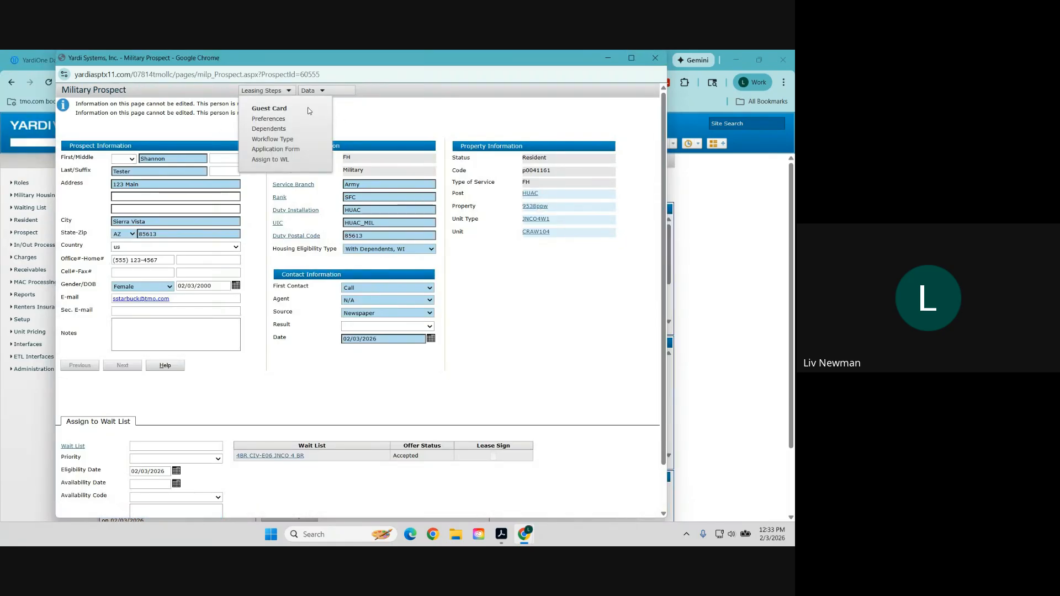
left_click(268, 113)
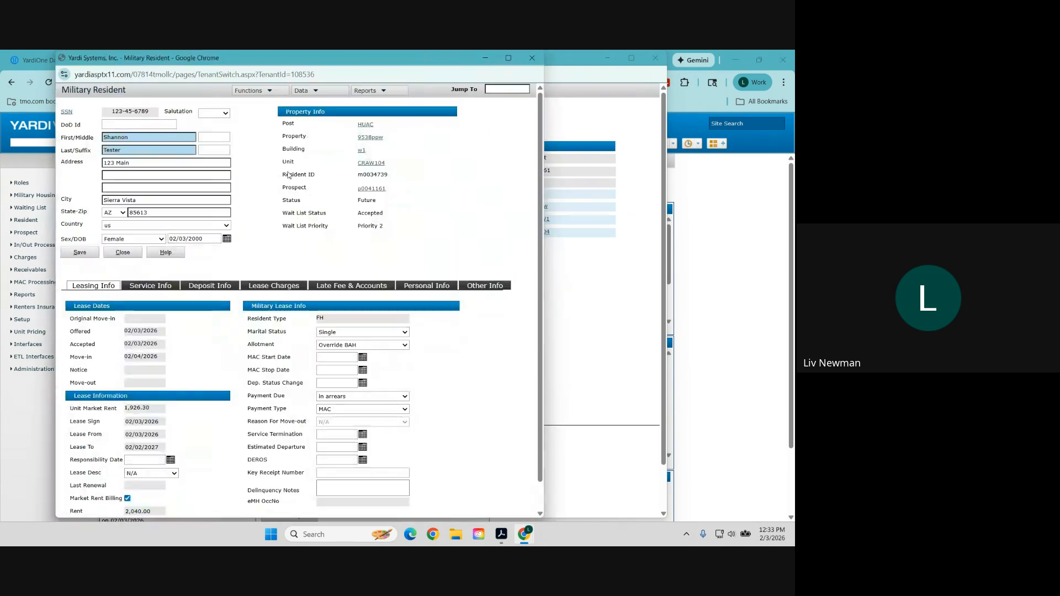
left_click(244, 92)
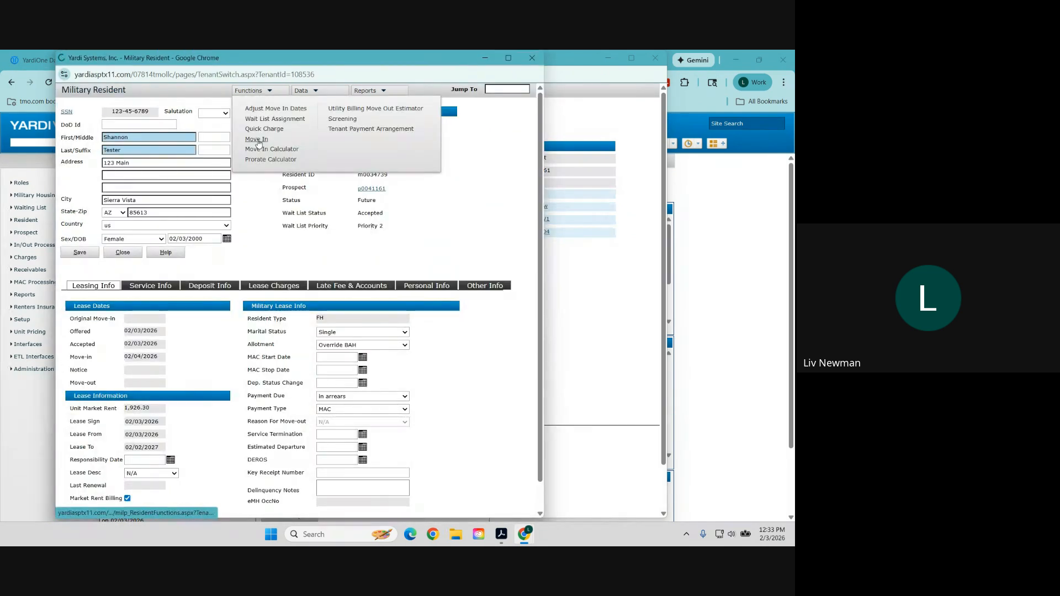
left_click(257, 142)
left_click(86, 250)
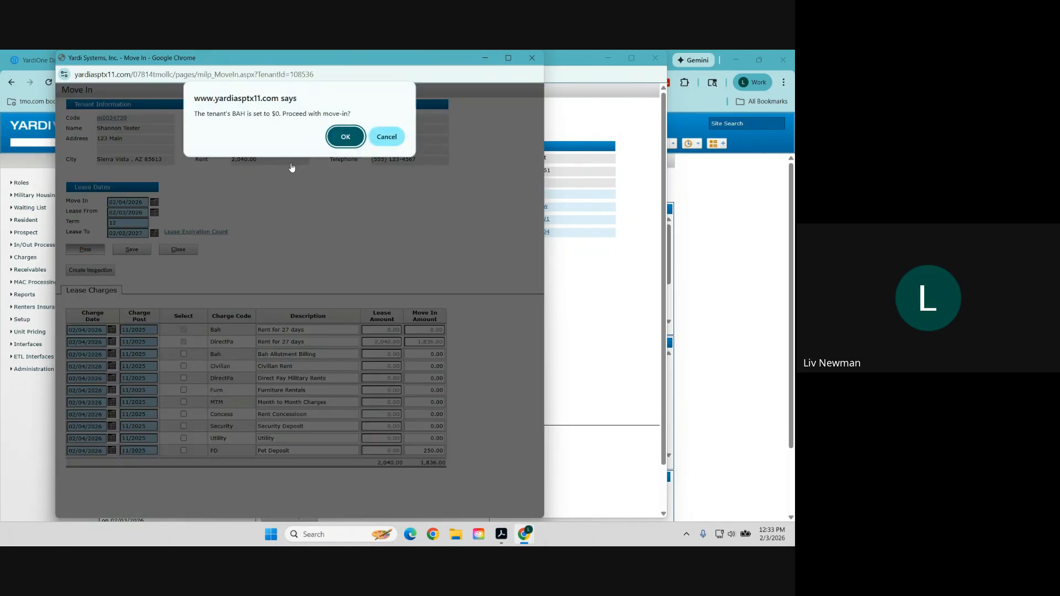
Accept the $0 BAH warnings, retry the future-dated move-in post, then save and close.
left_click(345, 136)
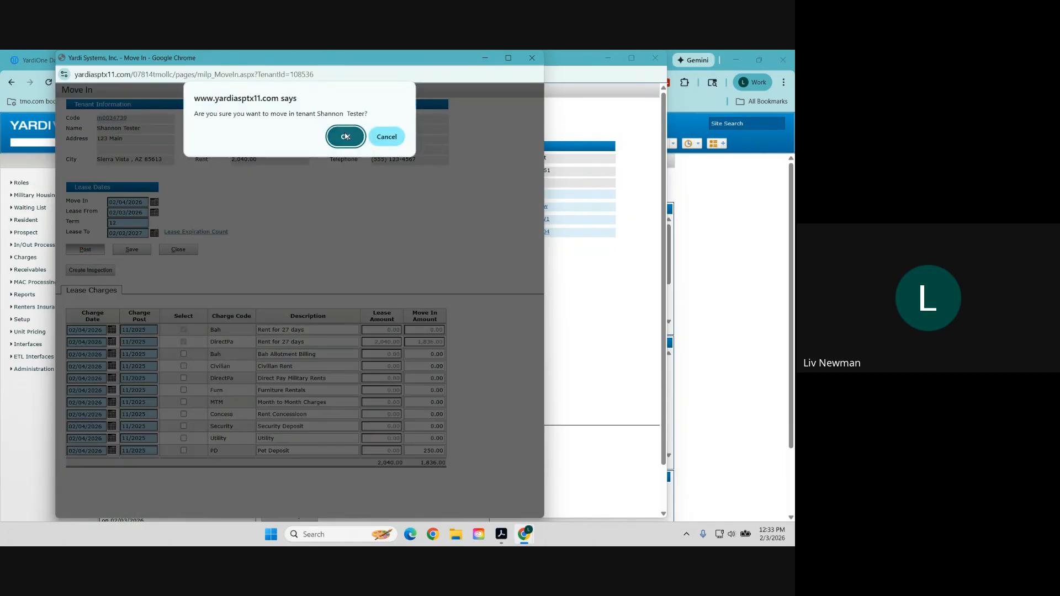
left_click(345, 137)
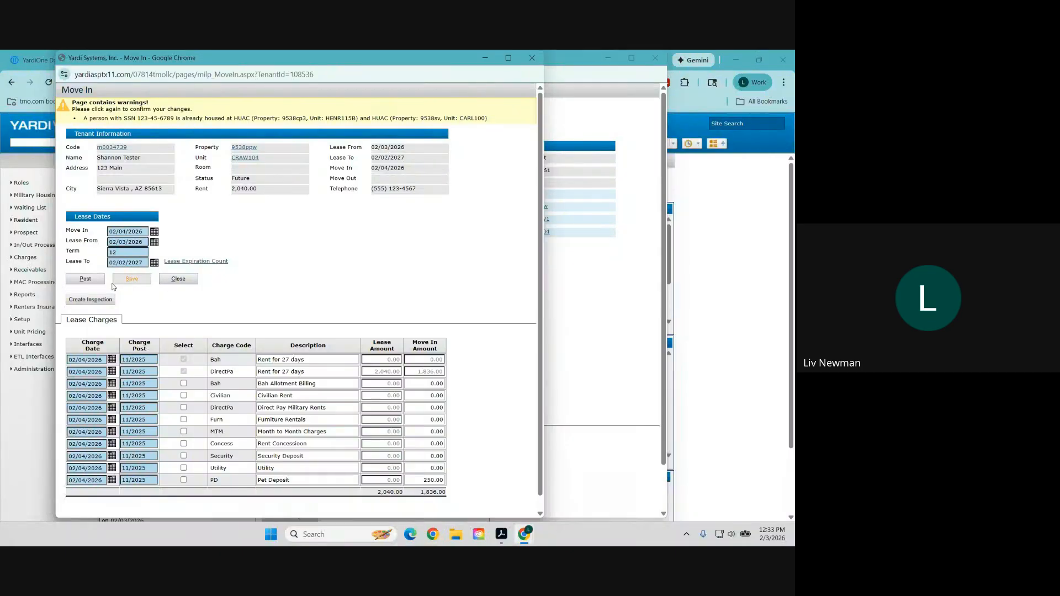
left_click(81, 280)
left_click(345, 137)
left_click(345, 137)
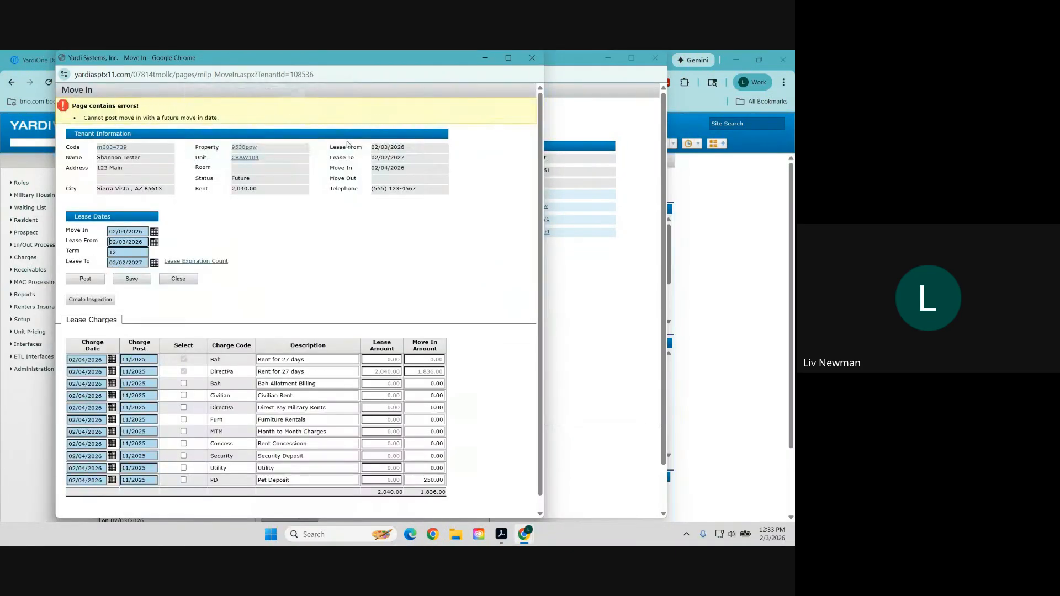
left_click(132, 279)
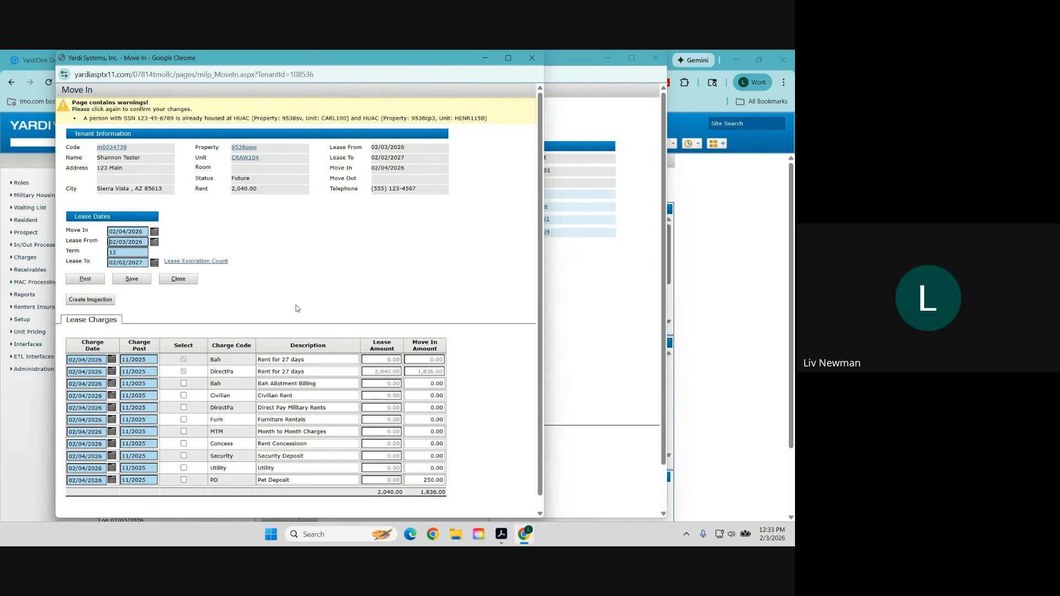
left_click(139, 281)
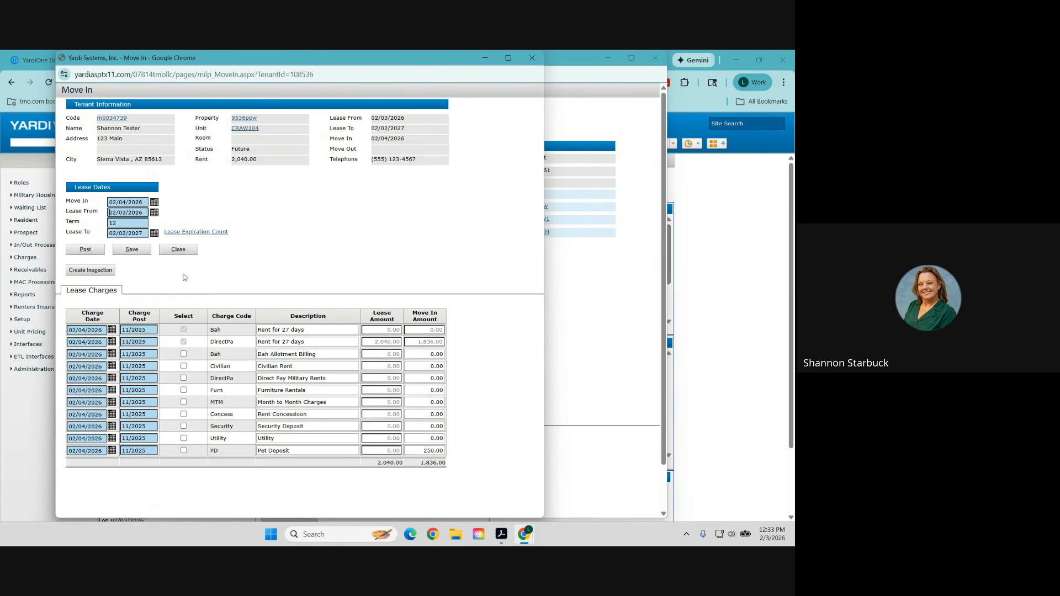
left_click(182, 254)
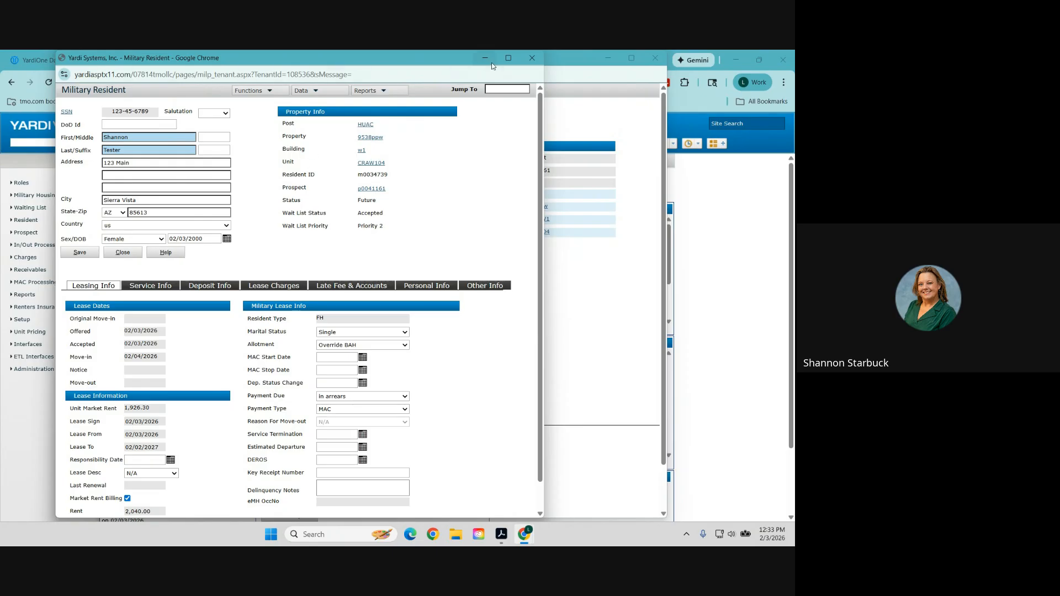
Close the prospect and resident record windows and bring up the resident review search.
left_click(650, 62)
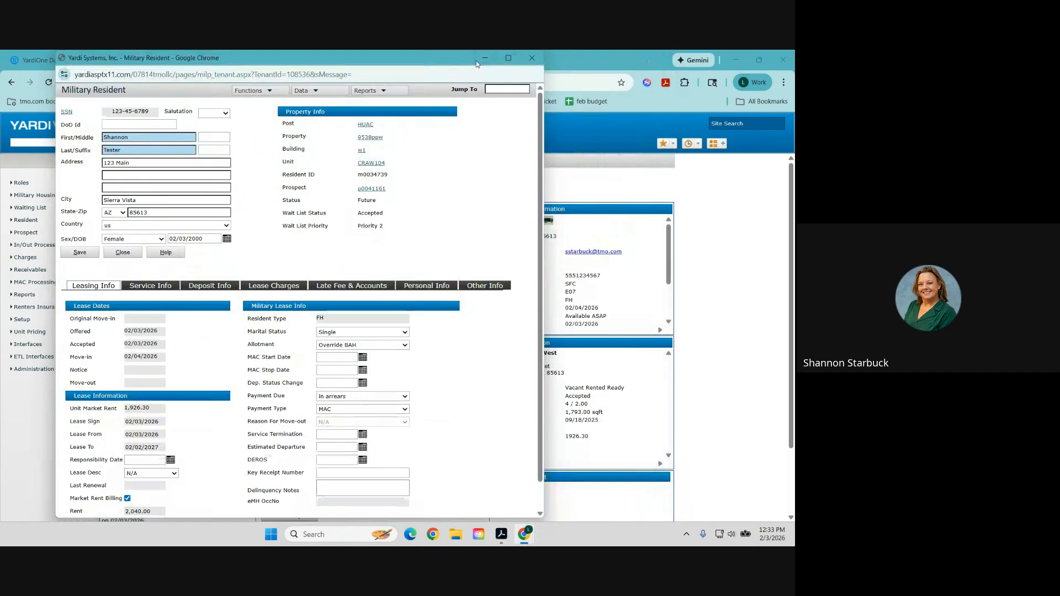
left_click(508, 58)
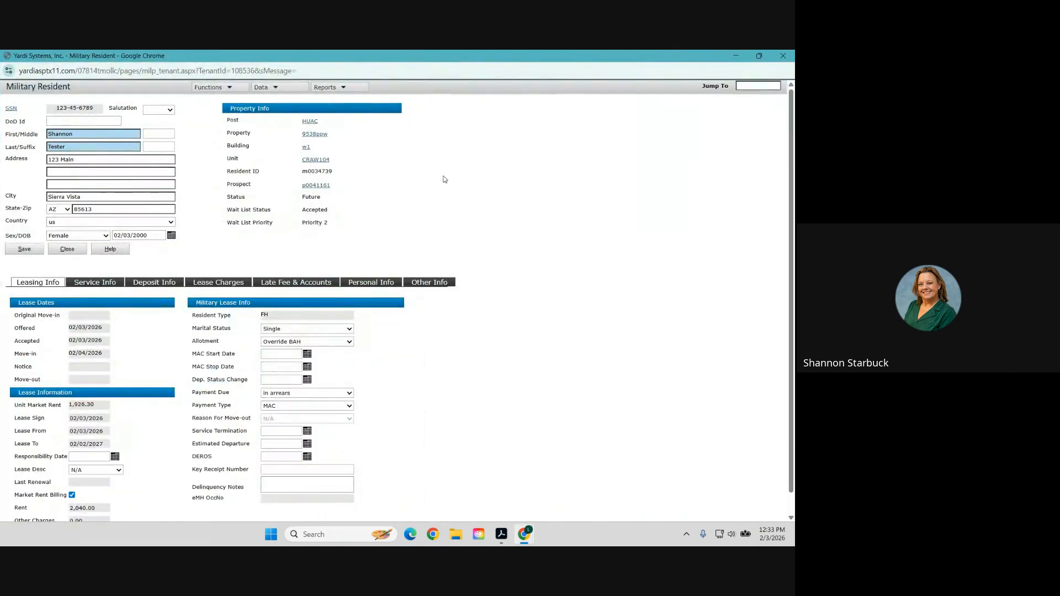
left_click(783, 55)
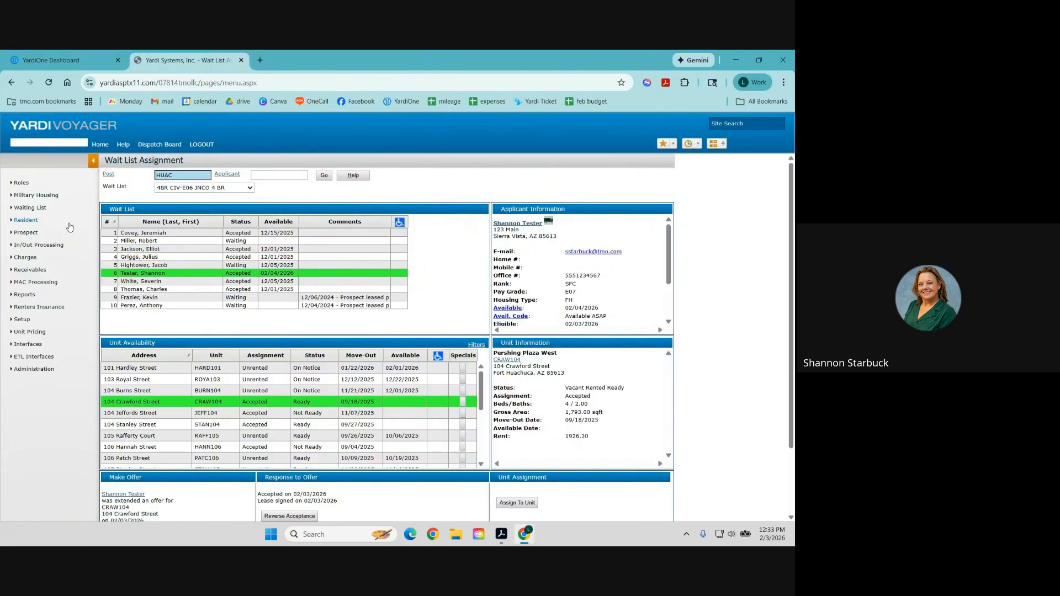
mouse_move(76, 224)
left_click(122, 226)
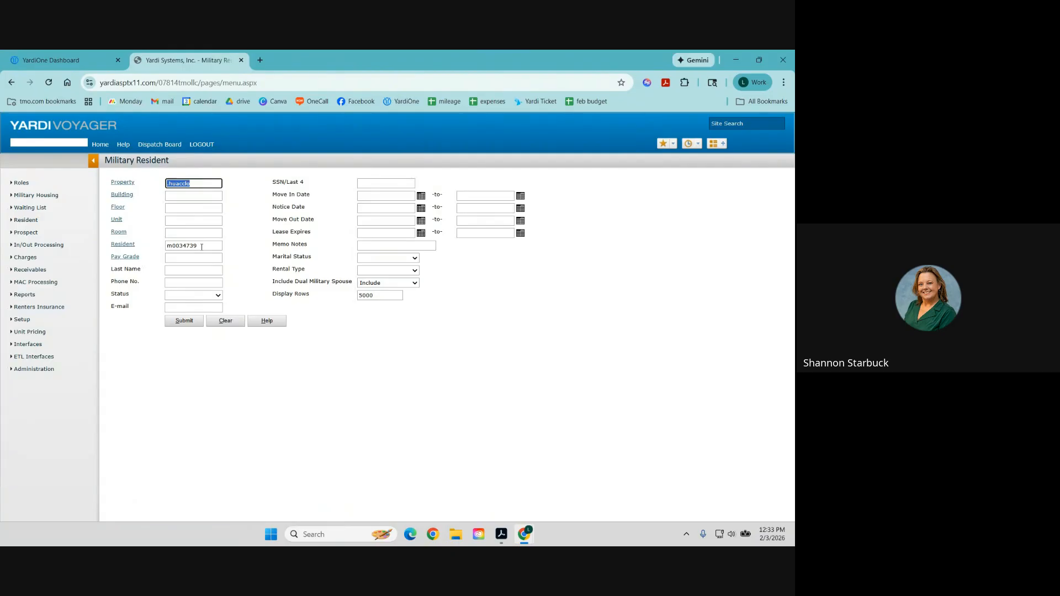
Find the tenant's record, view and close its Ledger report, then go to the HUAC dashboard.
left_click(184, 321)
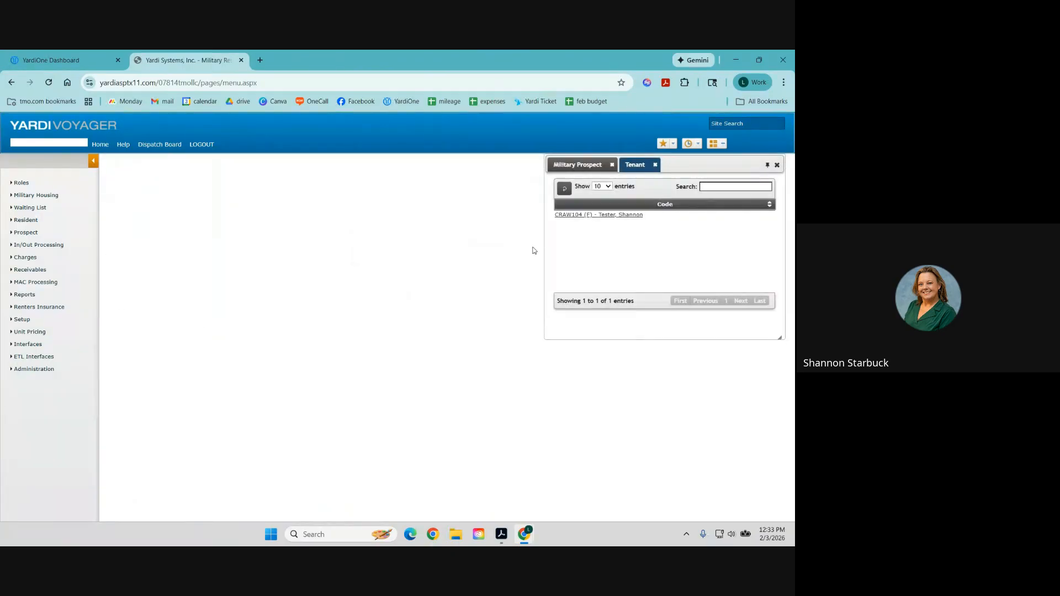
left_click(437, 162)
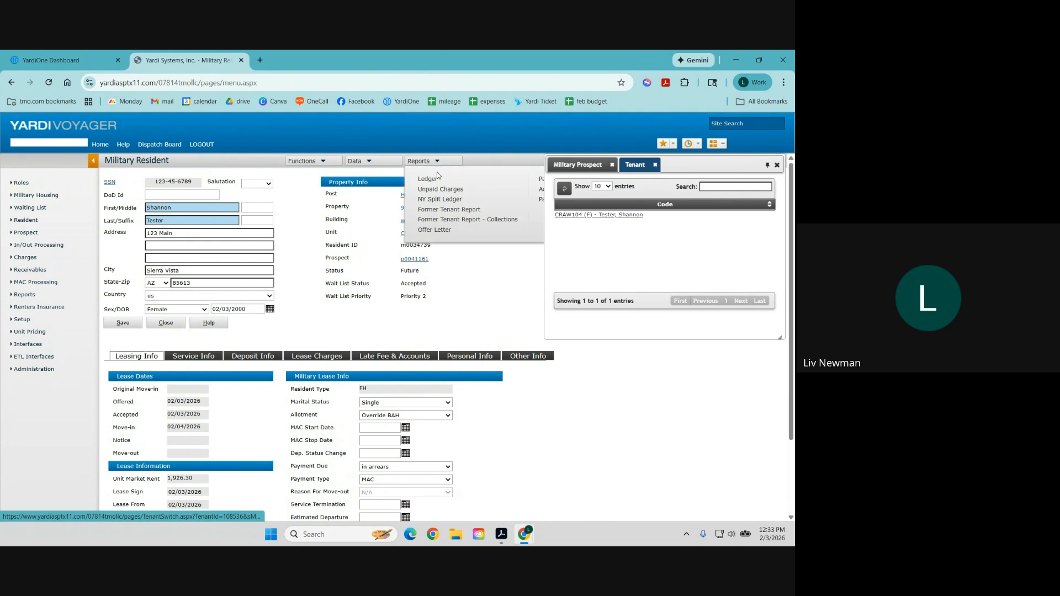
left_click(433, 181)
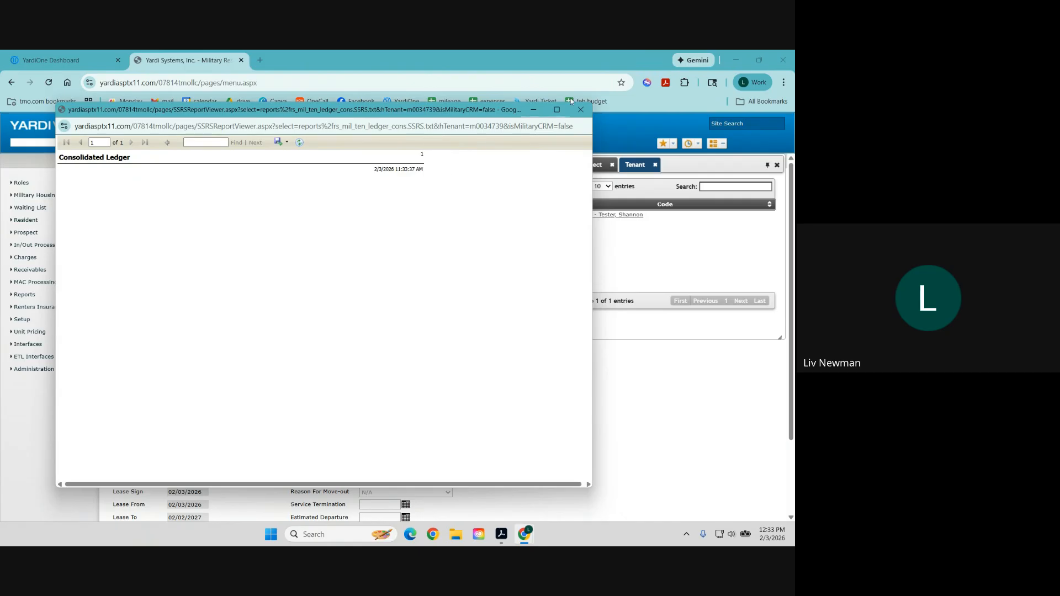
left_click(580, 109)
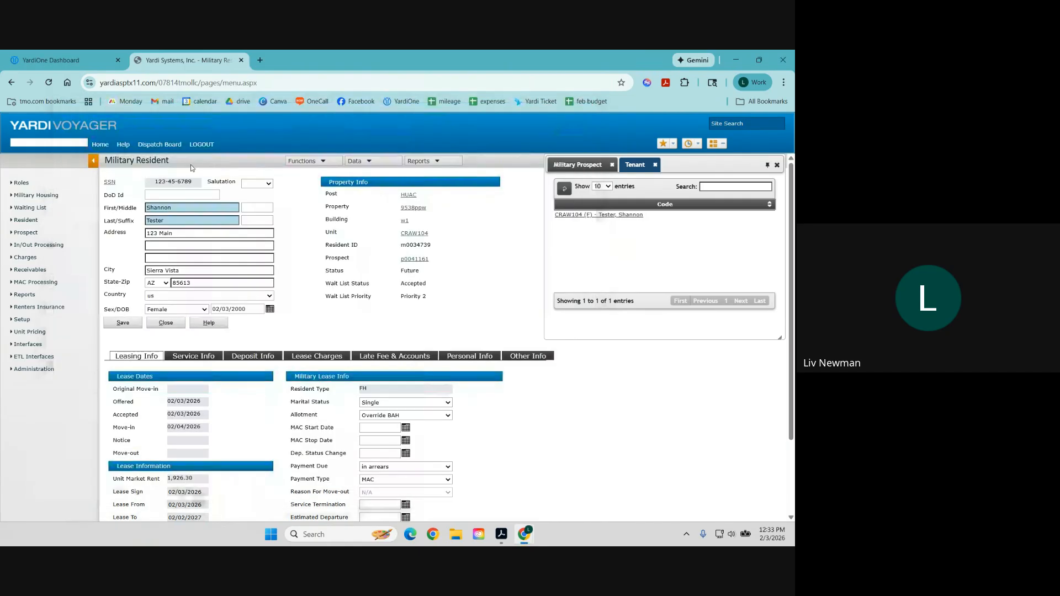
left_click(99, 144)
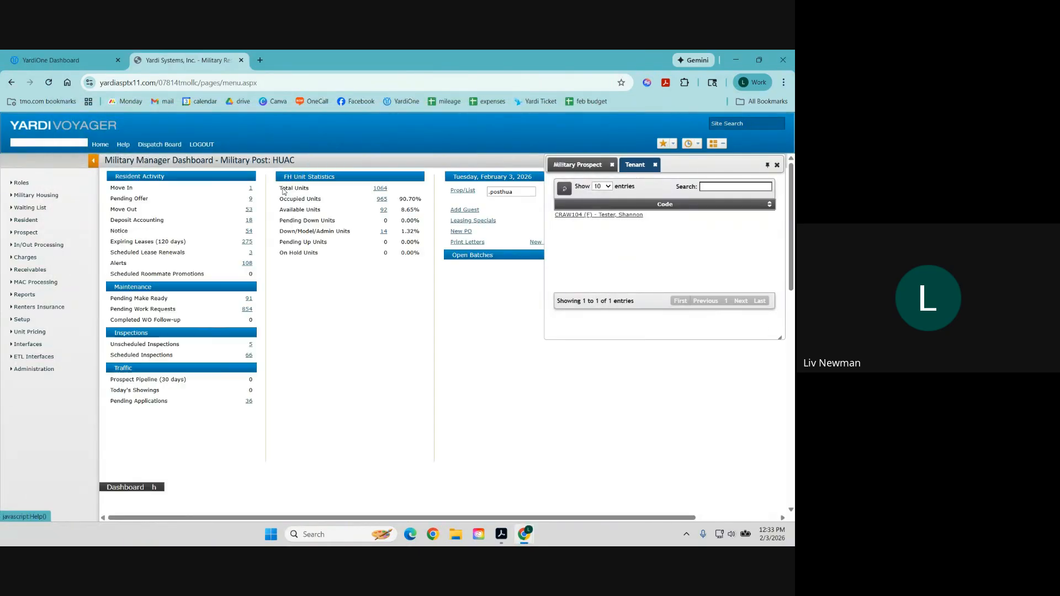
Refresh the dashboard, reopen the CRAW104 tenant's still-empty ledger, then close it and the tenant panel.
left_click(777, 165)
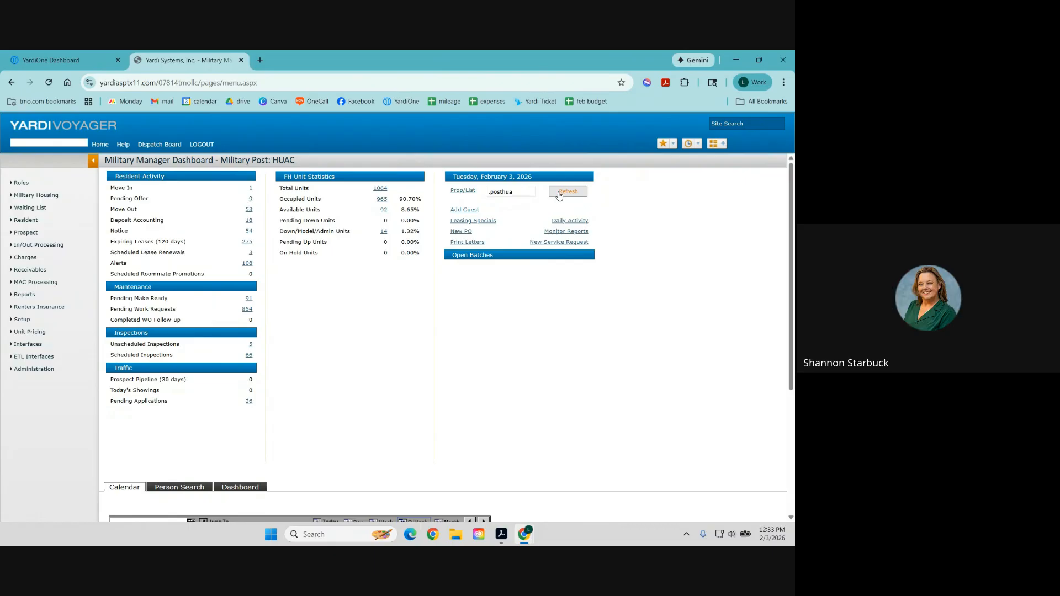
left_click(559, 195)
mouse_move(23, 223)
left_click(119, 227)
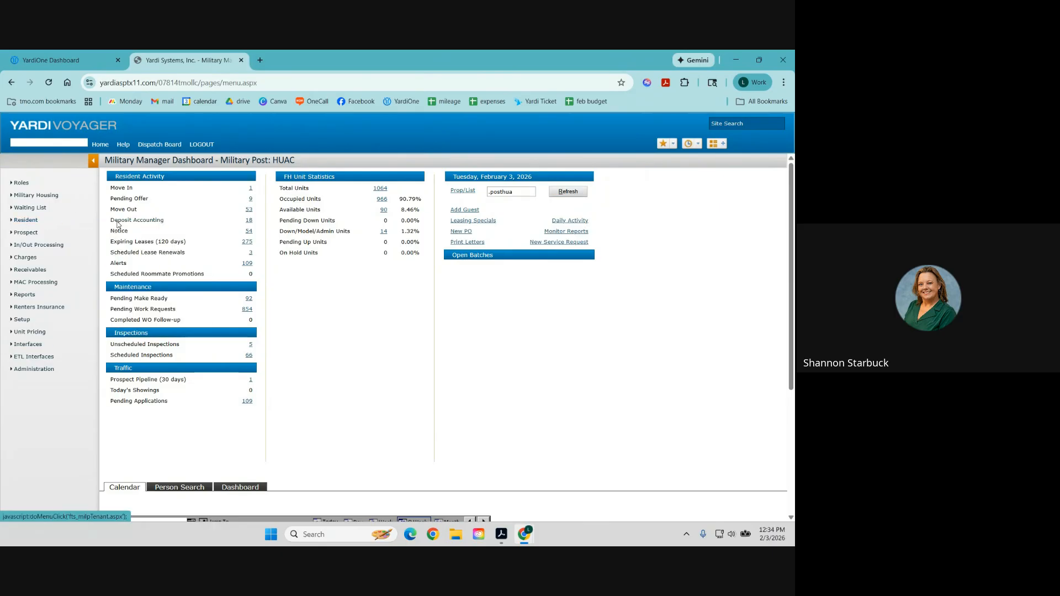
left_click(185, 321)
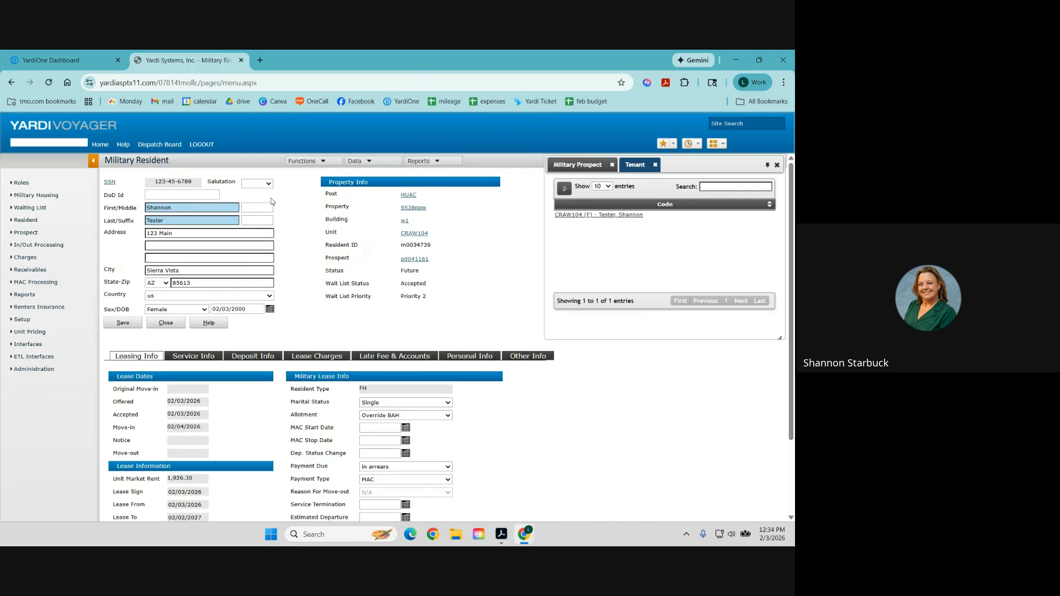
left_click(436, 162)
left_click(431, 179)
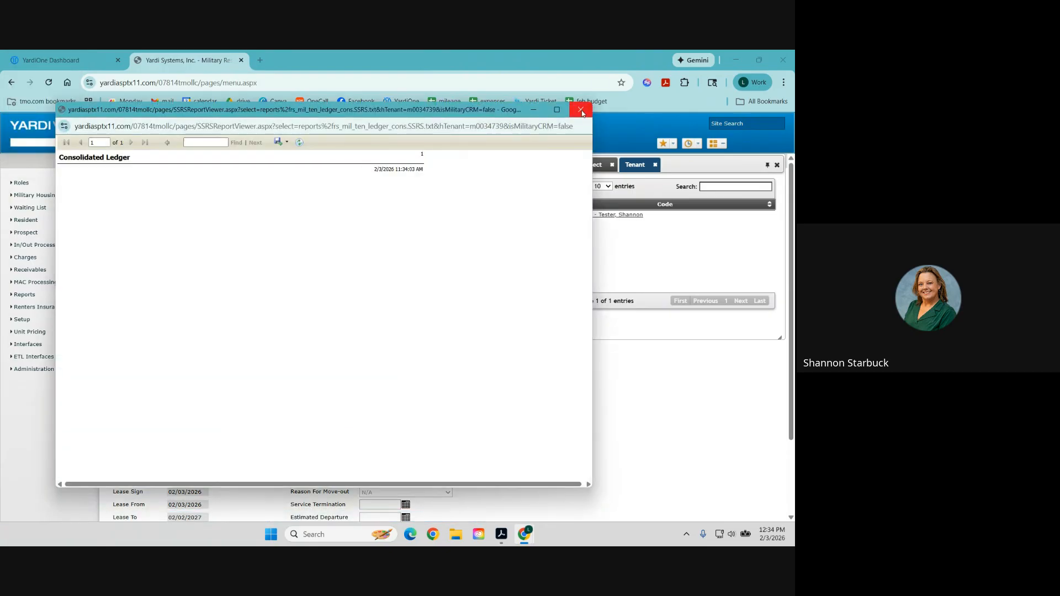
left_click(580, 110)
left_click(777, 166)
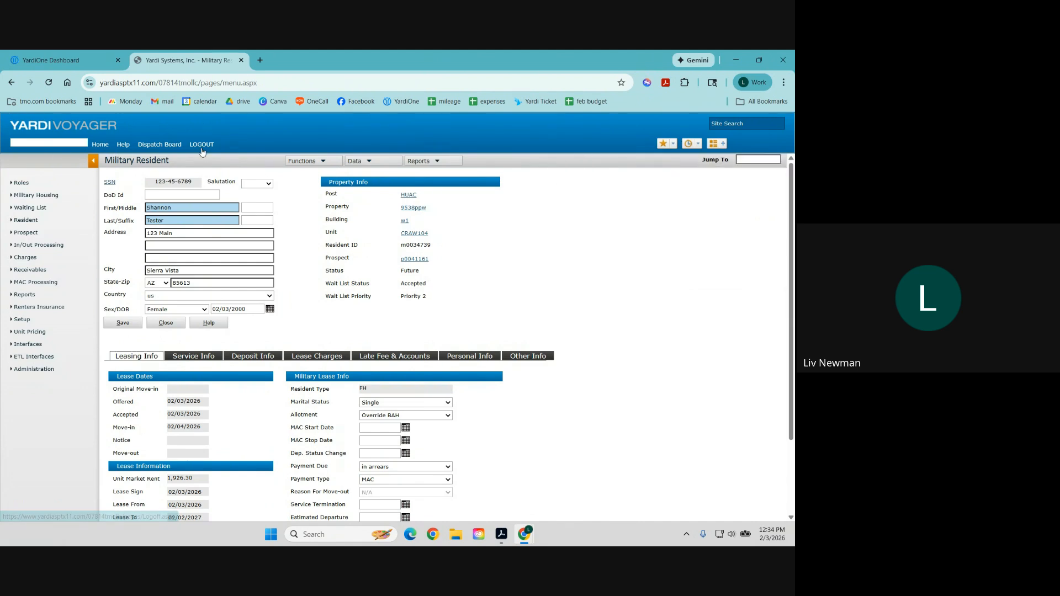
left_click(130, 227)
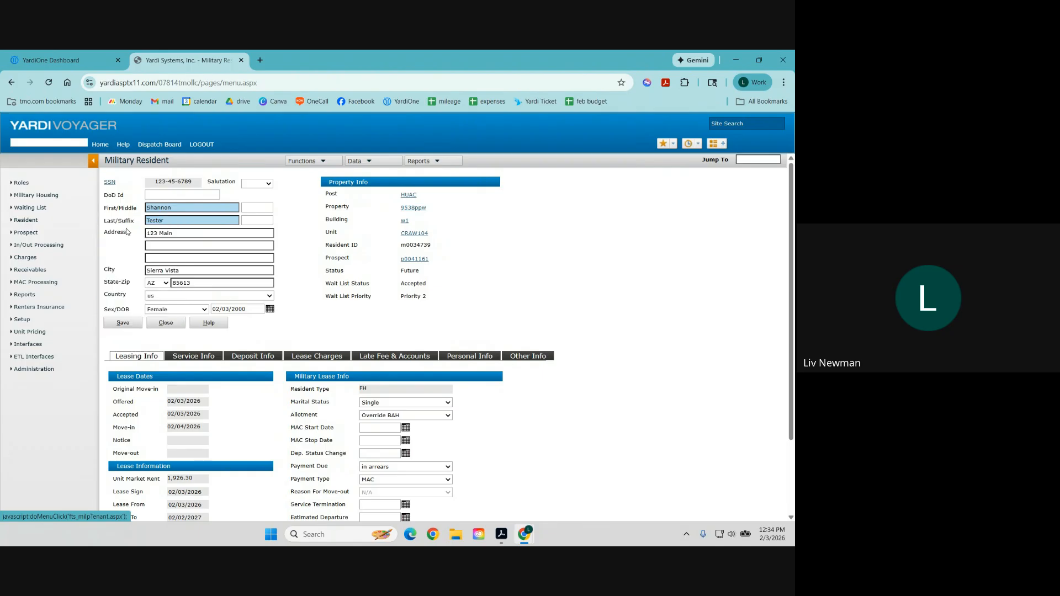
left_click_drag(213, 246, 141, 248)
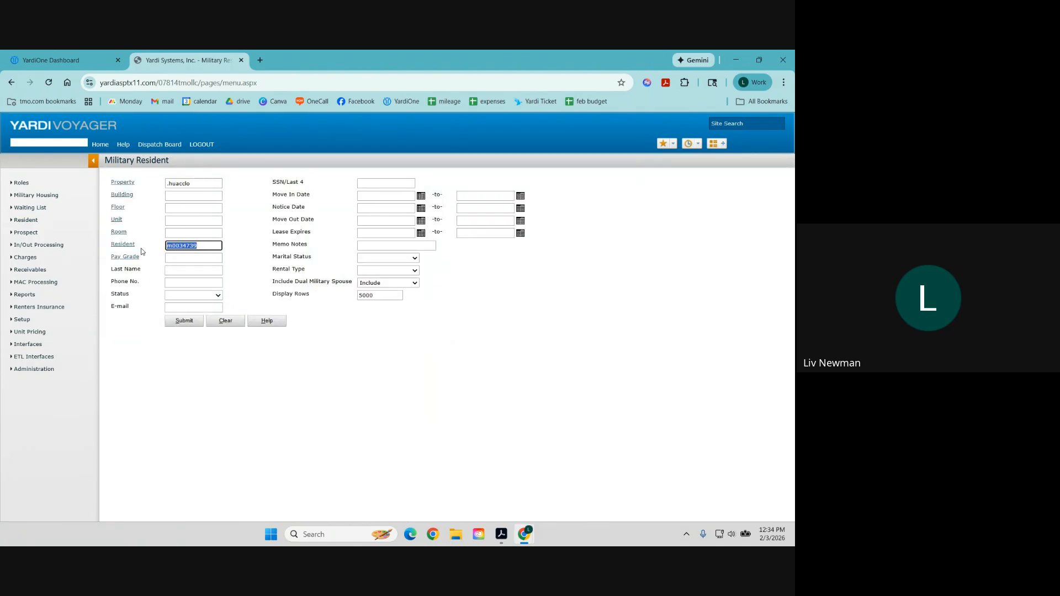
key("BackSpace")
left_click(184, 322)
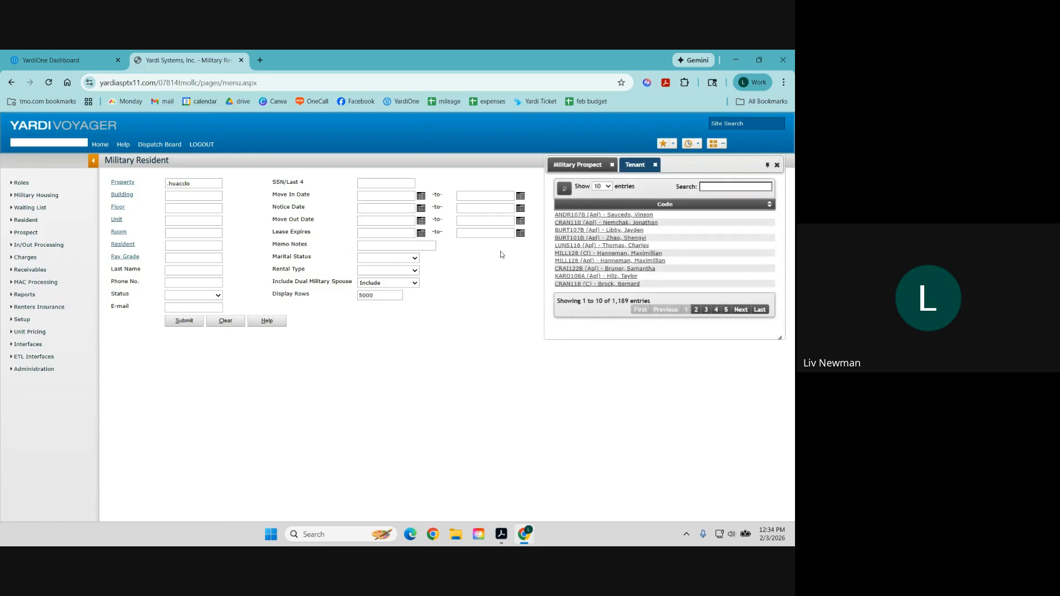
left_click(717, 311)
left_click(725, 310)
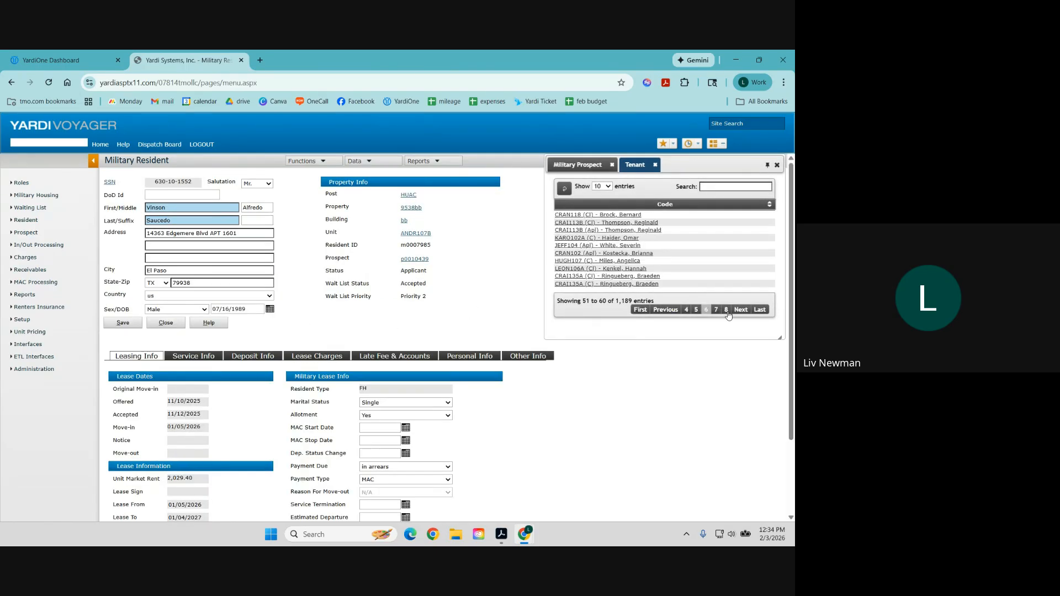
left_click(727, 311)
left_click(726, 311)
left_click(727, 311)
left_click(727, 311)
left_click(725, 311)
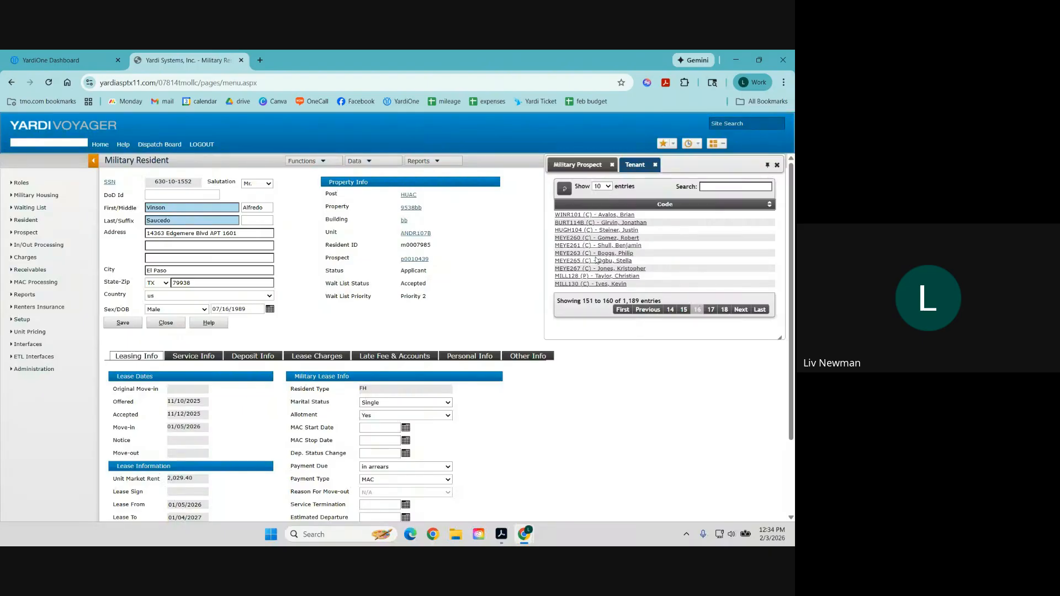
Open the MEYE265 resident's record and run its Ledger report.
left_click(578, 260)
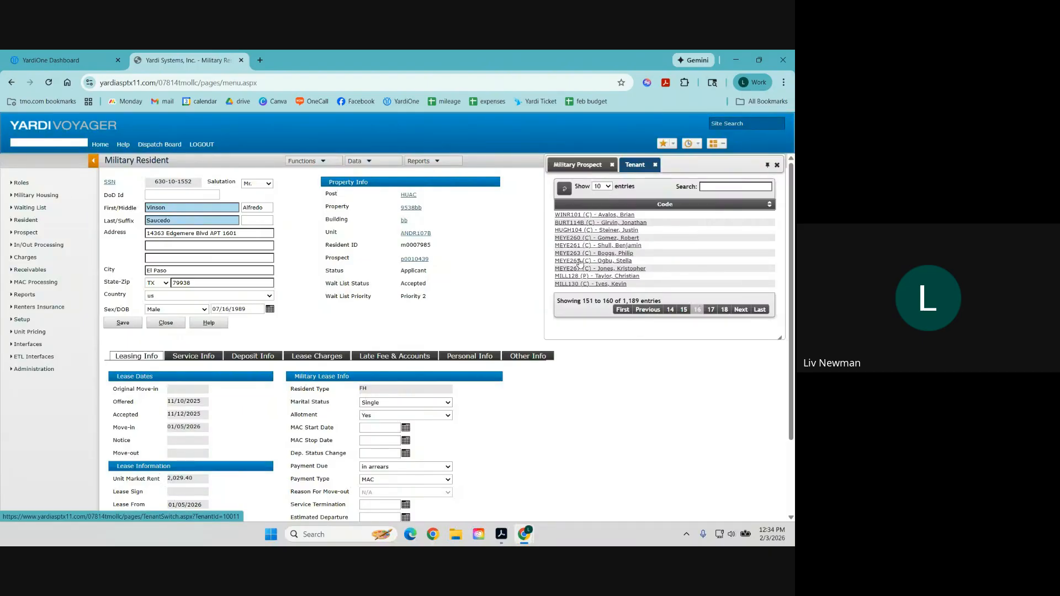
left_click(429, 161)
left_click(435, 185)
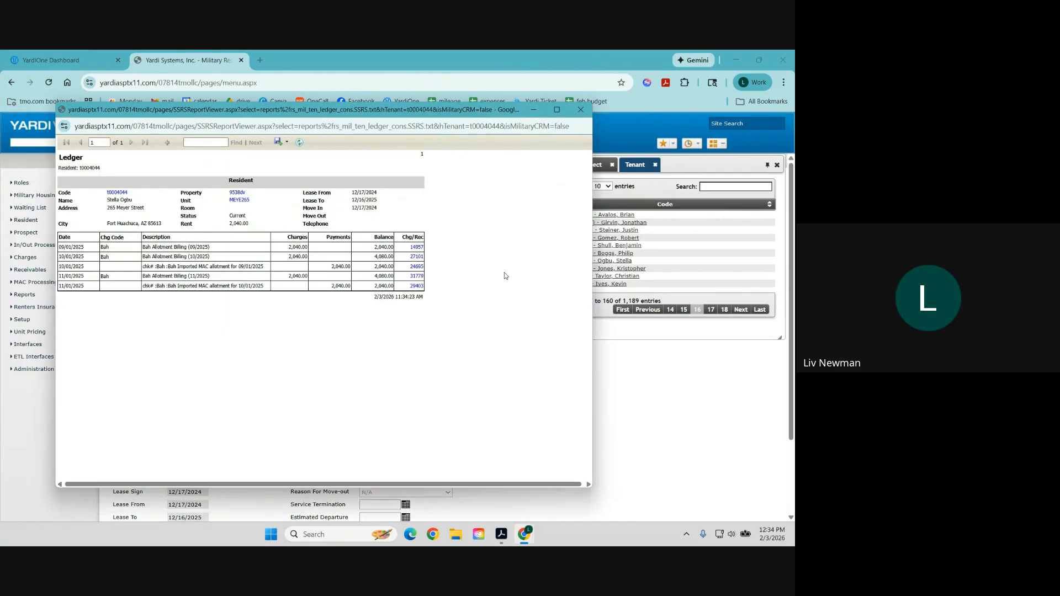
left_click_drag(445, 117, 528, 101)
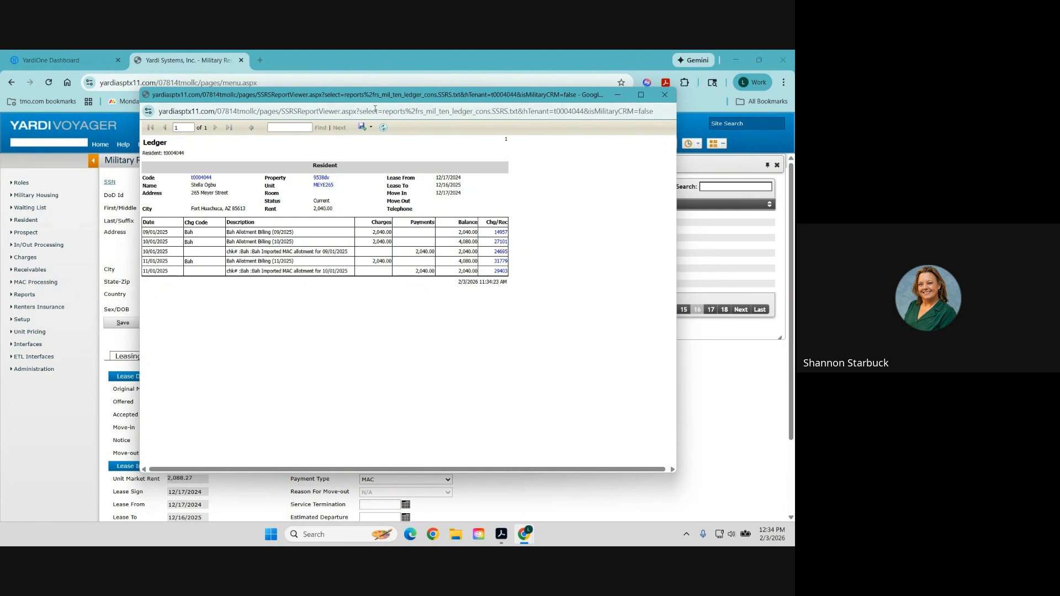
left_click(369, 130)
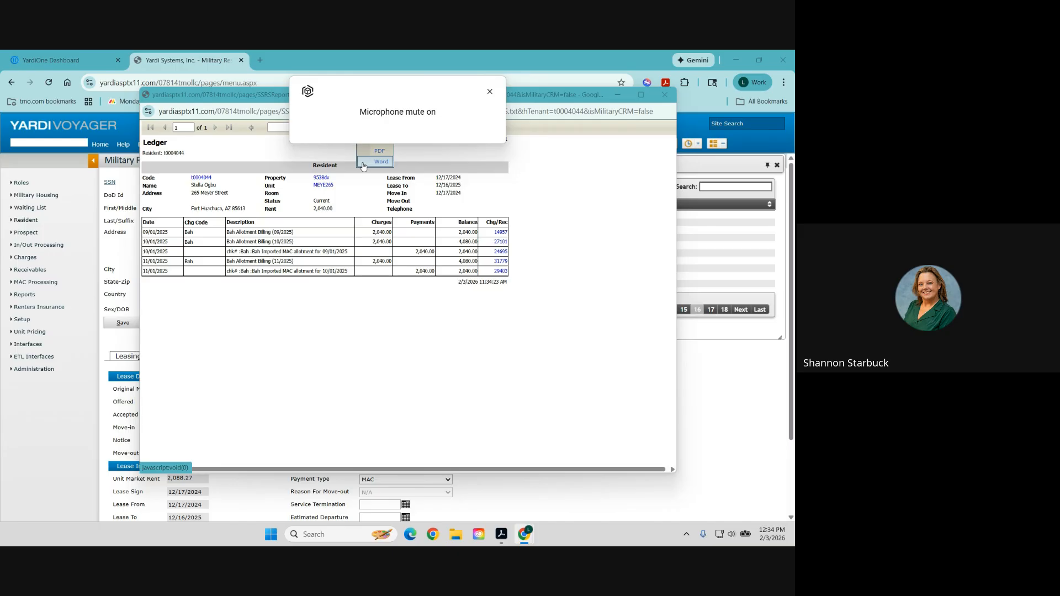
left_click(371, 197)
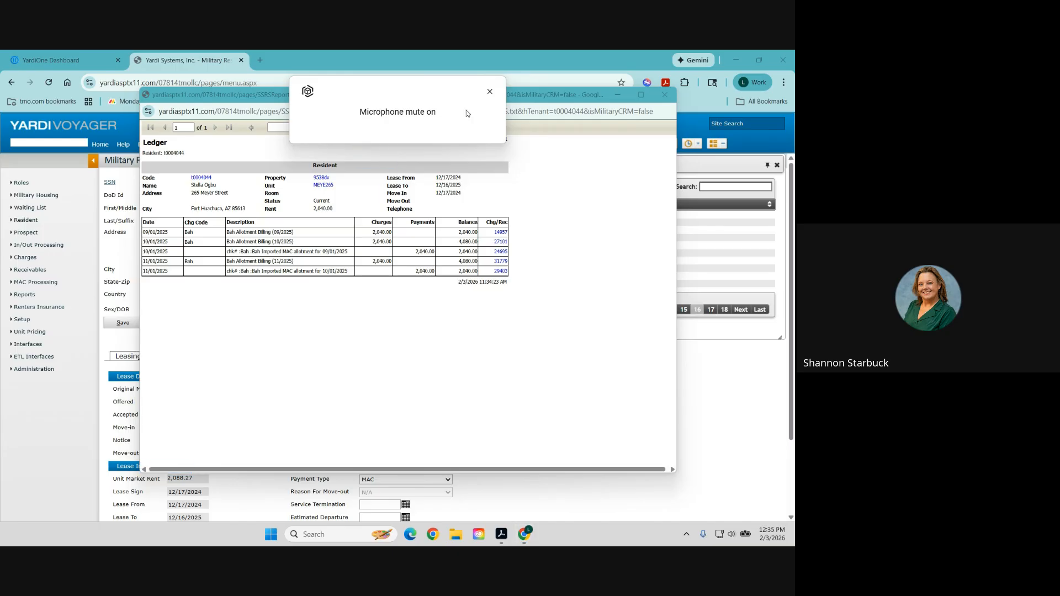
left_click(489, 92)
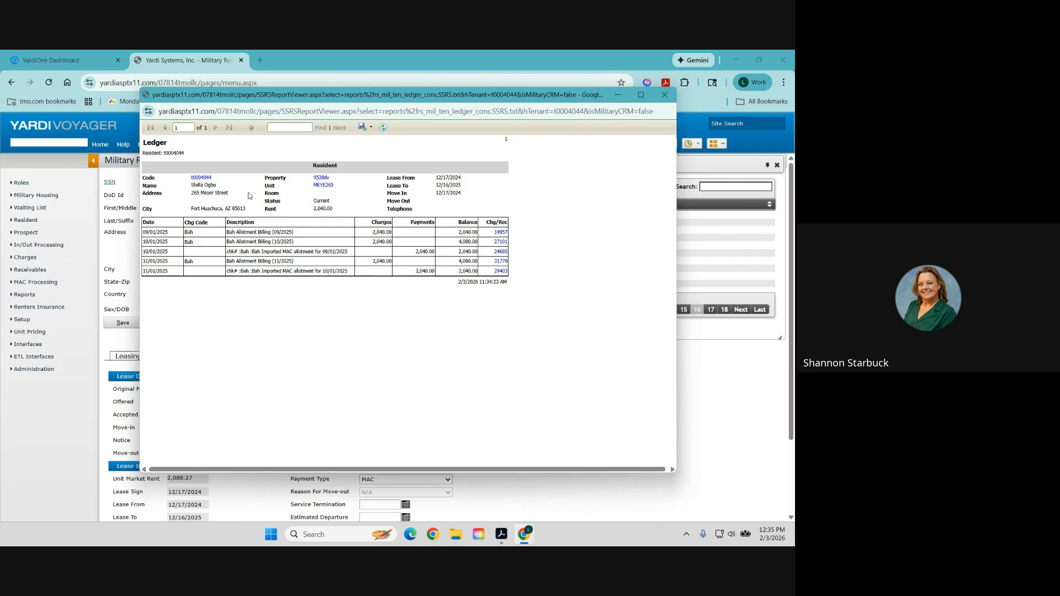
left_click(200, 179)
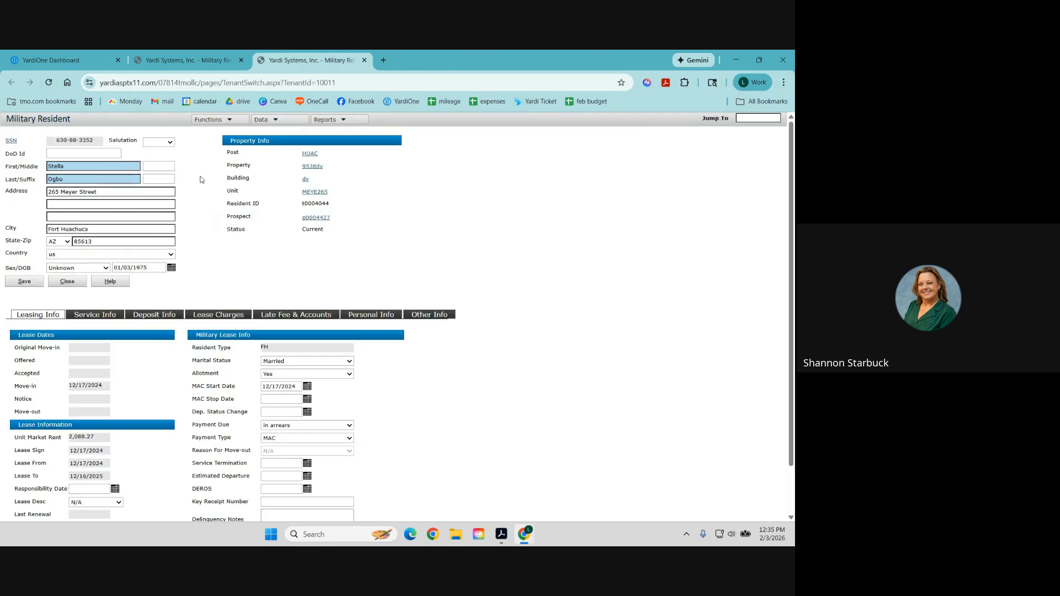
scroll(200, 179, "down", 1)
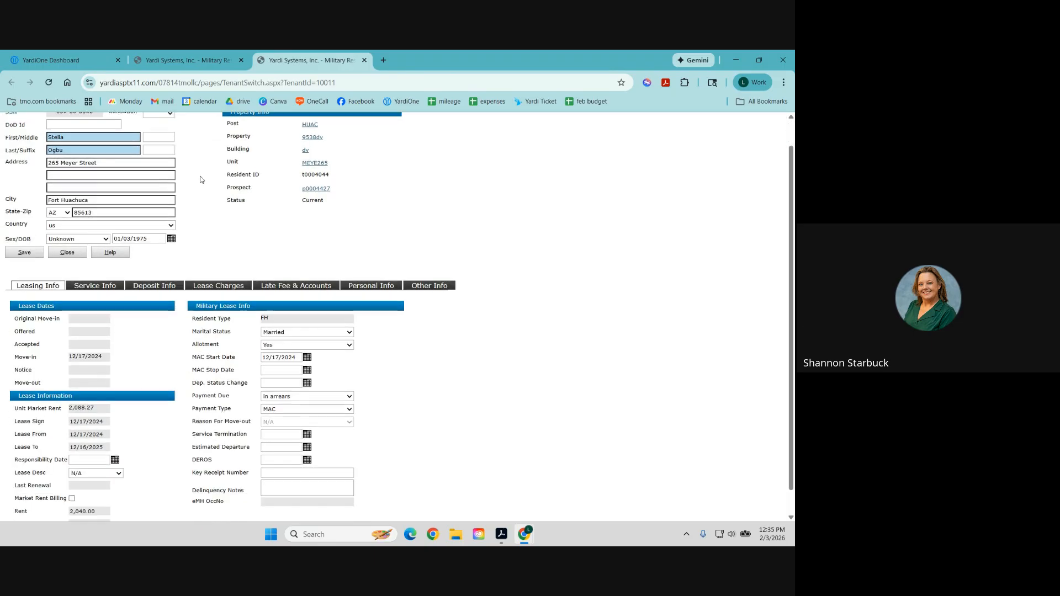
scroll(200, 179, "up", 1)
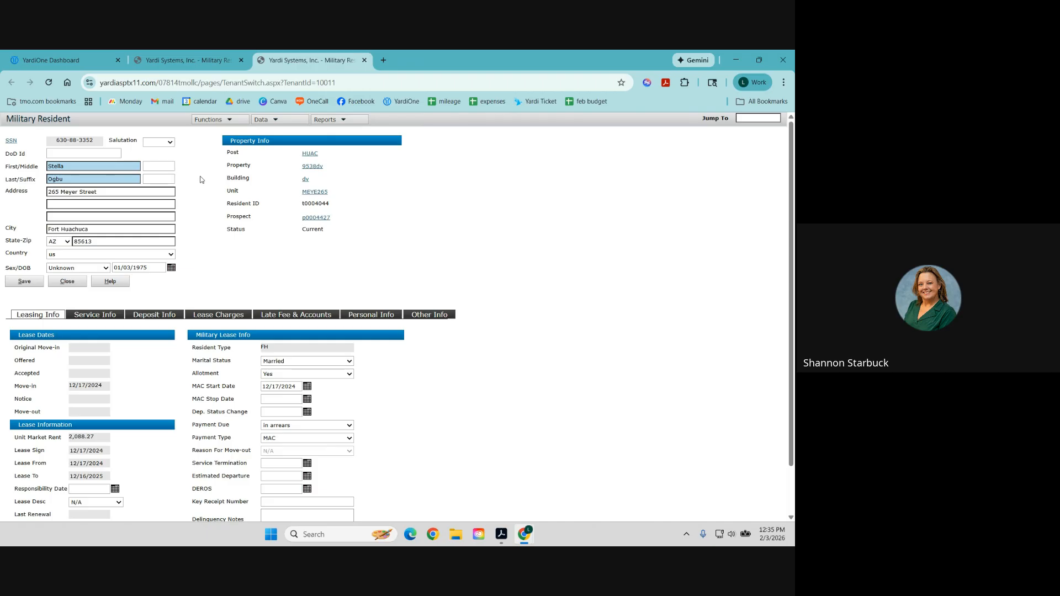
left_click(364, 62)
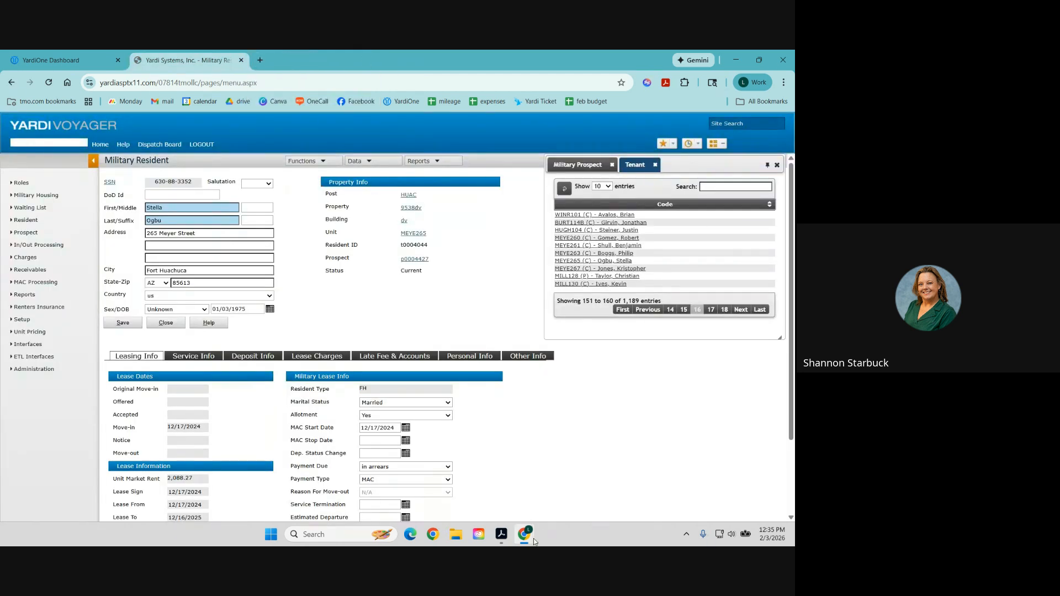
mouse_move(537, 525)
left_click(737, 478)
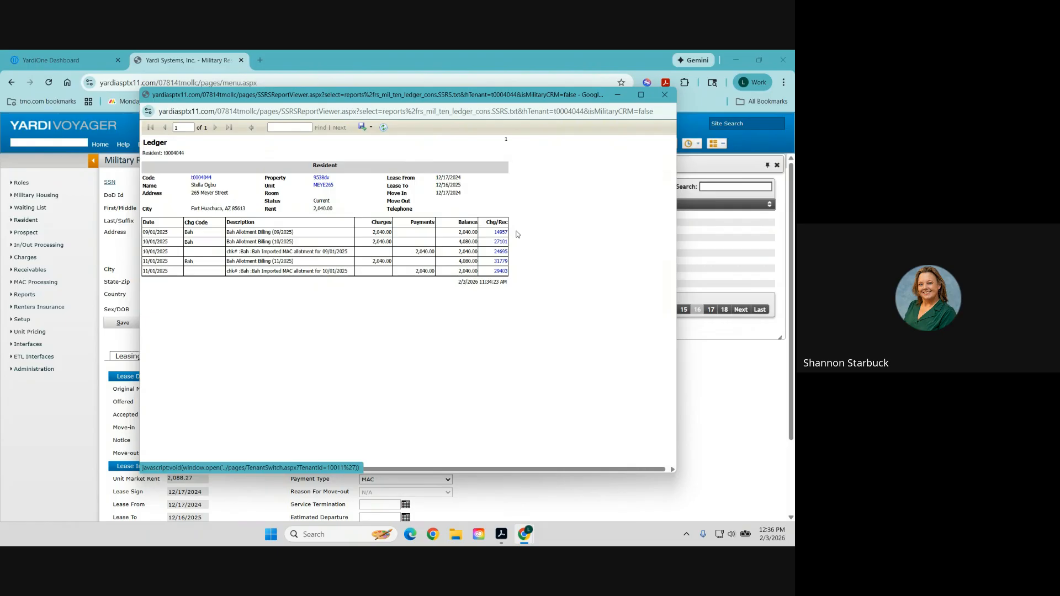
Toggle the microphone mute key and dismiss the mute notification.
key("XF86AudioMicMute")
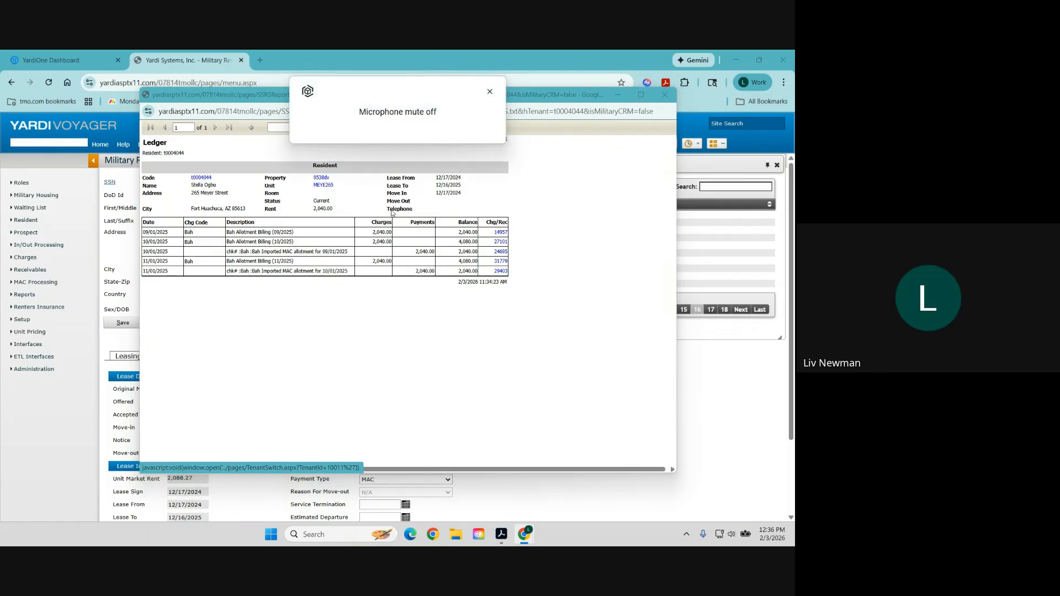
left_click(490, 91)
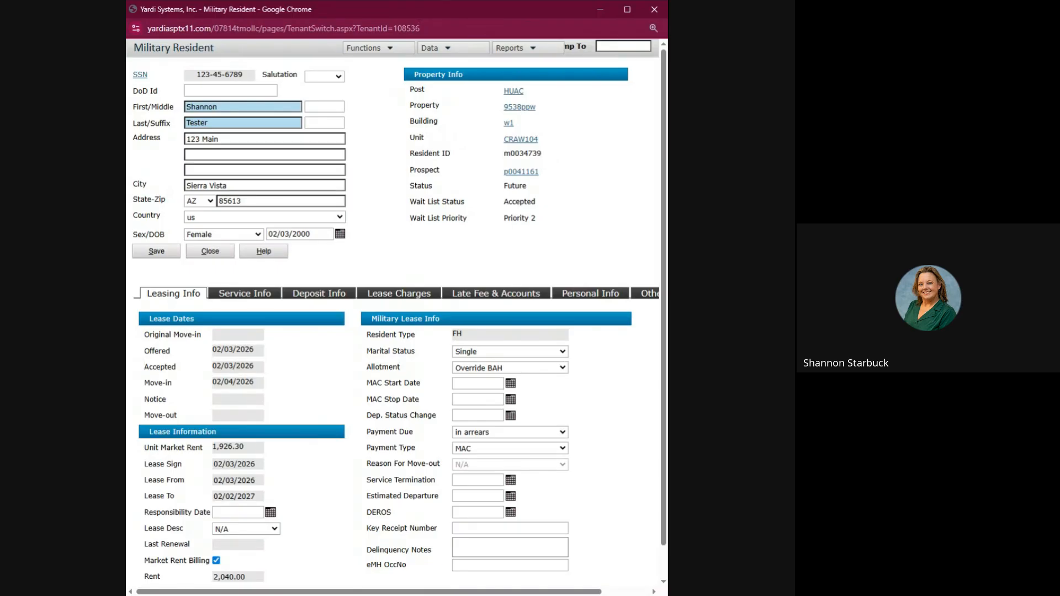
Review the Service Info, Deposit Info and Lease Charges tabs, then start adding a lease charge.
left_click(220, 300)
scroll(290, 386, "down", 2)
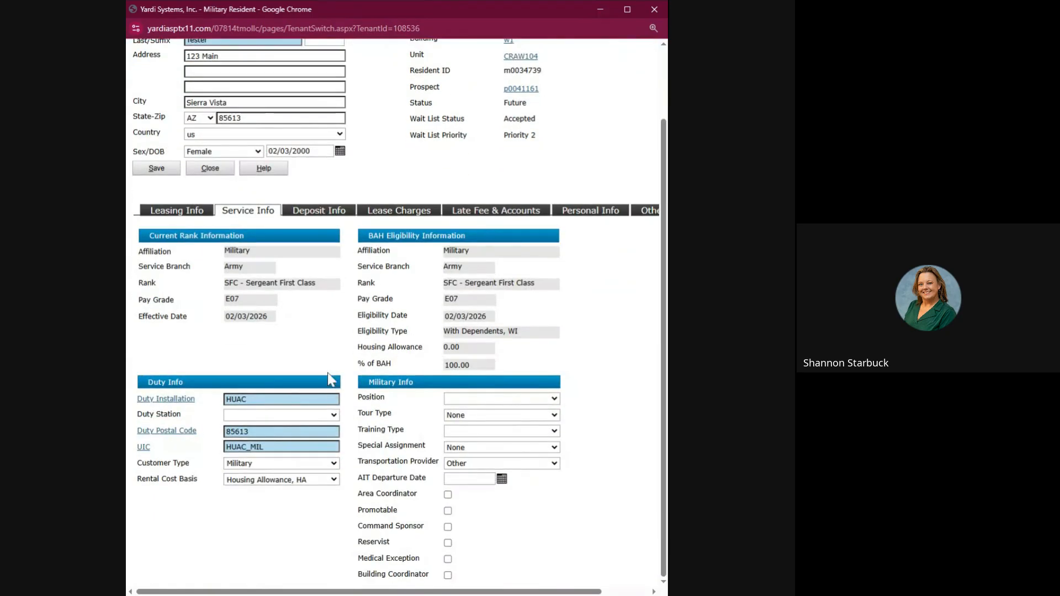
scroll(327, 372, "up", 2)
left_click(332, 295)
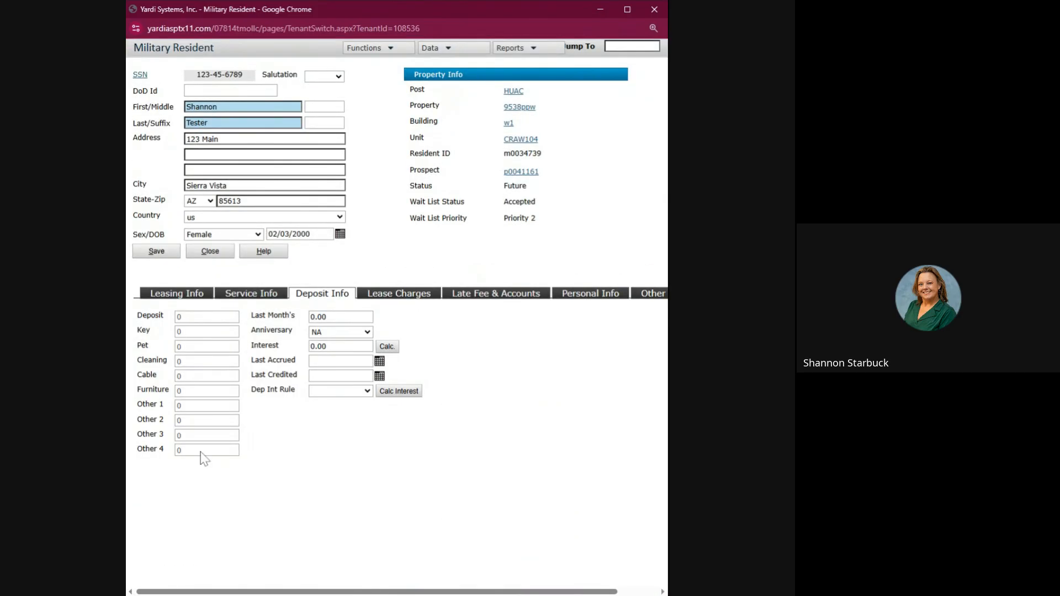
left_click(407, 296)
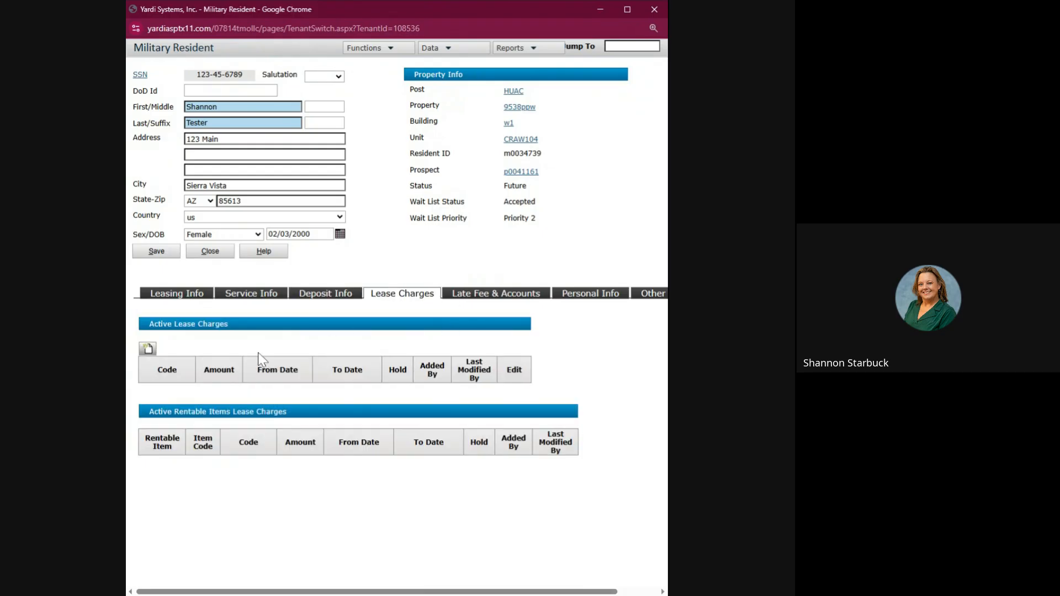
left_click(148, 353)
left_click(148, 350)
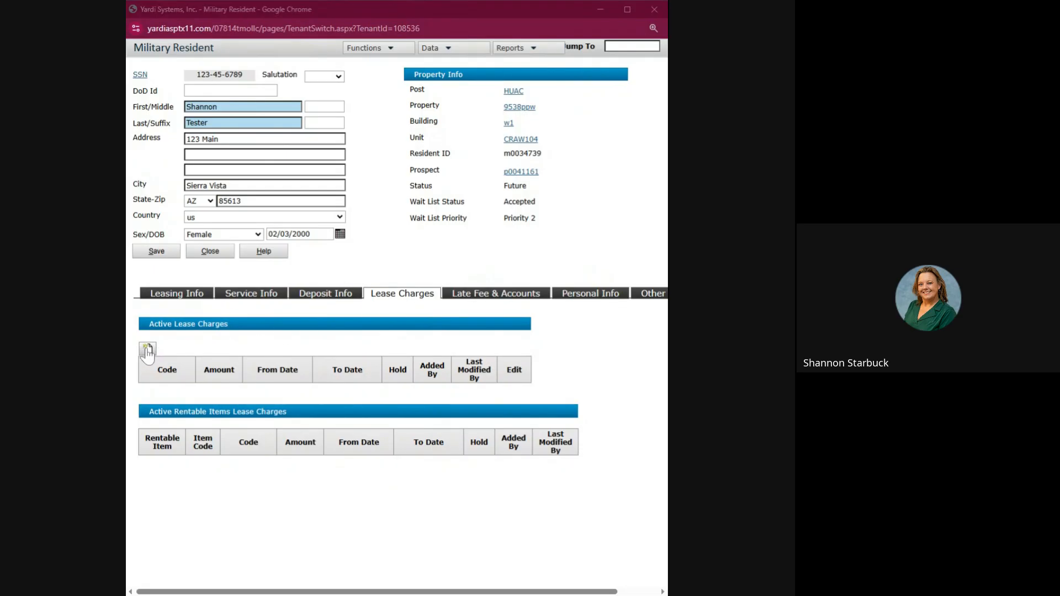
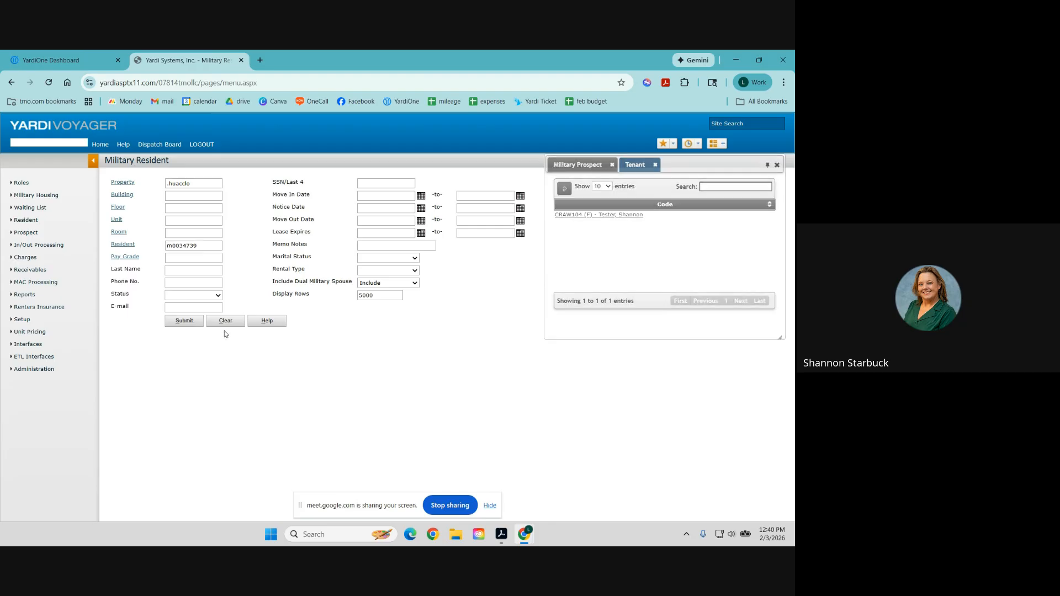
Close the prospect search panel, view the empty Lease Charges tab and open Create Lease Charge.
left_click(777, 165)
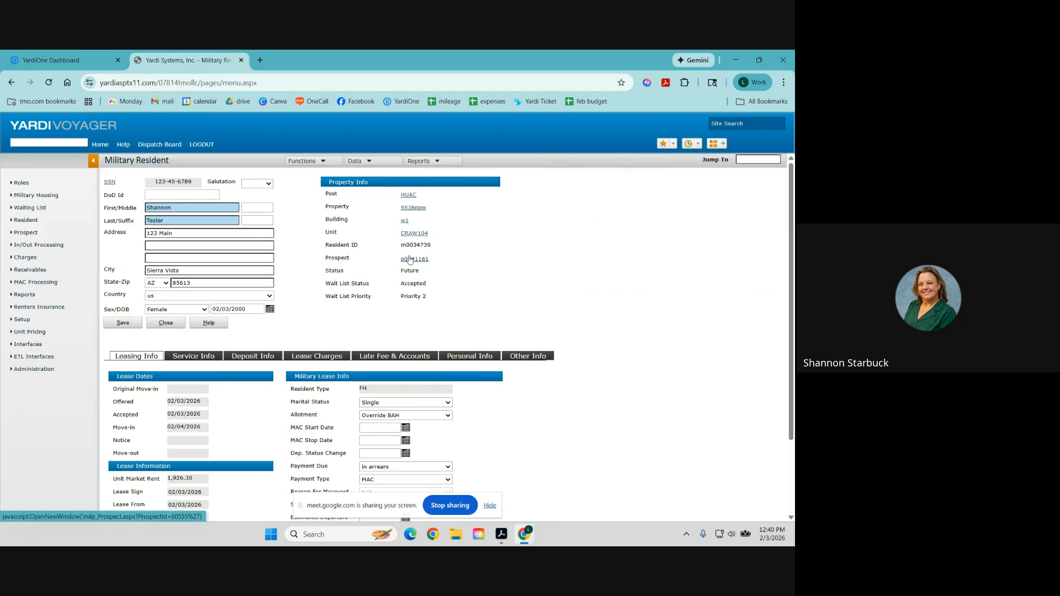
left_click(325, 357)
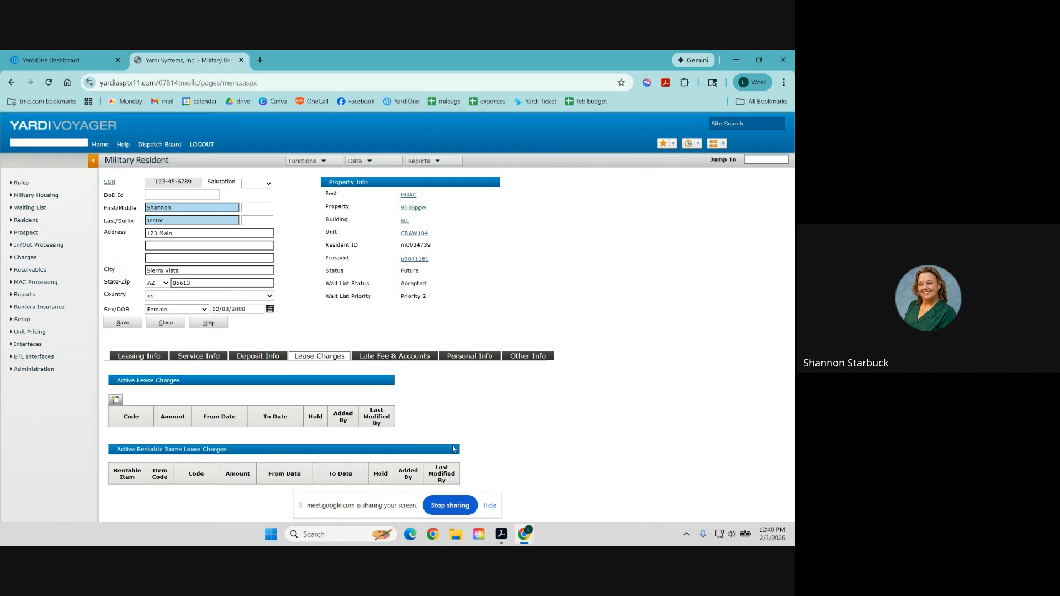
left_click(489, 505)
Start a new lease charge and pick the Utility charge code from the lookup.
left_click(115, 399)
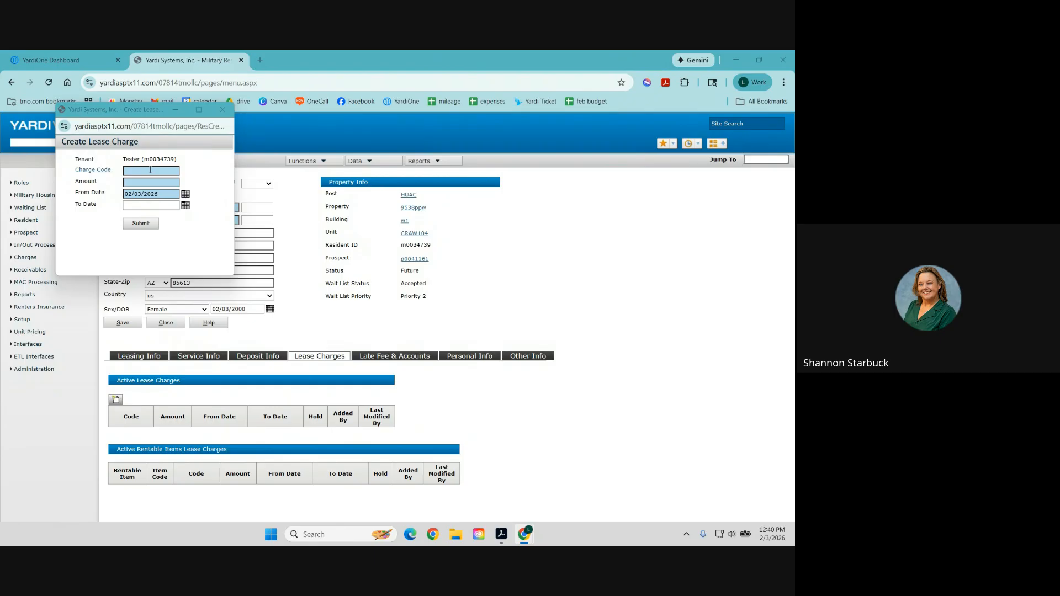
left_click(97, 170)
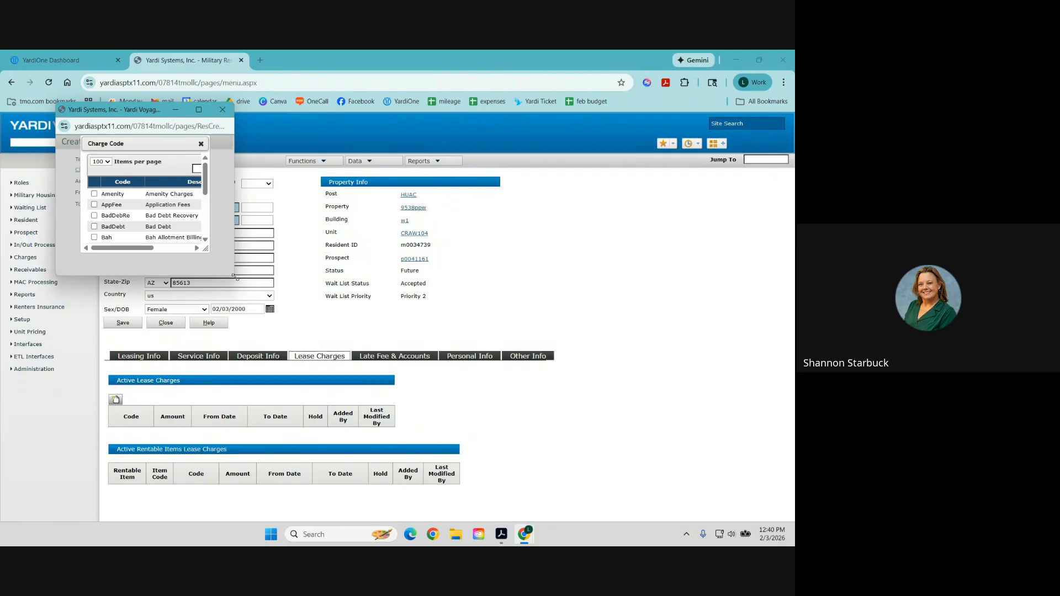
left_click_drag(234, 275, 554, 439)
left_click_drag(208, 250, 391, 355)
left_click(221, 168)
type("ut")
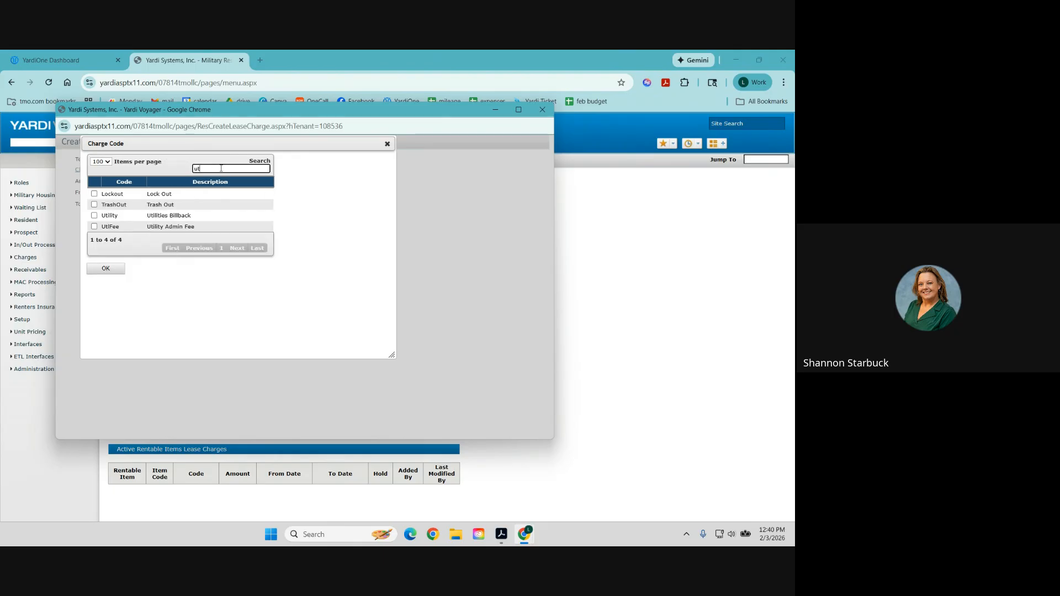
left_click(94, 215)
left_click(107, 271)
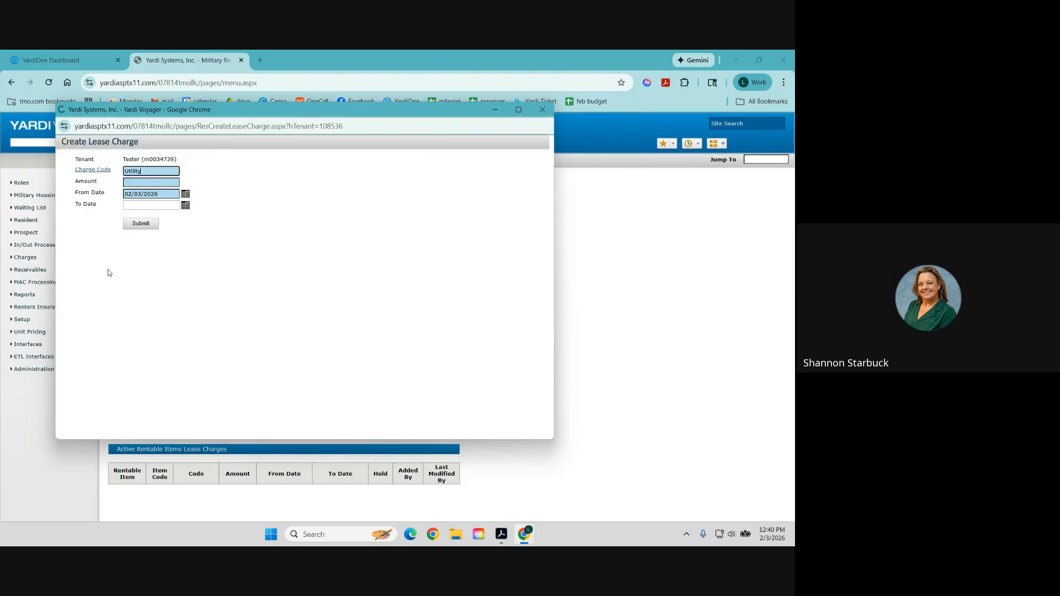
Enter an amount of 50, set From Date to 02/05/2026 and submit the charge.
left_click(134, 185)
type("$56")
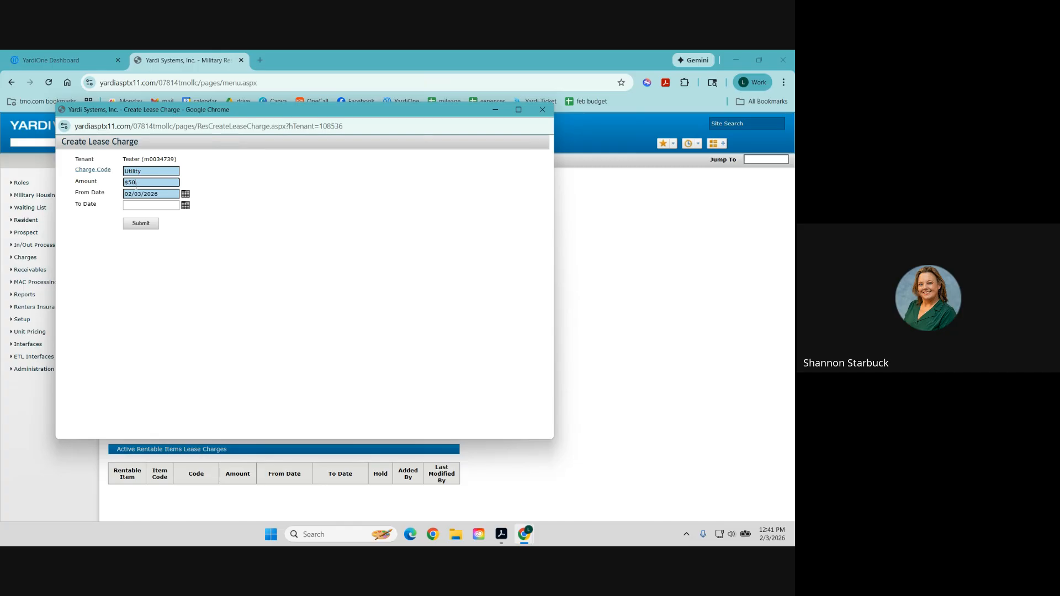
left_click(141, 224)
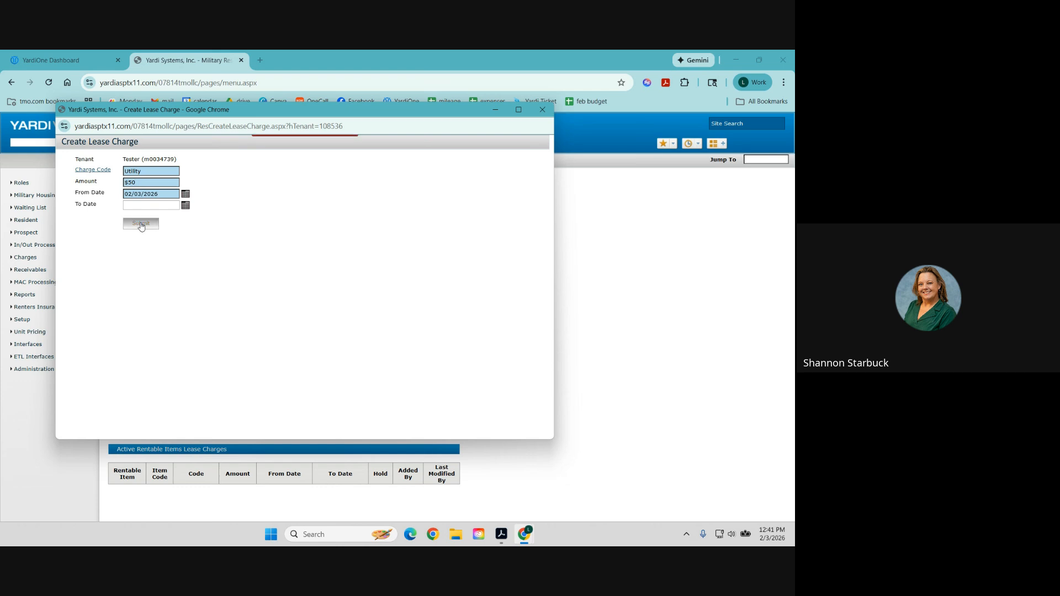
left_click(142, 183)
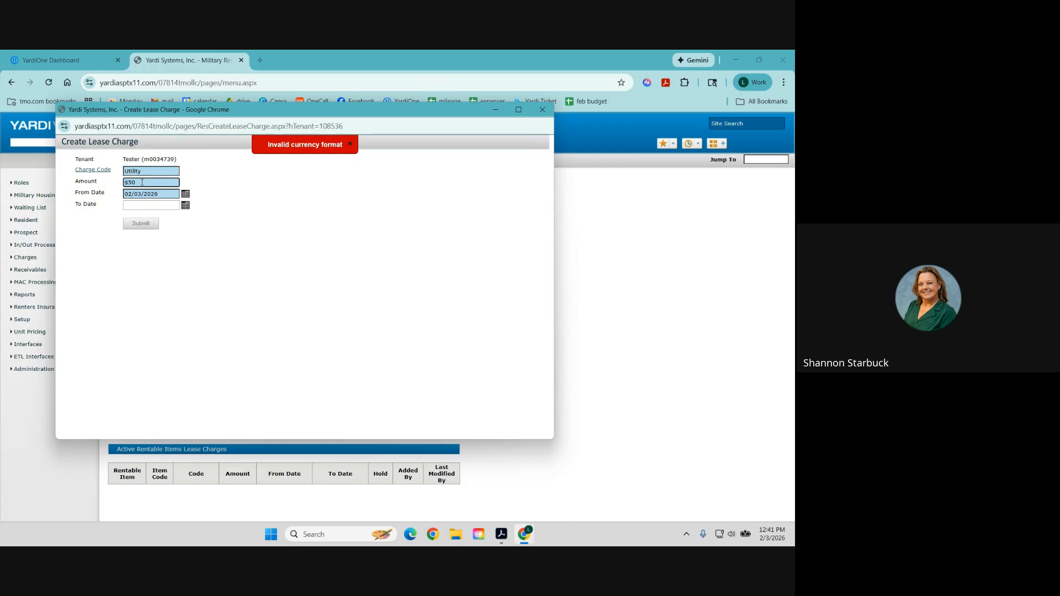
left_click_drag(142, 183, 104, 183)
type("50")
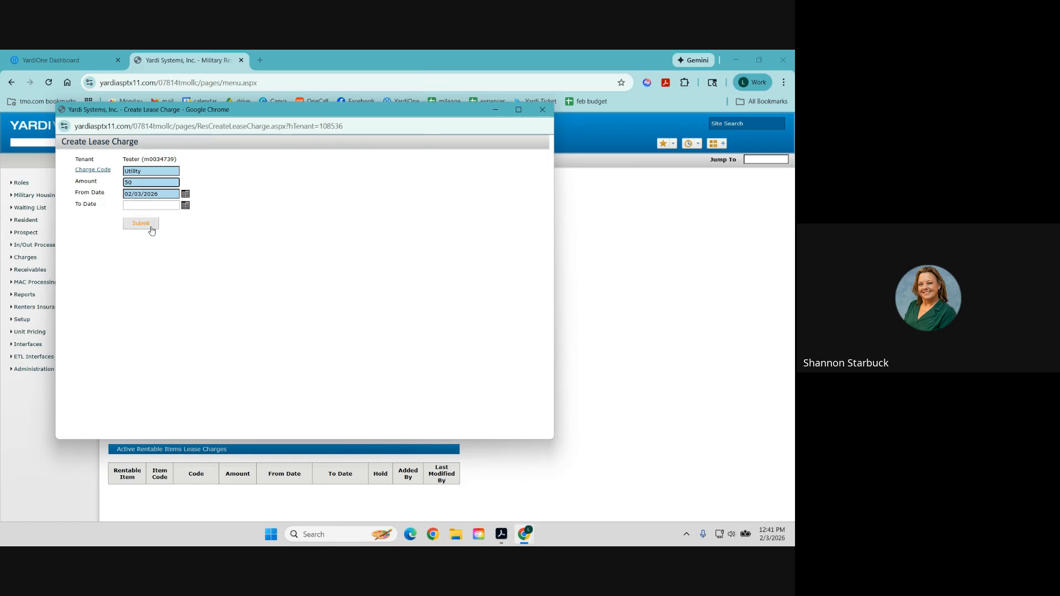
left_click(145, 228)
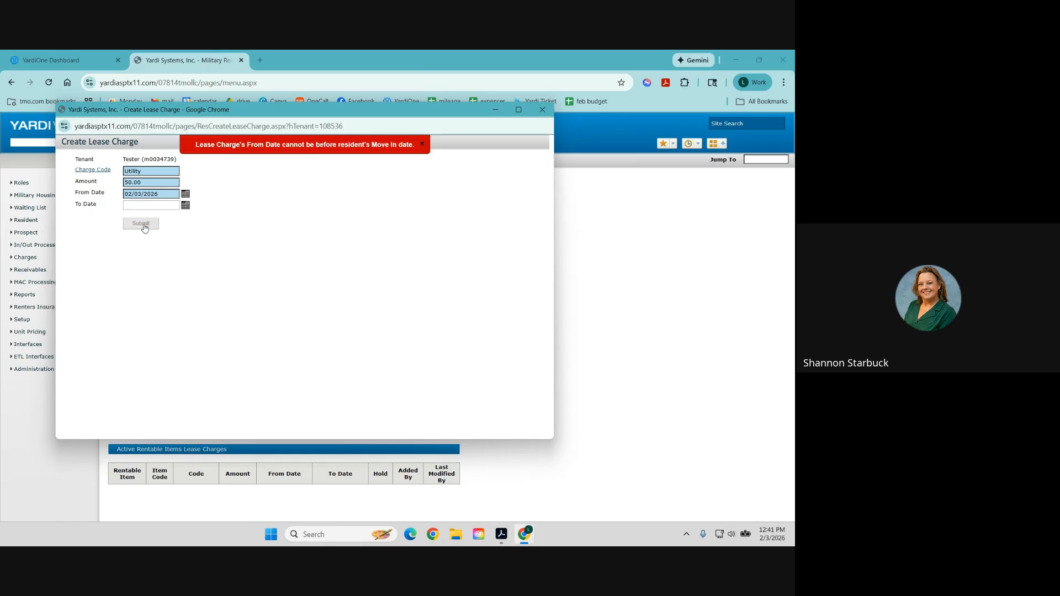
left_click(143, 195)
key("BackSpace")
type("5")
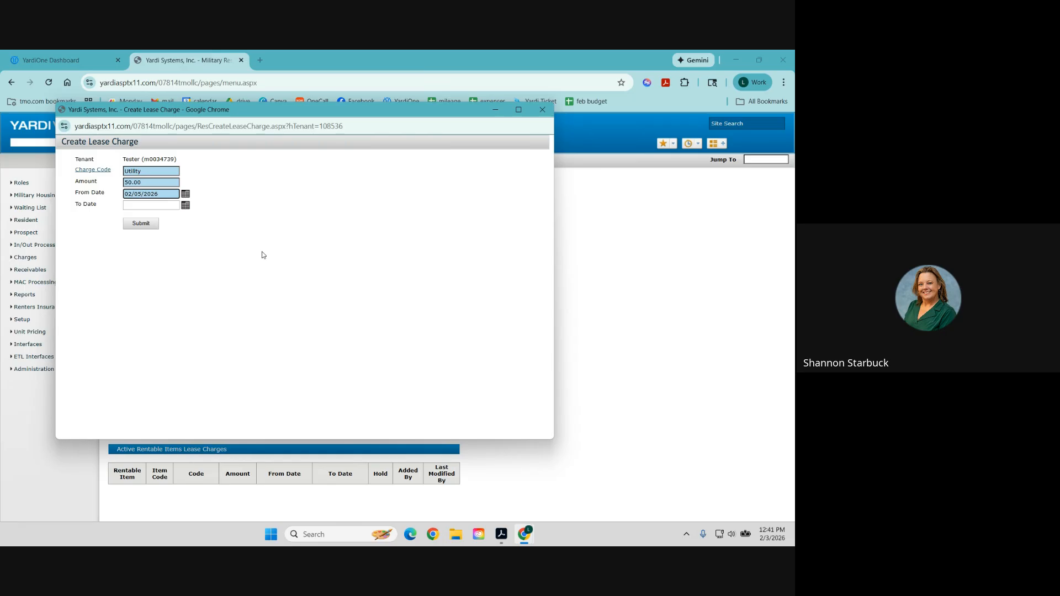
left_click(141, 223)
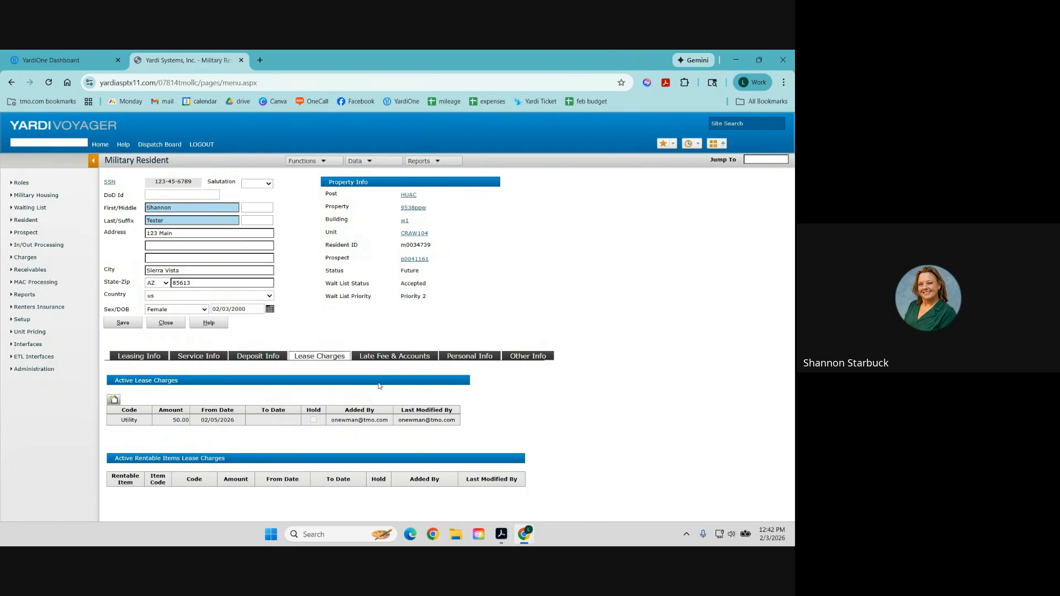
Review the Late Fee & Accounts and Personal Info tabs, then show Other Info.
left_click(387, 359)
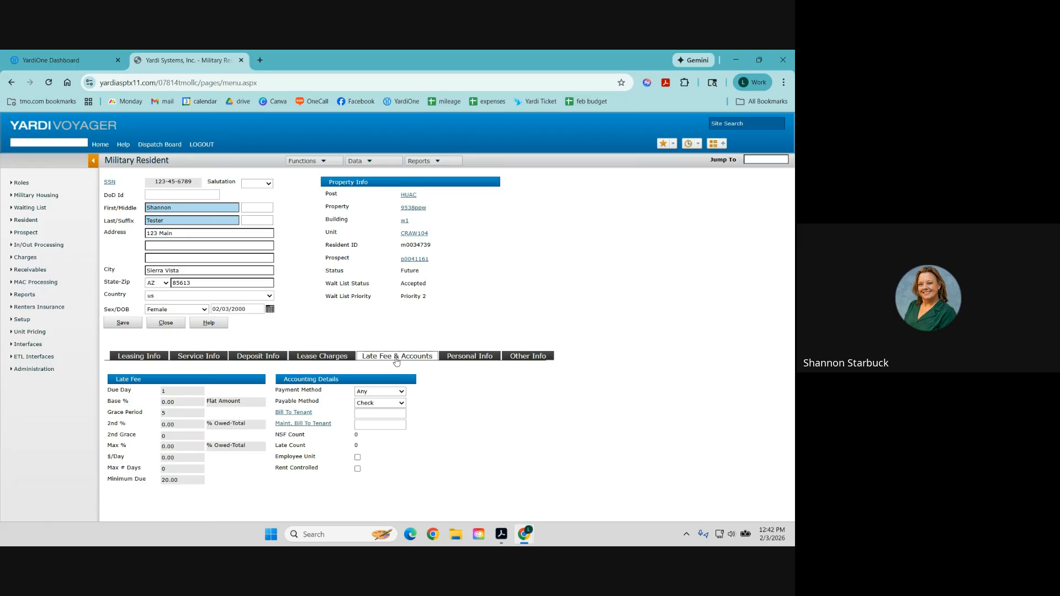
left_click(468, 359)
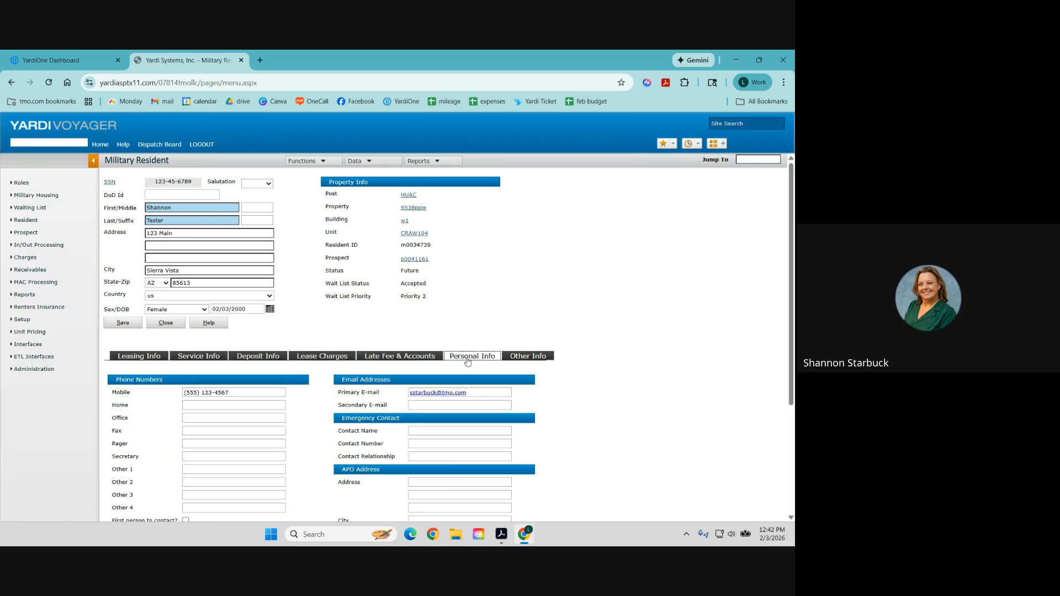
scroll(467, 360, "down", 2)
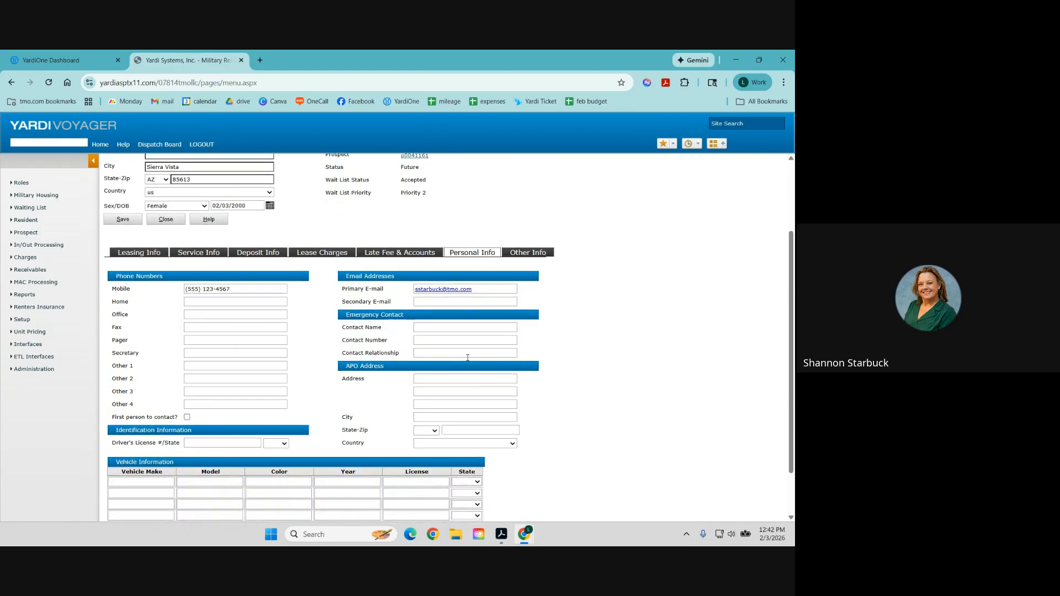
scroll(468, 358, "up", 2)
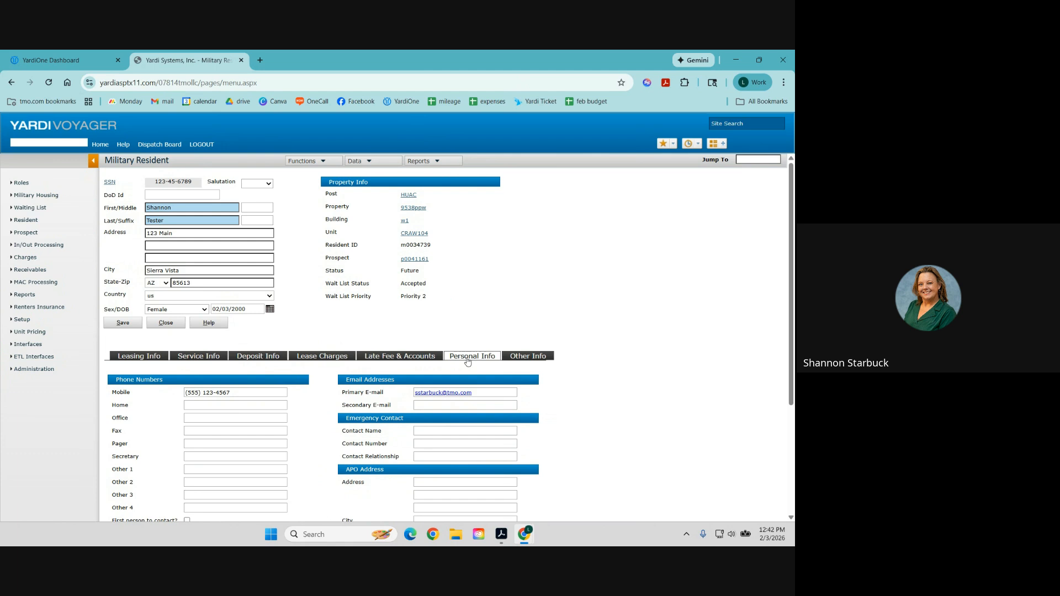
left_click(526, 362)
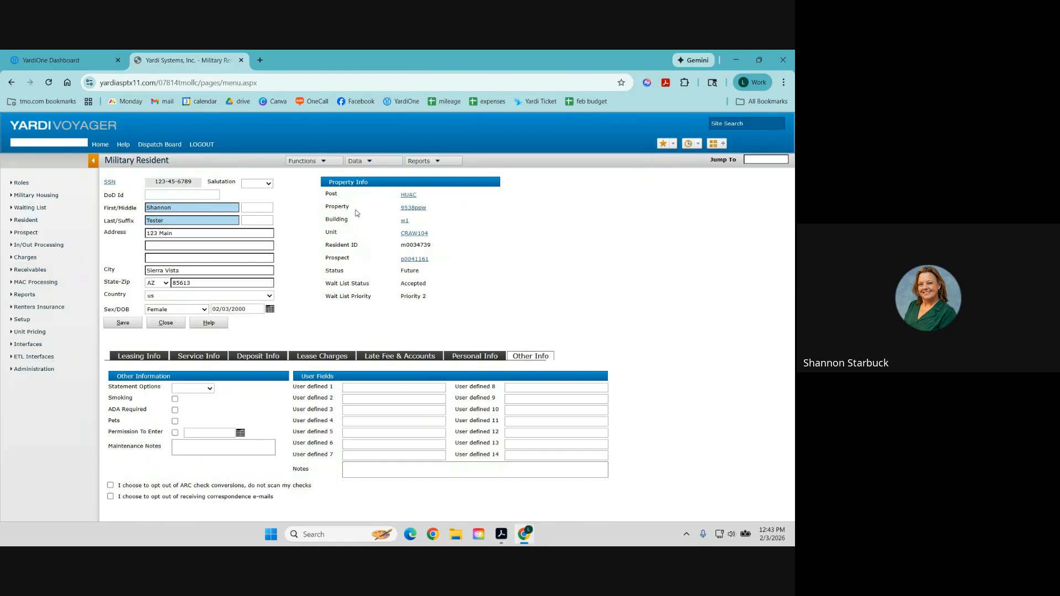
Create a new resident memo of type Deliquency with an agent assigned.
left_click(318, 160)
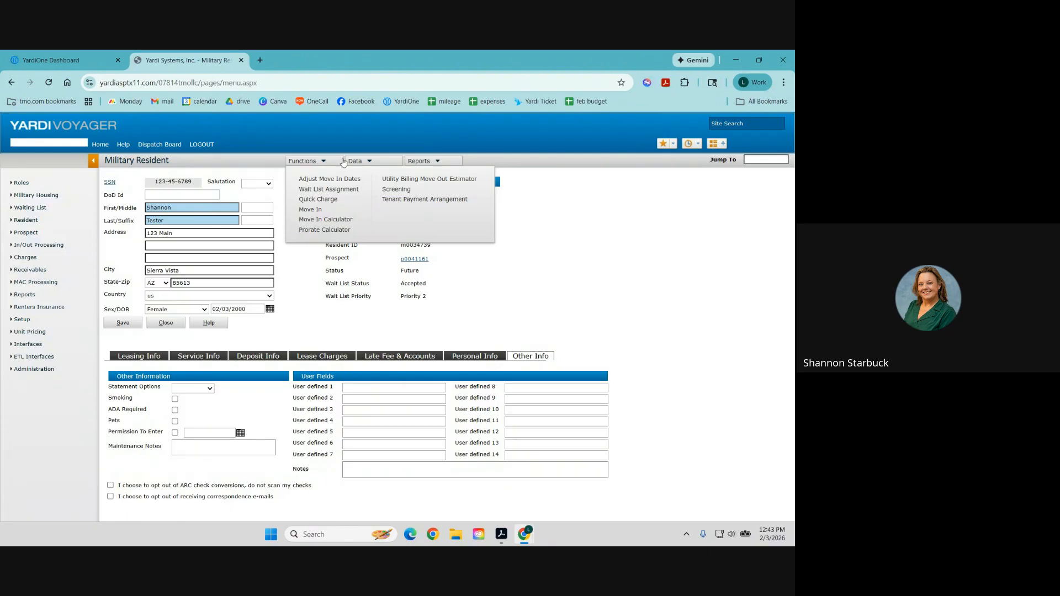
left_click(369, 161)
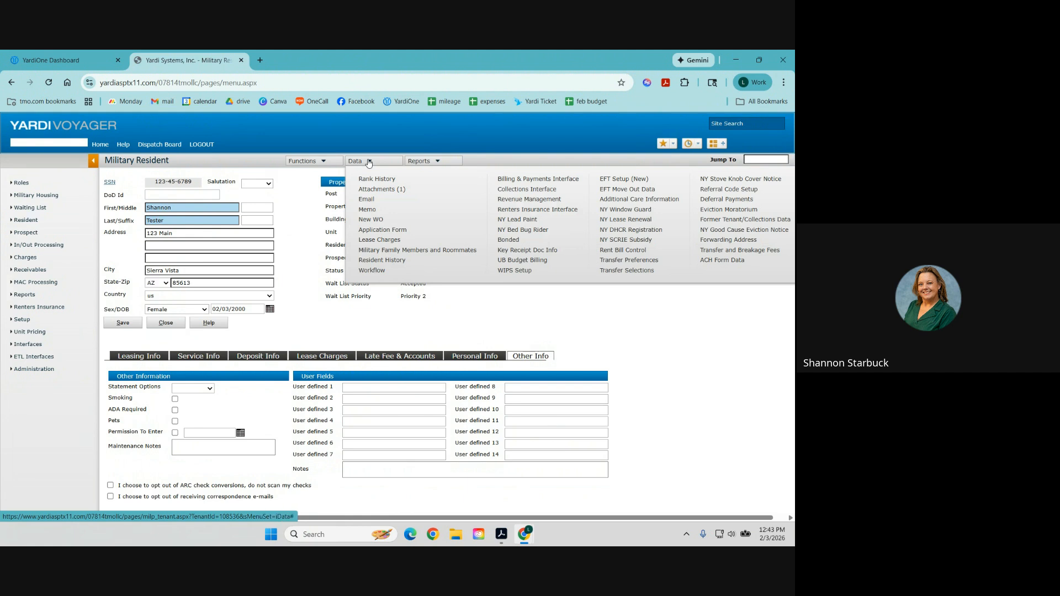
left_click(367, 211)
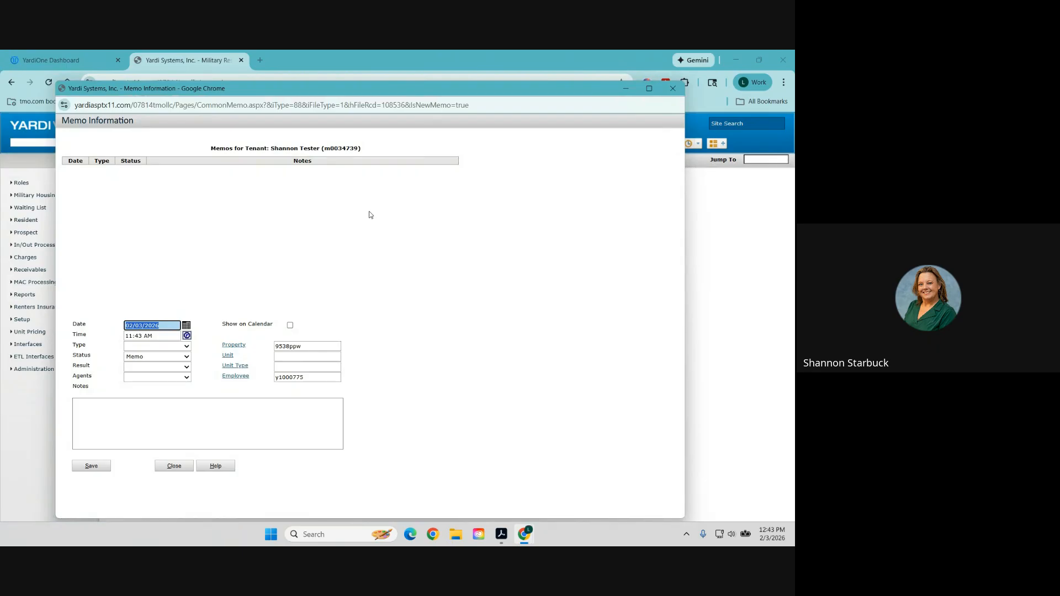
left_click(161, 347)
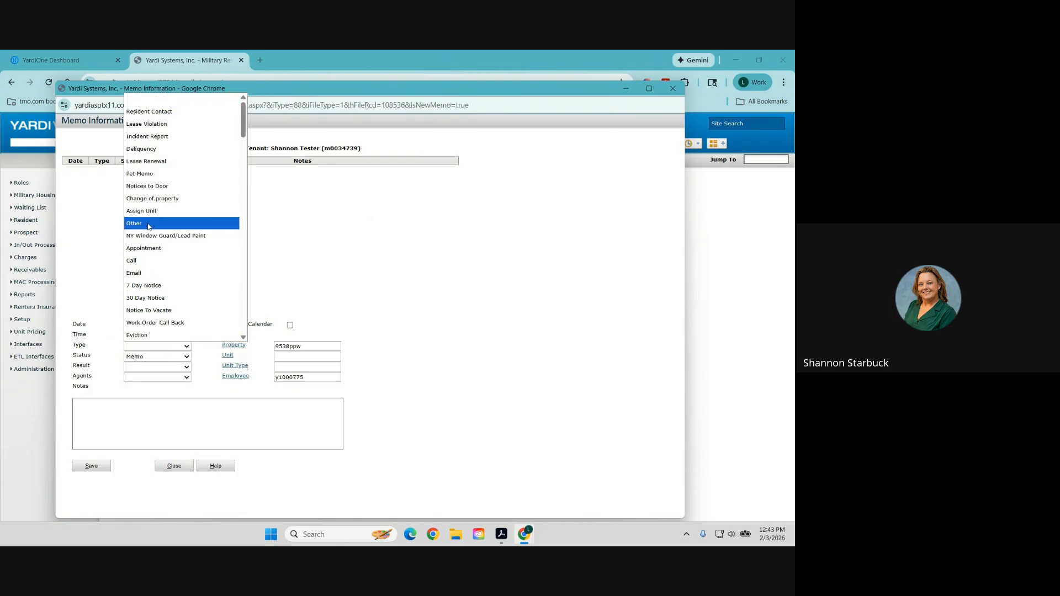
left_click(151, 150)
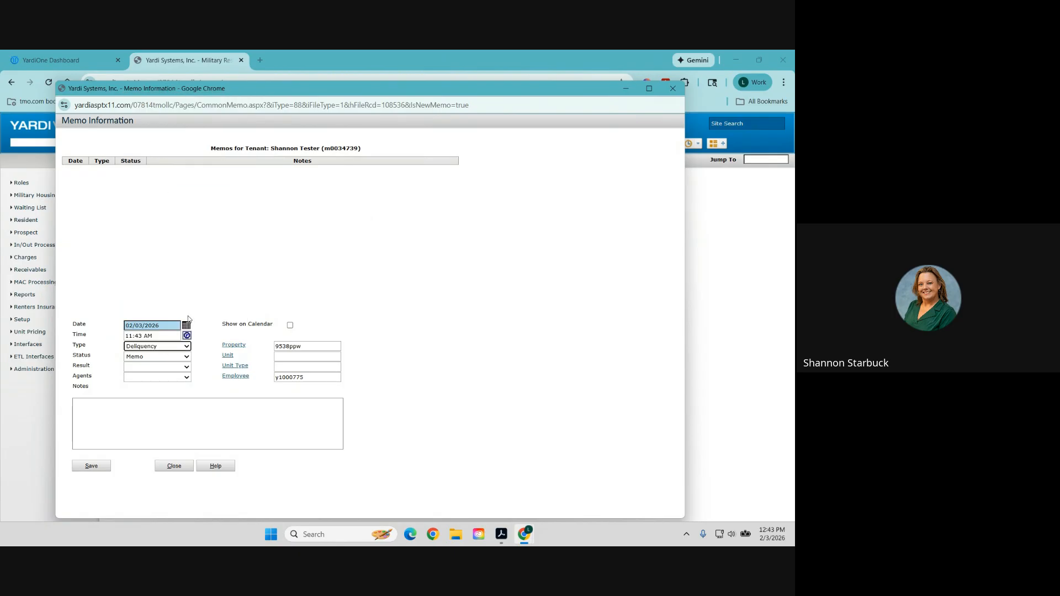
left_click(150, 379)
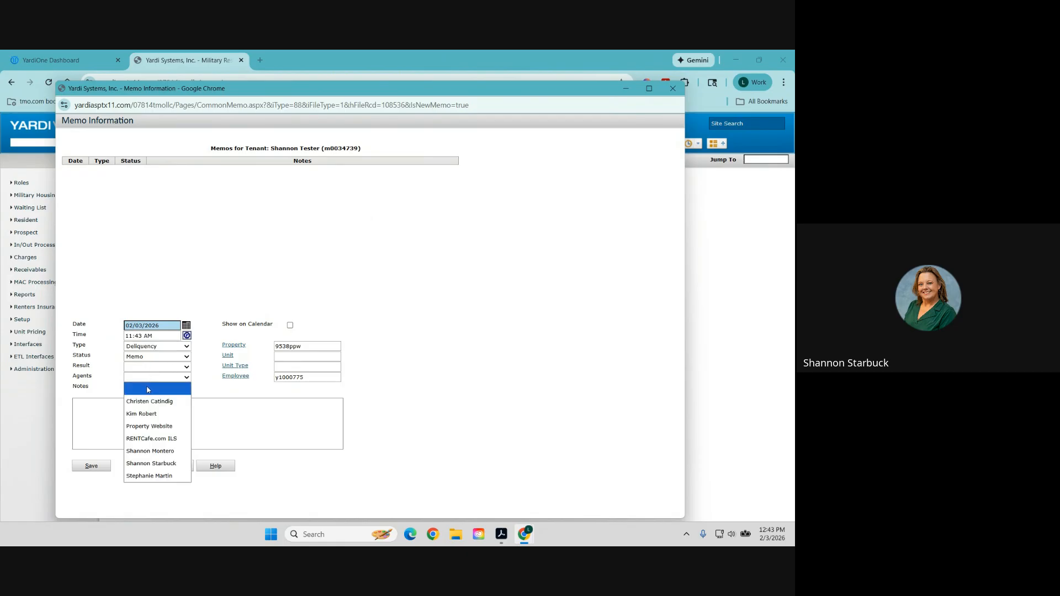
left_click(154, 463)
Write 'test memo' as the notes, save it, then close the memo window.
left_click(156, 427)
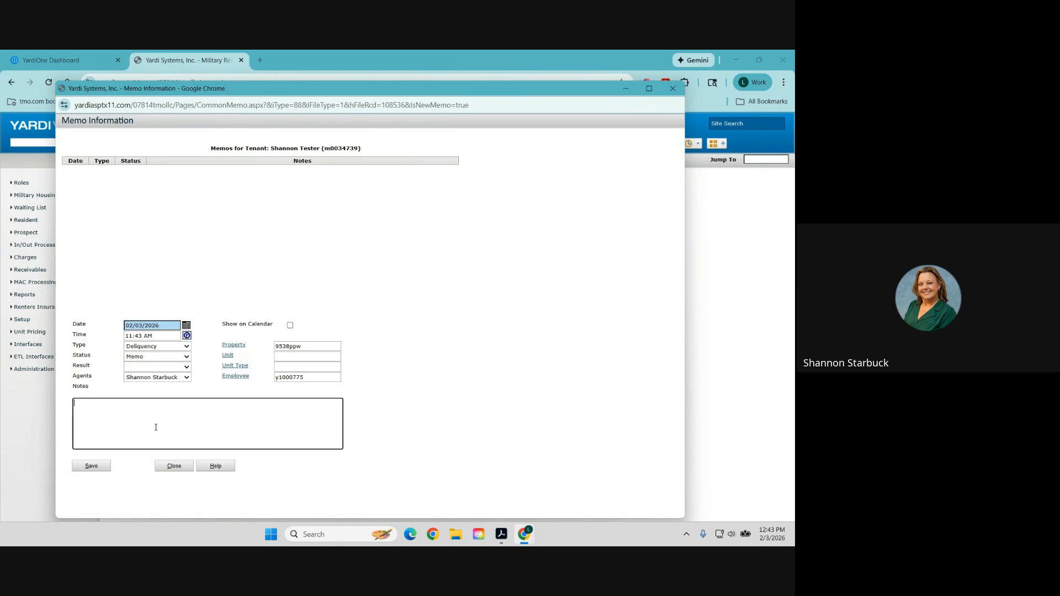
type("test memo")
left_click(92, 467)
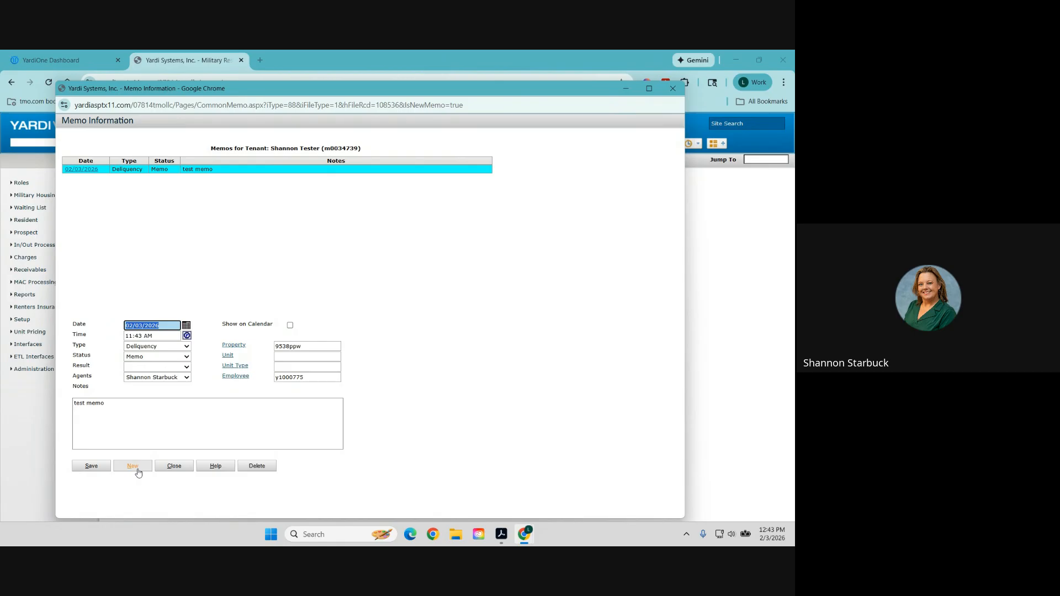
left_click(82, 169)
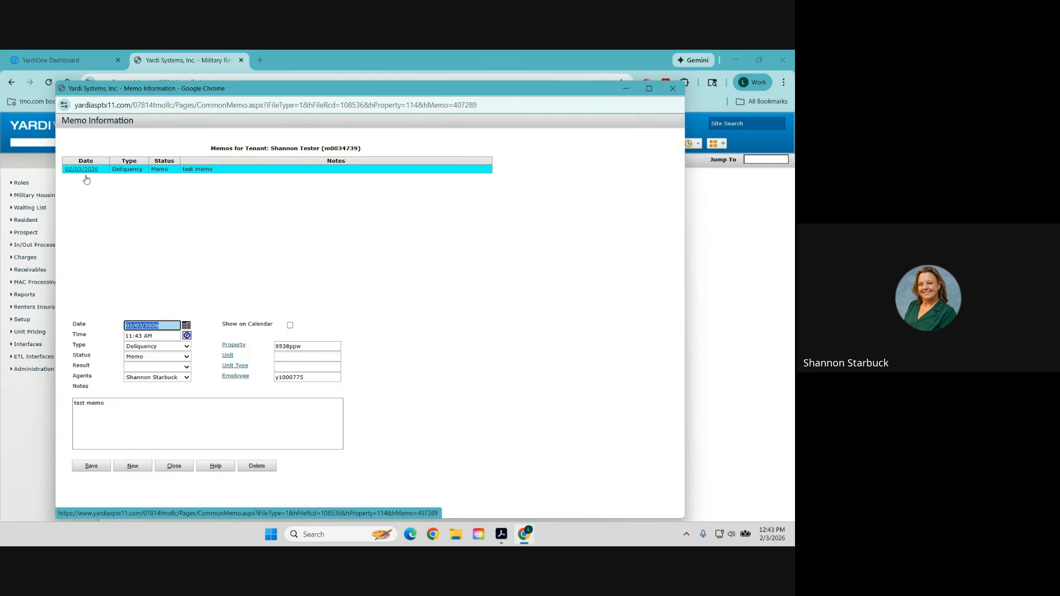
left_click(164, 471)
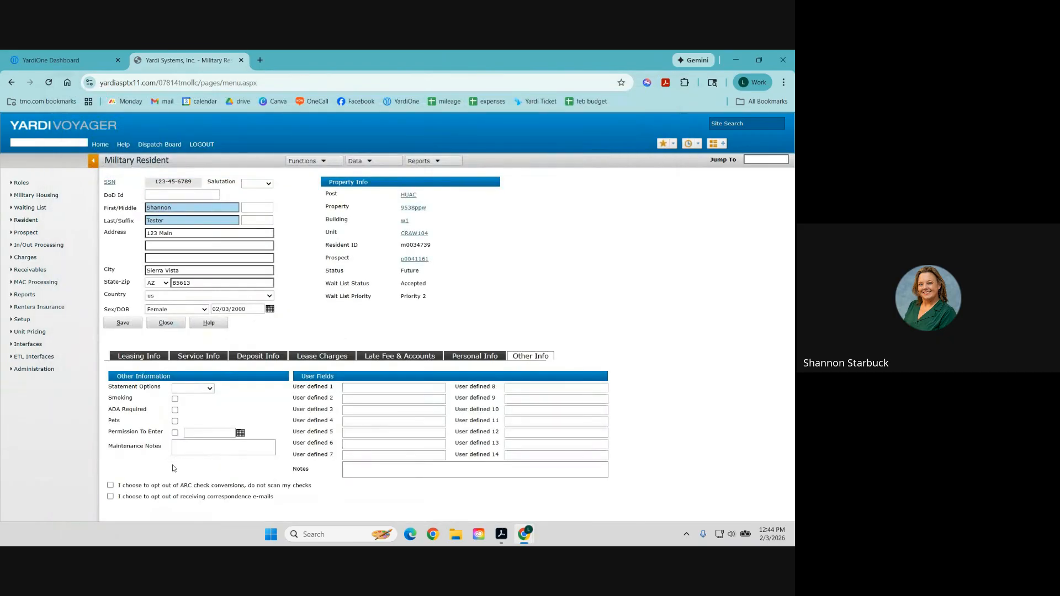
Try 1SG - First Sergeant in Military Rank History, then cancel and leave without saving.
left_click(368, 161)
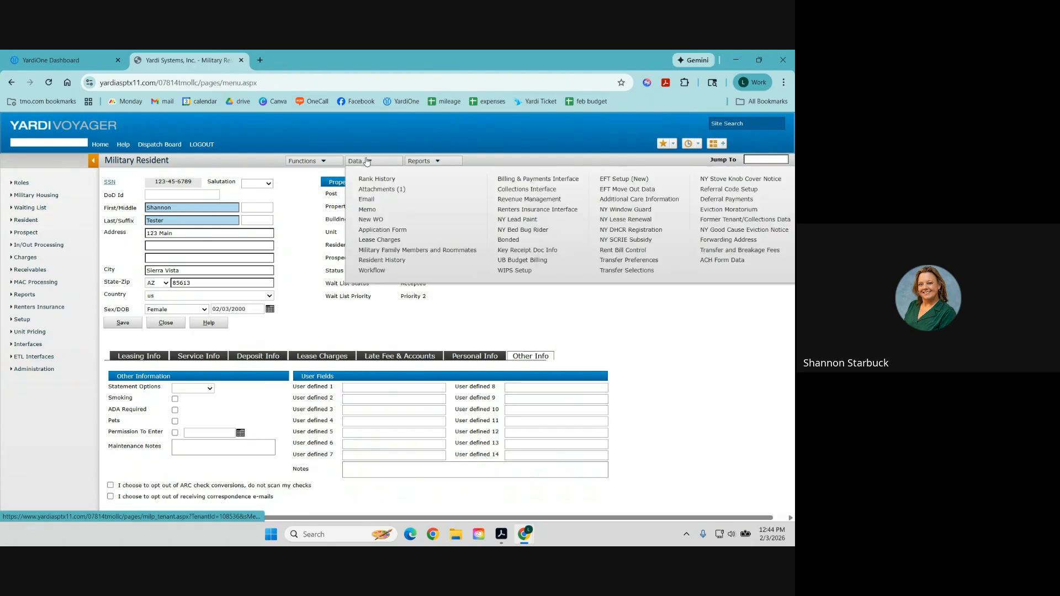
left_click(367, 162)
left_click(374, 179)
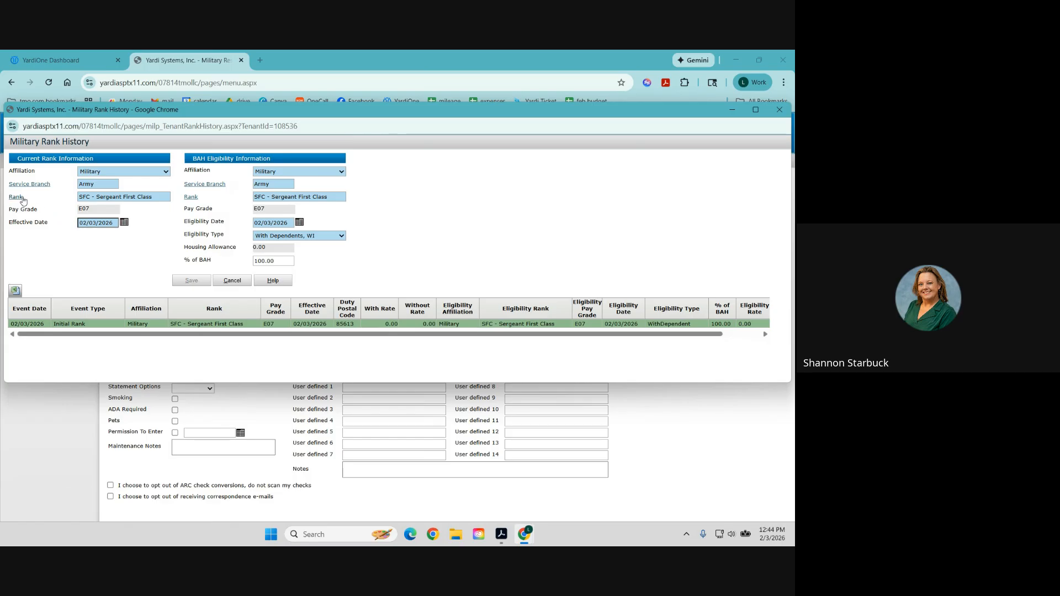
left_click(15, 196)
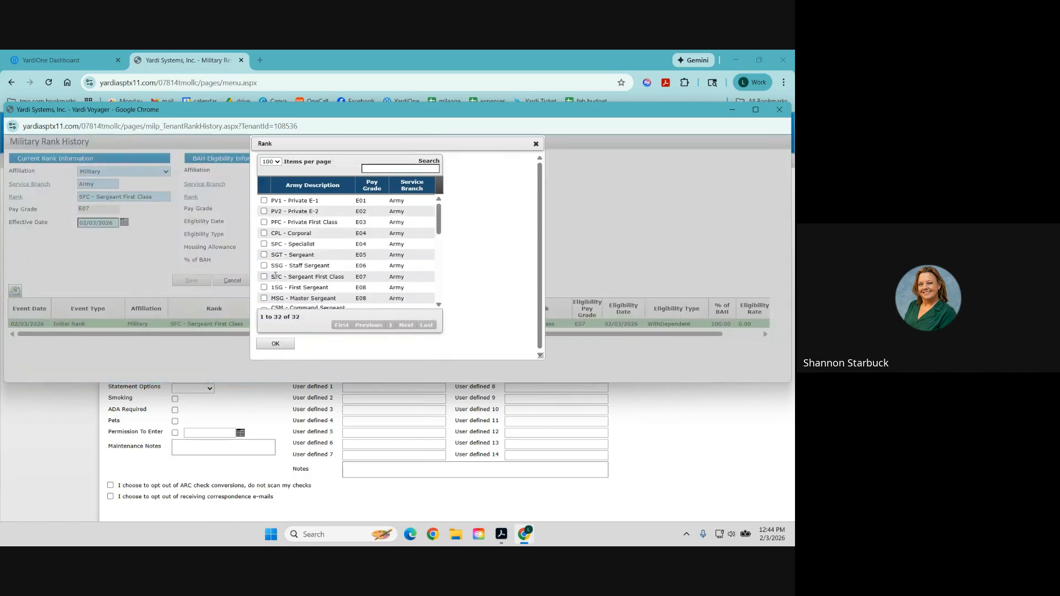
left_click(264, 288)
left_click(282, 346)
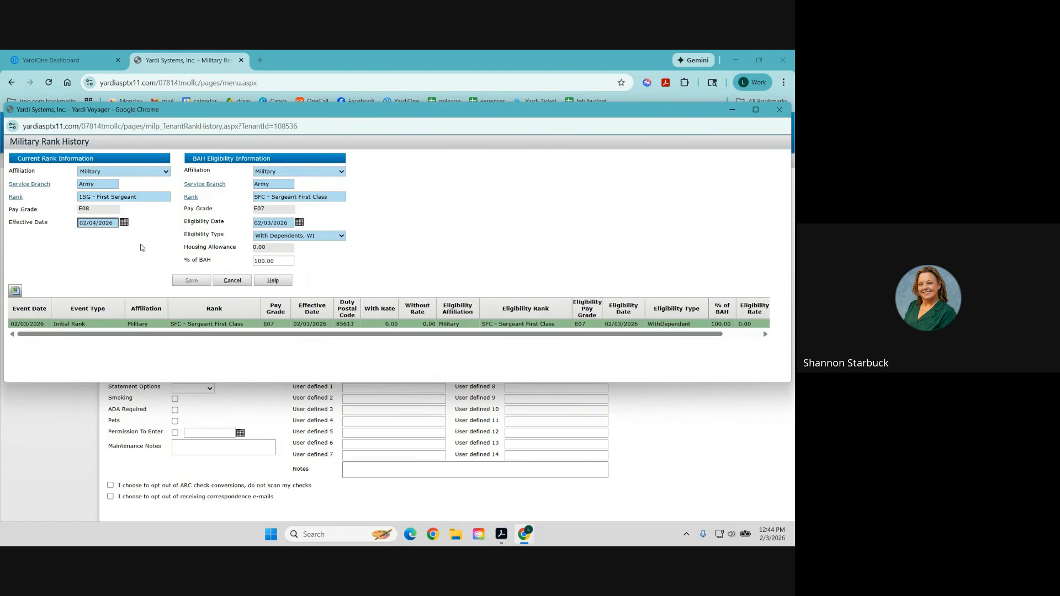
key("Tab")
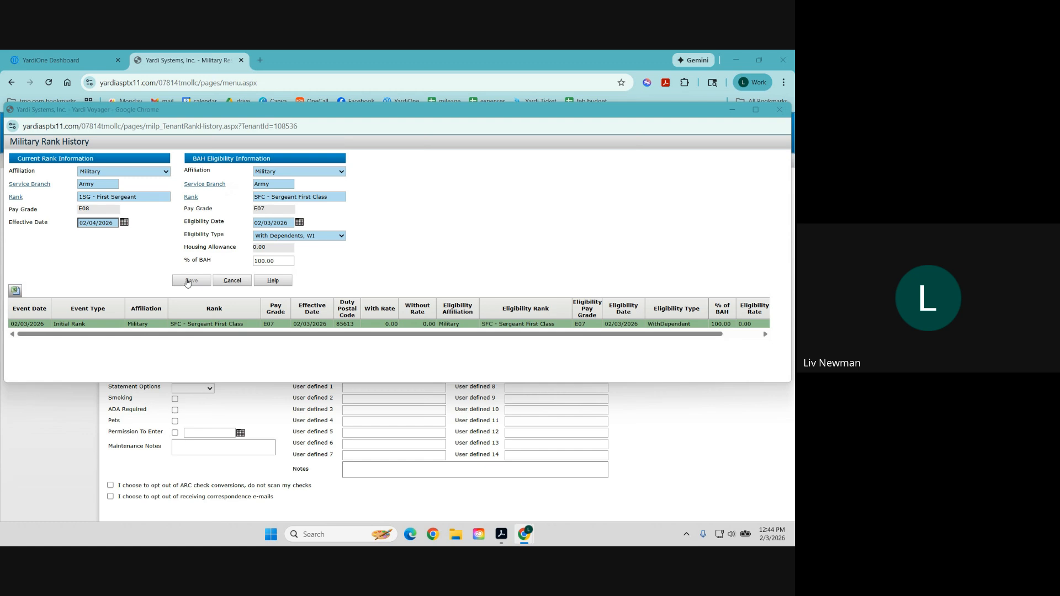
left_click(232, 285)
left_click(445, 174)
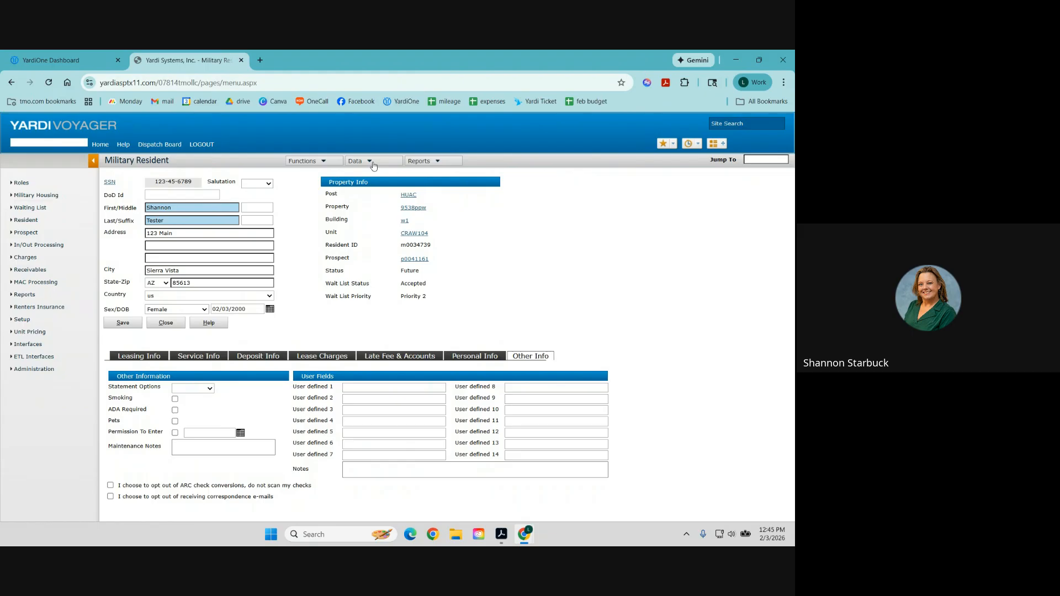
Upload IMG_5753.jpeg from Downloads as a resident attachment via Data > Attachments.
mouse_move(372, 164)
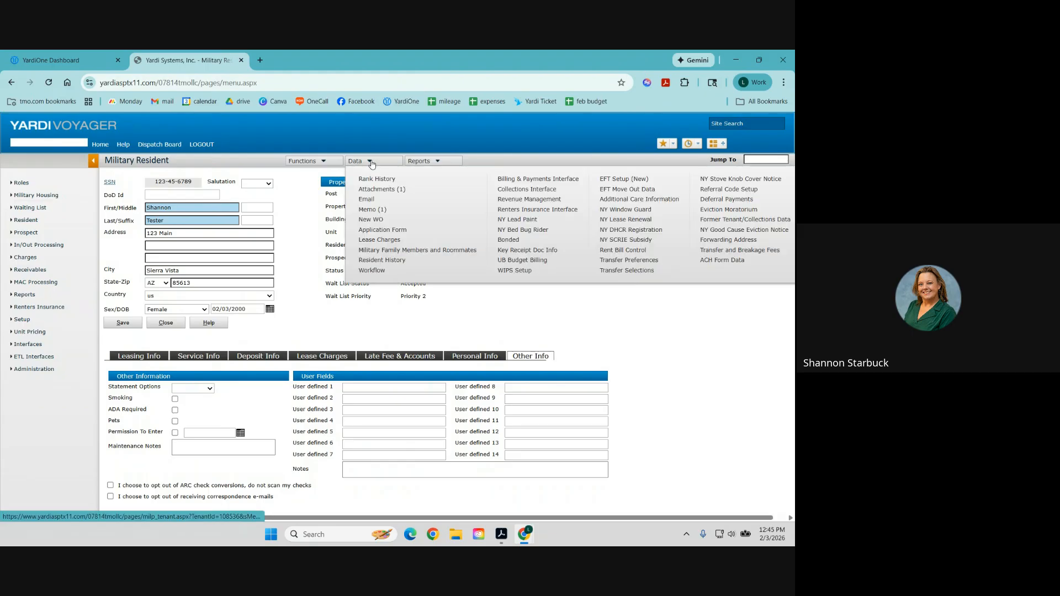
left_click(383, 190)
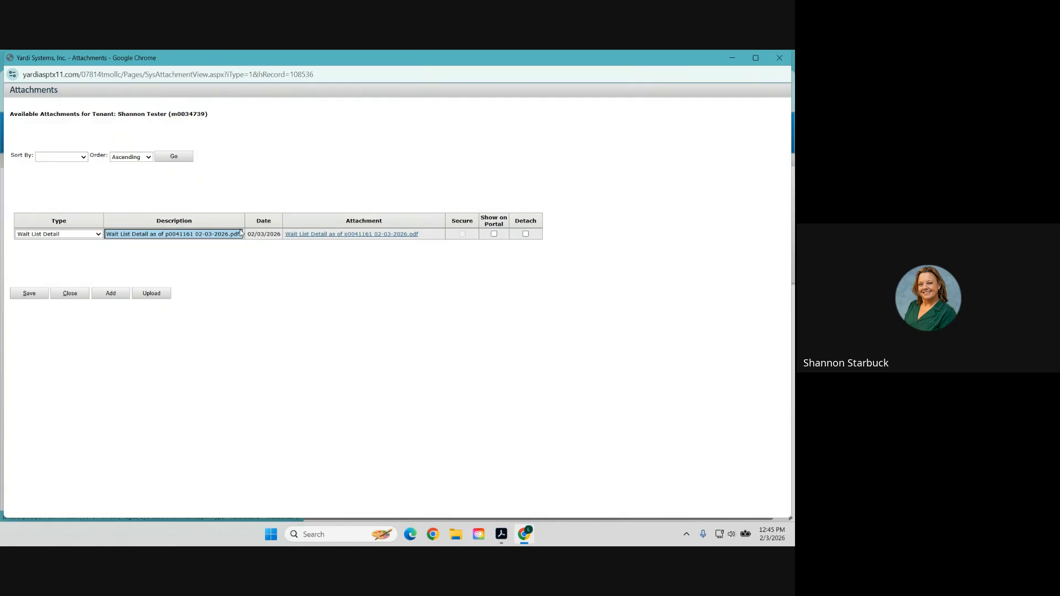
left_click(152, 295)
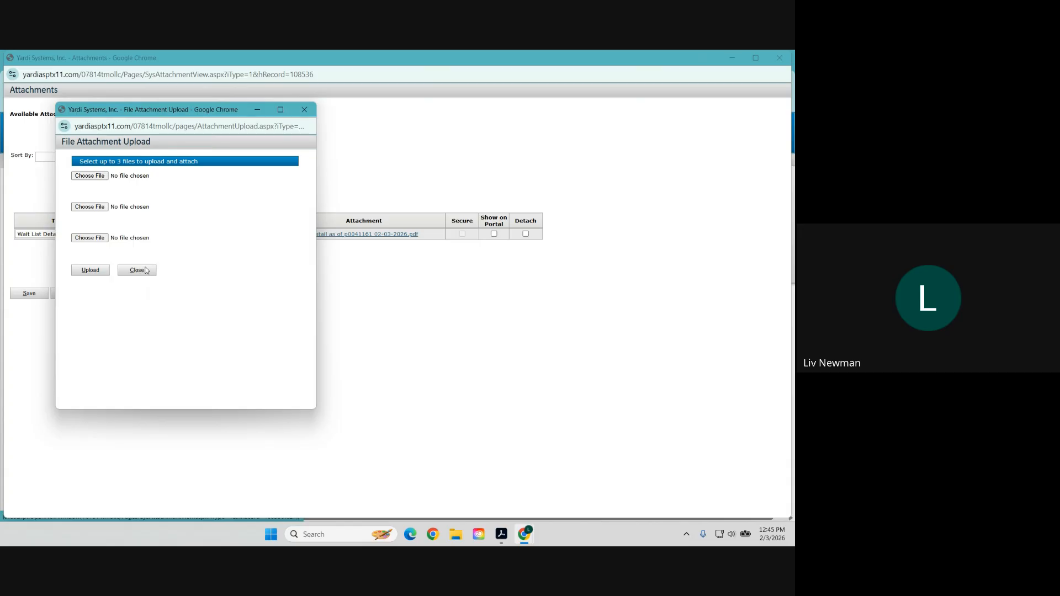
left_click(97, 176)
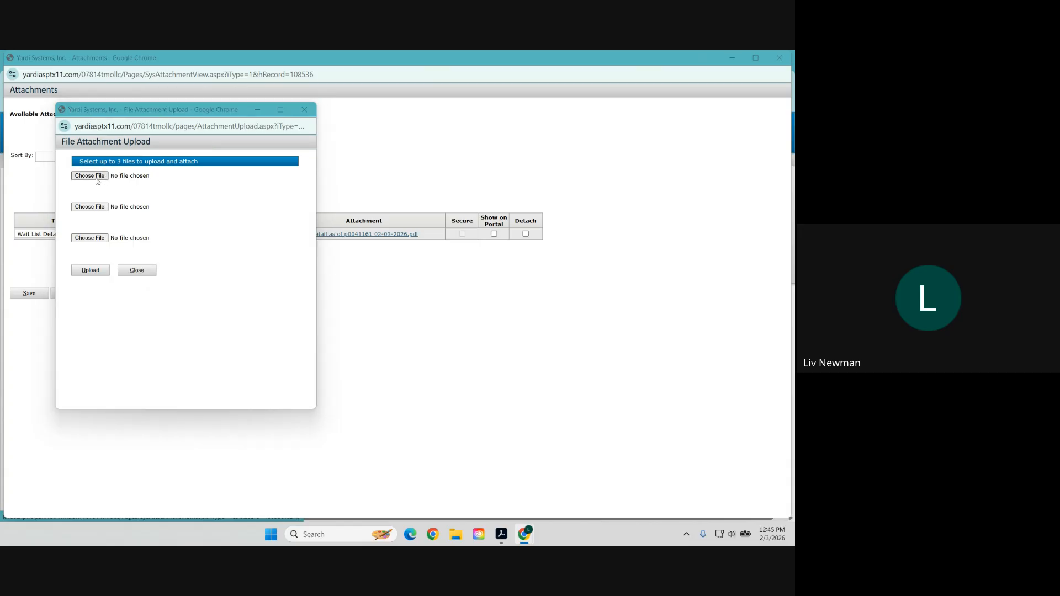
left_click(167, 183)
double_click(167, 182)
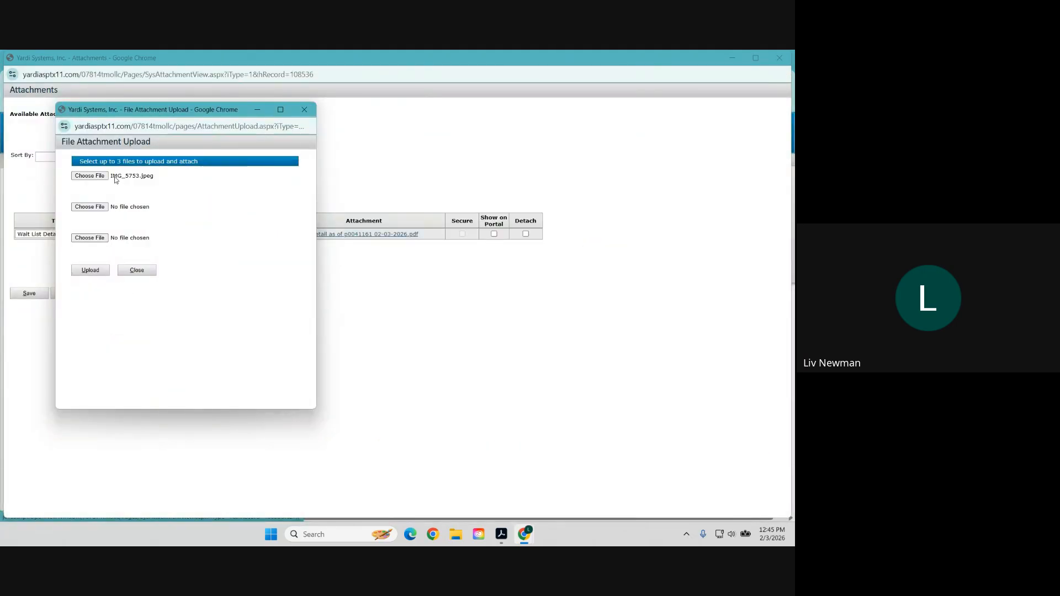
left_click(99, 269)
left_click_drag(72, 190, 141, 190)
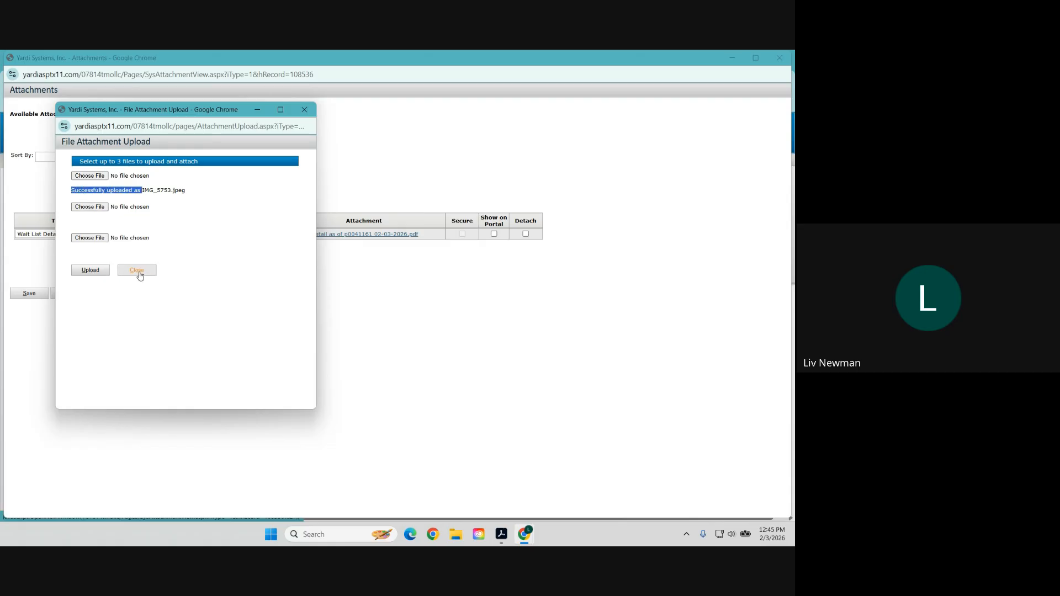
left_click(139, 273)
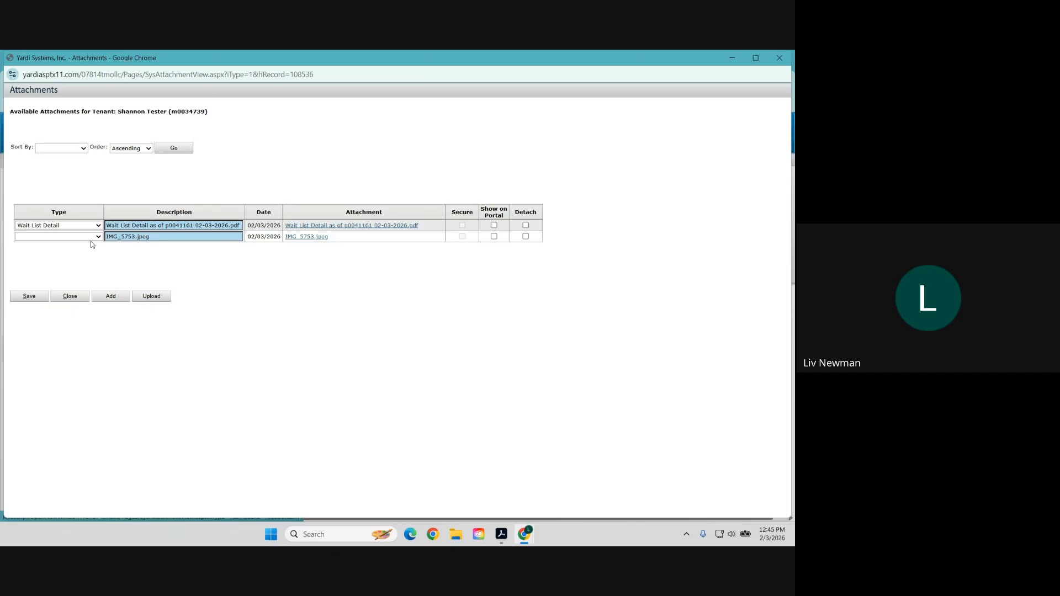
Set the image's type to EMAIL ATTACHMENT, show it on the portal, and save.
left_click(98, 237)
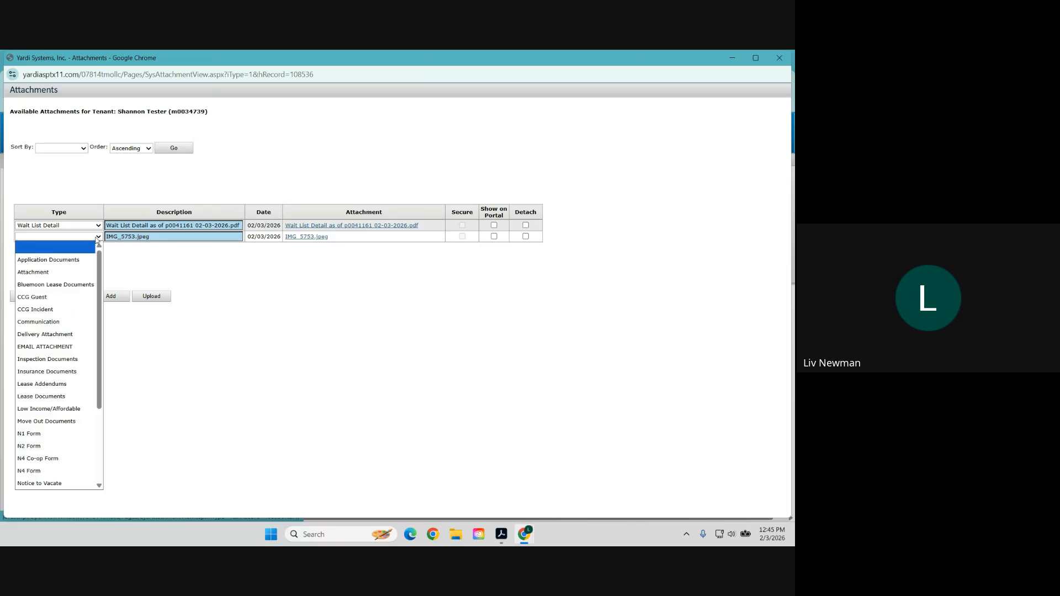
scroll(55, 480, "down", 1)
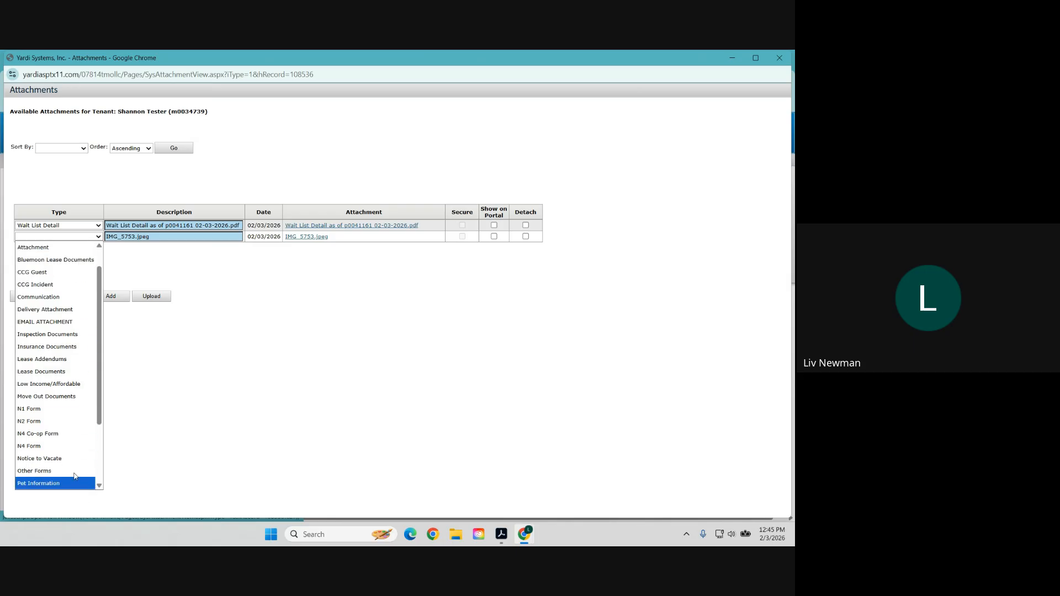
left_click(62, 328)
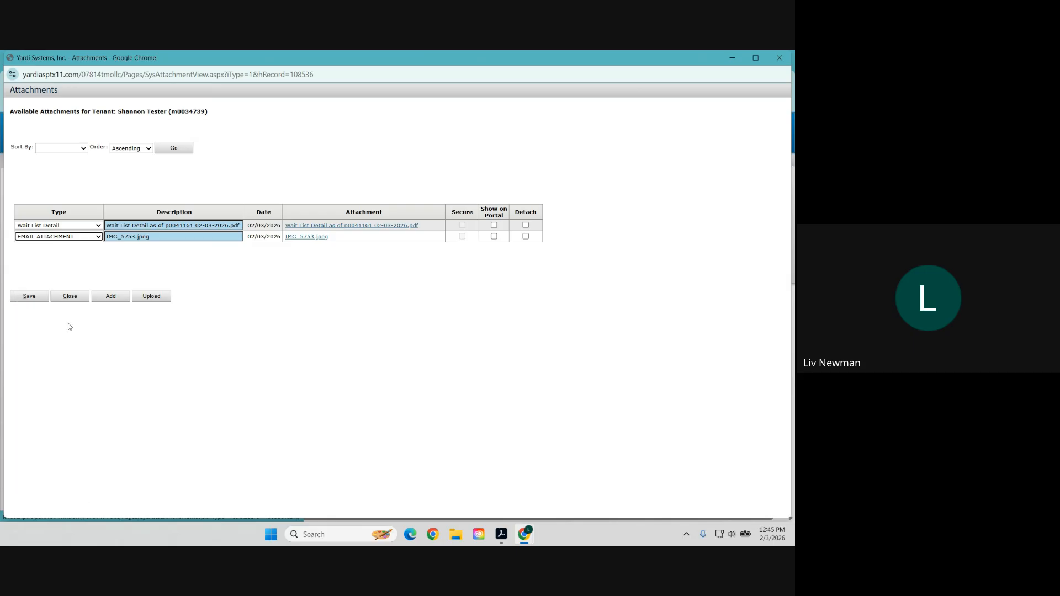
left_click(494, 237)
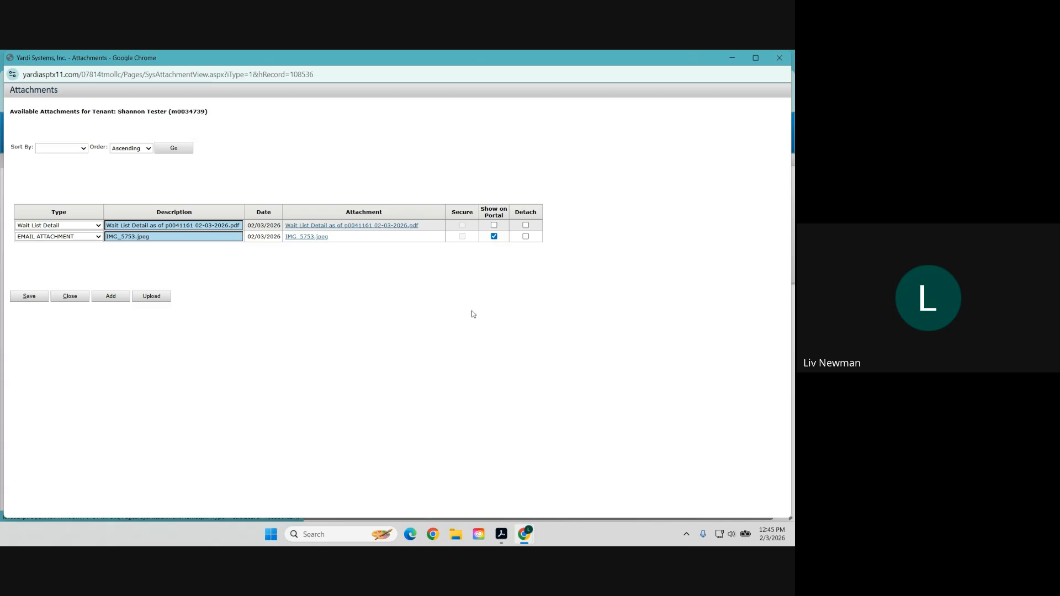
left_click(29, 298)
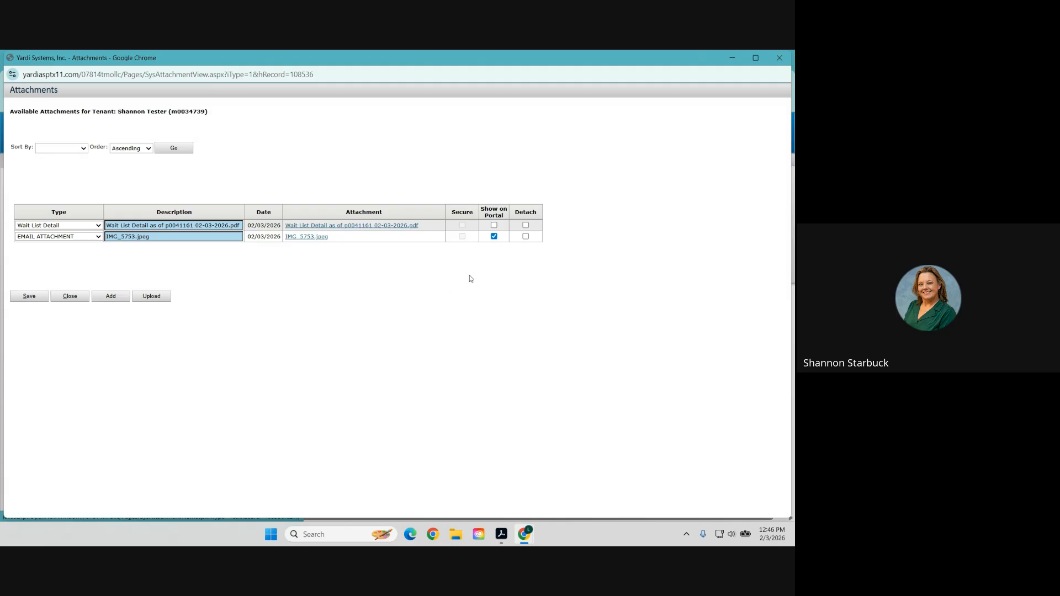
Detach IMG_5753.jpeg, save, and close the attachments window.
left_click(526, 237)
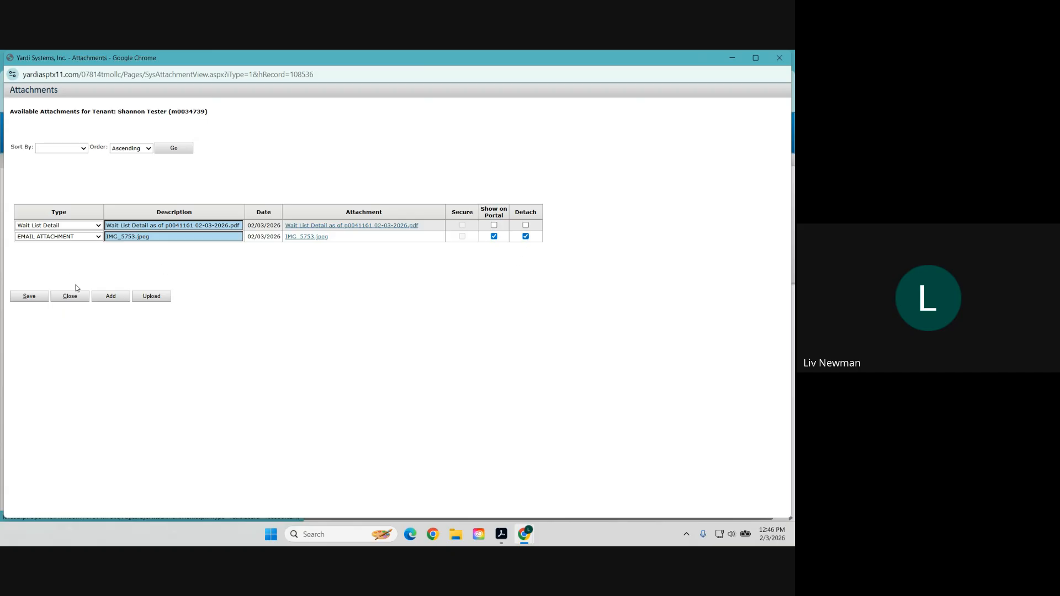
left_click(39, 298)
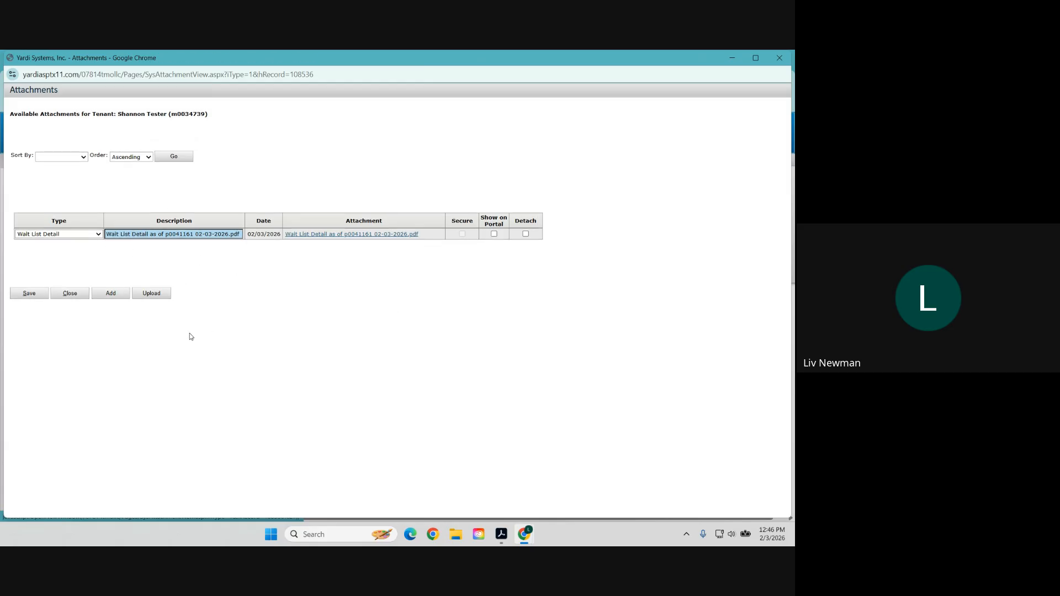
left_click(70, 294)
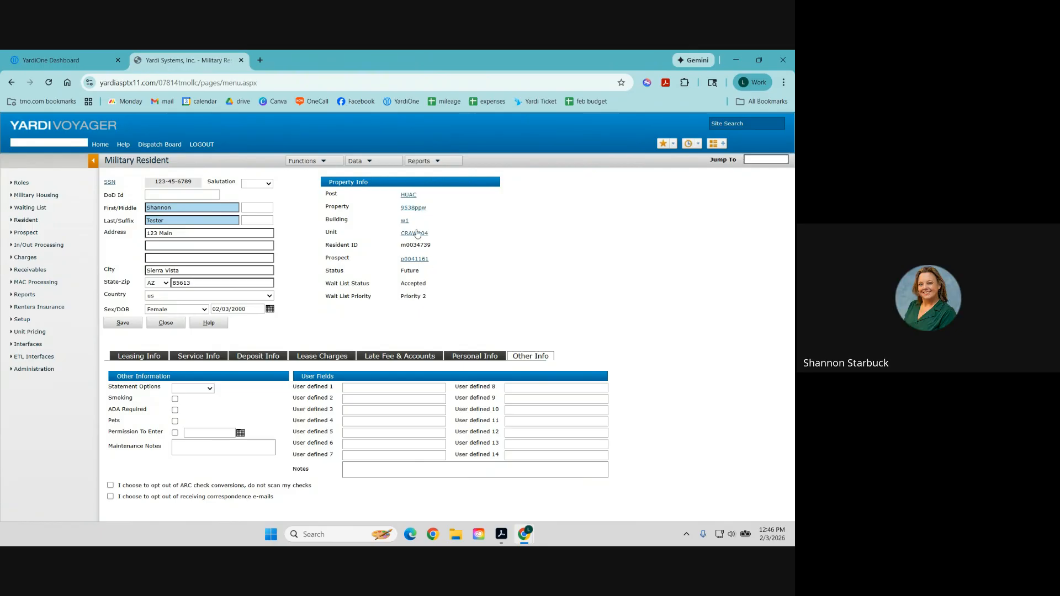
On the Military Family Members and Roommates page, enter the member's first and last name.
left_click(370, 162)
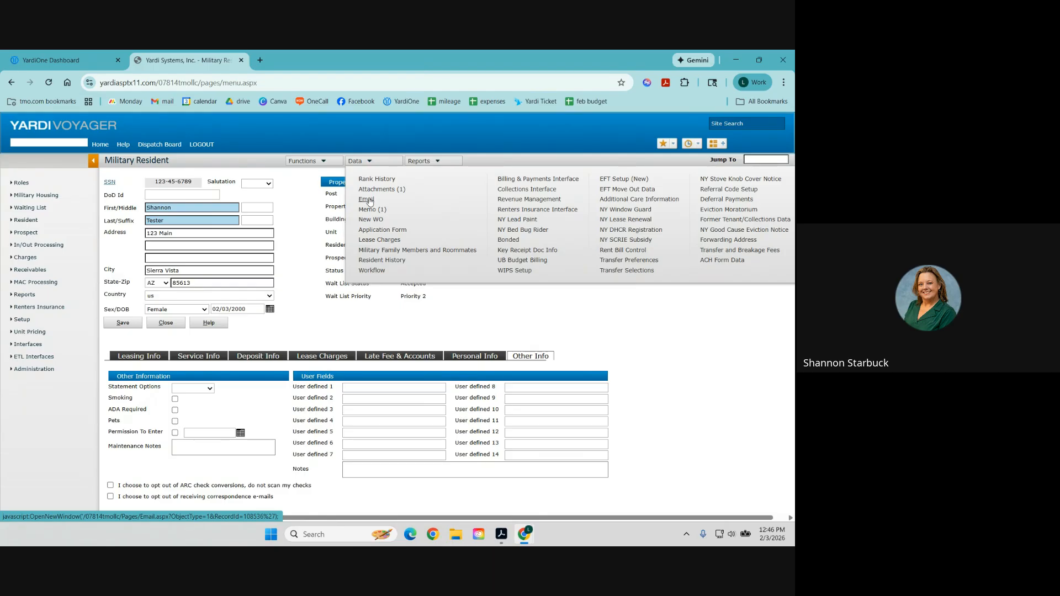
left_click(377, 251)
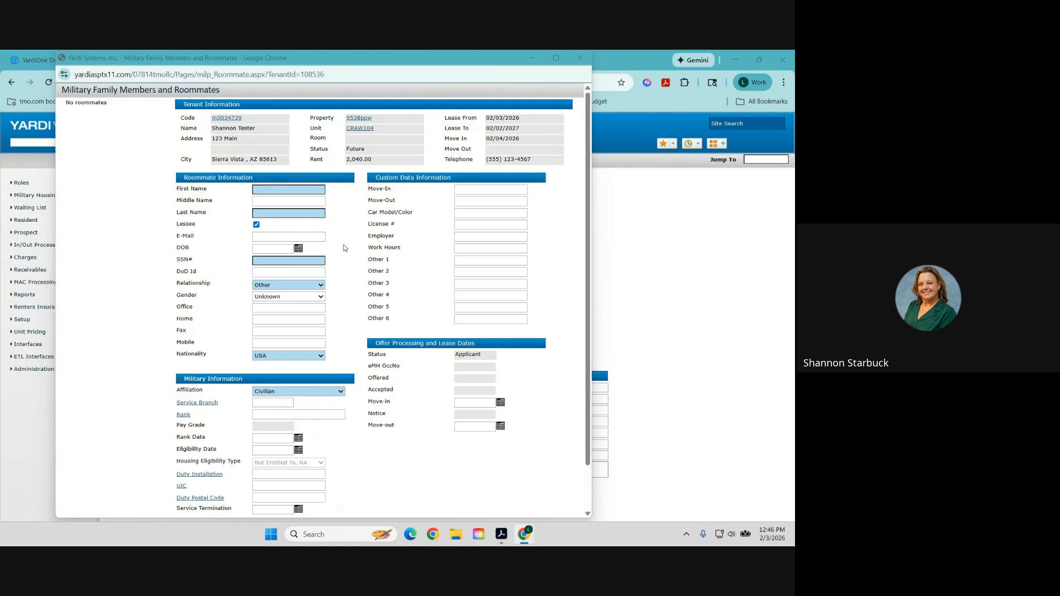
left_click(299, 191)
type("Ryan")
key("Tab")
key("Tab")
type("Child")
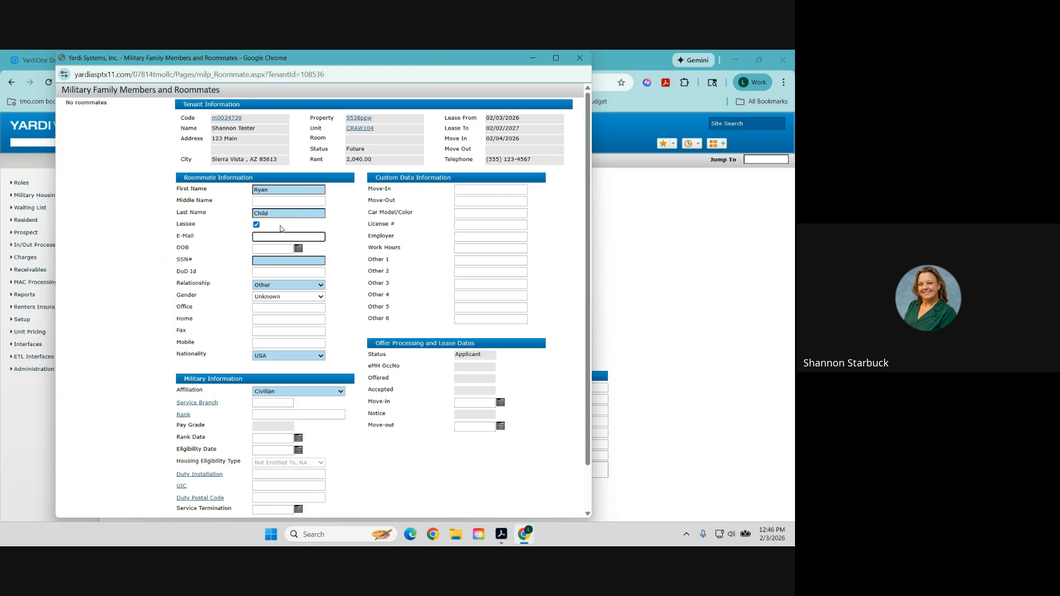
Untick Lessee, set Relationship to Child and Gender to Male, and enter a mobile number.
left_click(257, 225)
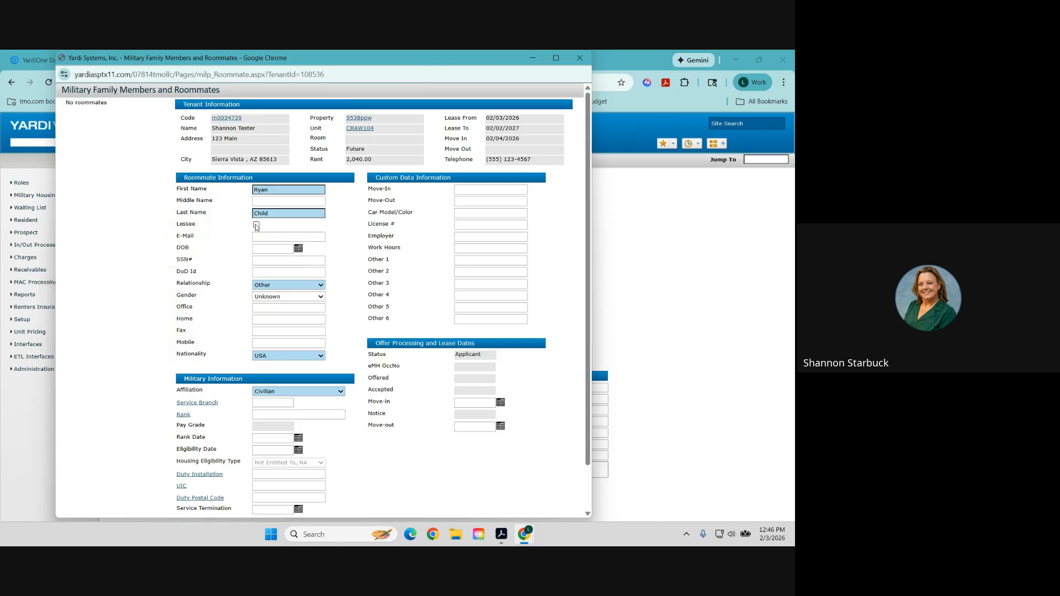
left_click(275, 285)
left_click(280, 319)
left_click(284, 297)
left_click(270, 314)
left_click(257, 226)
left_click(256, 227)
left_click(283, 343)
type("1")
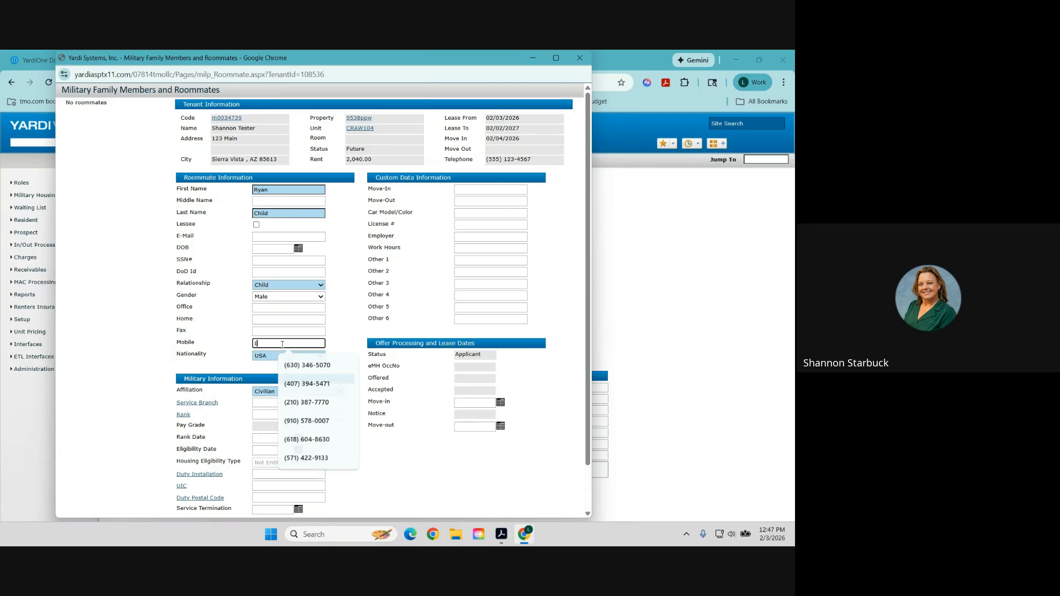
type("23) 456-789")
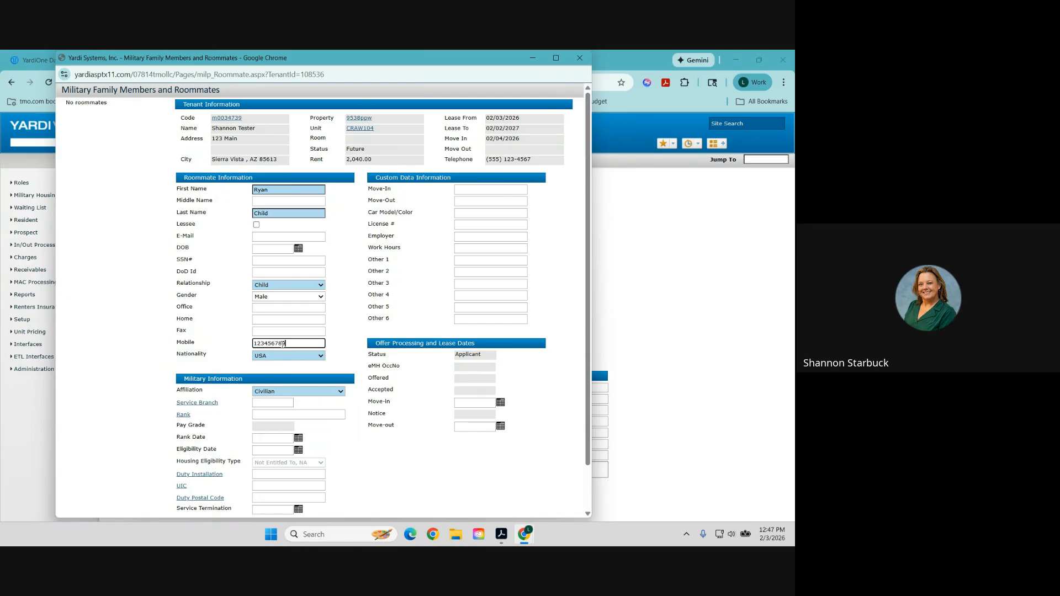
type("0")
key("Tab")
scroll(282, 344, "down", 1)
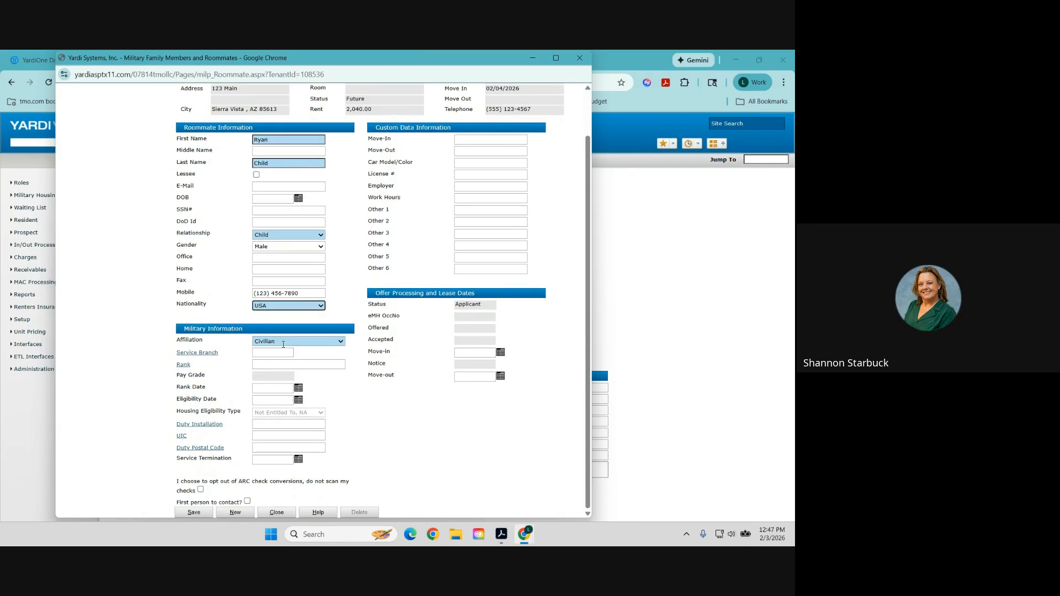
Save the new Child household member, then close the Family Members and Roommates window.
left_click(195, 513)
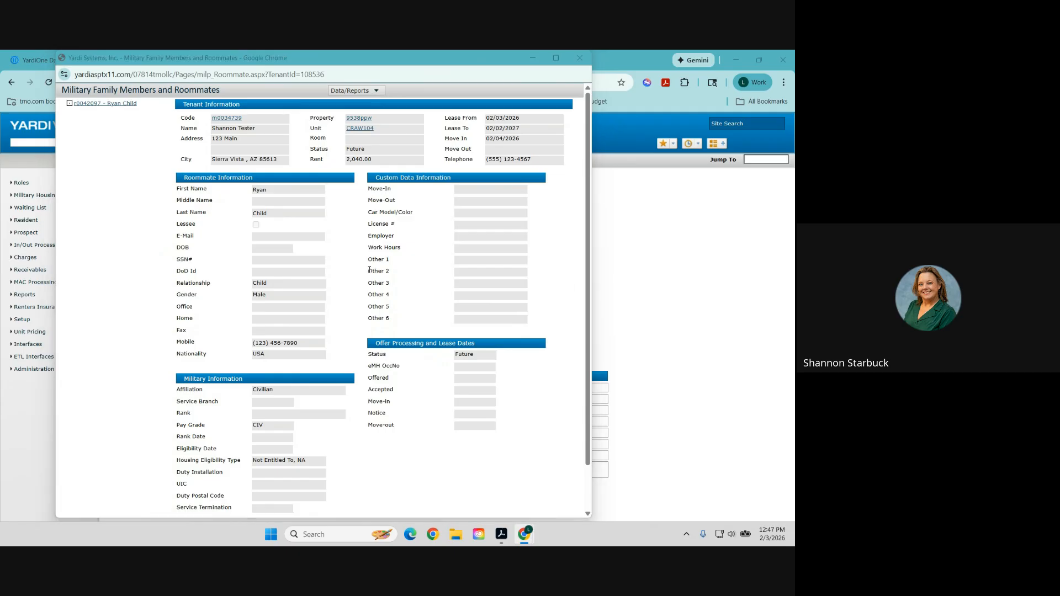
scroll(224, 243, "down", 2)
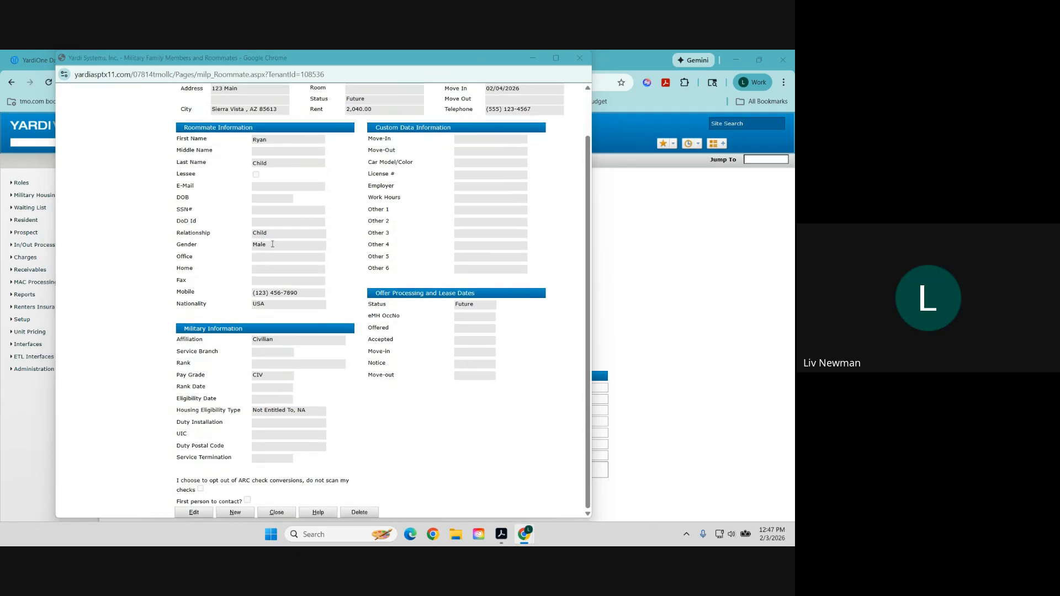
left_click(233, 513)
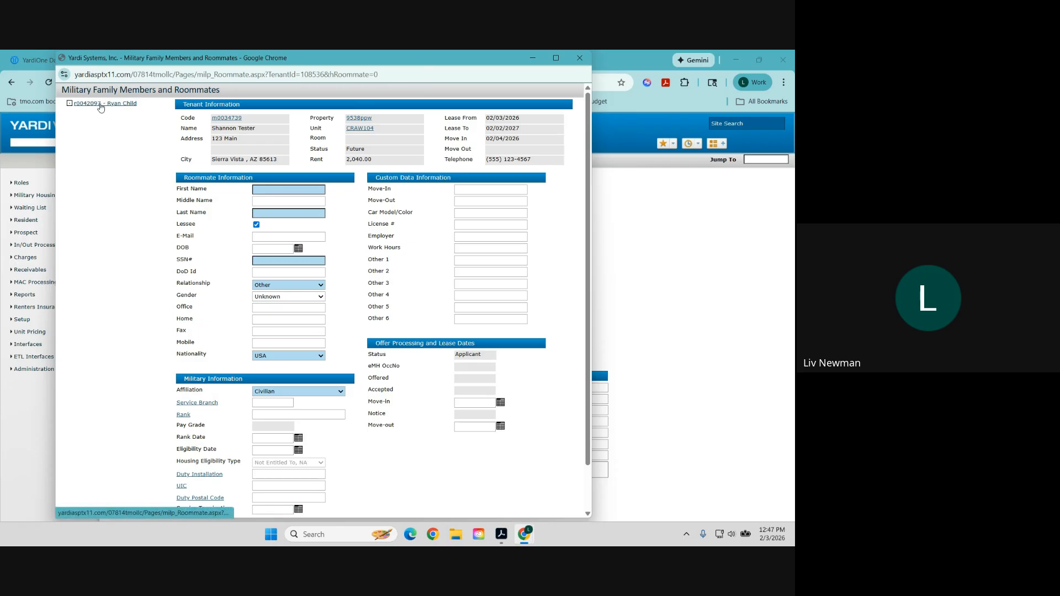
scroll(221, 310, "down", 2)
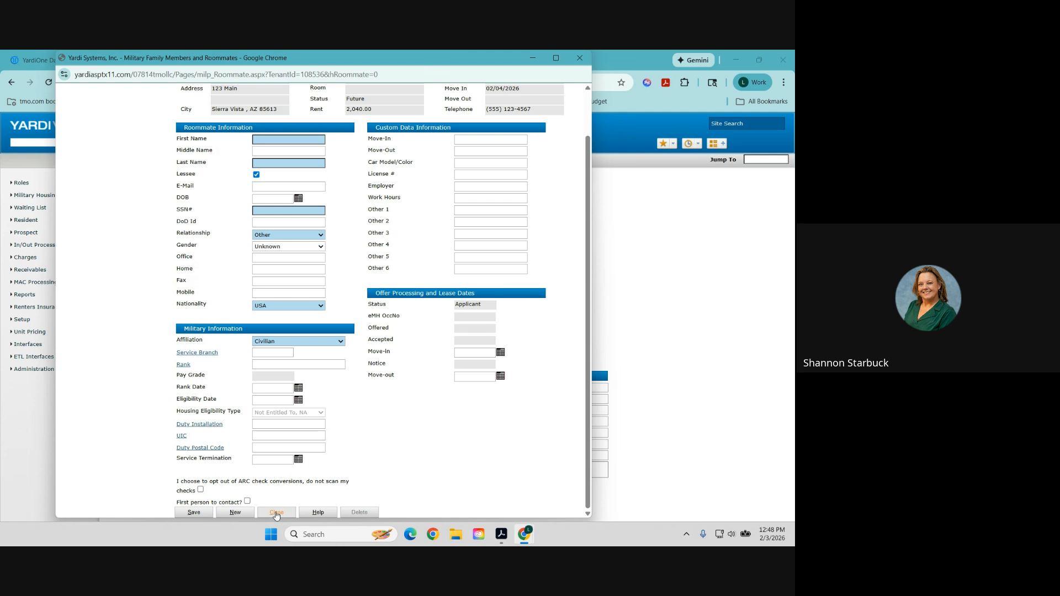
scroll(286, 423, "up", 2)
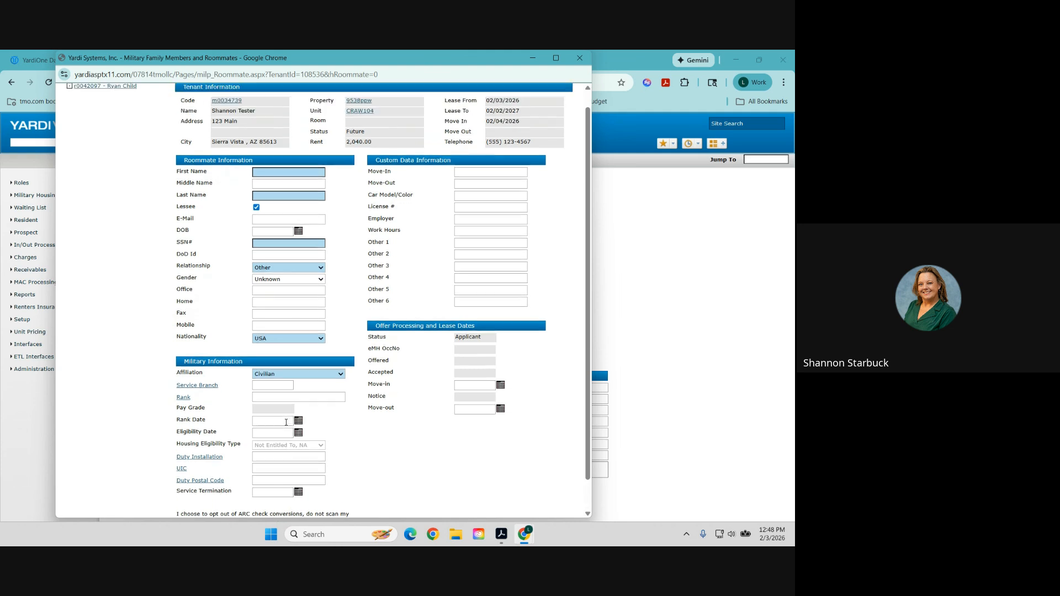
scroll(286, 423, "down", 2)
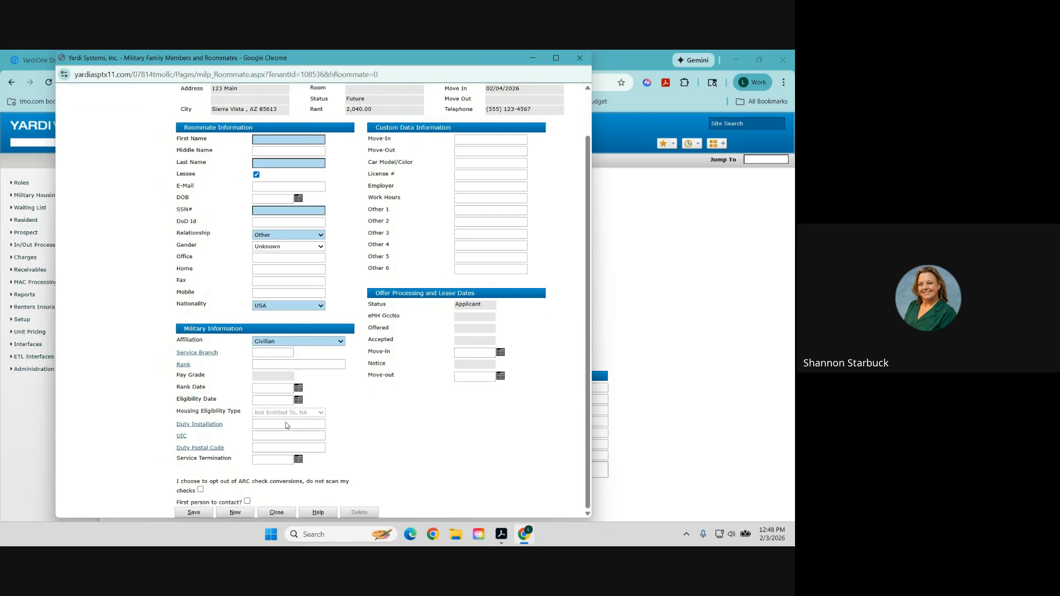
left_click(276, 512)
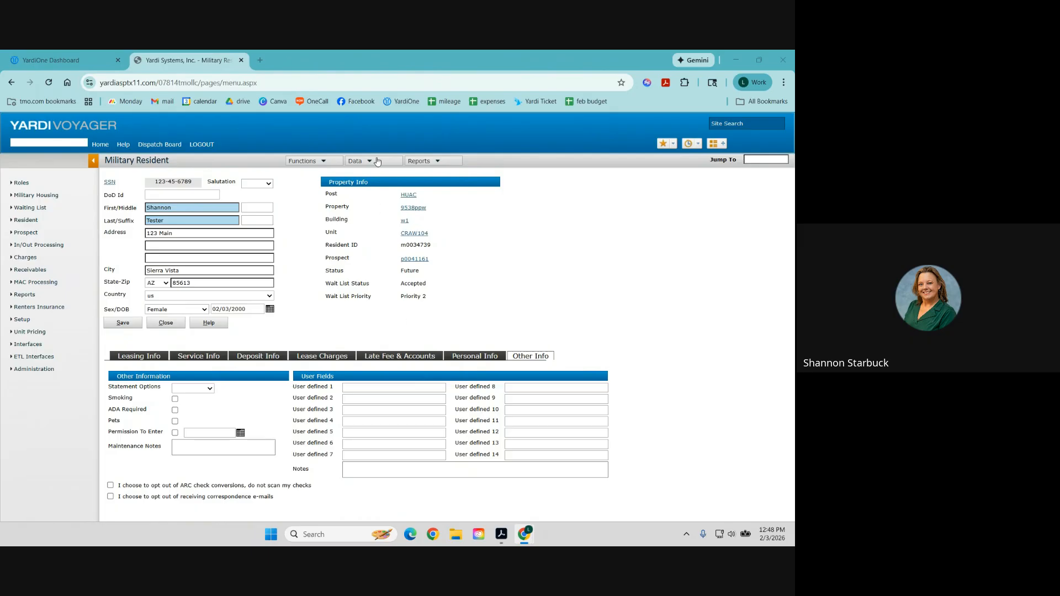
mouse_move(378, 161)
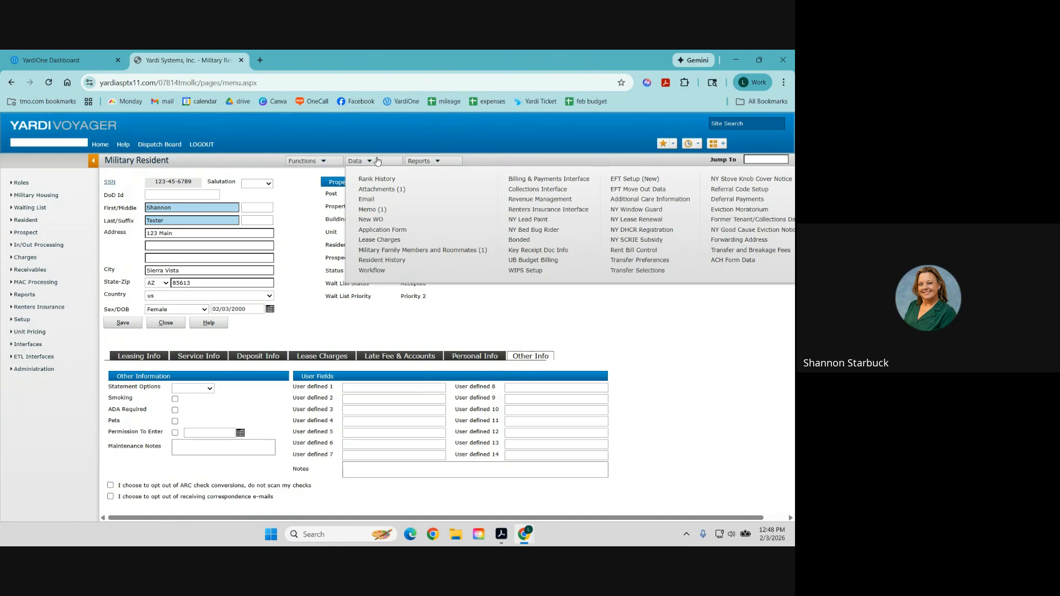
left_click(381, 241)
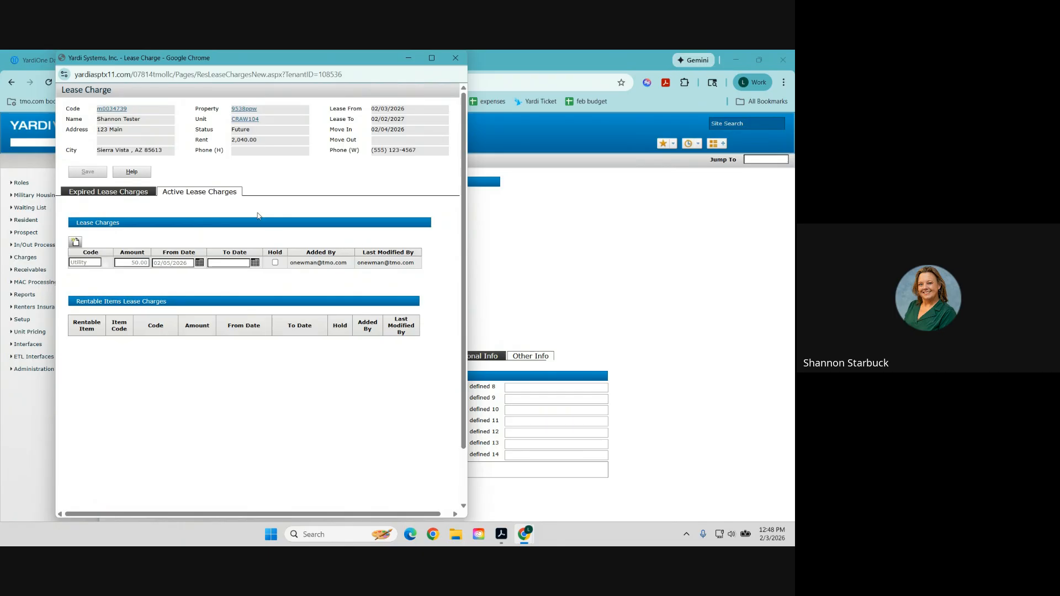
left_click(147, 191)
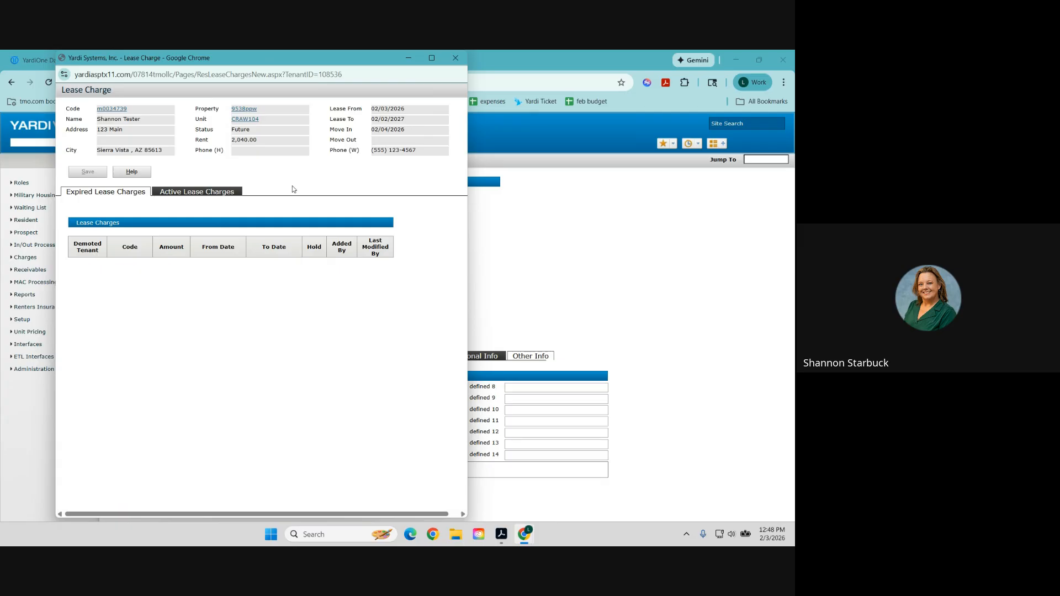
left_click(449, 60)
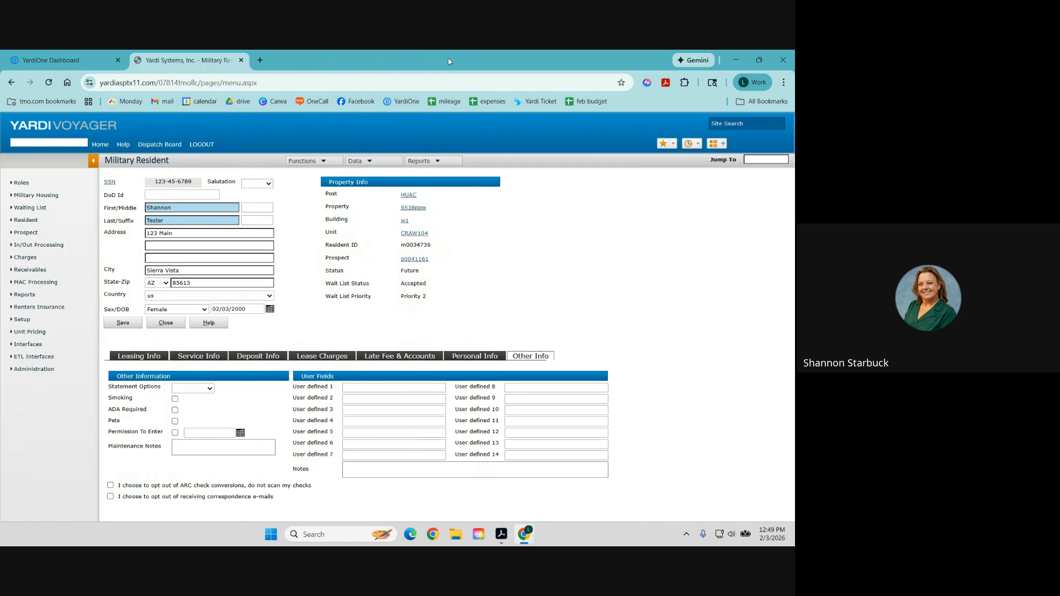
left_click(370, 162)
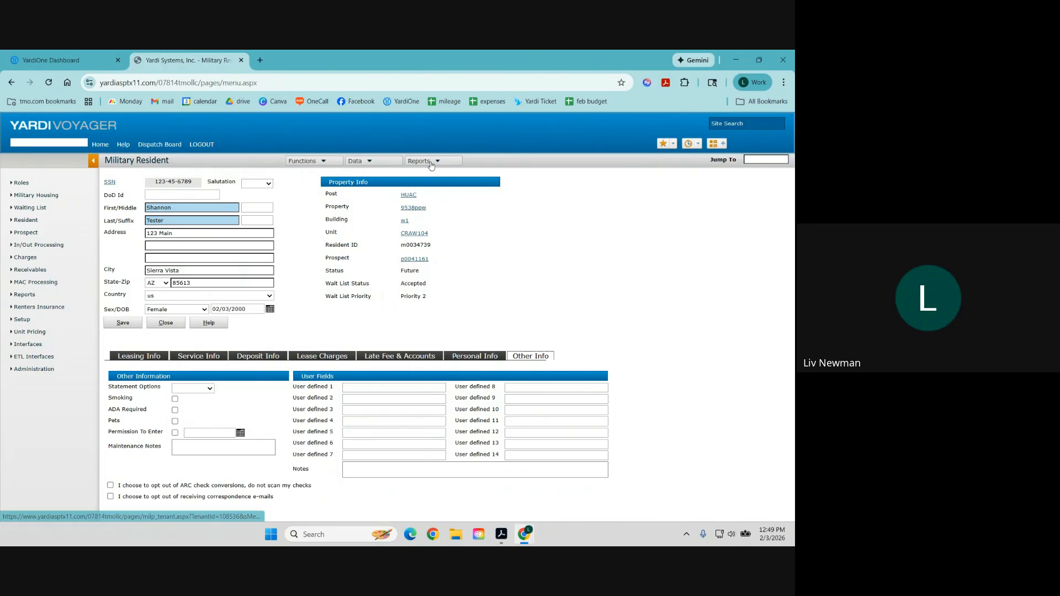
mouse_move(432, 164)
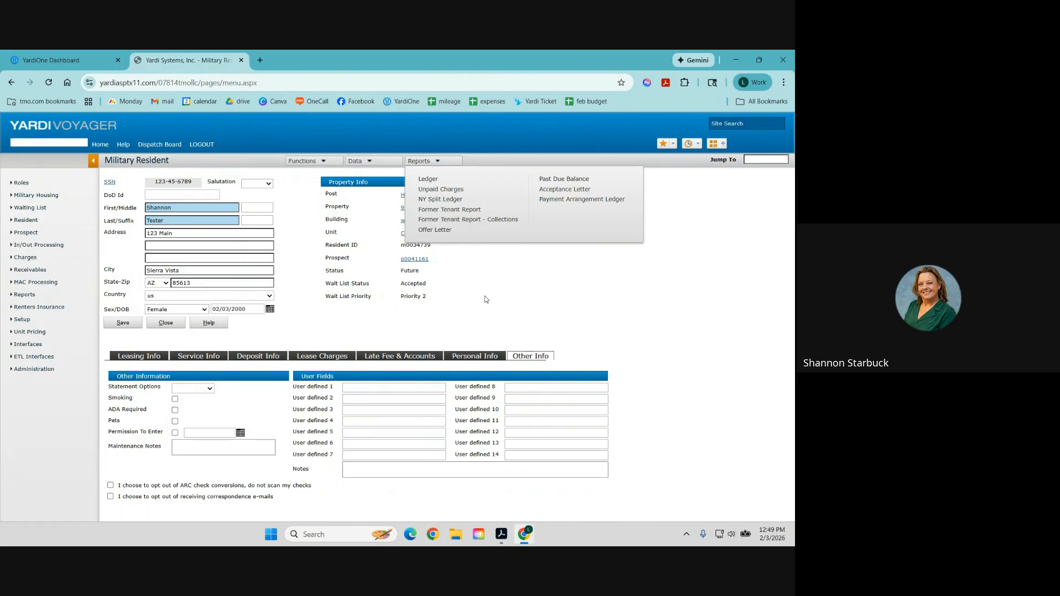
left_click(441, 190)
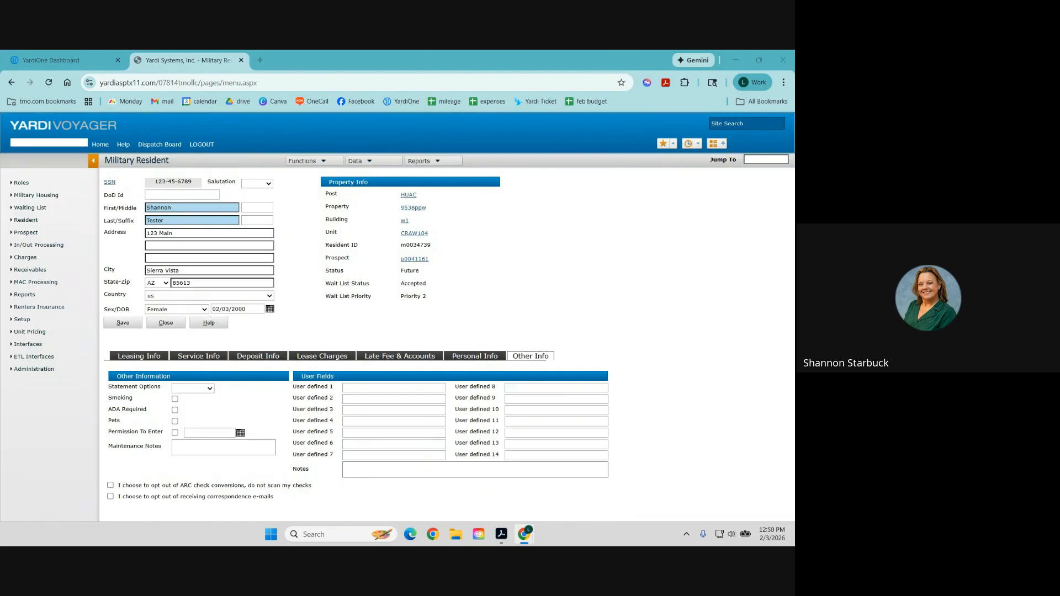
Search Military Resident for 'liv' and open the matching resident's record.
left_click(29, 221)
left_click(115, 227)
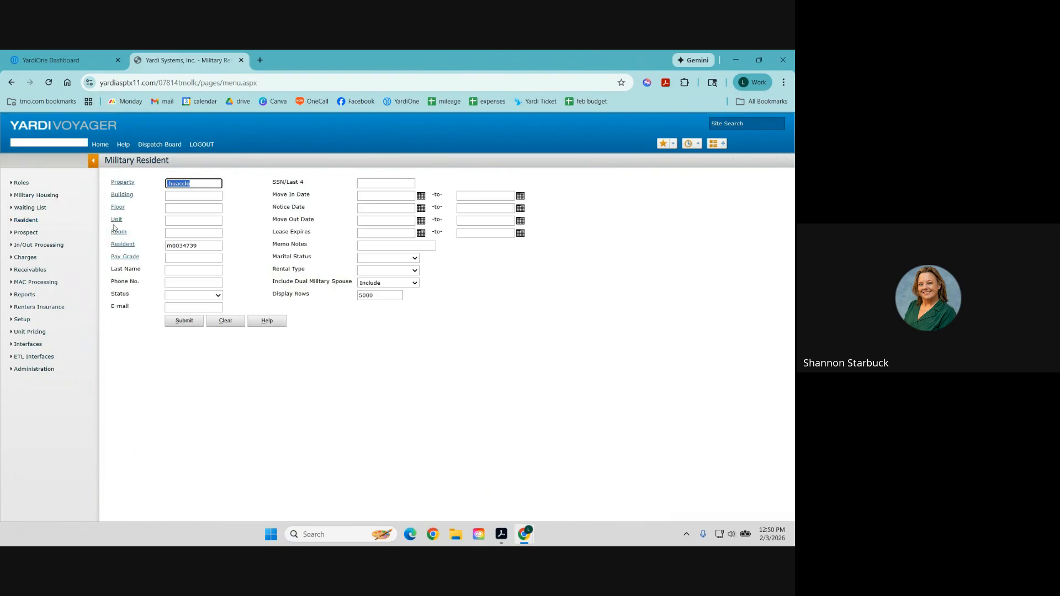
double_click(214, 246)
key("BackSpace")
type("liv")
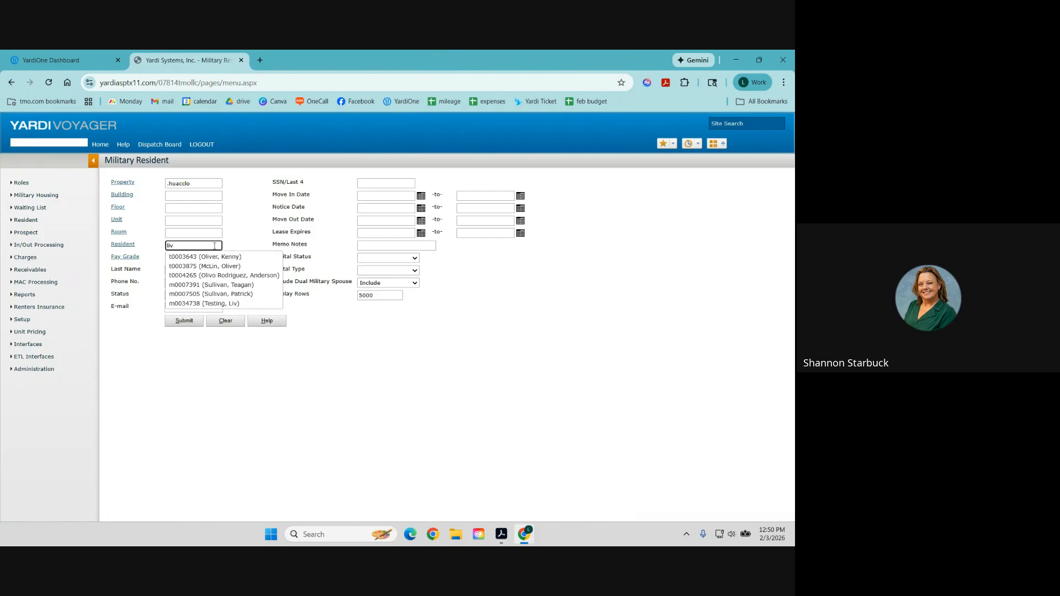
left_click(204, 304)
left_click(192, 324)
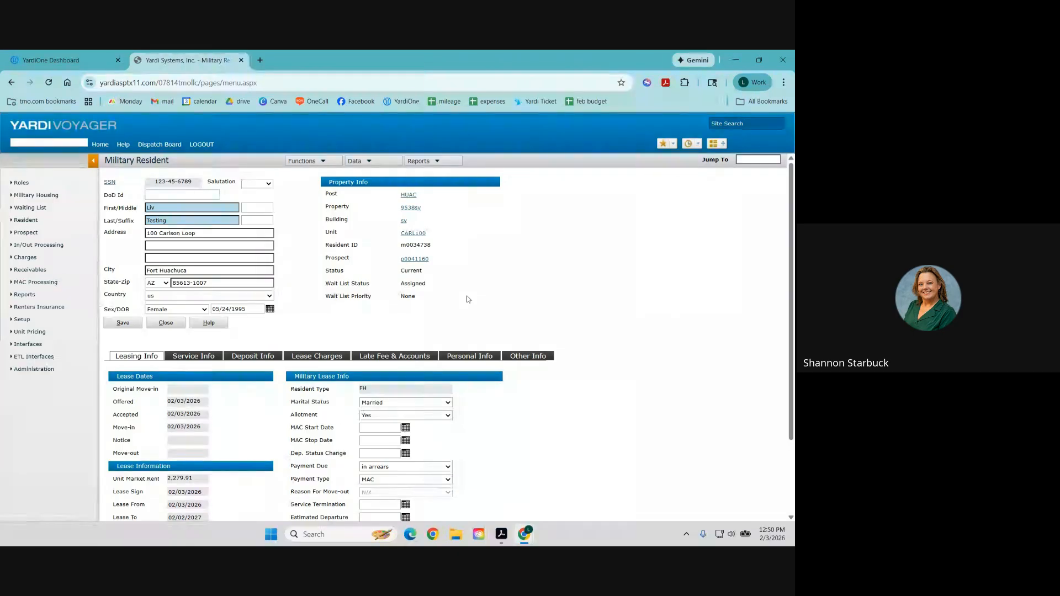
mouse_move(321, 162)
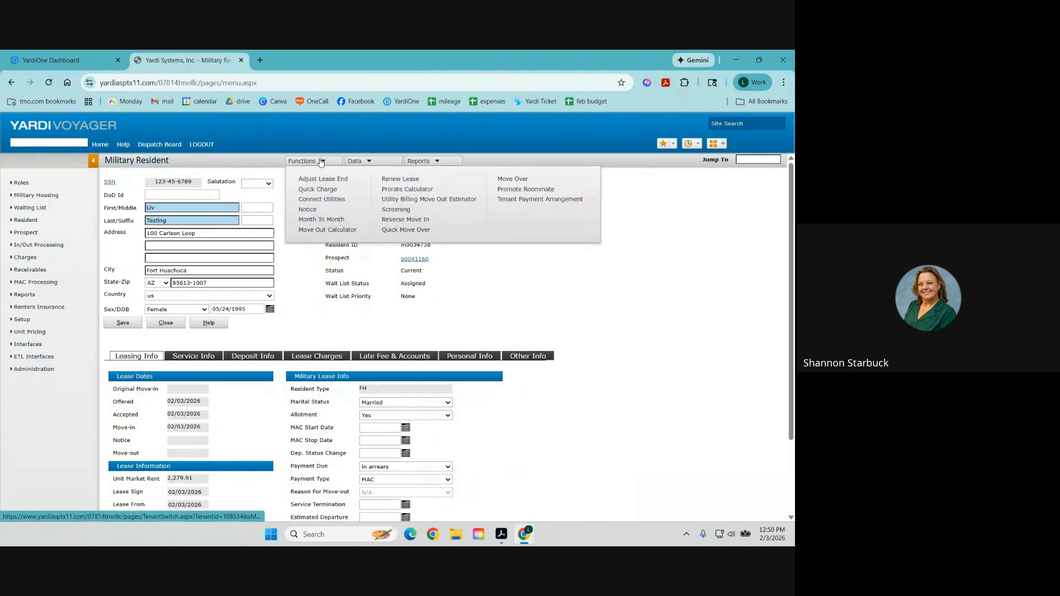
Post a notice with notice and move-out dates 2/3/26 and reason Purchased Home.
left_click(307, 210)
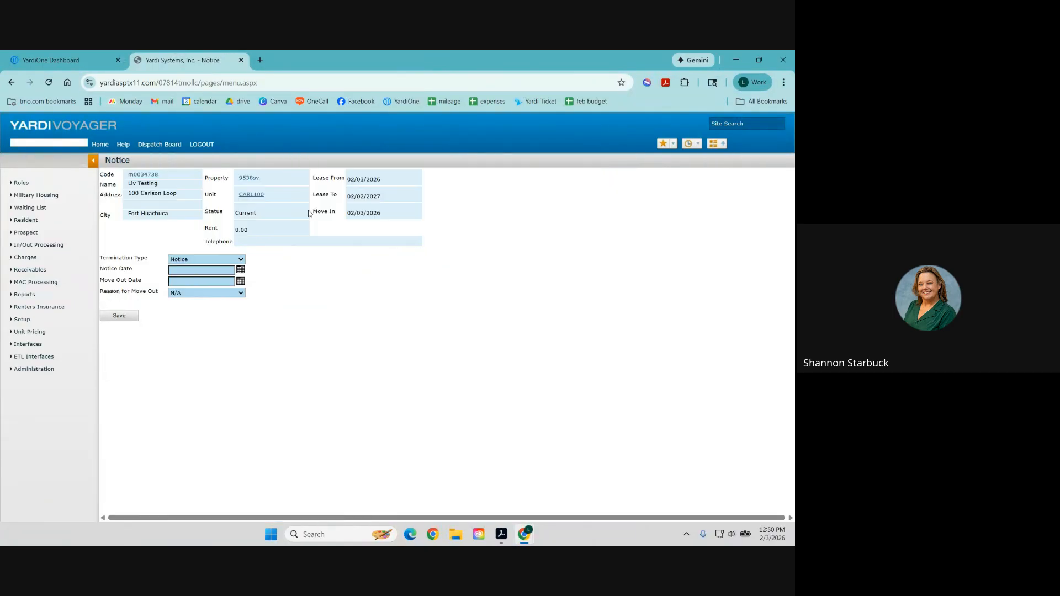
left_click(189, 269)
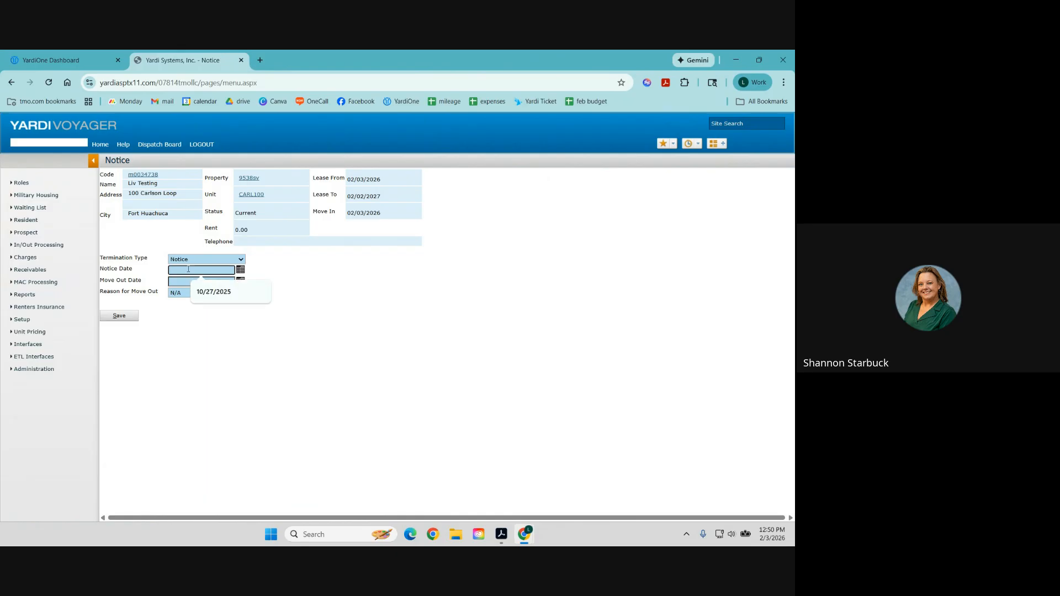
type("2/3/26")
key("Tab")
type("2/3/2")
key("Tab")
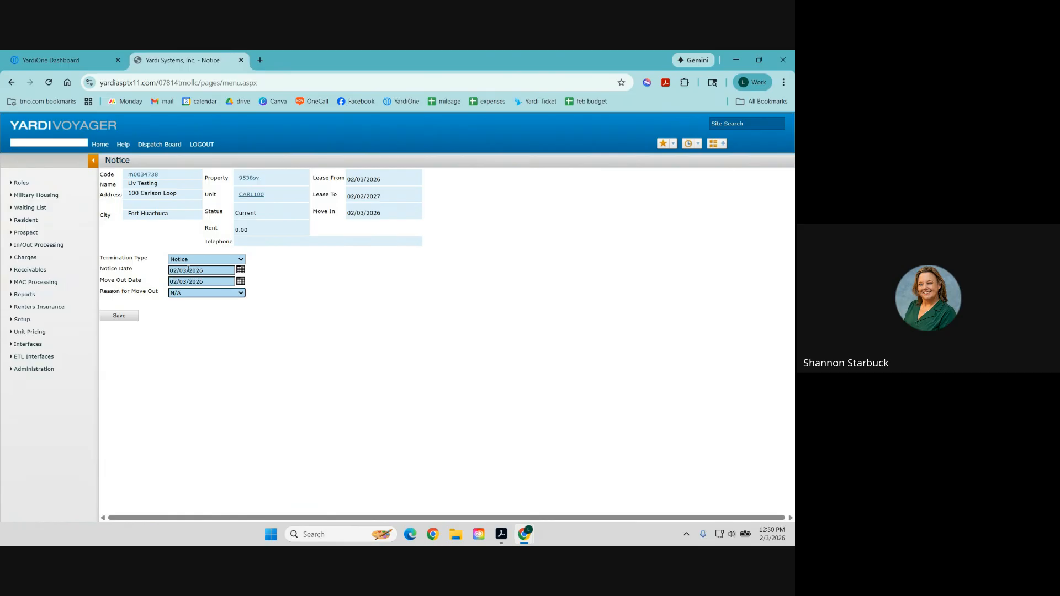
left_click(199, 296)
scroll(193, 230, "down", 1)
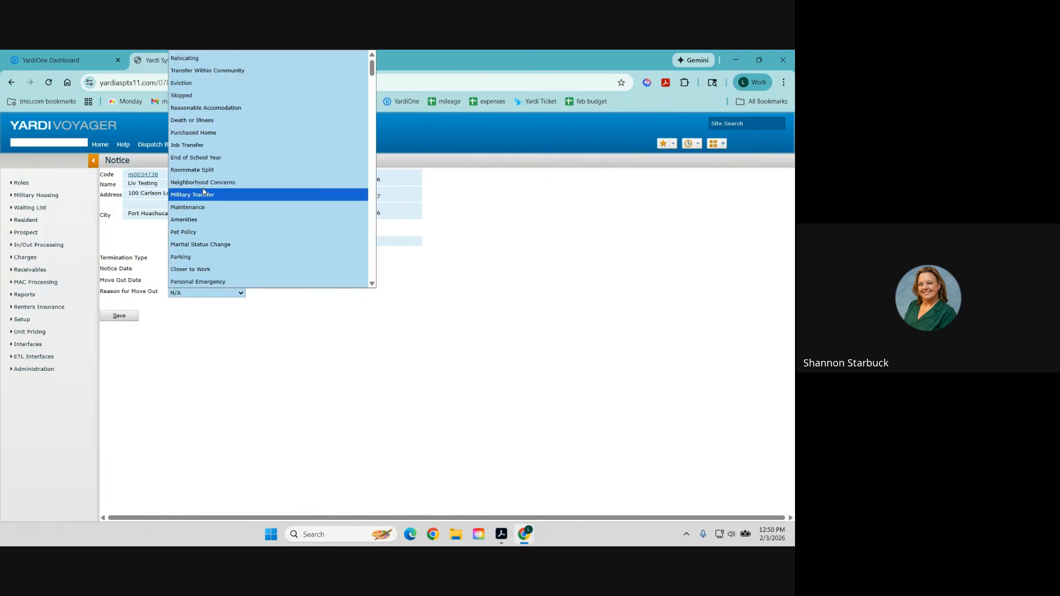
left_click(193, 133)
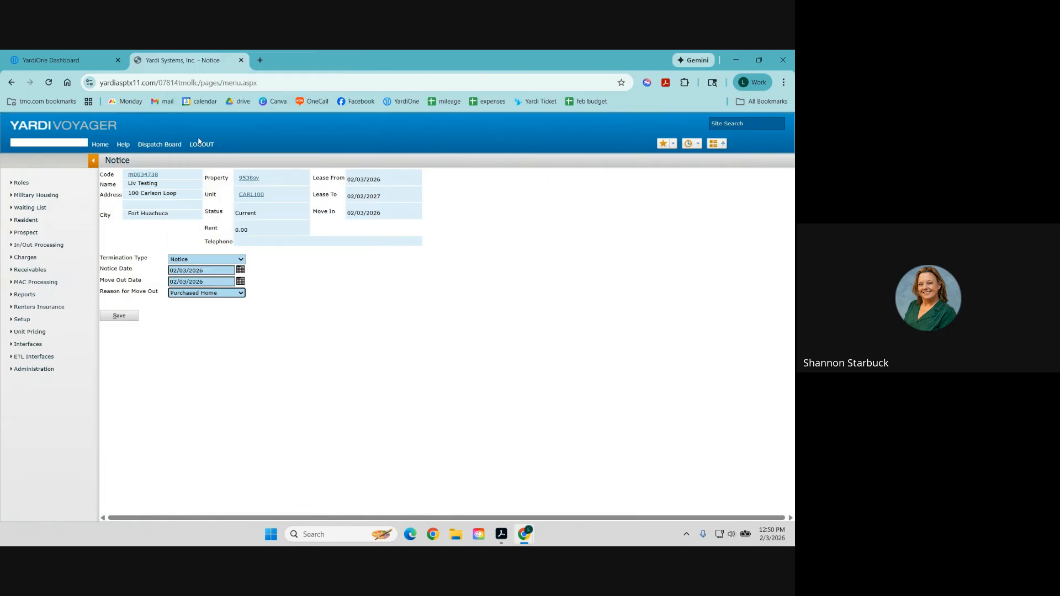
left_click(119, 317)
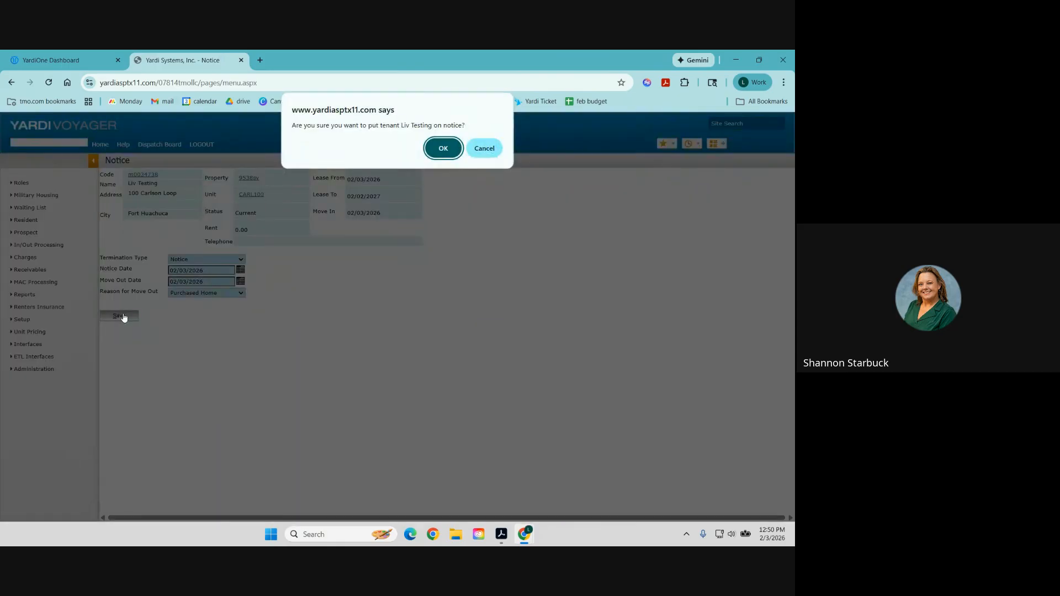
left_click(444, 149)
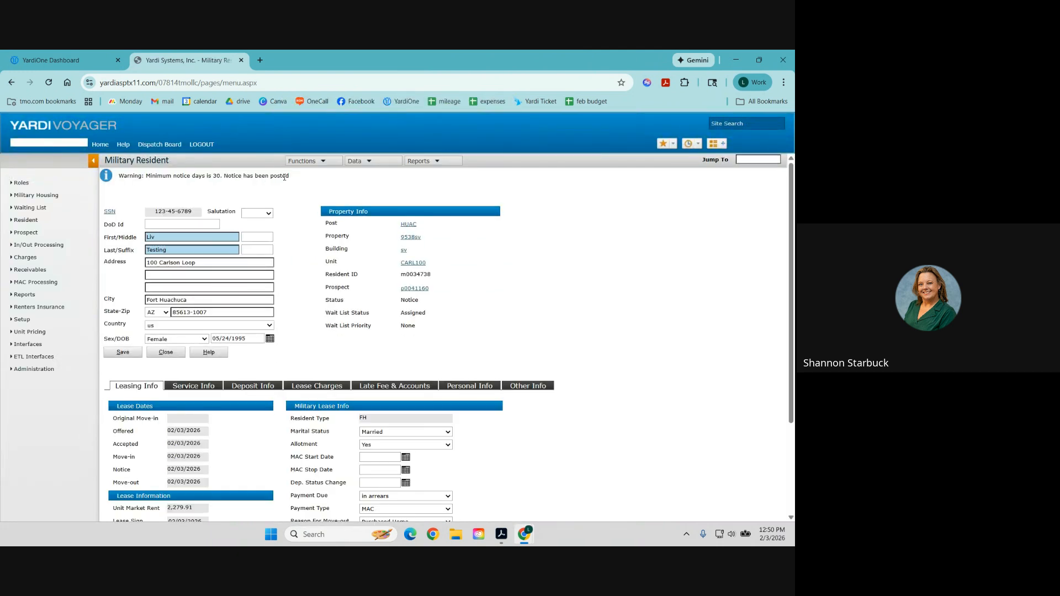
Review the notice-posted and minimum-notice warnings and the resident's new Notice status.
left_click_drag(289, 176, 117, 176)
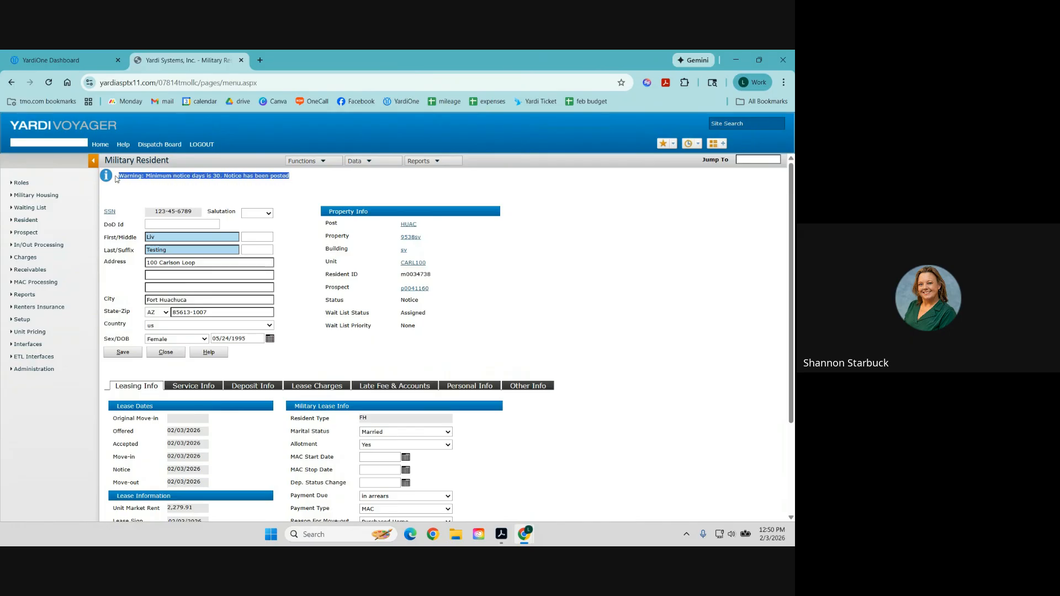
left_click_drag(420, 301, 404, 301)
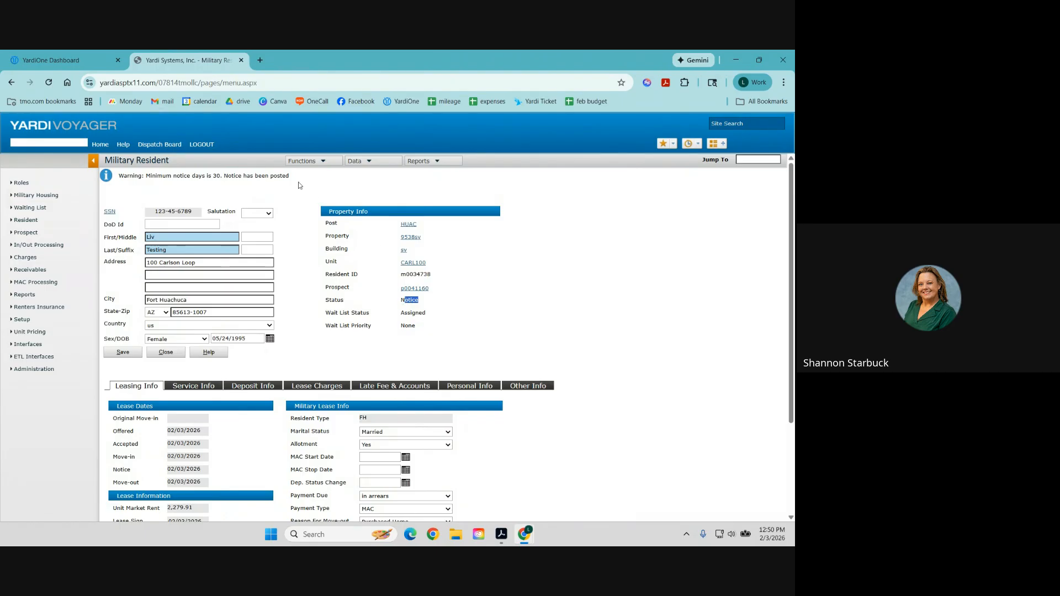
left_click_drag(298, 177, 118, 176)
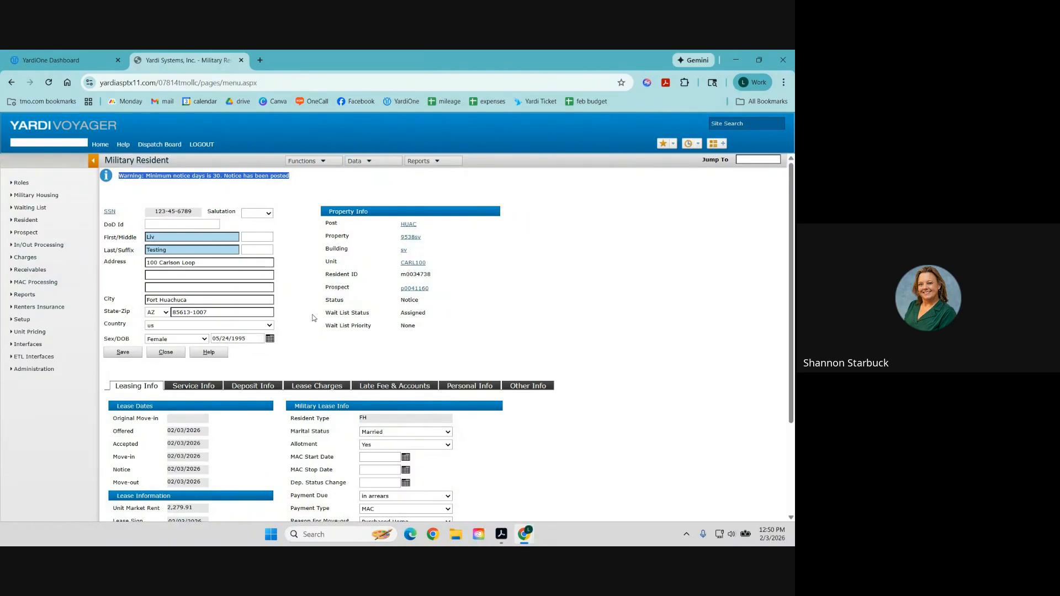
left_click(331, 161)
Quick-charge the resident 5.00 under the Breakage code, found by searching 'leas', and open its invoice.
left_click(327, 201)
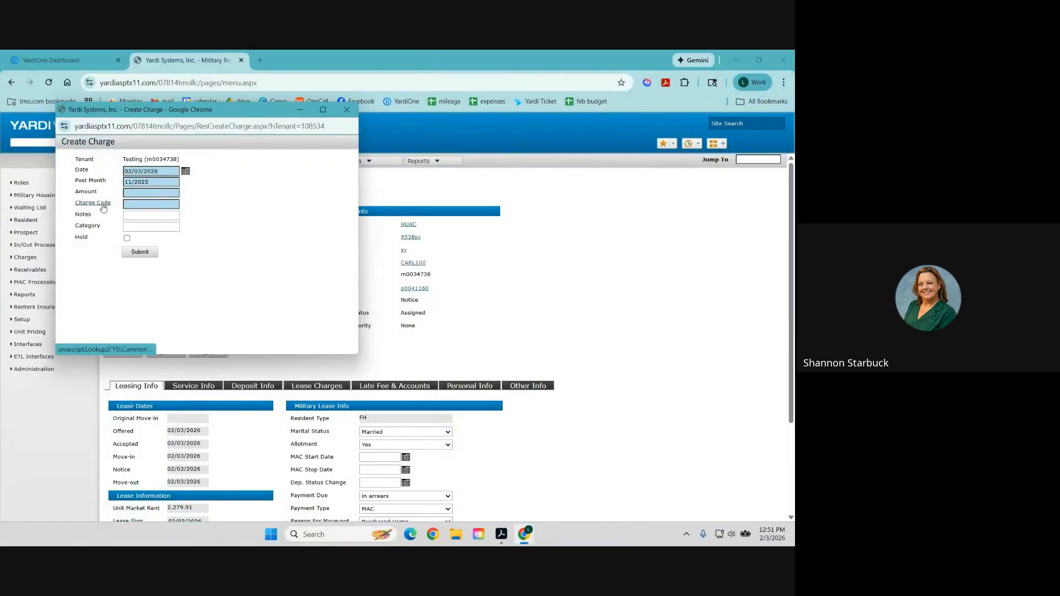
left_click(100, 205)
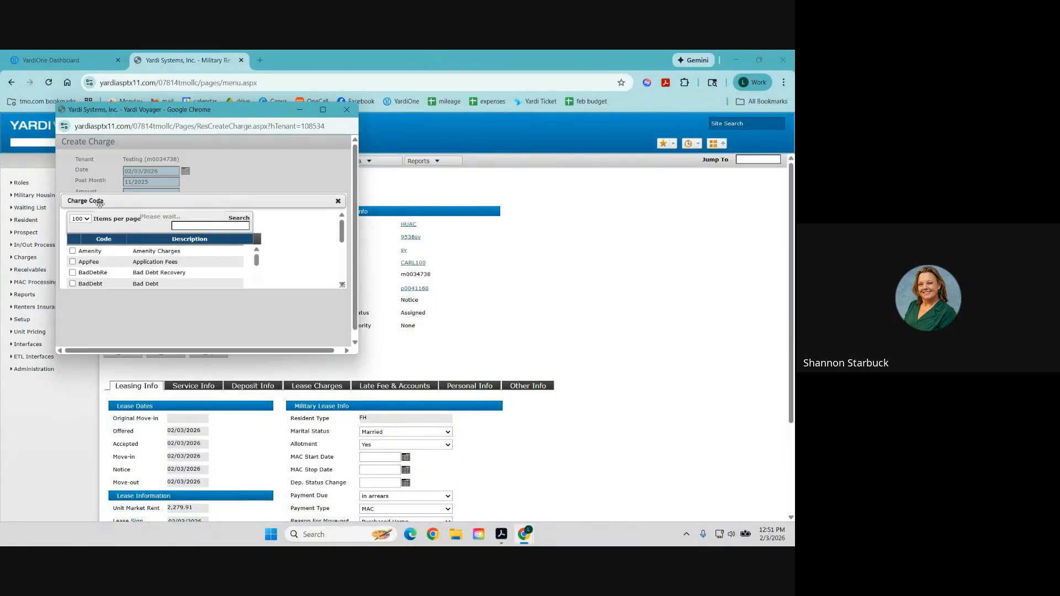
left_click(210, 169)
type("leas")
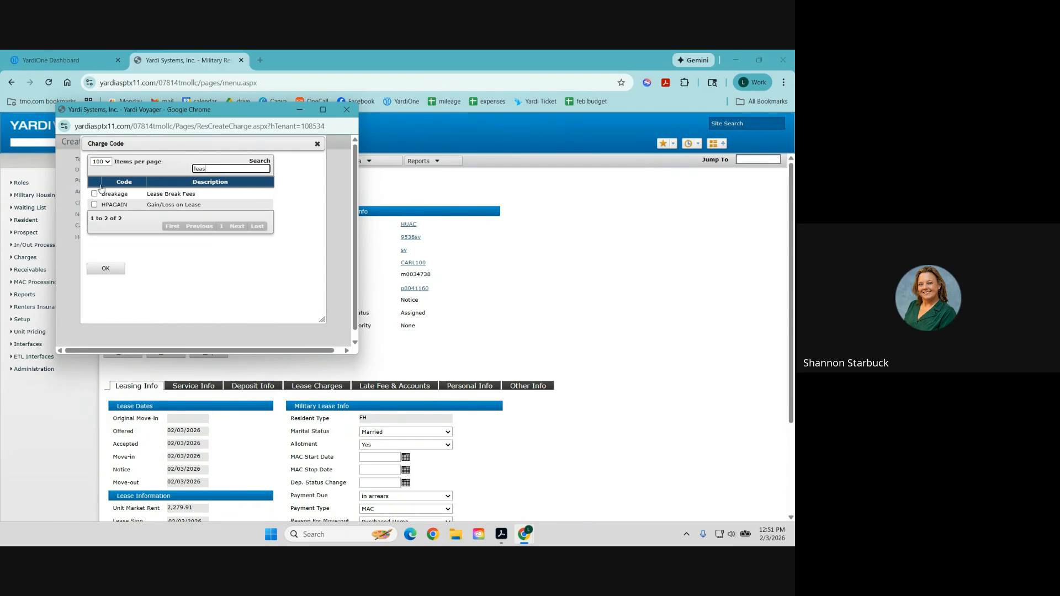
left_click(94, 194)
left_click(105, 268)
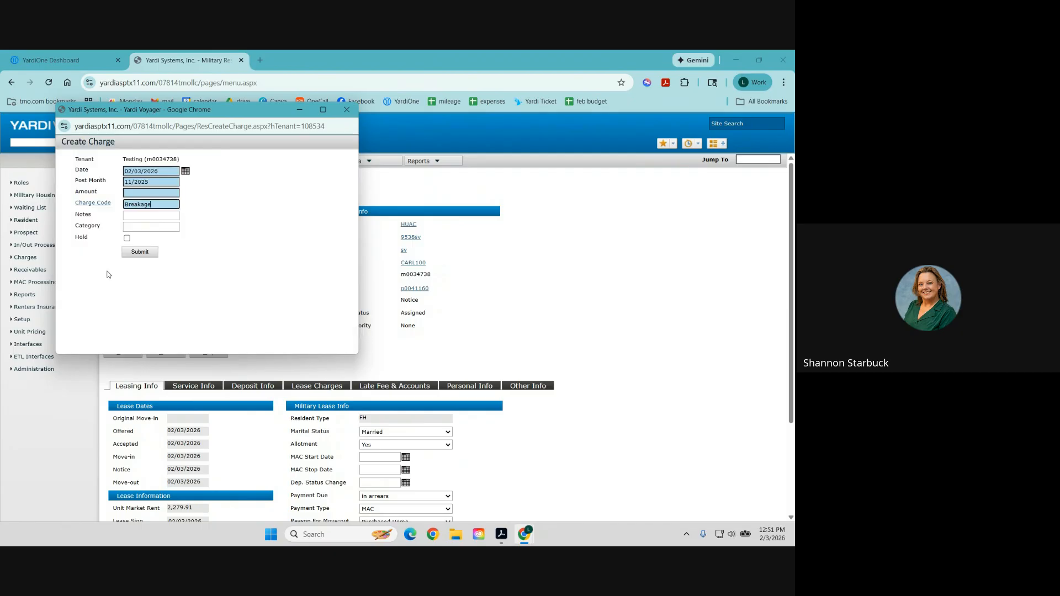
left_click(140, 193)
type("5")
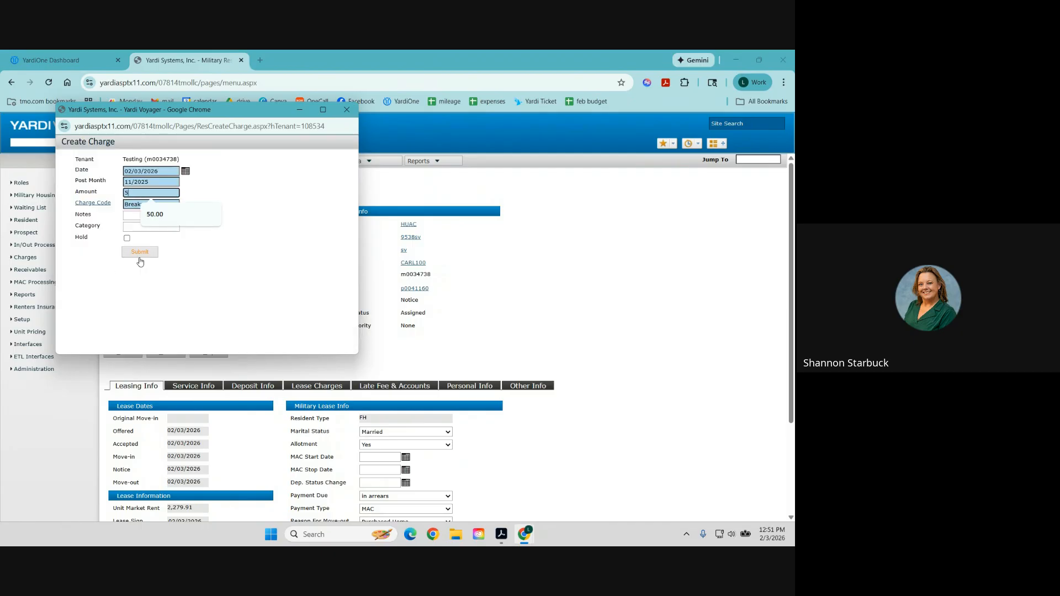
left_click(142, 216)
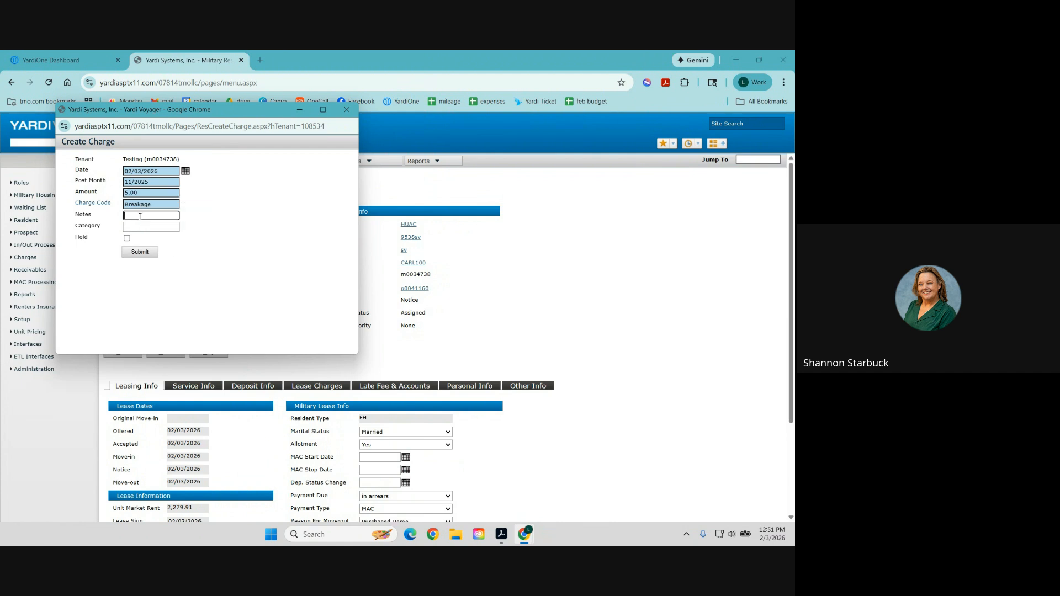
left_click(138, 254)
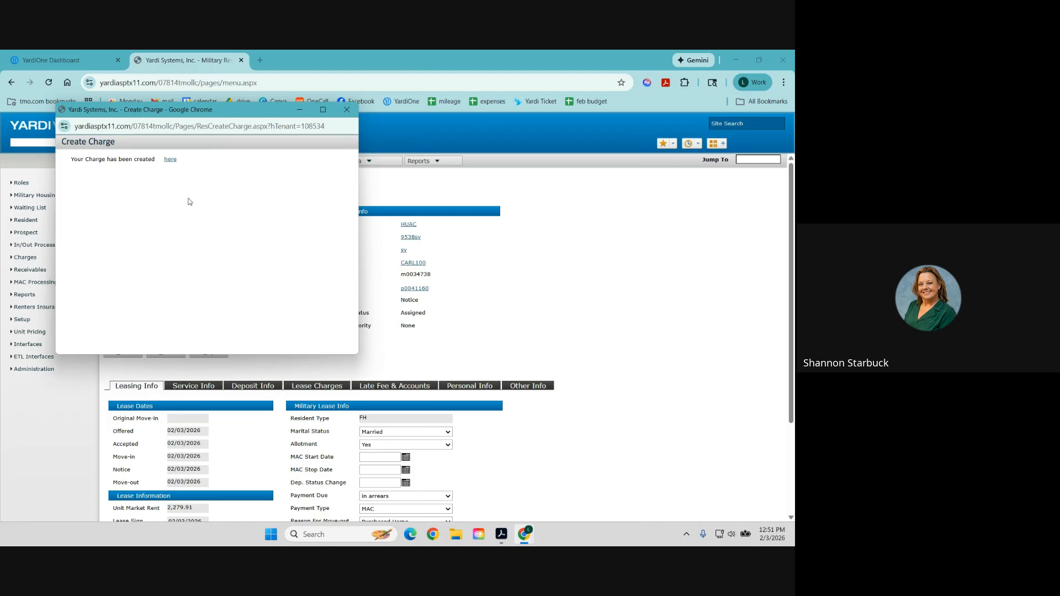
left_click(171, 160)
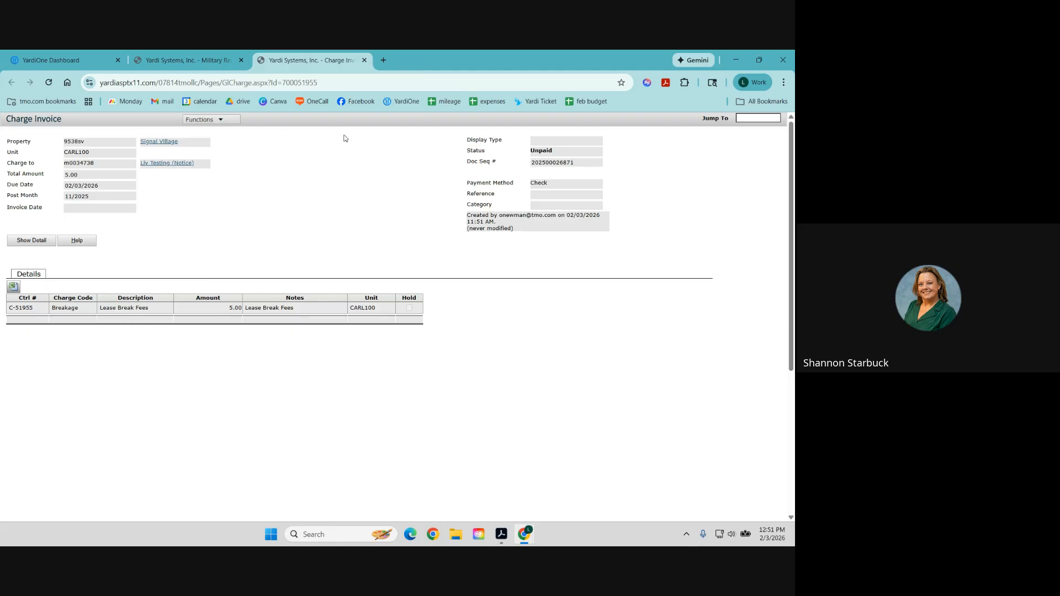
Close the invoice and check the 5.00 Lease Break Fees row in the resident's ledger report.
left_click(364, 60)
left_click(426, 162)
left_click(429, 180)
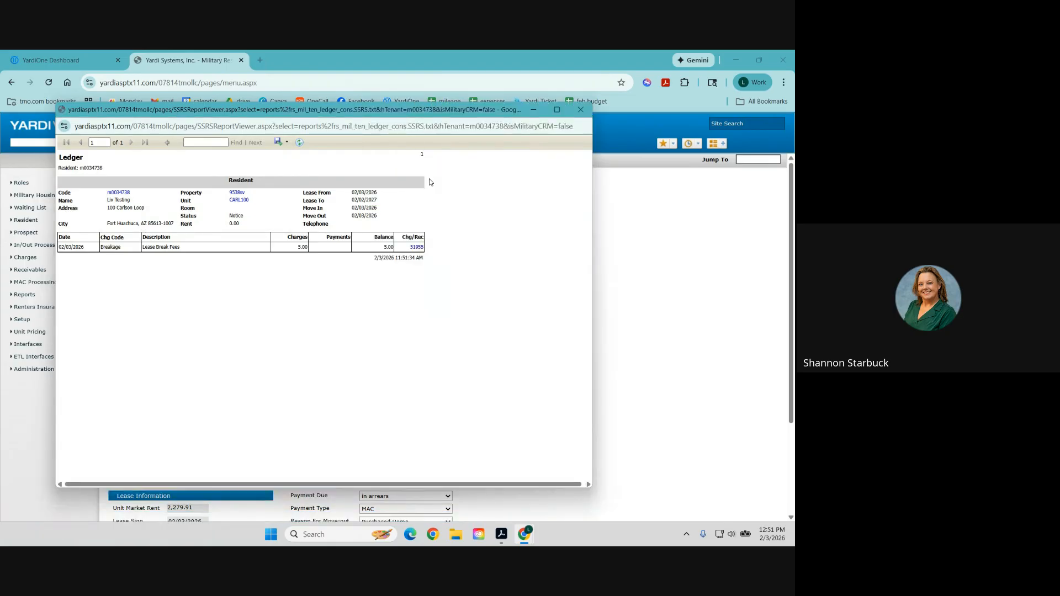
left_click_drag(394, 248, 66, 247)
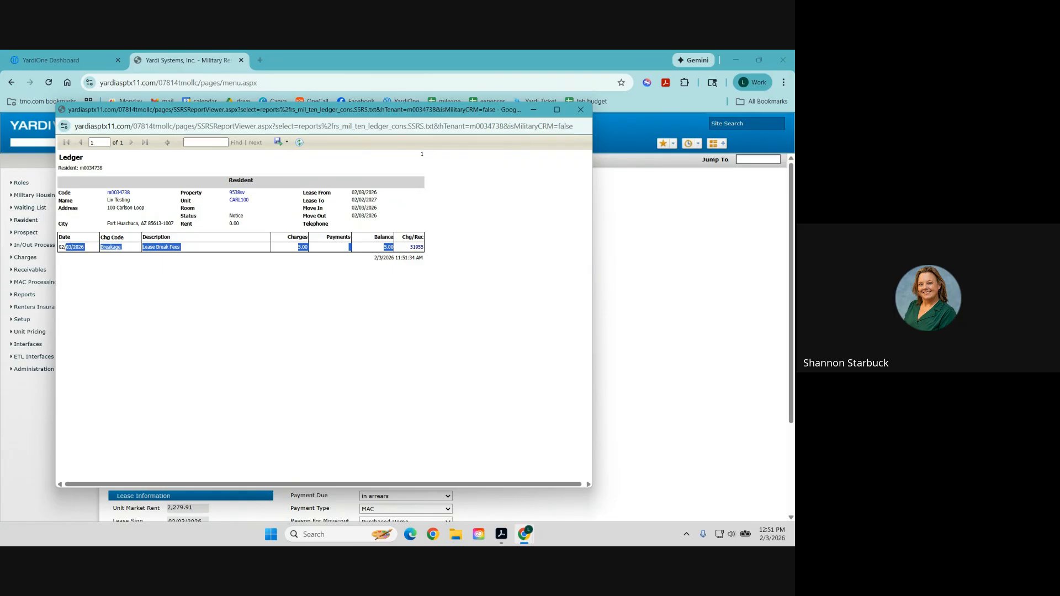
left_click(580, 110)
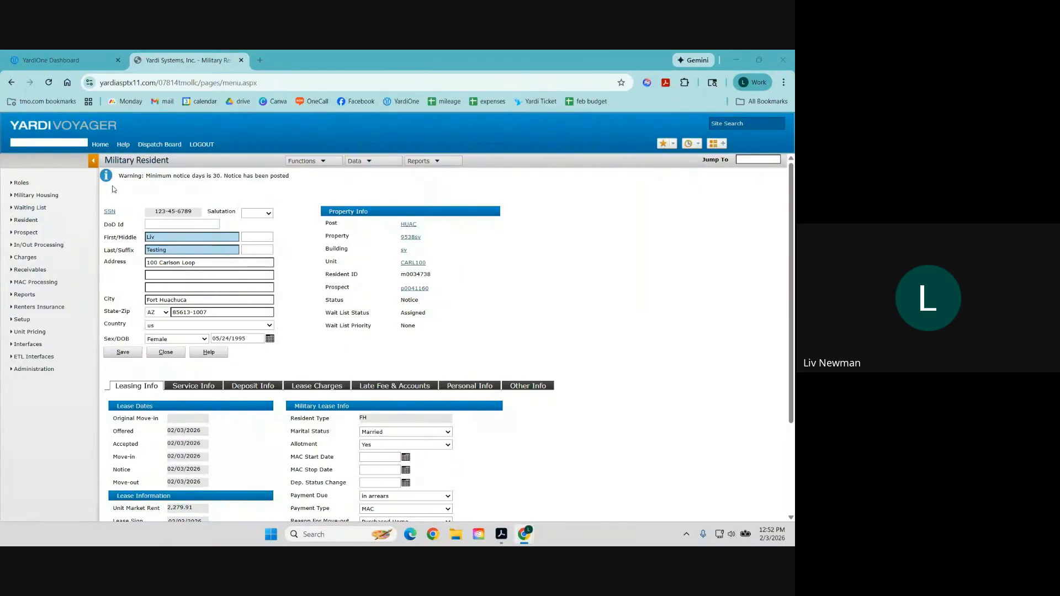
Browse the dashboard's Notice list of move-out dates, then open the Review Resident search form.
left_click(99, 146)
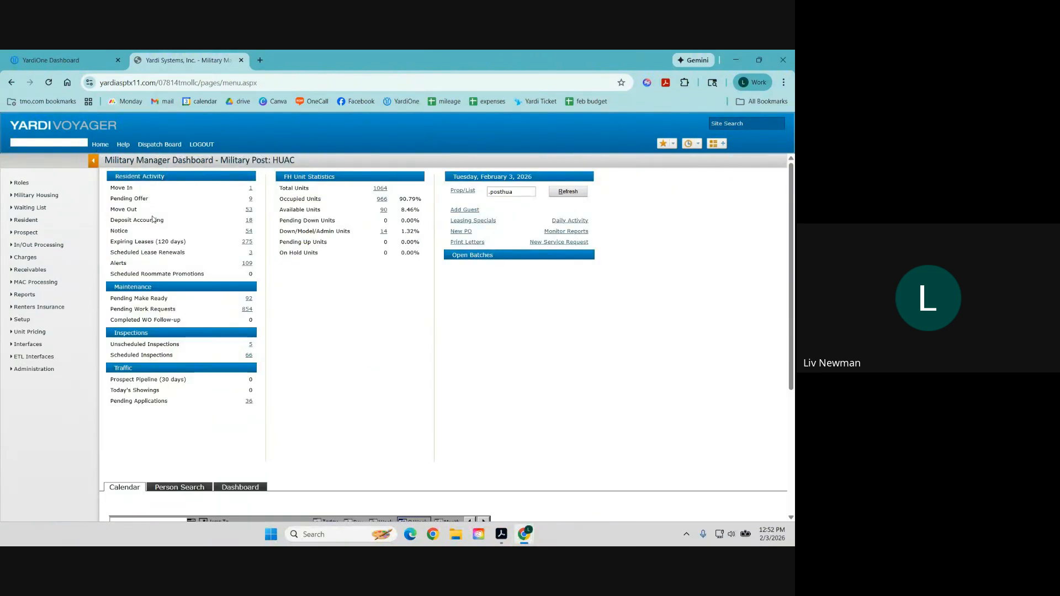
left_click(249, 232)
scroll(299, 288, "down", 4)
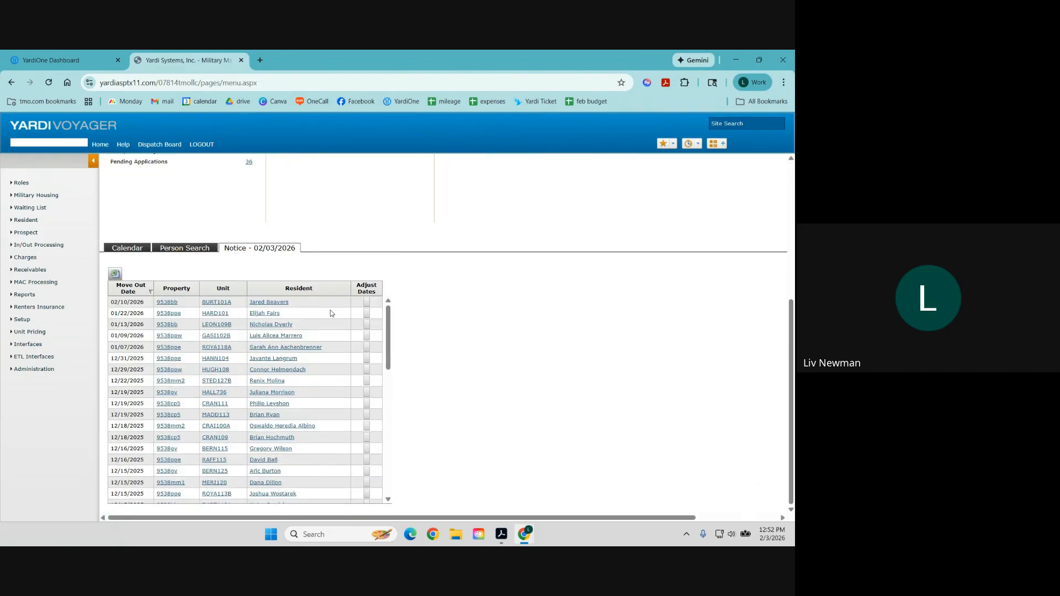
scroll(306, 334, "down", 10)
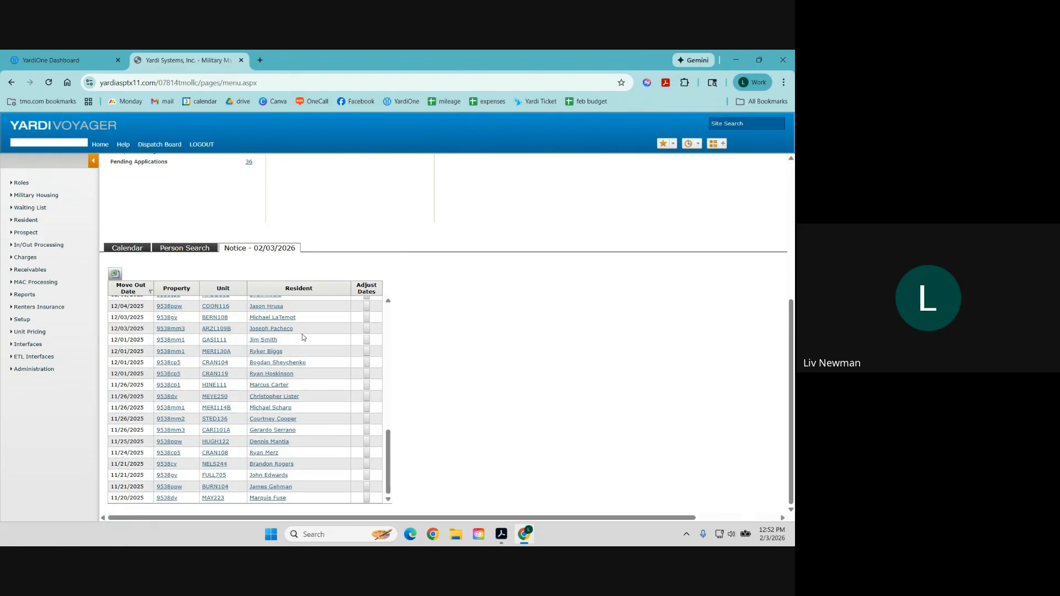
scroll(312, 373, "up", 5)
scroll(313, 373, "up", 5)
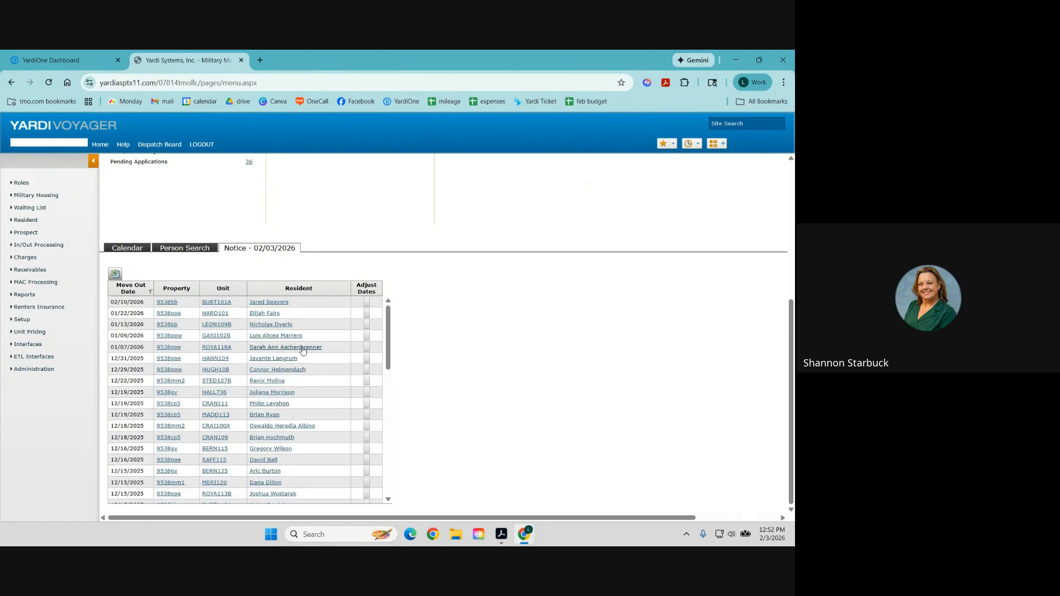
scroll(270, 359, "down", 8)
scroll(271, 358, "down", 2)
scroll(290, 381, "up", 14)
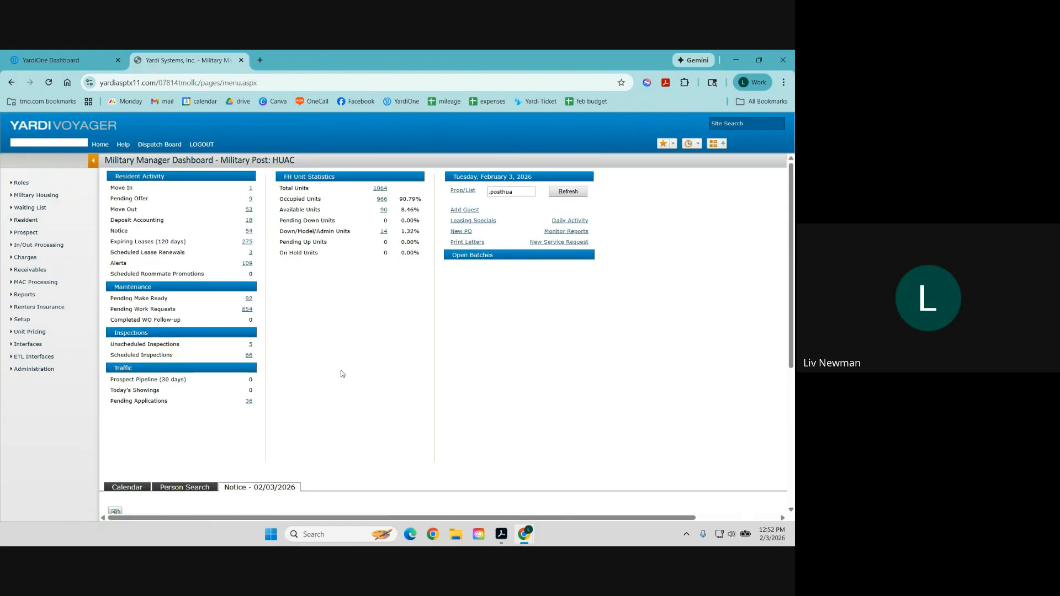
mouse_move(30, 221)
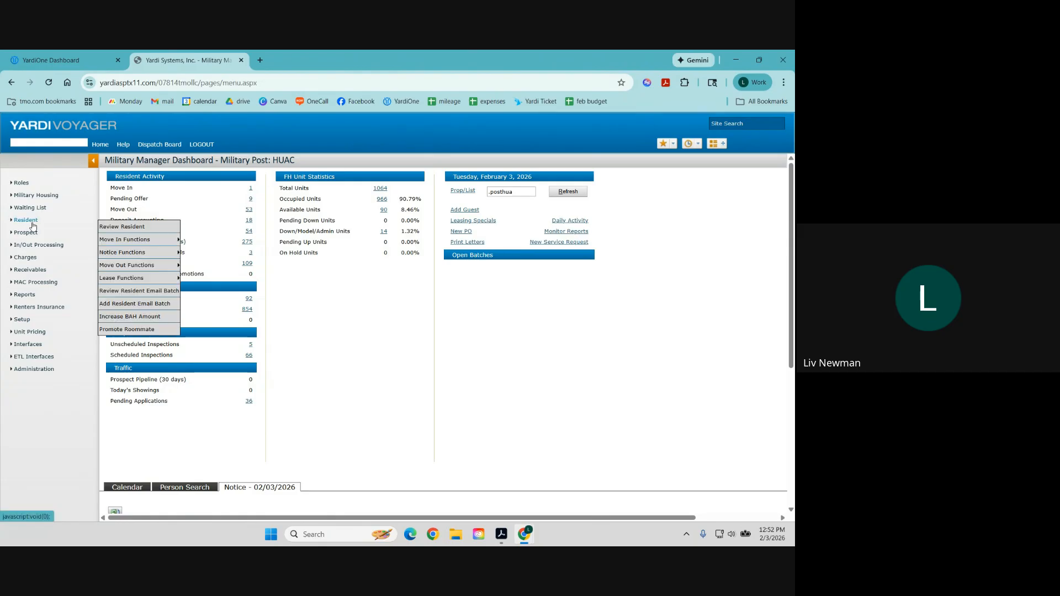
left_click(138, 227)
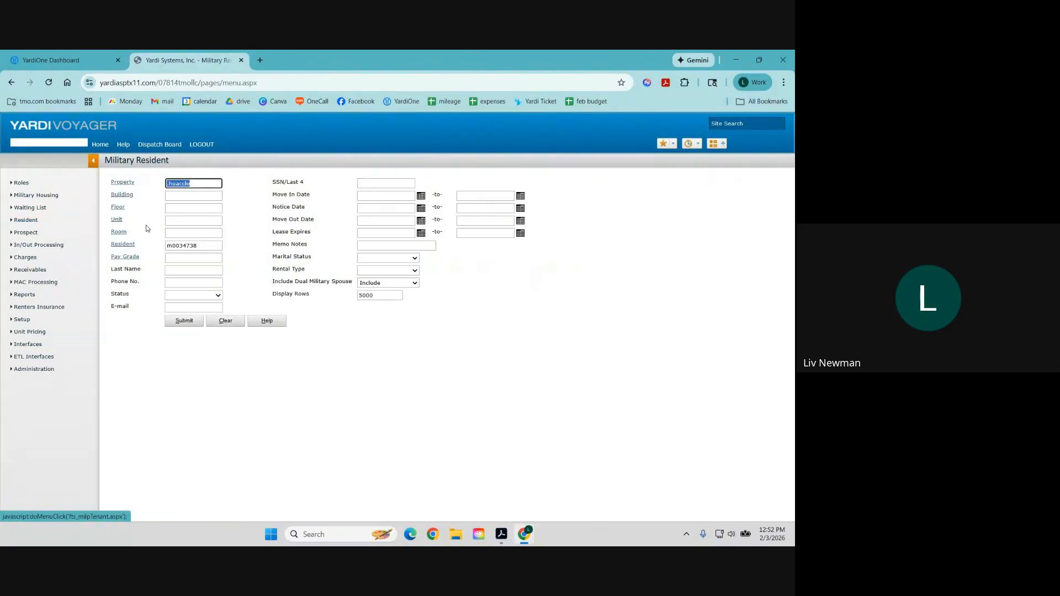
Submit the Military Resident search to load the test resident's record.
left_click(179, 322)
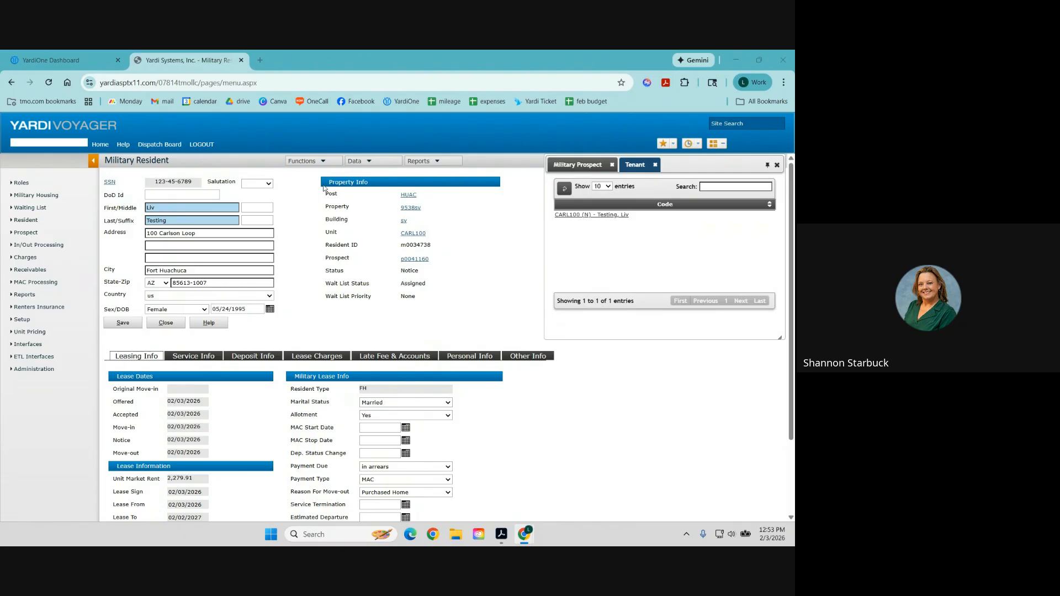
Use Adjust Move Out Dates to change the move-out date to 02/04/2026 and save.
left_click(309, 167)
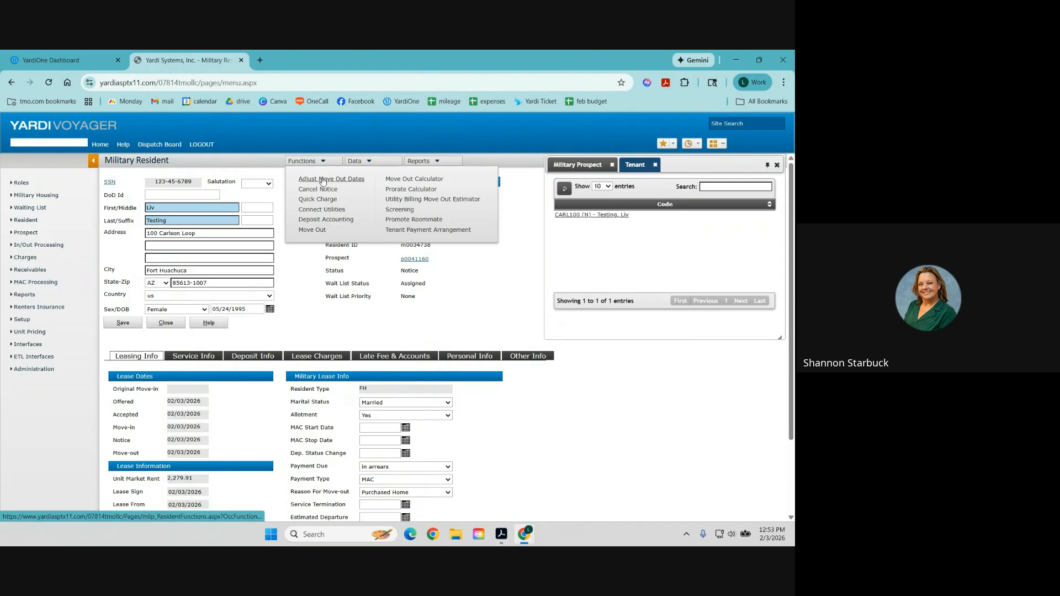
left_click(323, 180)
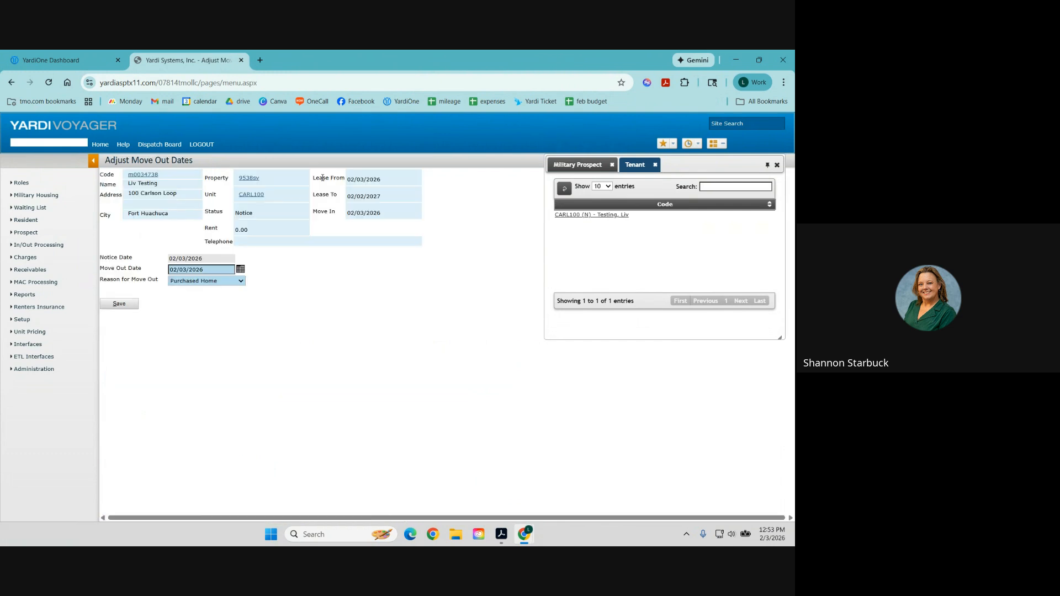
left_click(187, 269)
key("BackSpace")
type("4")
left_click(119, 305)
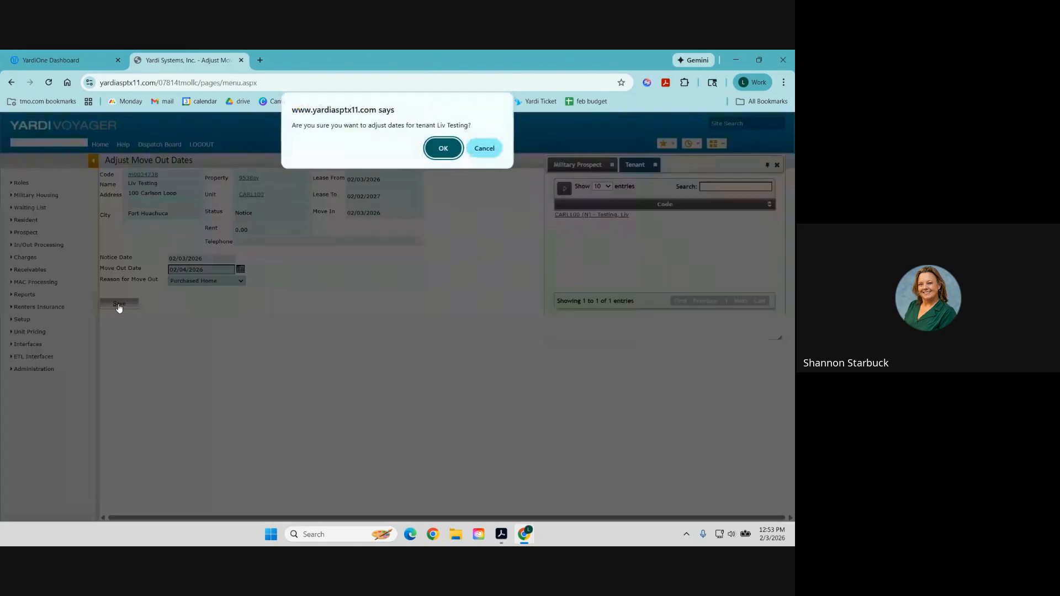
key("Return")
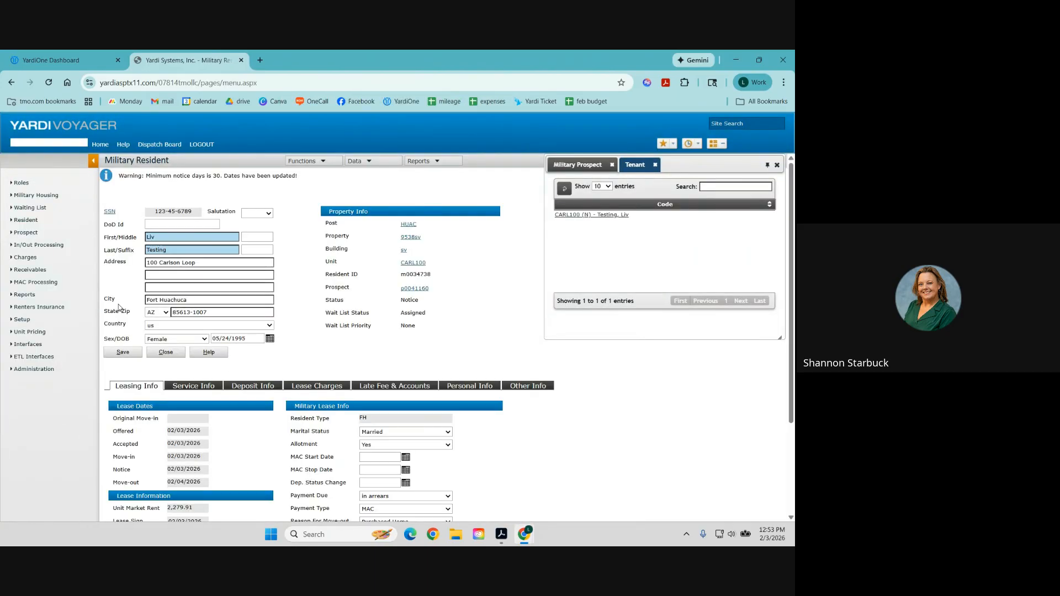
left_click_drag(311, 177, 232, 179)
mouse_move(319, 164)
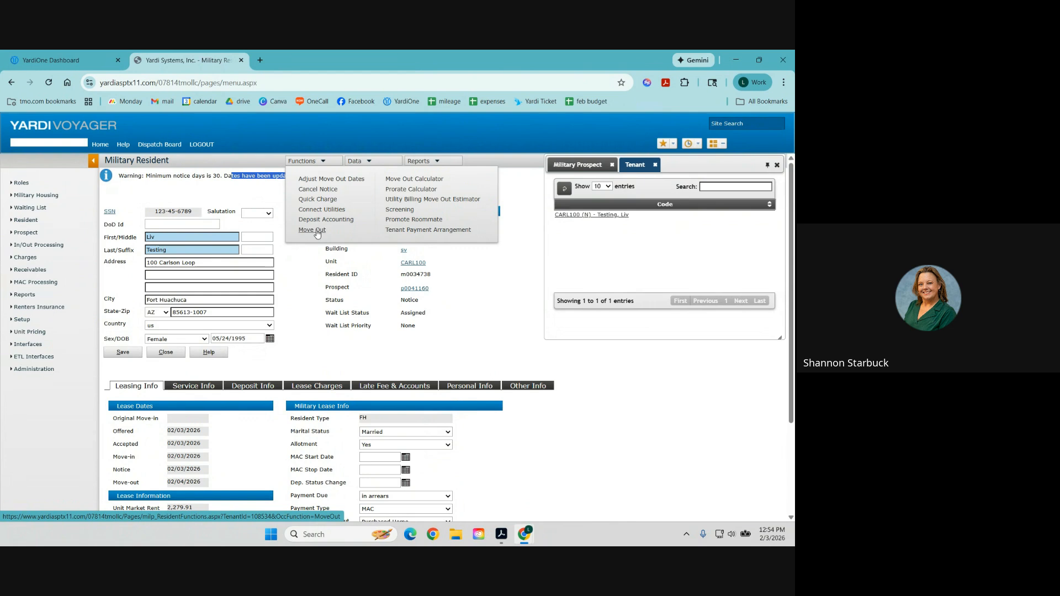
left_click(407, 191)
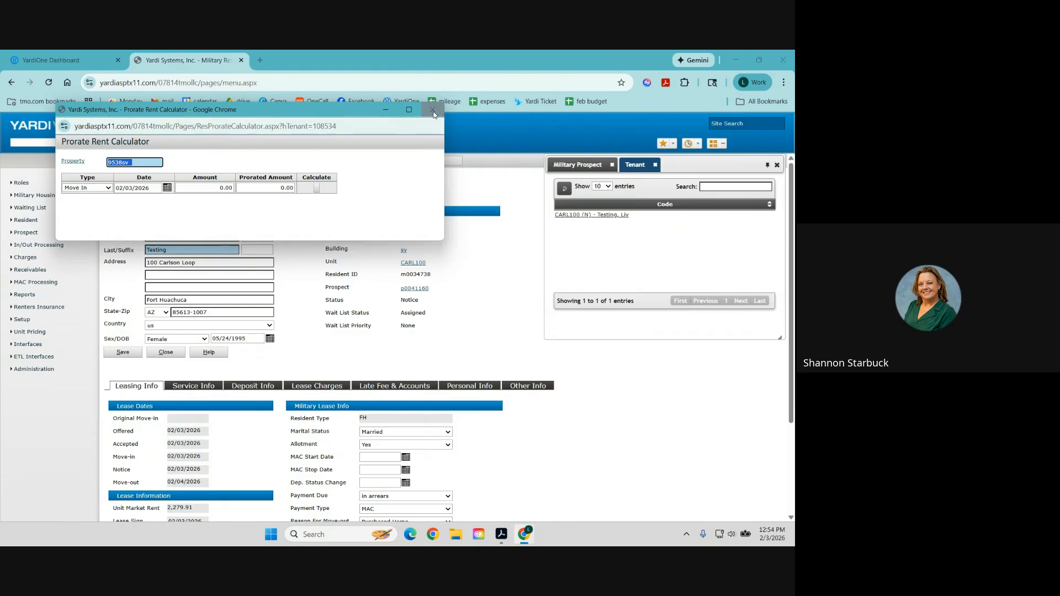
left_click(433, 110)
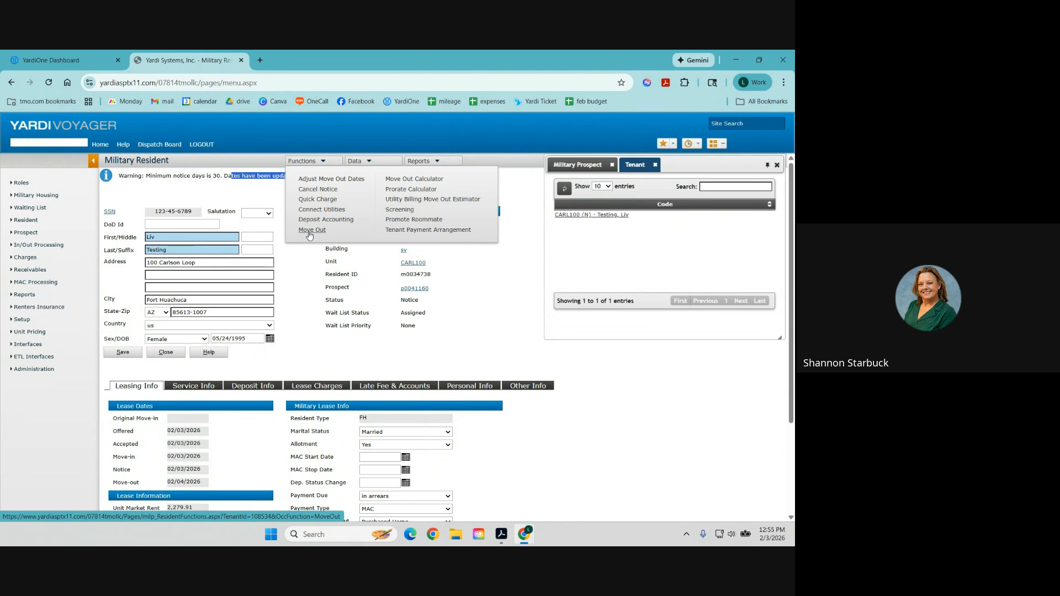
left_click(436, 220)
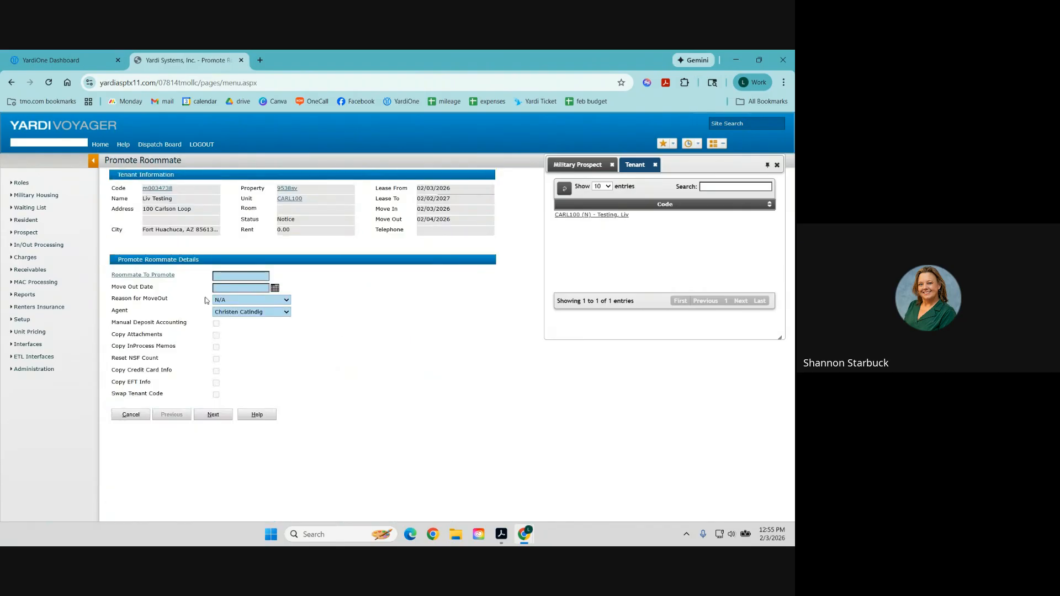
left_click(161, 275)
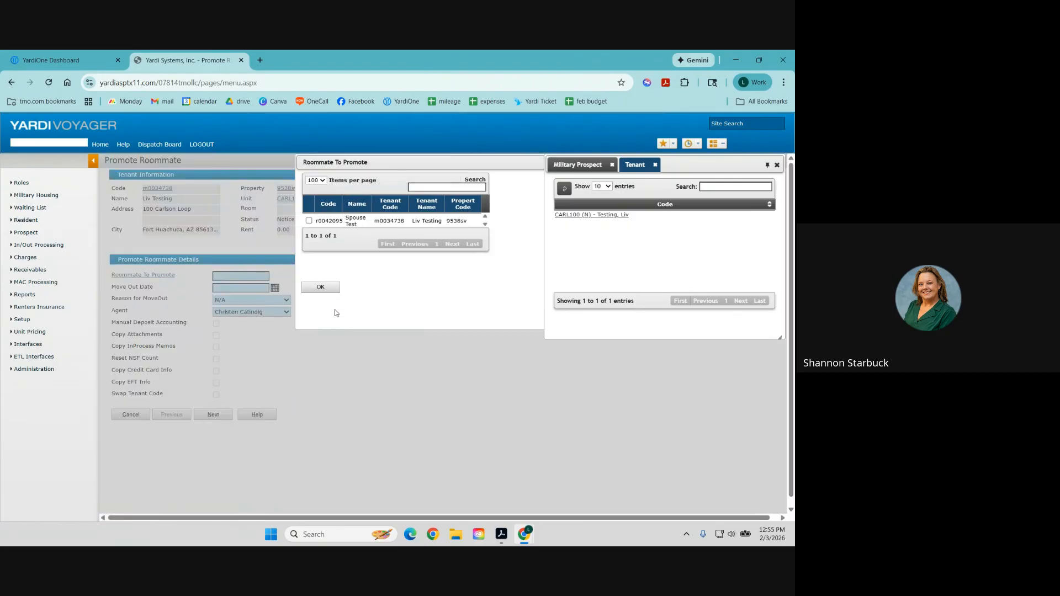
left_click(308, 220)
left_click(330, 286)
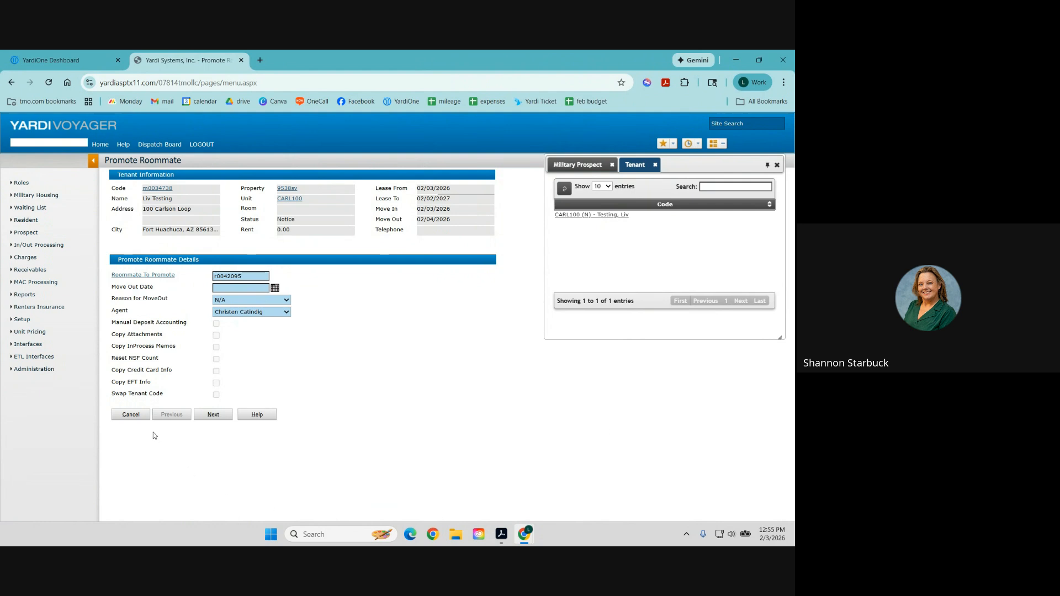
left_click(144, 416)
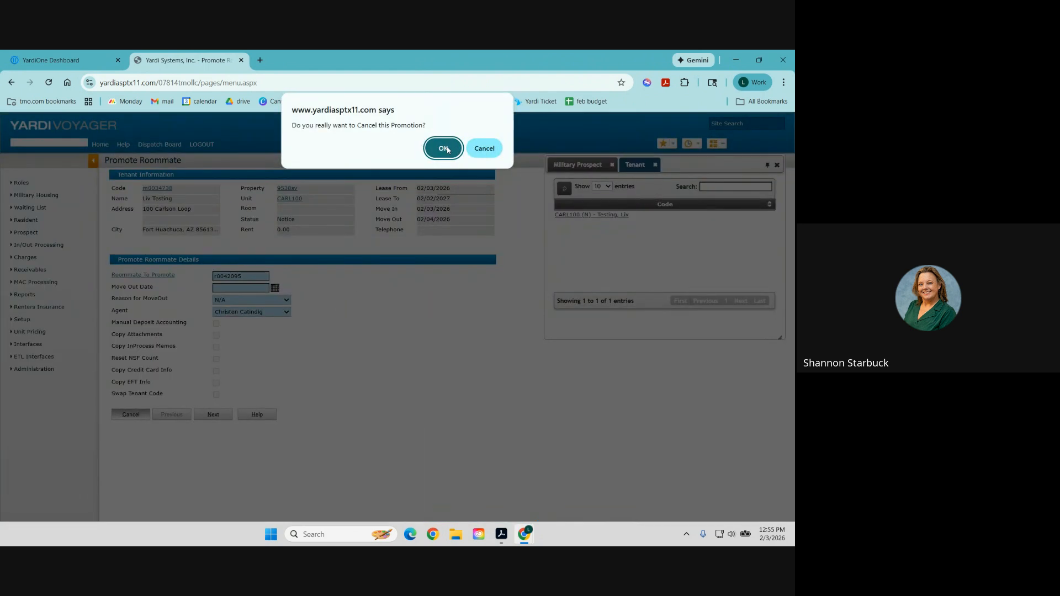
left_click(445, 147)
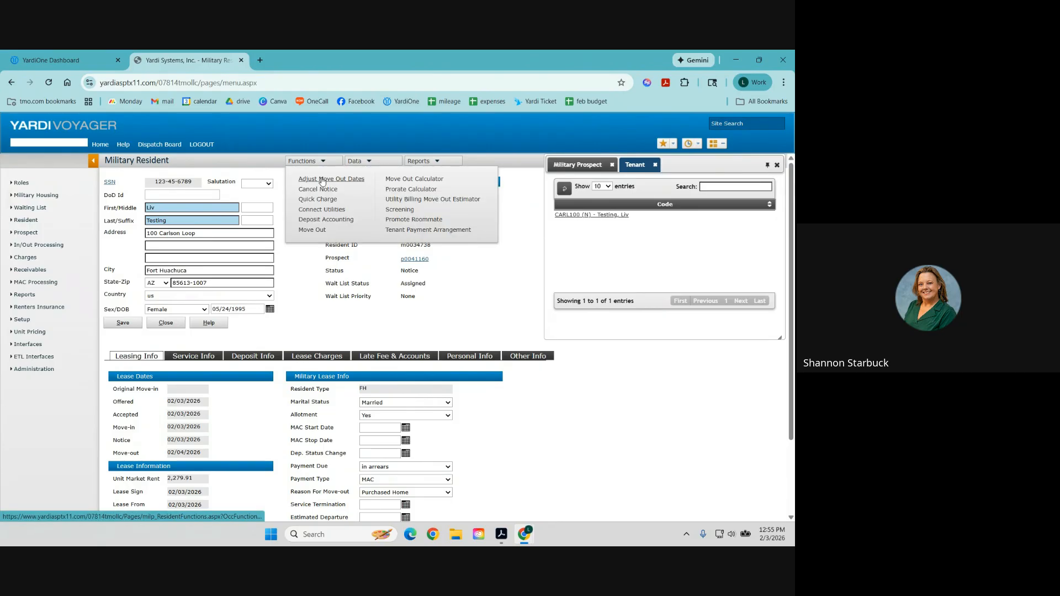
Set the move-out date back to 02/03/2026 and save it.
left_click(322, 178)
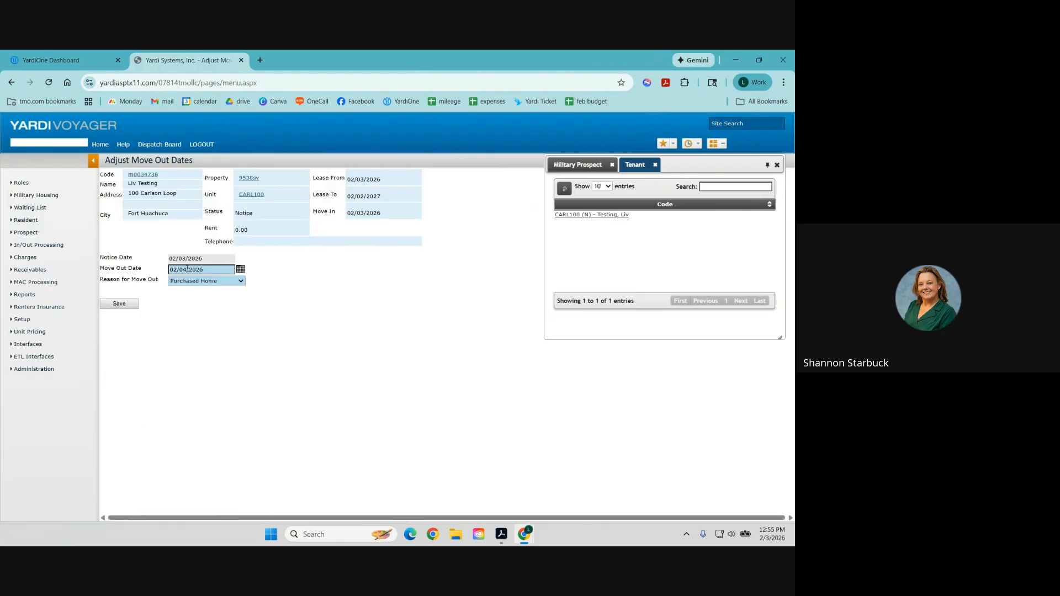
key("BackSpace")
type("3")
left_click(118, 307)
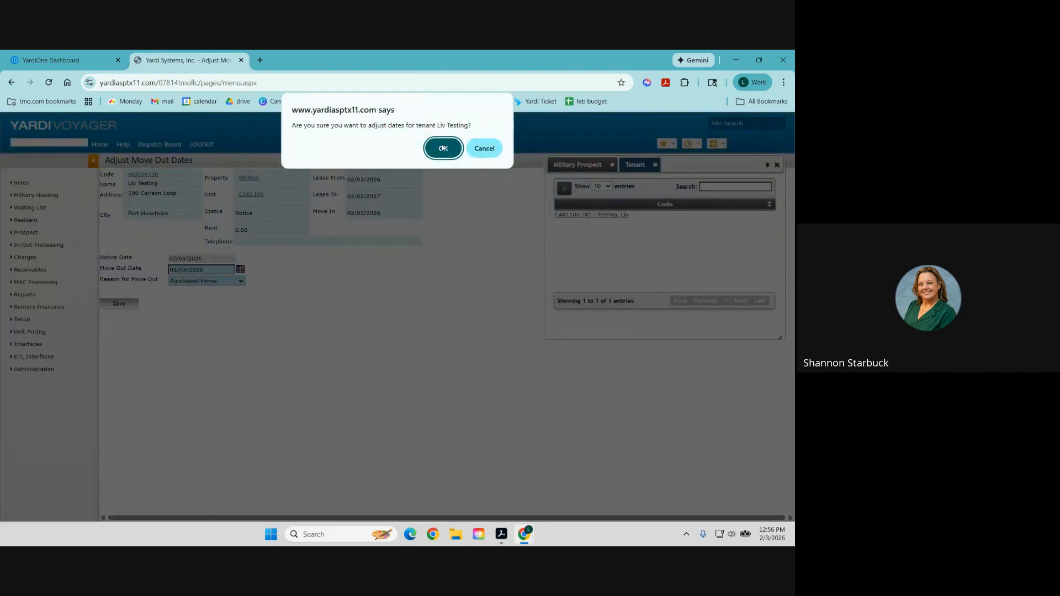
left_click(443, 148)
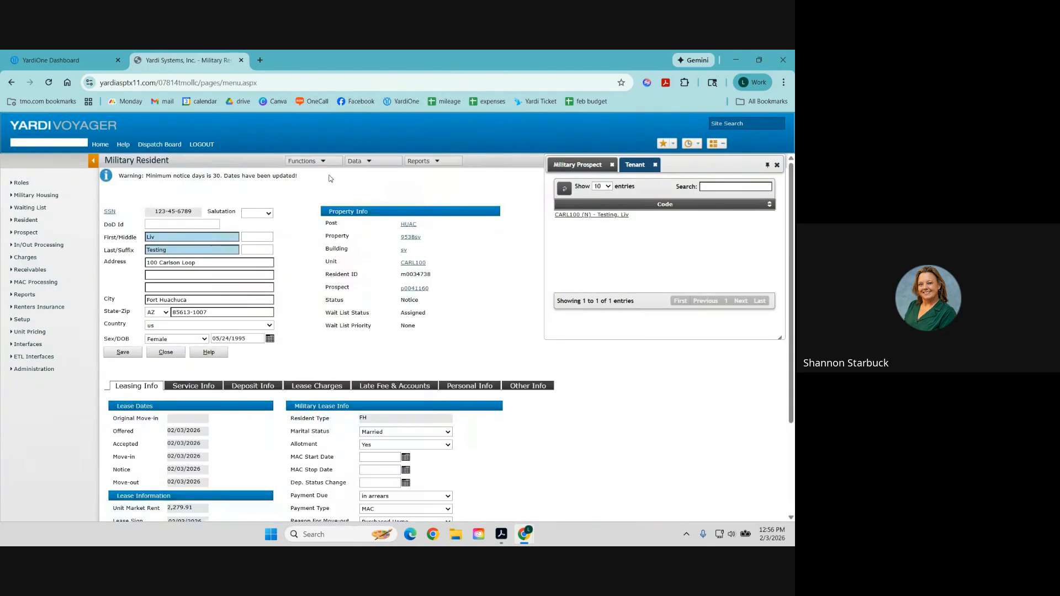
Move the resident out and confirm the status now shows Past.
mouse_move(321, 163)
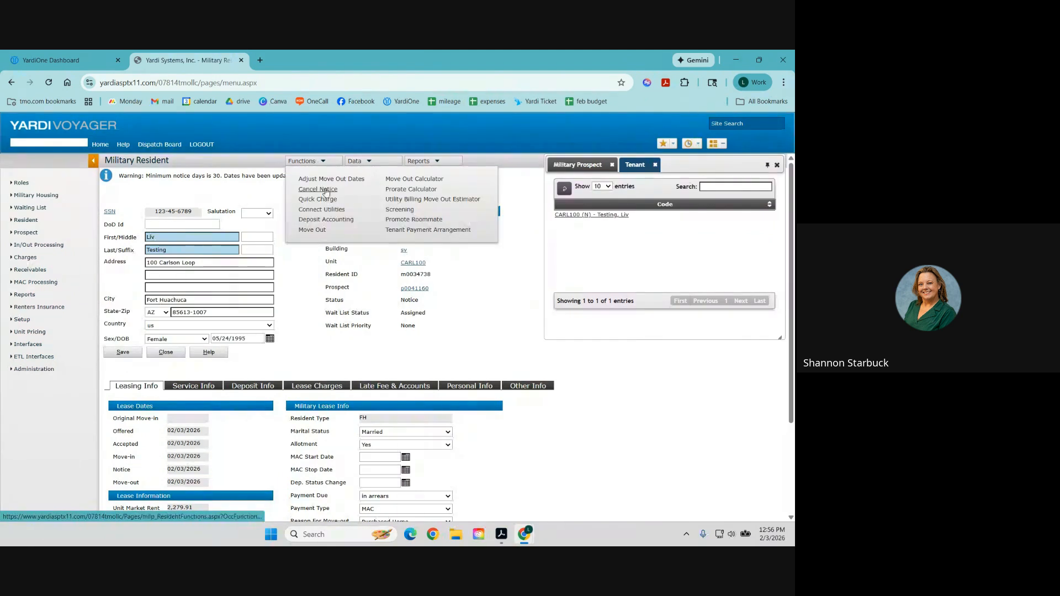
left_click(312, 231)
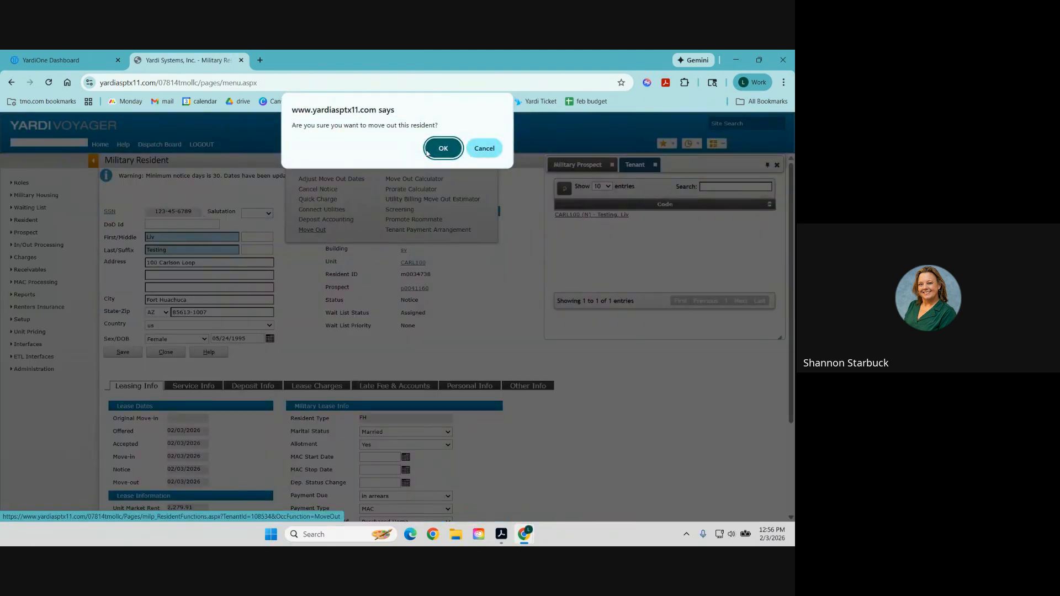
left_click(443, 149)
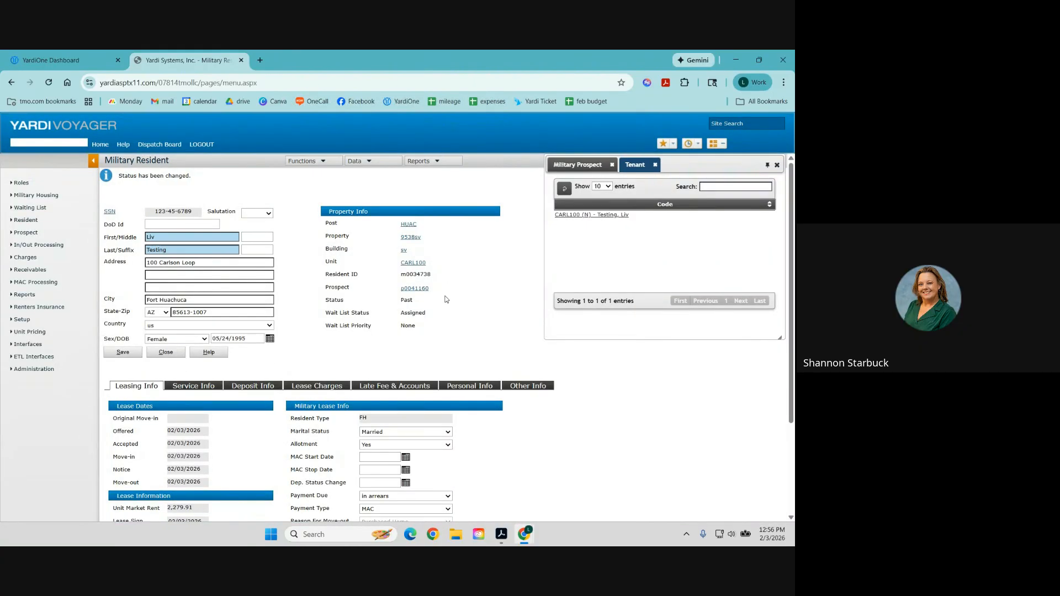
left_click_drag(418, 301, 325, 307)
Close the tenant results panel and clear the status field selection, leaving status Past.
left_click(777, 164)
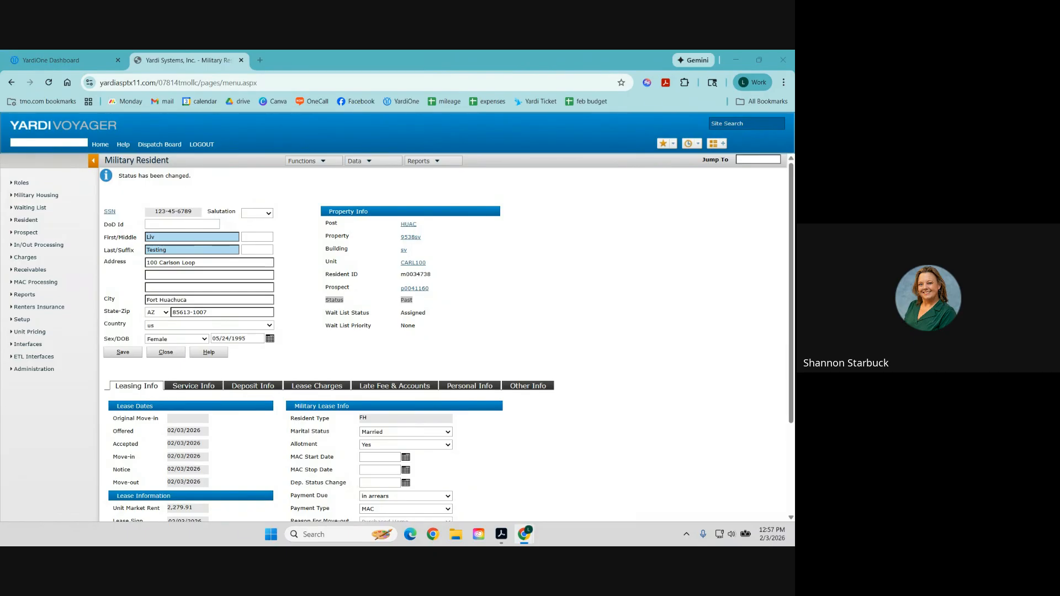
left_click(513, 296)
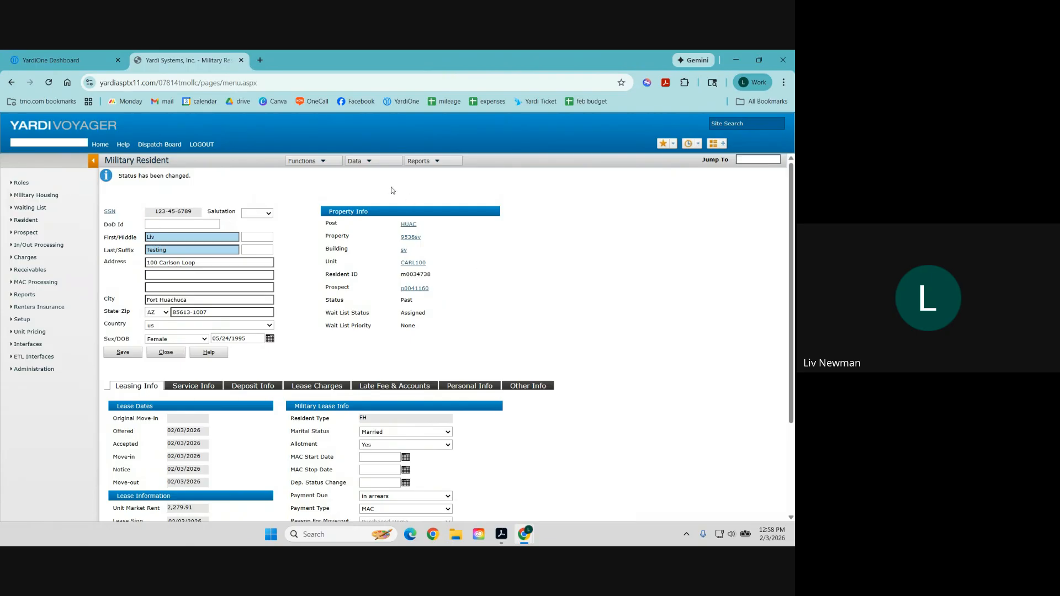
Close the Voyager tab and launch RentCafe Site Manager from the YardiOne dashboard.
left_click(242, 60)
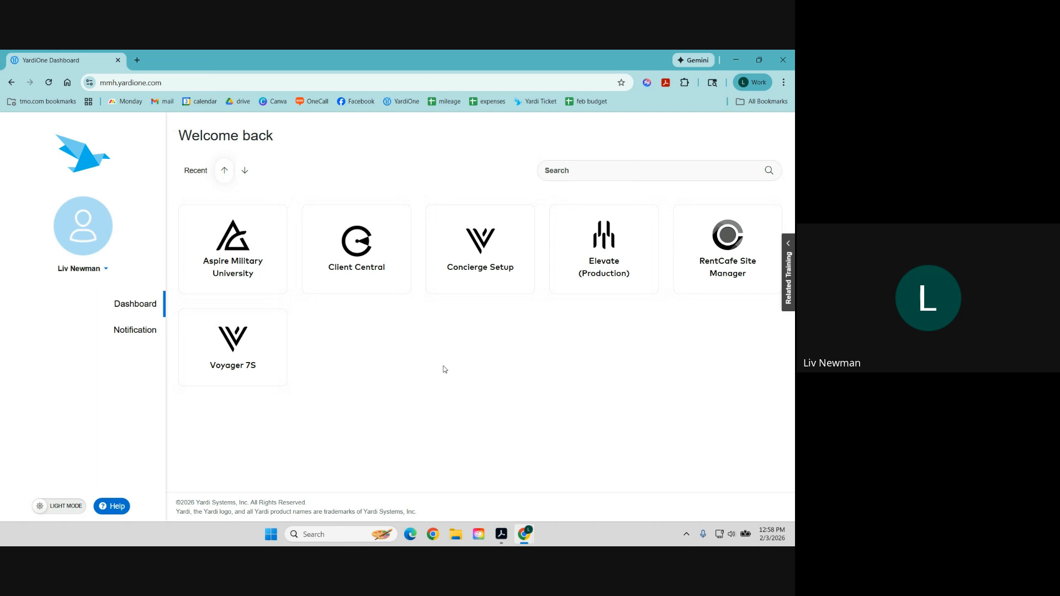
left_click(728, 240)
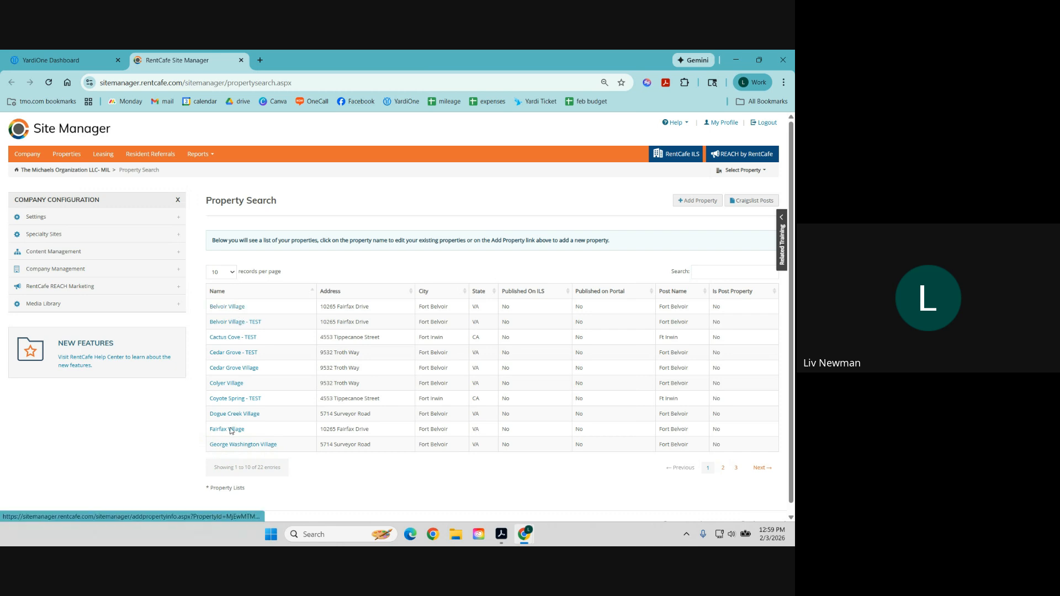
Search properties for 'villages at' and open The Villages at Belvoir.
left_click(707, 273)
type("vill")
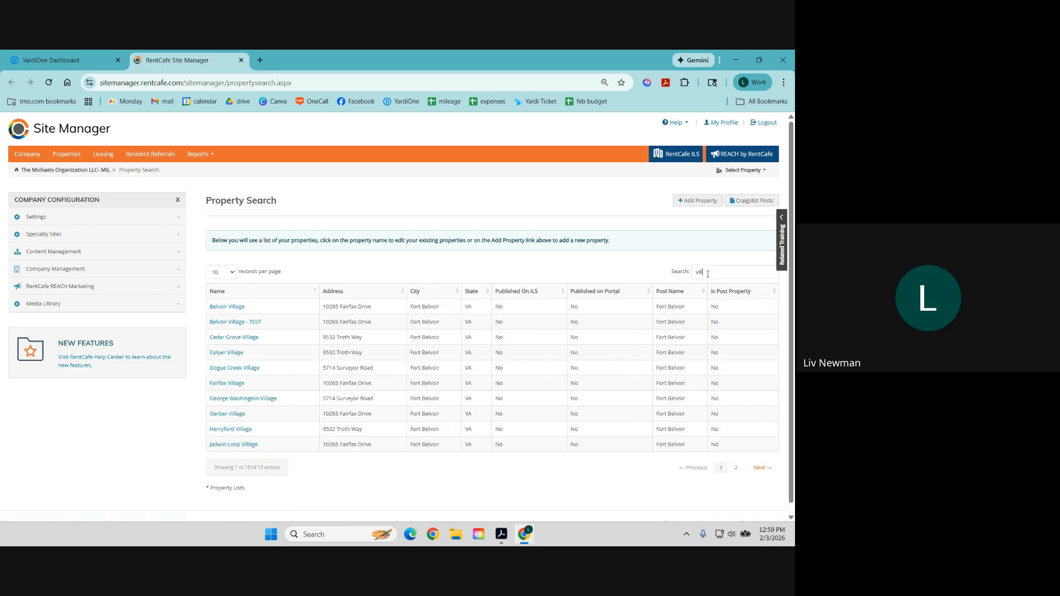
type("ages at")
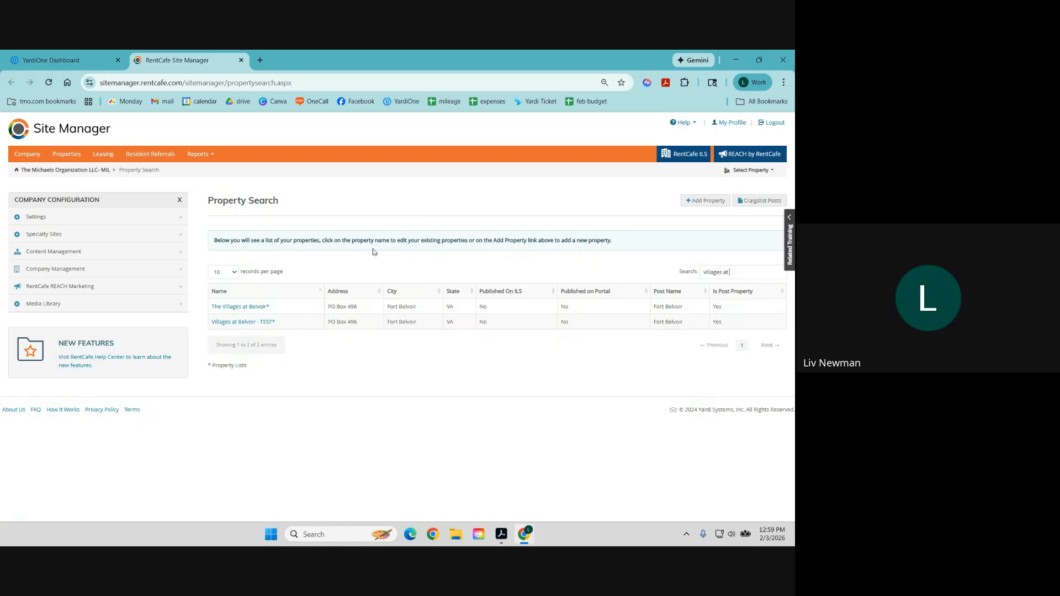
left_click(260, 309)
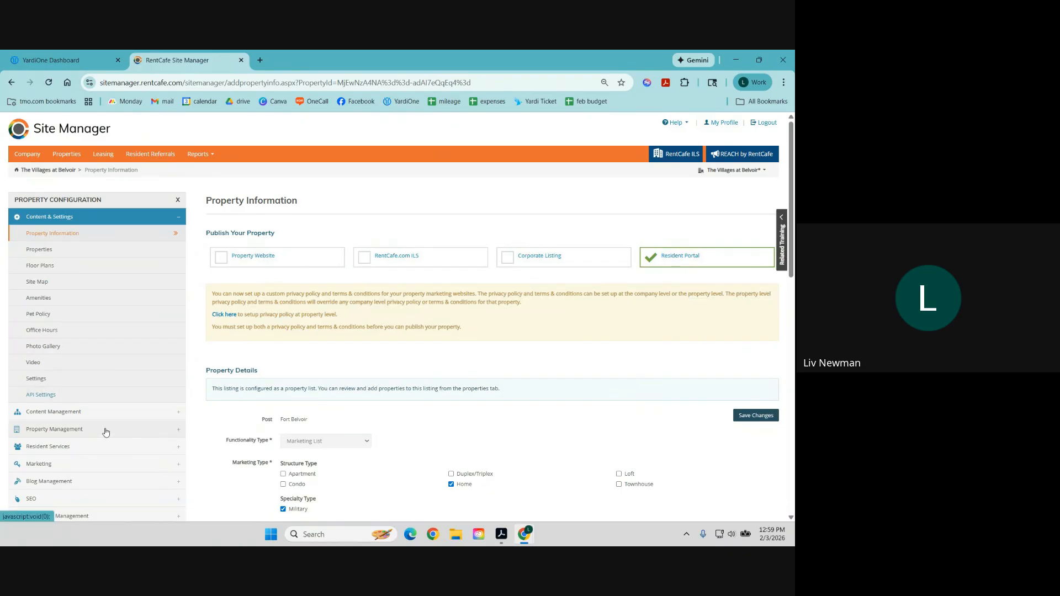
Open Preview Resident Services and scroll through the residents' registration list.
left_click(83, 446)
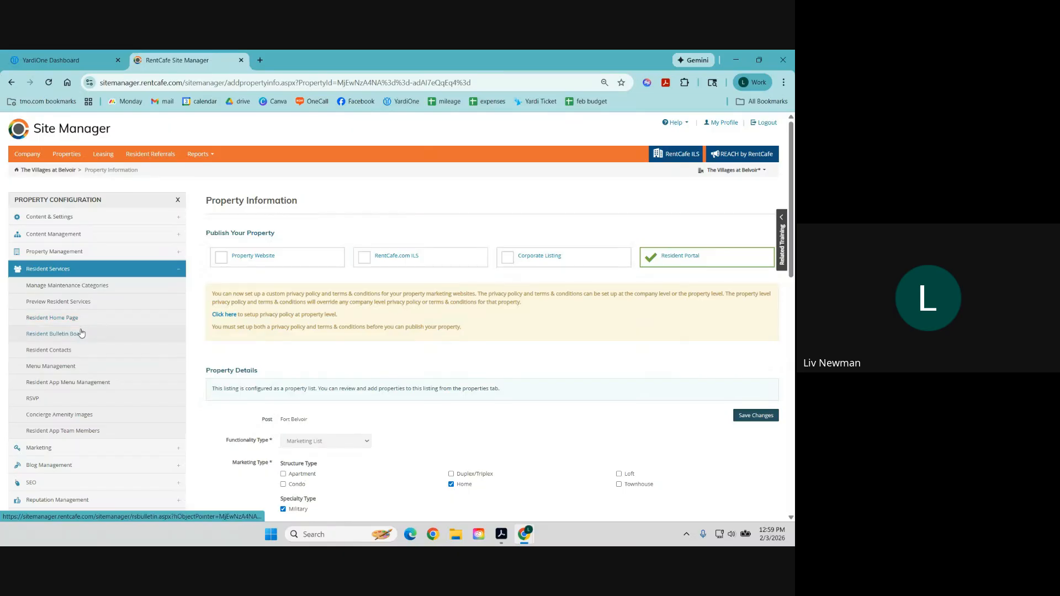
left_click(75, 308)
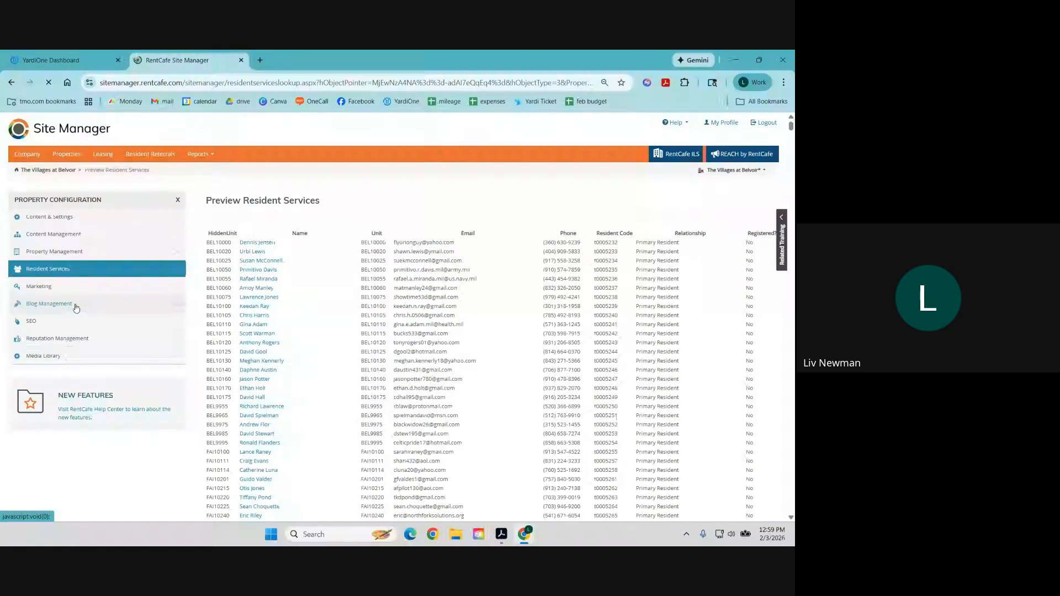
scroll(478, 378, "down", 10)
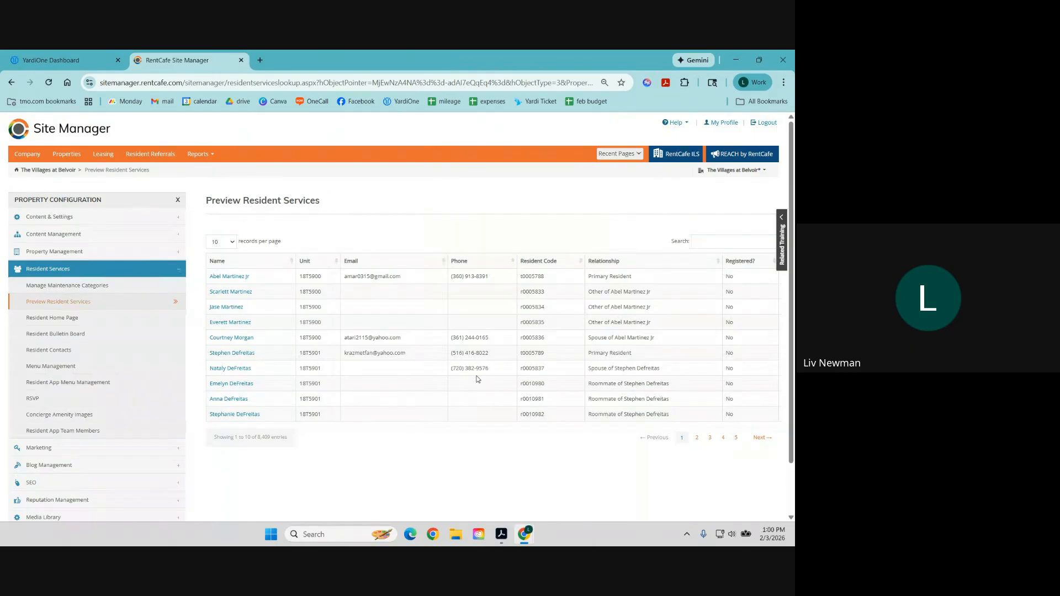
Open the resident portal as a household member and read the home page's 2026 BAH Adjustments announcement.
left_click(227, 308)
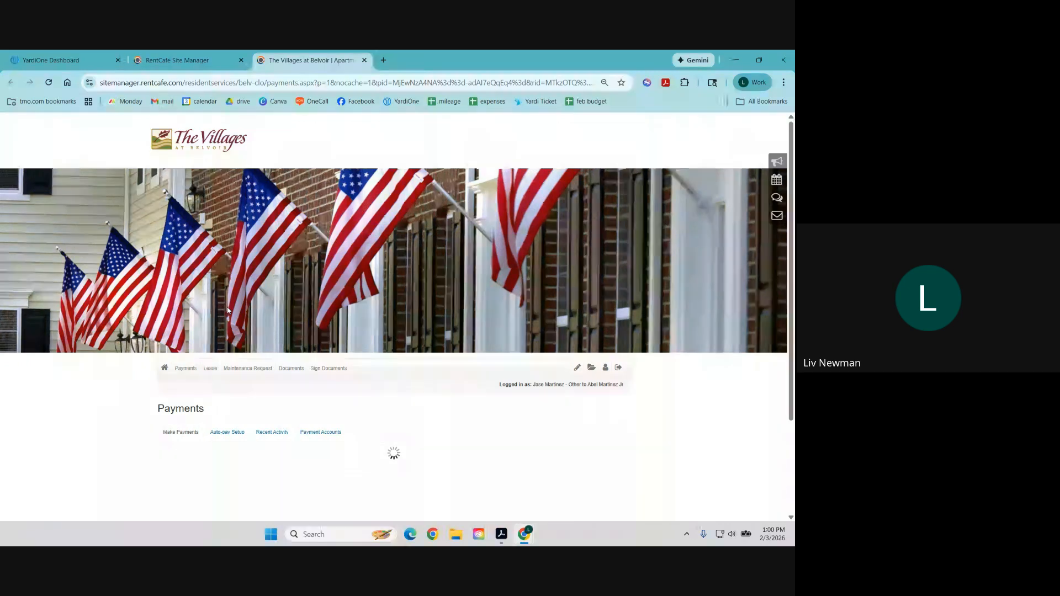
scroll(366, 273, "down", 1)
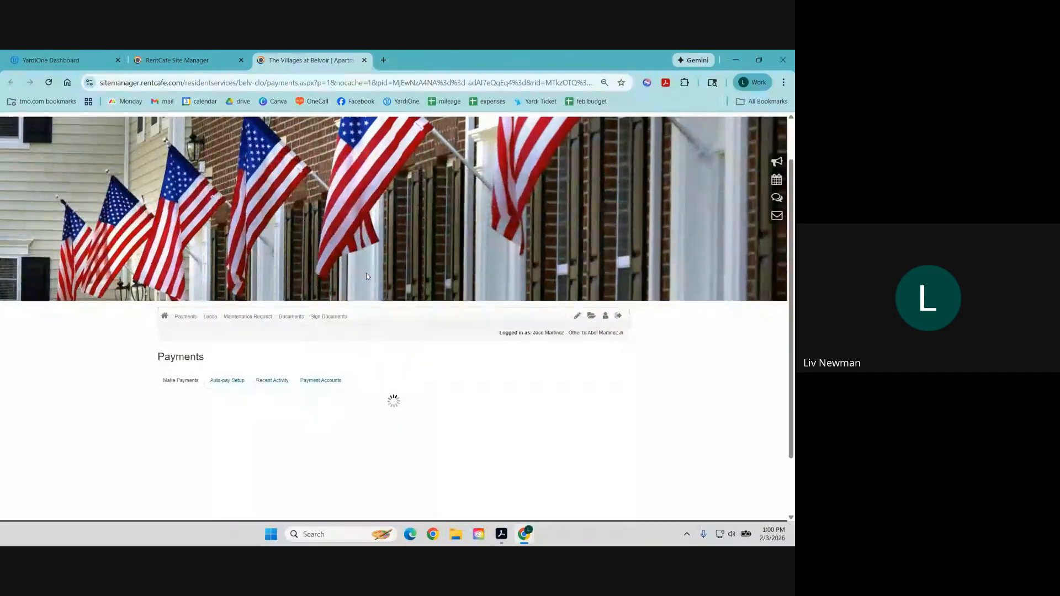
scroll(372, 261, "down", 1)
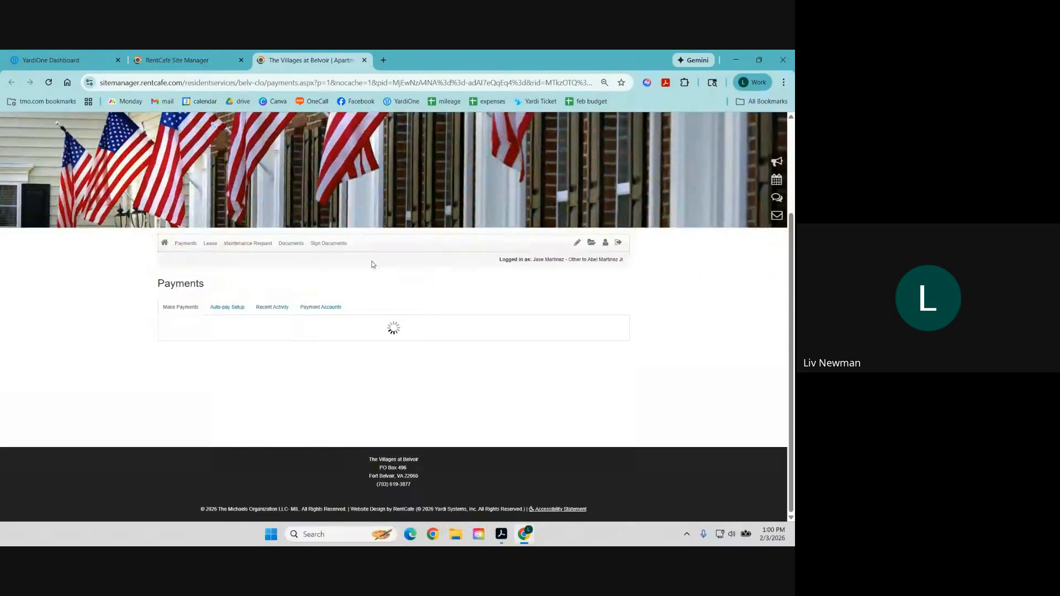
left_click(165, 243)
scroll(378, 256, "down", 3)
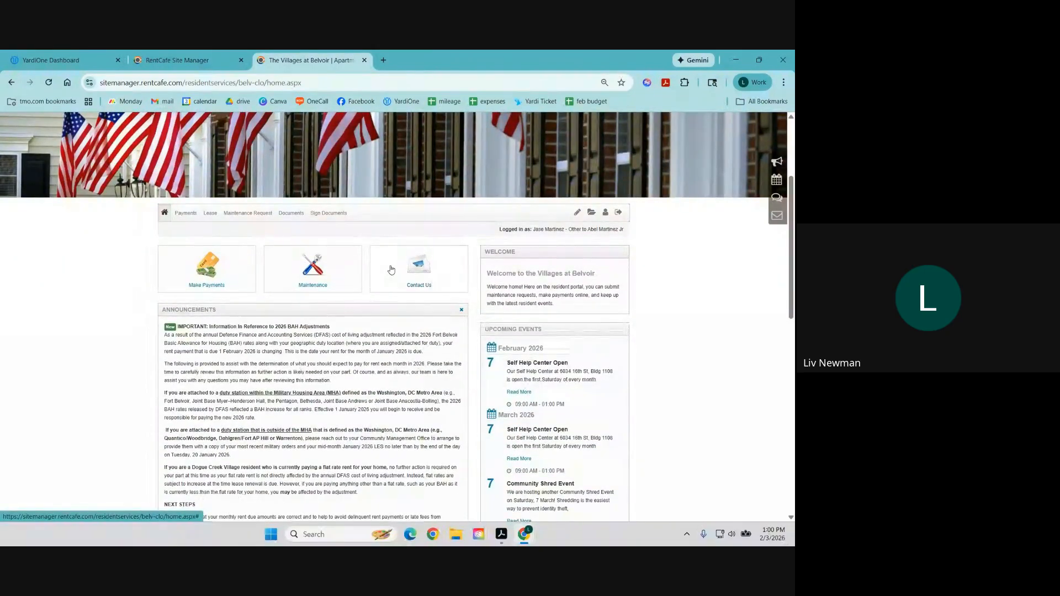
scroll(389, 265, "down", 1)
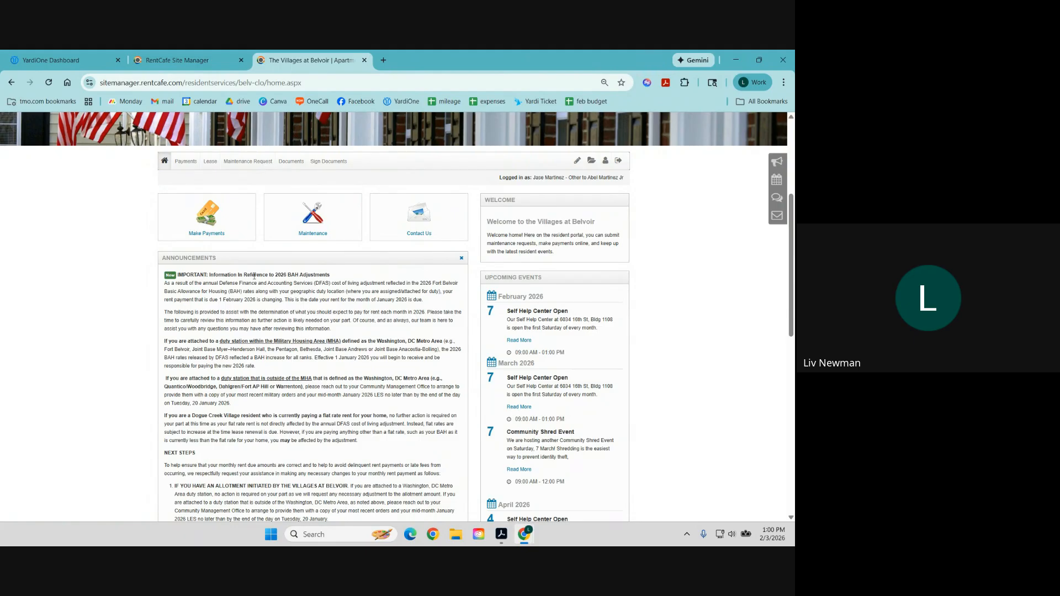
left_click_drag(330, 275, 180, 276)
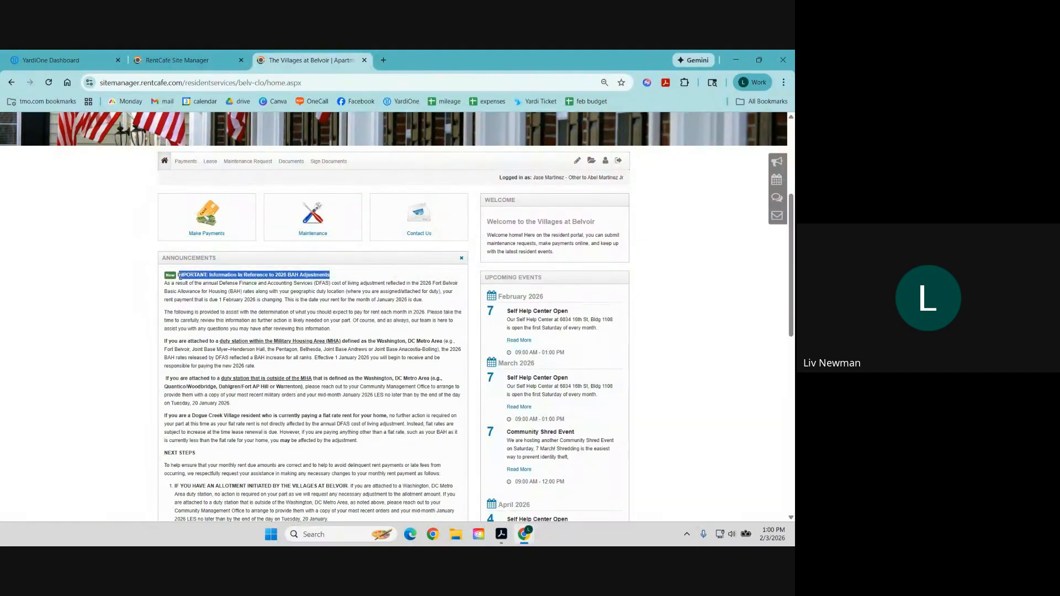
scroll(377, 352, "down", 10)
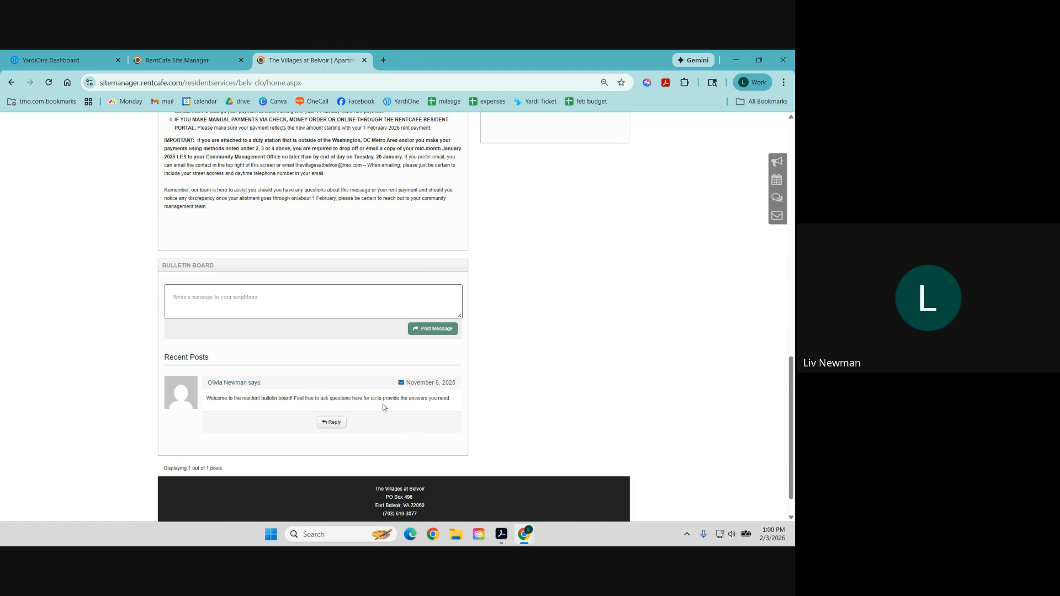
scroll(427, 467, "up", 4)
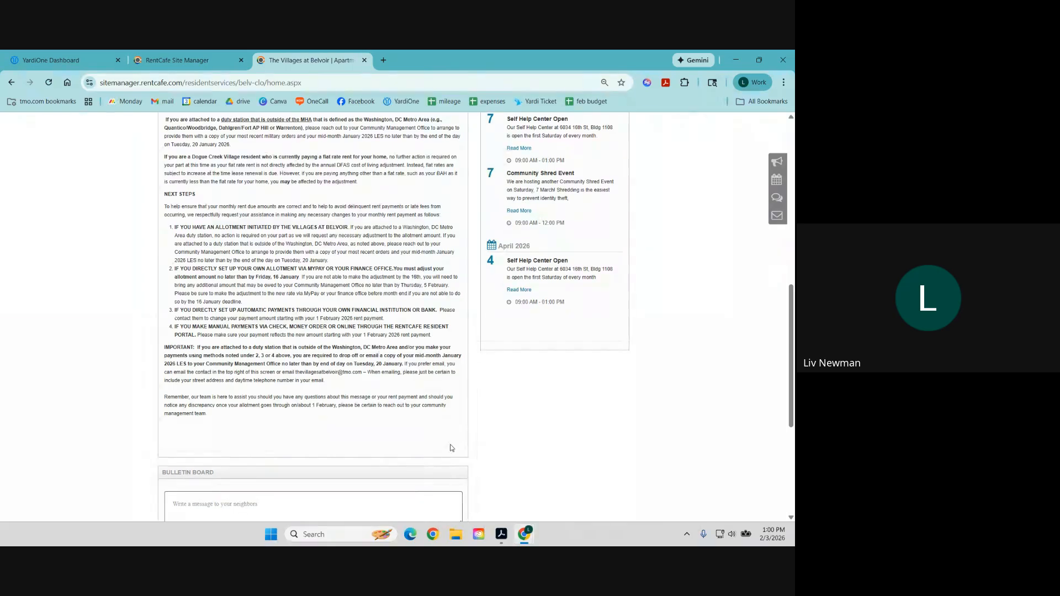
scroll(450, 447, "up", 3)
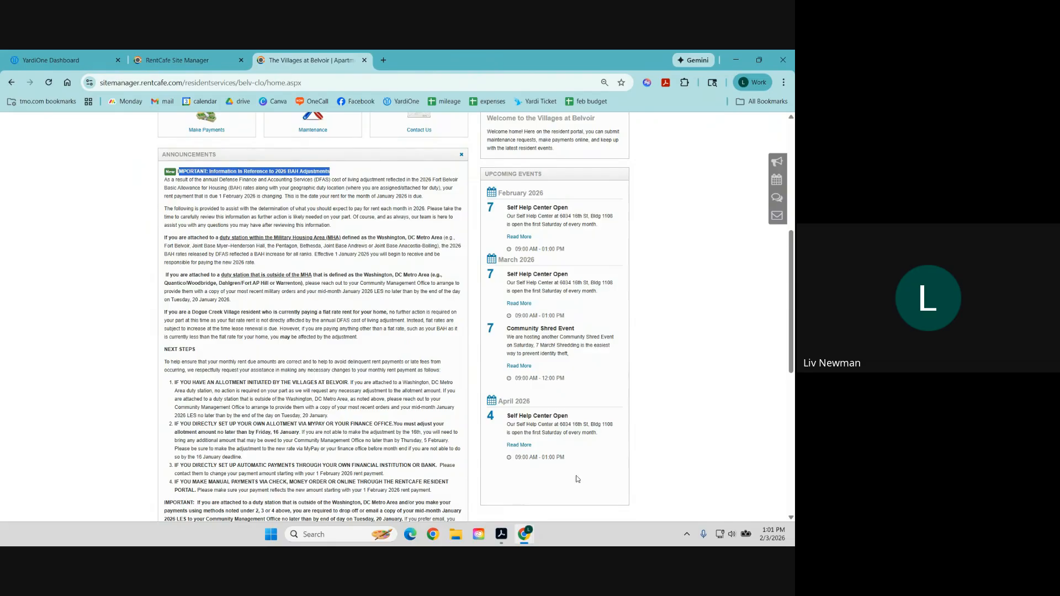
scroll(578, 478, "up", 5)
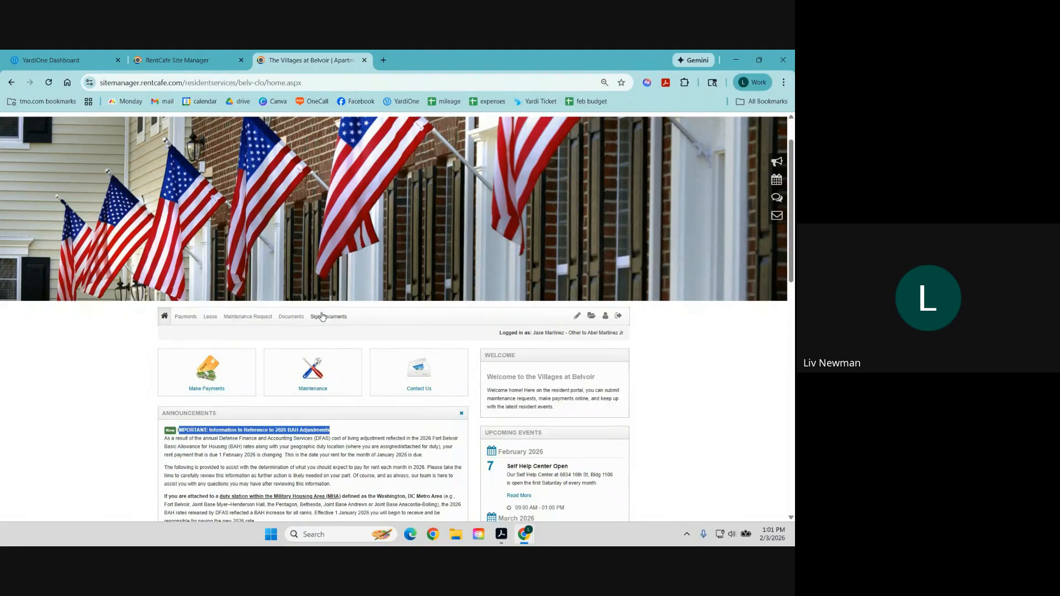
Review the resident's payments section, including both pages of recent payment activity.
left_click(212, 378)
scroll(224, 369, "down", 3)
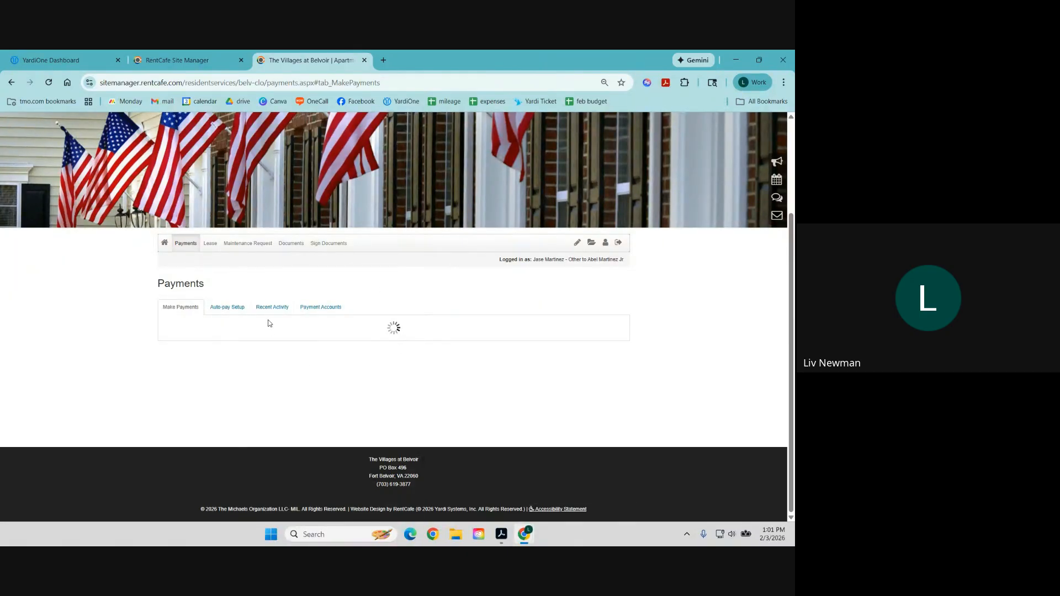
left_click(273, 307)
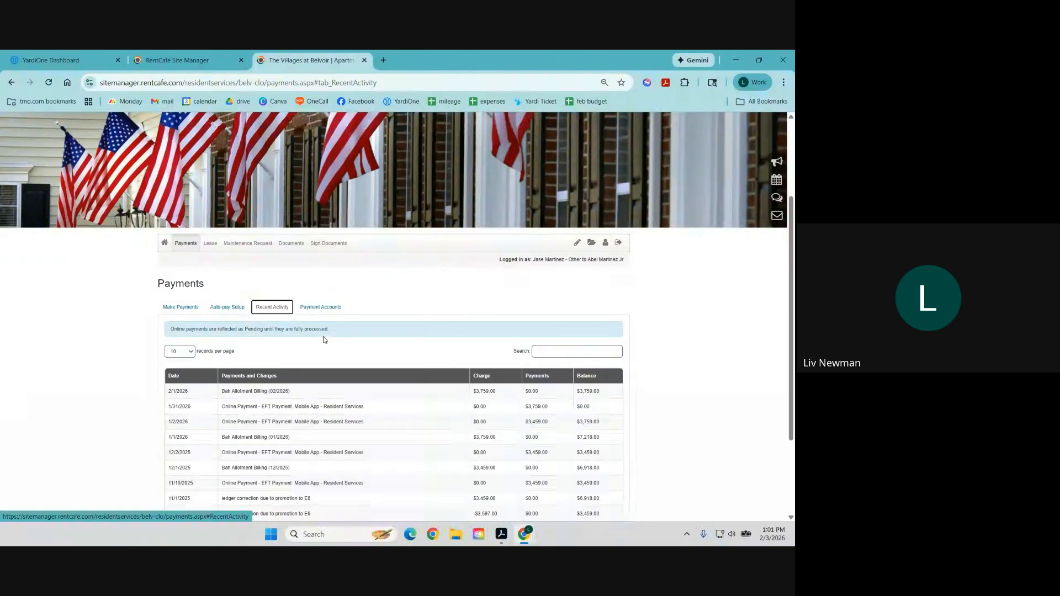
scroll(324, 331, "down", 3)
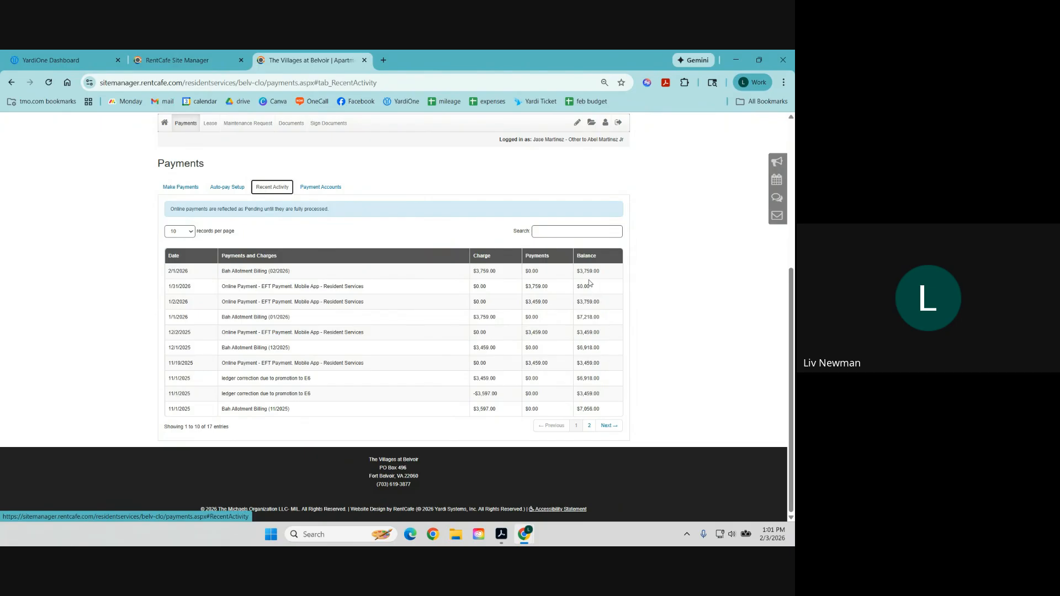
left_click(610, 425)
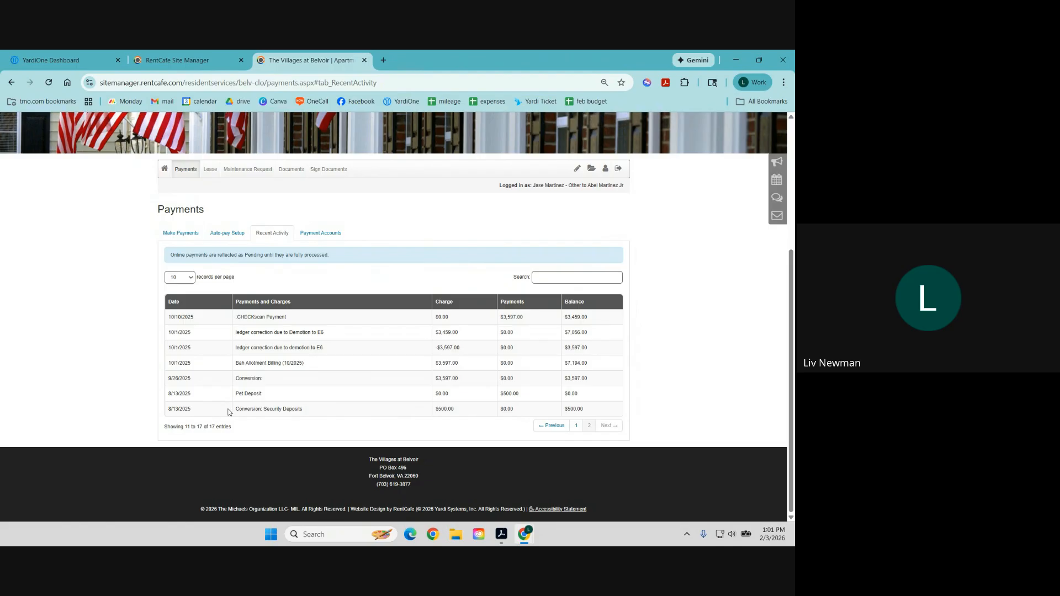
left_click_drag(166, 408, 264, 413)
left_click(312, 414)
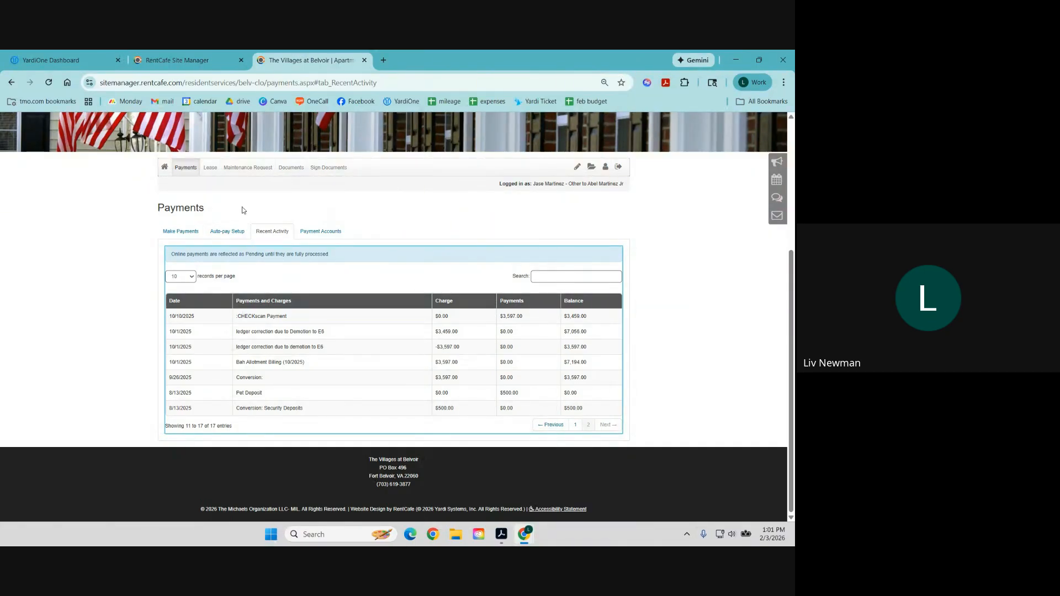
Go to the maintenance request page and look through the resident's request history.
mouse_move(212, 171)
left_click(248, 168)
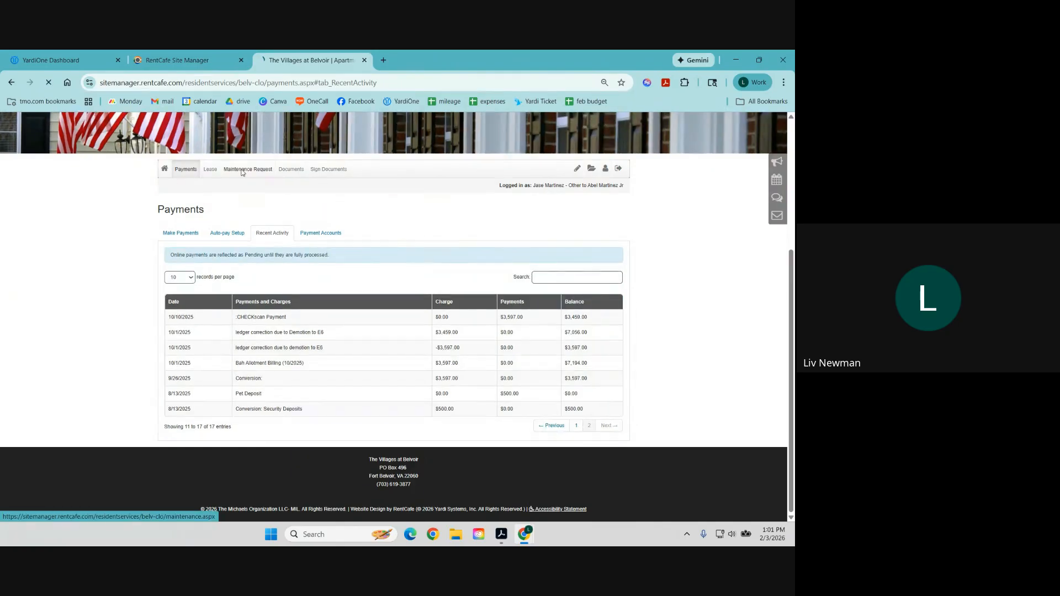
scroll(315, 338, "down", 3)
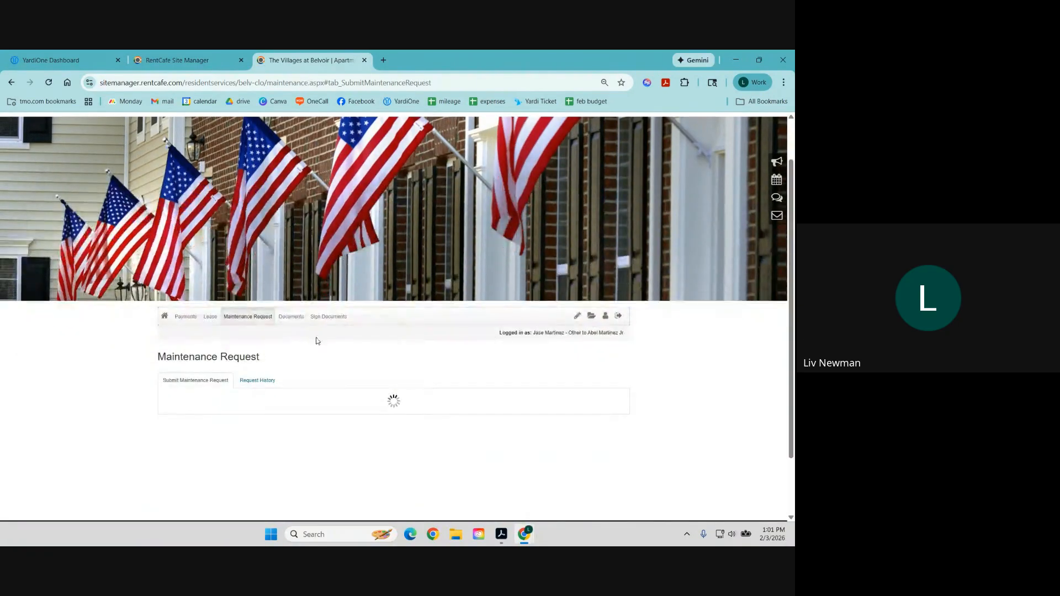
scroll(307, 401, "down", 1)
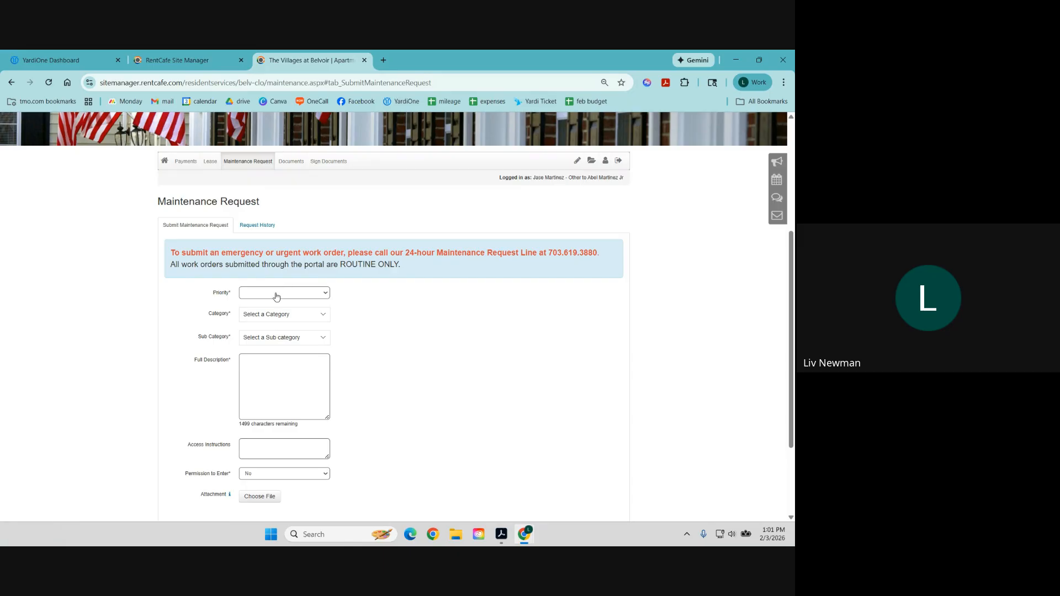
left_click(264, 231)
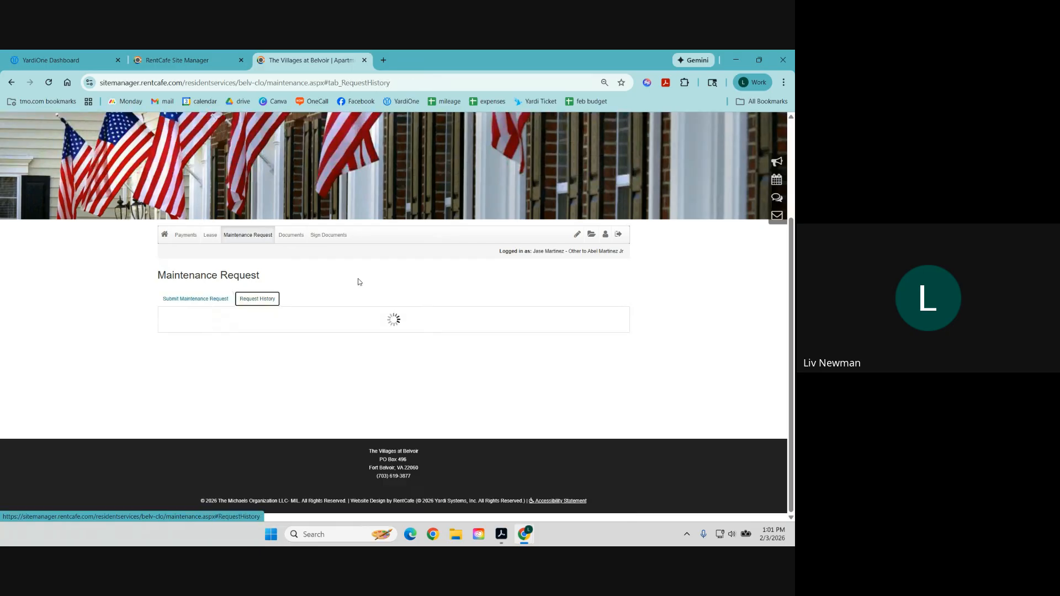
scroll(386, 265, "down", 1)
scroll(579, 315, "down", 3)
scroll(580, 313, "up", 4)
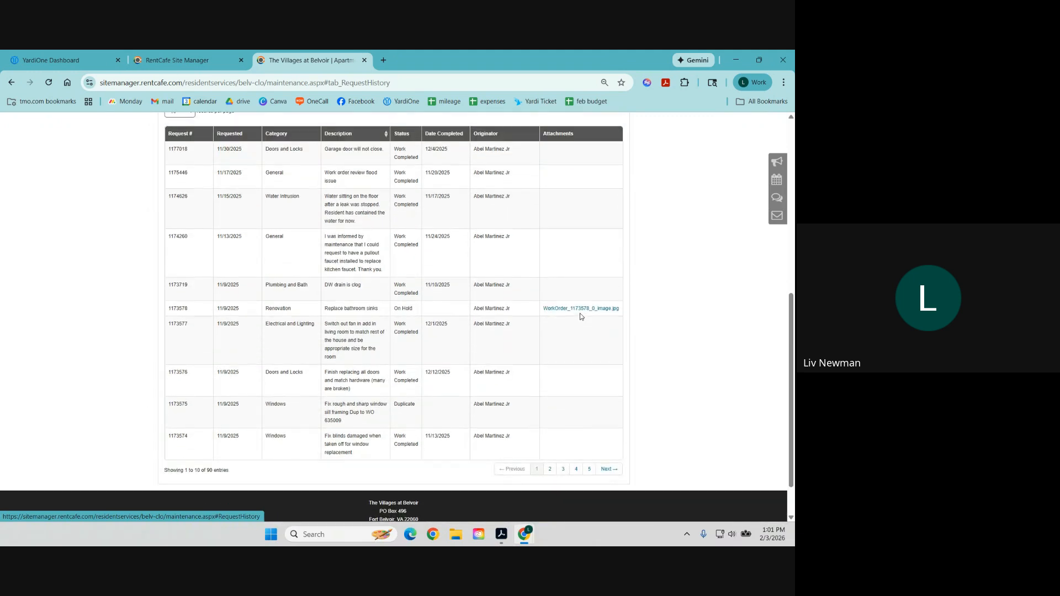
scroll(572, 354, "up", 3)
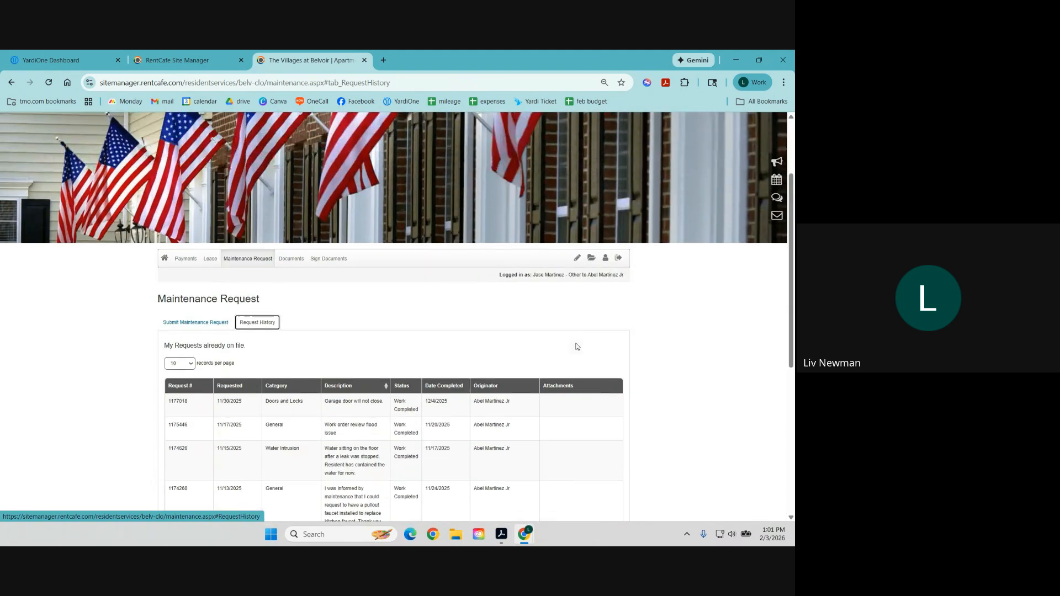
Check the empty My Documents page, then open Sign Documents, which has nothing to sign.
left_click(290, 265)
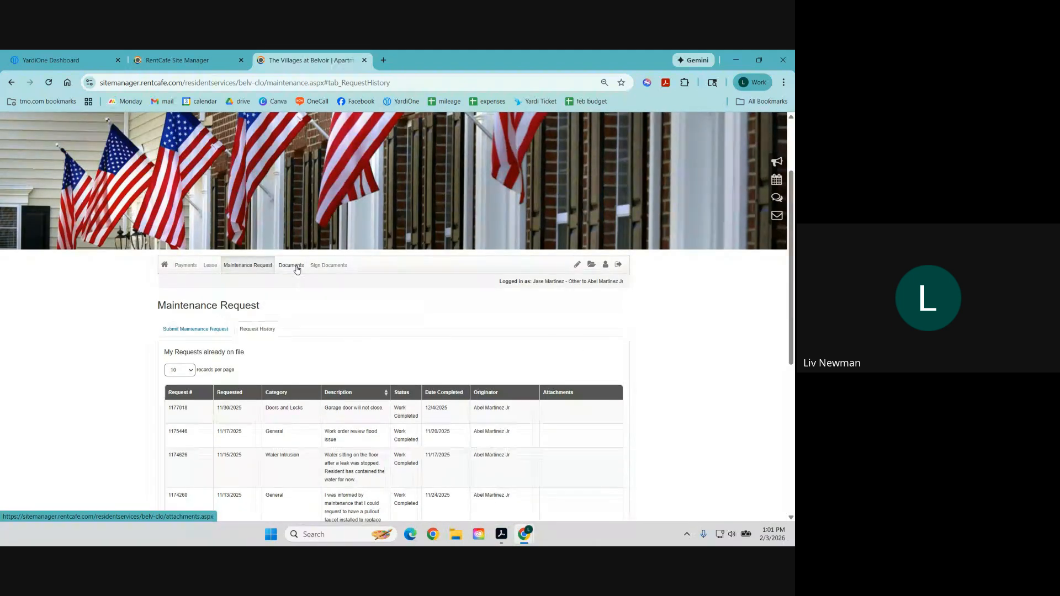
scroll(210, 340, "down", 2)
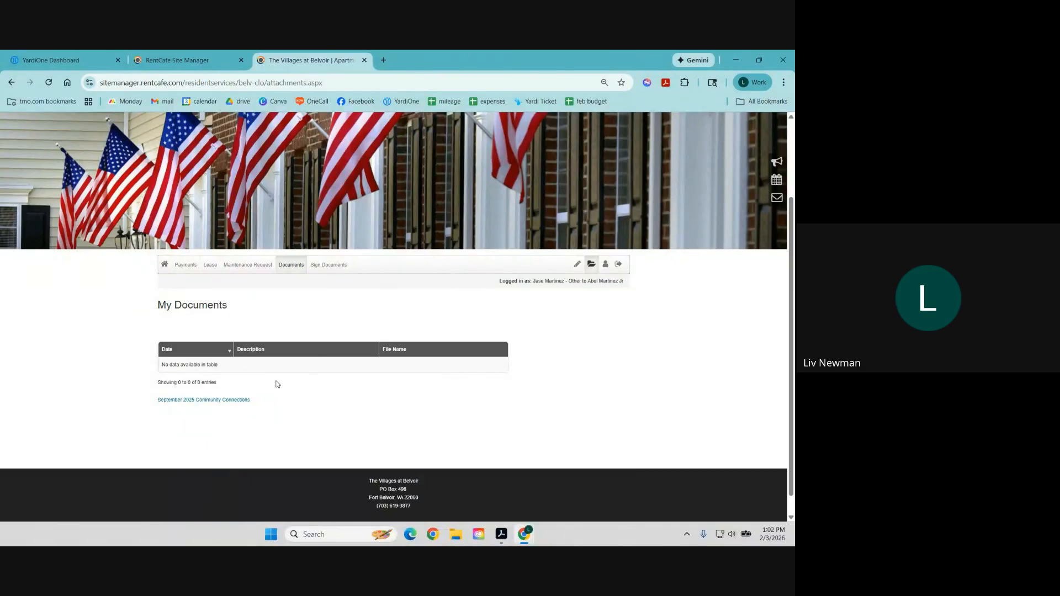
left_click(324, 265)
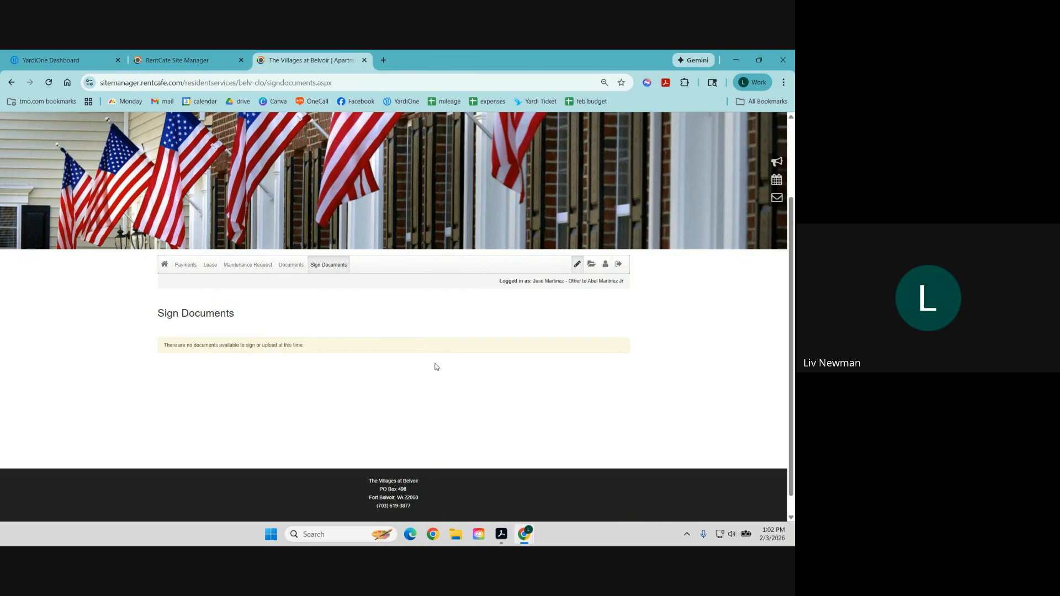
From the Villages at Belvoir home page, view the Contact Us staff list, then close it.
left_click(165, 265)
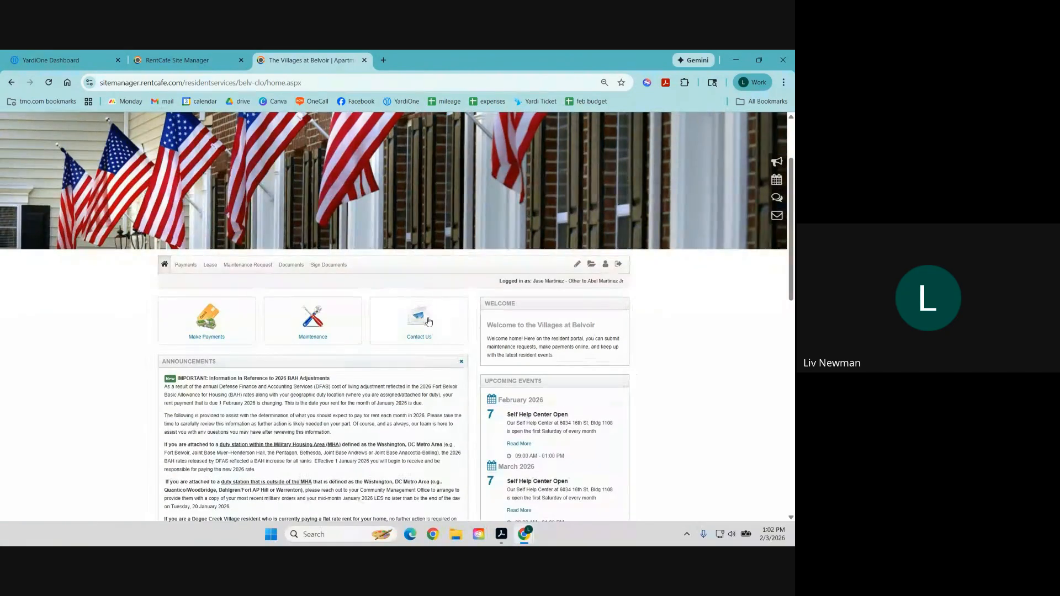
left_click(424, 325)
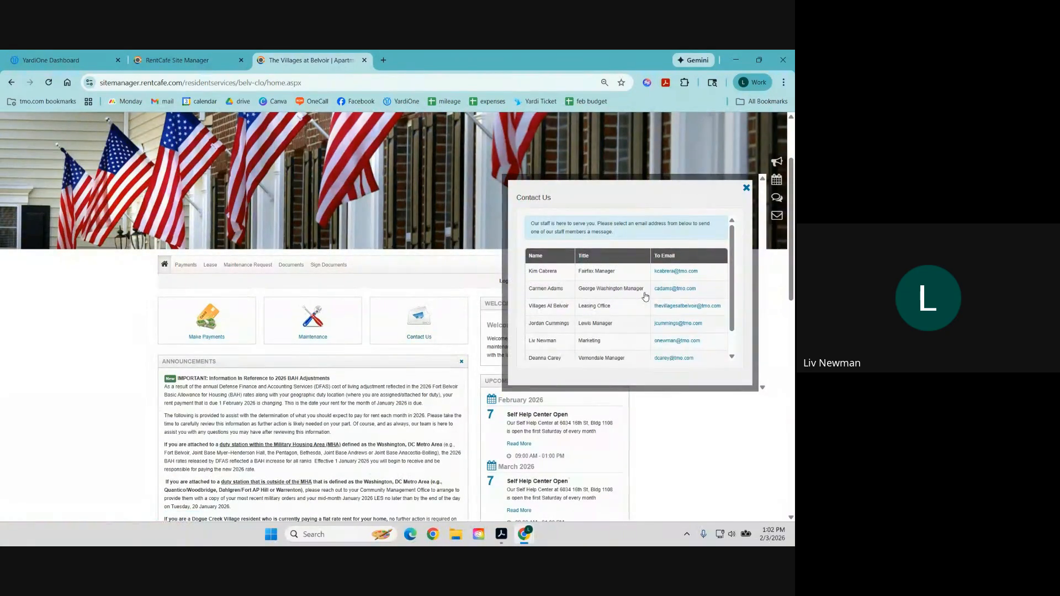
scroll(645, 294, "down", 1)
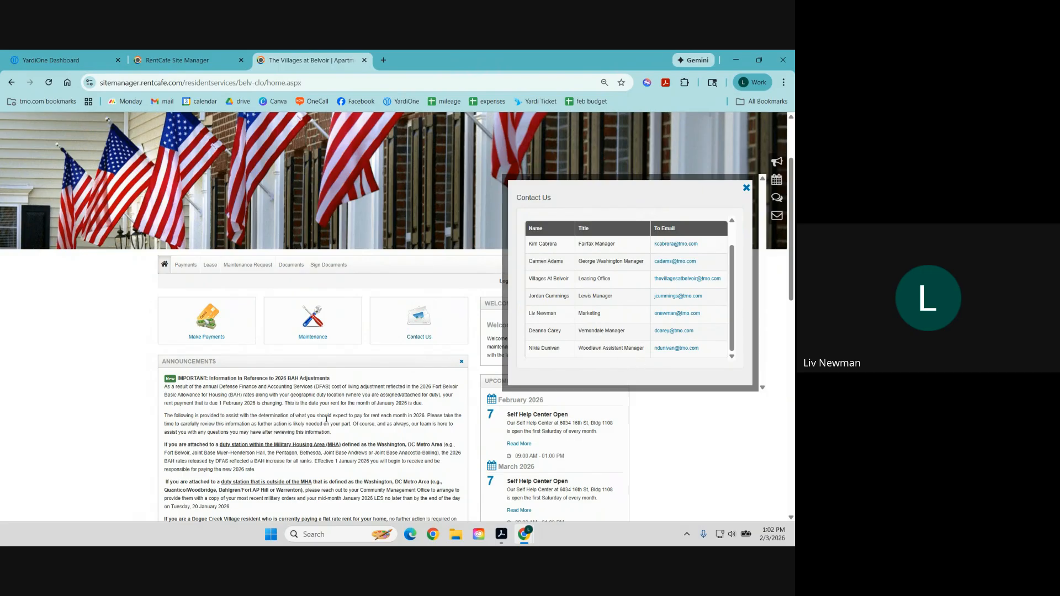
right_click(627, 262)
left_click(651, 255)
left_click(746, 187)
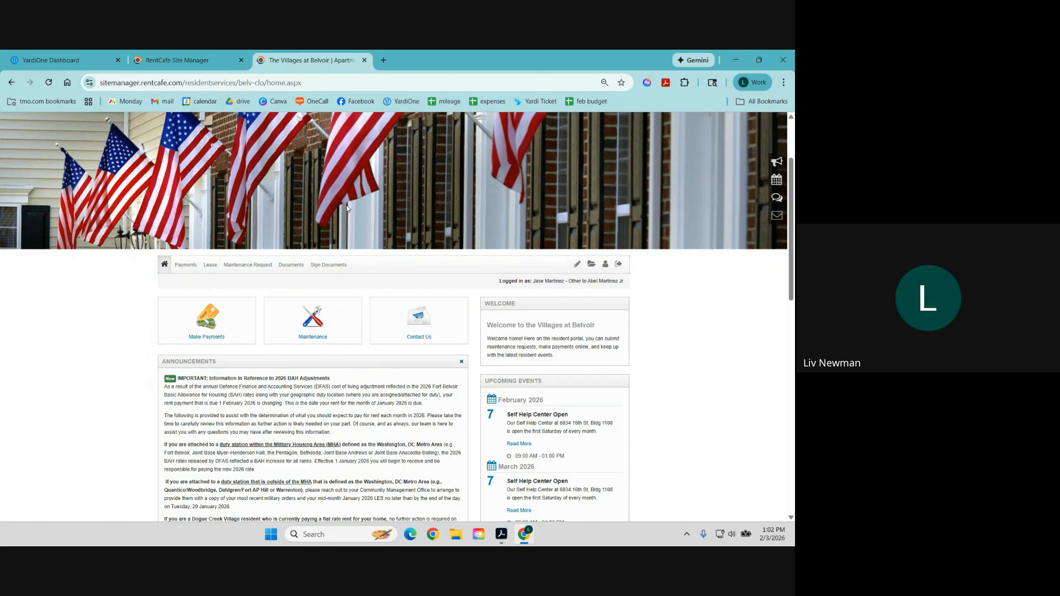
Close the portal tab and go through Company, Properties and Company Management to User Management.
left_click(364, 60)
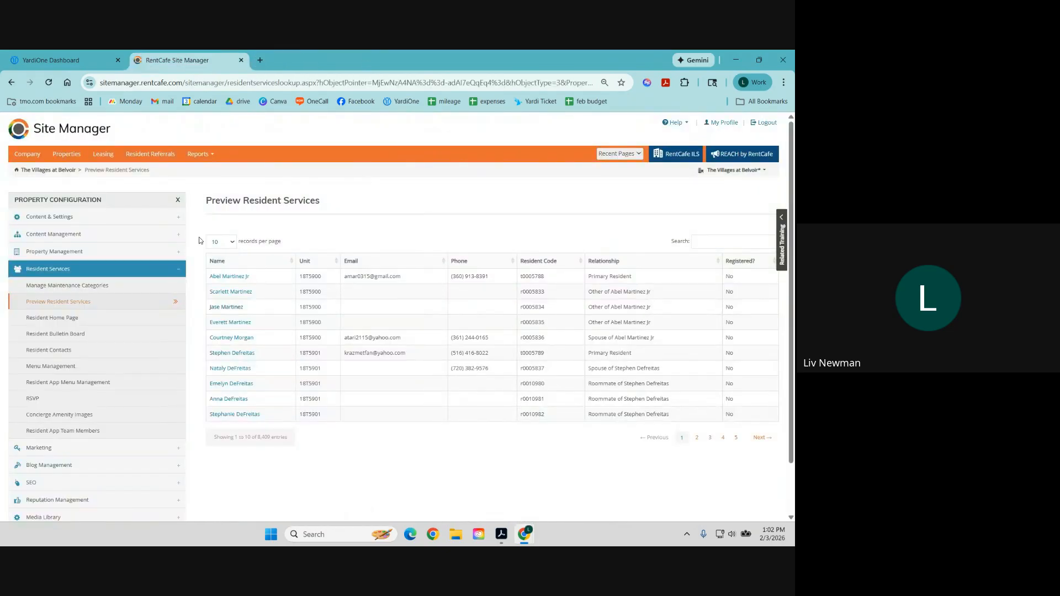
left_click(31, 155)
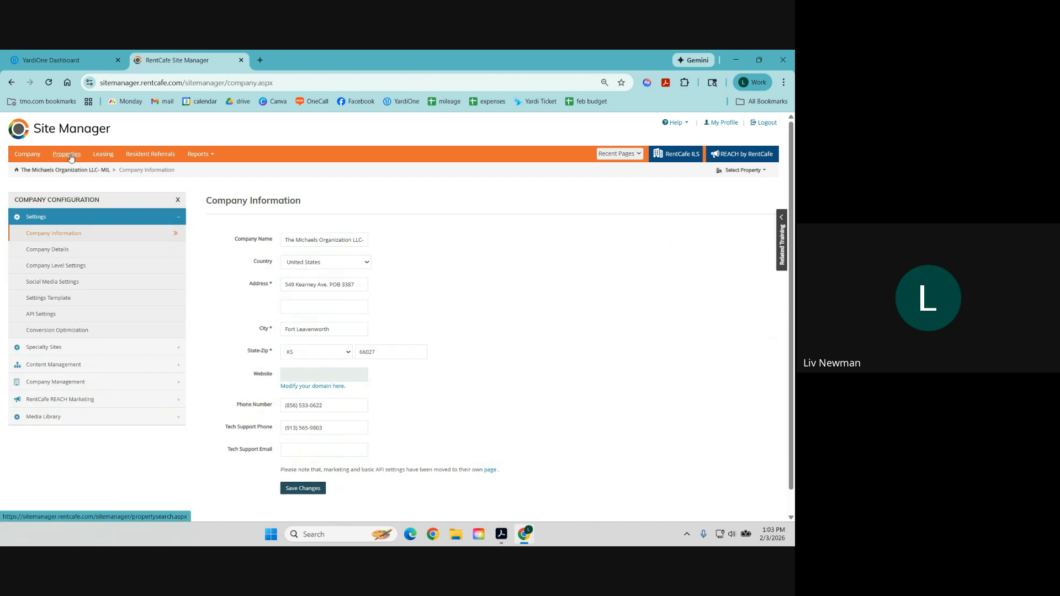
left_click(55, 160)
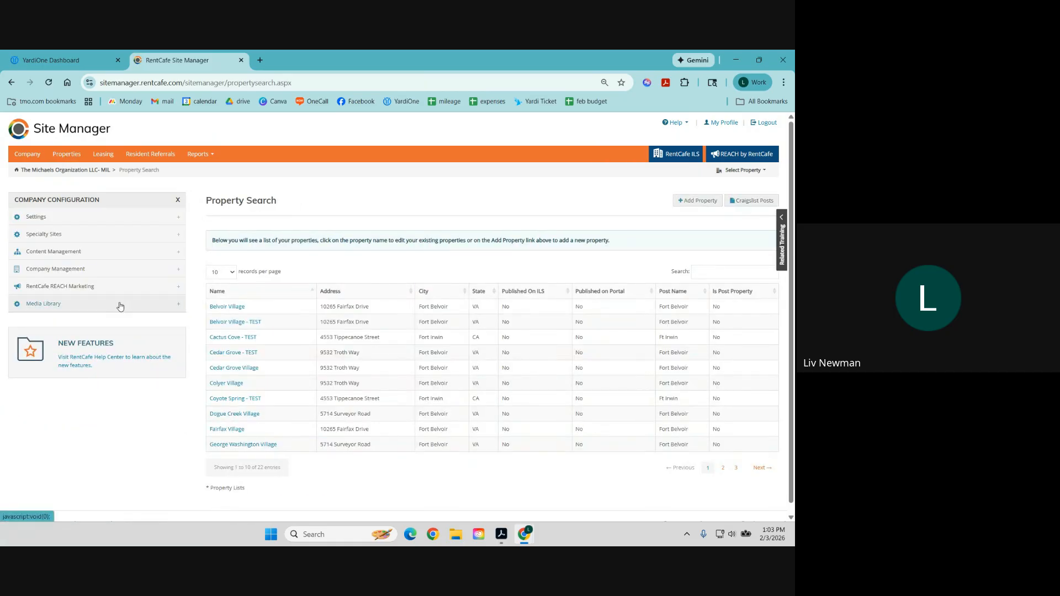
left_click(126, 270)
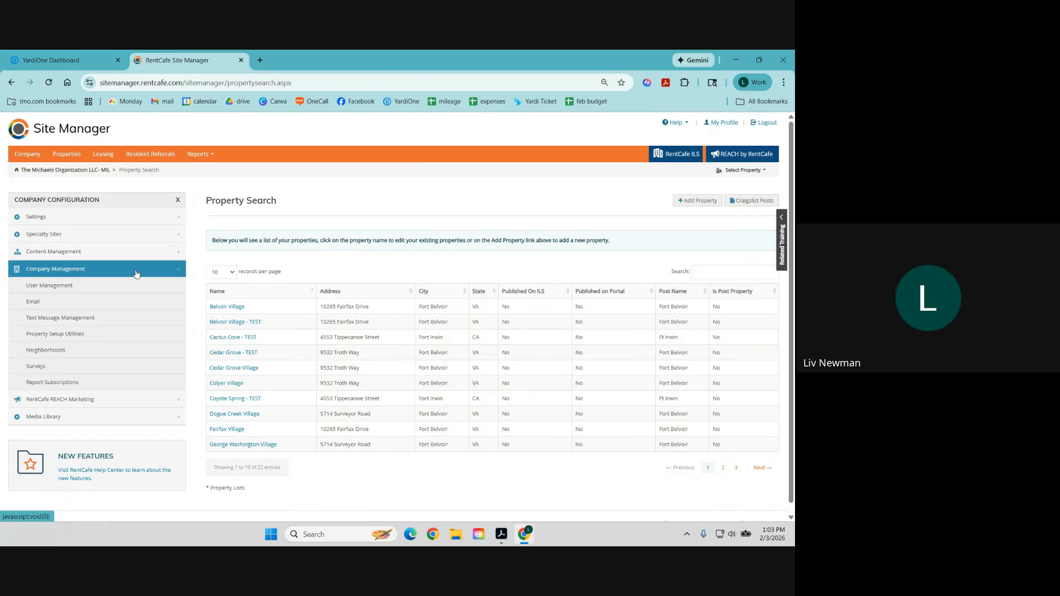
left_click(55, 287)
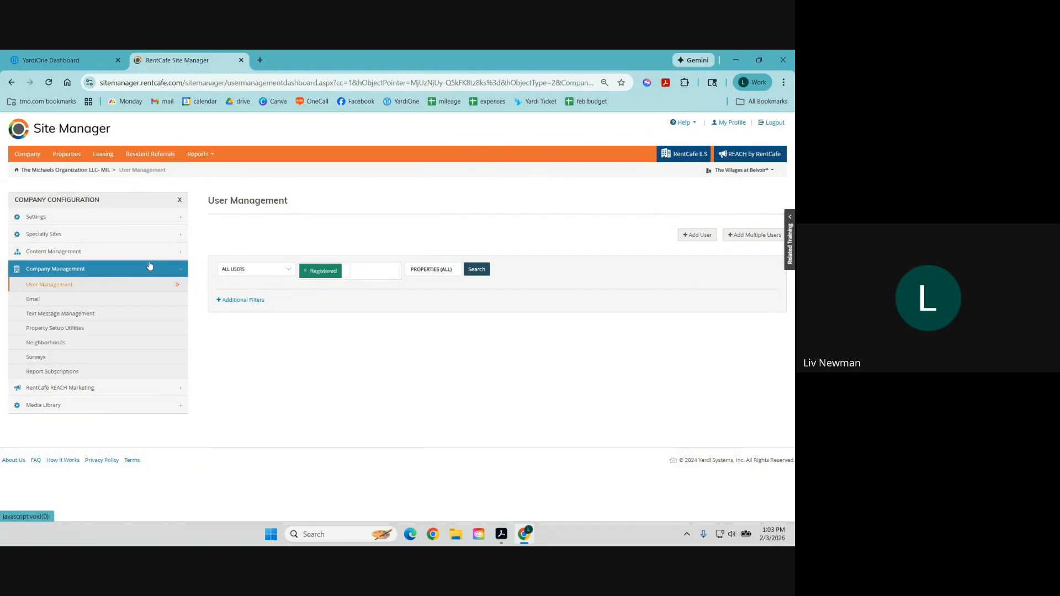
Search Residents with Registered, Unregistered and Invited status for the Belvoir Village property.
left_click(248, 270)
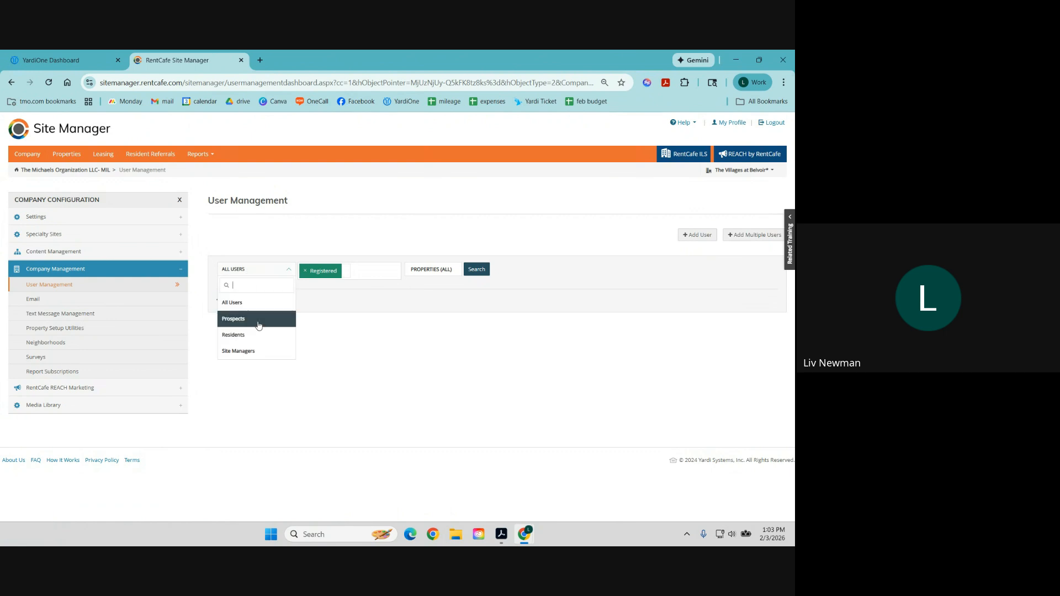
left_click(247, 340)
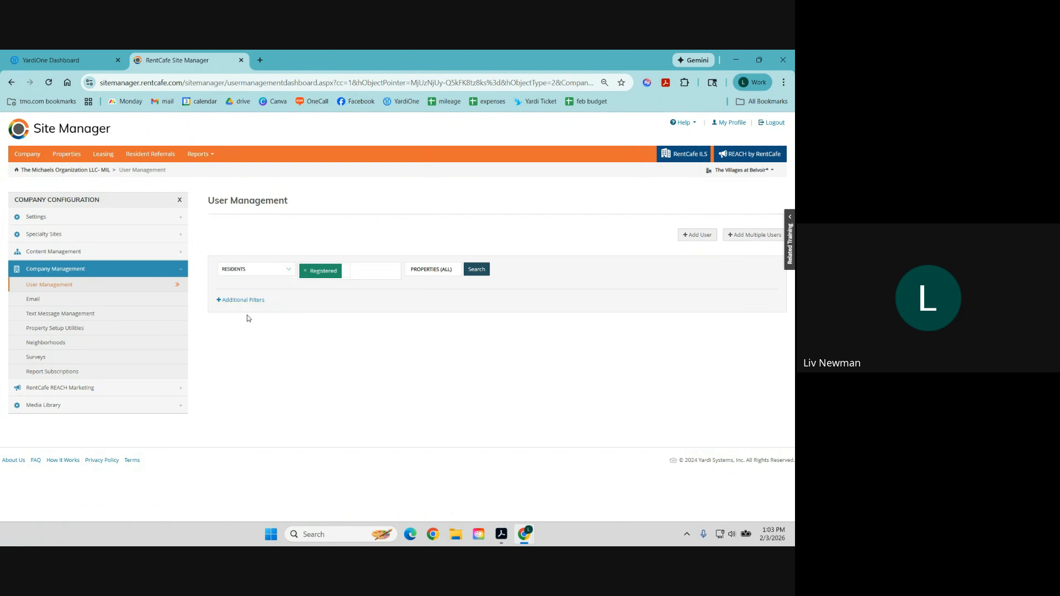
left_click(369, 269)
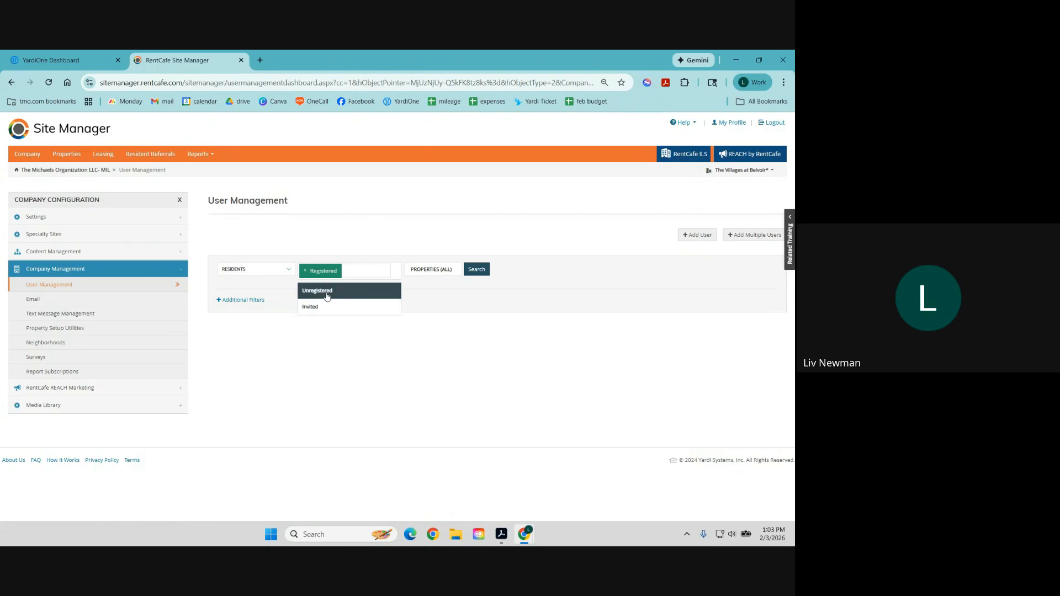
left_click(327, 297)
left_click(361, 292)
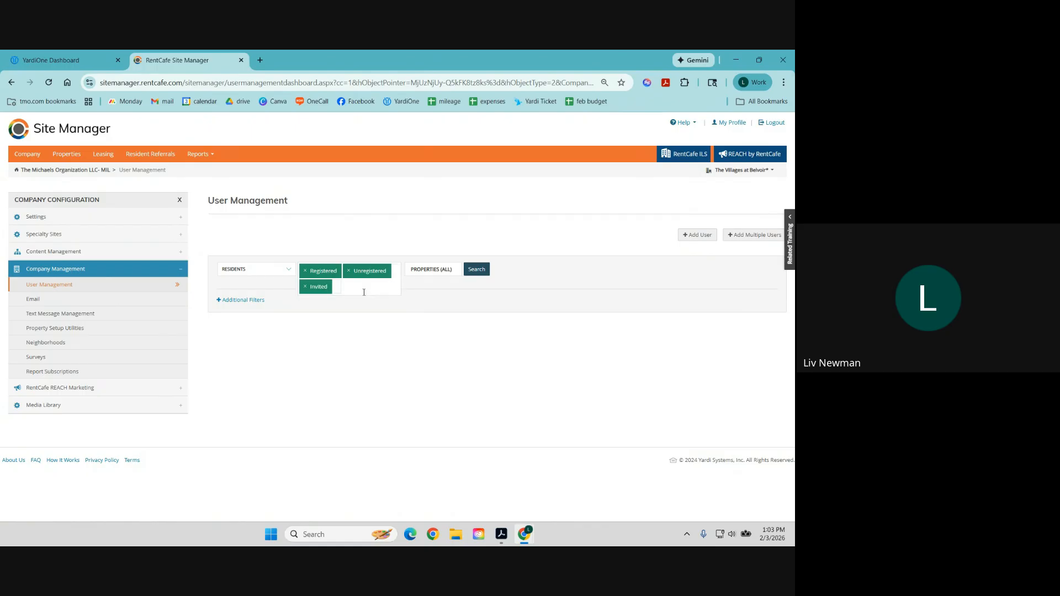
left_click(432, 270)
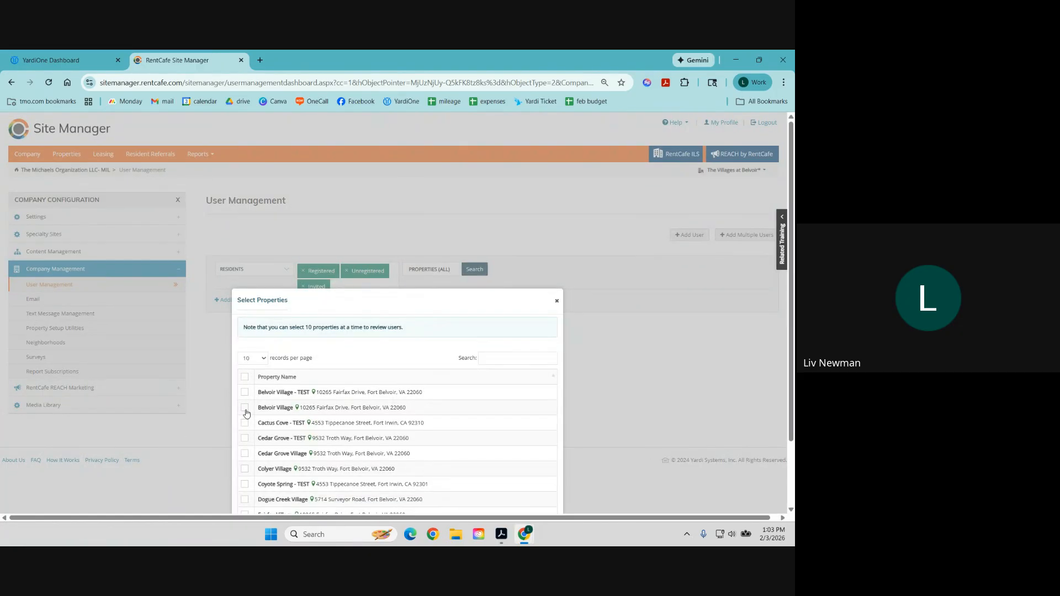
scroll(441, 383, "down", 2)
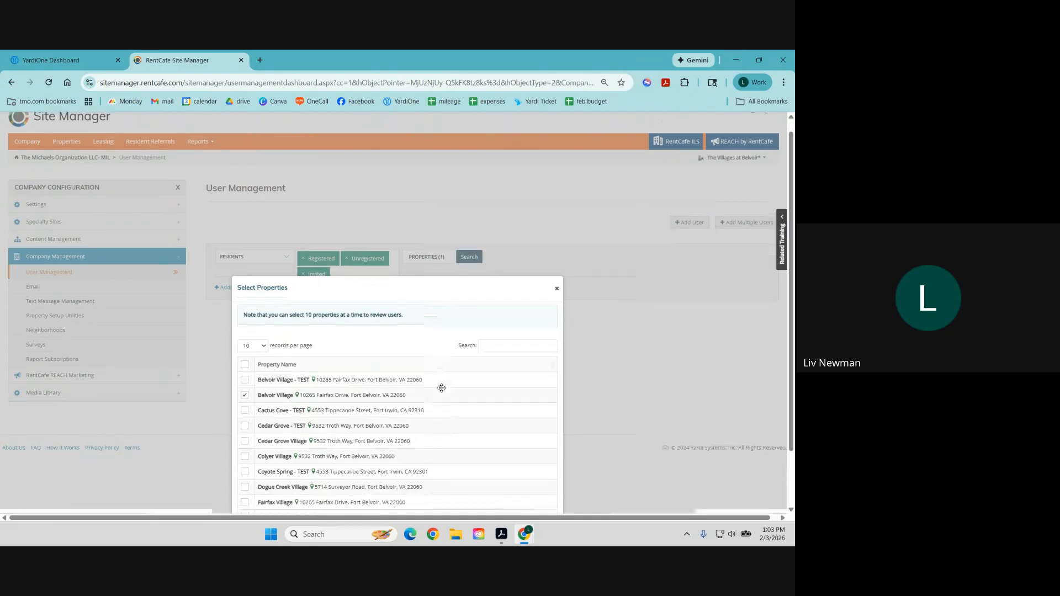
left_click(282, 497)
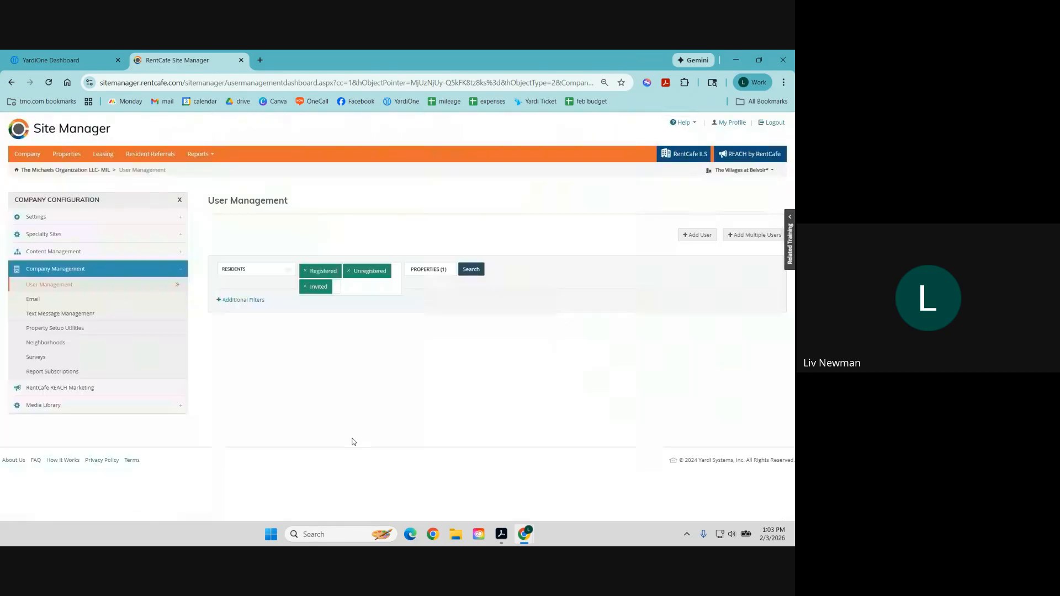
left_click(471, 270)
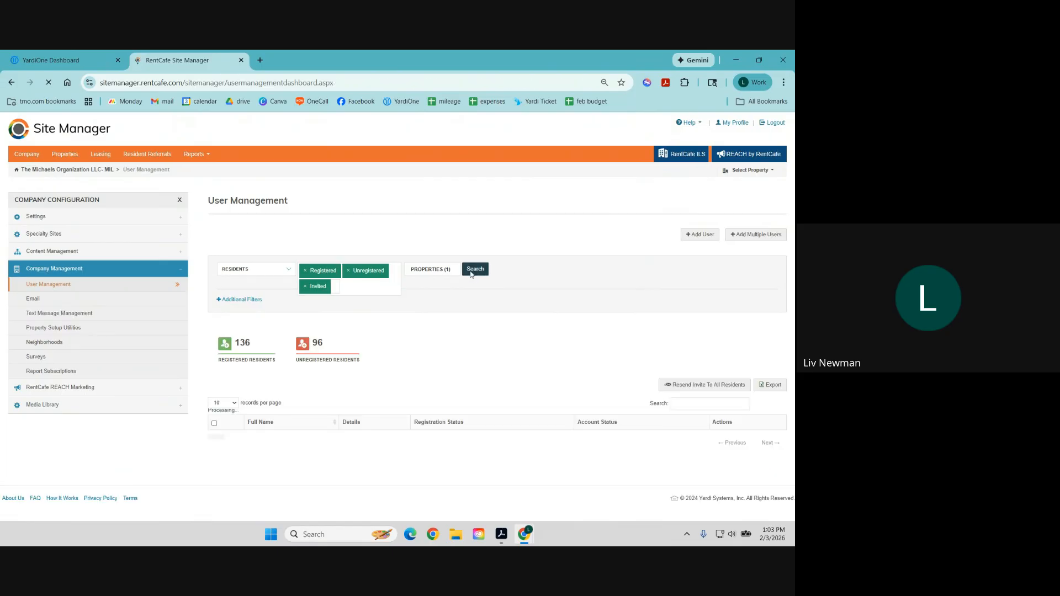
scroll(472, 273, "down", 2)
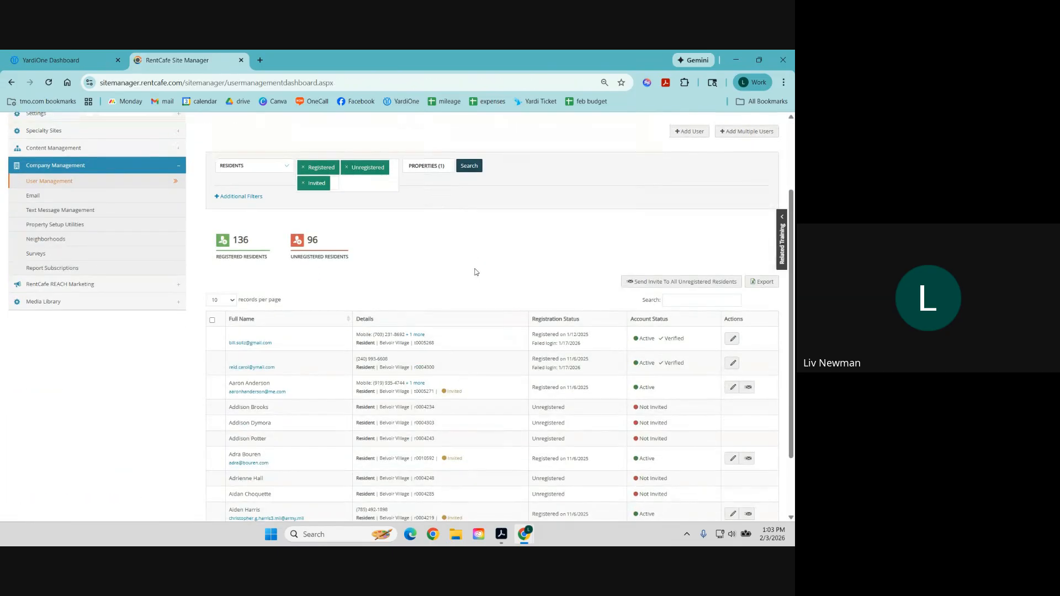
scroll(545, 301, "down", 1)
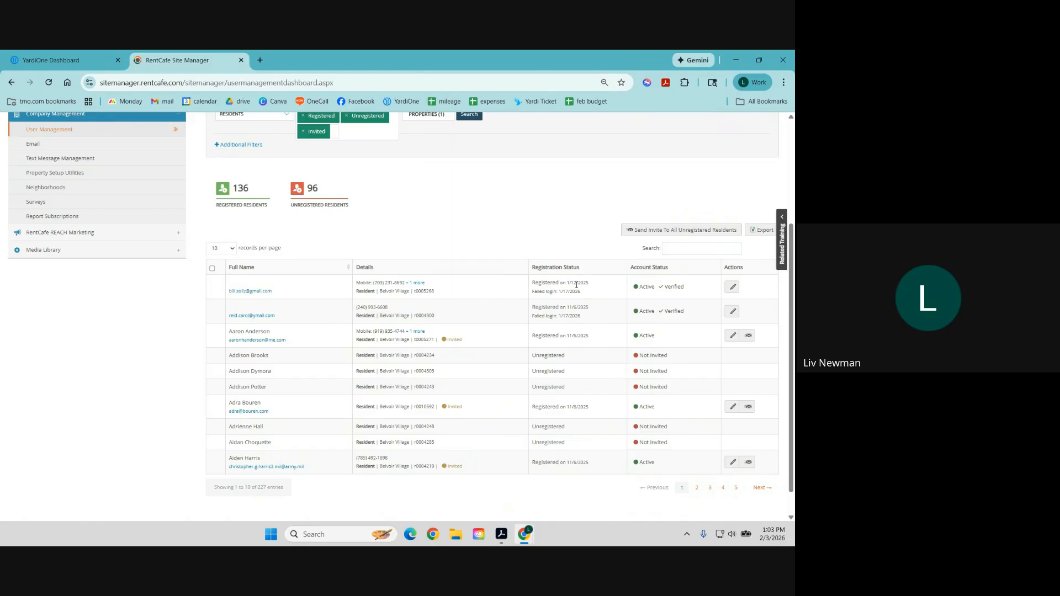
left_click_drag(581, 291, 534, 294)
left_click(580, 292)
left_click_drag(590, 284, 571, 284)
left_click(227, 340)
left_click_drag(223, 331, 289, 342)
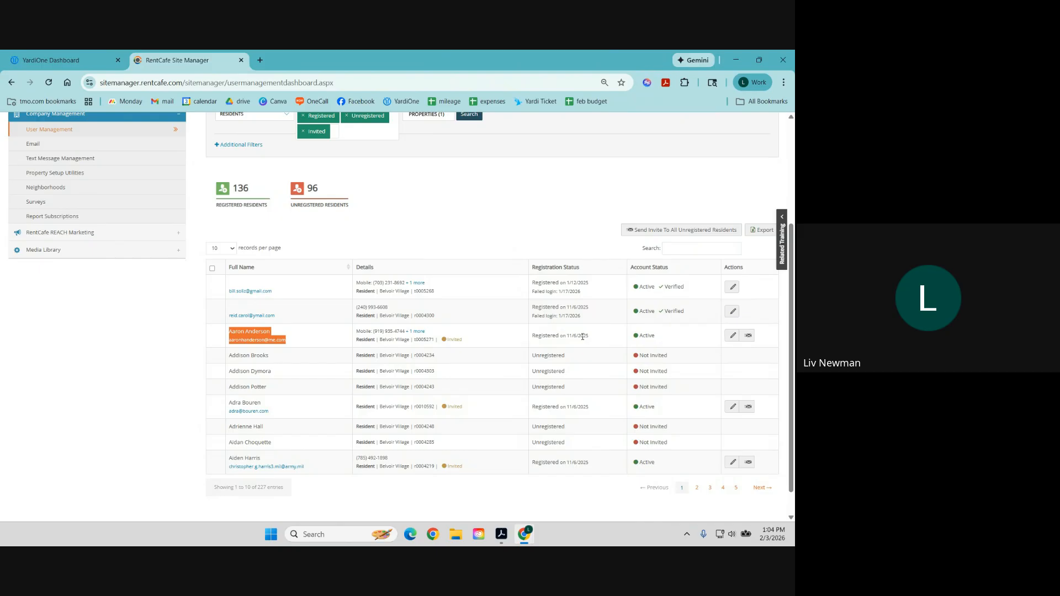
left_click(540, 346)
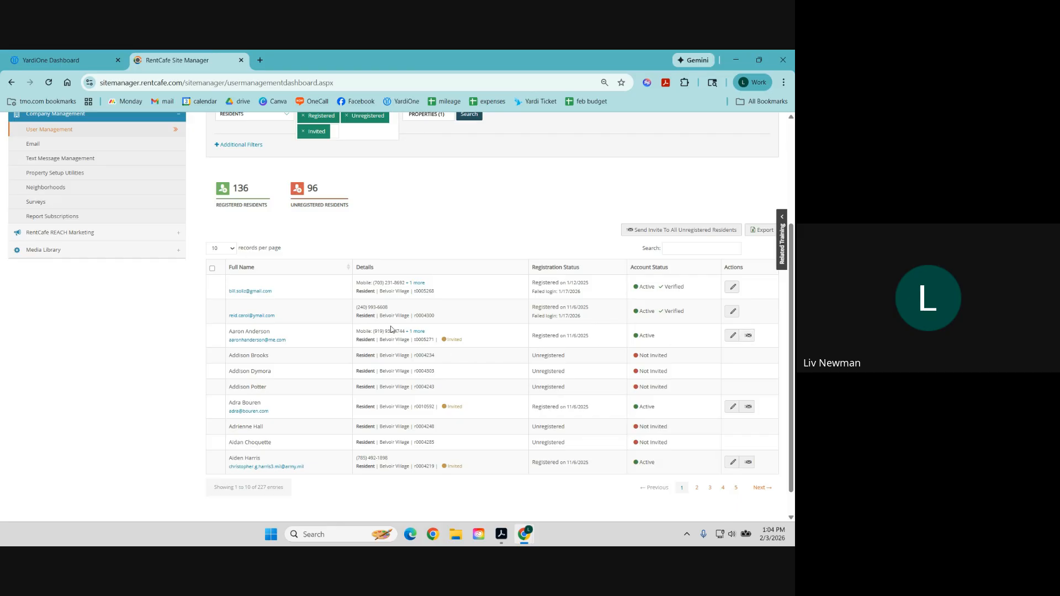
left_click_drag(374, 331, 434, 340)
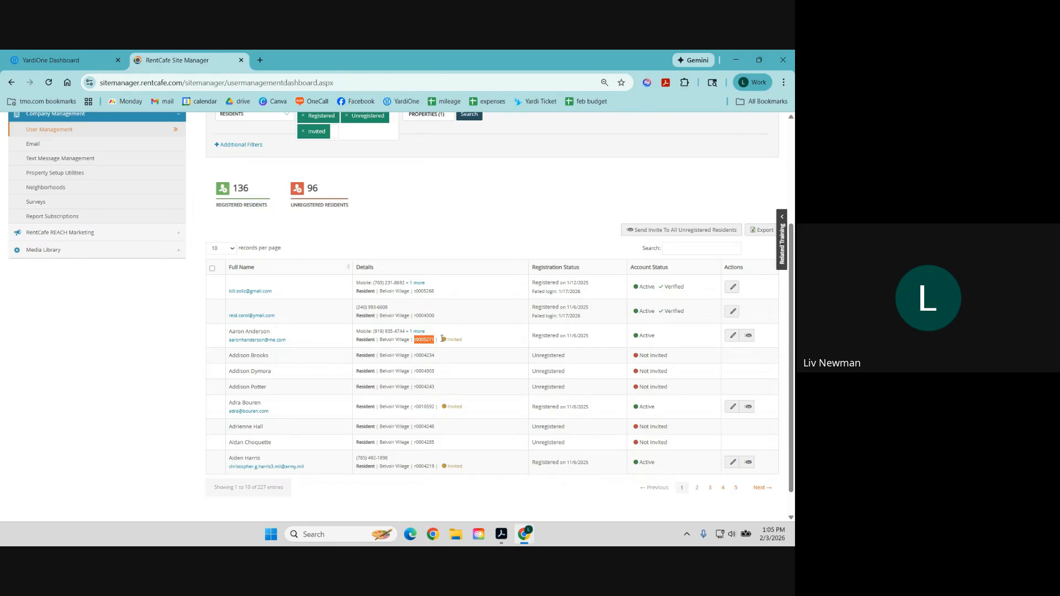
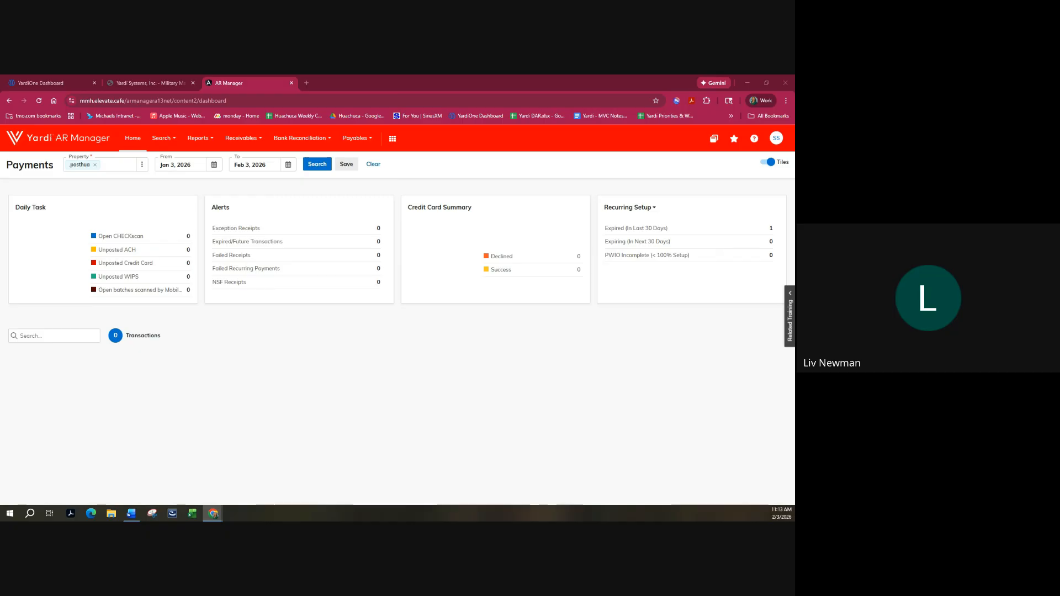
Open Voyager's Administration About page to see build 70.8 CoreFI v07.12 and licence details.
left_click(71, 80)
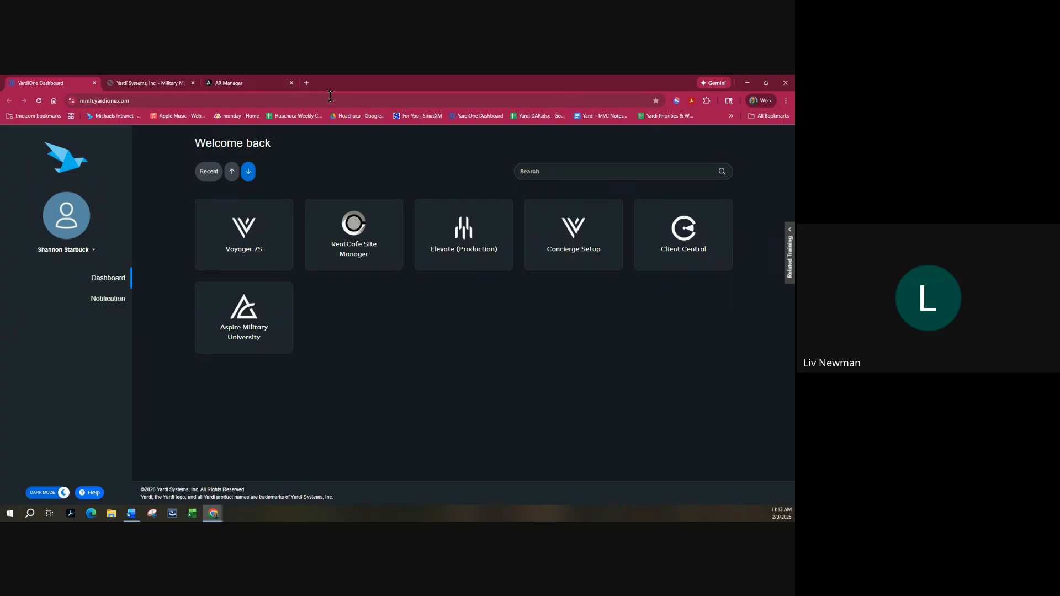
left_click(147, 80)
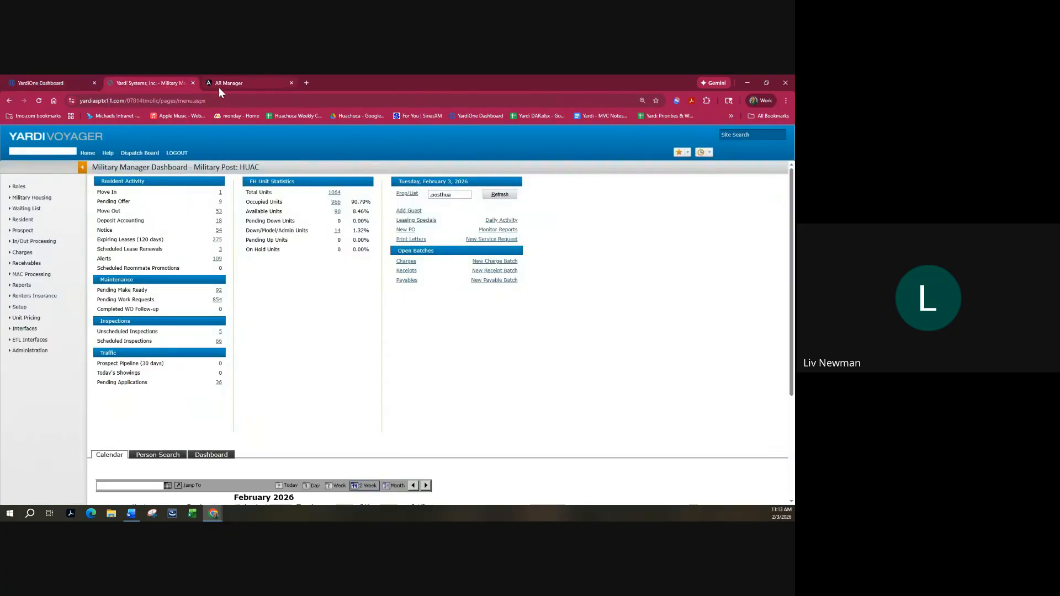
mouse_move(35, 351)
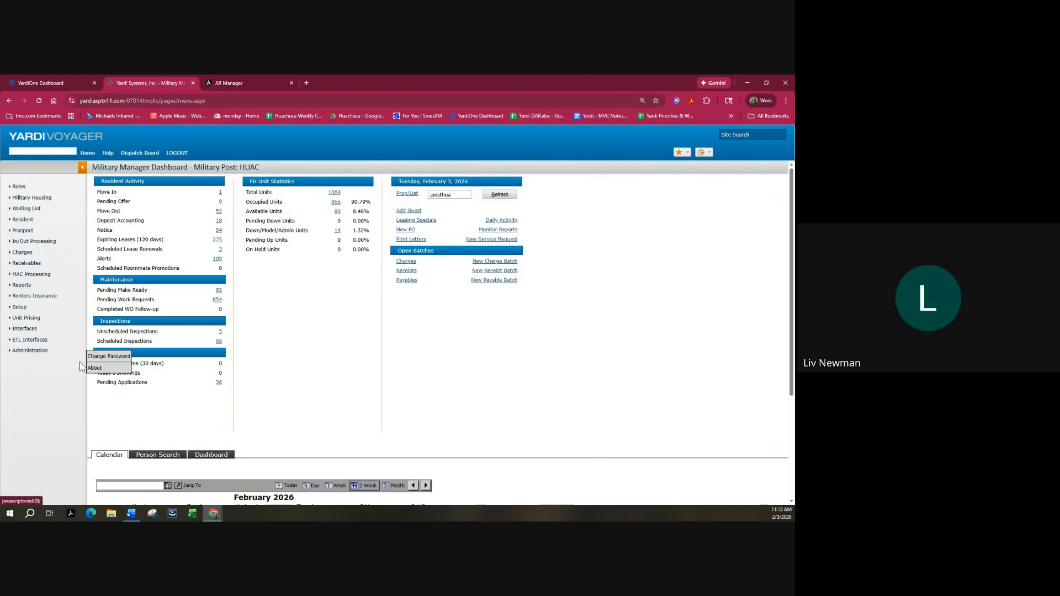
left_click(95, 368)
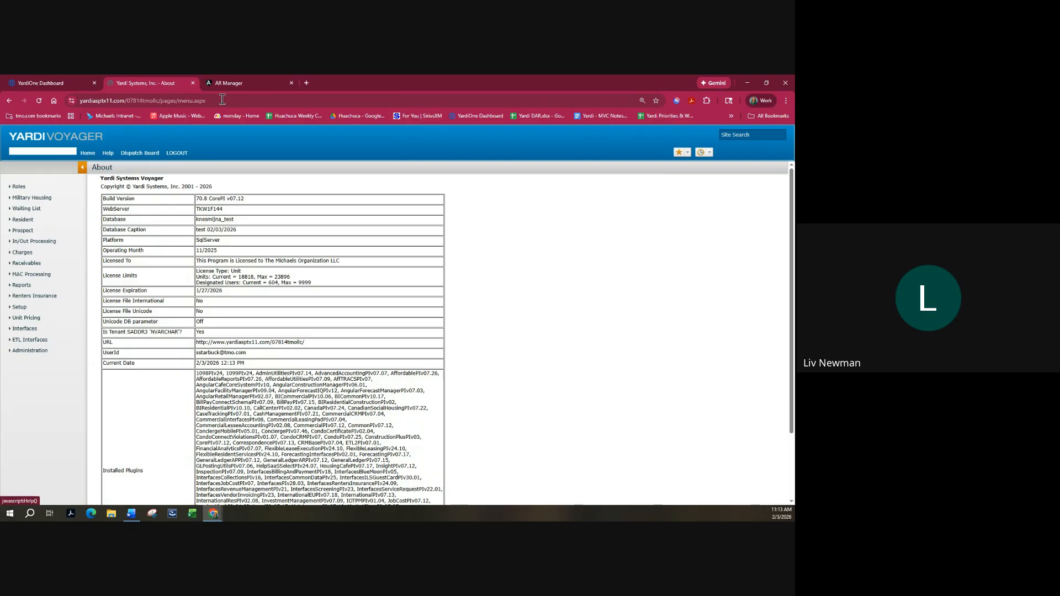
Go back to the AR Manager Payments dashboard showing 0 transactions for Jan 3–Feb 3, 2026.
left_click(238, 83)
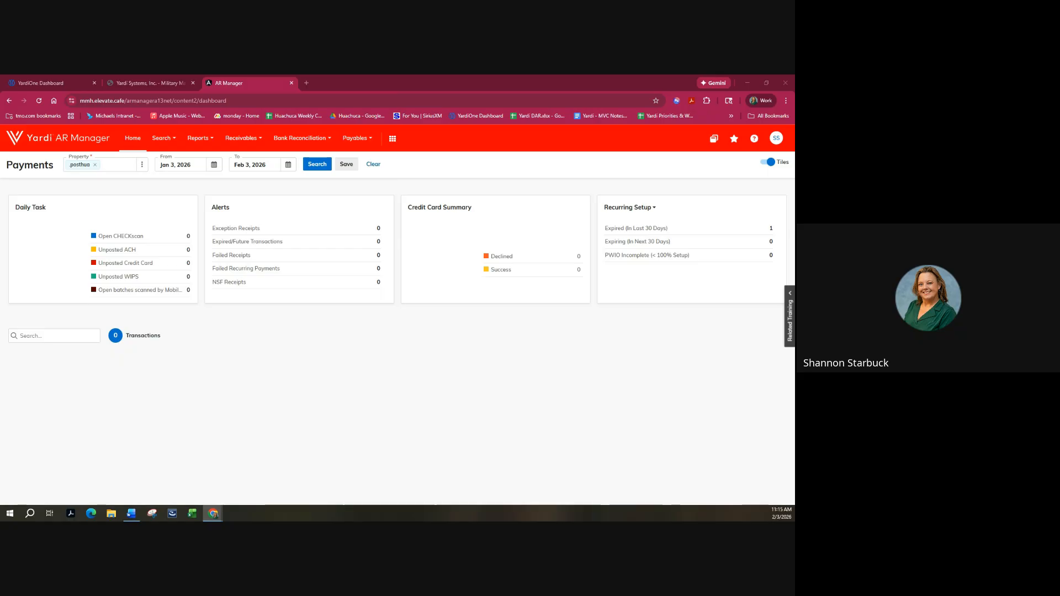
left_click(126, 84)
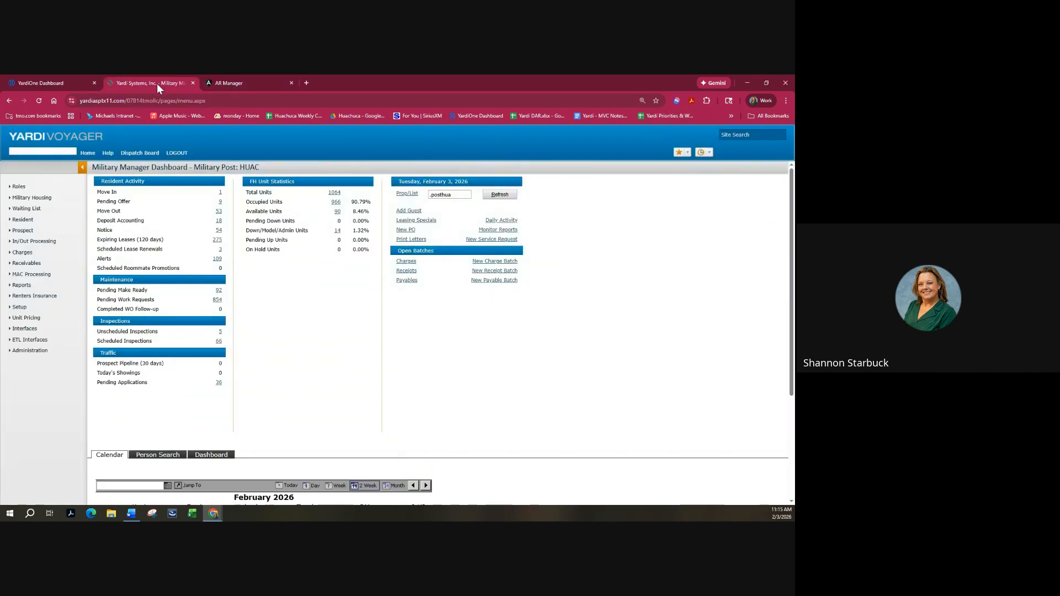
left_click(249, 84)
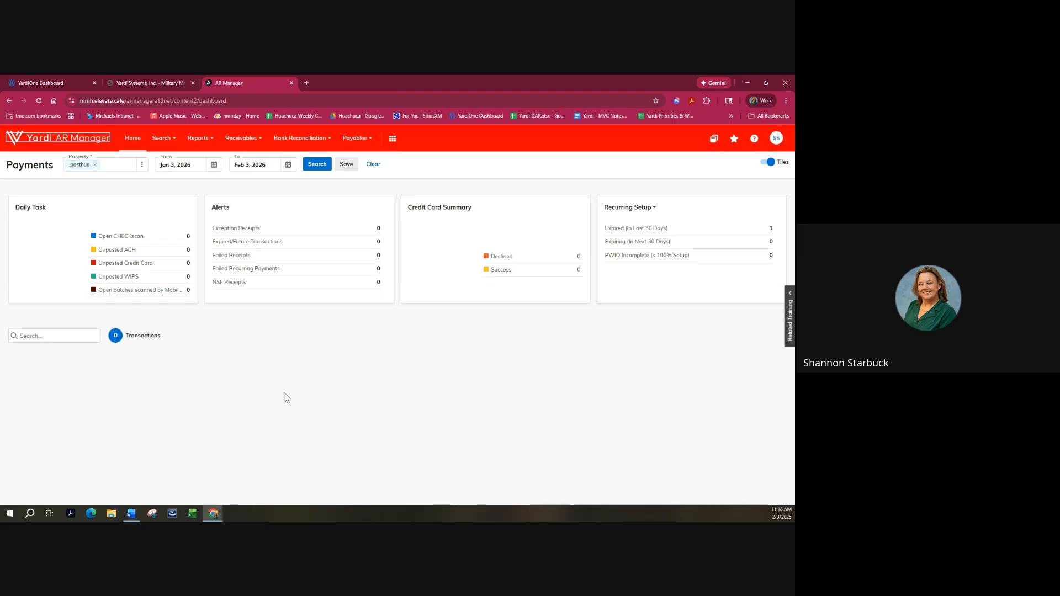
left_click(49, 81)
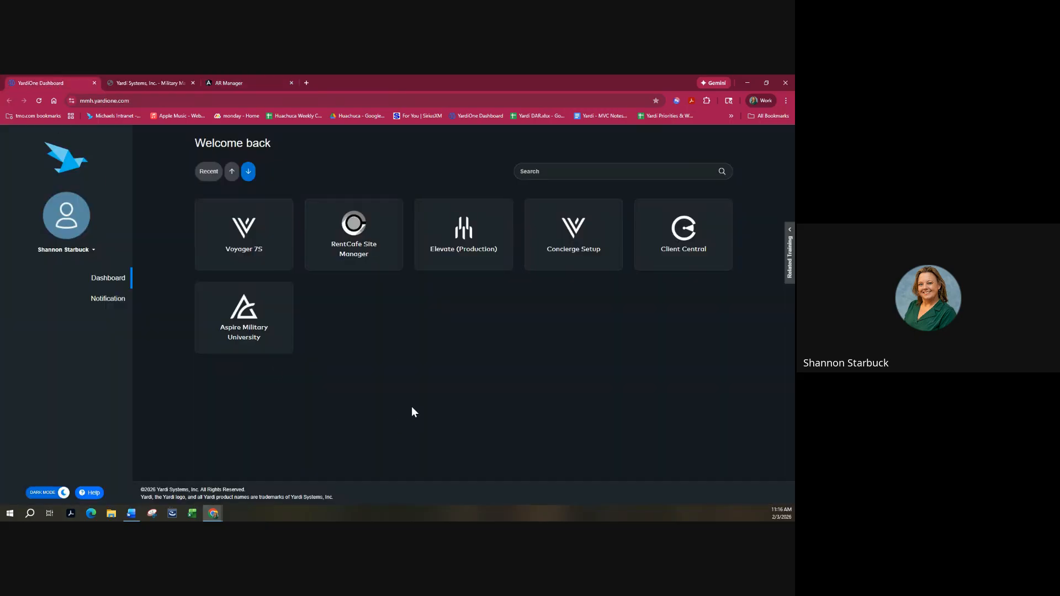
left_click(455, 247)
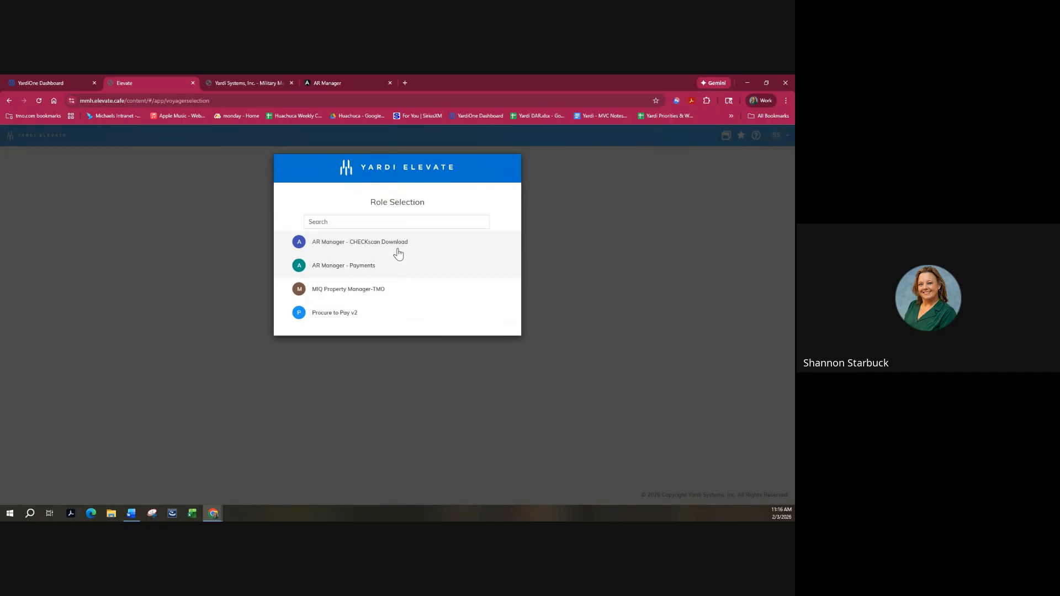
left_click(365, 270)
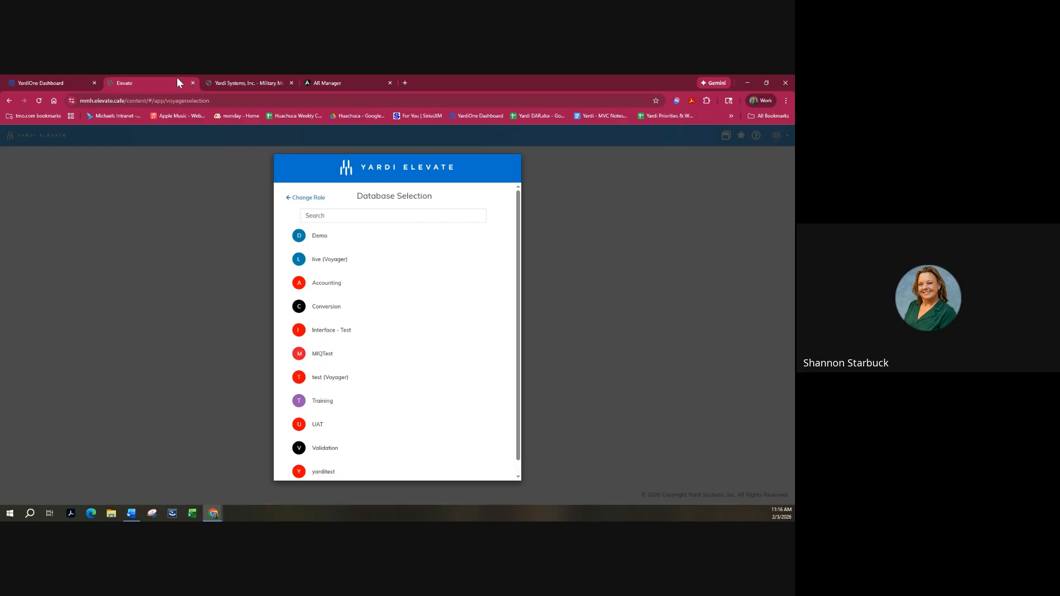
left_click(193, 83)
left_click(270, 84)
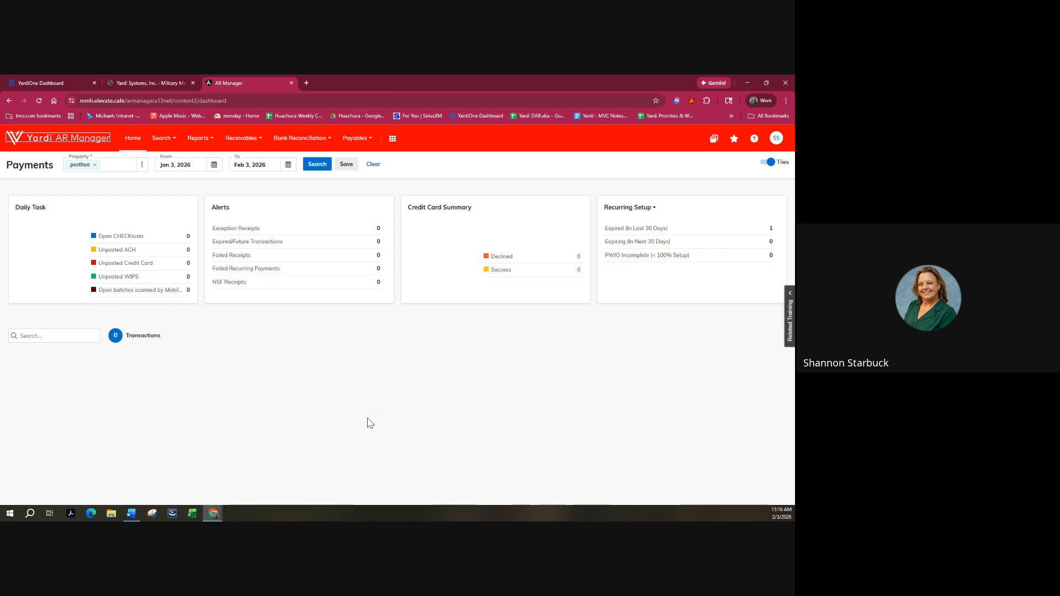
Open the Payers search page with Person Type kept as Tenant.
left_click(163, 141)
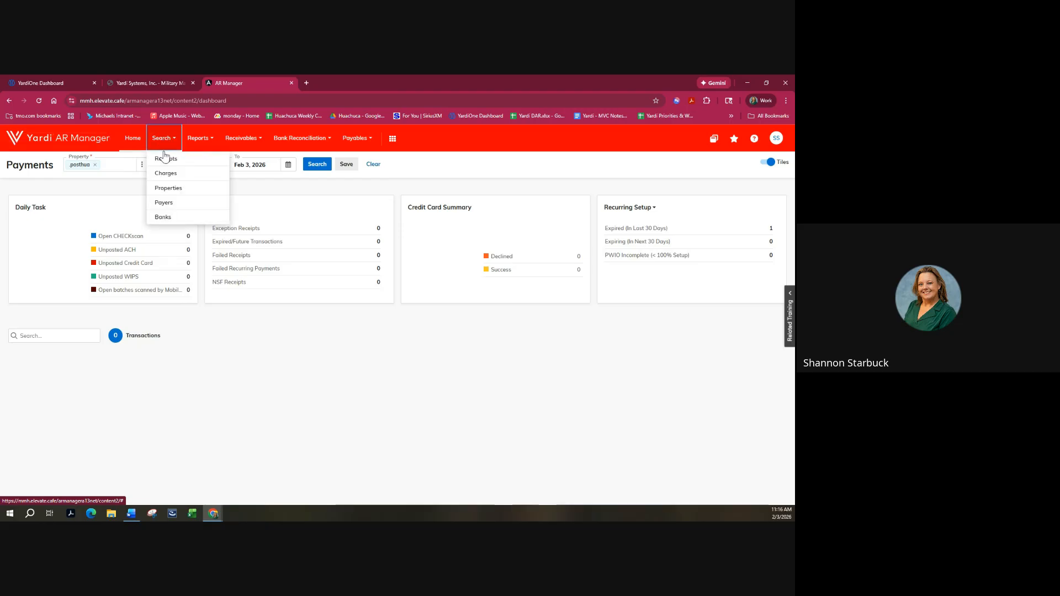
left_click(165, 203)
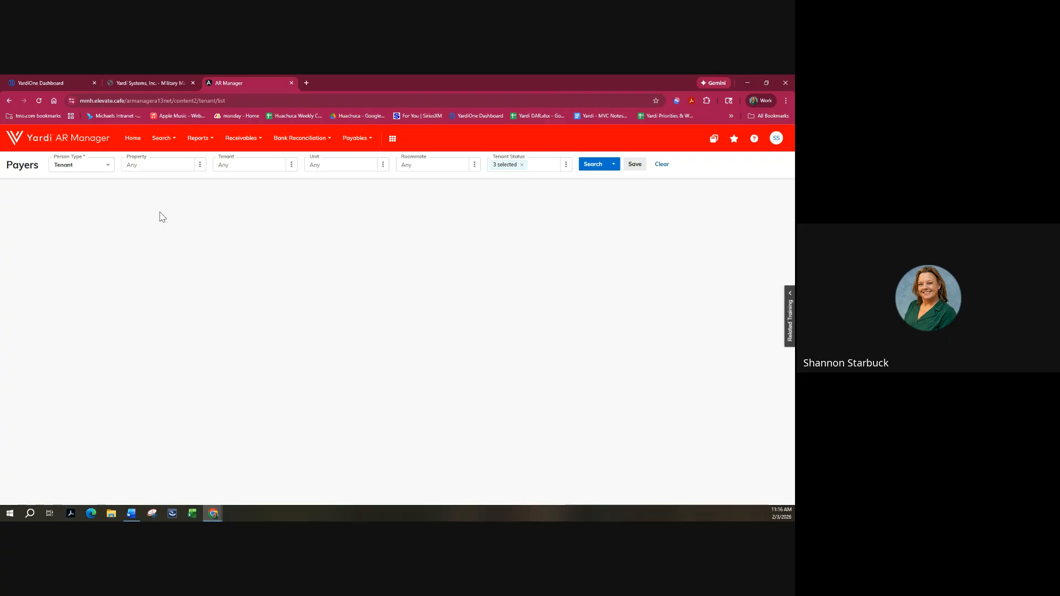
left_click(107, 167)
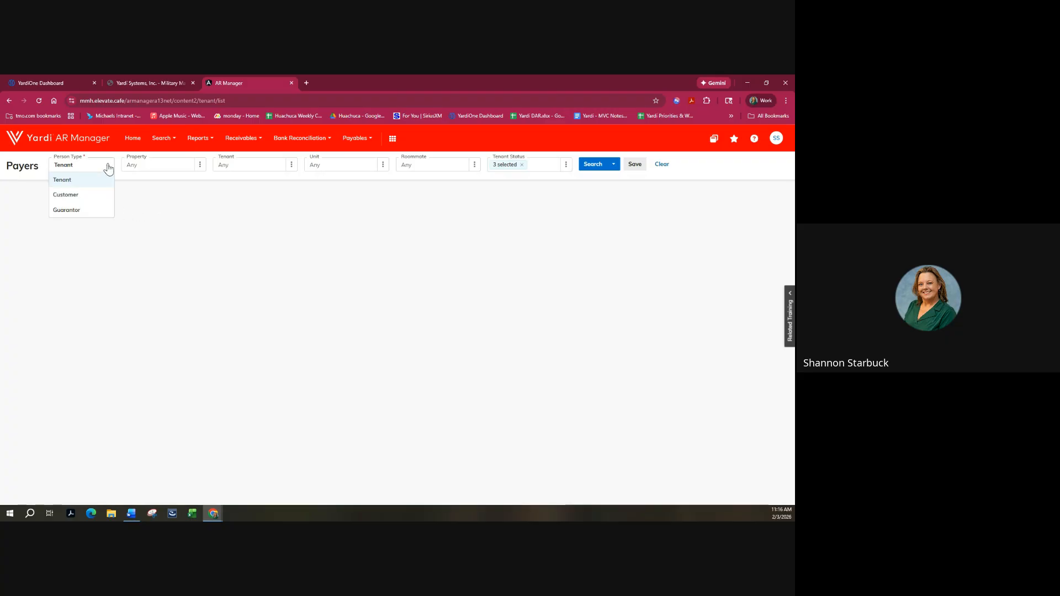
left_click(108, 167)
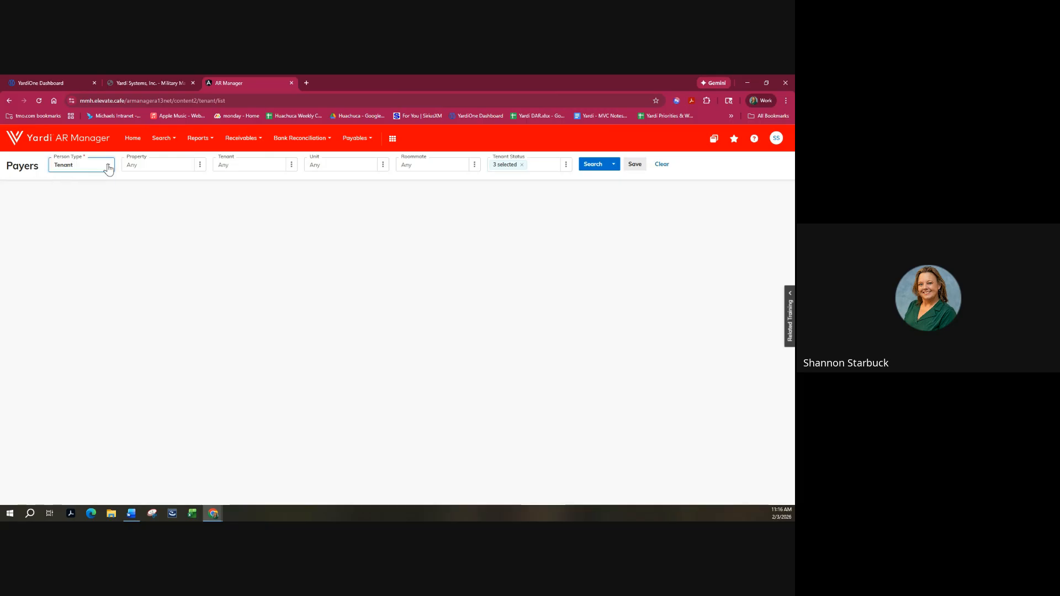
Look up 'huac' in the property picker and review the Current, Future and Notice tenant statuses.
left_click(200, 165)
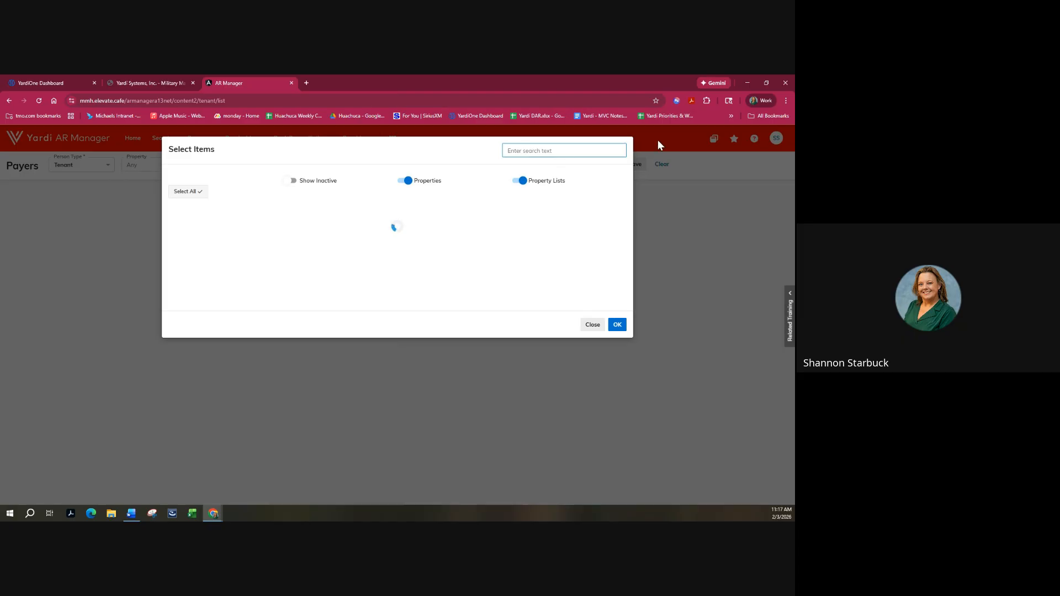
type("huac")
left_click(618, 325)
left_click(268, 165)
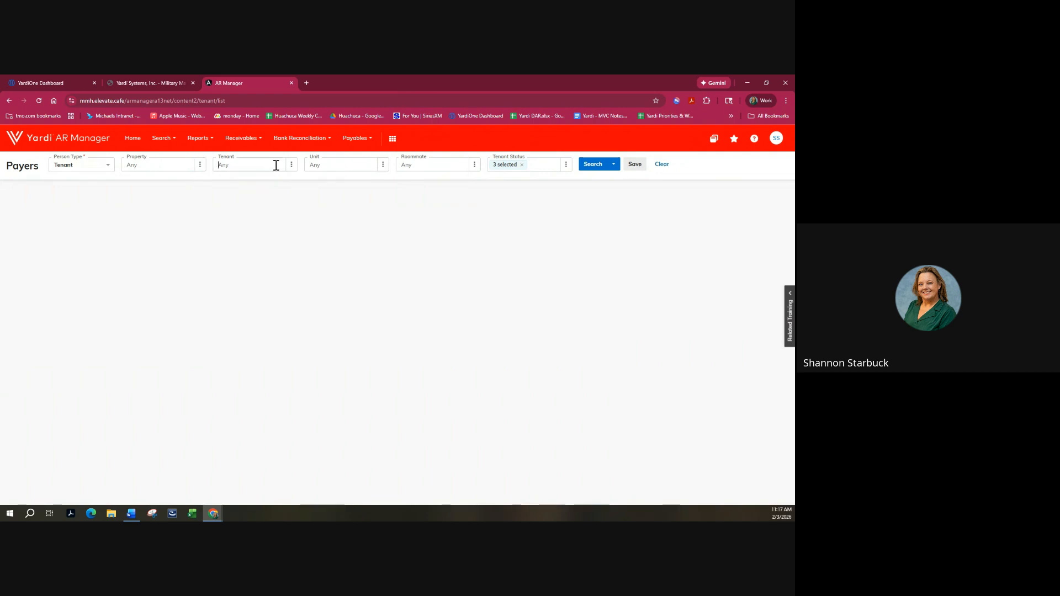
left_click(200, 164)
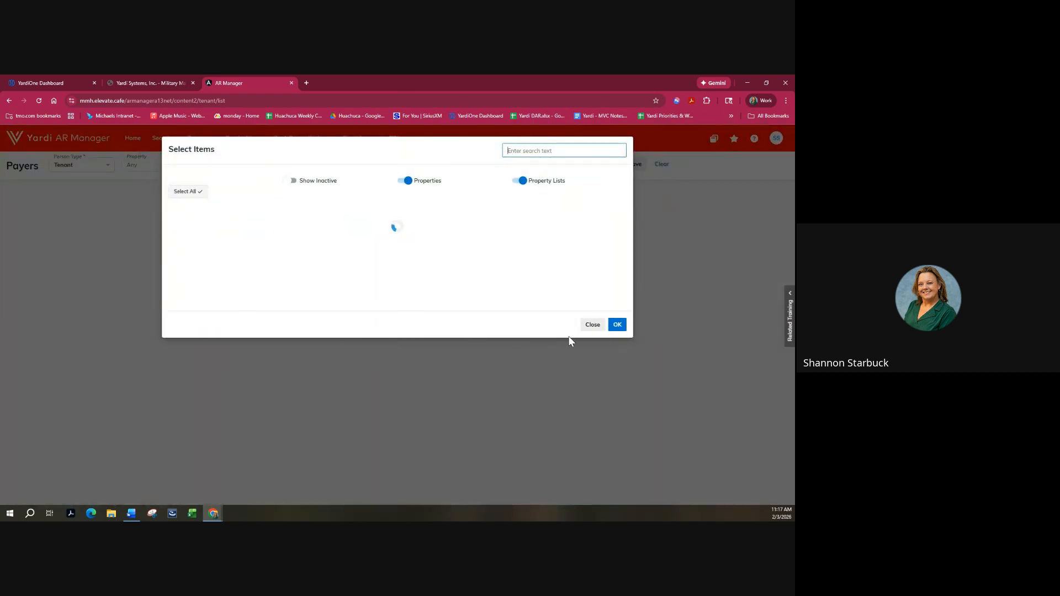
left_click(618, 325)
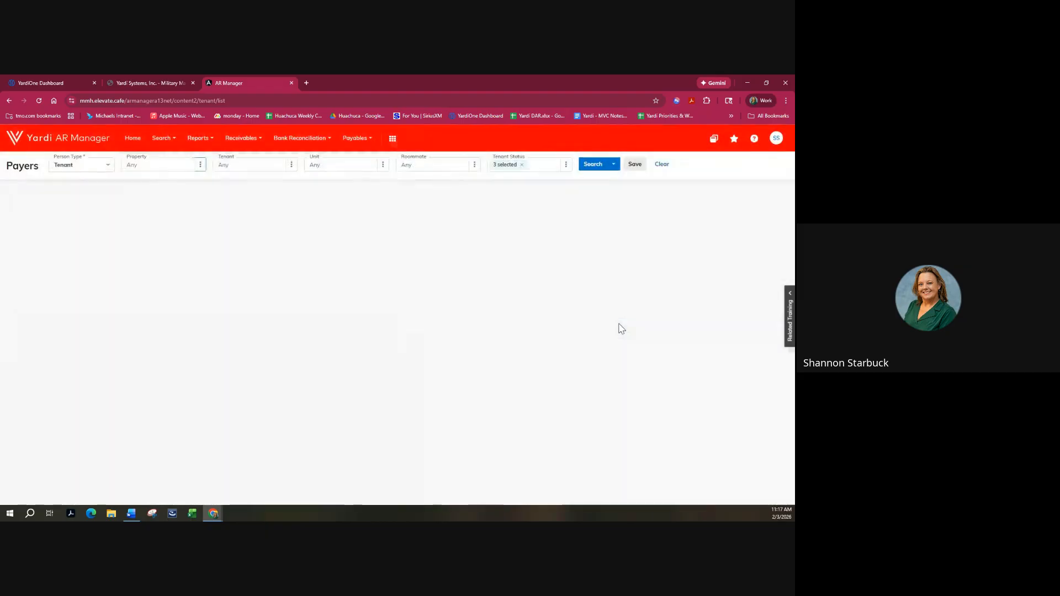
left_click(528, 168)
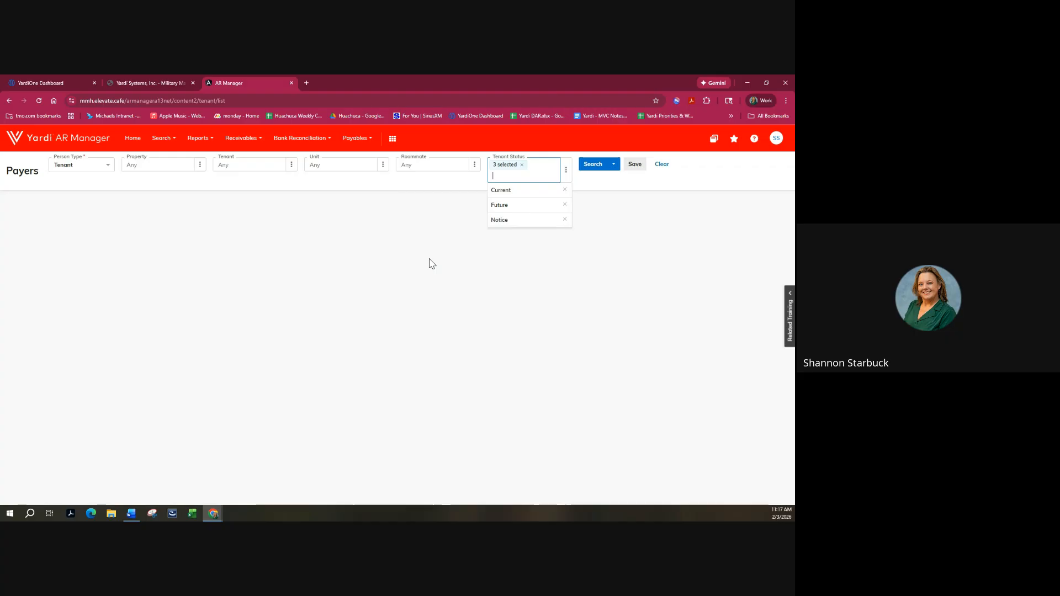
left_click(402, 272)
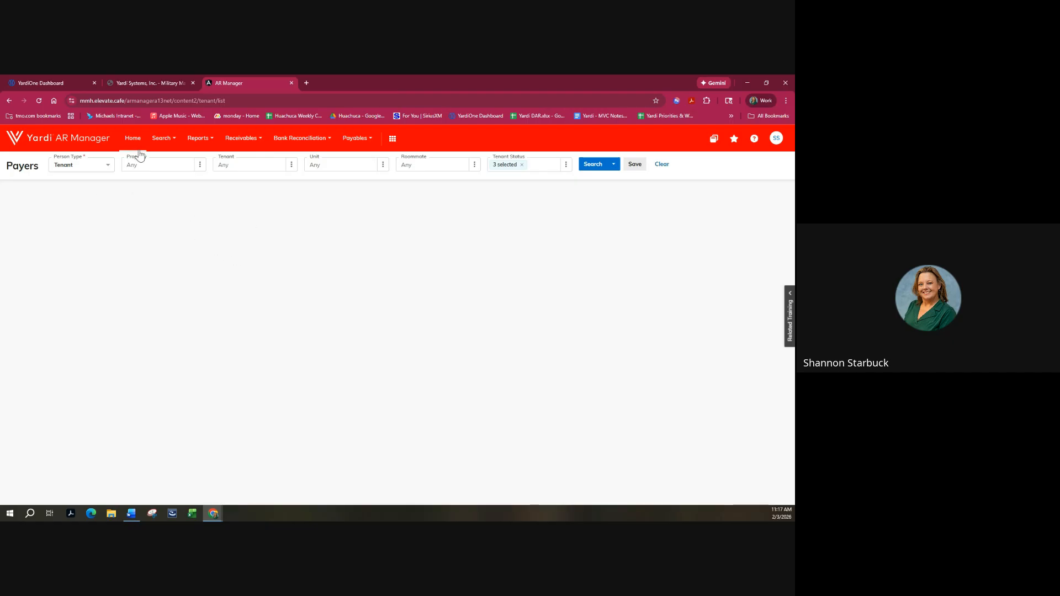
Relaunch Elevate (Production) from YardiOne with the AR Manager - Payments role and a database.
left_click(291, 83)
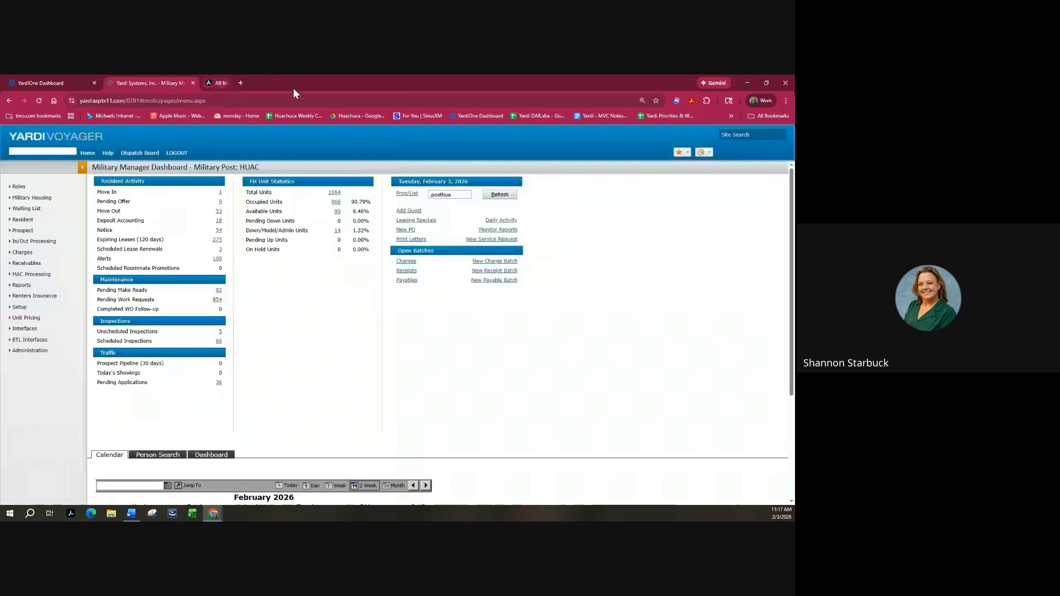
left_click(73, 83)
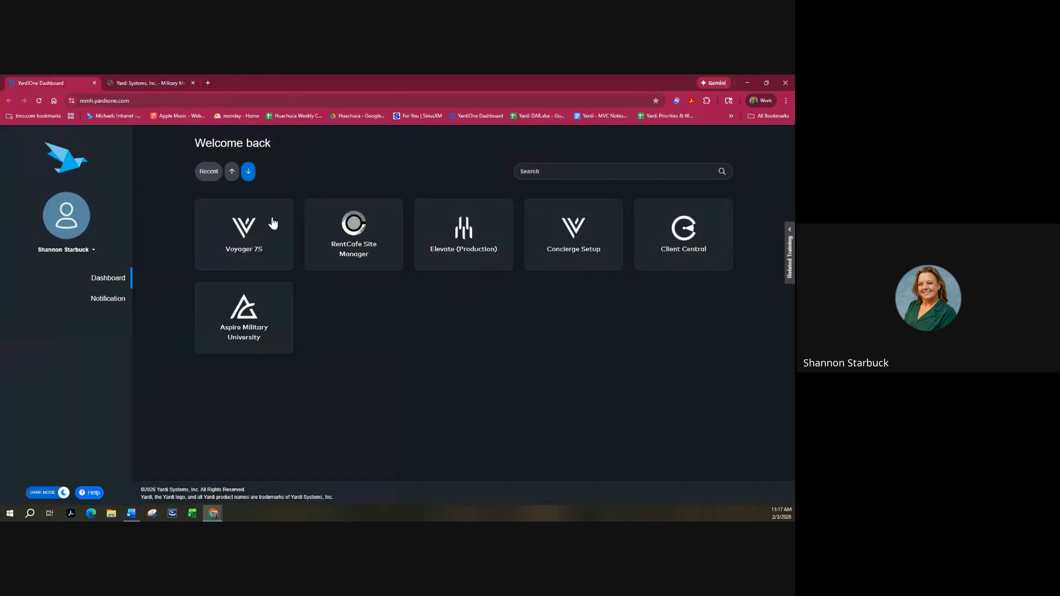
left_click(460, 258)
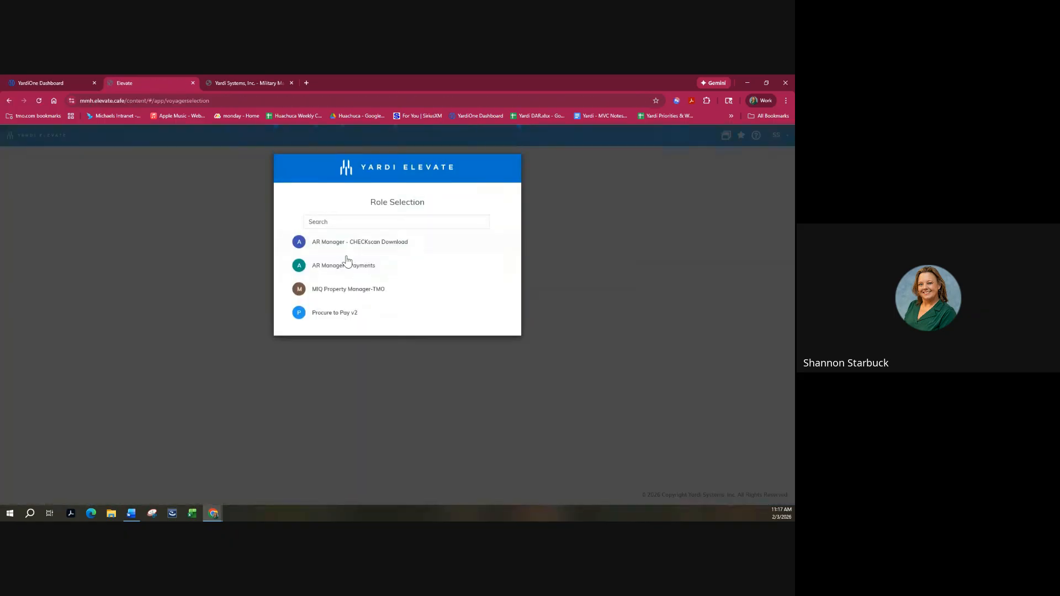
left_click(349, 270)
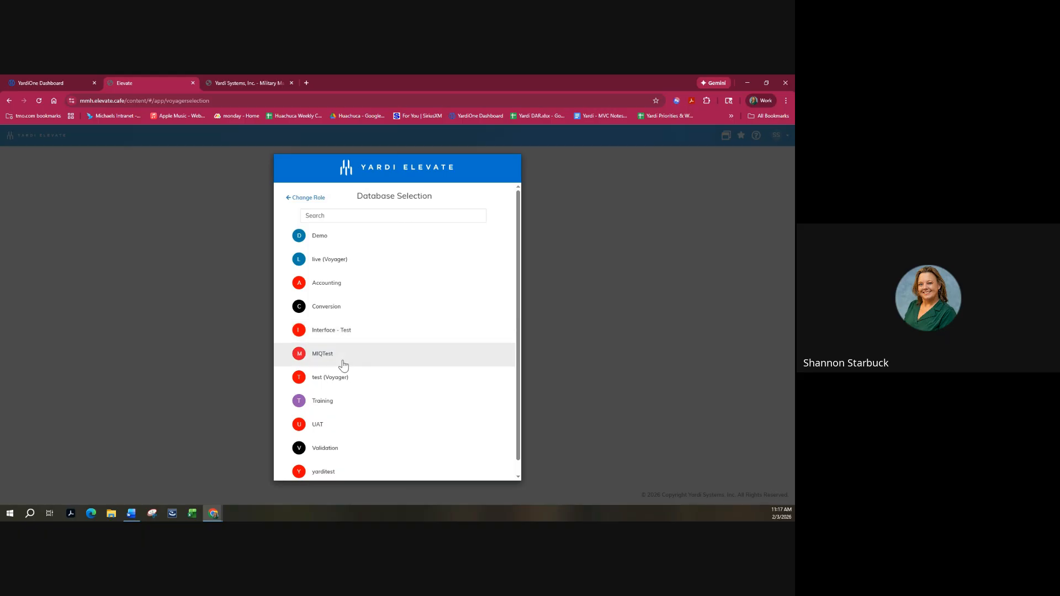
left_click(343, 378)
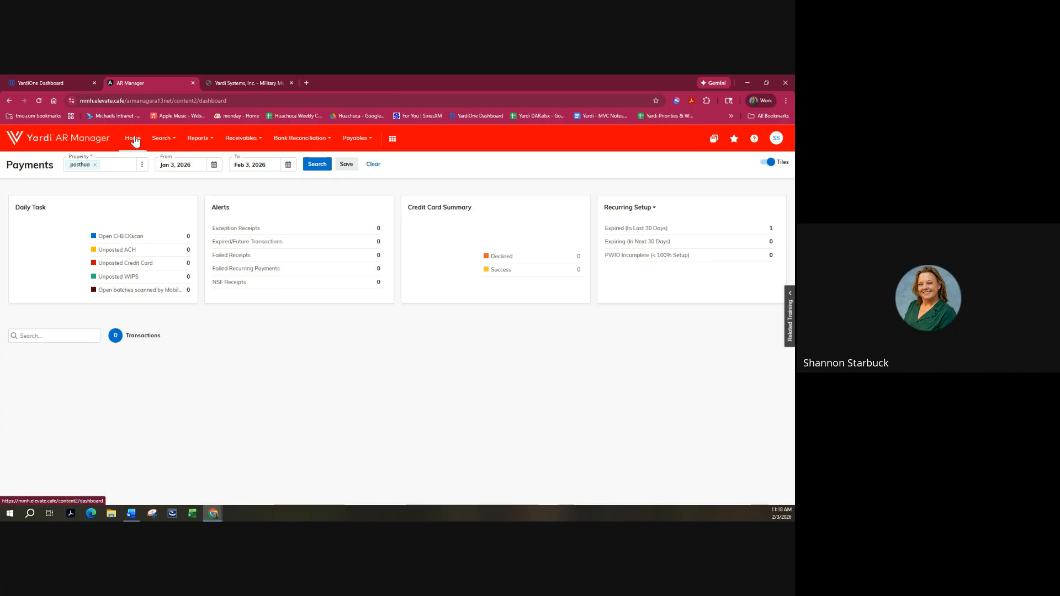
On the Payers search, select the Huachuca Corporate Account property (searched by 9538).
left_click(162, 139)
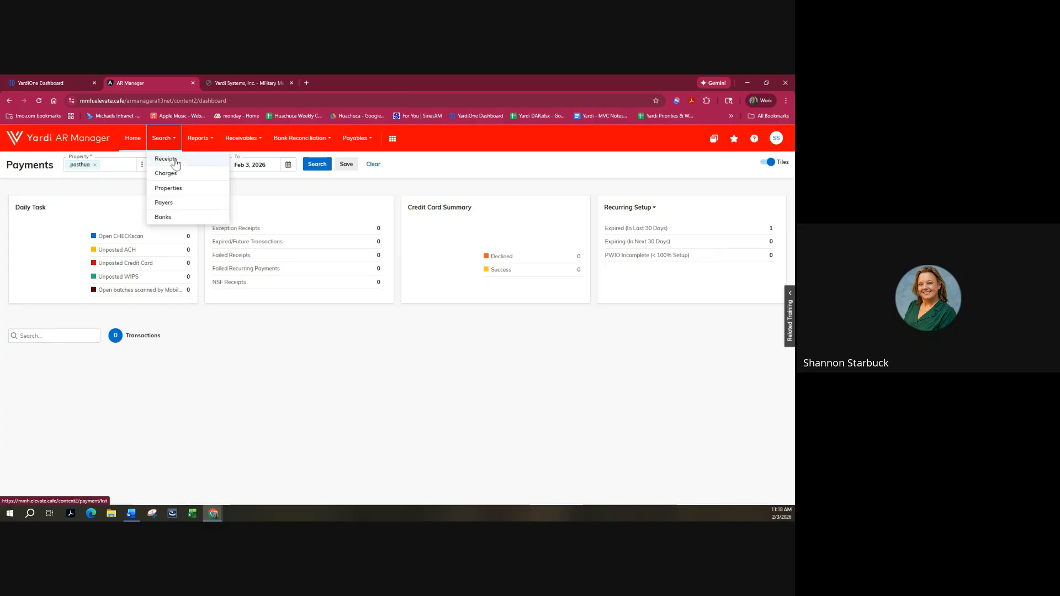
left_click(178, 208)
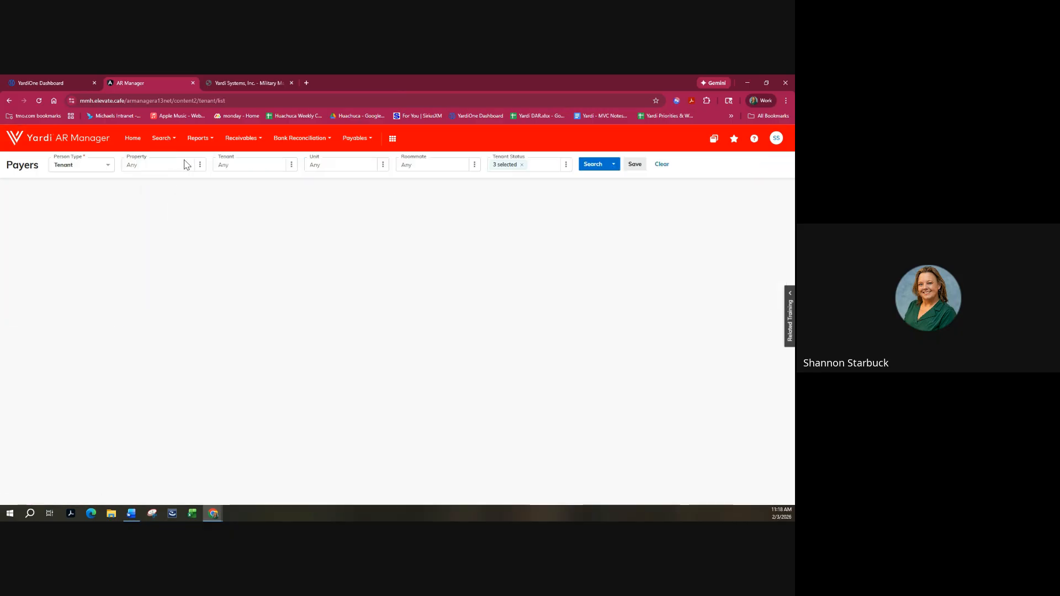
left_click(202, 170)
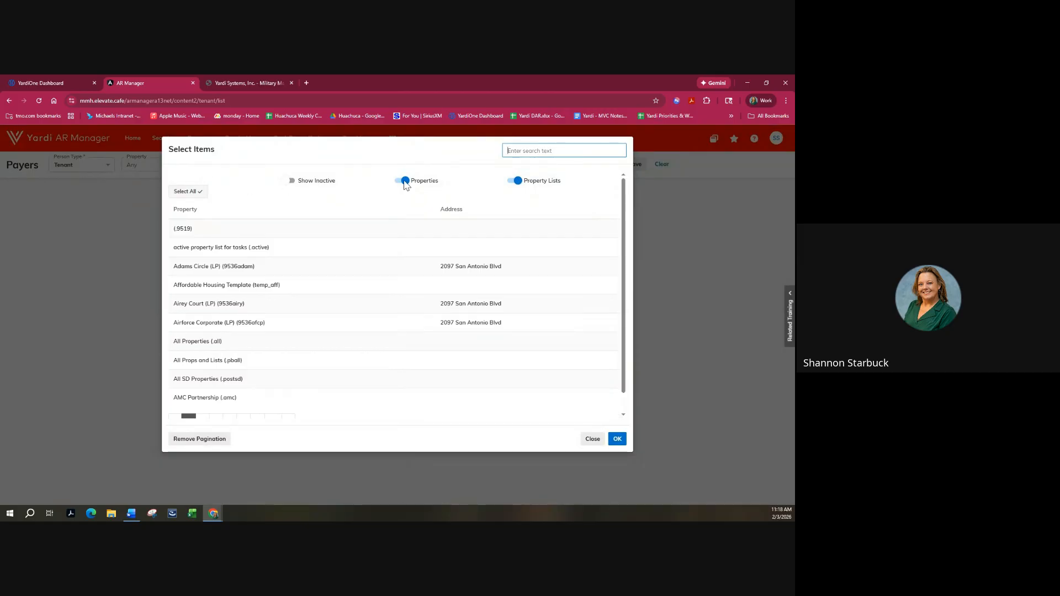
type("9538")
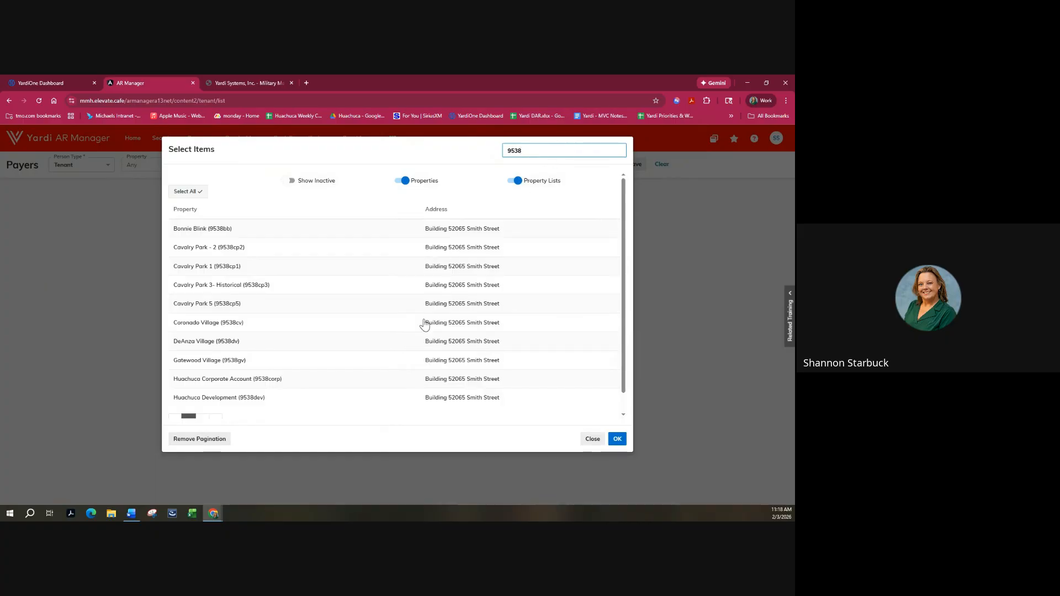
left_click(296, 382)
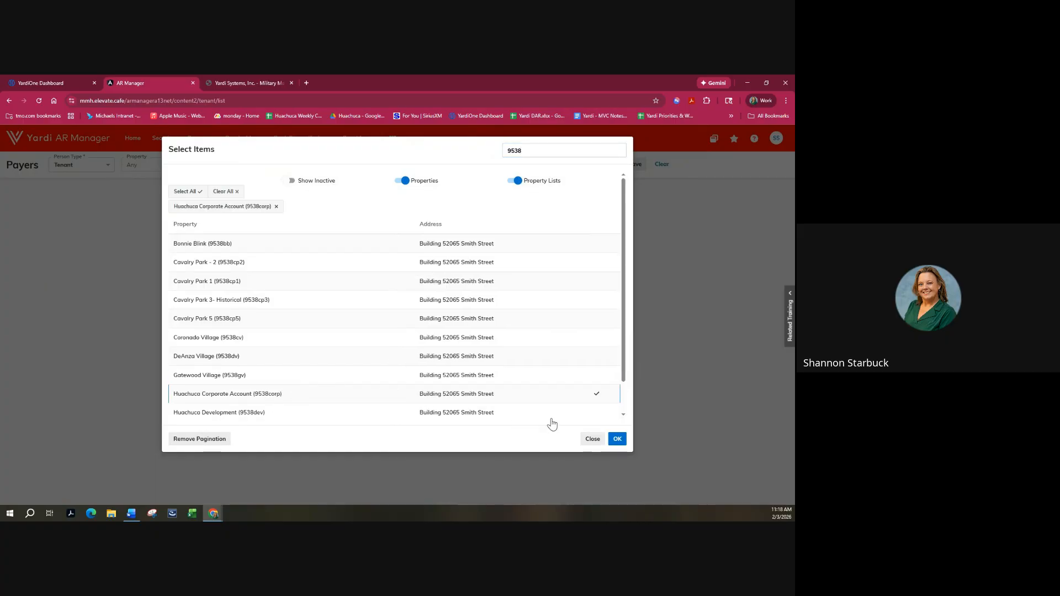
left_click(618, 439)
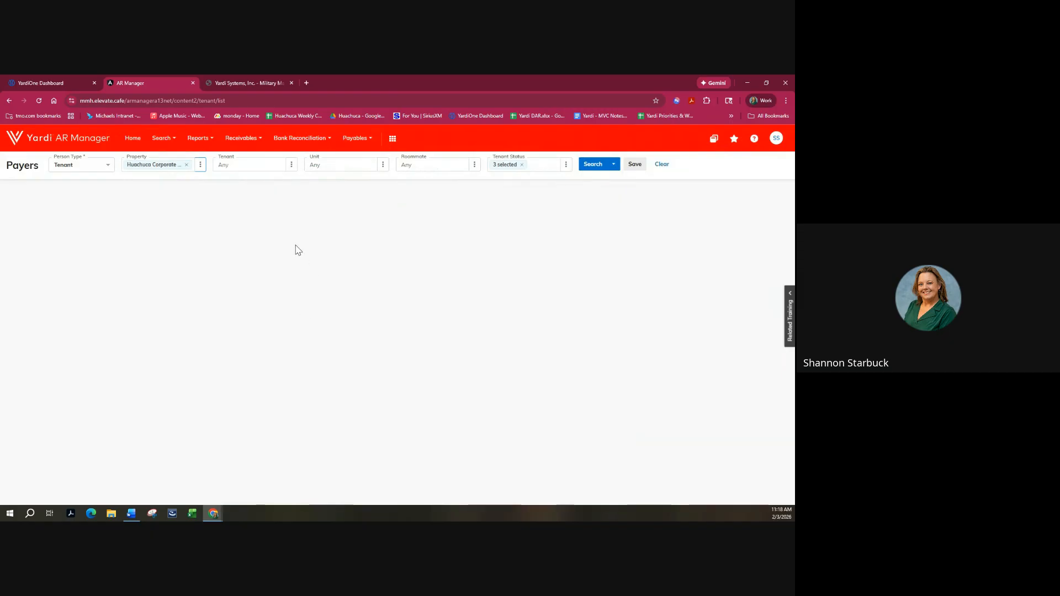
Try a tenant code in the Tenant filter, then clear it so the filter is empty.
left_click(244, 166)
type("t0003767")
key("Tab")
left_click(293, 167)
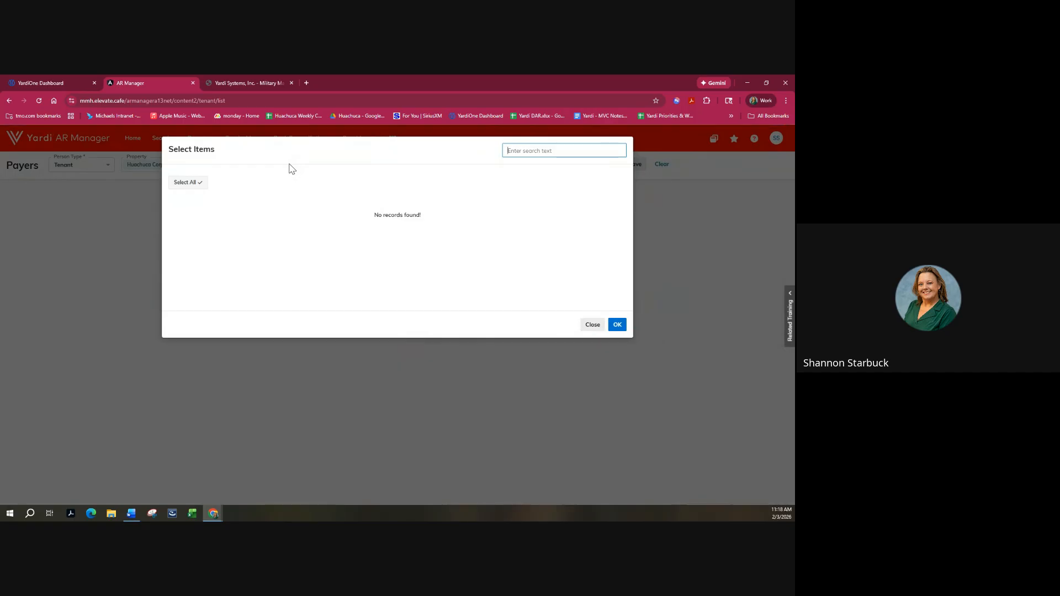
left_click(591, 324)
left_click_drag(244, 166, 196, 162)
left_click(252, 169)
double_click(254, 169)
key("BackSpace")
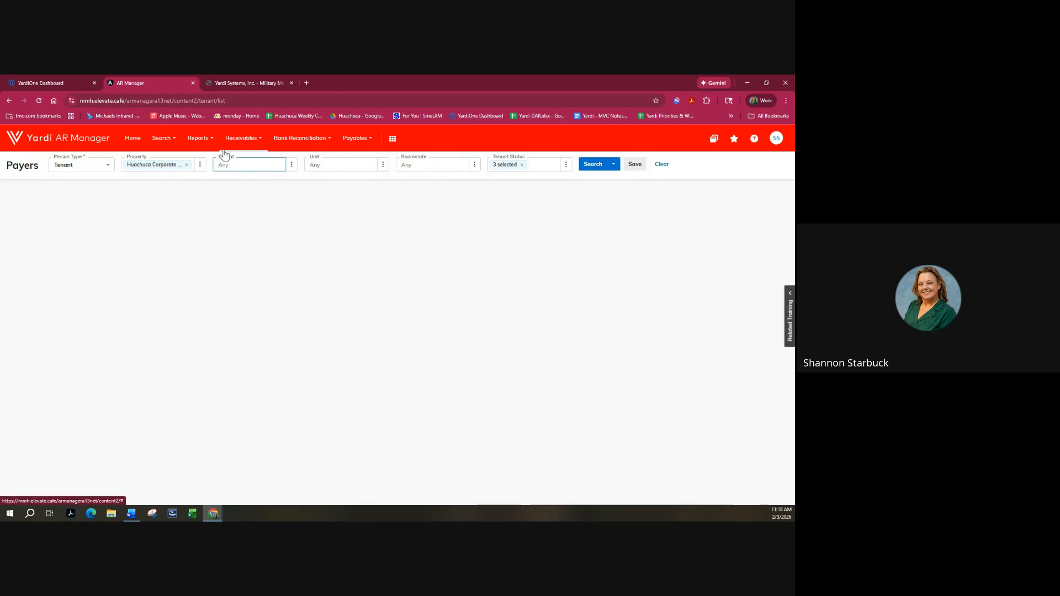
left_click(291, 166)
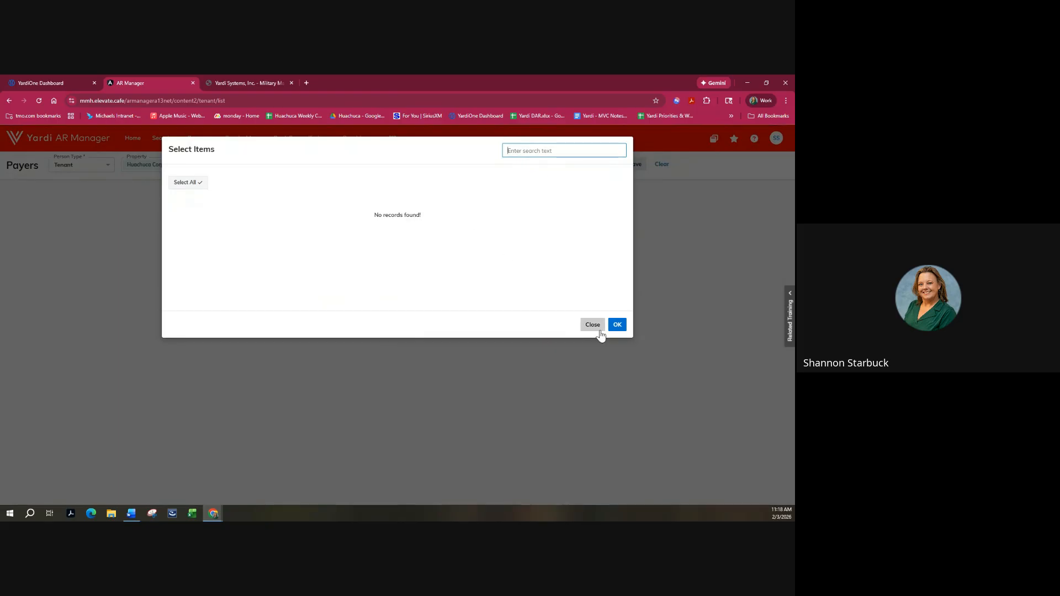
left_click(593, 325)
Add Cavalry Park 5 to the selected properties and confirm both.
left_click(183, 167)
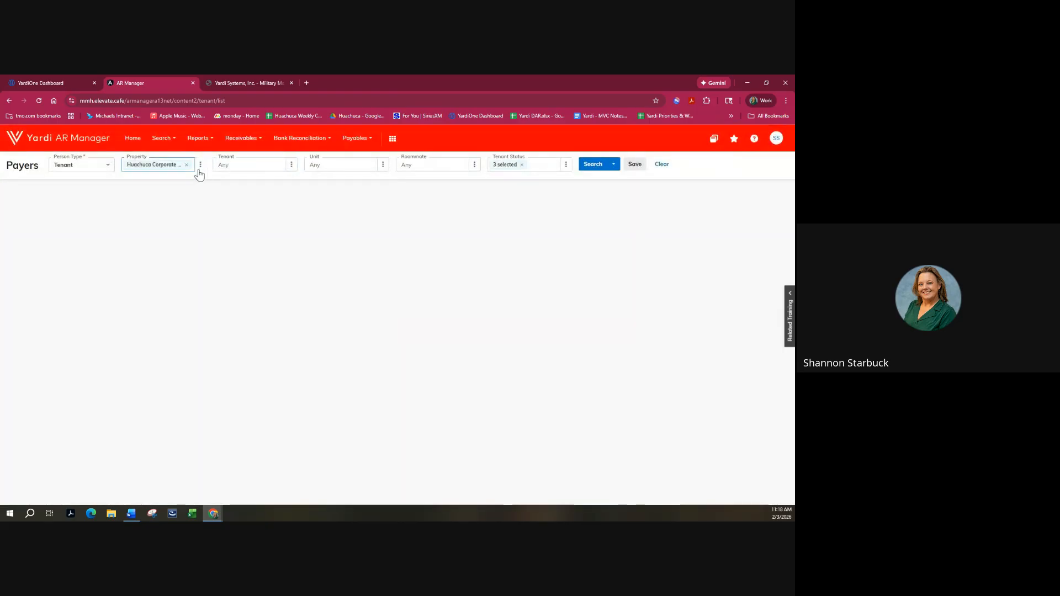
left_click(199, 172)
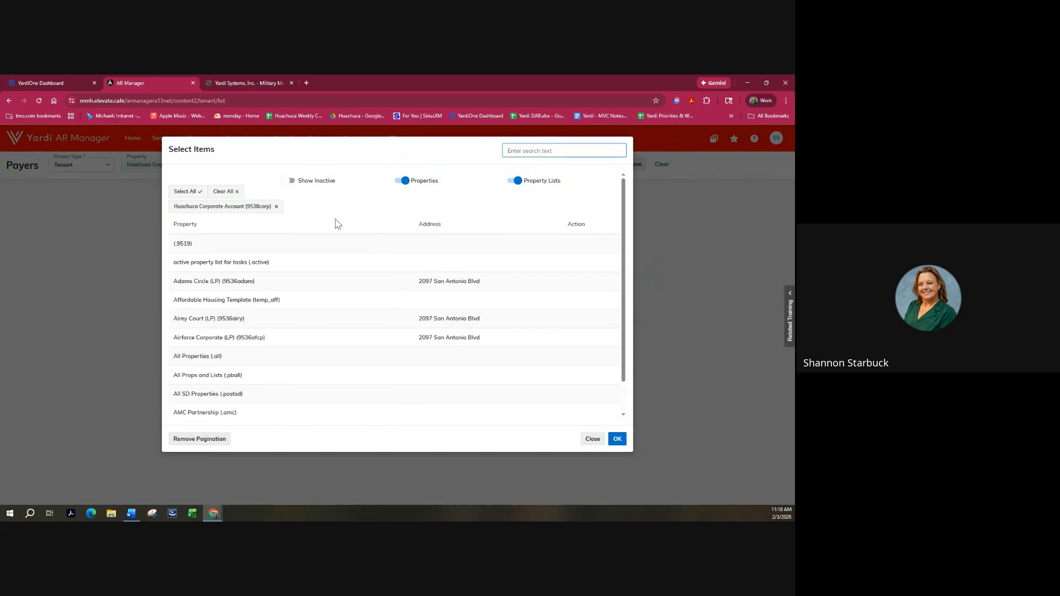
type("cav")
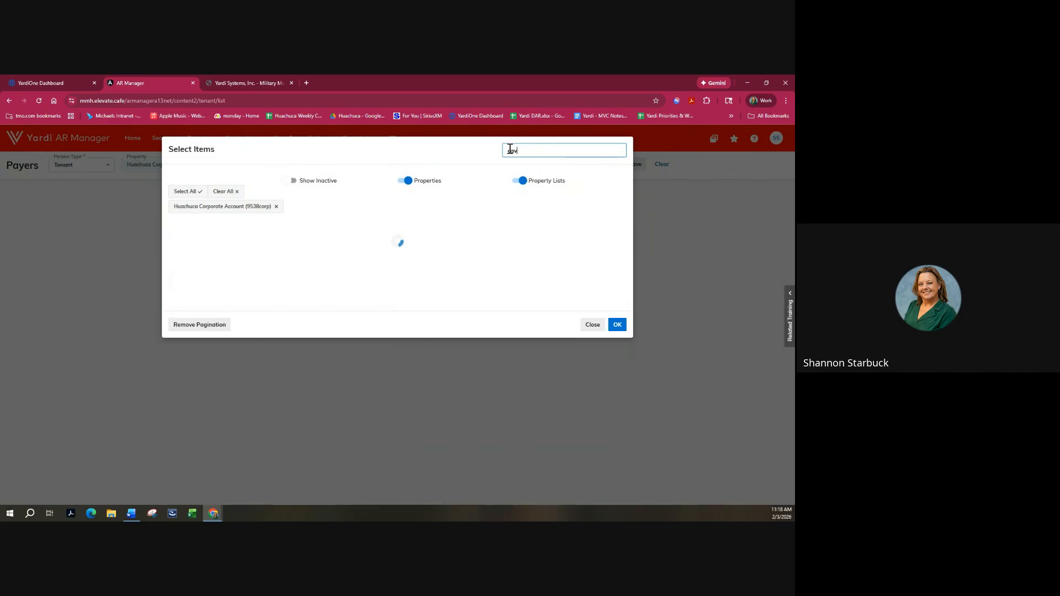
left_click(321, 303)
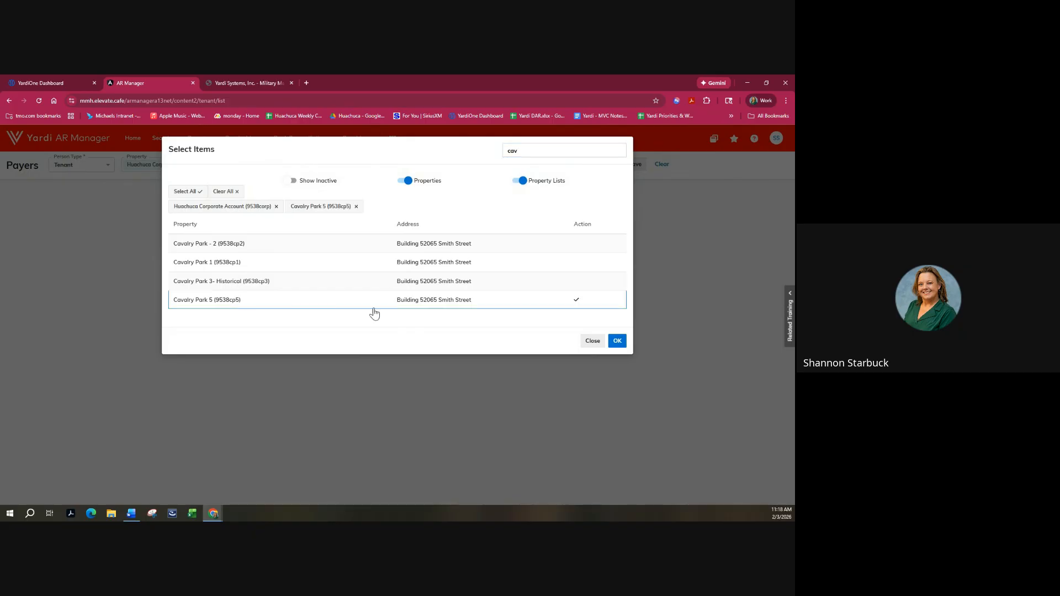
left_click(617, 341)
Pick the Notice-status tenant, run the payer search, and open their Summary profile.
left_click(291, 164)
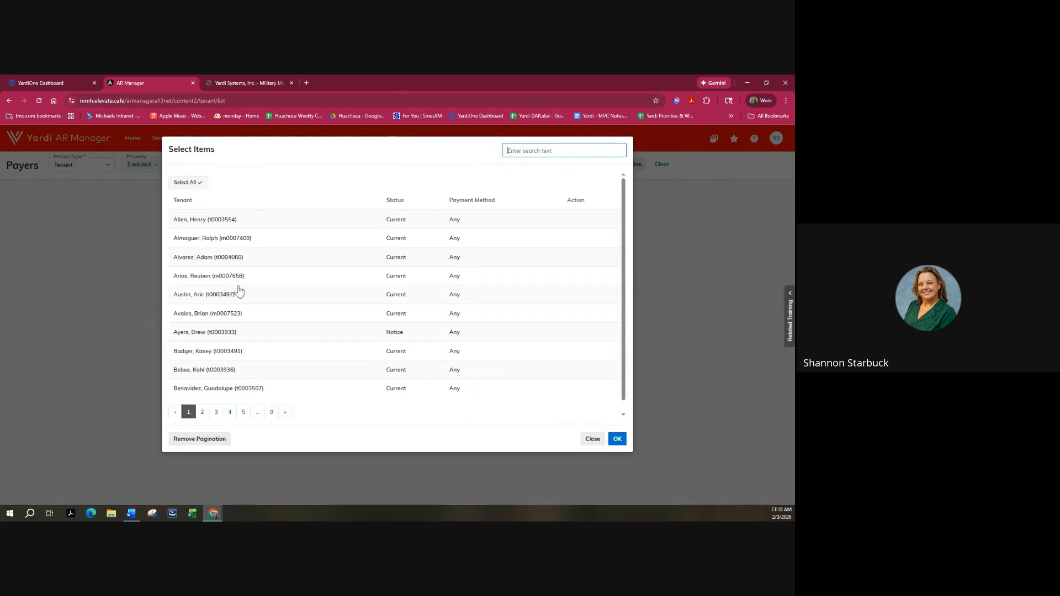
left_click(221, 332)
left_click(617, 439)
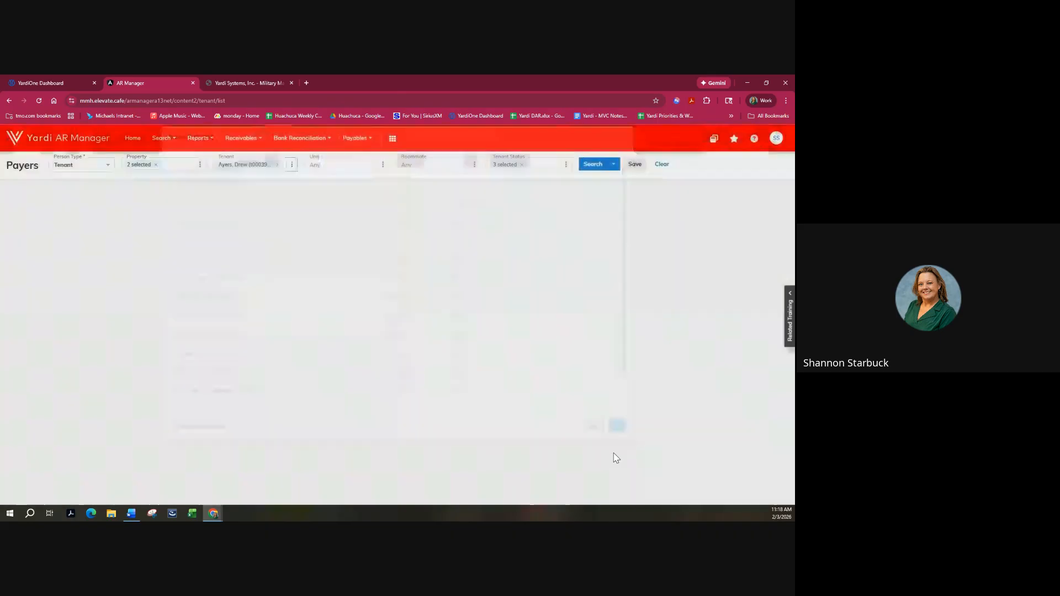
left_click(592, 165)
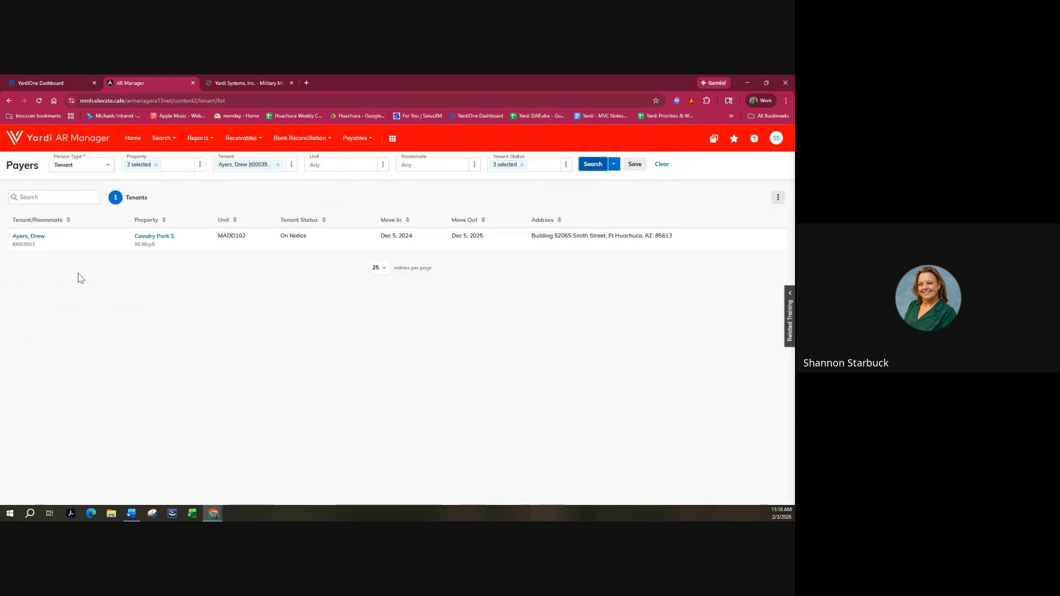
left_click(36, 237)
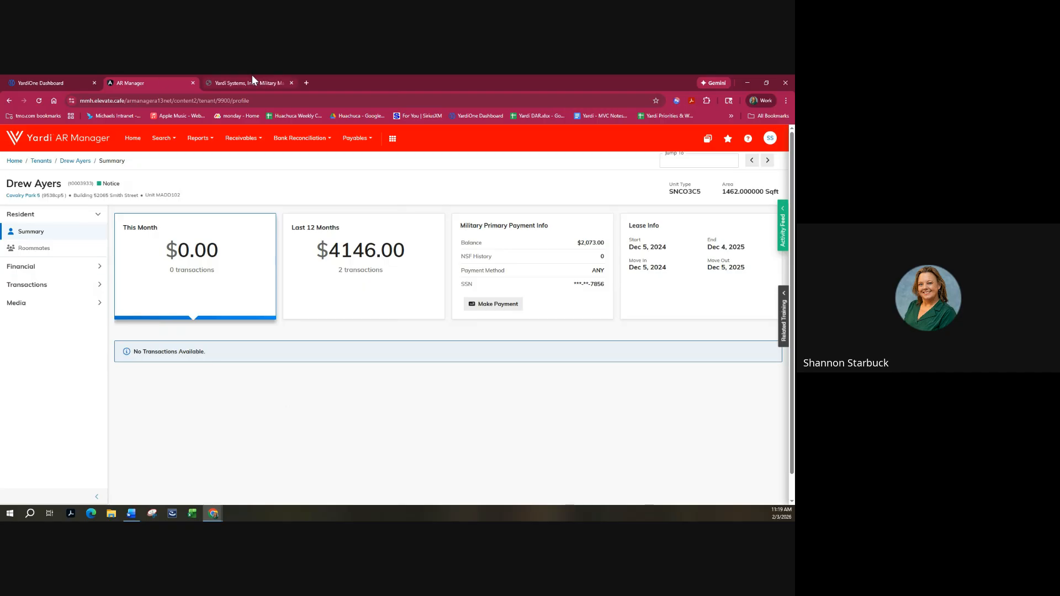
left_click(215, 82)
left_click(185, 79)
Close AR Manager, go Home, and open Reports > Military Analytics > Military Analytics.
left_click(193, 82)
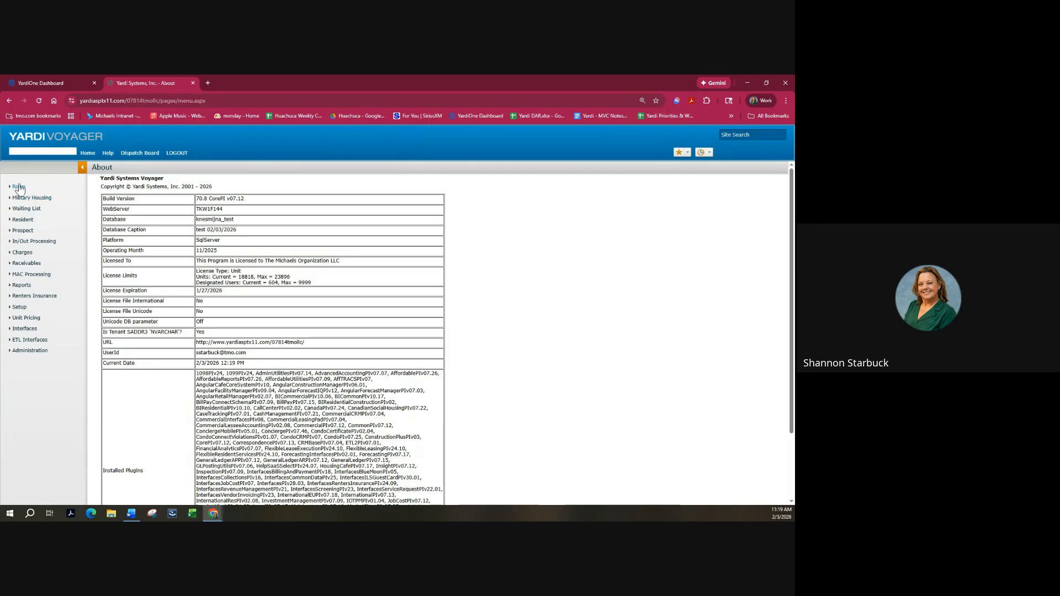
left_click(88, 153)
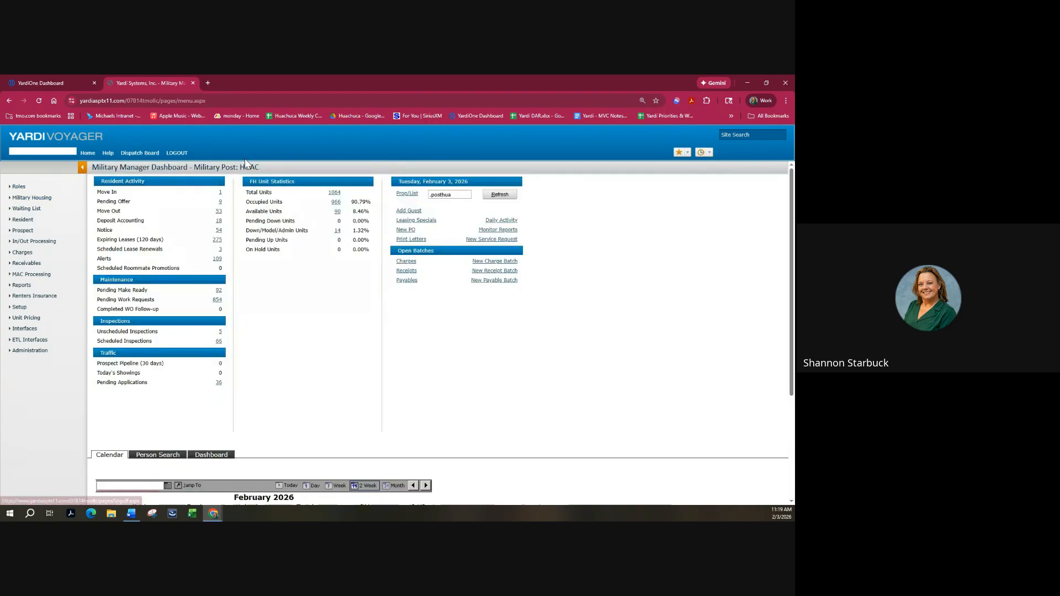
mouse_move(22, 288)
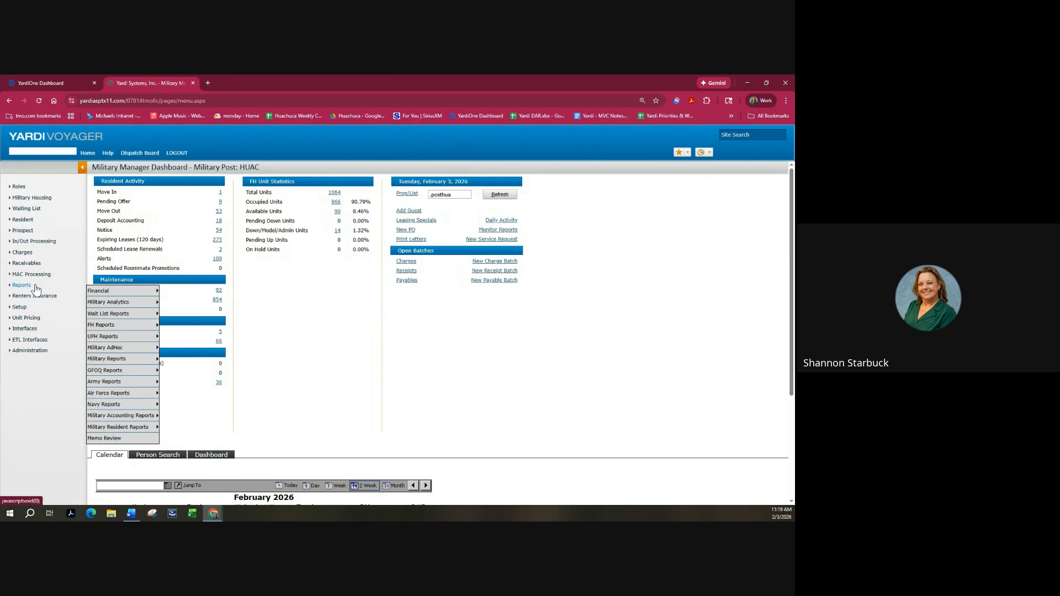
mouse_move(119, 303)
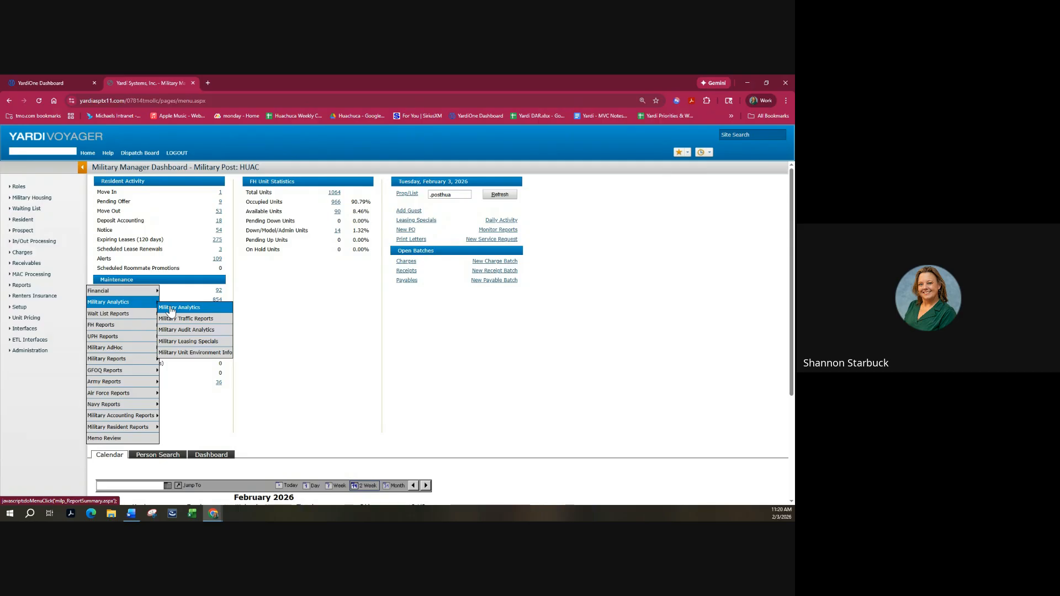
left_click(170, 310)
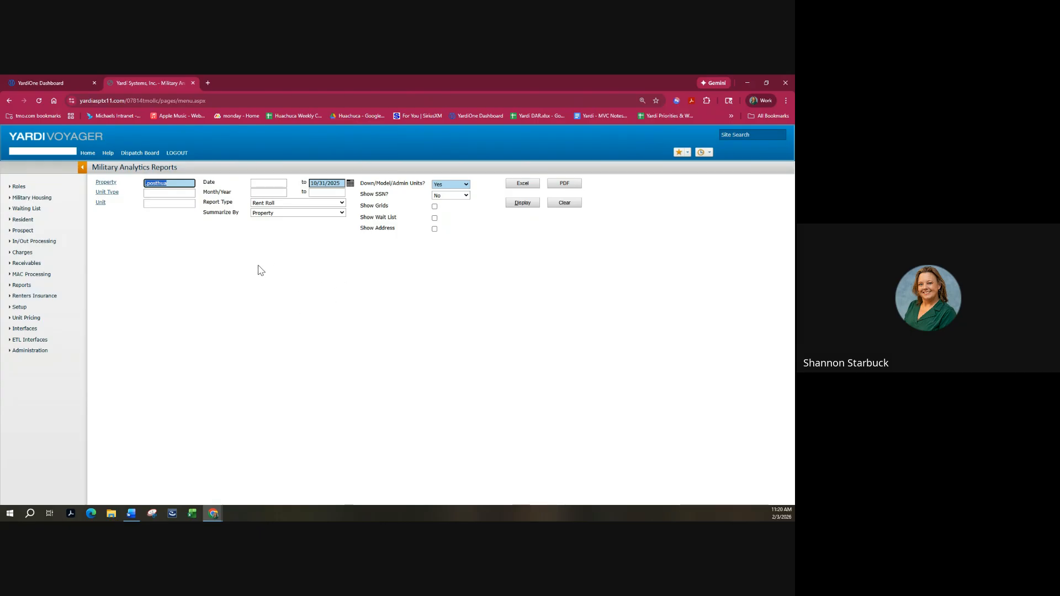
Display a Box Score Summary from 10/01/2025 to 10/31/2025, by Property, with grids.
left_click(342, 204)
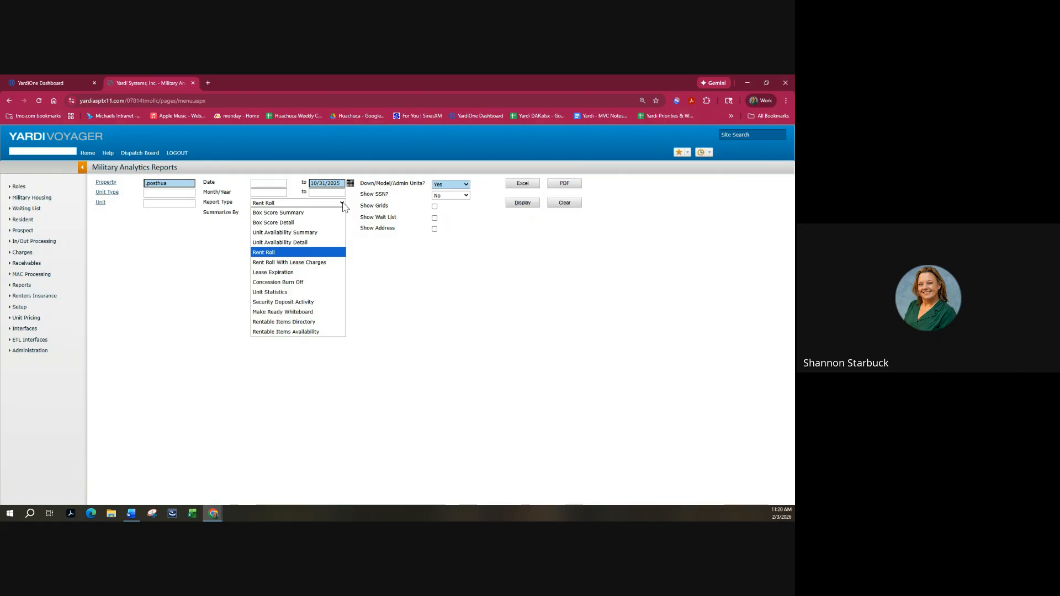
left_click(305, 213)
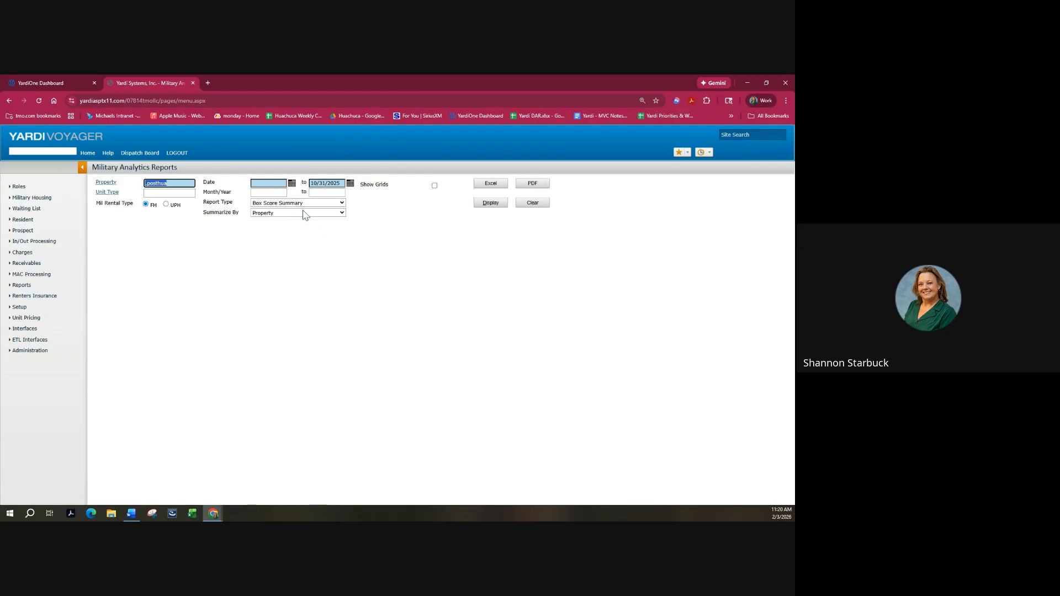
left_click(182, 183)
left_click(267, 183)
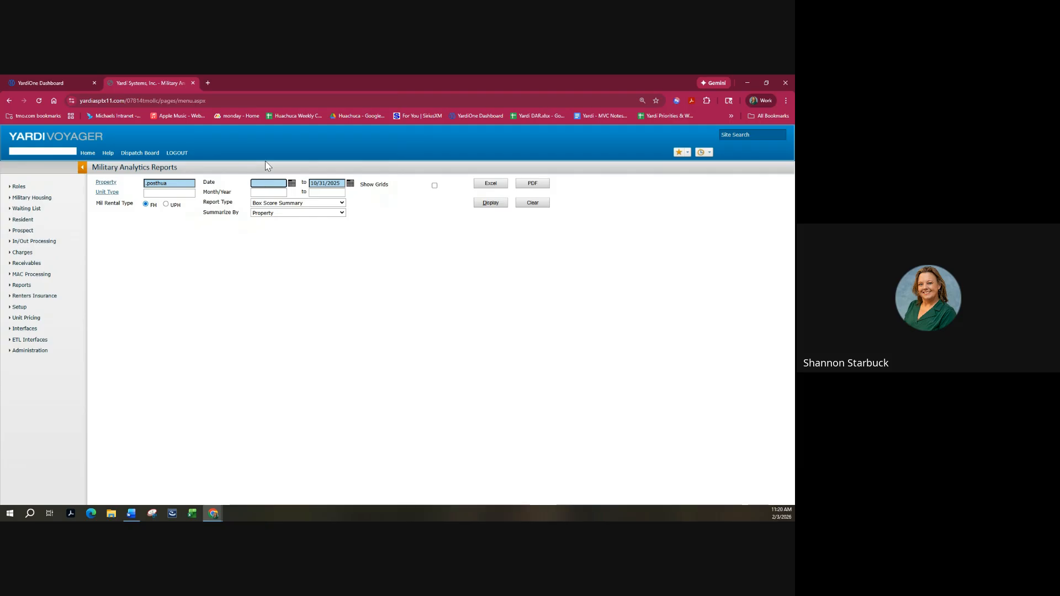
type("10/01/2025")
left_click(396, 246)
left_click(301, 213)
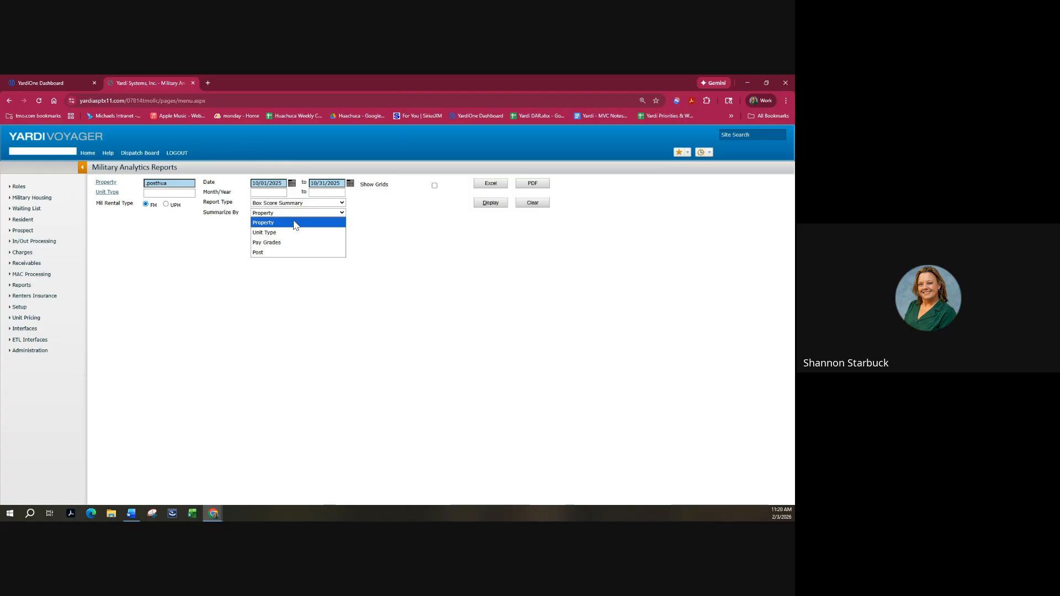
left_click(295, 223)
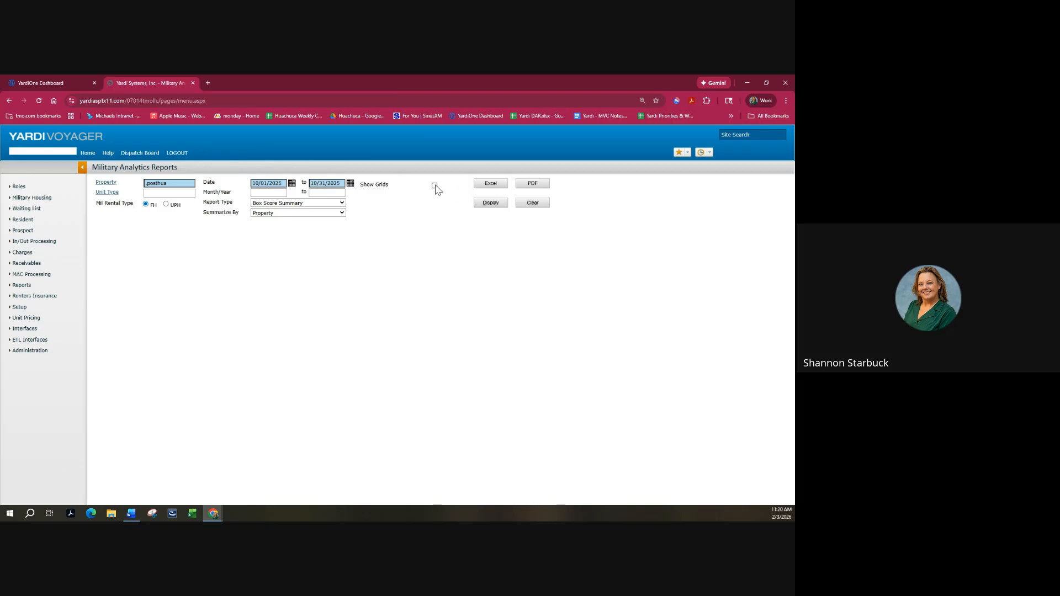
left_click(489, 208)
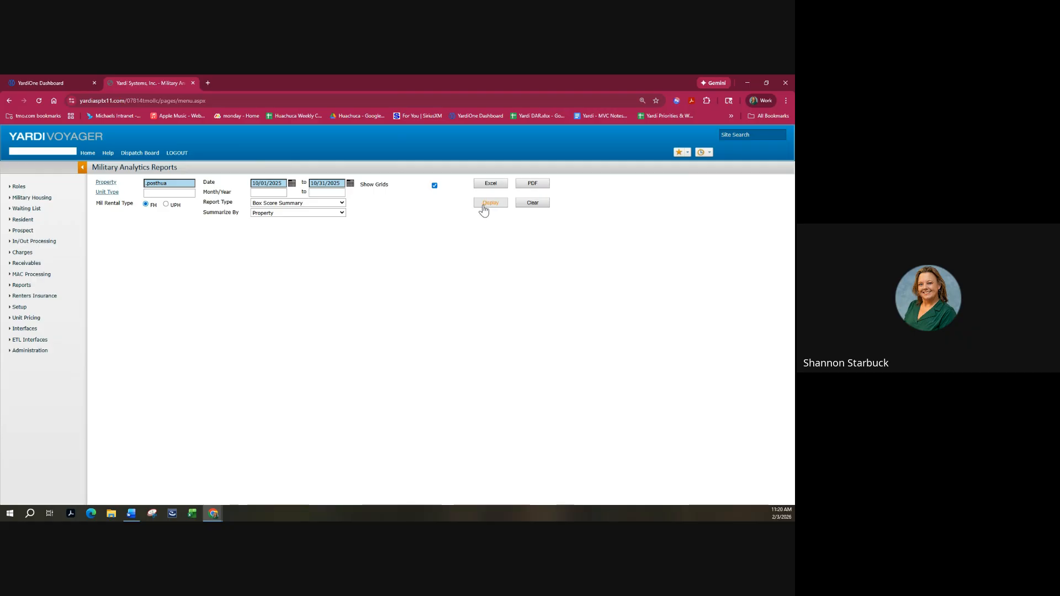
left_click(490, 206)
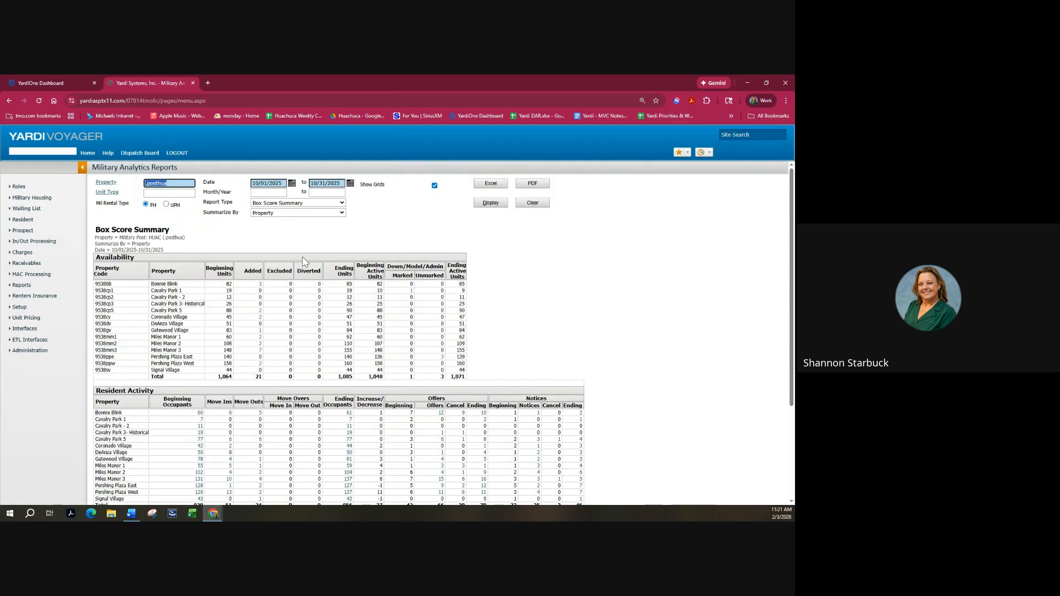
Drill into Coronado Village's ending occupants and a resident record, then close both pop-ups.
scroll(447, 276, "down", 3)
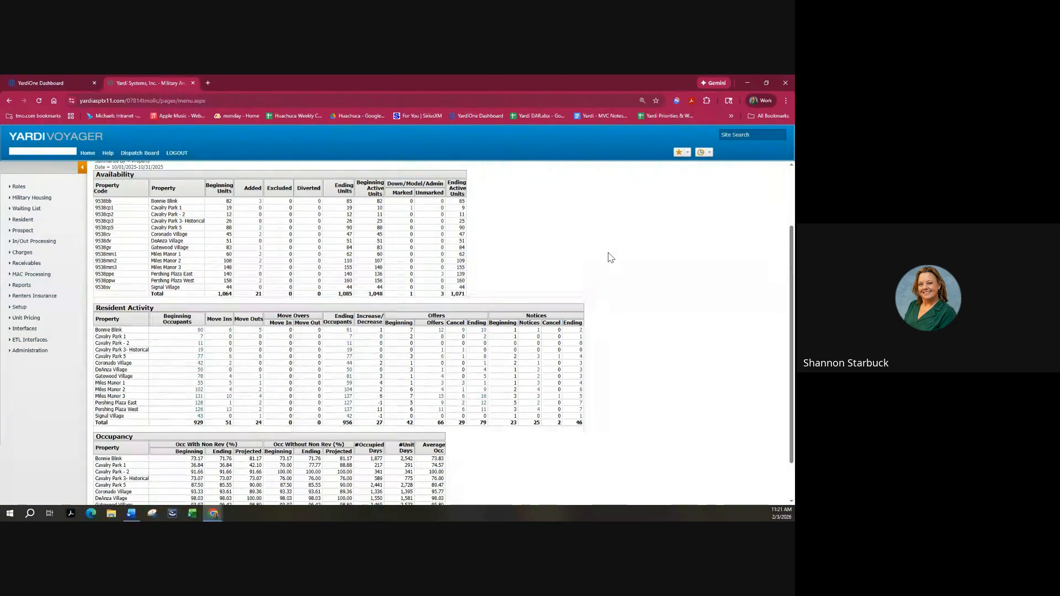
scroll(611, 257, "down", 1)
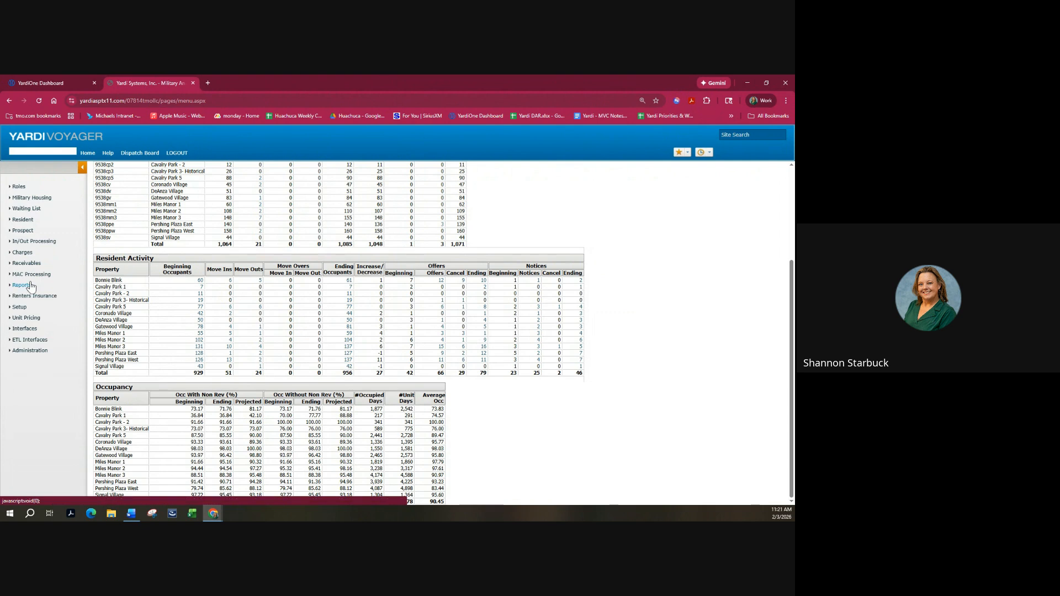
left_click(349, 314)
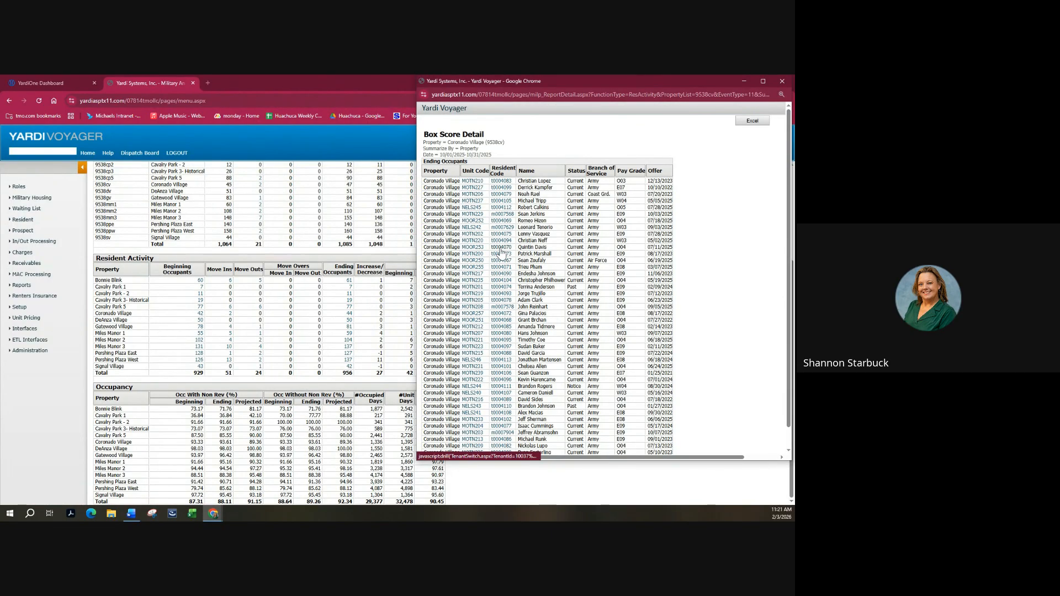
left_click(502, 252)
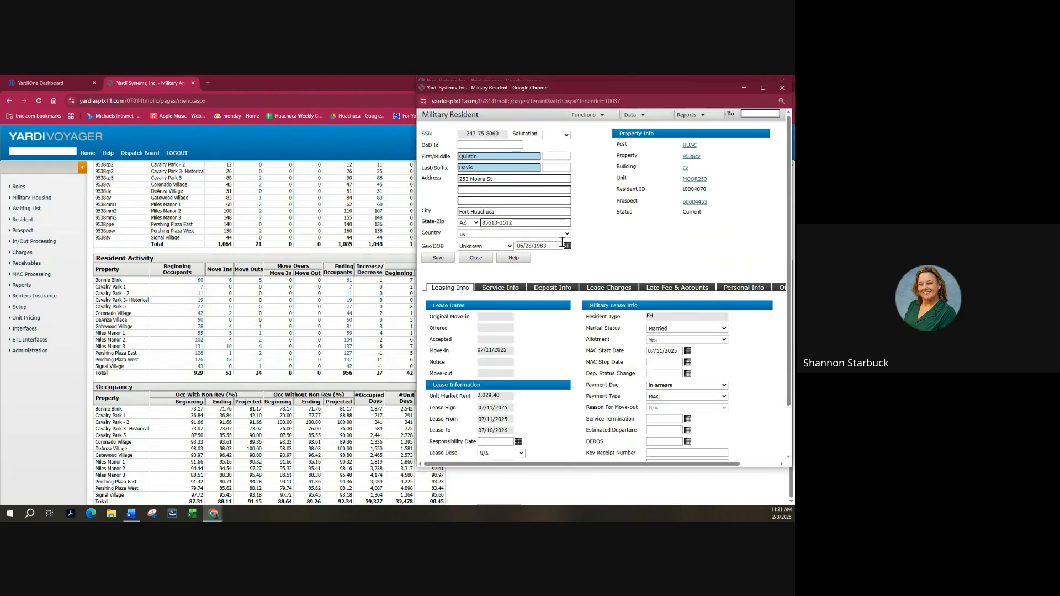
left_click(783, 88)
left_click(782, 81)
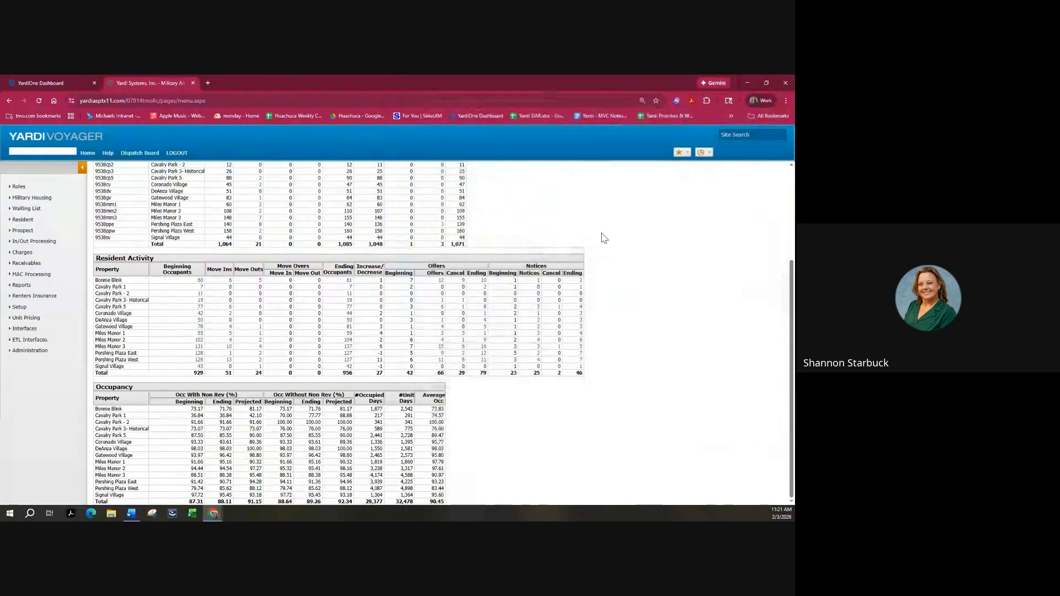
scroll(635, 261, "up", 3)
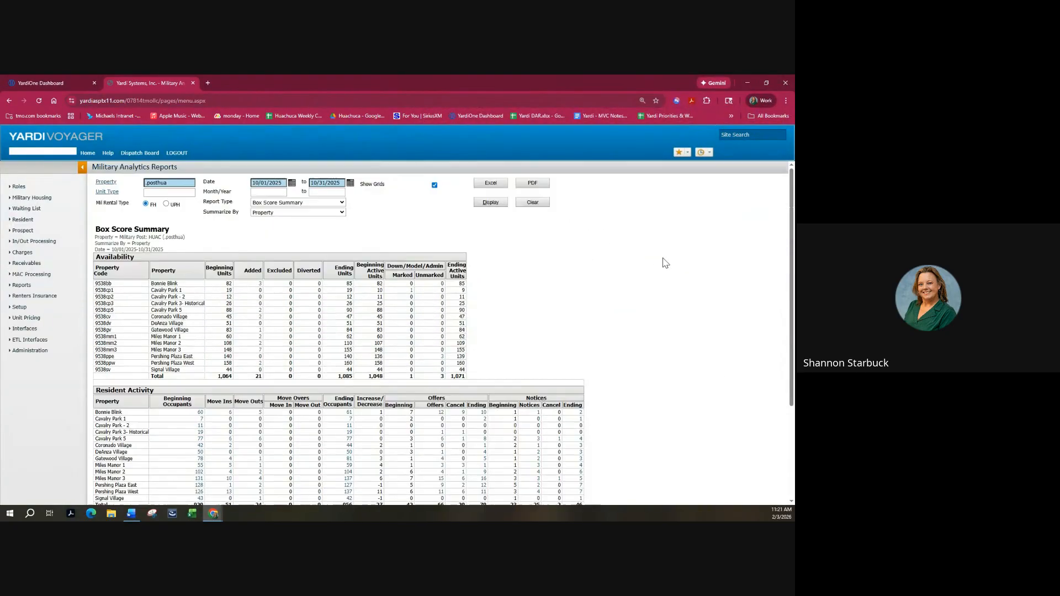
Run the Unit Availability Summary by Pay Grades, check the 910 No Notice units, and export to Excel.
left_click(335, 204)
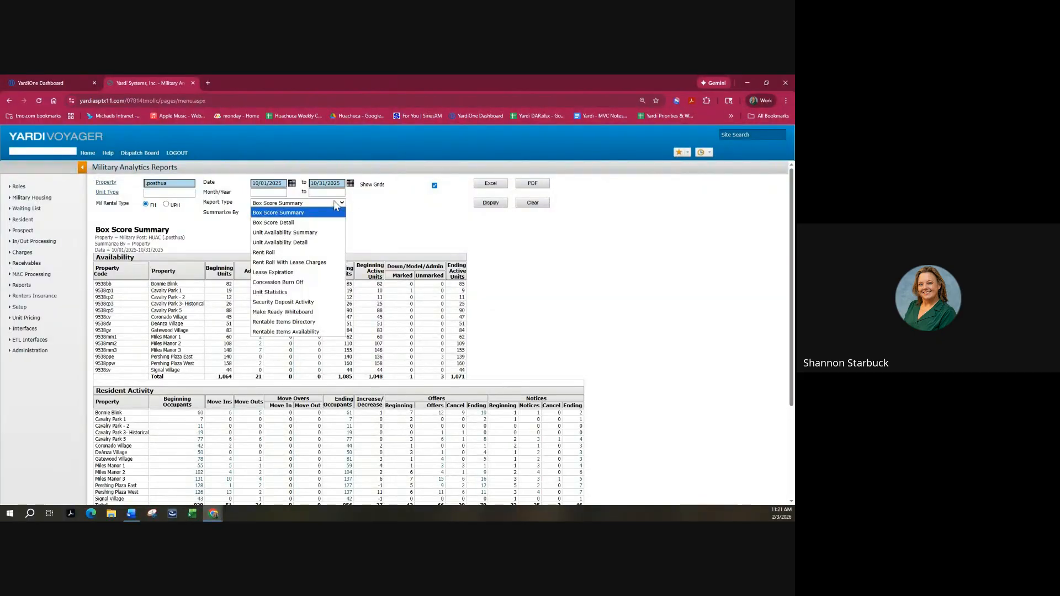
left_click(324, 235)
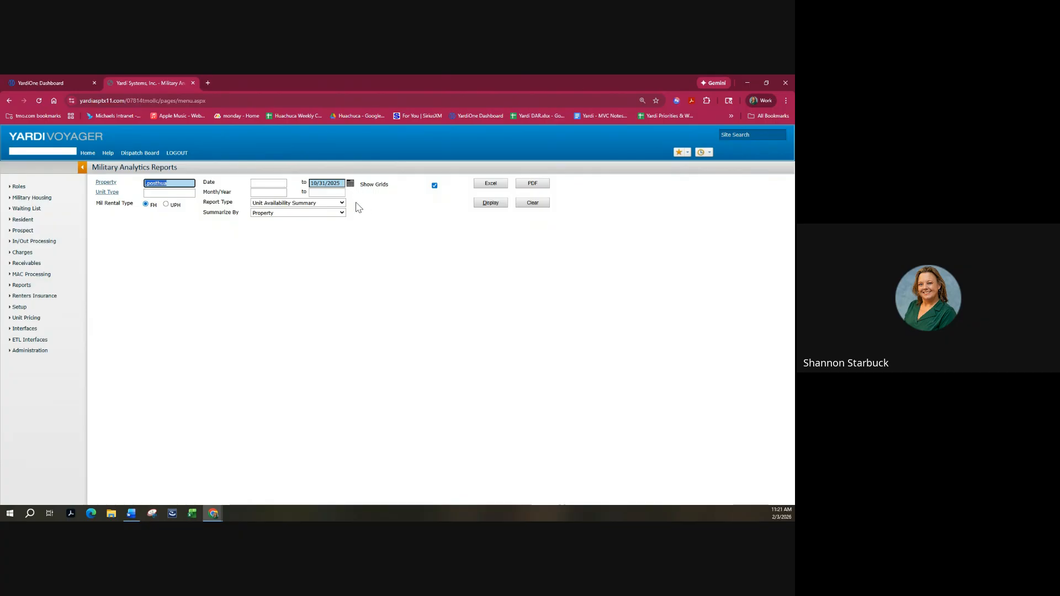
left_click(338, 214)
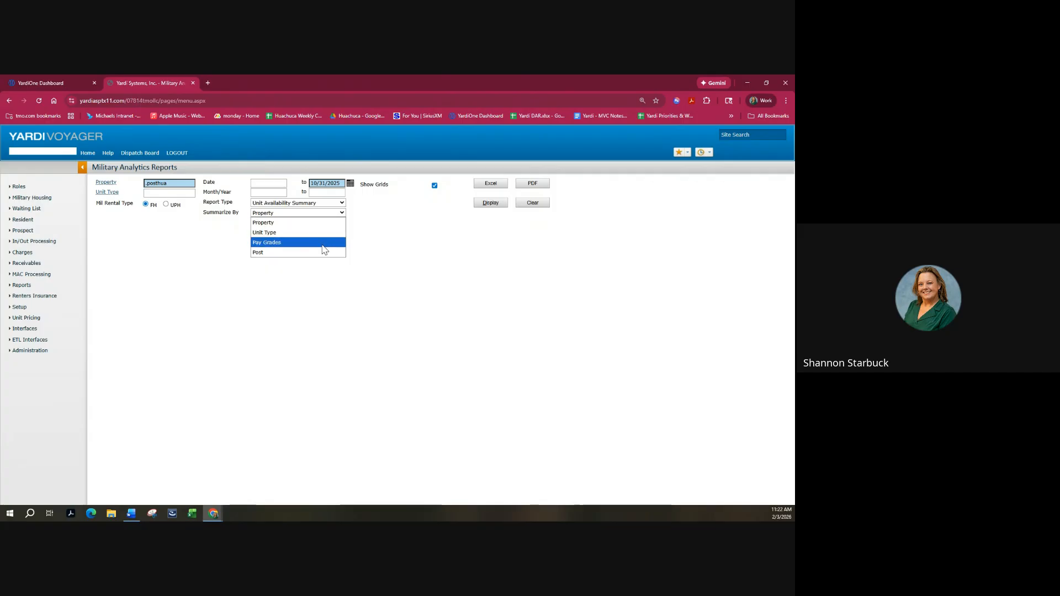
left_click(298, 243)
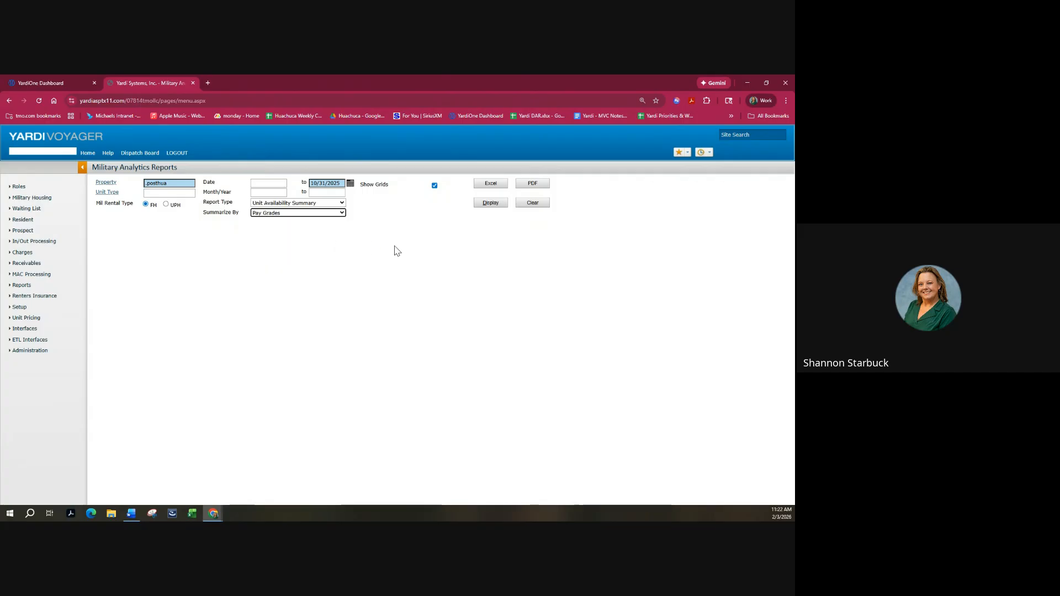
left_click(488, 203)
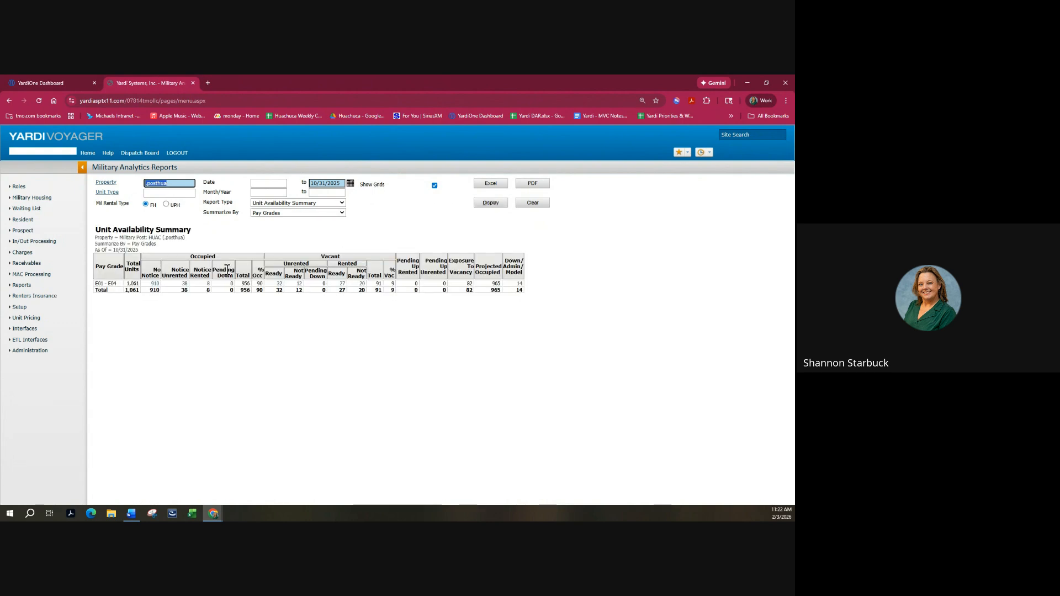
left_click(155, 284)
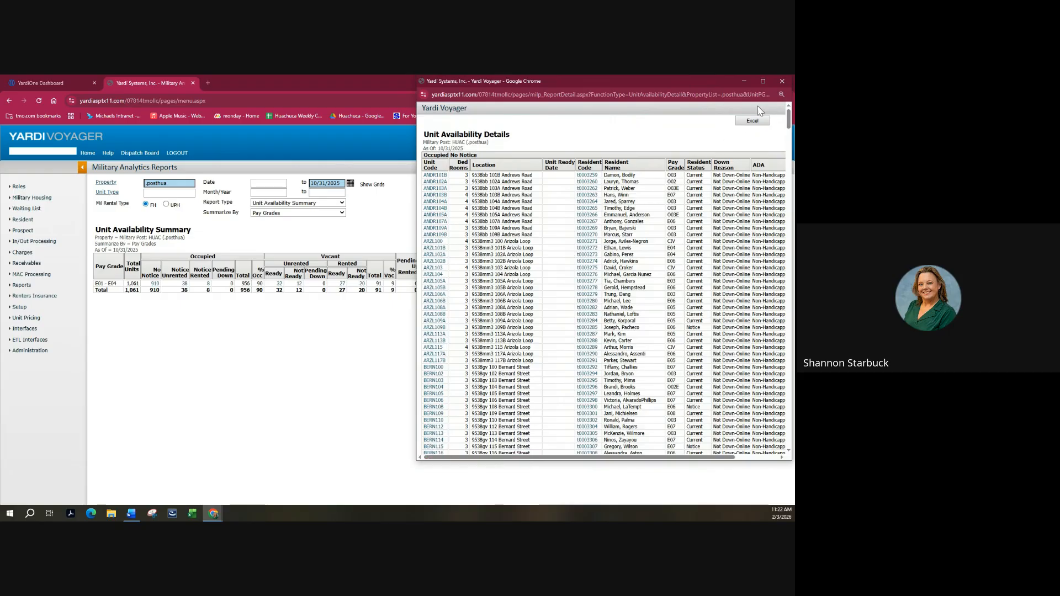
left_click(781, 81)
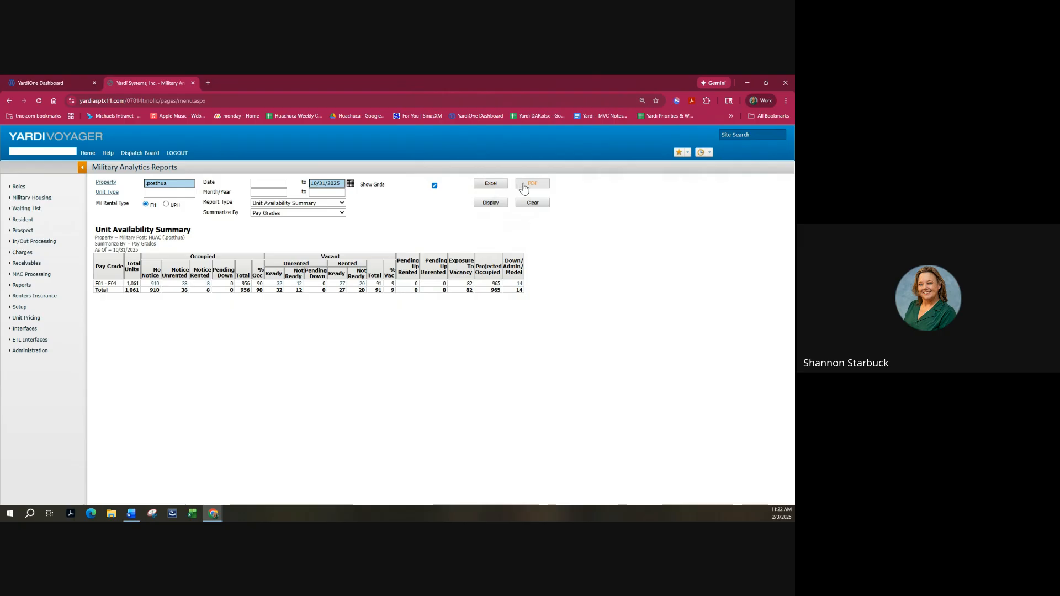
left_click(492, 189)
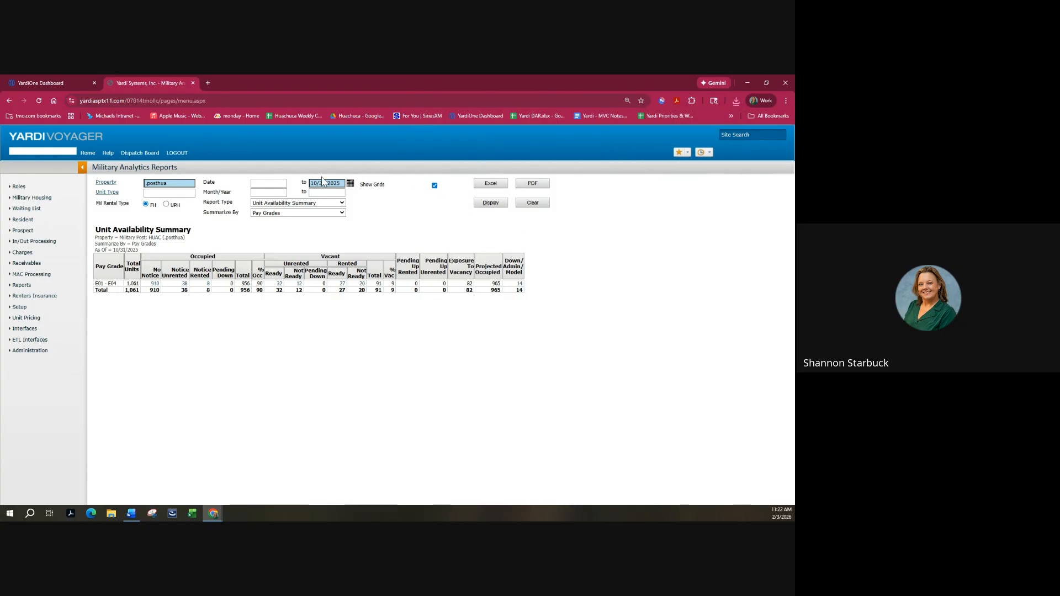
left_click(321, 205)
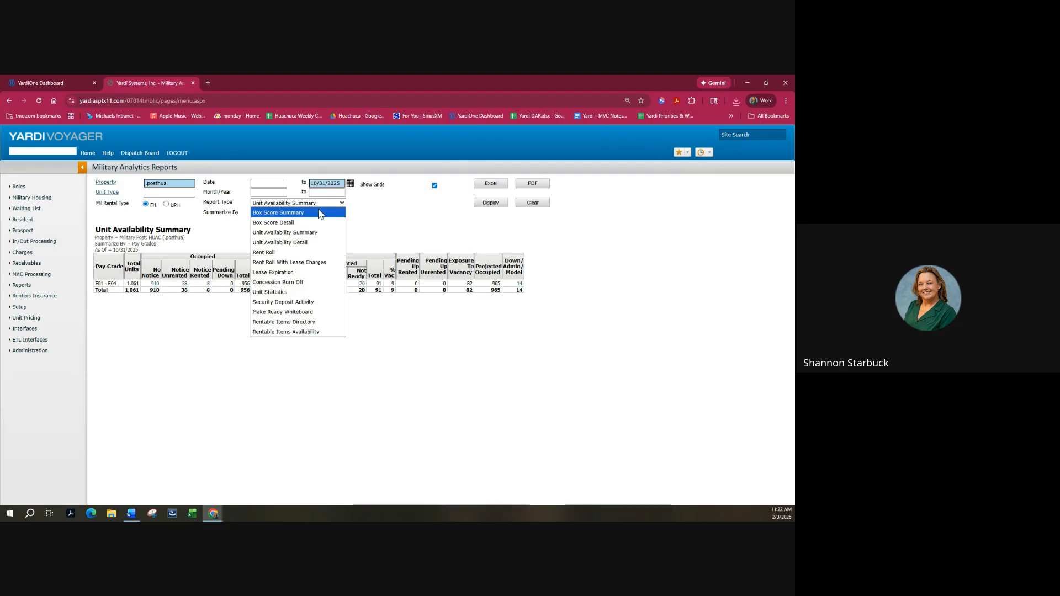
Display the Rent Roll summarized by Unit Type, with SSNs hidden and down/model/admin units included.
left_click(309, 254)
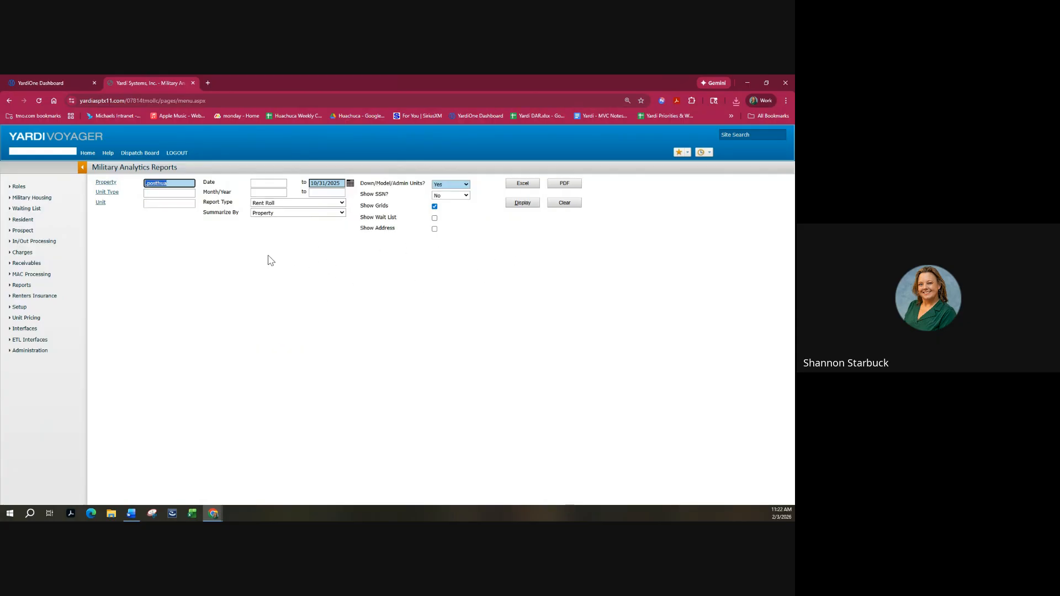
left_click(342, 213)
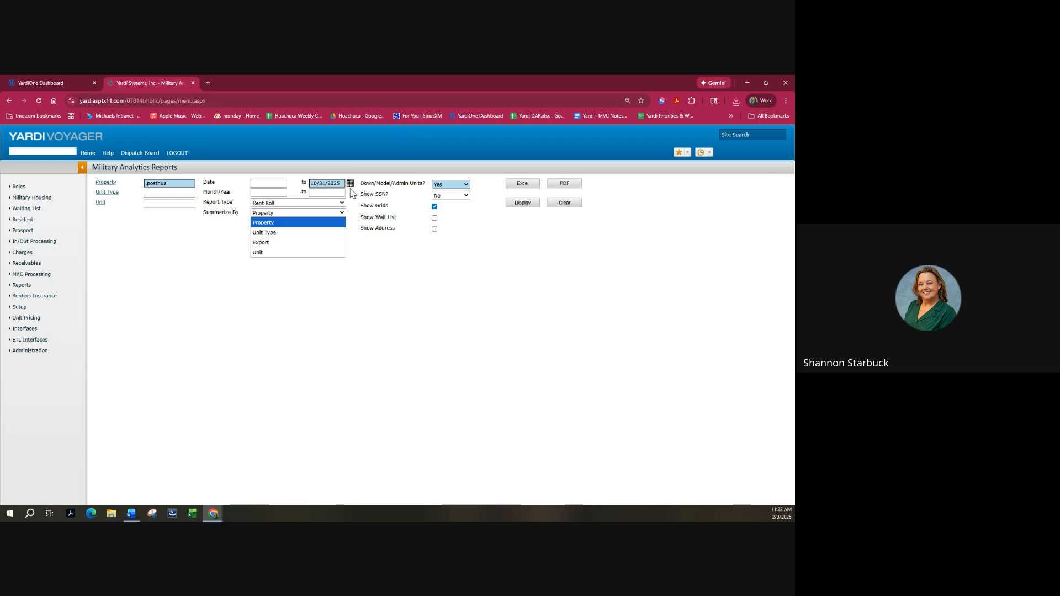
left_click(325, 237)
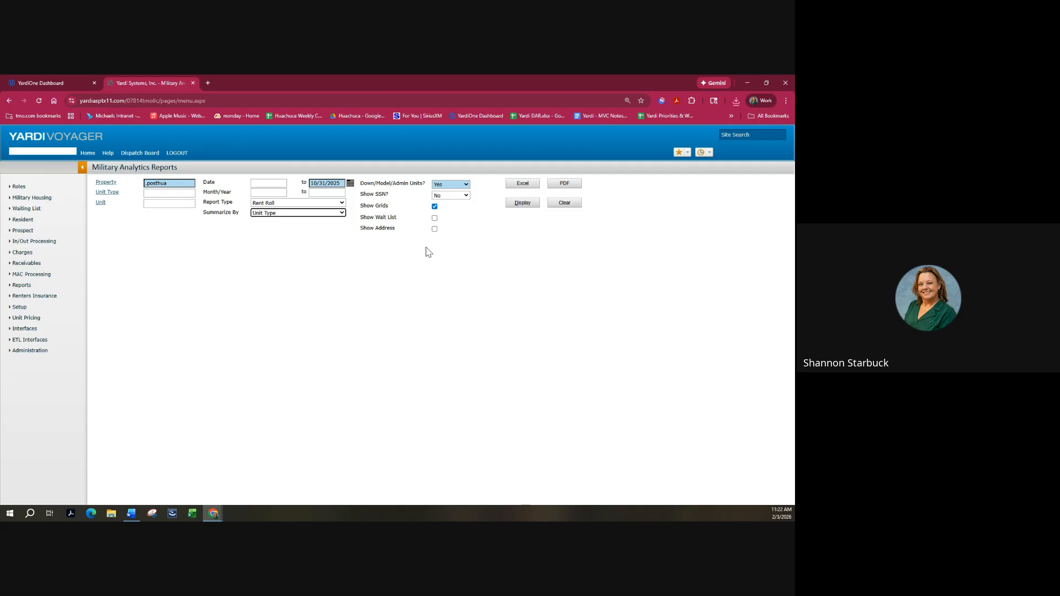
left_click(462, 198)
left_click(463, 198)
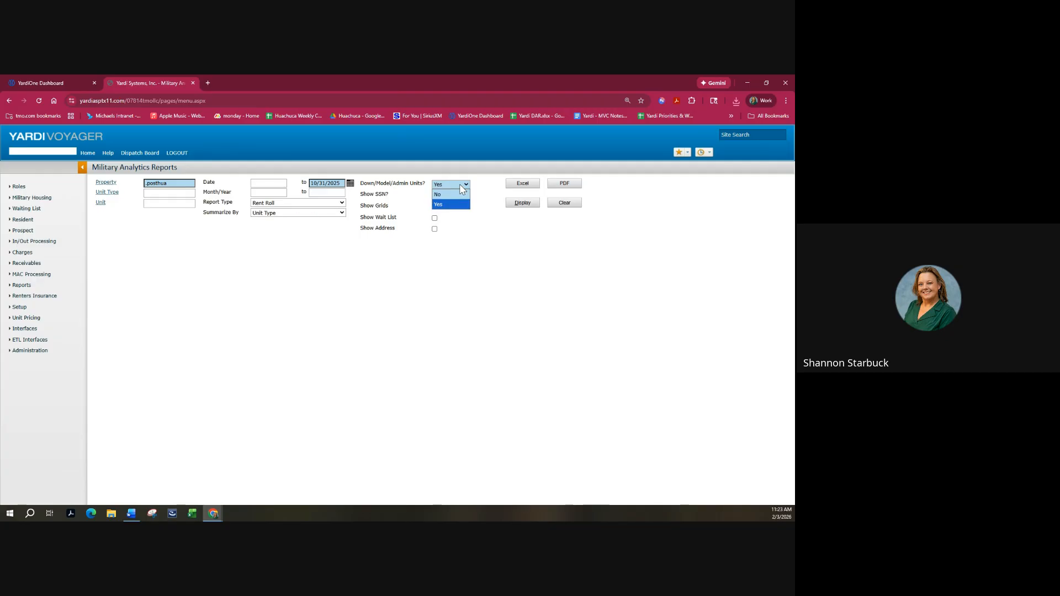
left_click(465, 205)
left_click(520, 205)
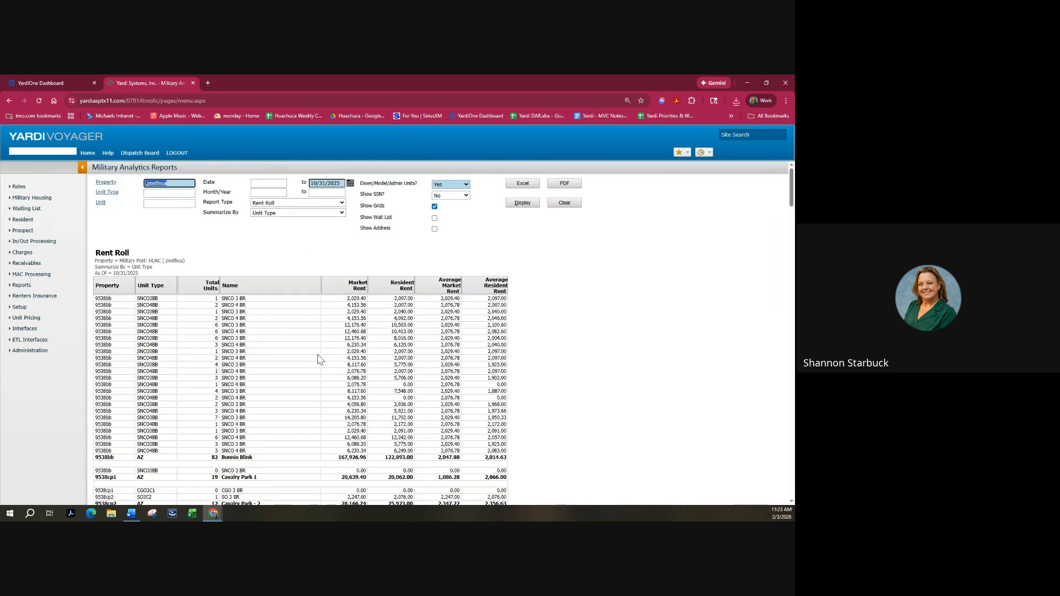
scroll(318, 361, "down", 3)
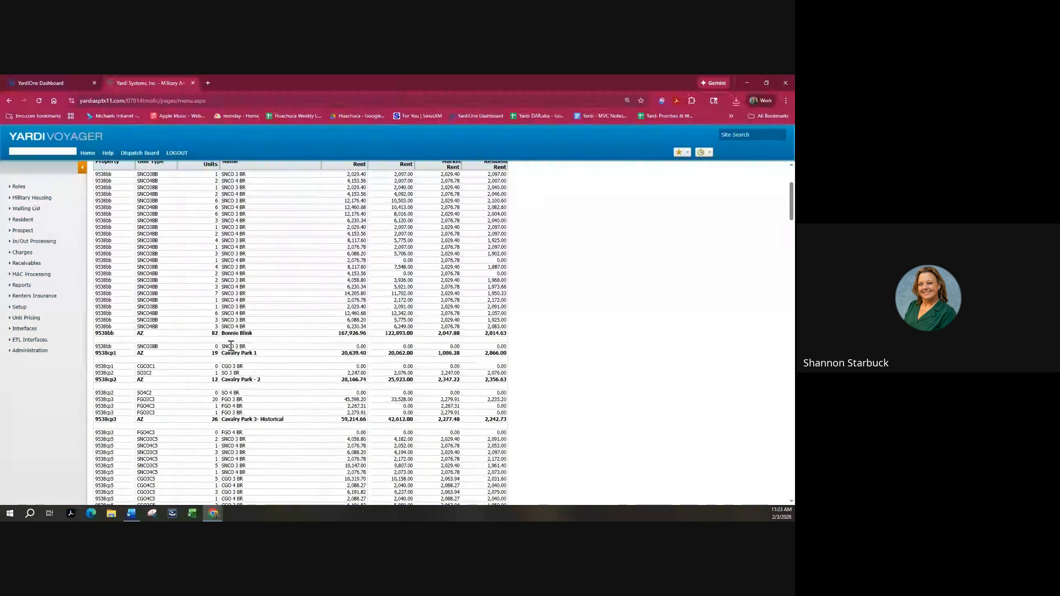
scroll(207, 298, "up", 1)
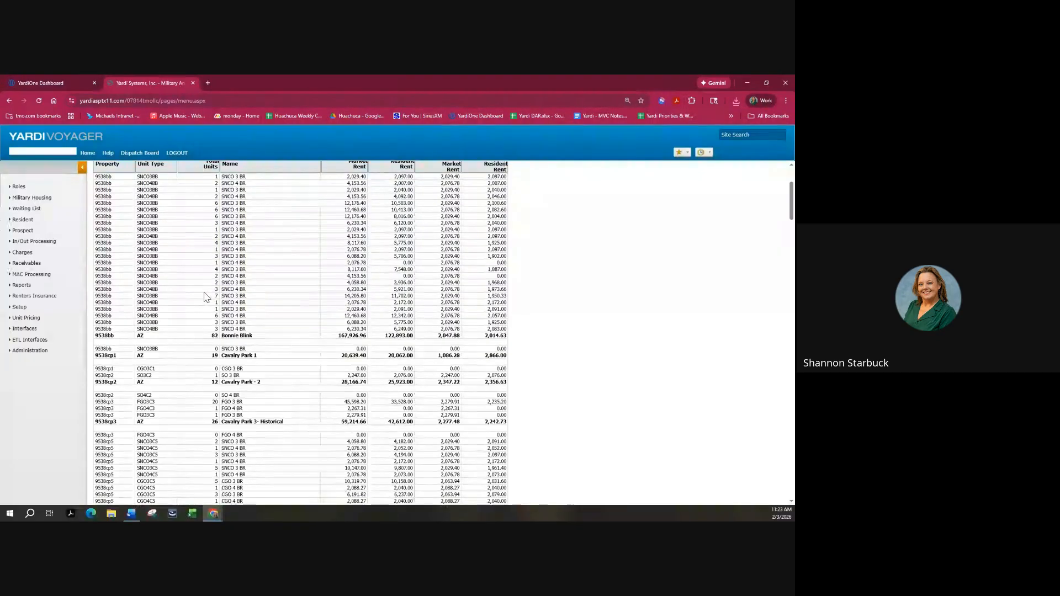
scroll(204, 282, "up", 1)
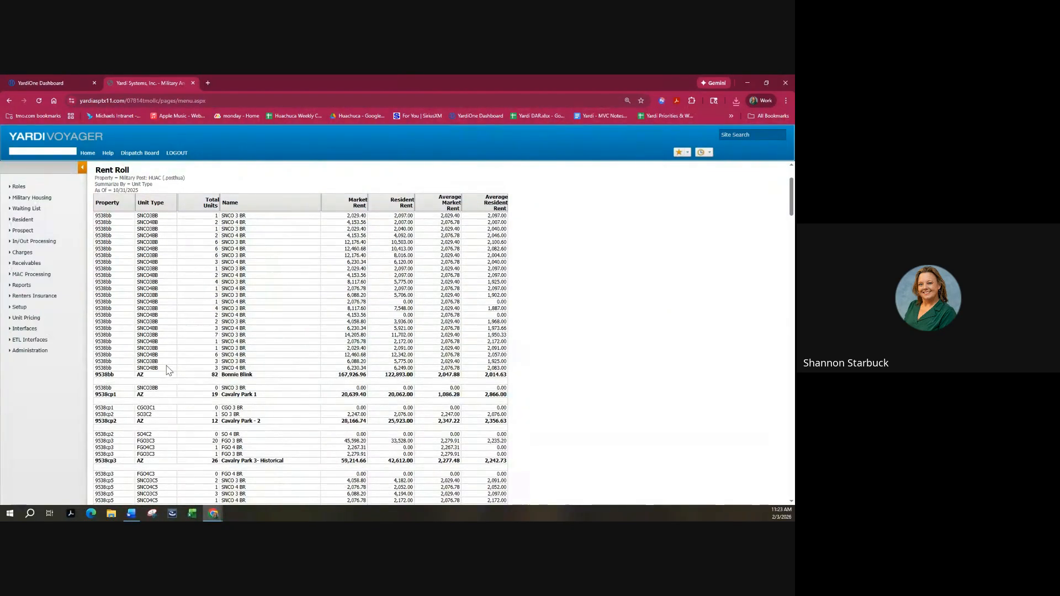
scroll(232, 265, "up", 3)
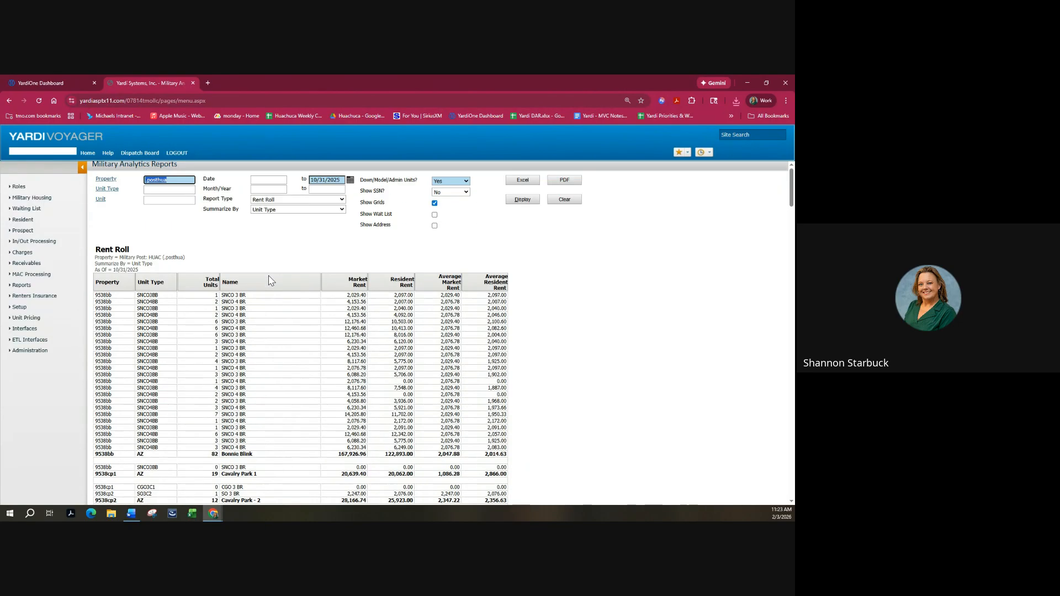
Redisplay the Rent Roll summarized by Property.
left_click(289, 213)
left_click(289, 222)
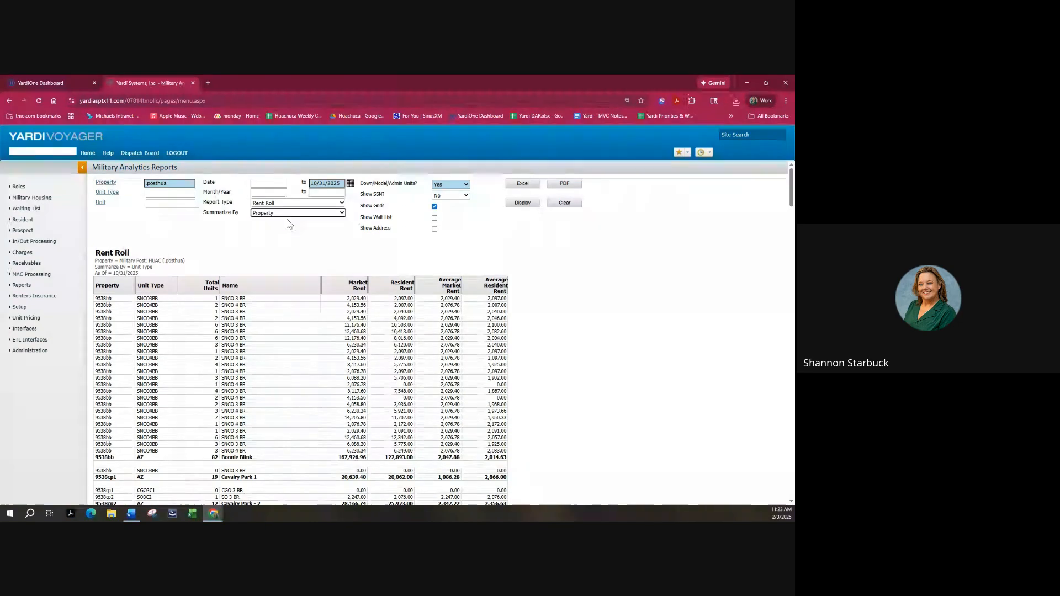
left_click(515, 207)
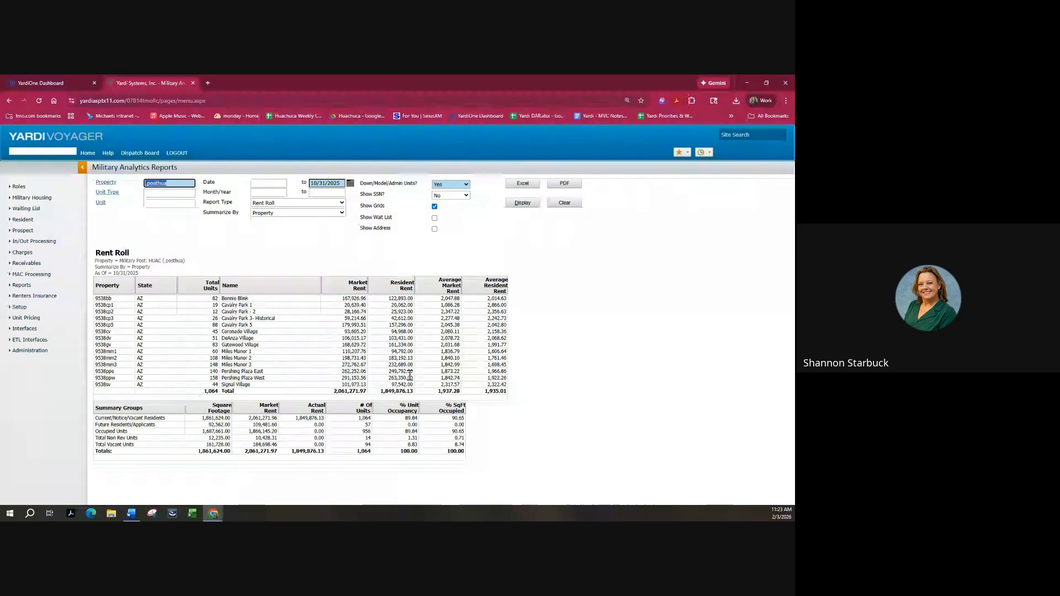
Run the Rent Roll again summarized by Unit.
left_click(332, 217)
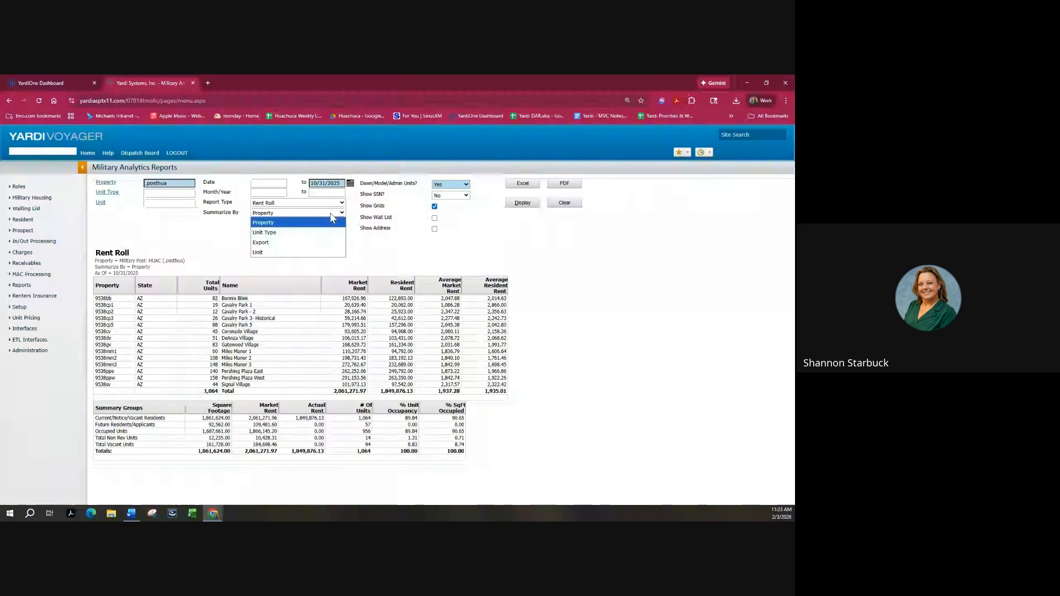
left_click(324, 257)
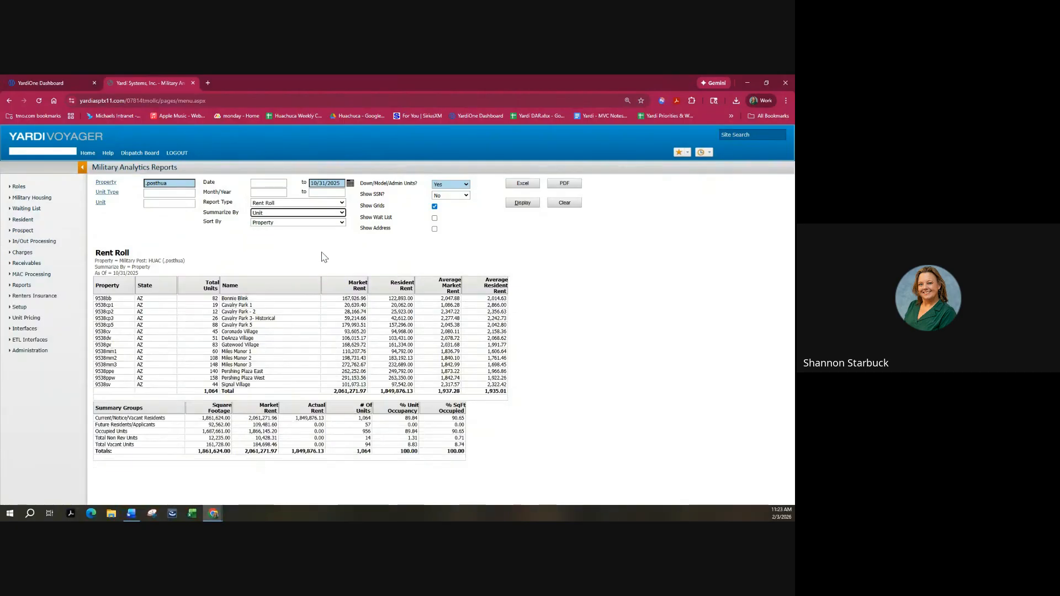
left_click(522, 204)
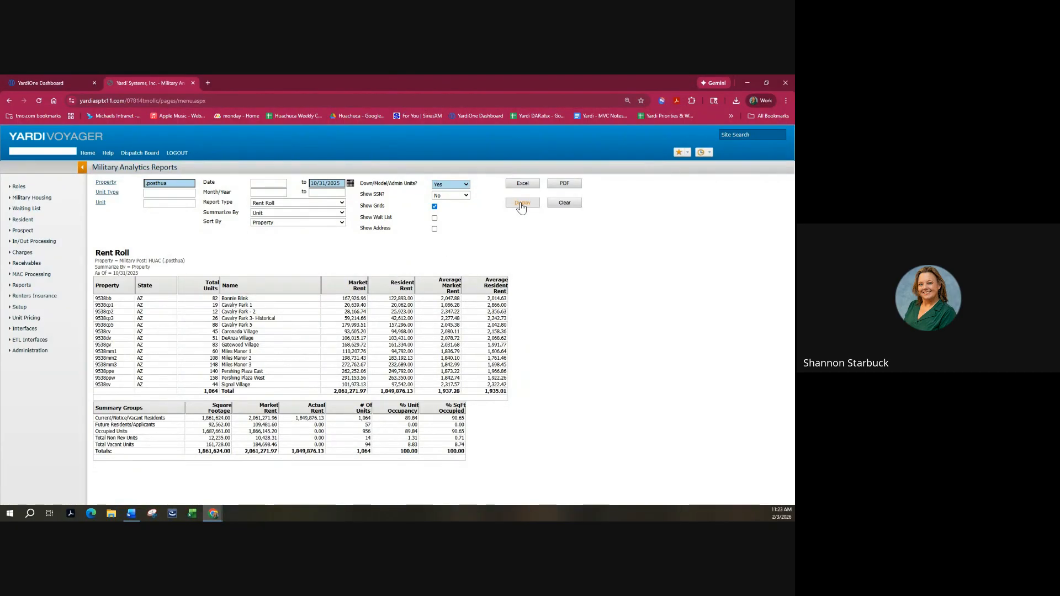
Browse the unit Rent Roll, check one resident's record, and export it as RentRoll02_03_2026.xlsx.
scroll(420, 340, "down", 3)
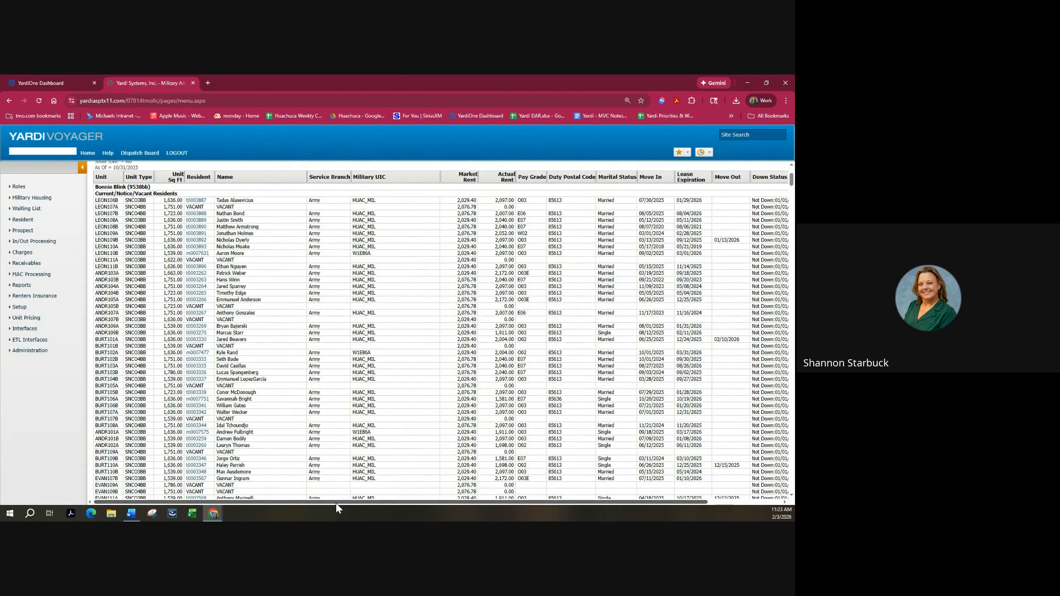
left_click_drag(336, 500, 308, 490)
mouse_move(340, 501)
left_mouse_down()
mouse_move(466, 508)
mouse_move(337, 501)
left_mouse_up()
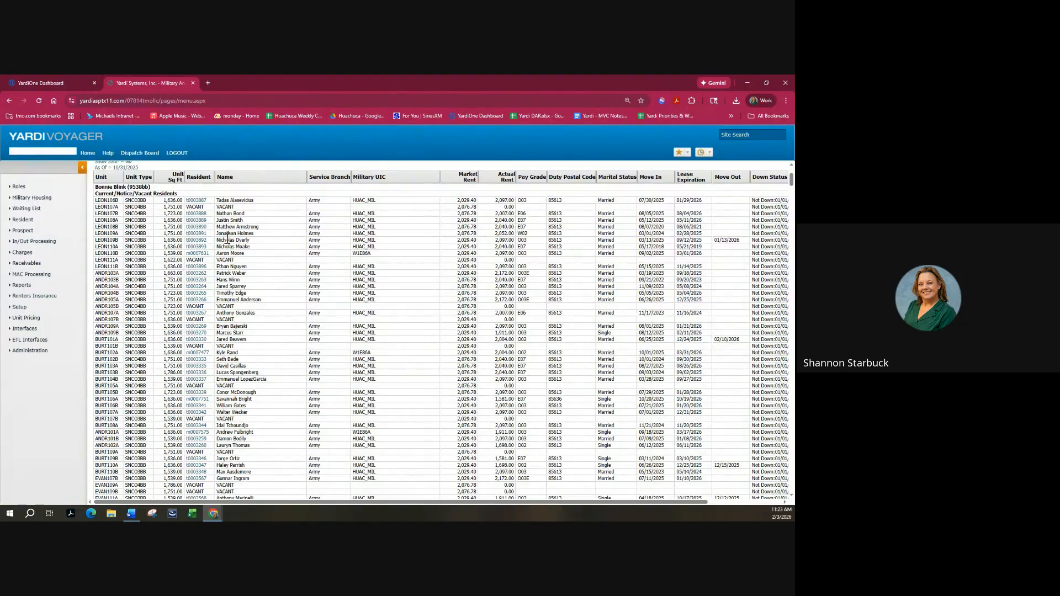
left_click(202, 224)
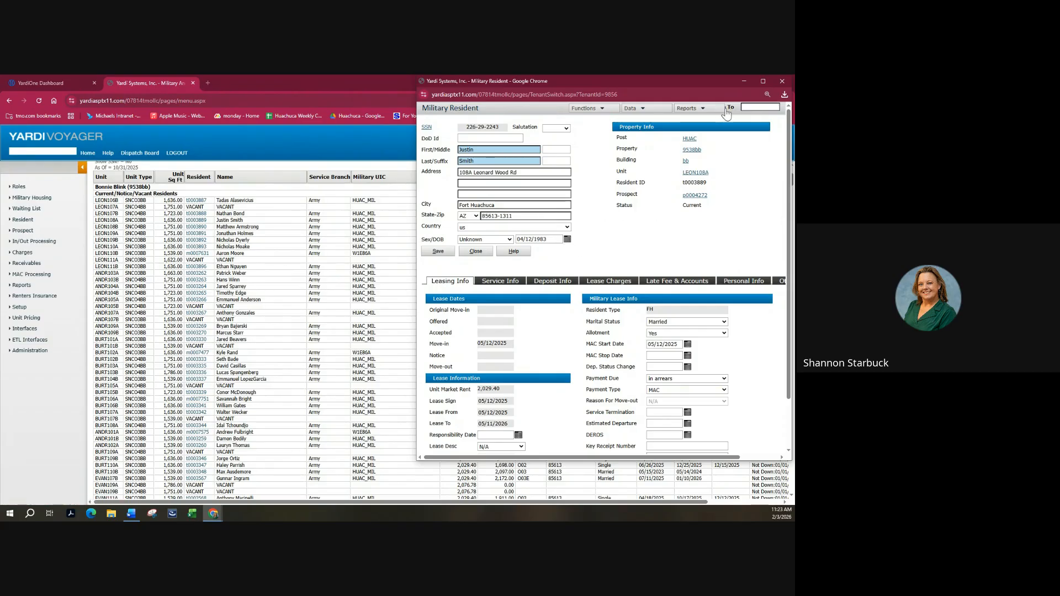
left_click(782, 83)
scroll(431, 288, "up", 3)
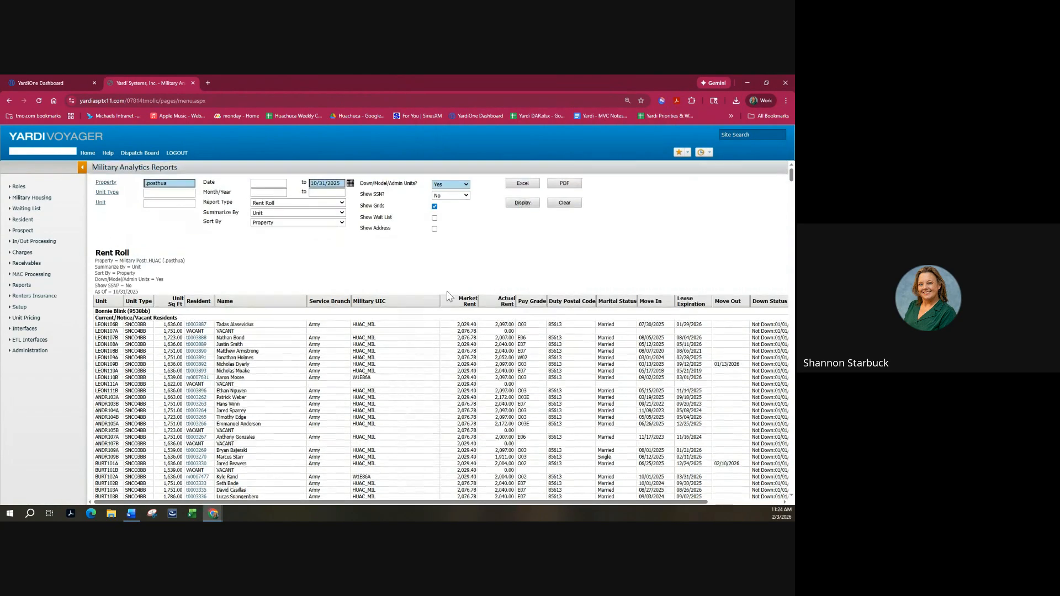
left_click(517, 185)
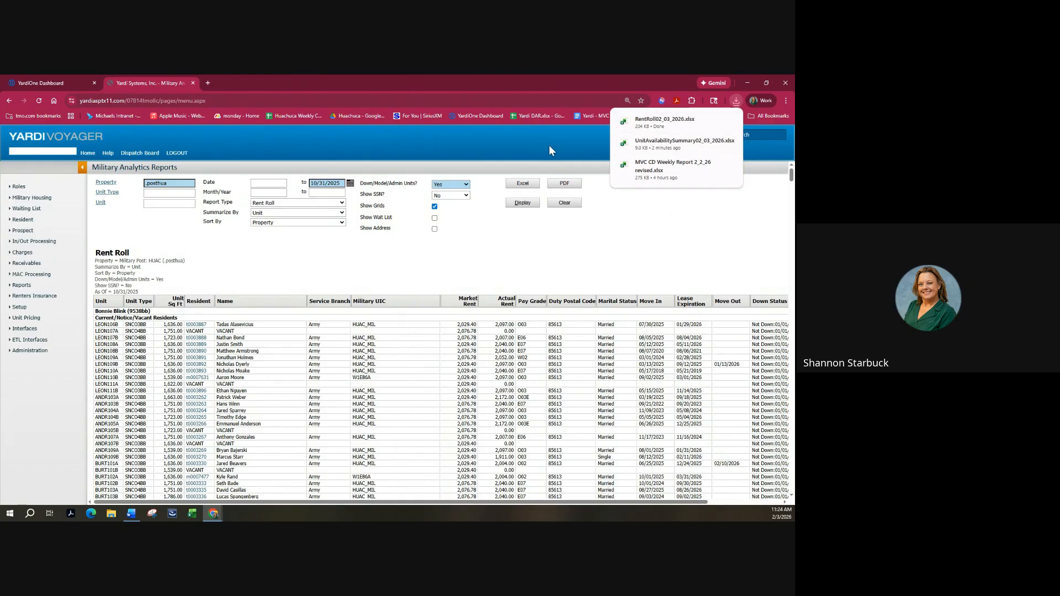
Display Rent Roll With Lease Charges summarized by Unit and sorted by Pay Grades.
left_click(342, 203)
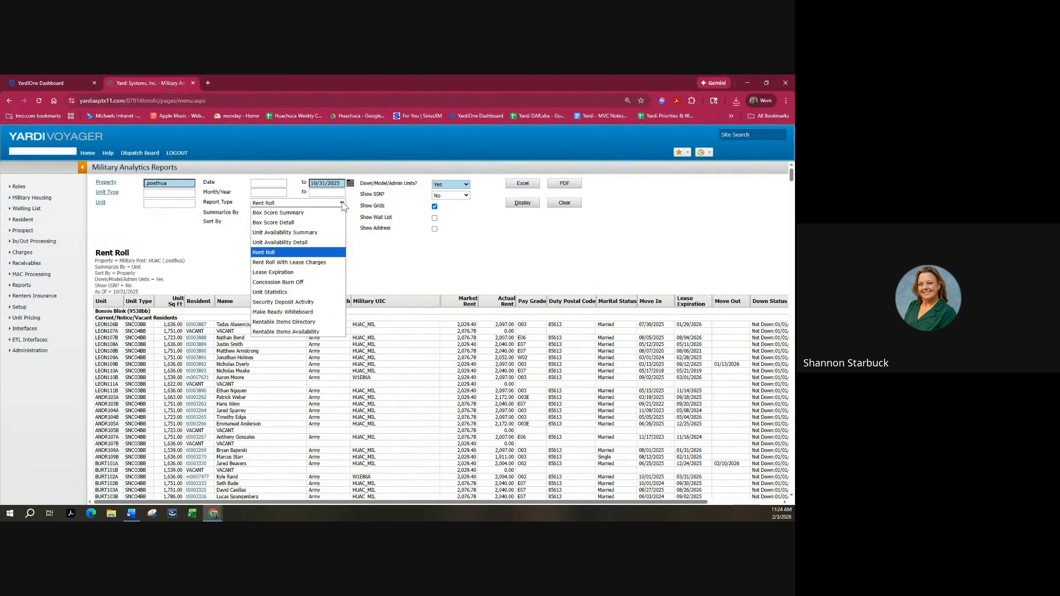
left_click(326, 263)
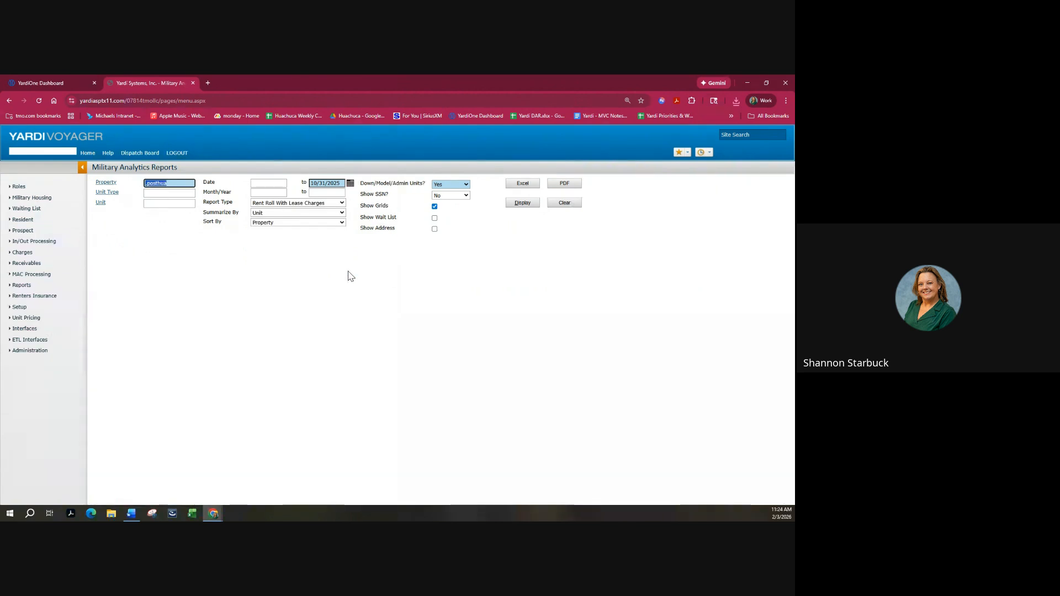
left_click(327, 213)
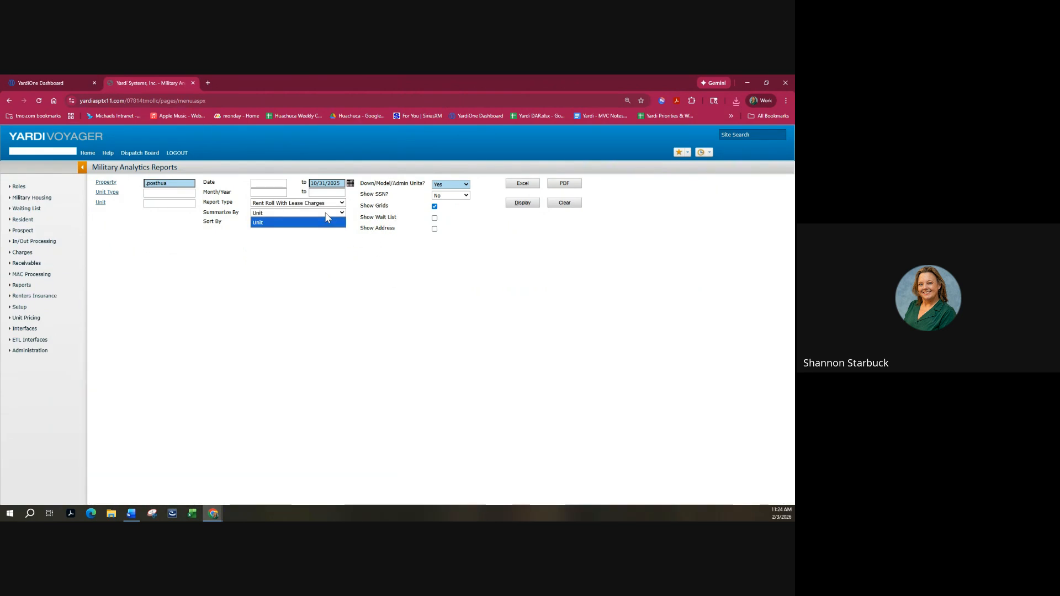
left_click(326, 223)
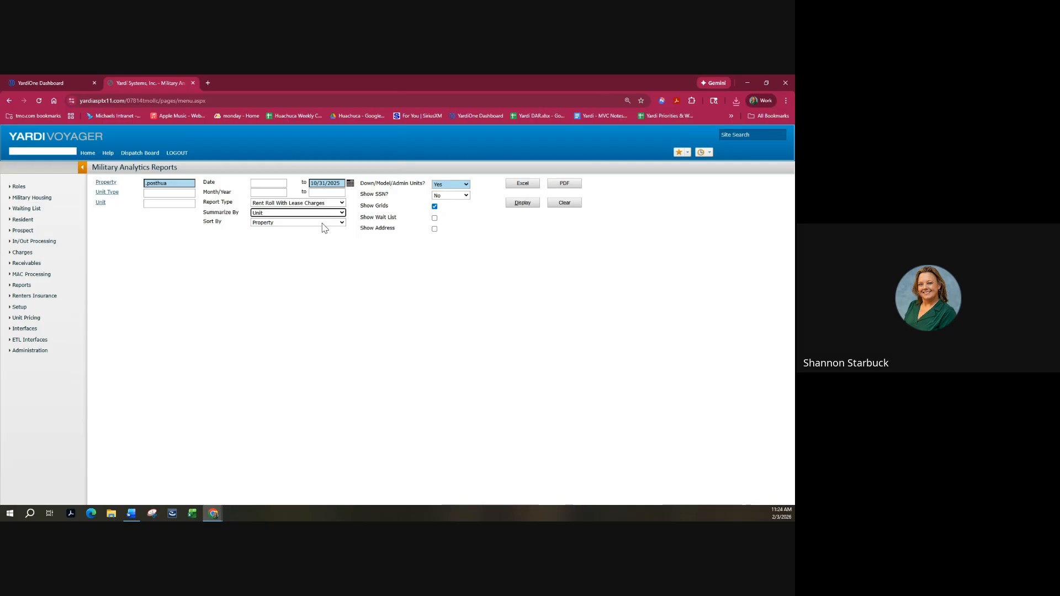
left_click(321, 223)
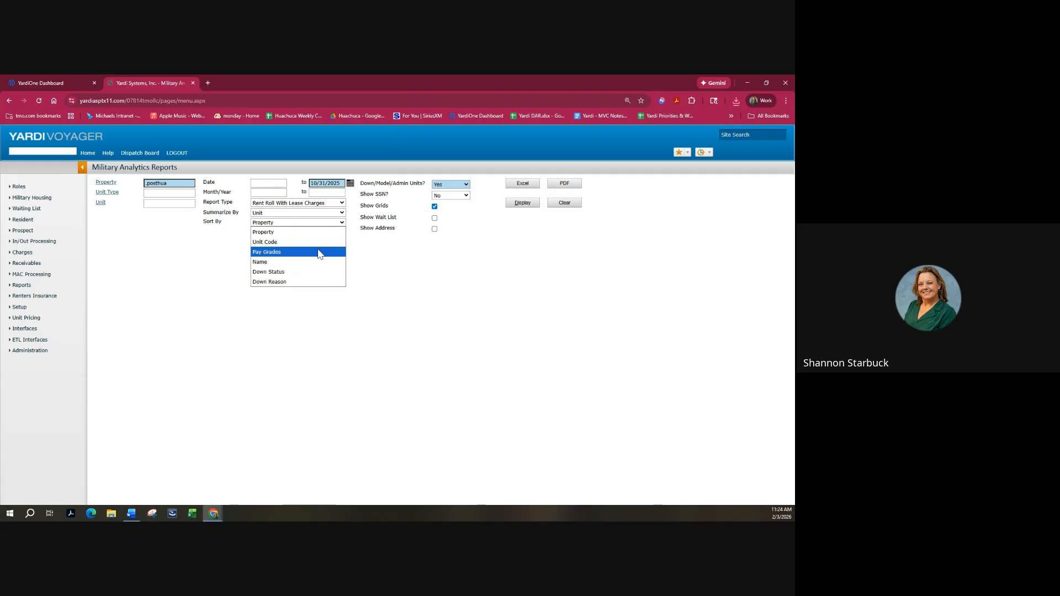
left_click(322, 252)
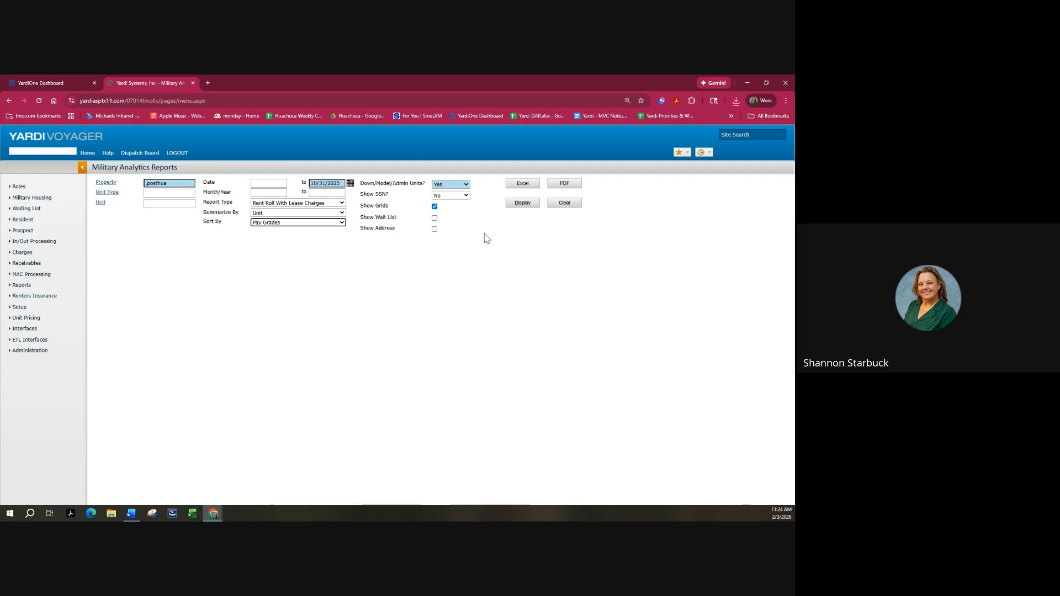
left_click(519, 203)
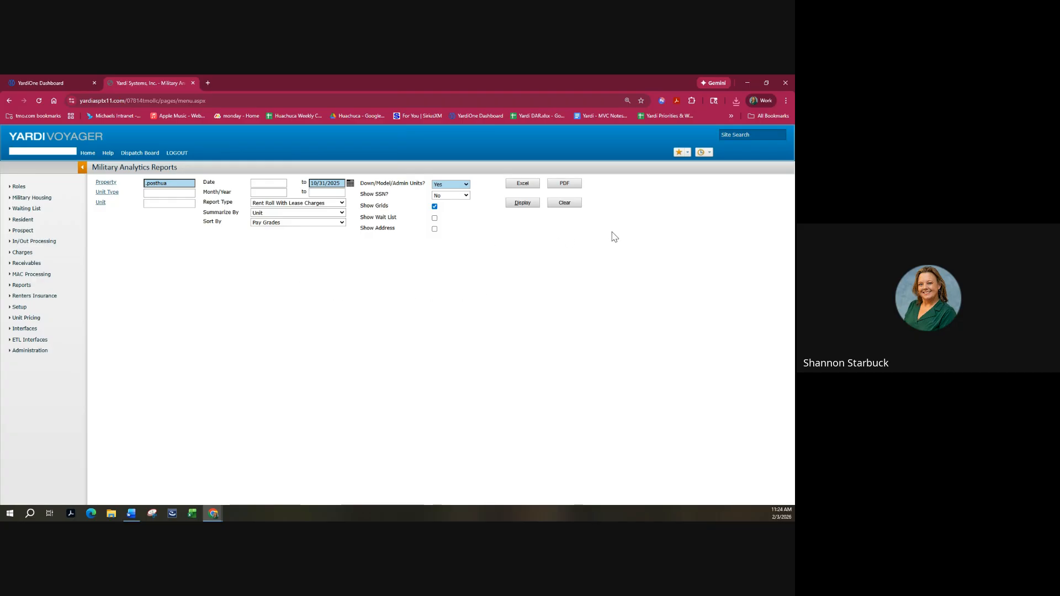
left_click(523, 205)
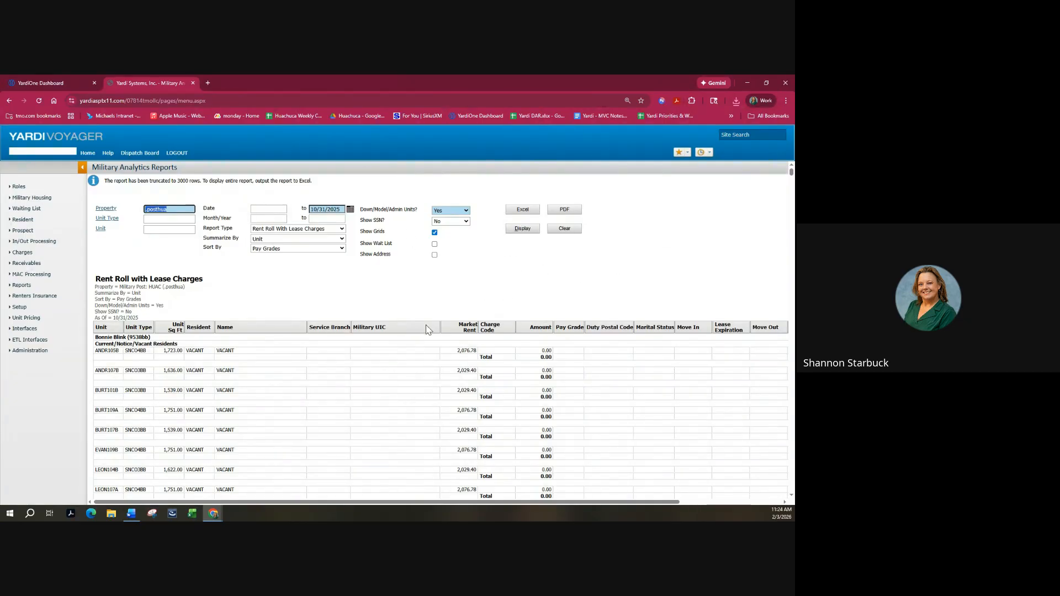
scroll(364, 304, "down", 3)
scroll(364, 305, "down", 10)
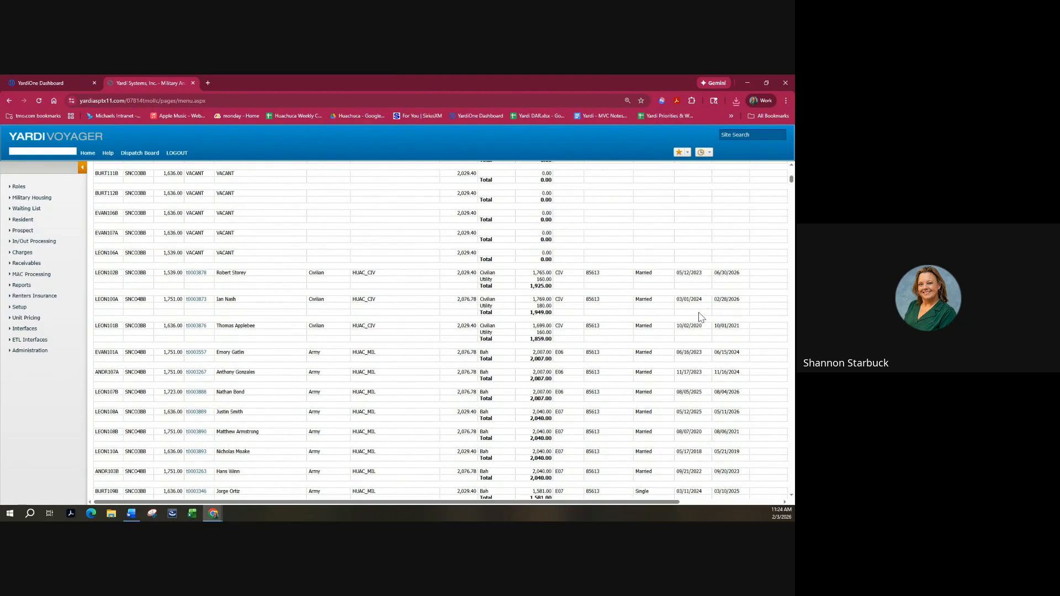
left_click_drag(452, 503, 526, 503)
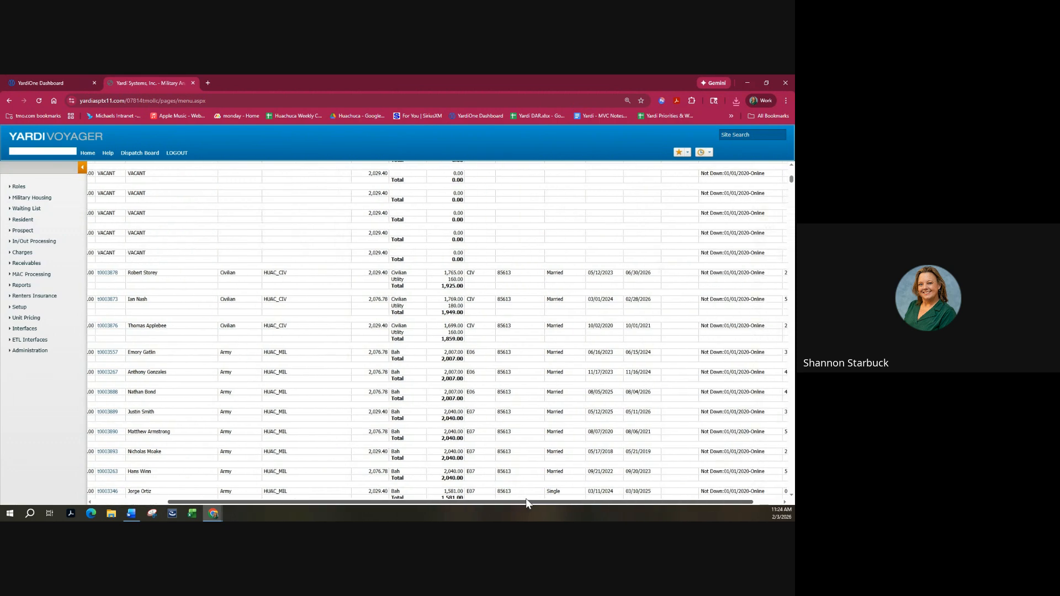
scroll(432, 326, "down", 7)
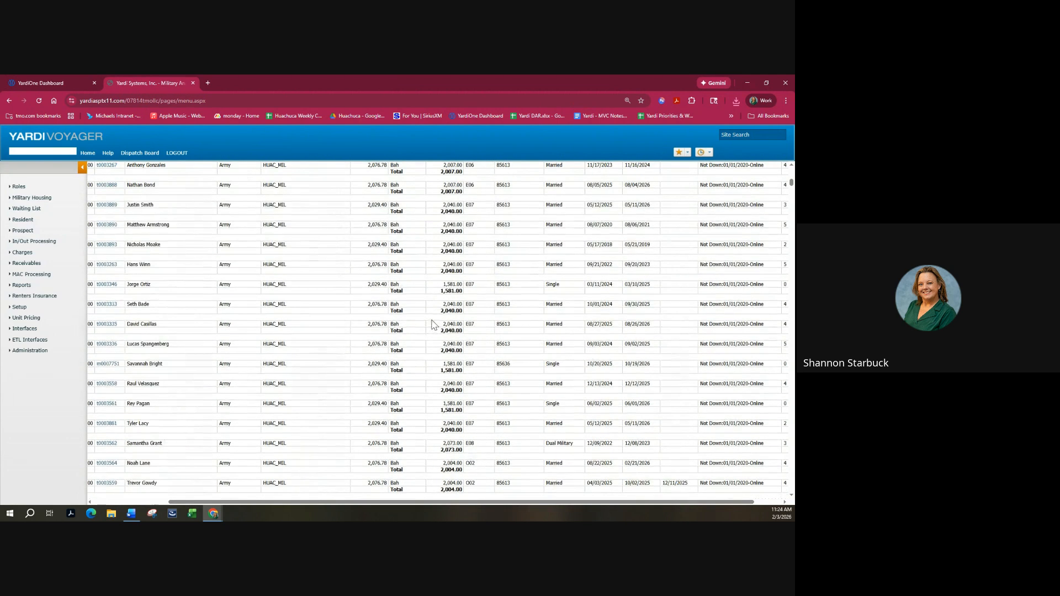
left_click(106, 384)
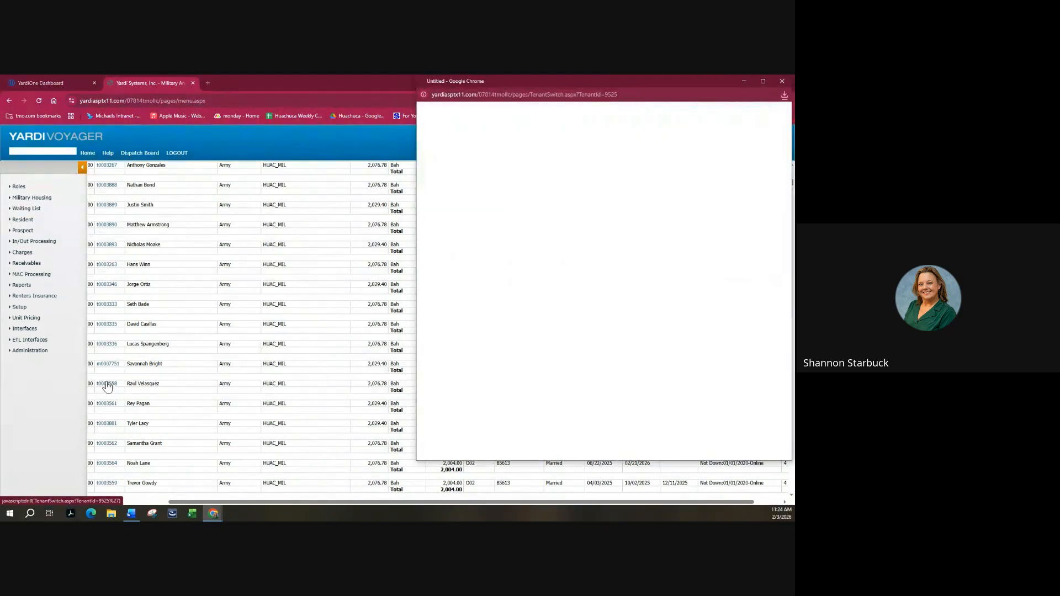
left_click(782, 81)
scroll(539, 298, "up", 10)
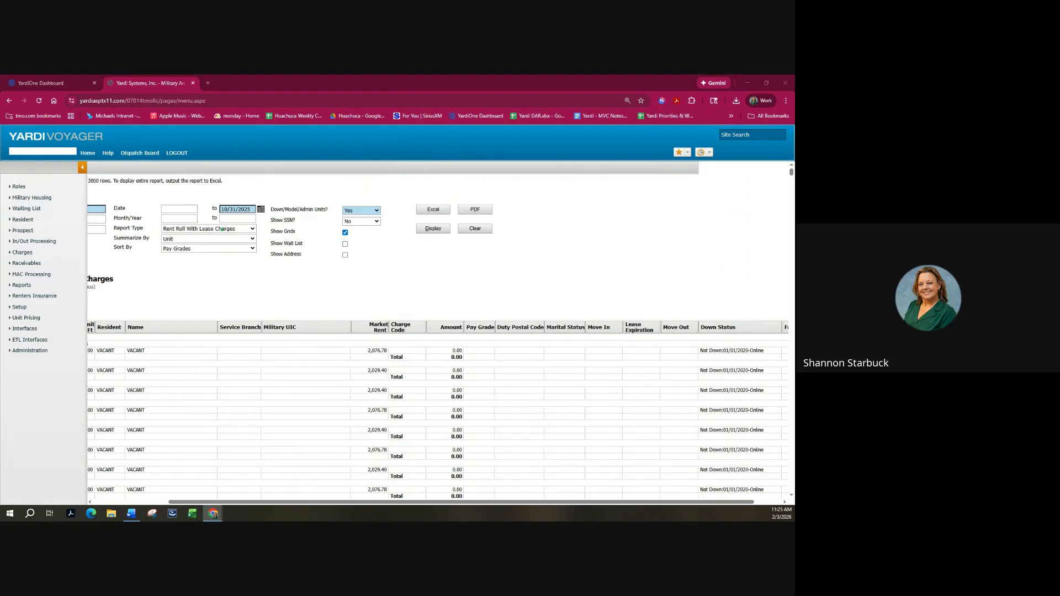
Switch to Unit Statistics, set the start date to 10/01/2025, and display the report.
left_click(226, 231)
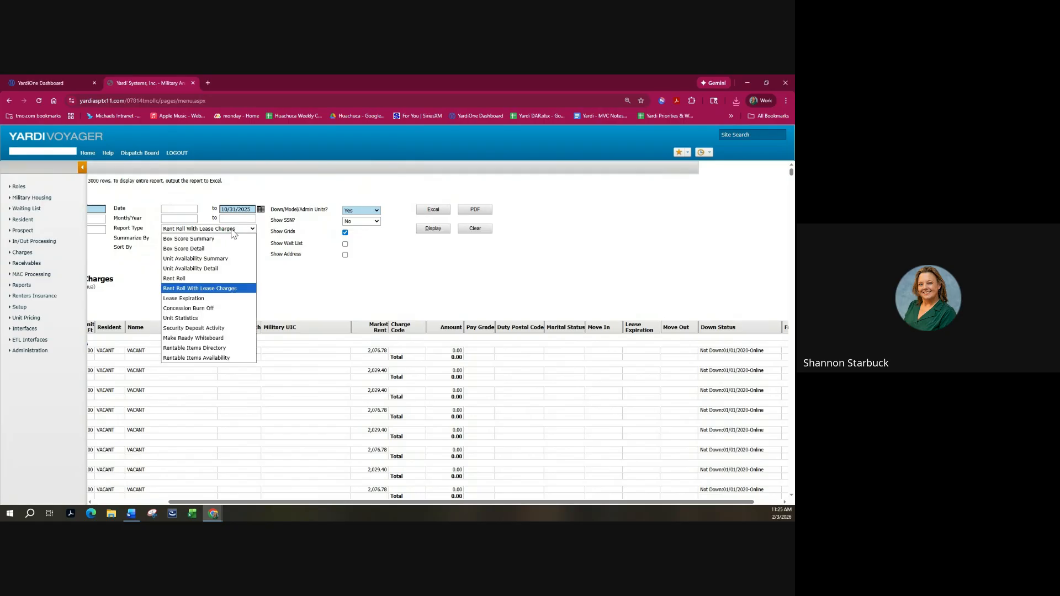
left_click(180, 318)
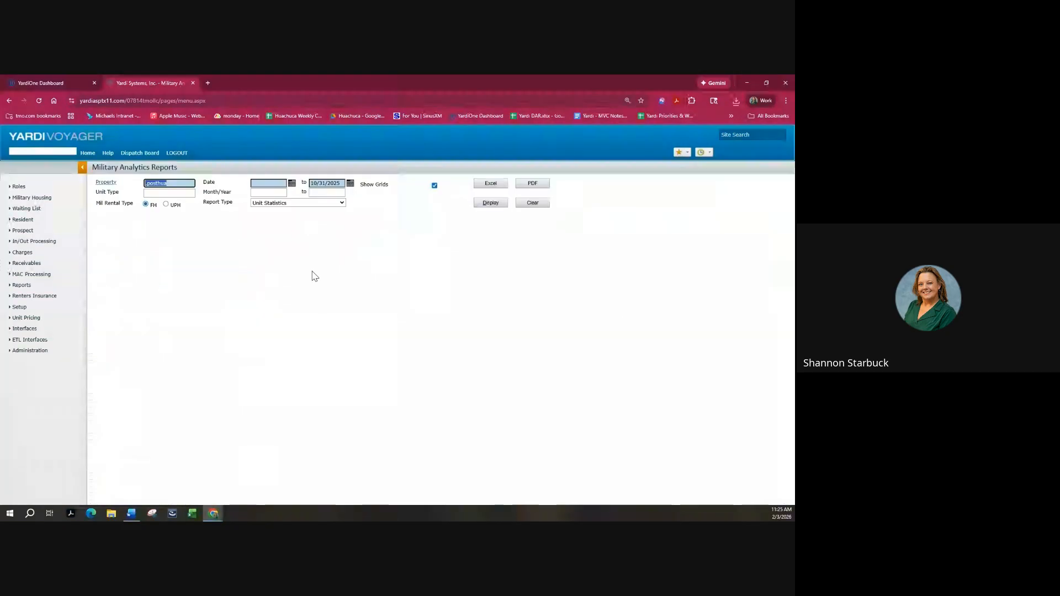
left_click(489, 204)
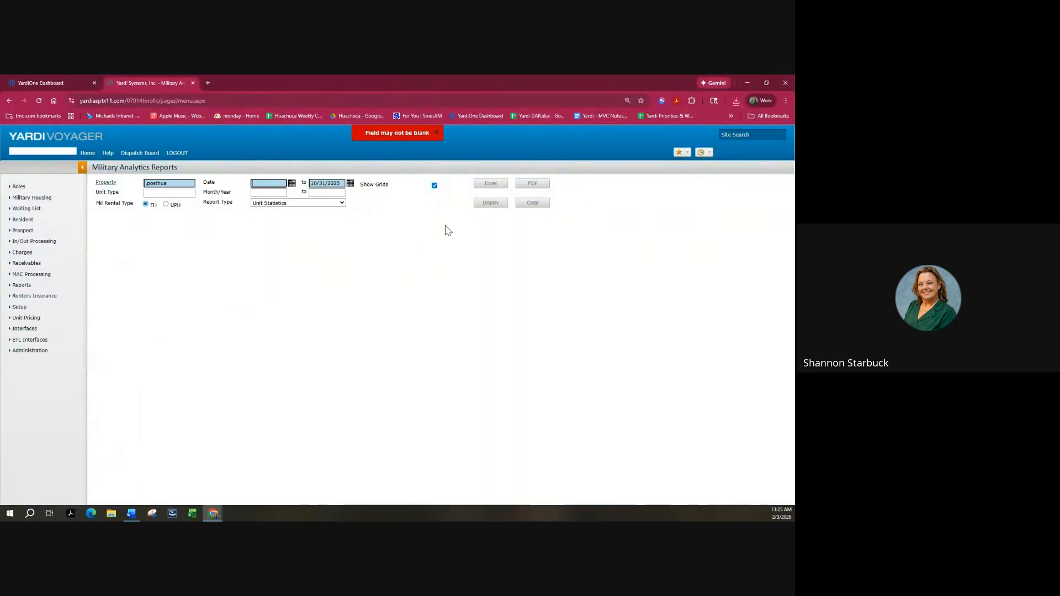
left_click(292, 185)
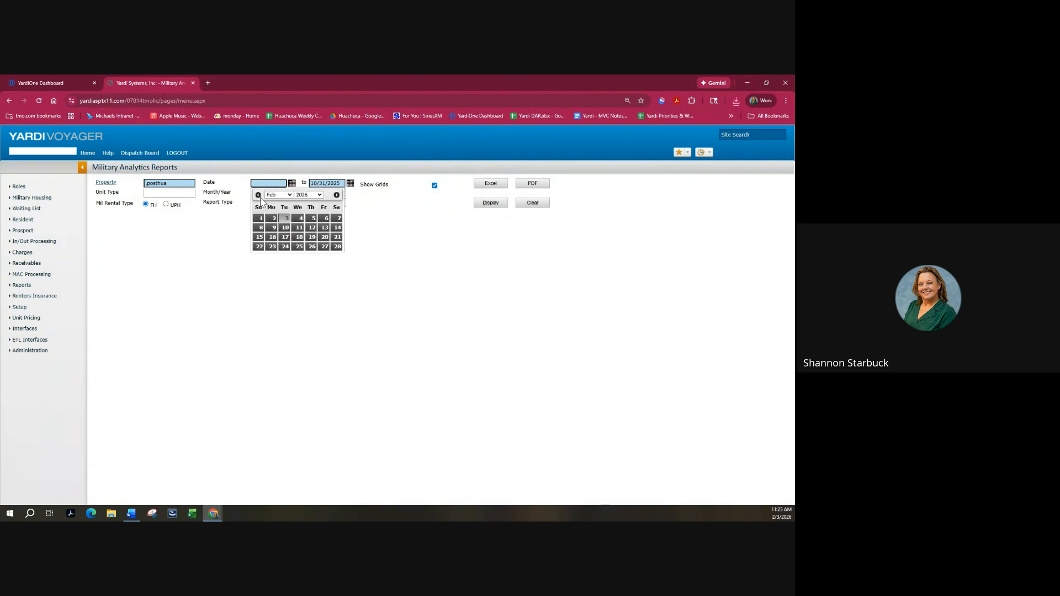
left_click(278, 195)
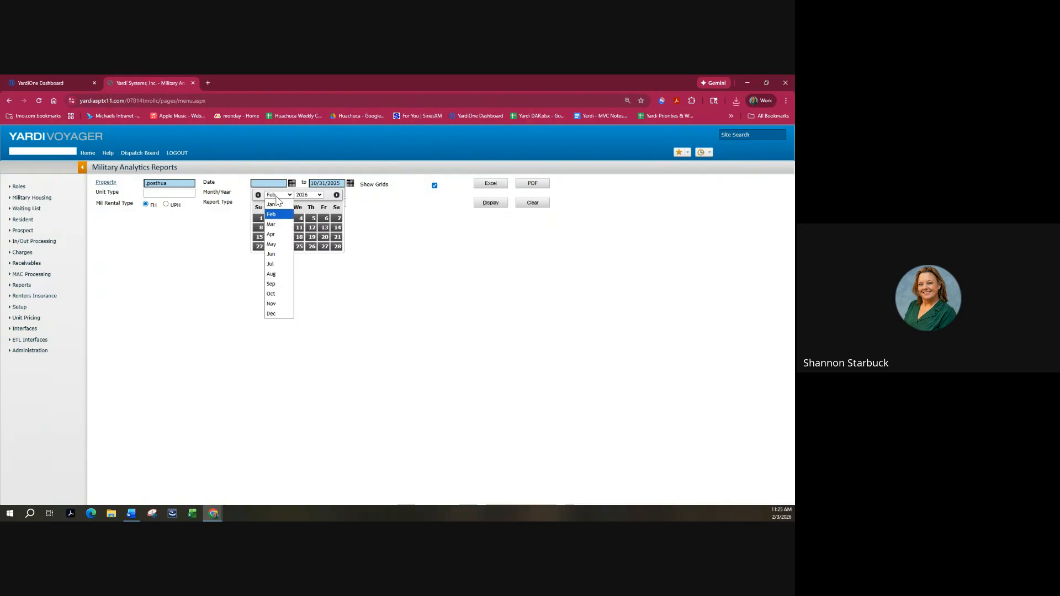
left_click(271, 293)
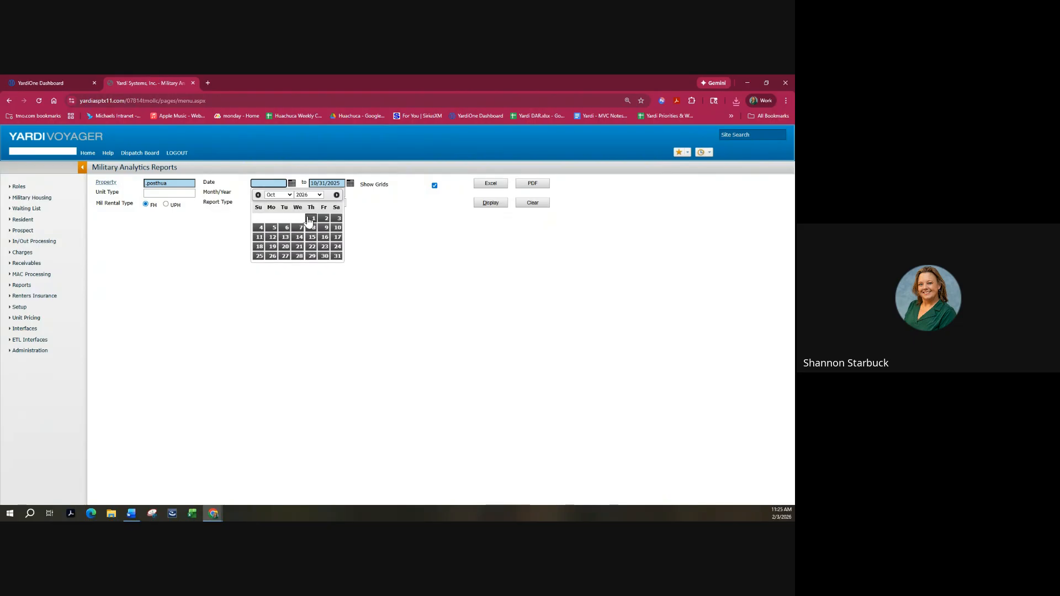
left_click(311, 219)
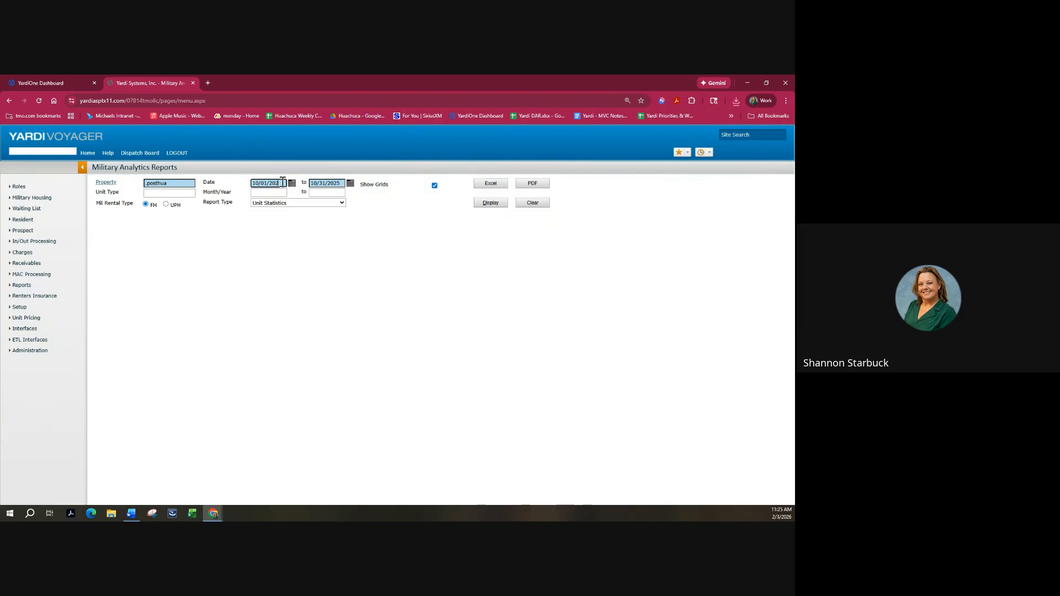
left_click(482, 204)
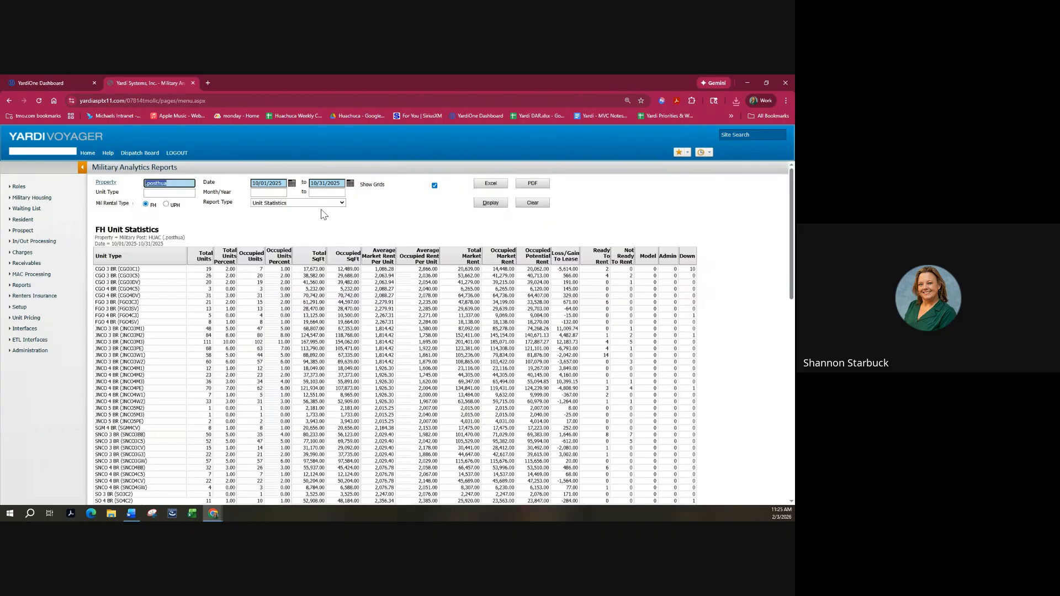
Inspect the detail behind the 24 move-outs in the Unit Statistics report.
scroll(601, 288, "down", 3)
scroll(581, 347, "down", 2)
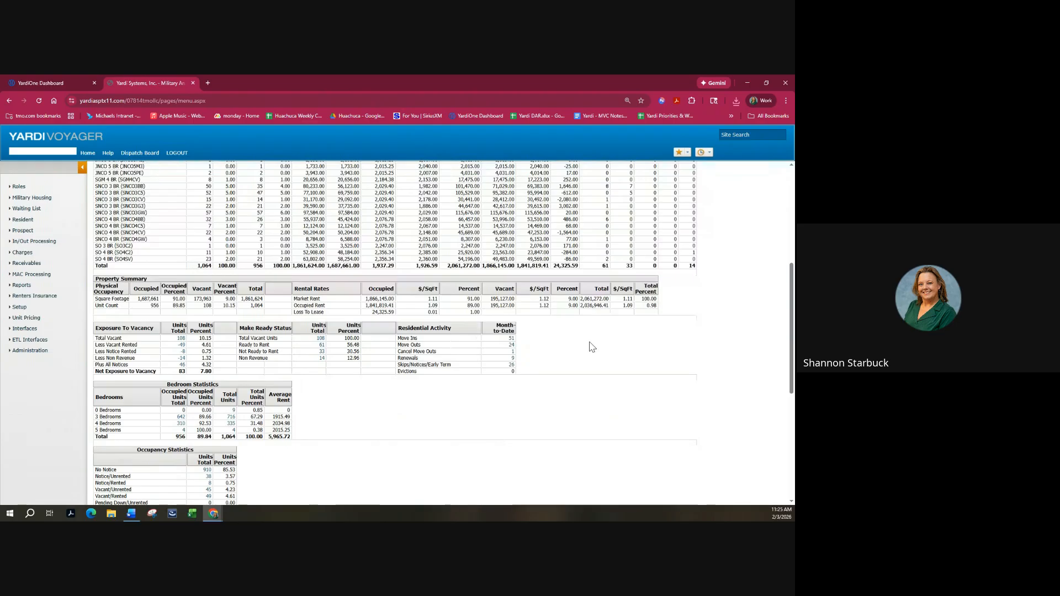
scroll(593, 346, "down", 2)
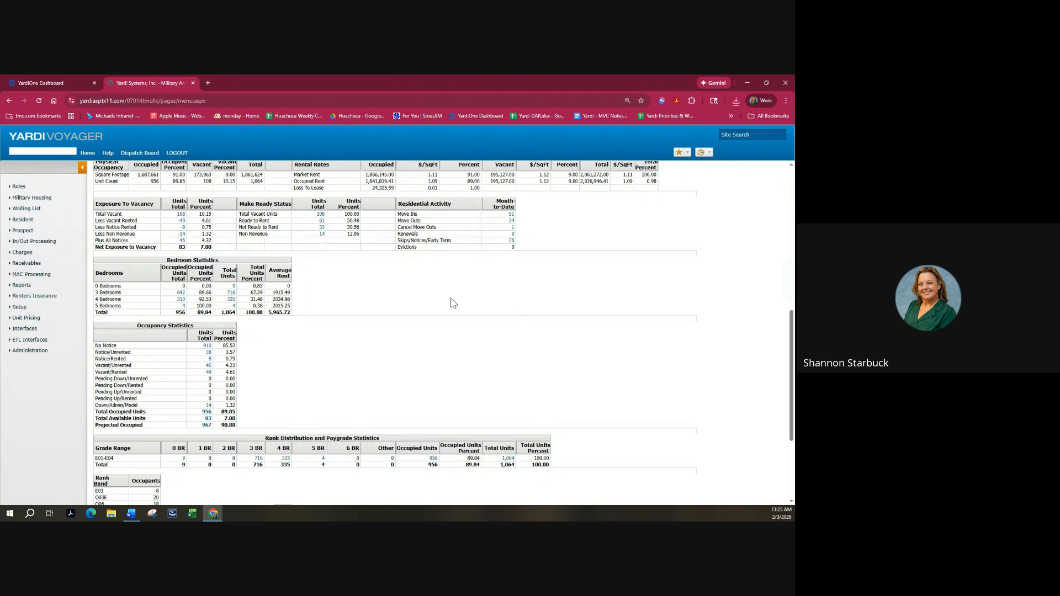
left_click(512, 226)
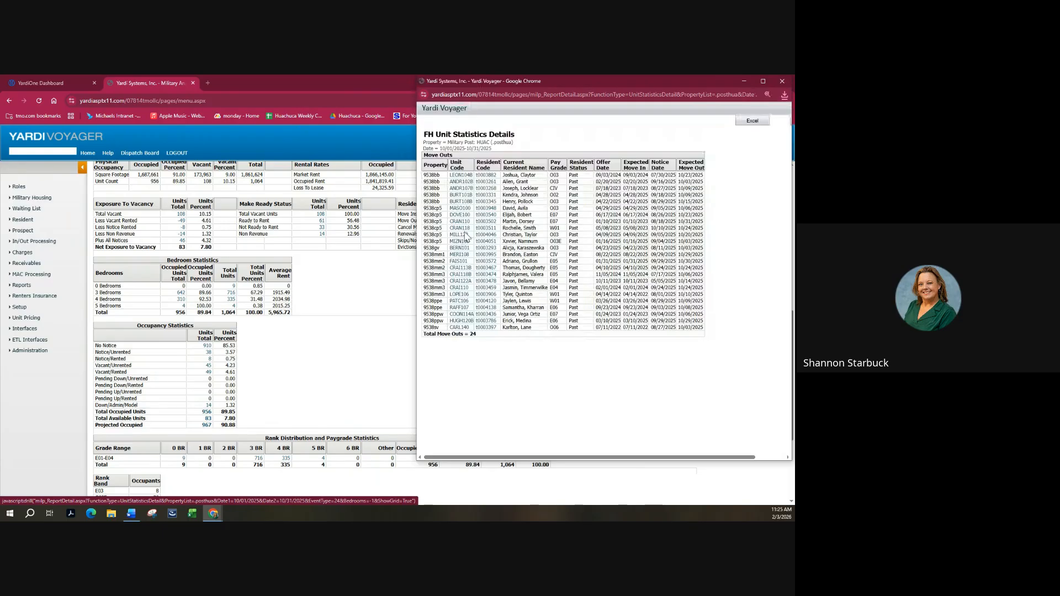
left_click(783, 81)
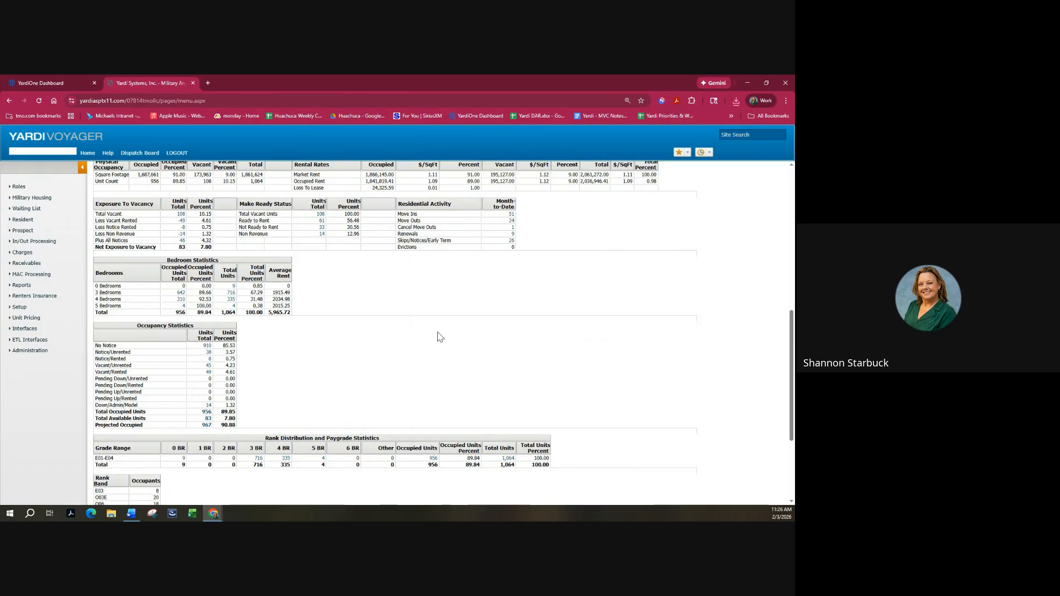
Inspect the detail behind the 967 projected occupied units.
scroll(426, 340, "down", 2)
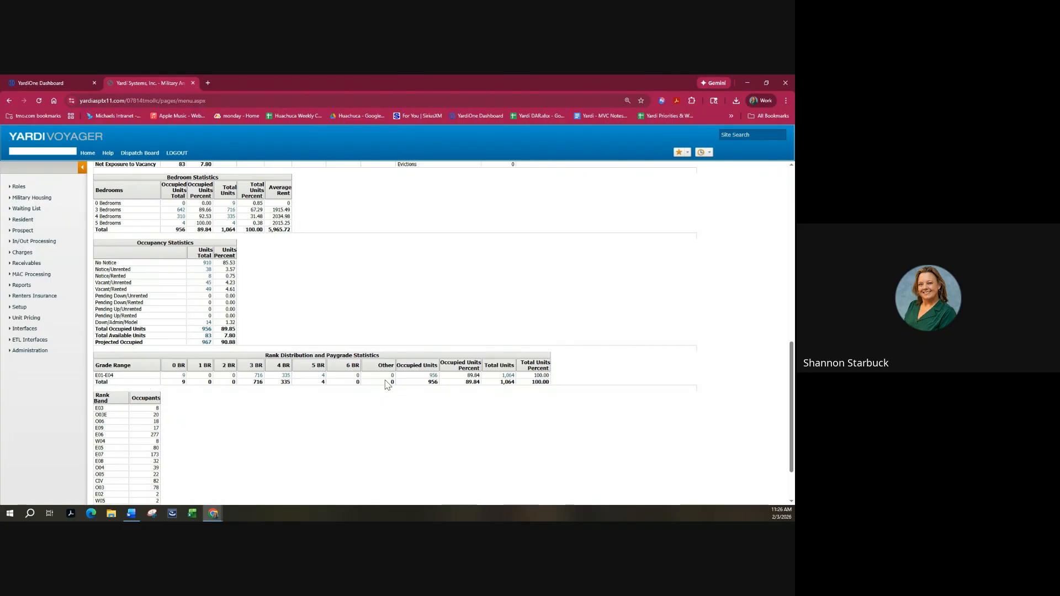
scroll(504, 428, "down", 2)
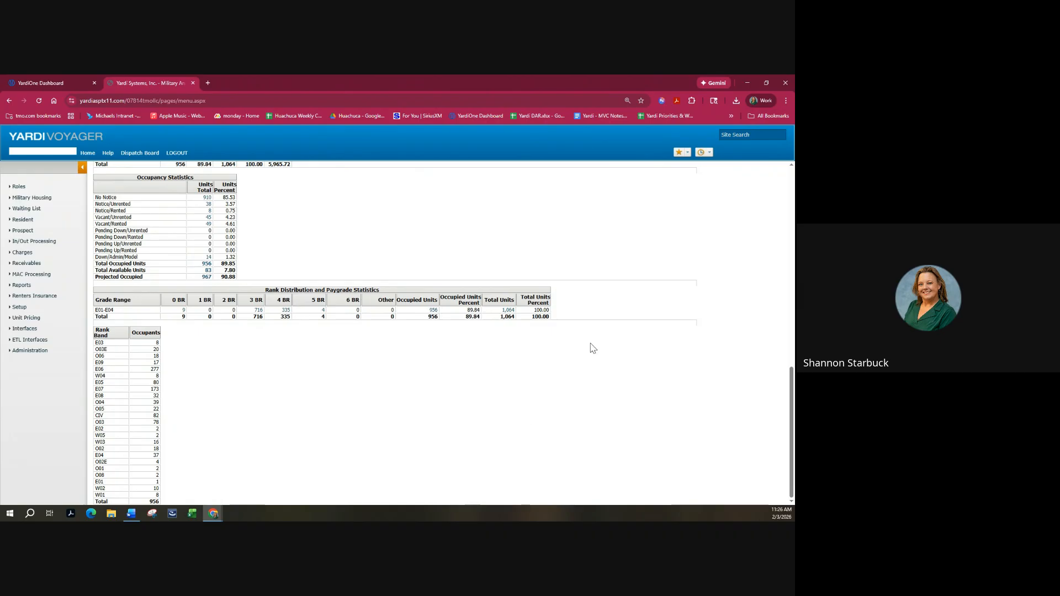
scroll(619, 353, "up", 3)
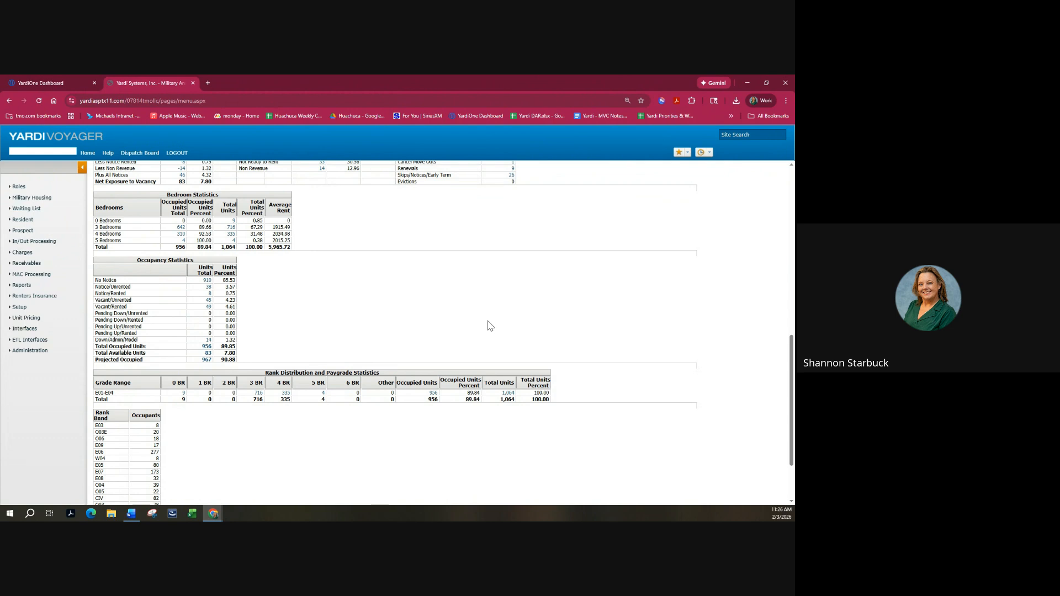
left_click(207, 361)
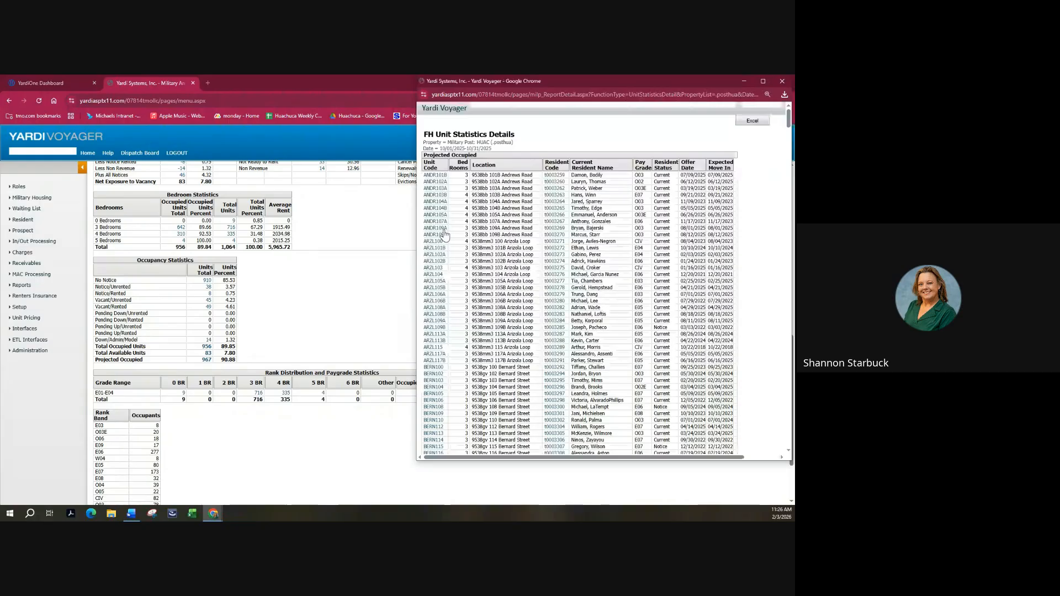
left_click(782, 82)
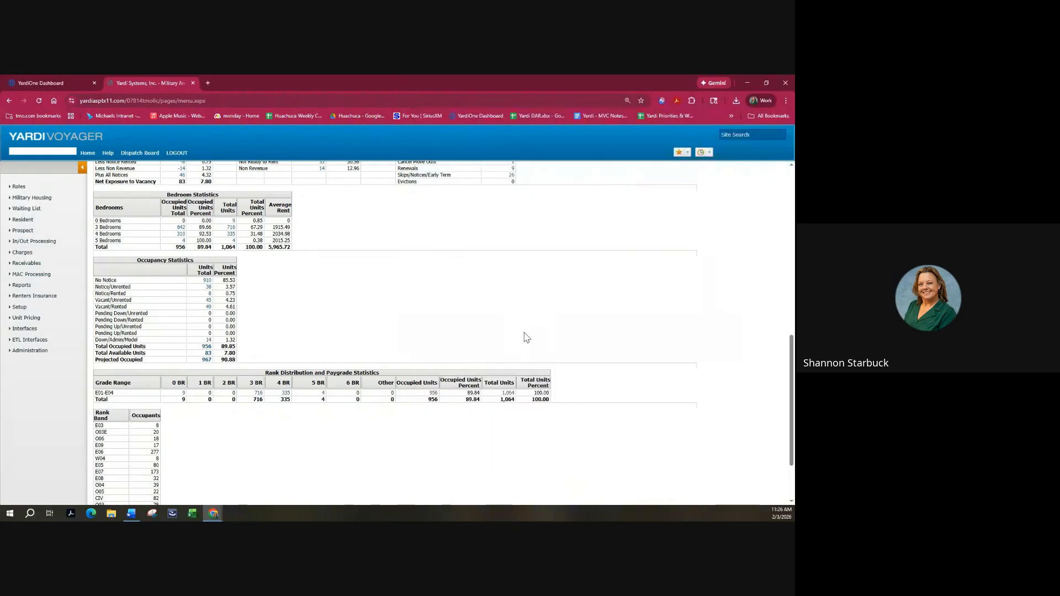
Clear the property and date filters, leaving Unit Statistics as the report type.
scroll(527, 337, "up", 15)
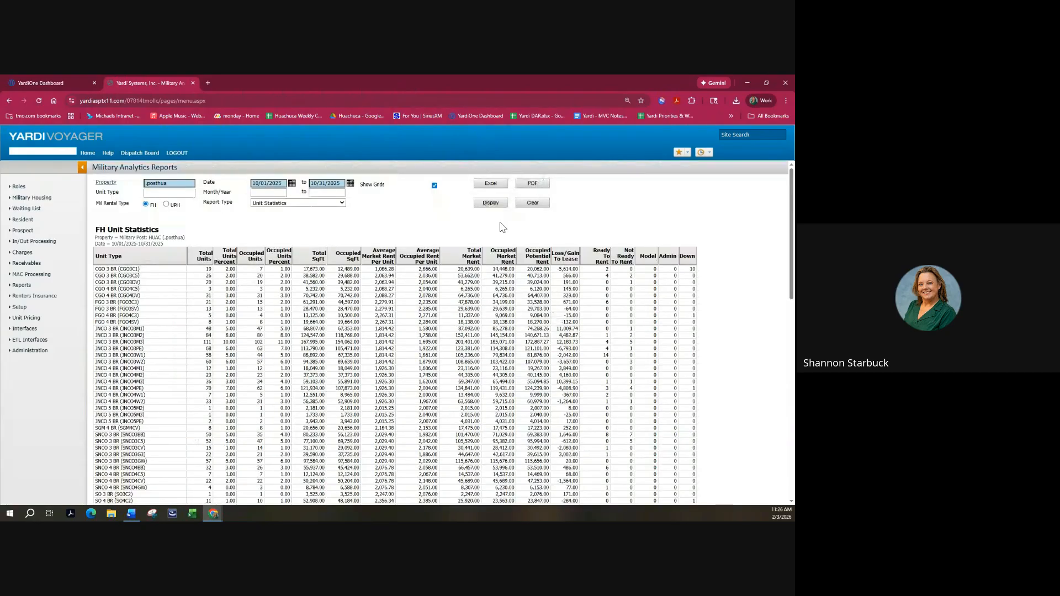
left_click(533, 204)
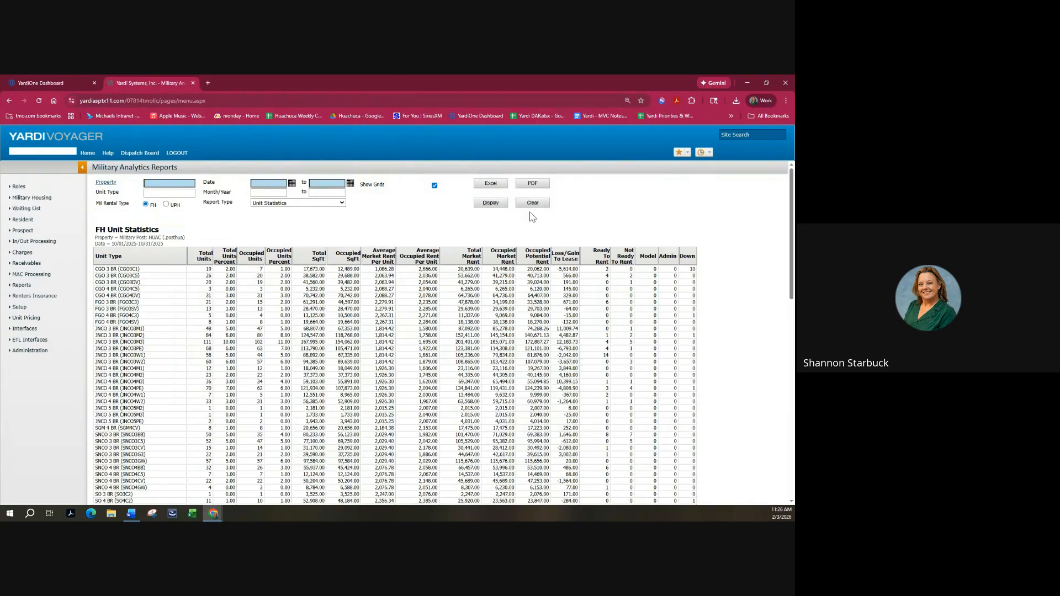
left_click(333, 205)
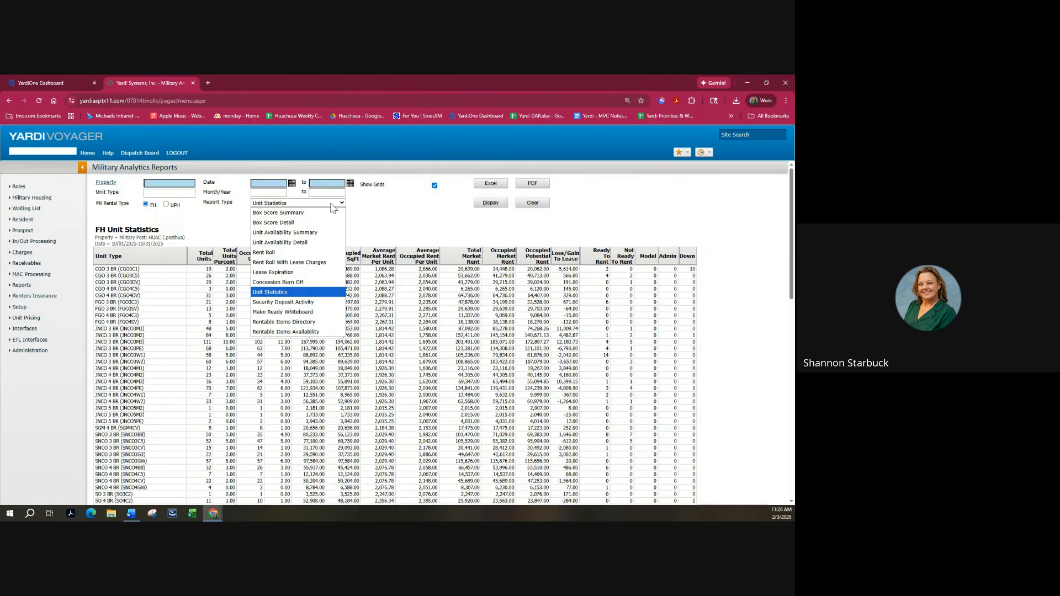
left_click(416, 222)
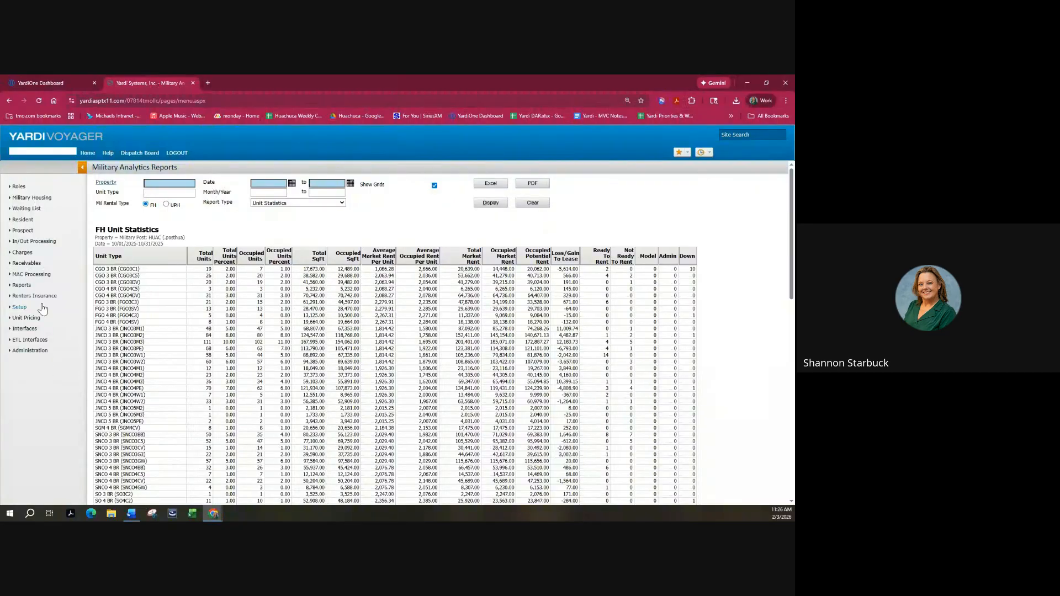
Open the Wait List Detail report form under Reports > Wait List Reports.
mouse_move(26, 289)
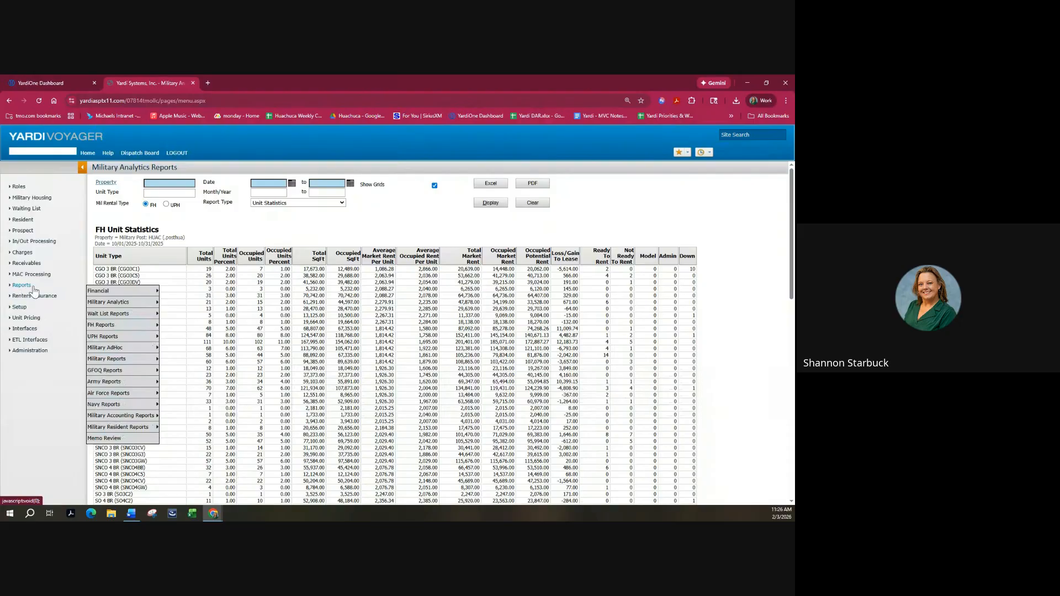
mouse_move(120, 318)
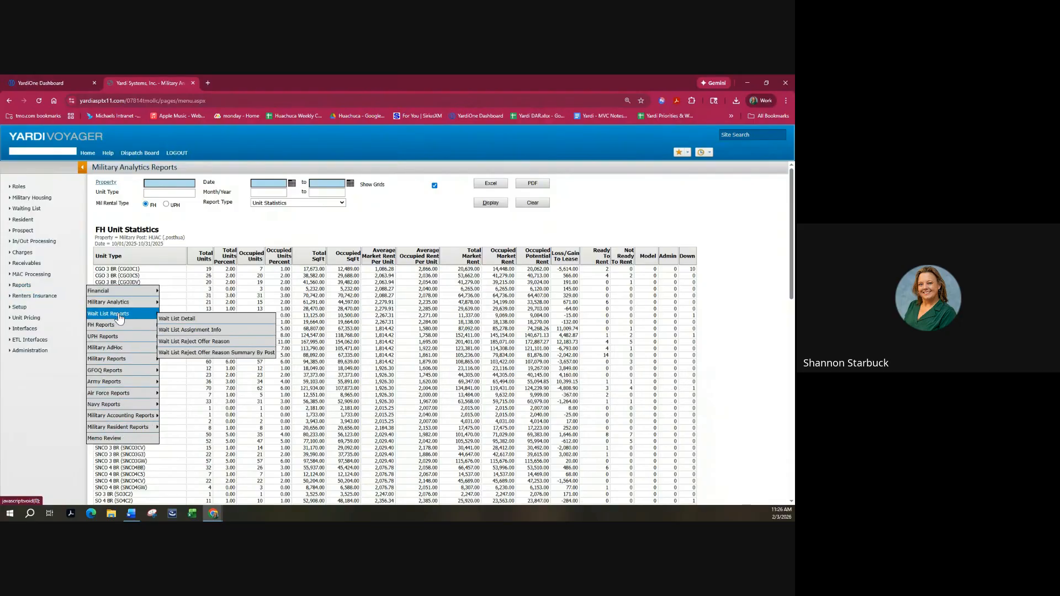
left_click(182, 324)
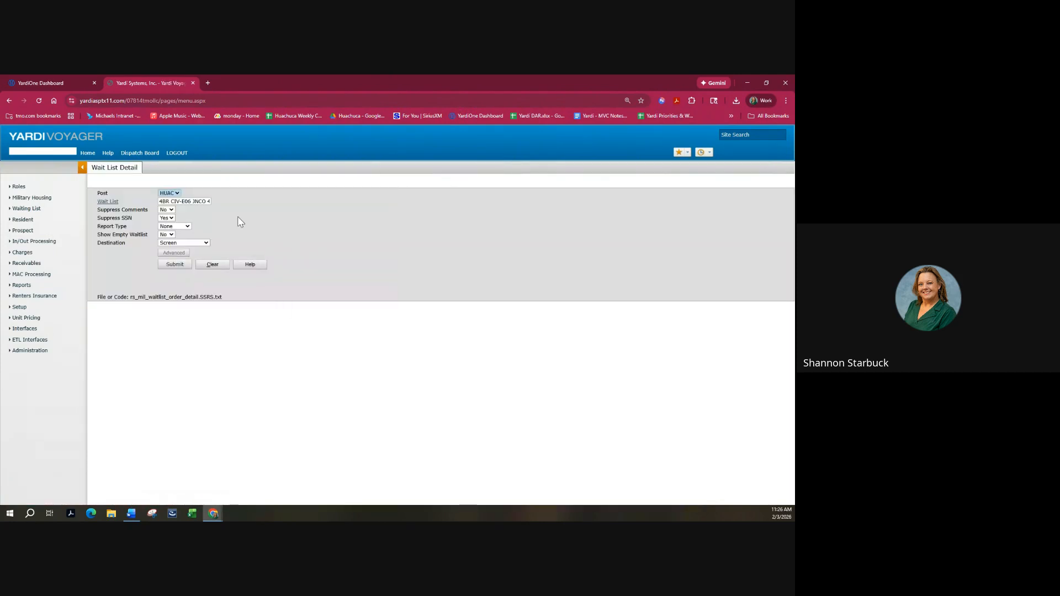
Select all wait lists, keep Report Type None, and submit the report.
left_click(110, 202)
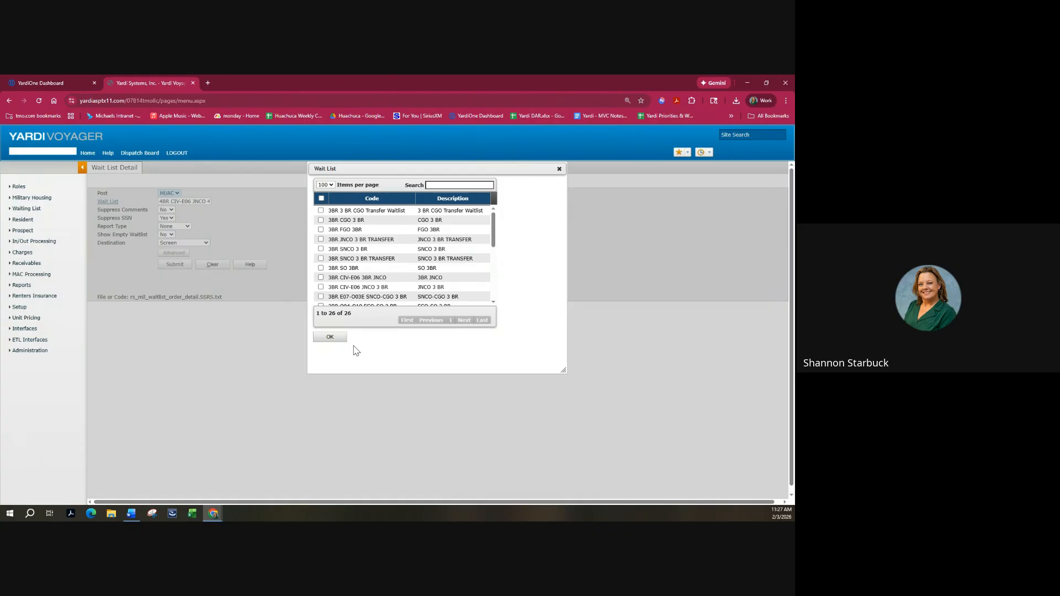
left_click(321, 199)
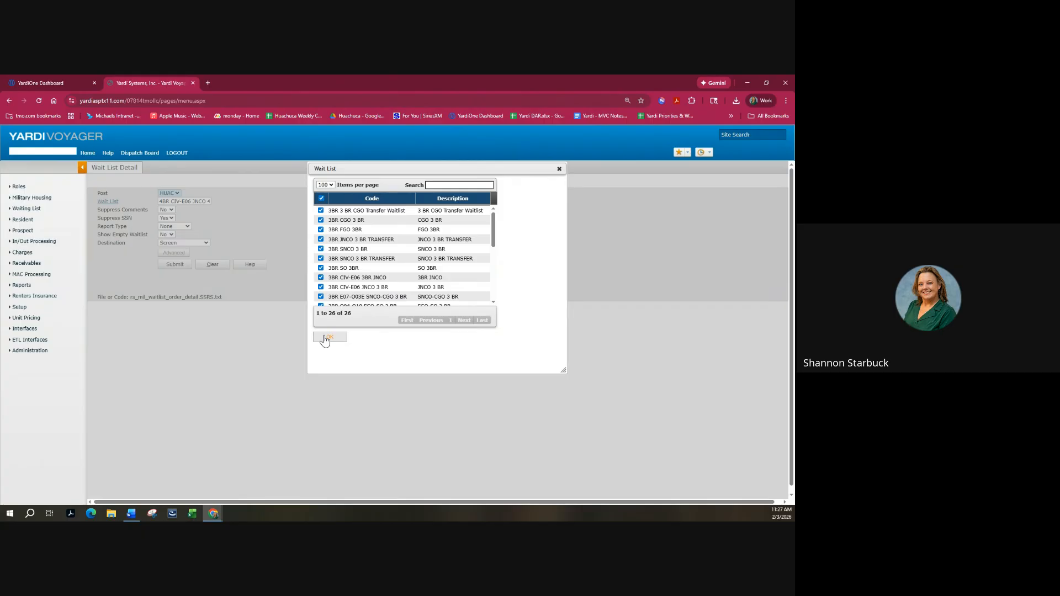
left_click(328, 337)
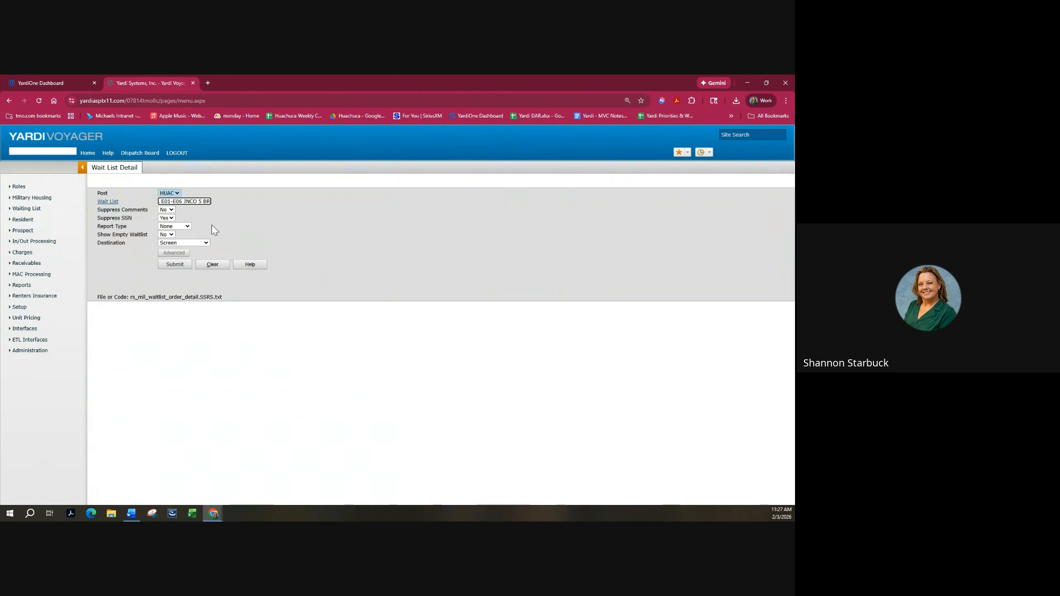
left_click(187, 226)
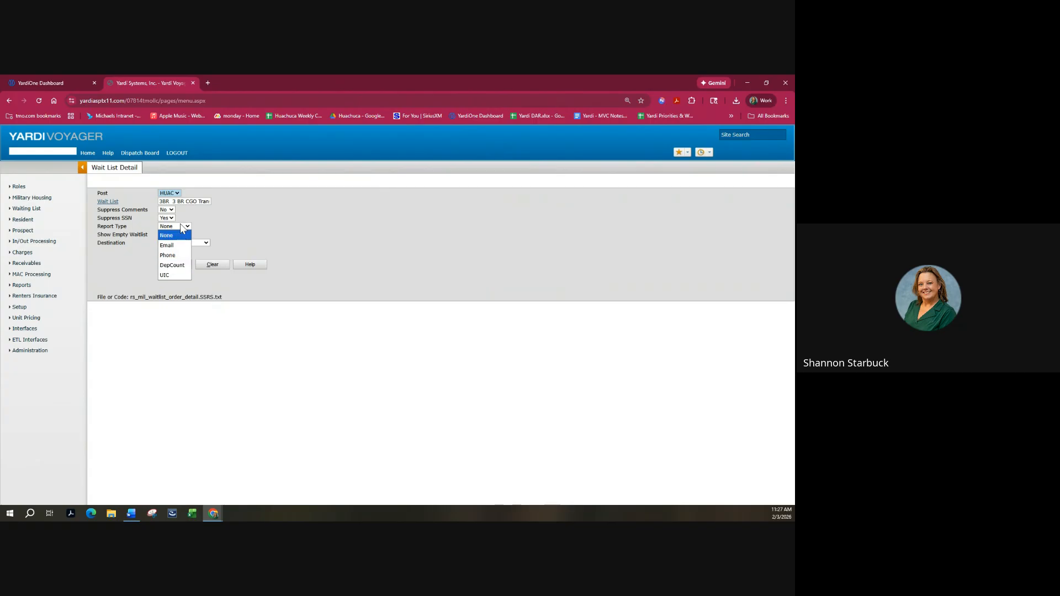
left_click(180, 223)
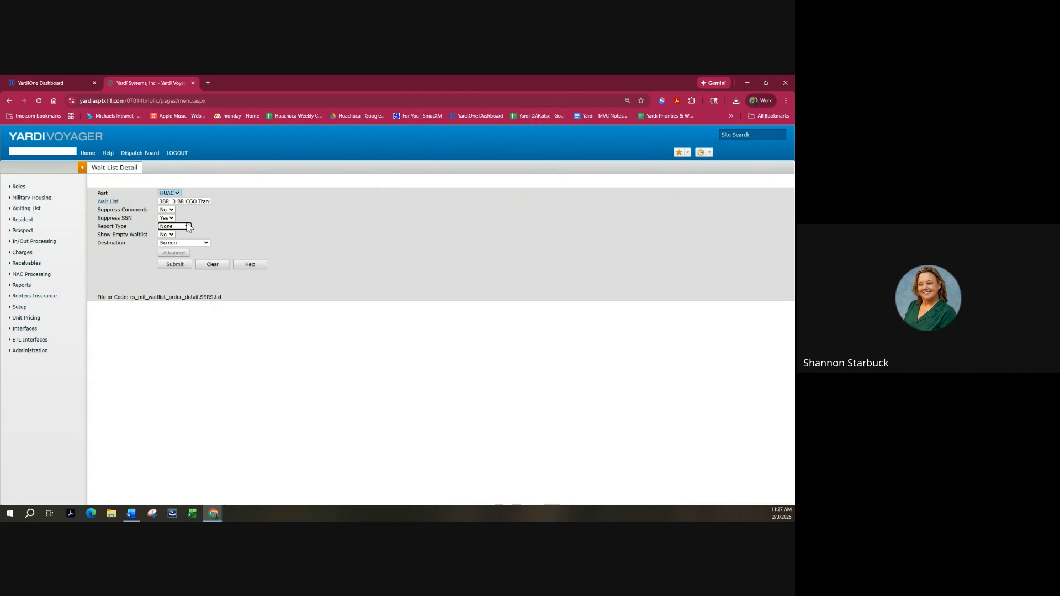
left_click(174, 265)
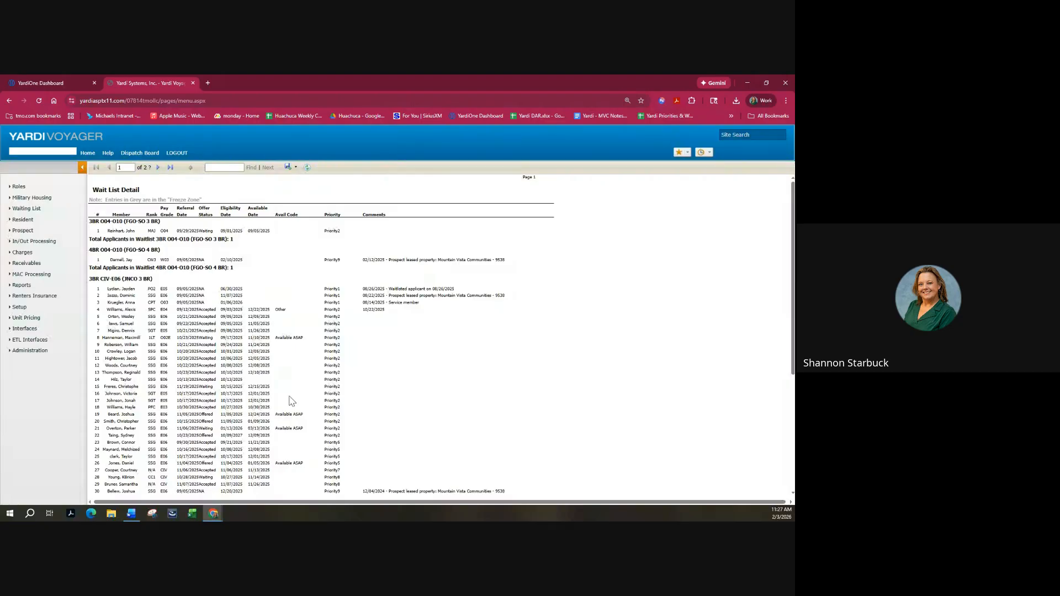
Move to page 2 of the Wait List Detail report.
scroll(387, 323, "down", 4)
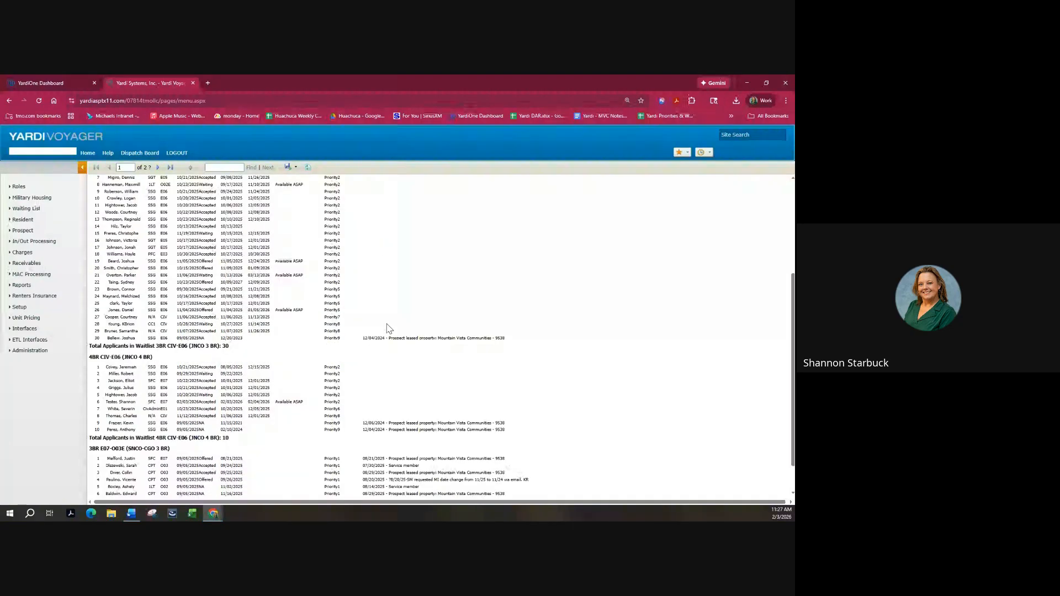
scroll(389, 333, "up", 4)
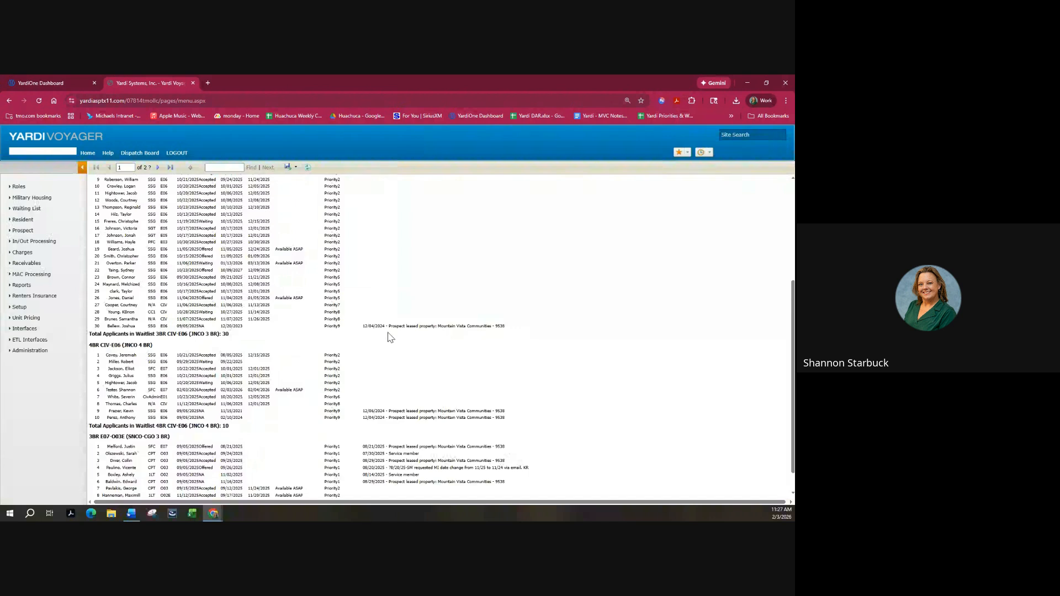
left_click(159, 168)
Look over the export format options and dismiss them without exporting.
scroll(407, 284, "down", 3)
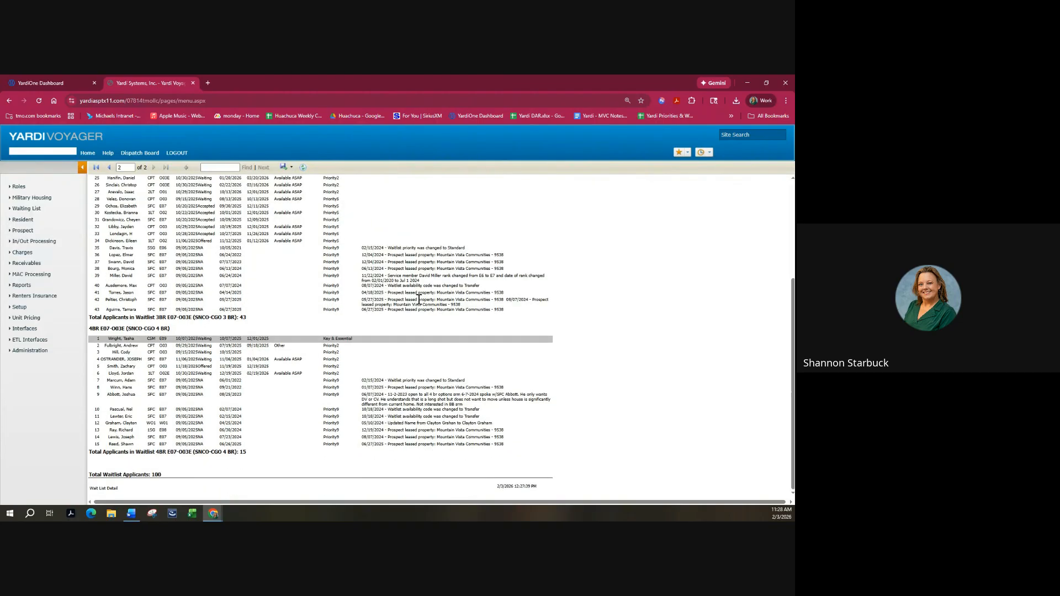
scroll(418, 298, "up", 3)
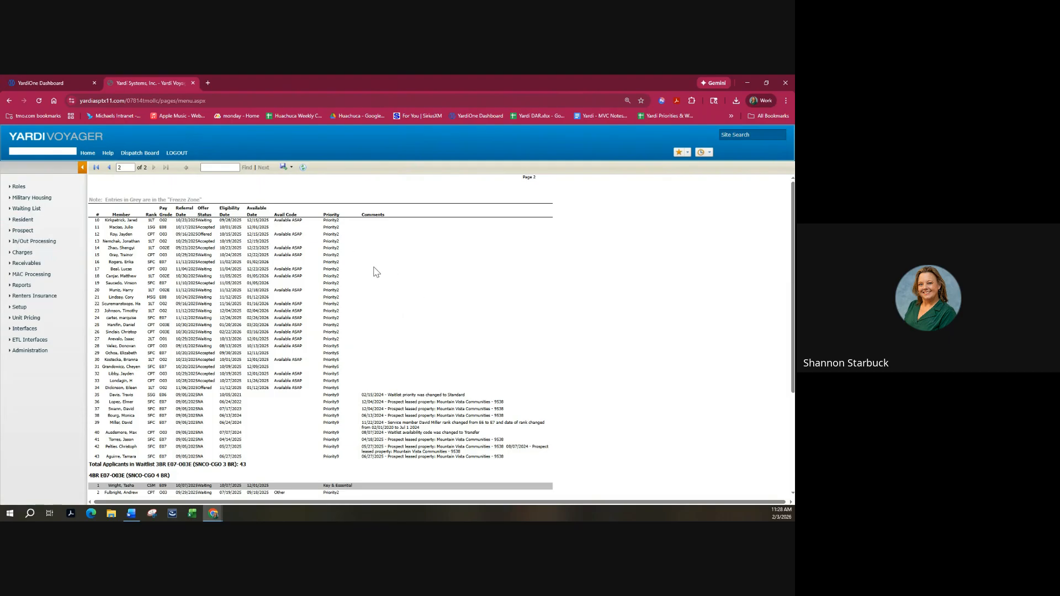
left_click(284, 172)
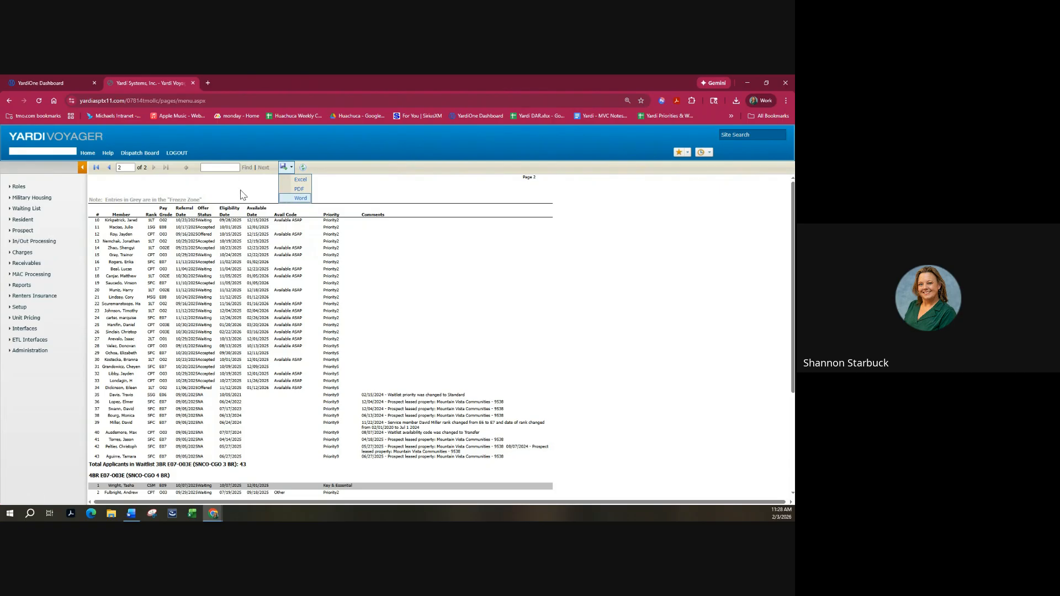
left_click(569, 251)
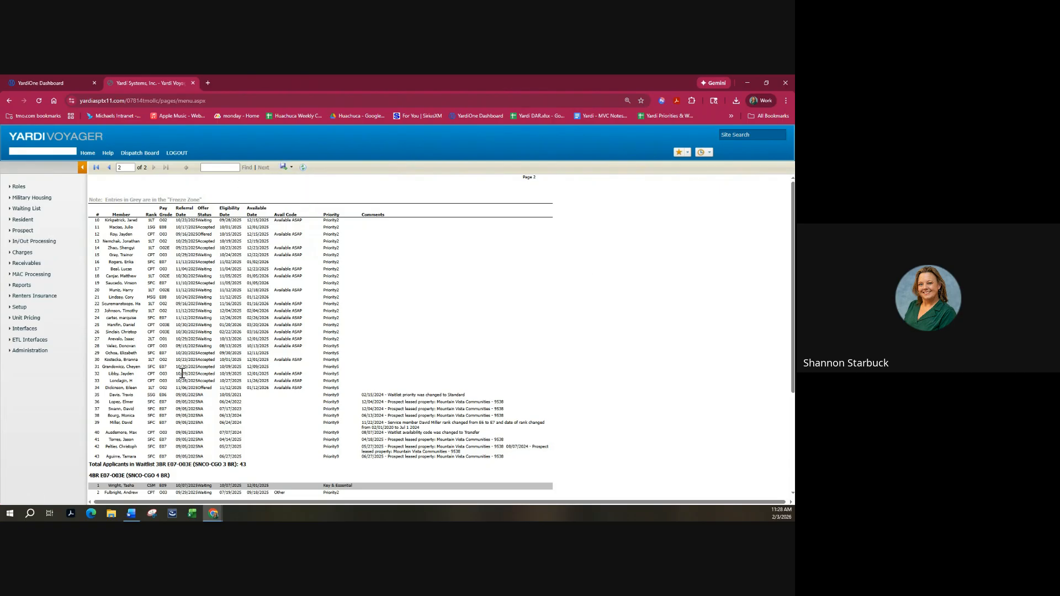
Run Wait List Reject Offer Reason and scroll right to the Reject Reason column.
left_click(22, 285)
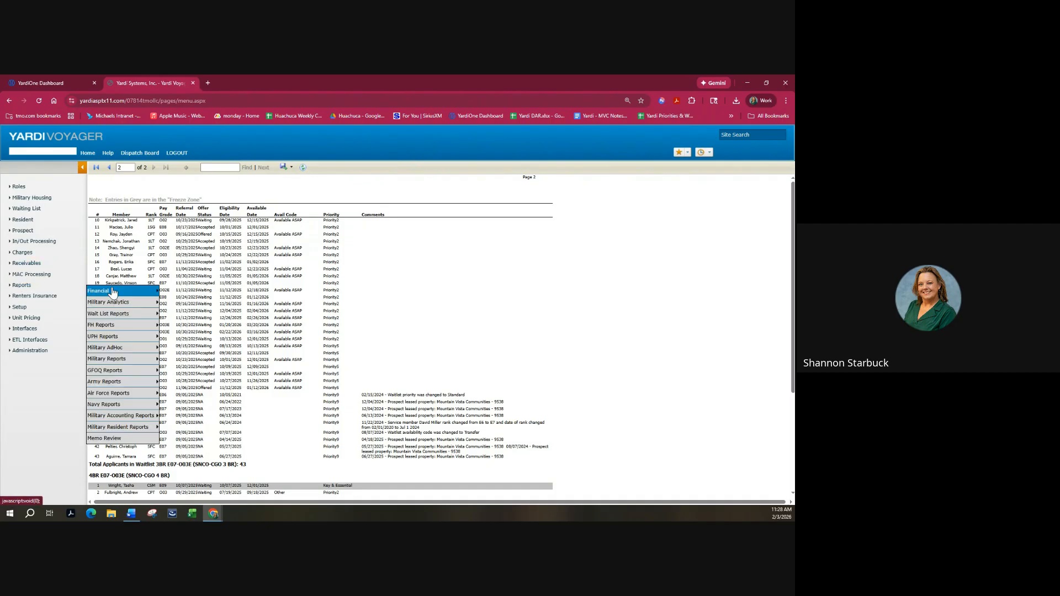
mouse_move(121, 303)
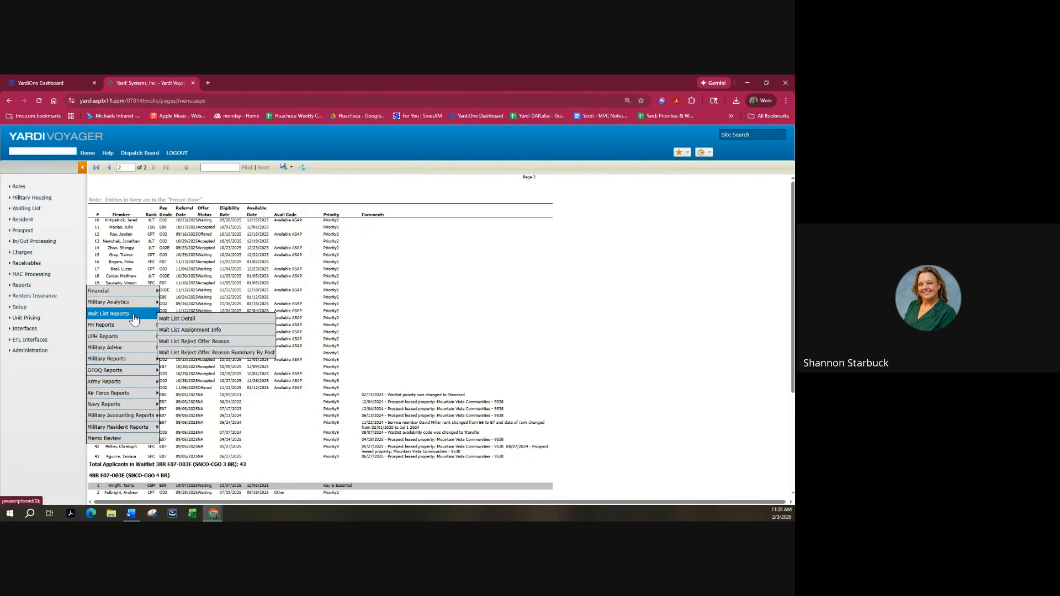
left_click(178, 342)
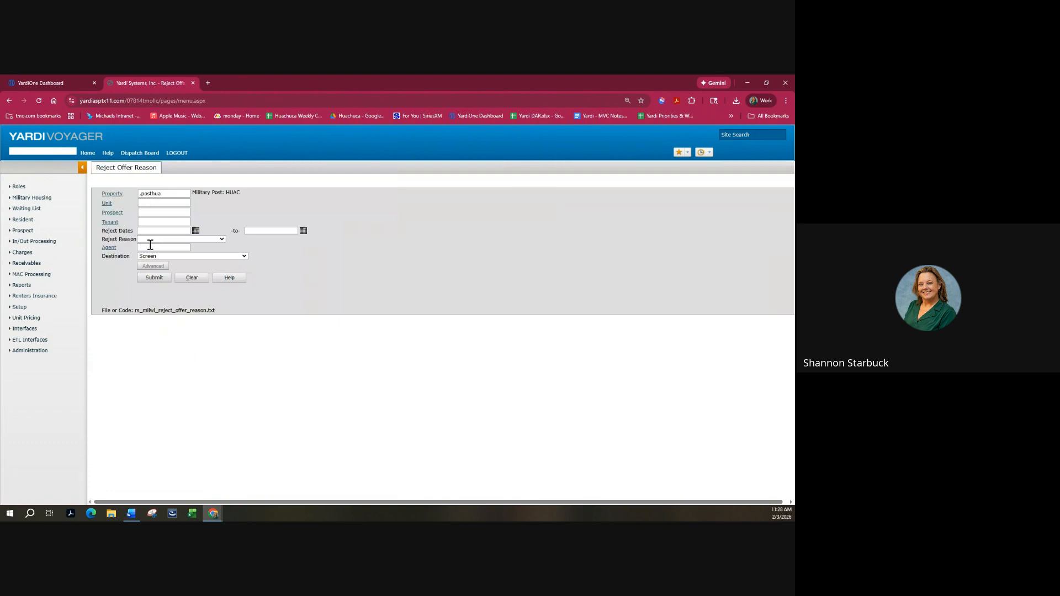
left_click(154, 278)
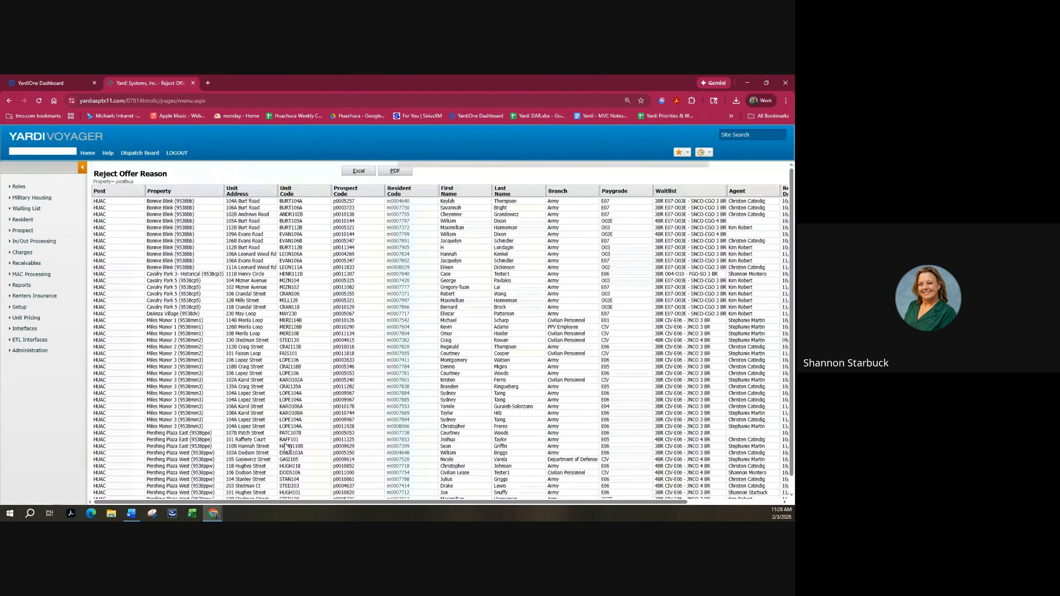
left_click_drag(294, 502, 387, 503)
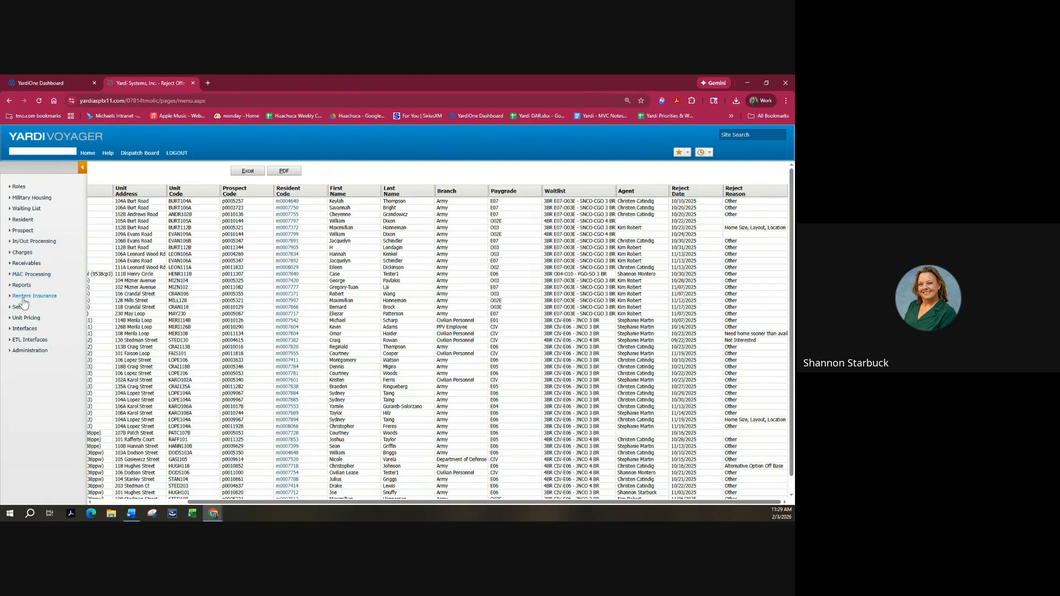
Browse the Reports menu through FH and UPH Reports to the Military AdHoc submenu.
mouse_move(22, 288)
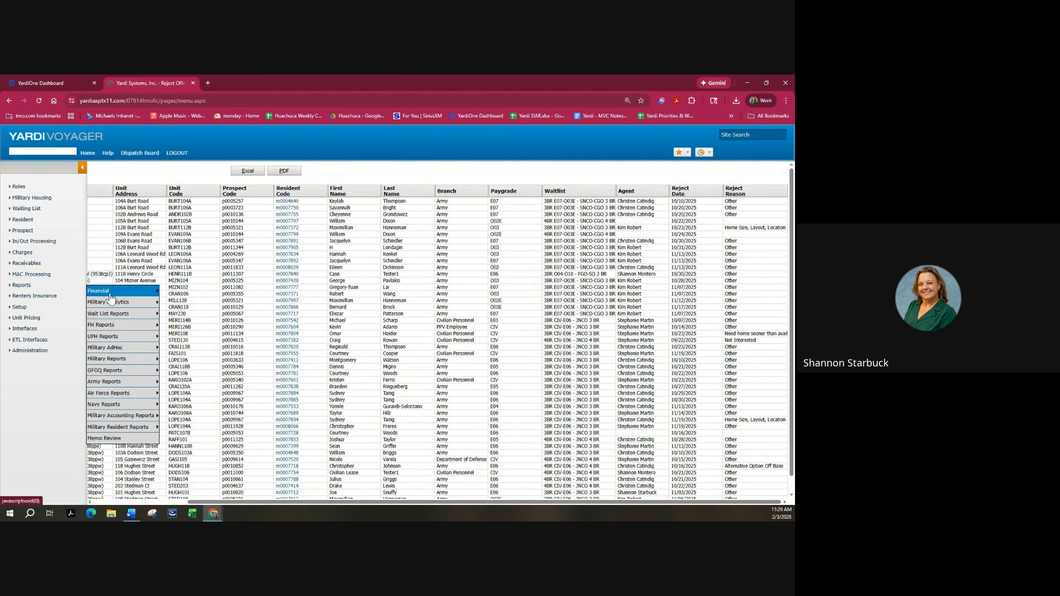
mouse_move(115, 328)
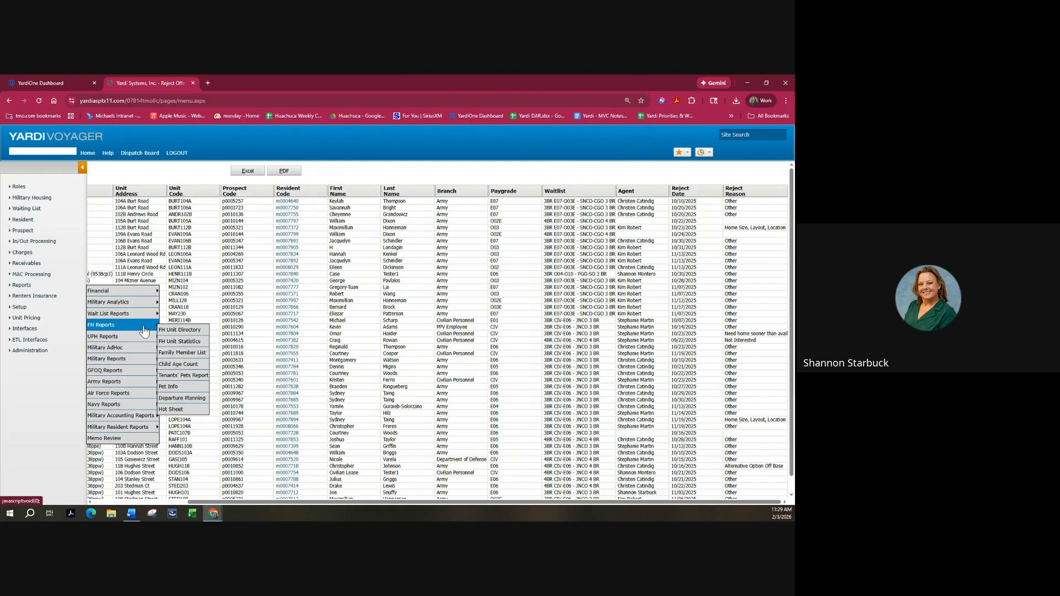
mouse_move(145, 343)
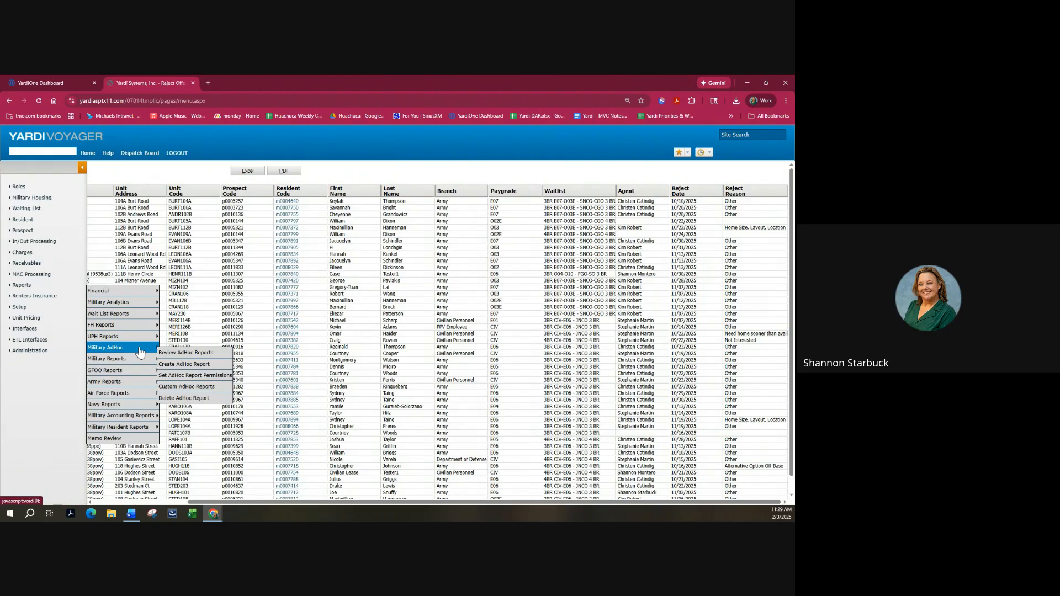
Open the Military Adhoc report builder and switch its record type from Property to Unit.
left_click(173, 366)
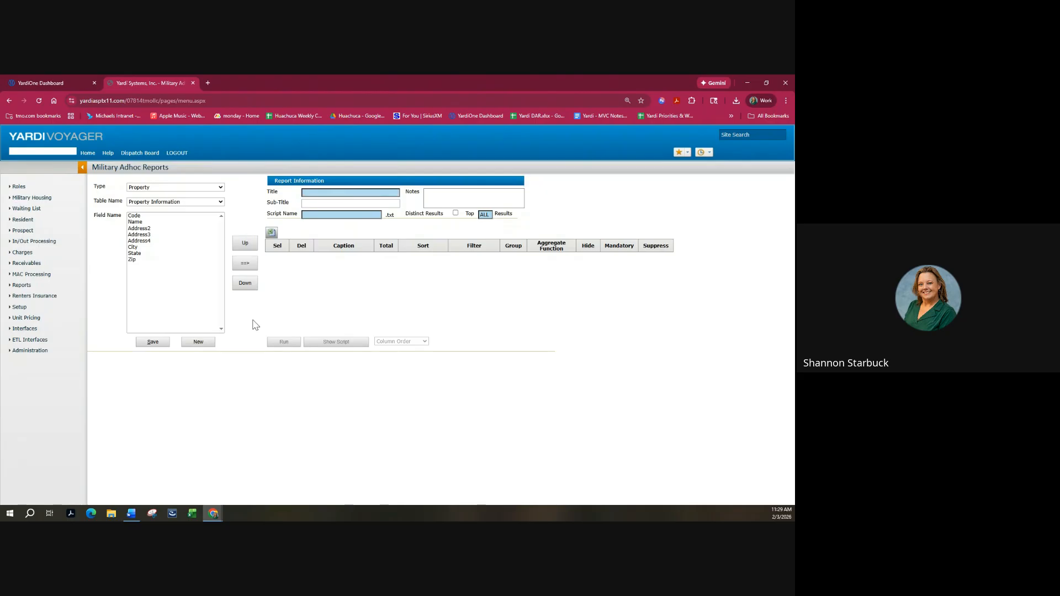
left_click(214, 188)
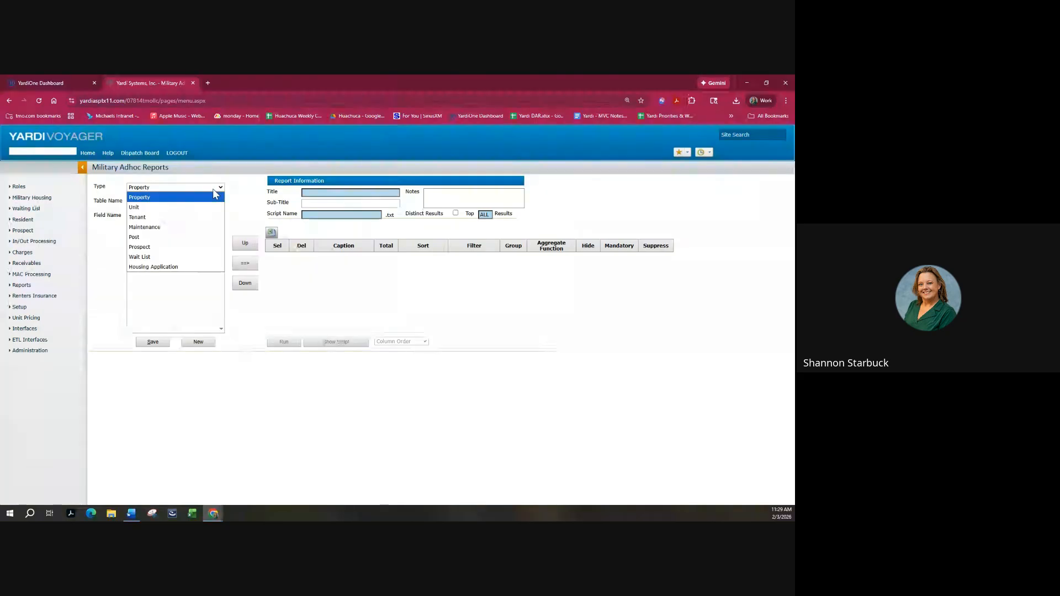
left_click(213, 189)
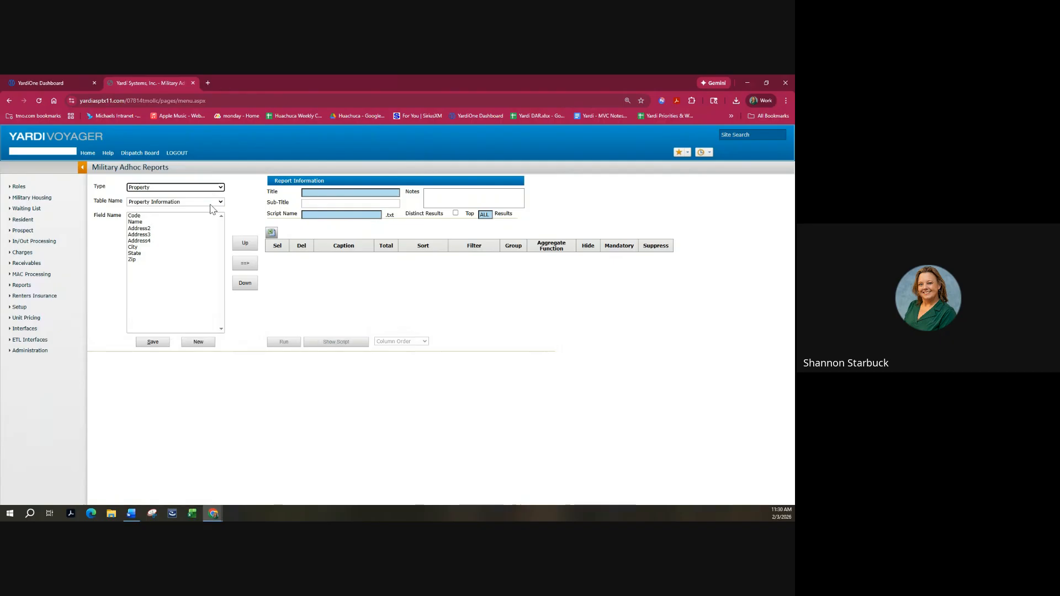
left_click(210, 202)
left_click(211, 205)
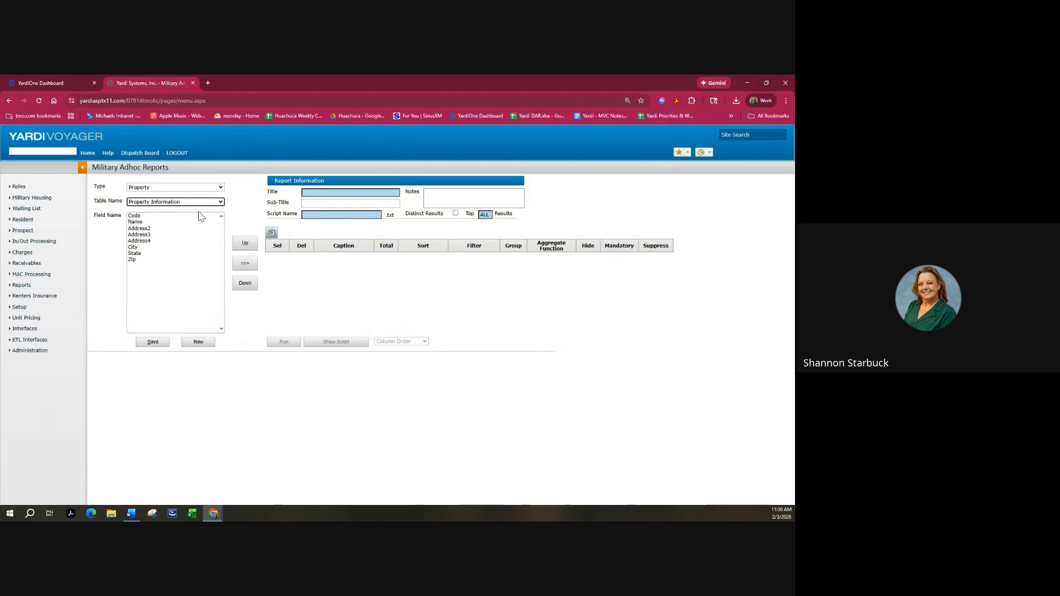
left_click(211, 188)
left_click(209, 207)
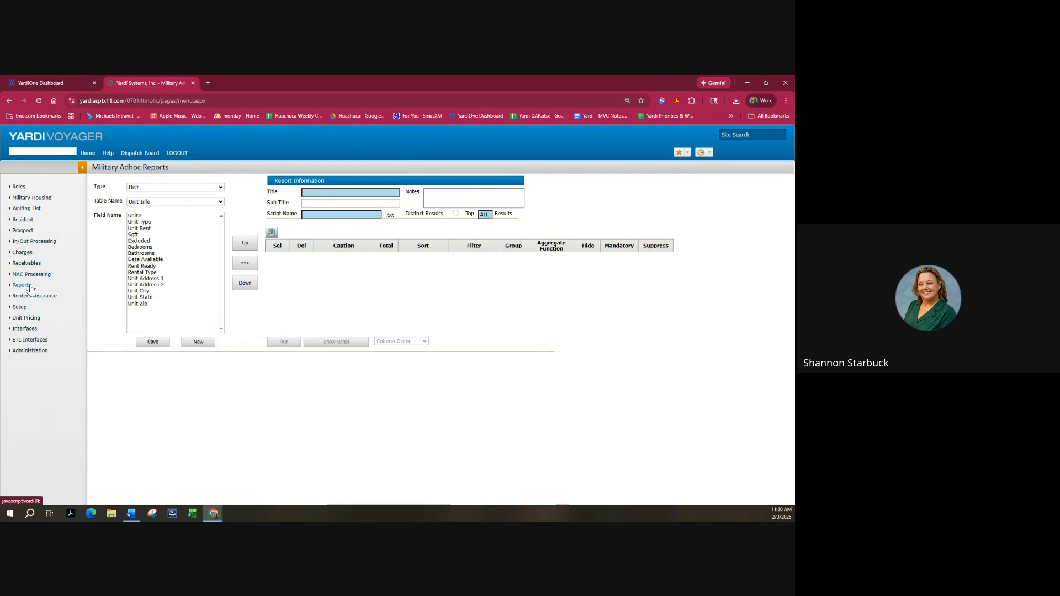
mouse_move(27, 286)
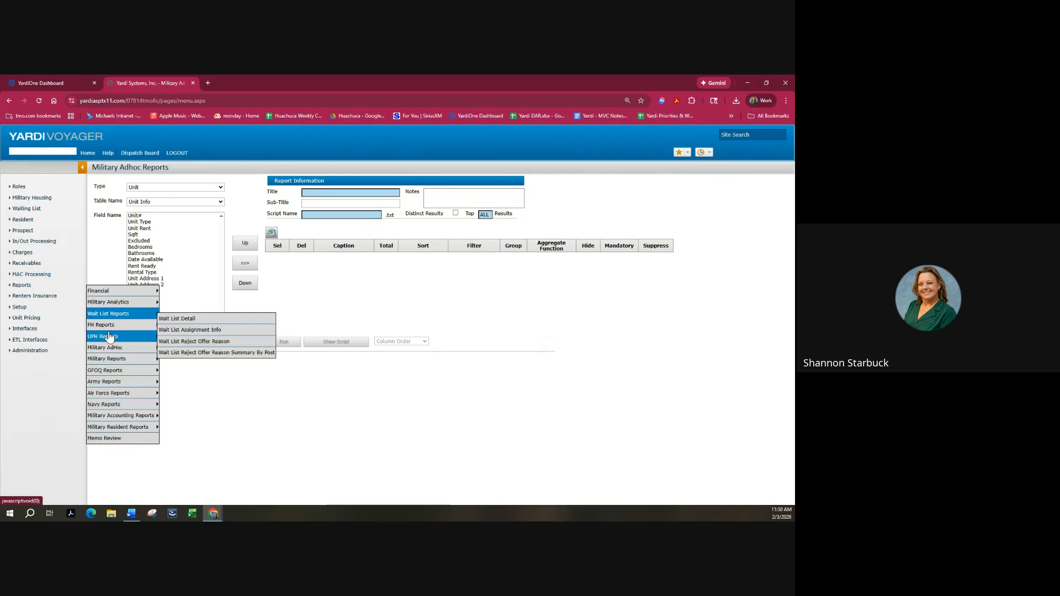
mouse_move(108, 362)
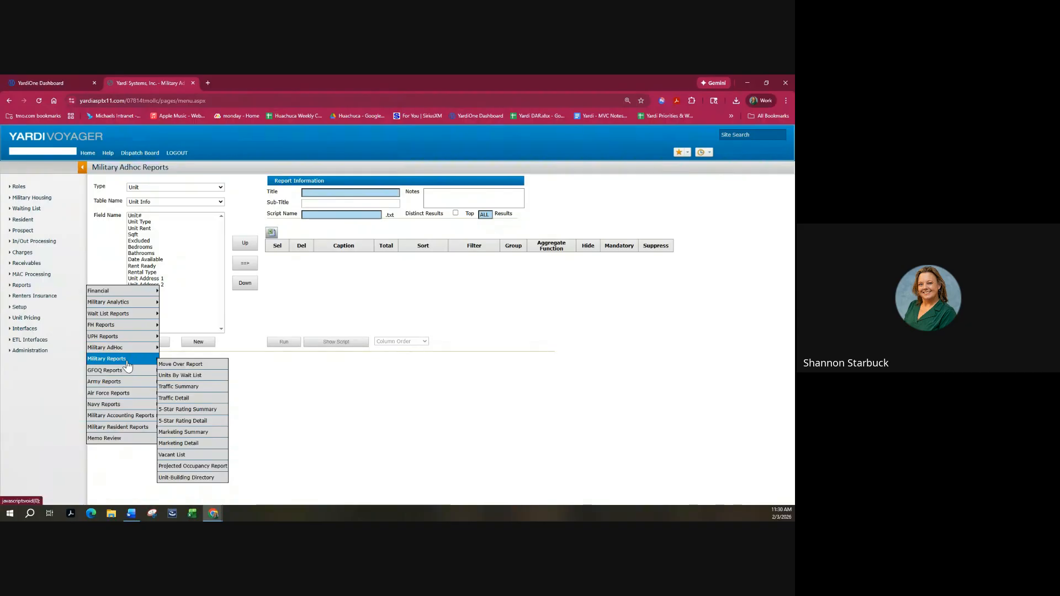
Open the Vacant List report, set Type to FH, and dismiss the blank-field warning.
left_click(188, 460)
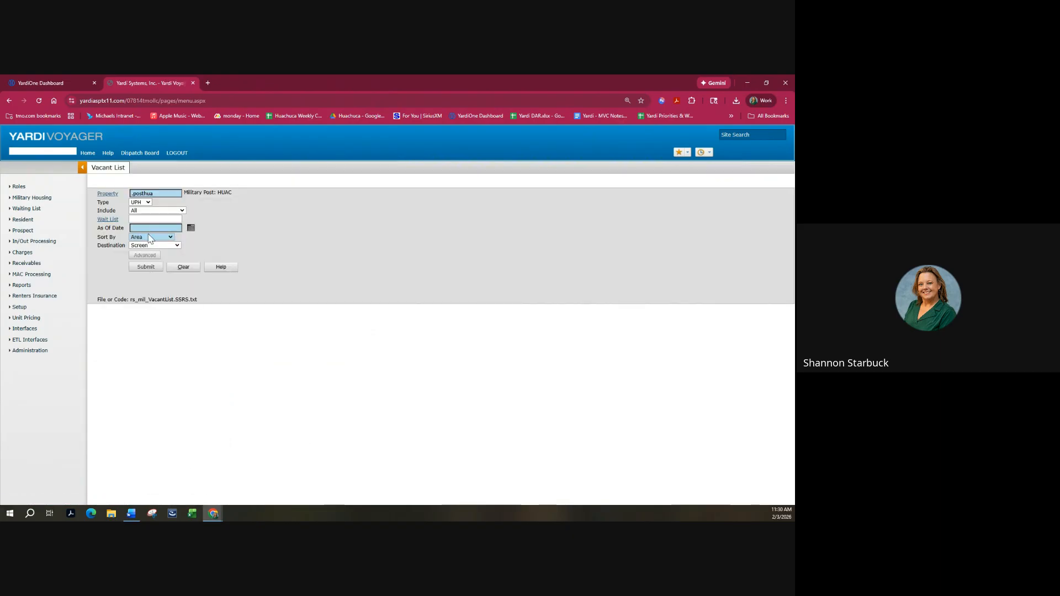
left_click(141, 203)
left_click(139, 222)
left_click(141, 267)
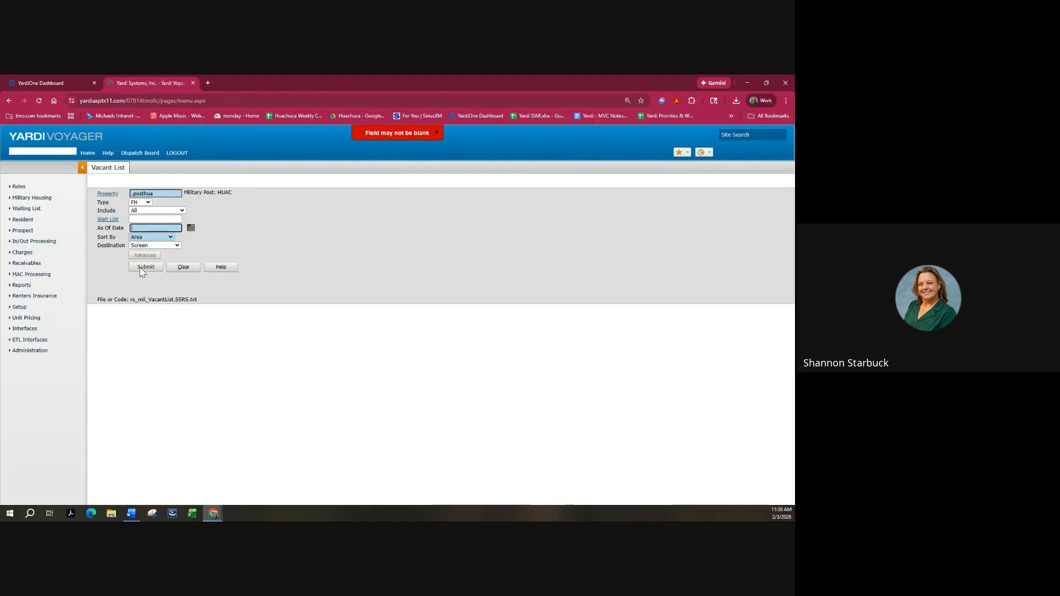
left_click(436, 133)
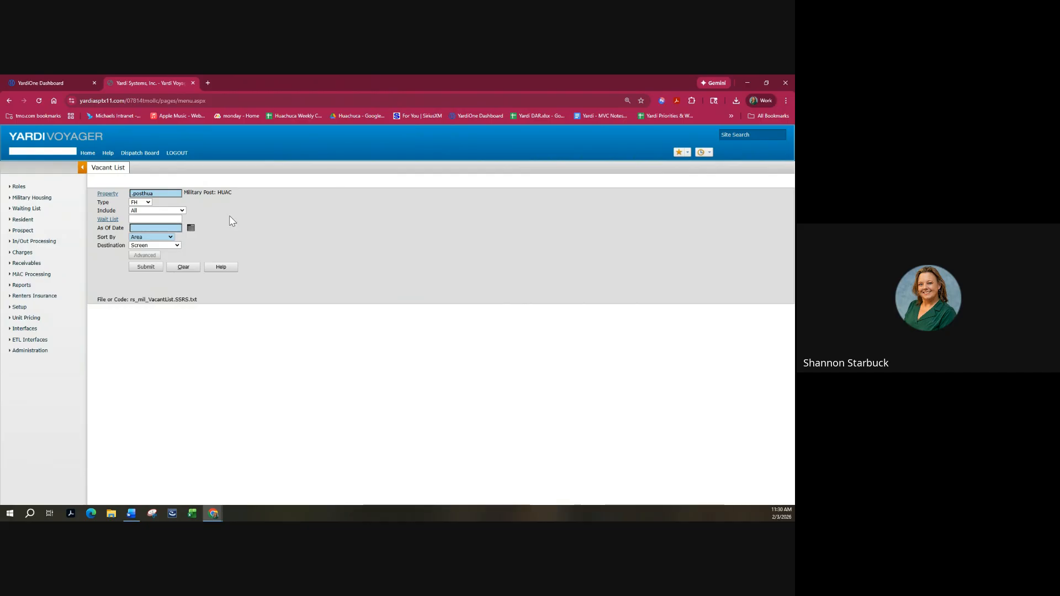
Set the As Of Date to 02/03/2026, resubmit, and keep Screen as destination.
left_click(191, 228)
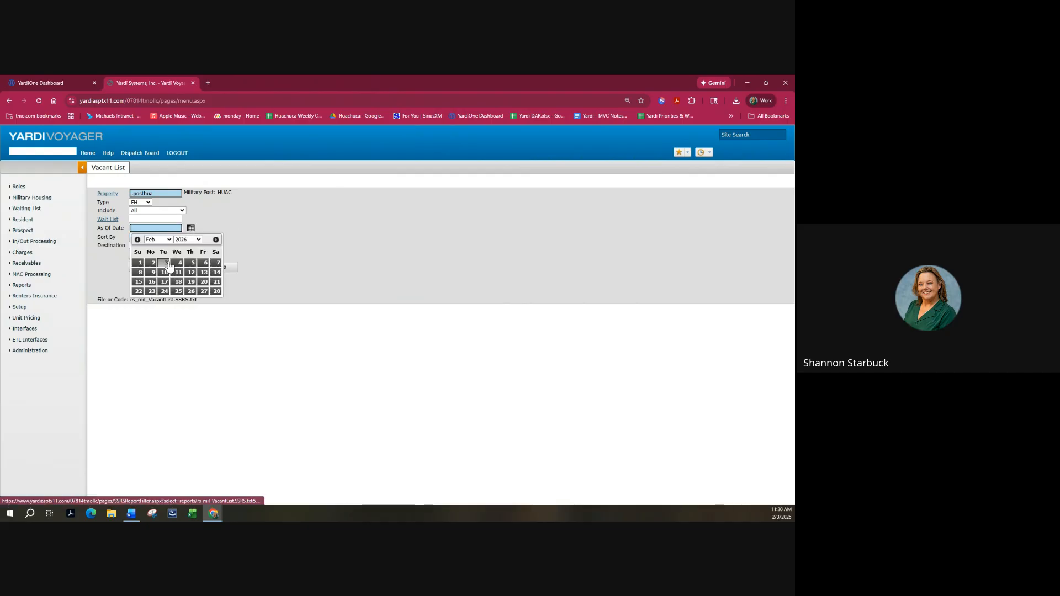
left_click(168, 265)
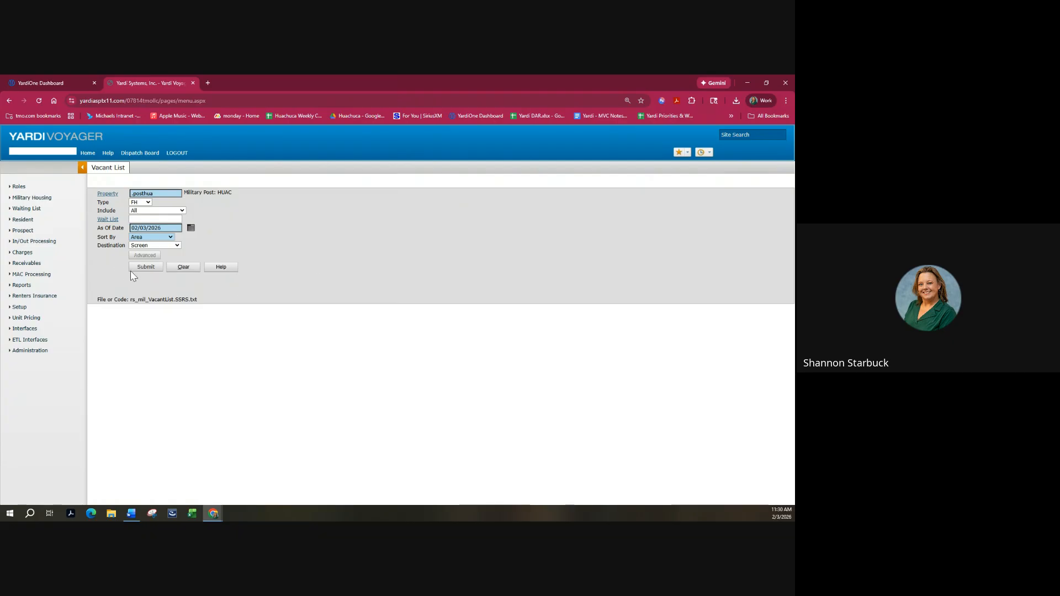
left_click(146, 267)
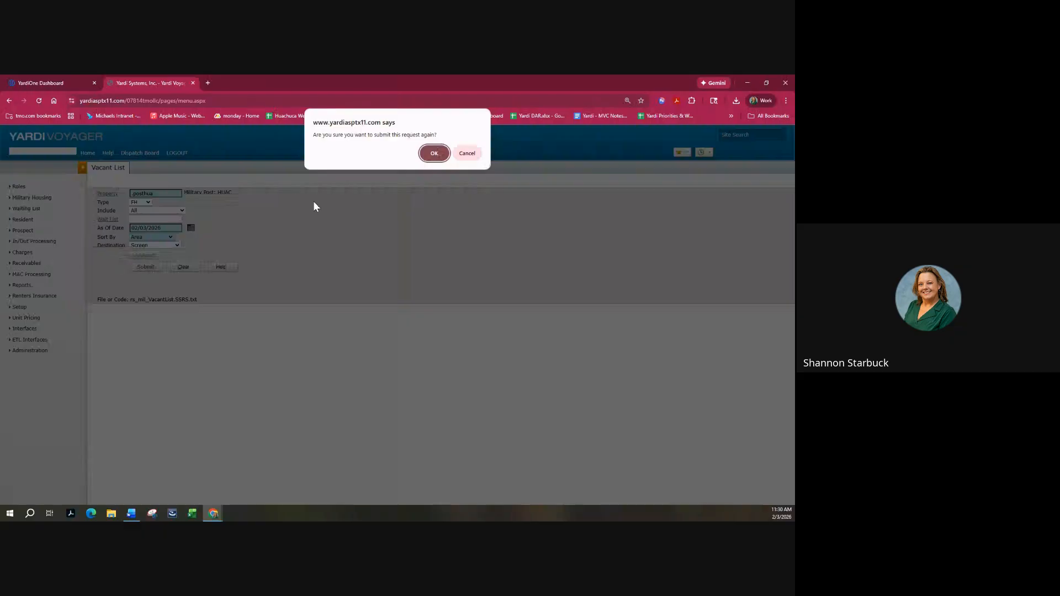
left_click(434, 153)
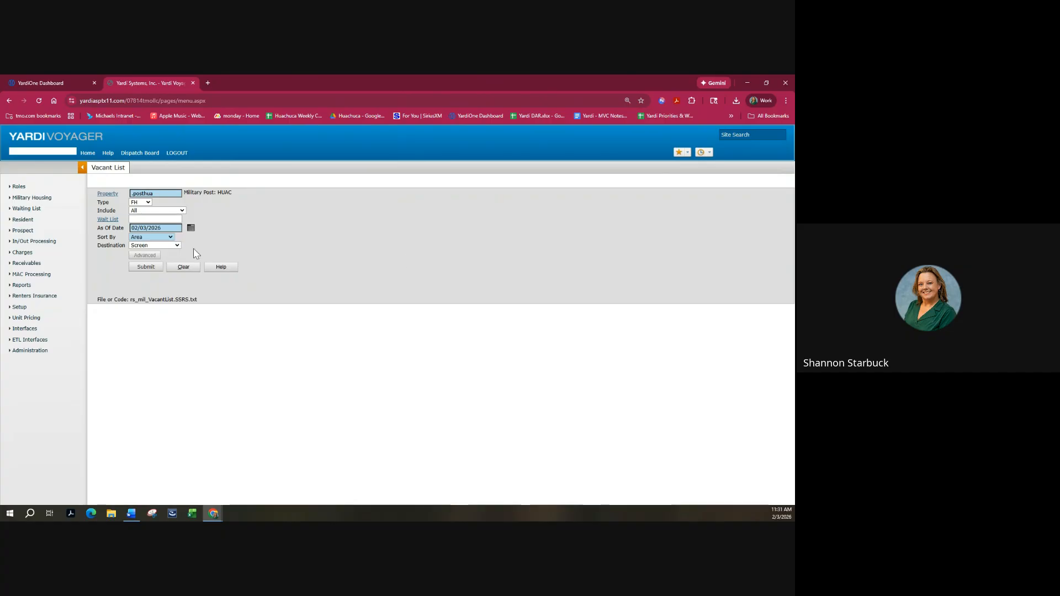
left_click(173, 245)
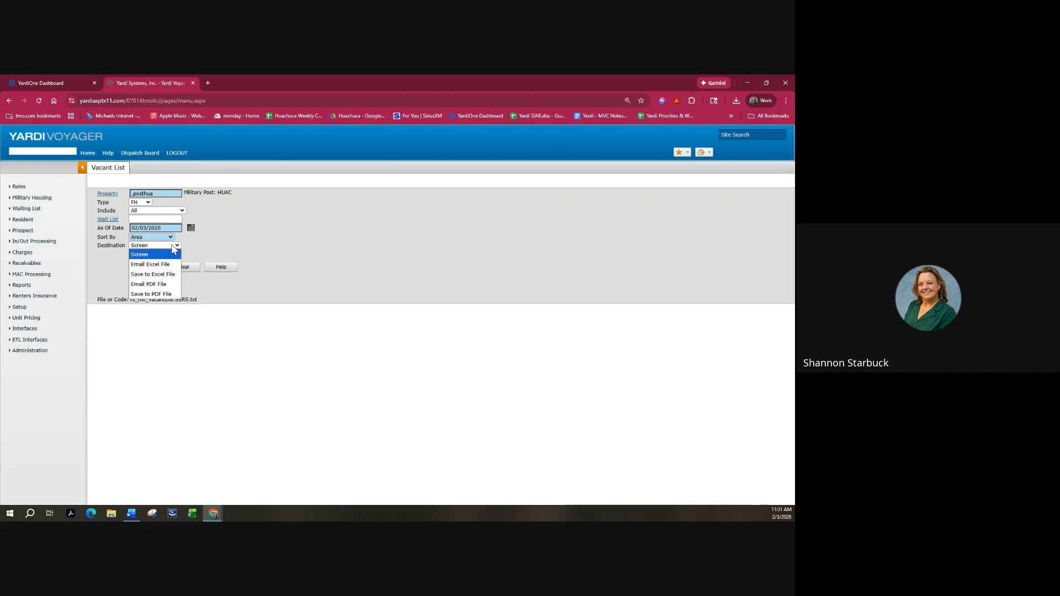
left_click(171, 247)
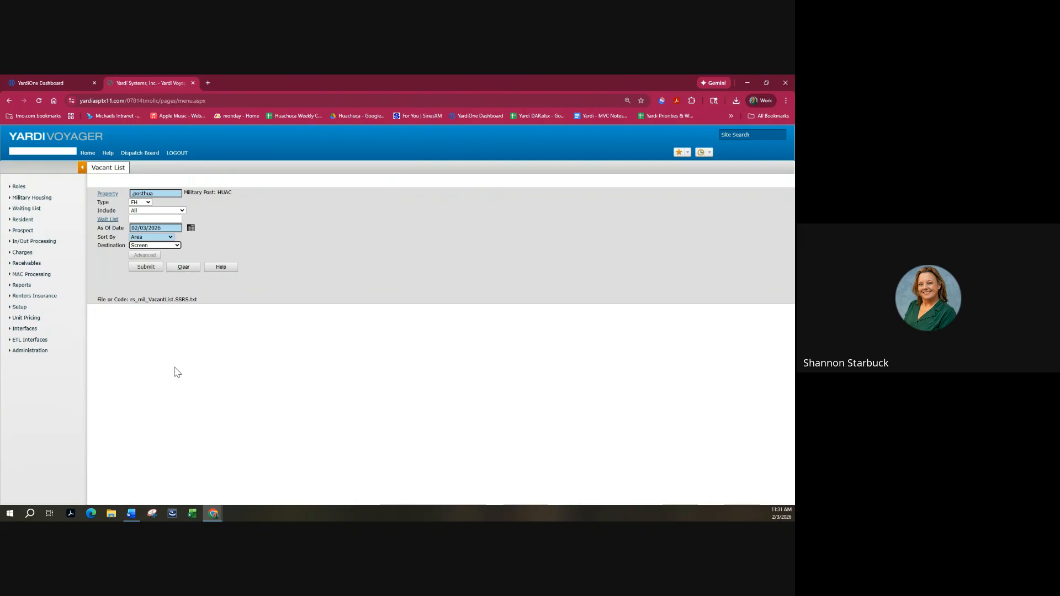
left_click(25, 287)
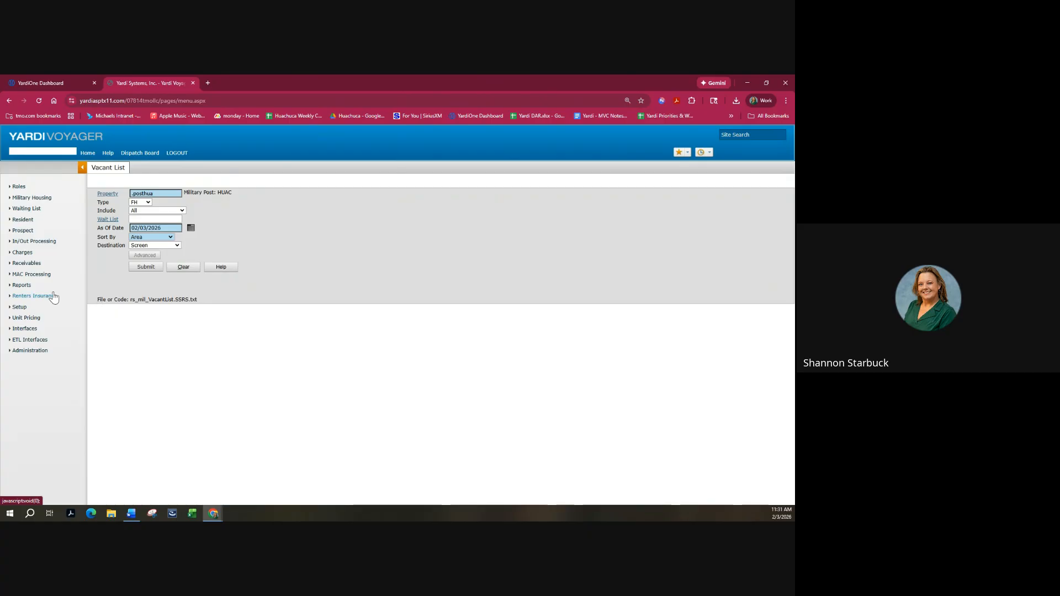
Clear the Vacant List property and as-of date fields.
left_click(27, 288)
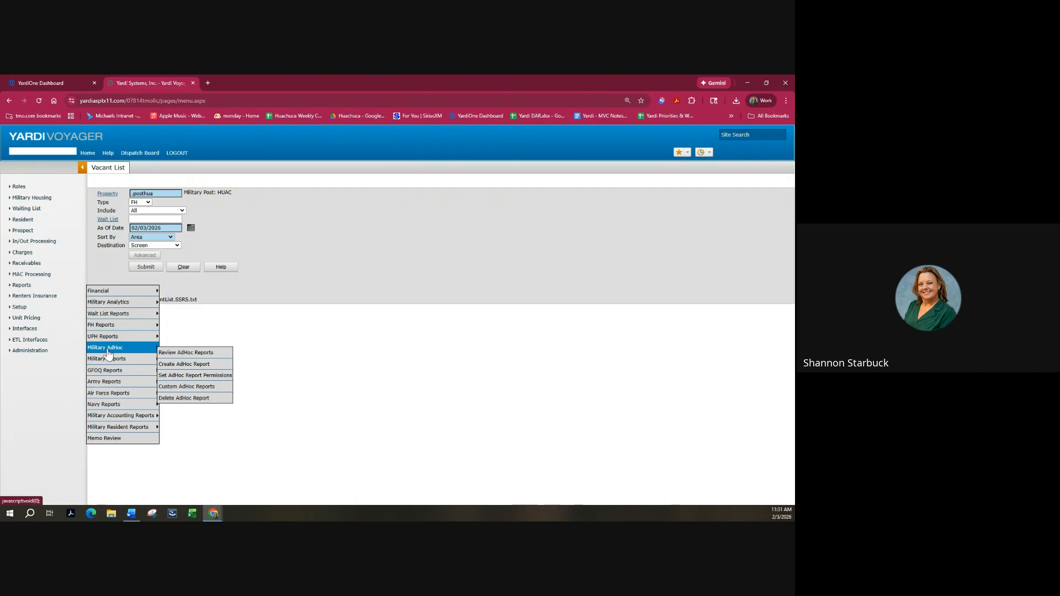
mouse_move(108, 361)
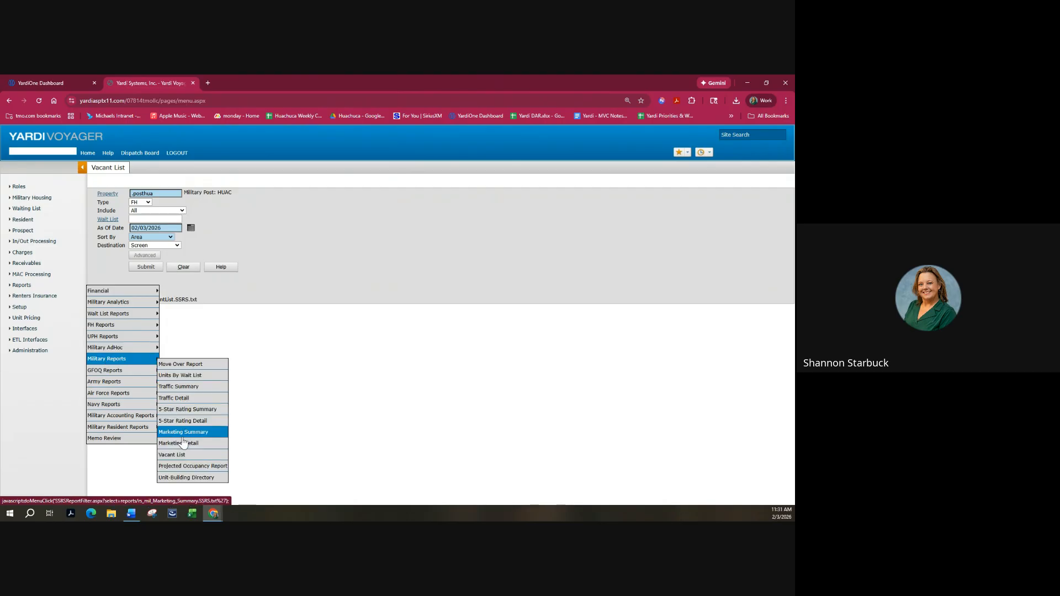
left_click(186, 467)
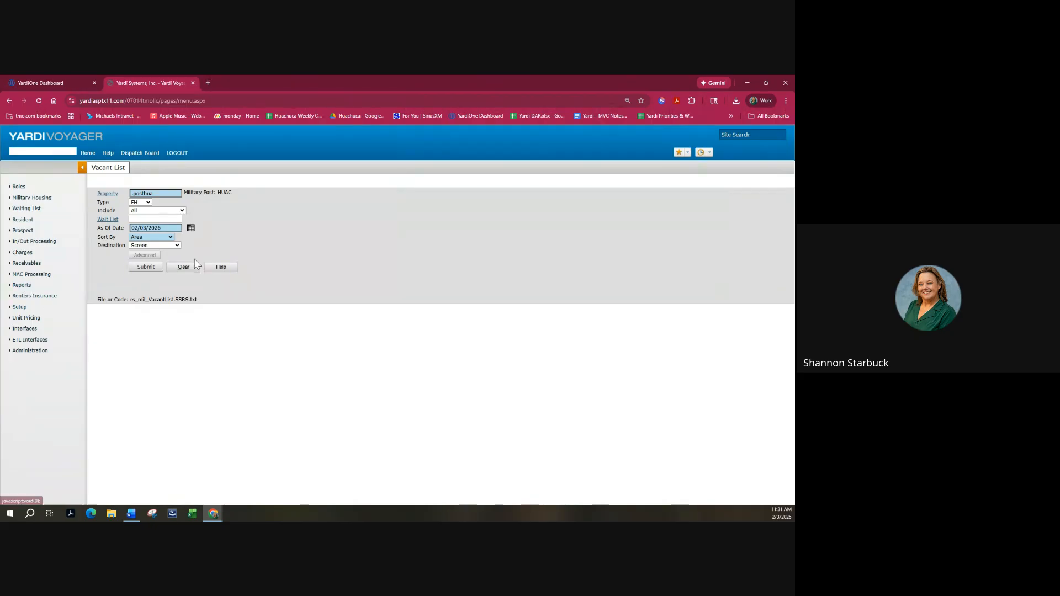
left_click(183, 269)
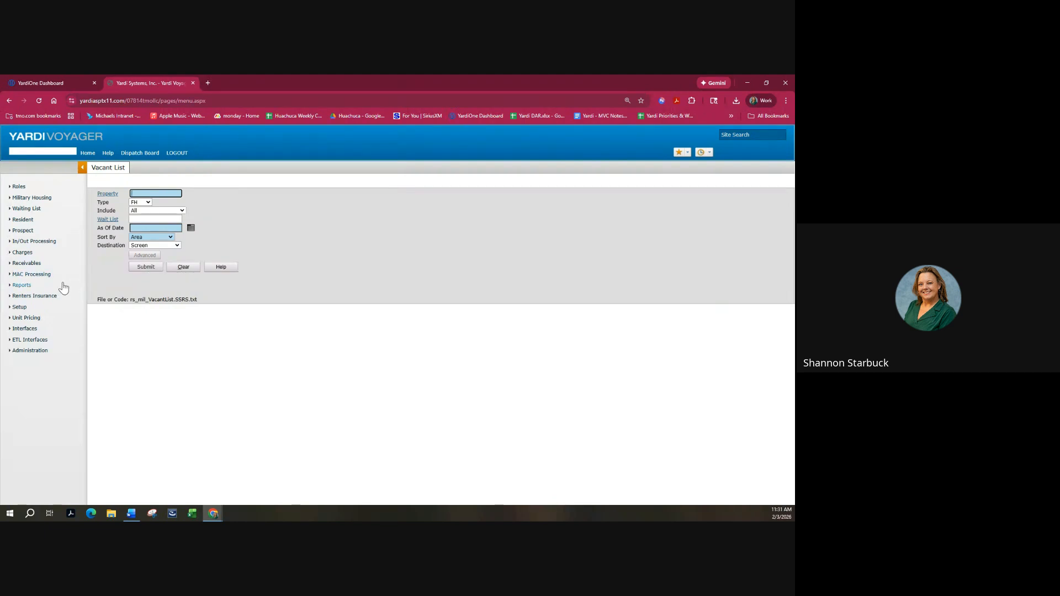
Browse the report menus without choosing, then close the Voyager tab to return to the dashboard.
left_click(22, 286)
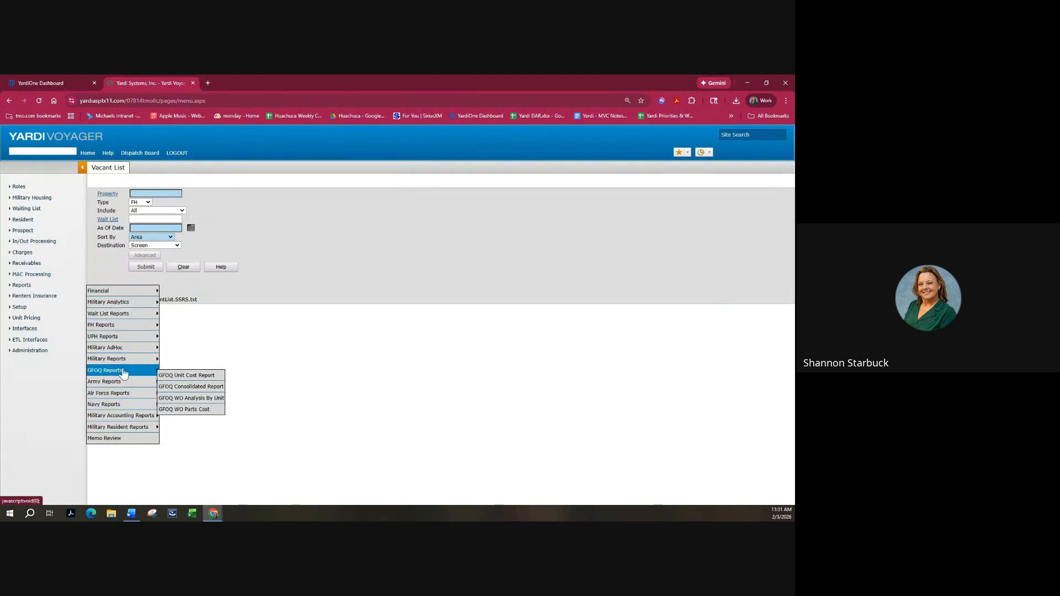
mouse_move(124, 360)
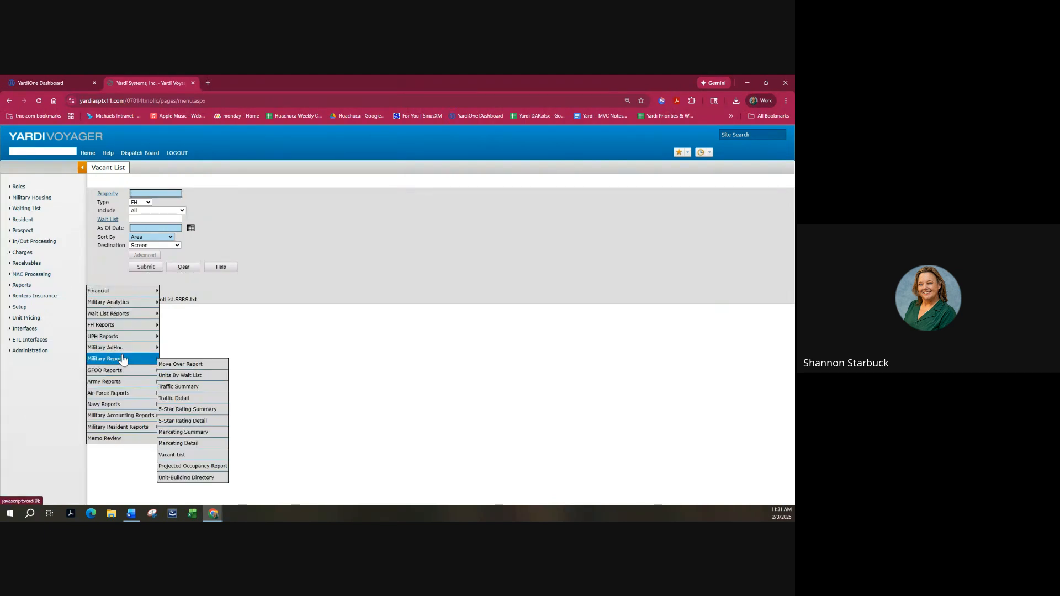
left_click(192, 466)
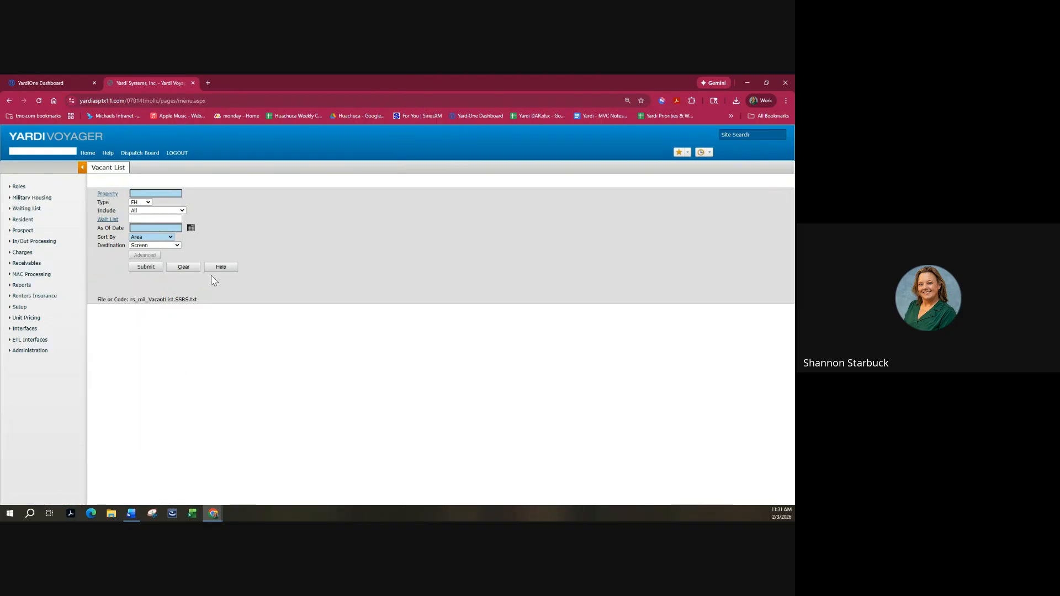
left_click(27, 286)
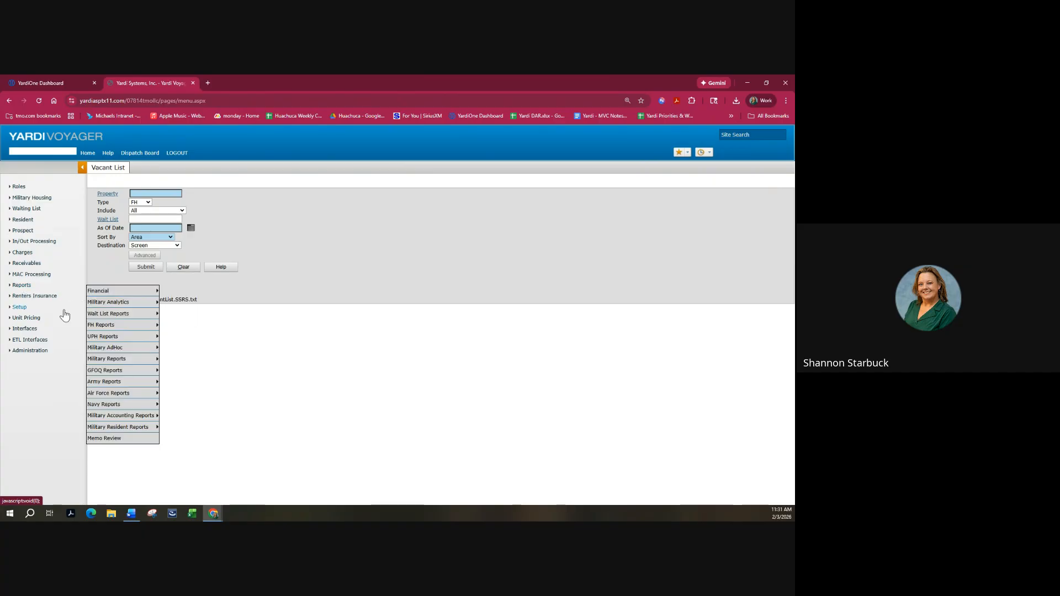
mouse_move(100, 308)
left_click(177, 309)
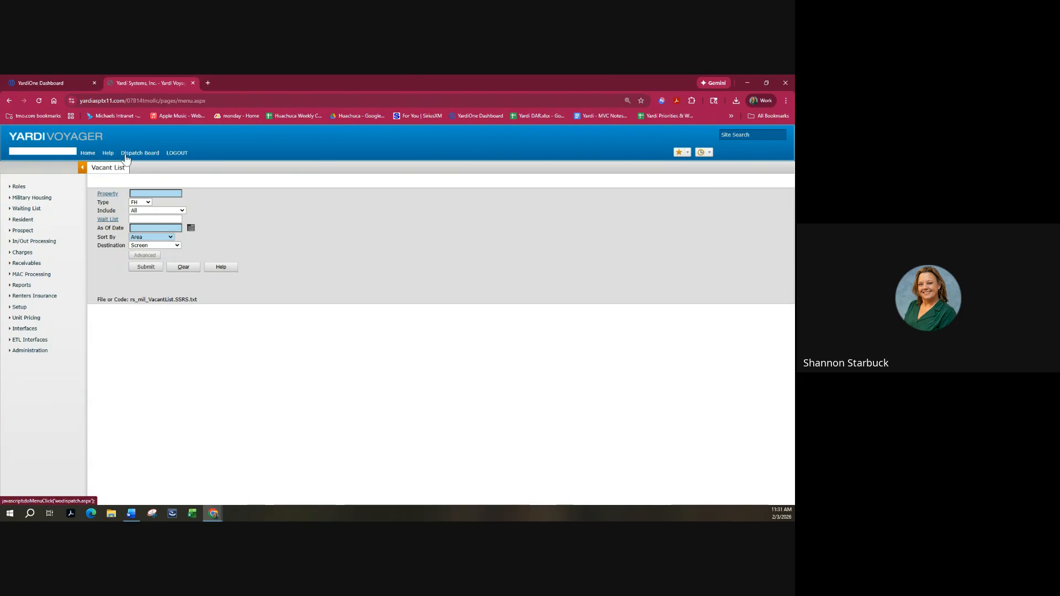
left_click(193, 83)
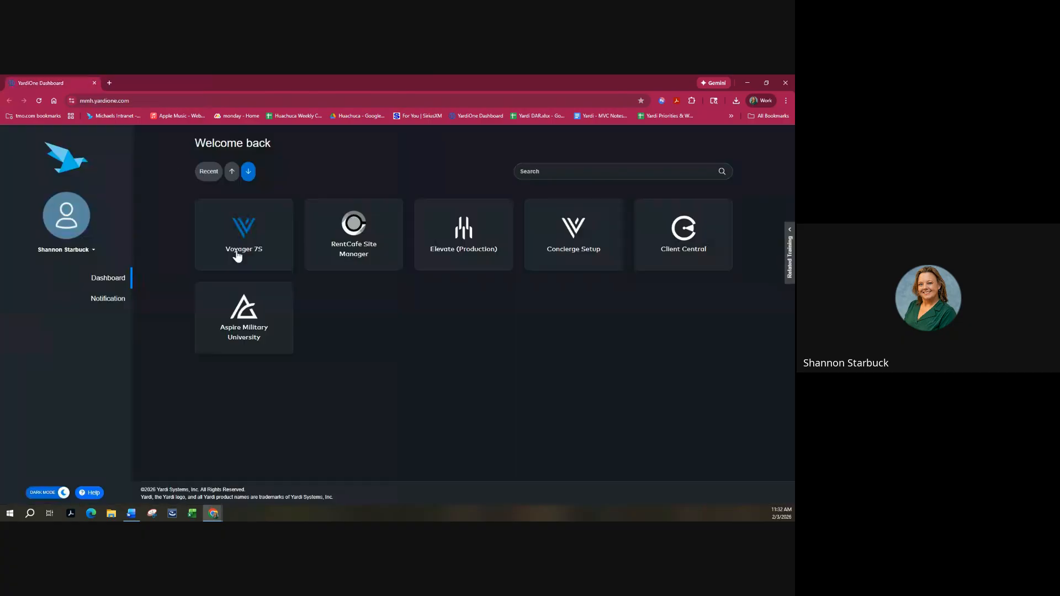
Launch Voyager 7S, closing the stalled Loading tab and relaunching from its tile.
left_click(243, 237)
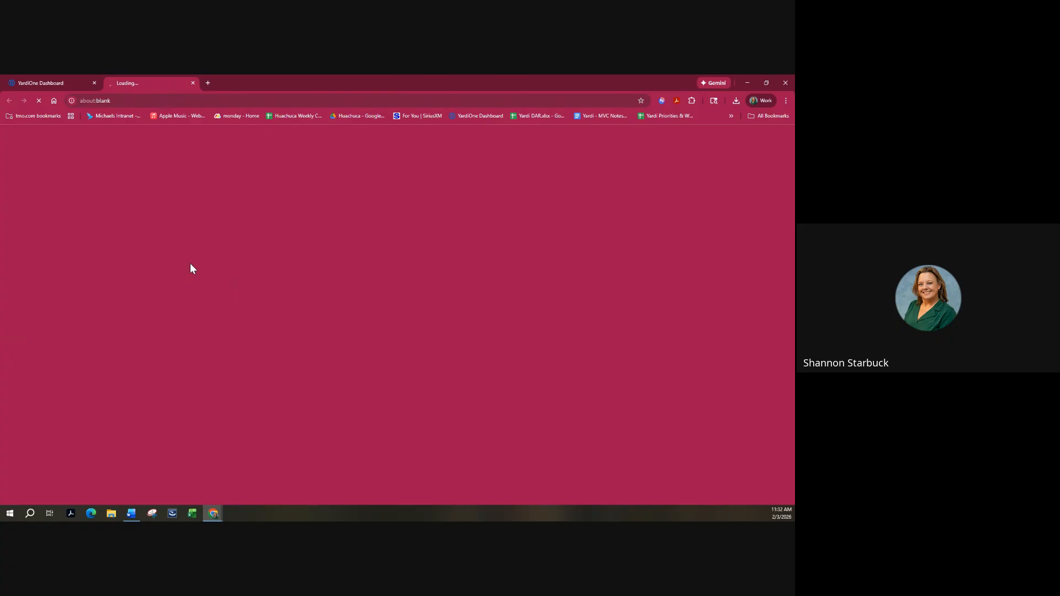
left_click(193, 83)
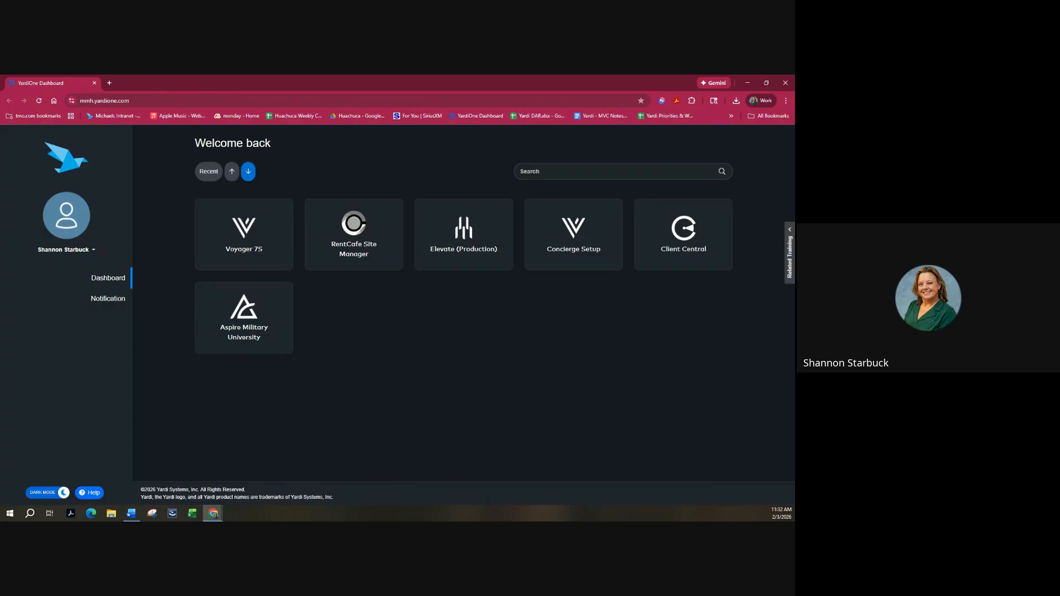
left_click(239, 241)
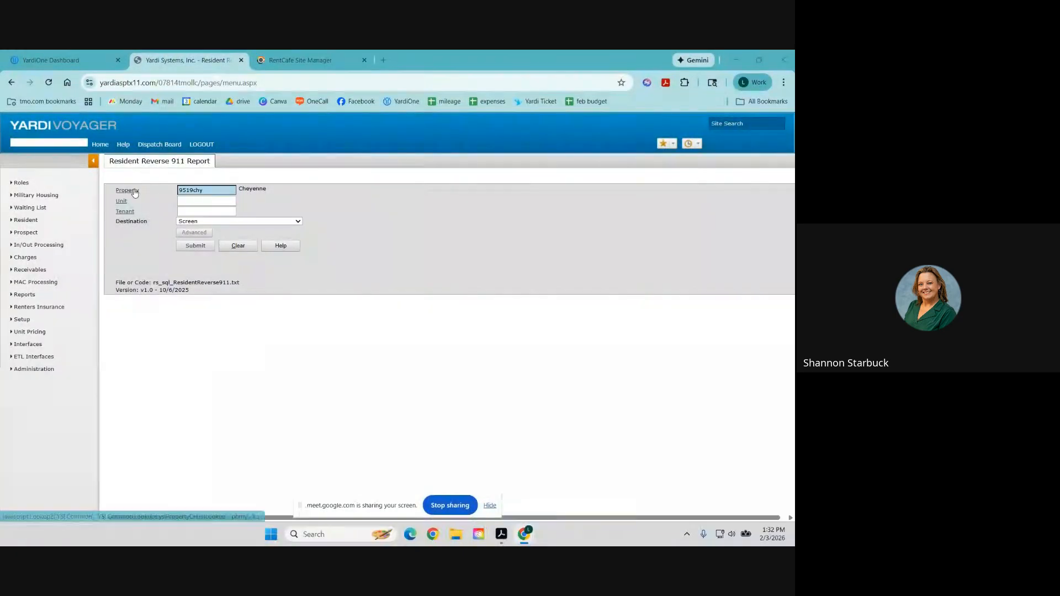
Pick .huacclo as the report property by searching 'hua' in the property lookup.
left_click(127, 190)
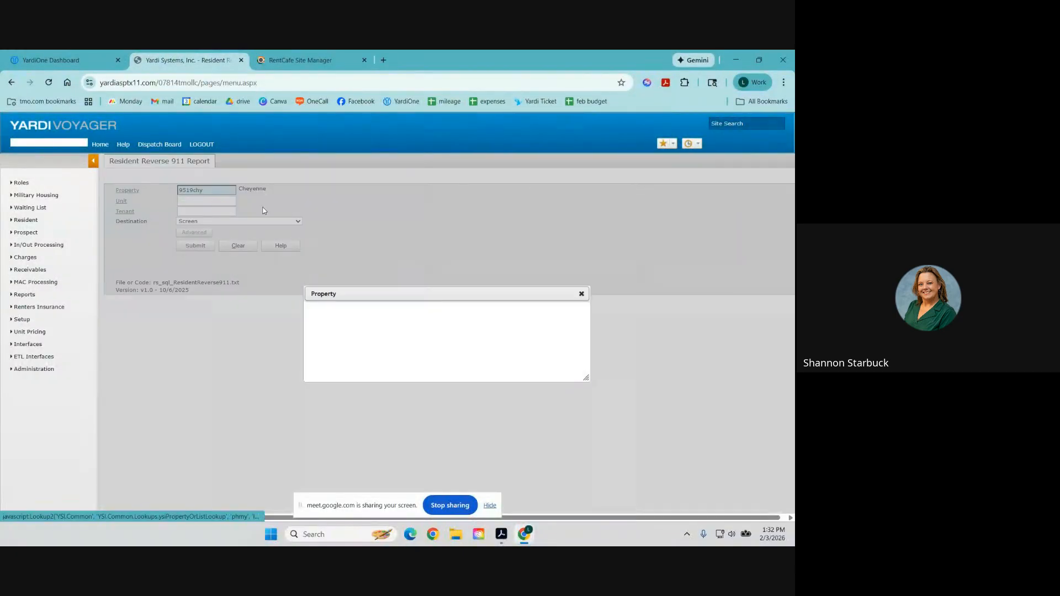
left_click(461, 281)
type("hua")
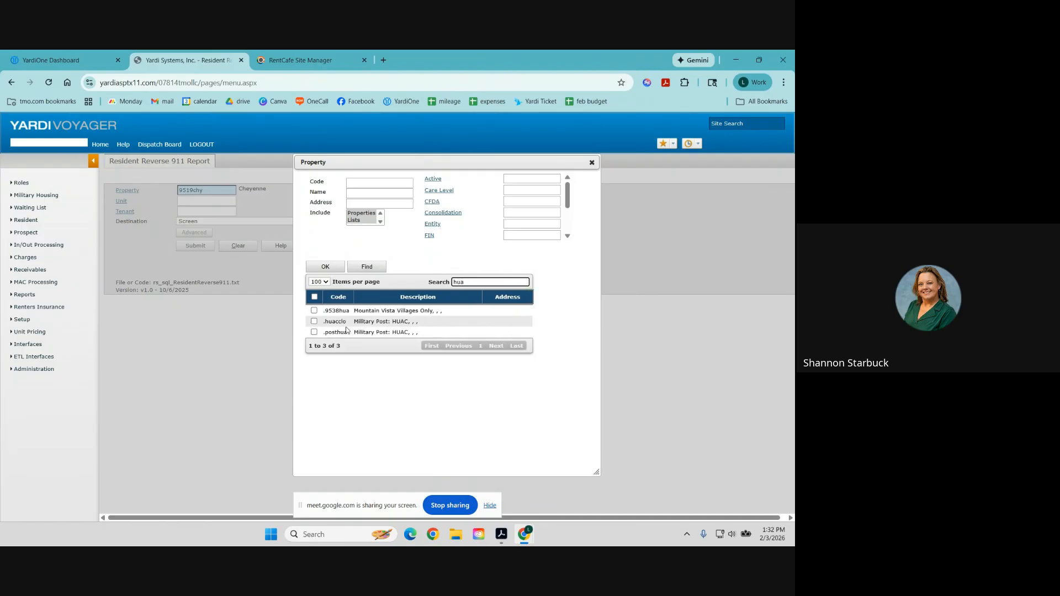
left_click(314, 322)
left_click(325, 267)
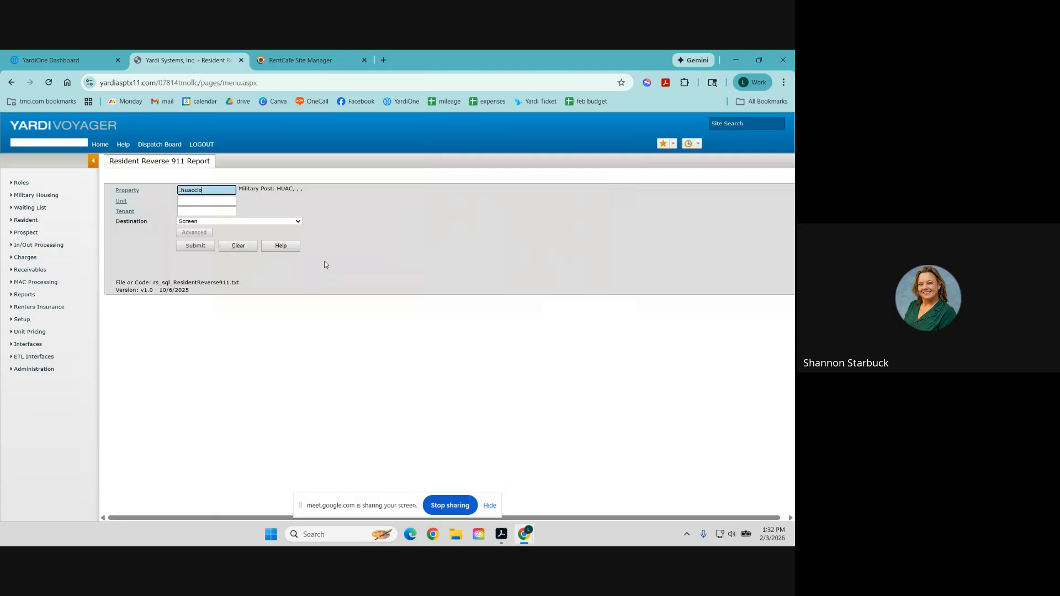
Reopen the Resident Reverse 911 report, replace the property with .huacclo, and submit.
left_click(22, 296)
left_click(22, 295)
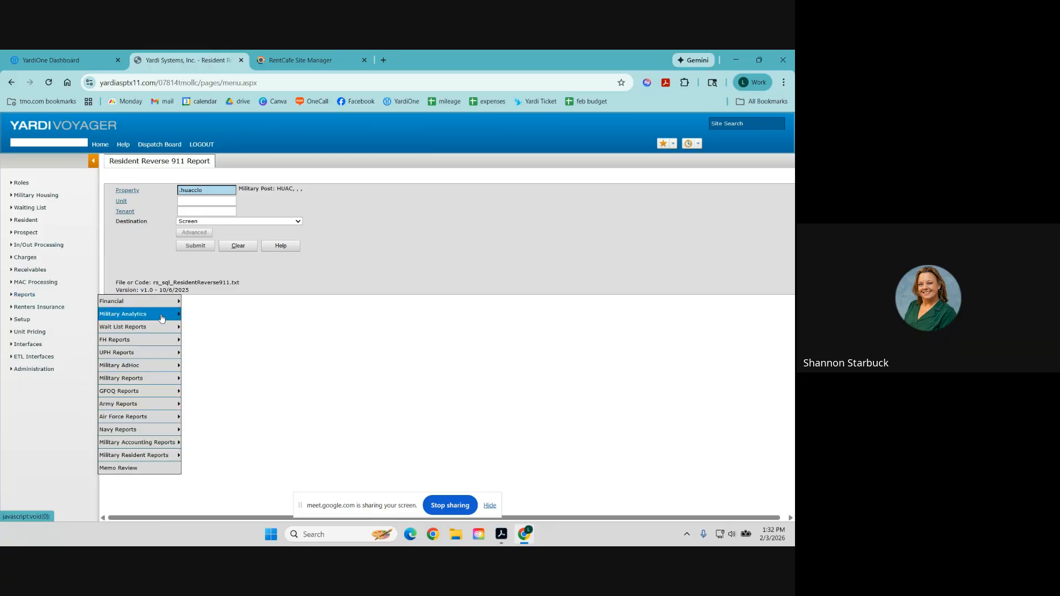
mouse_move(157, 379)
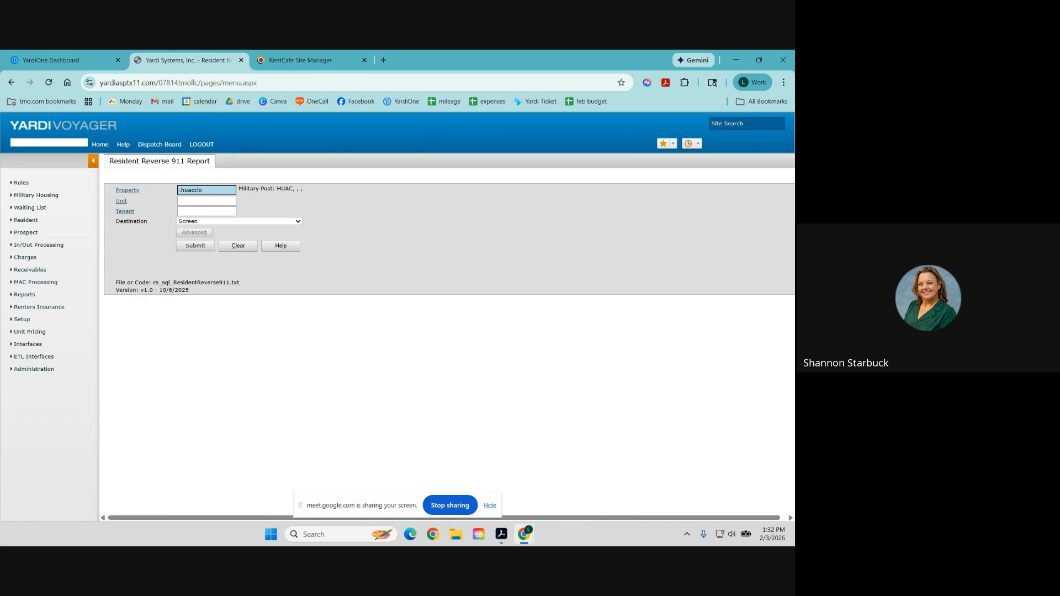
left_click(25, 295)
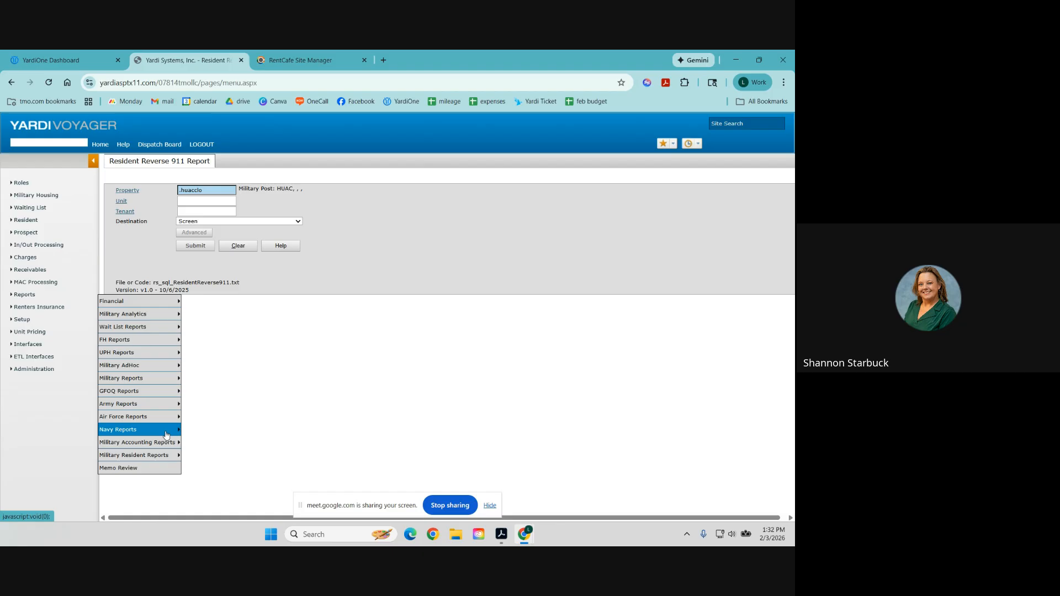
mouse_move(155, 383)
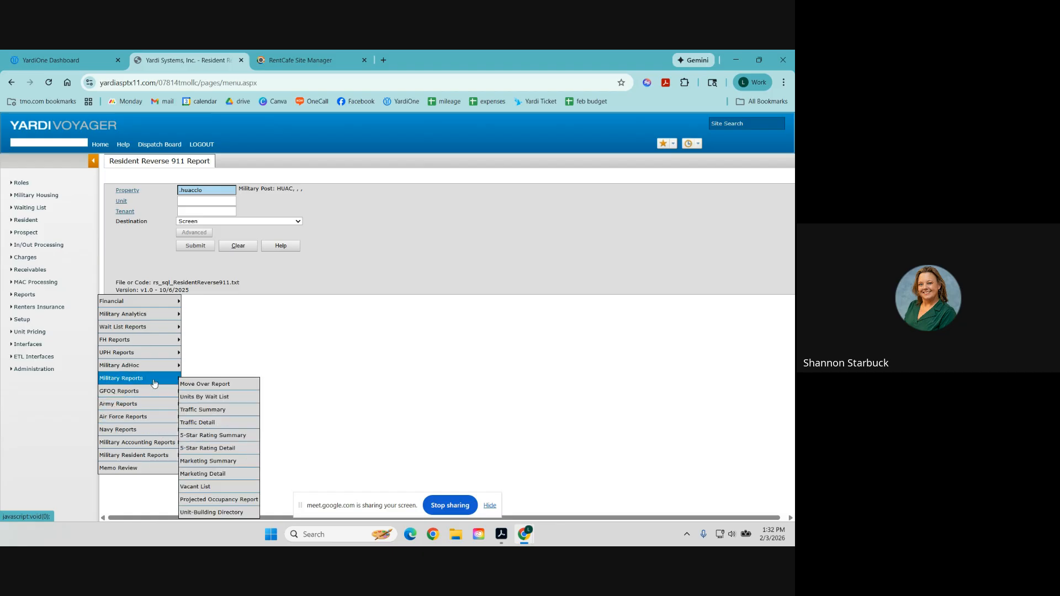
mouse_move(143, 437)
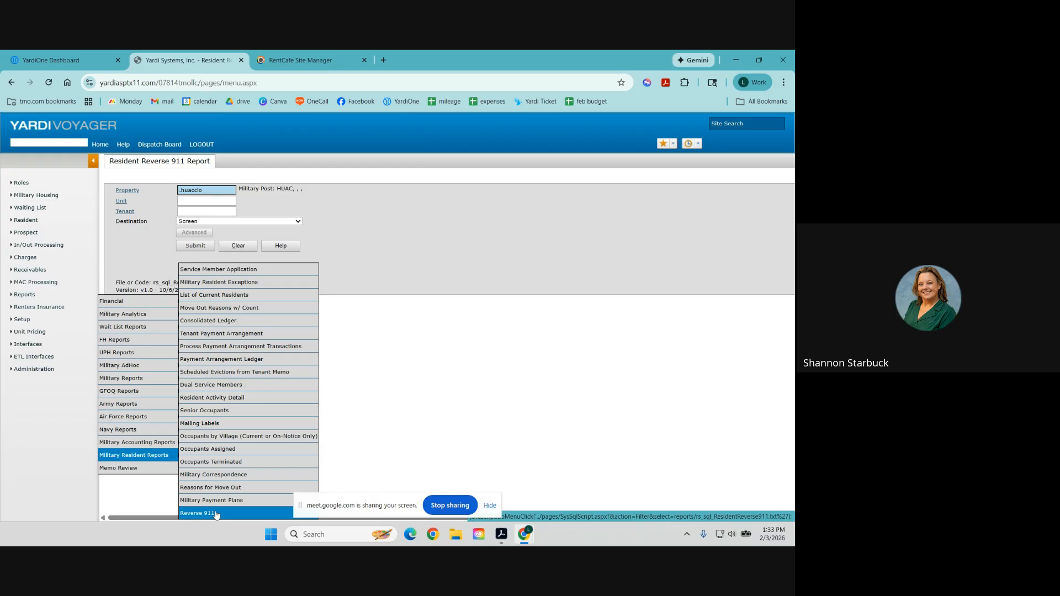
left_click(216, 513)
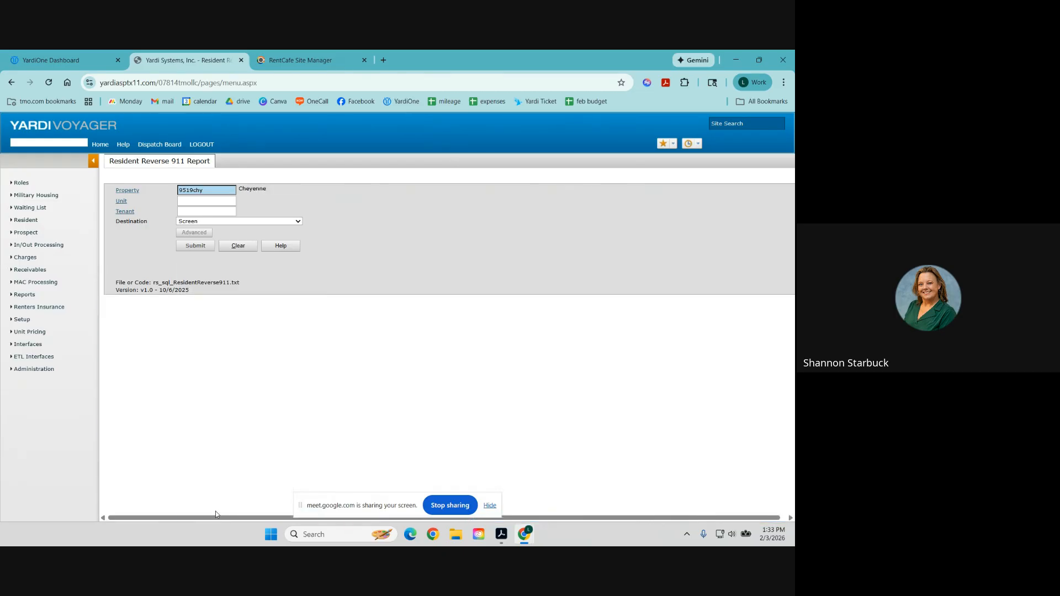
double_click(210, 191)
type("hua")
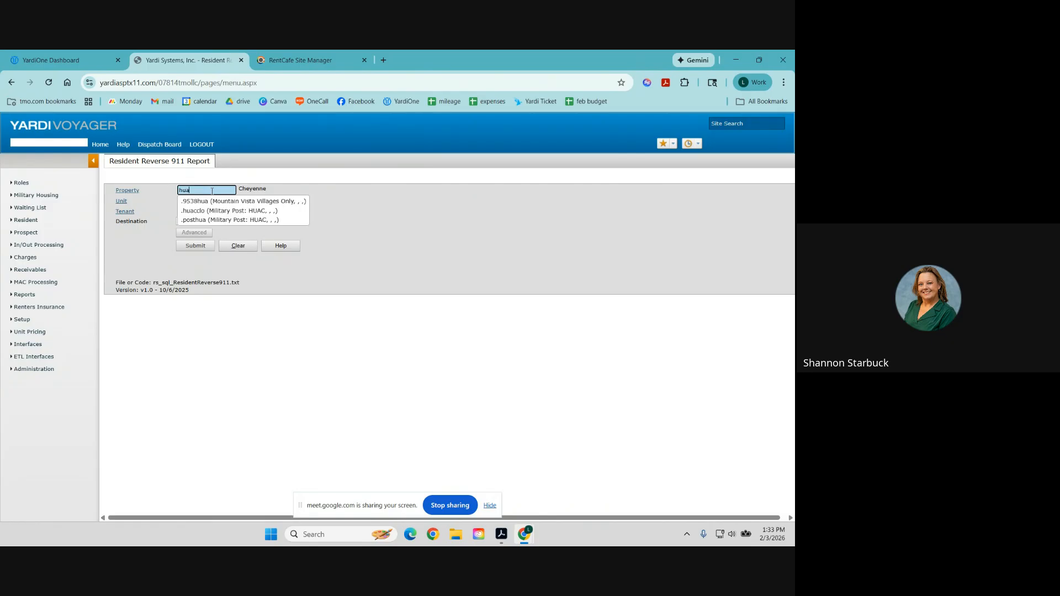
left_click(214, 210)
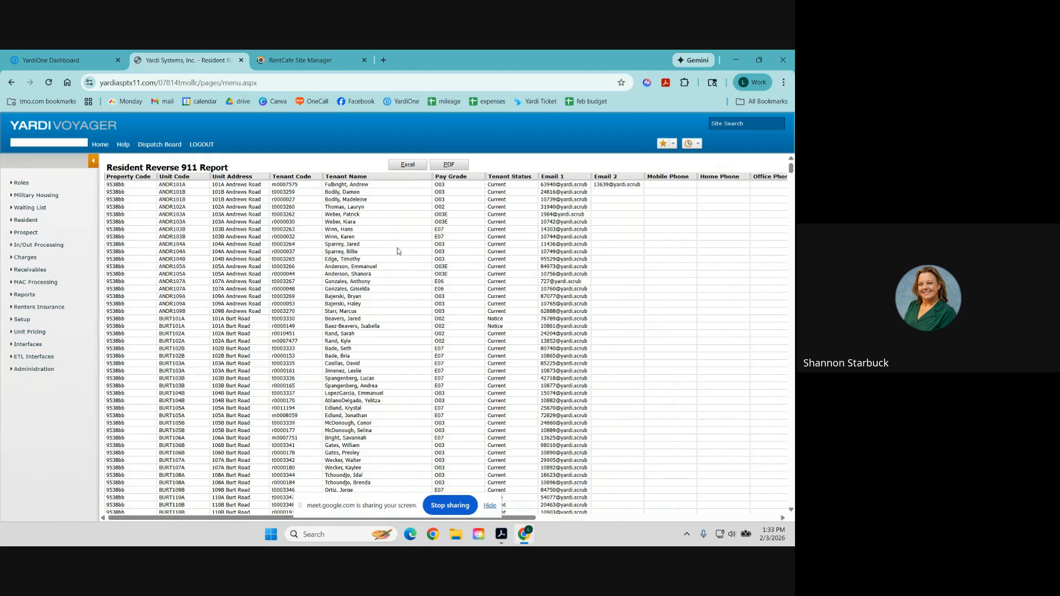
left_click(490, 510)
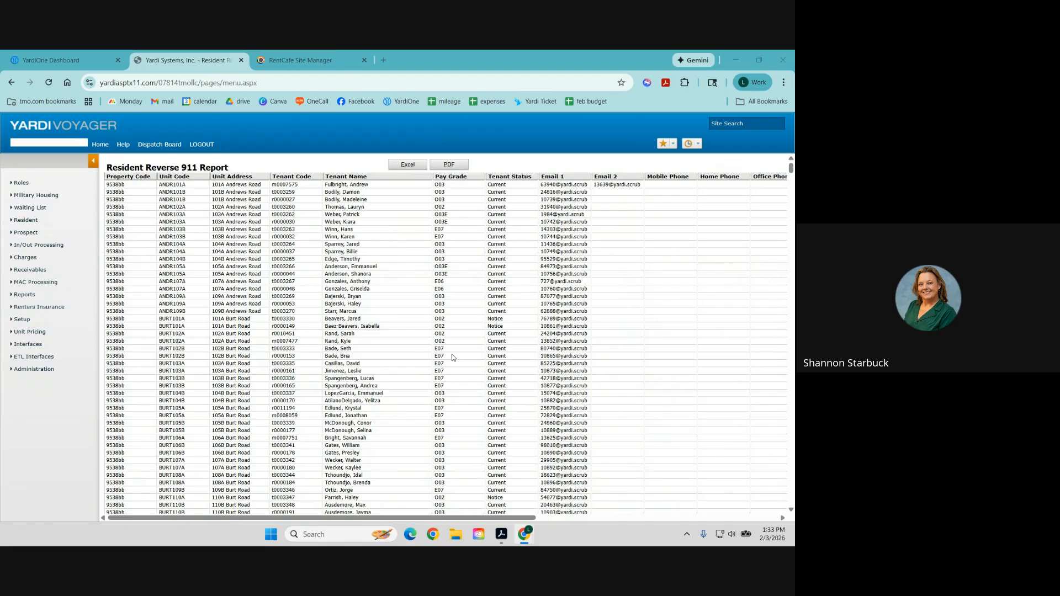
left_click_drag(548, 177, 573, 289)
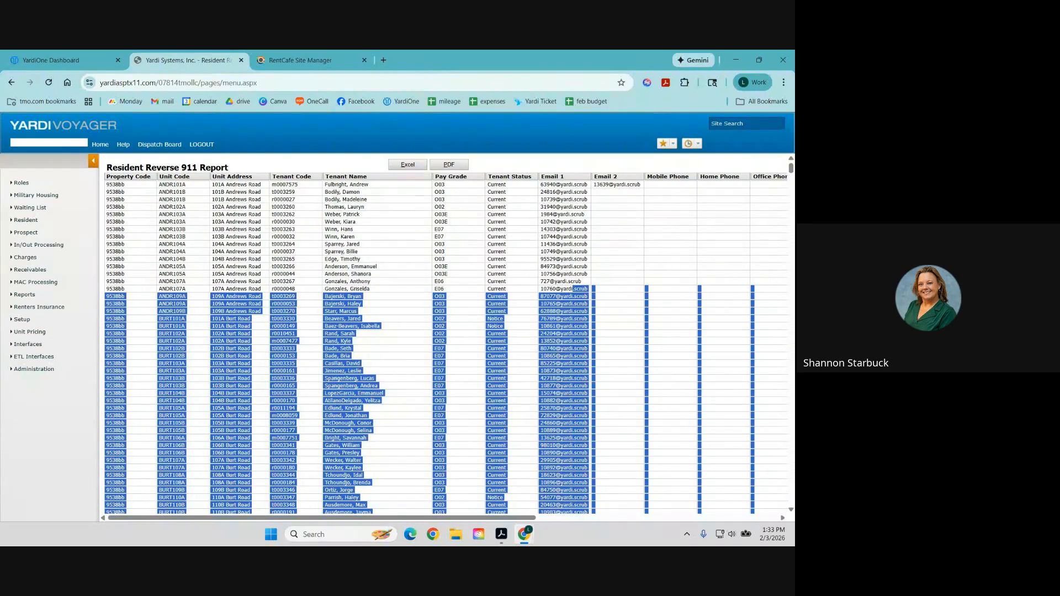
left_click(546, 247)
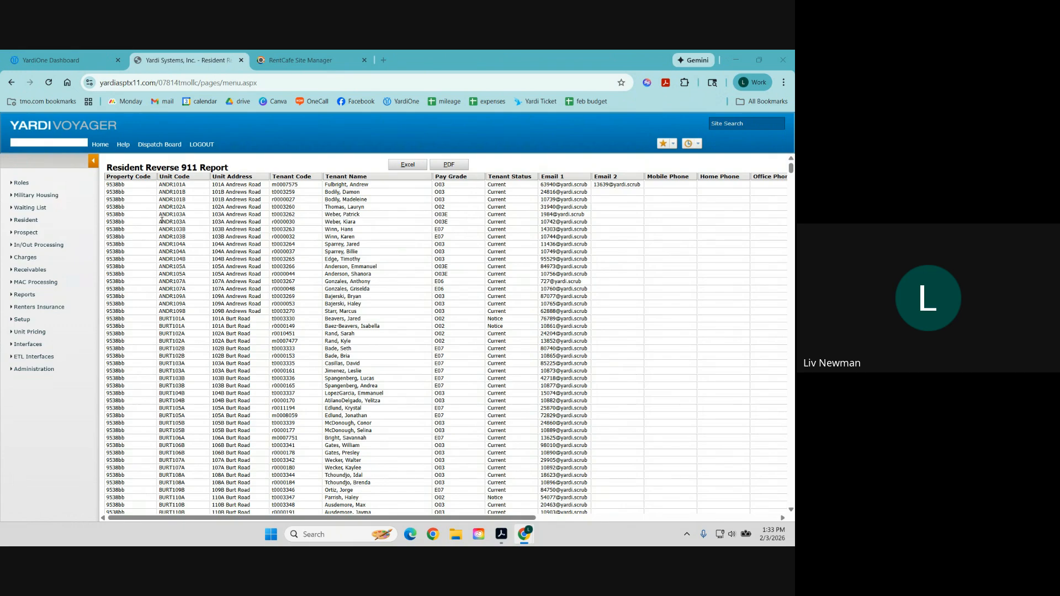
scroll(253, 314, "down", 5)
scroll(254, 315, "up", 5)
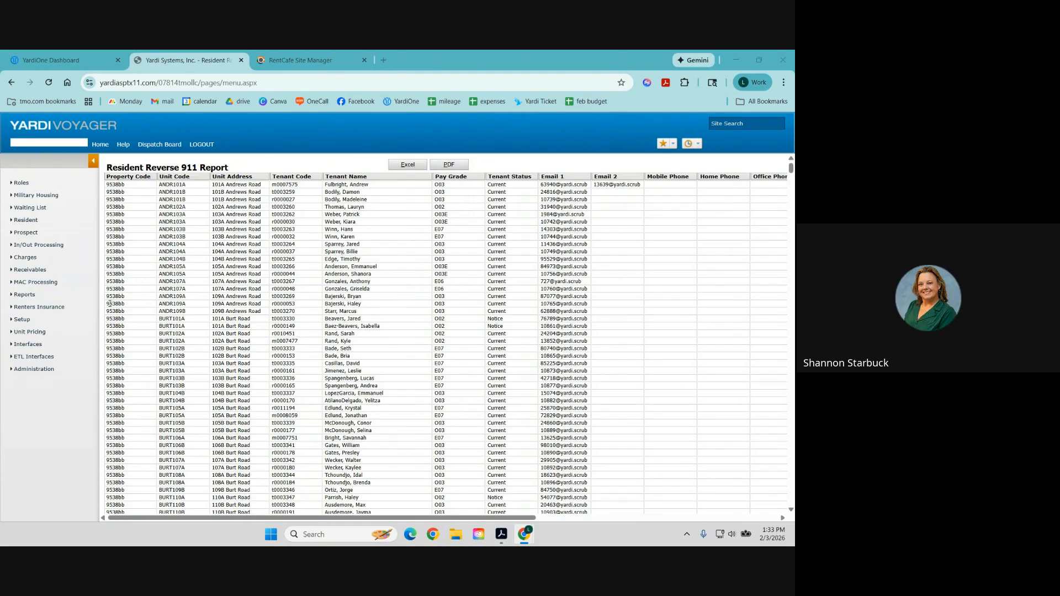
mouse_move(25, 296)
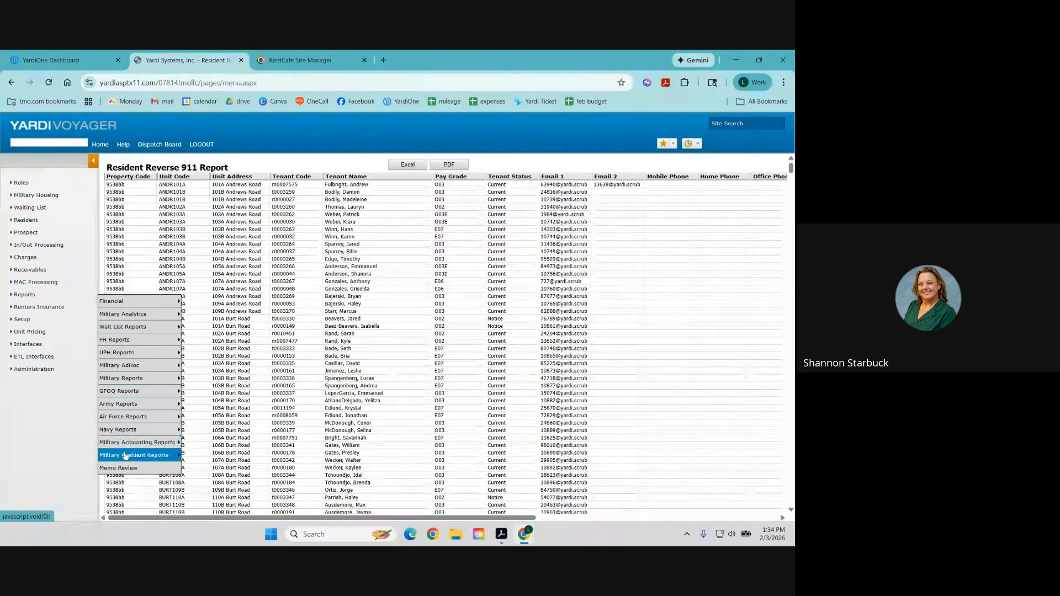
Open List of Current Residents, choose post HUAC, and submit the report.
mouse_move(126, 456)
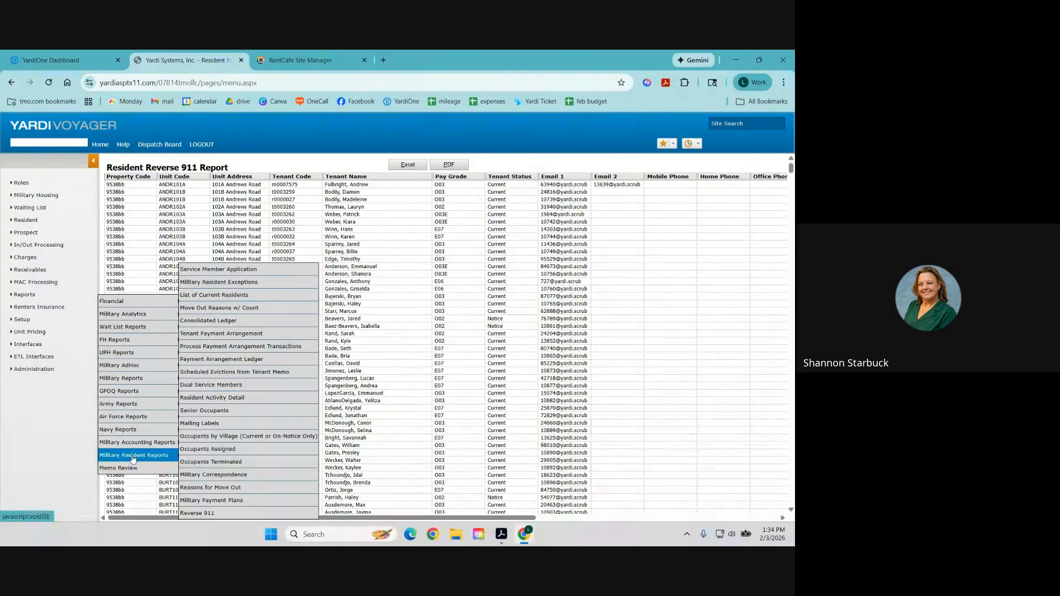
left_click(221, 296)
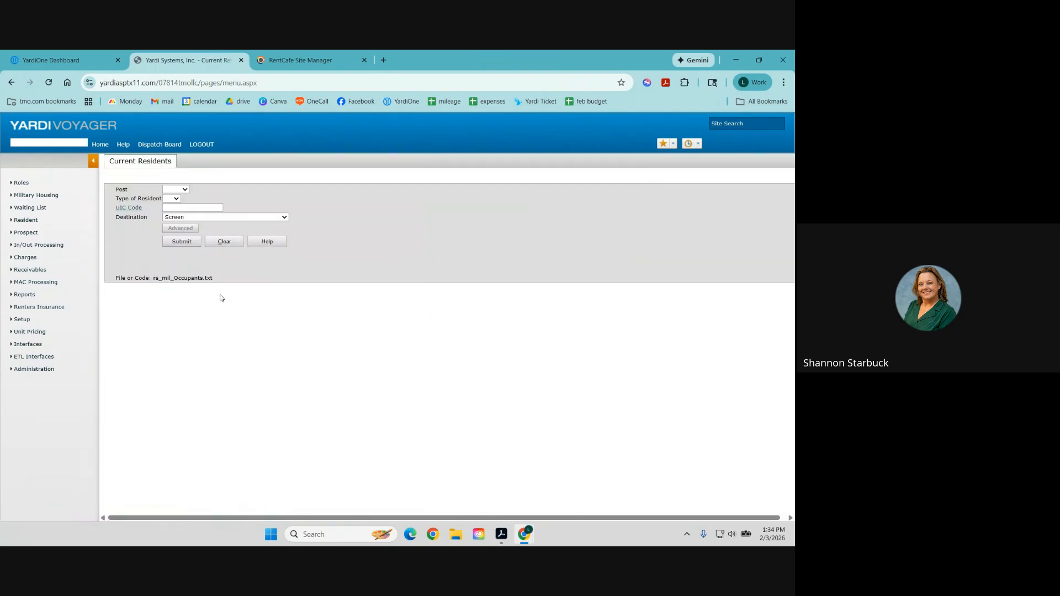
left_click(174, 190)
left_click(185, 246)
left_click(181, 243)
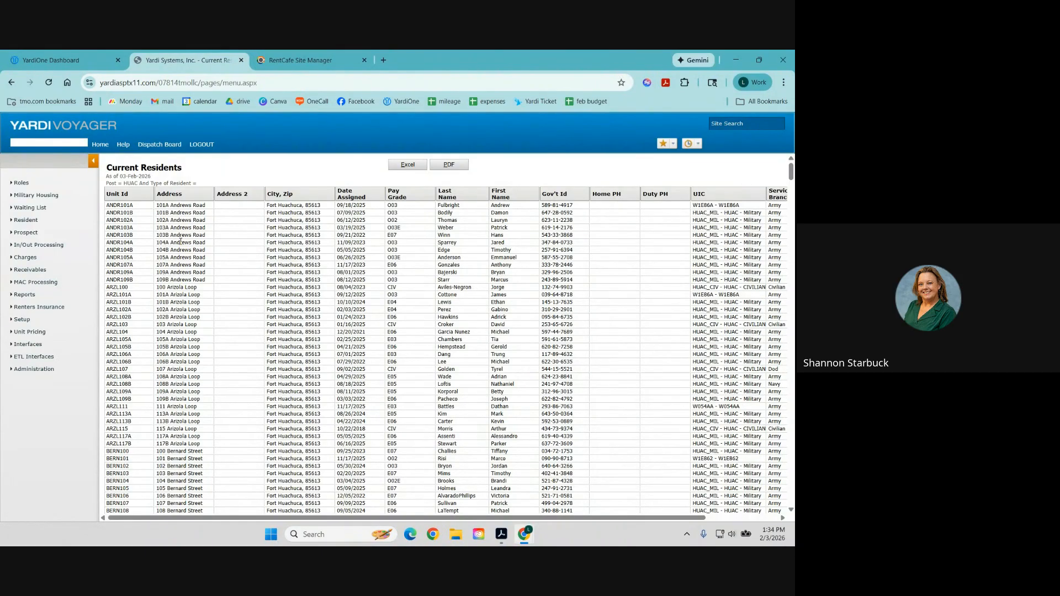
Open Reasons for Move Out and enter move-out dates 01/01/2025 to 2/3/26.
left_click(24, 295)
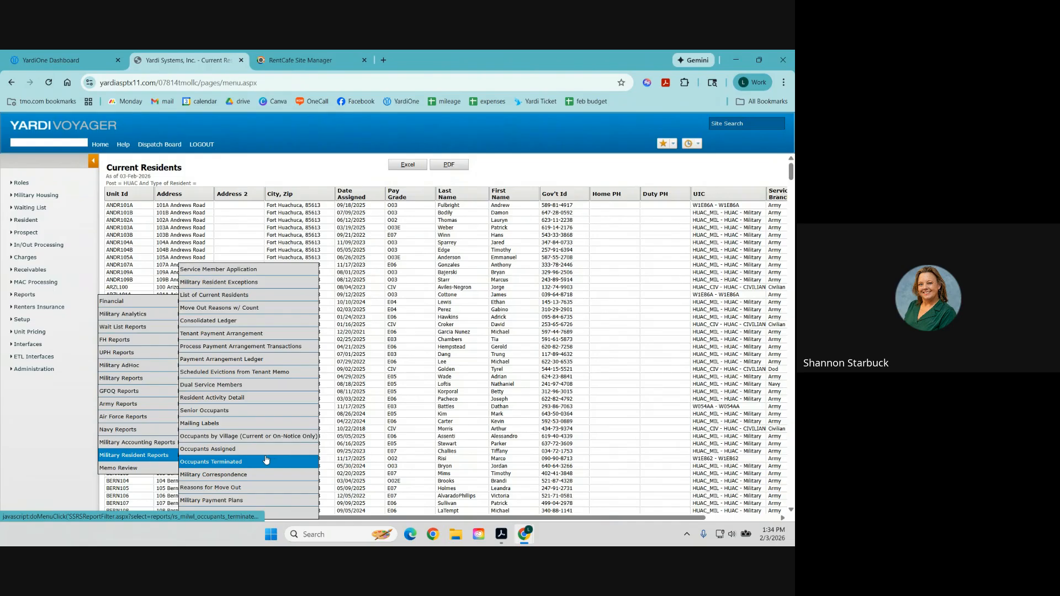
left_click(248, 488)
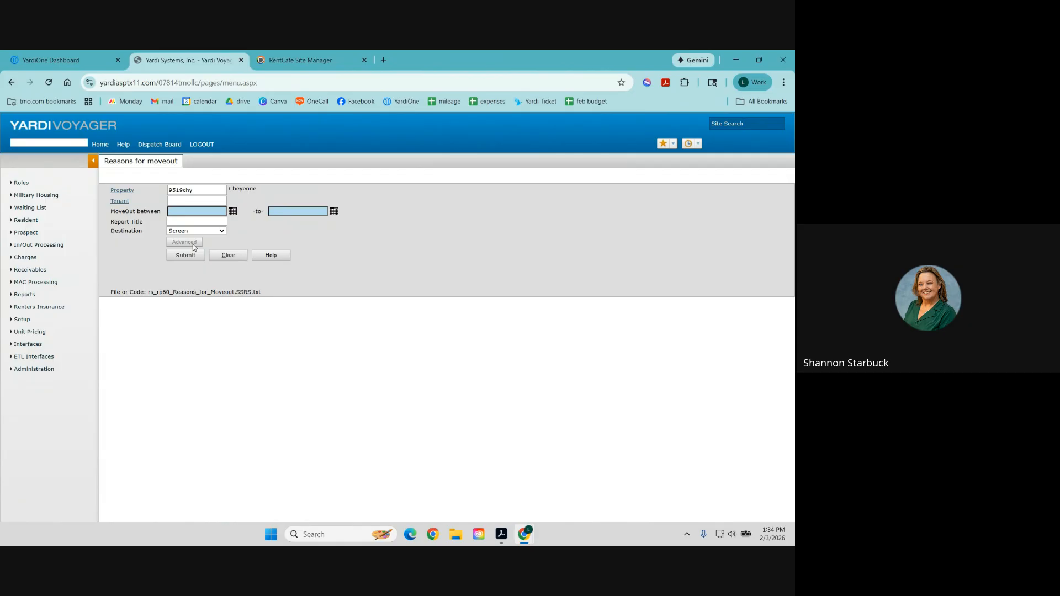
left_click(188, 213)
type("01/01/2025")
key("Tab")
type("2/3/26")
Set the property to .huacclo, submit the report, and confirm resubmission.
left_click(203, 192)
type("hua")
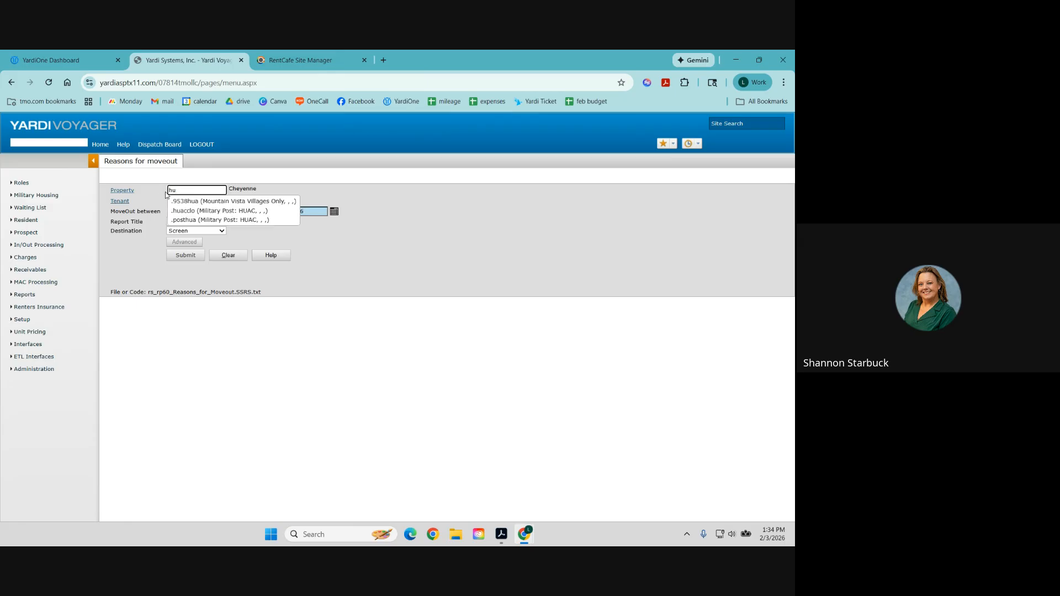
left_click(195, 211)
left_click(191, 257)
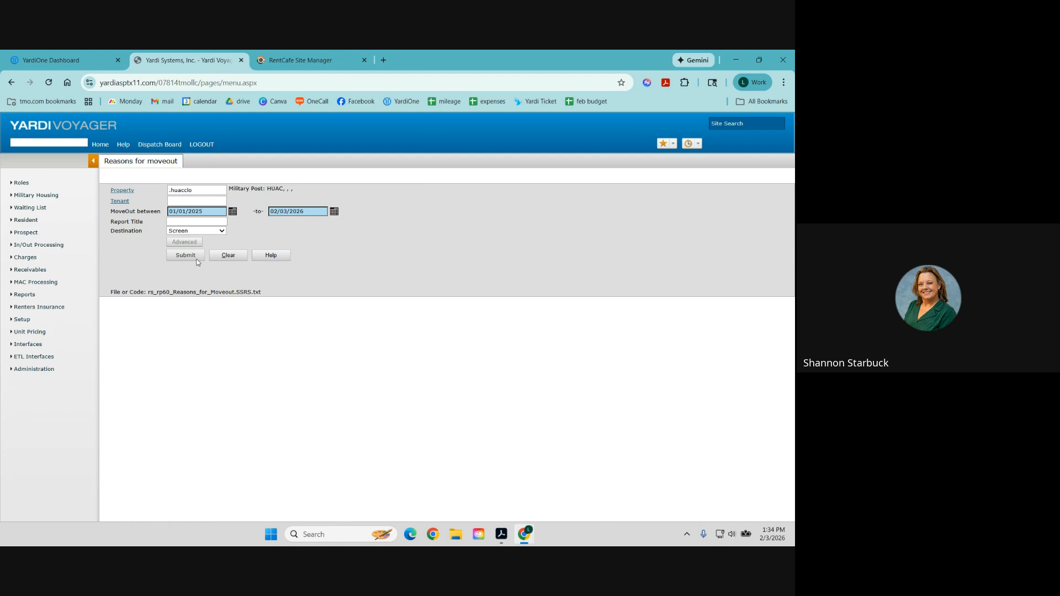
left_click(195, 256)
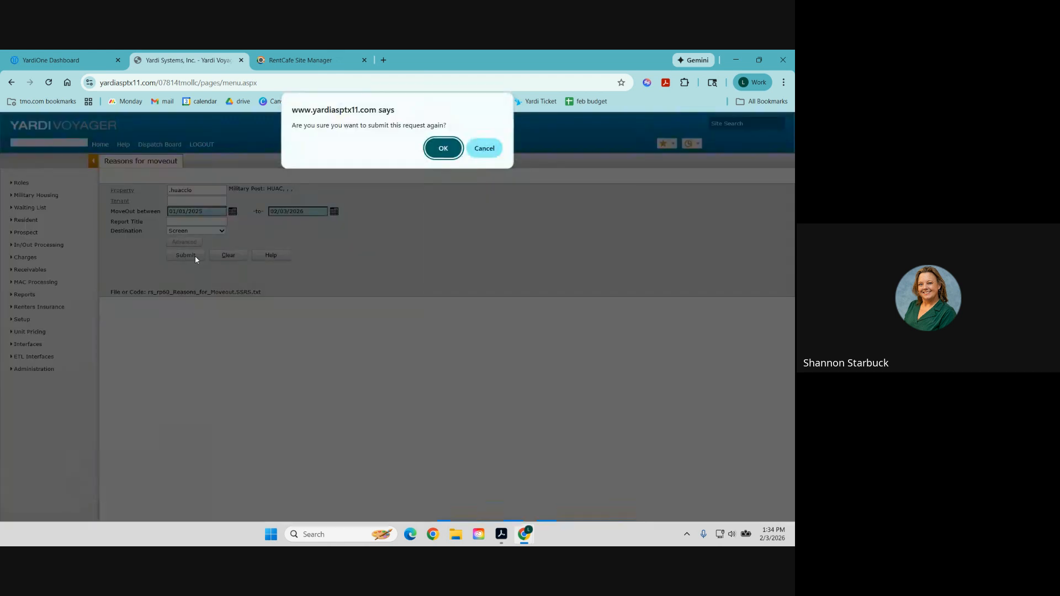
left_click(484, 148)
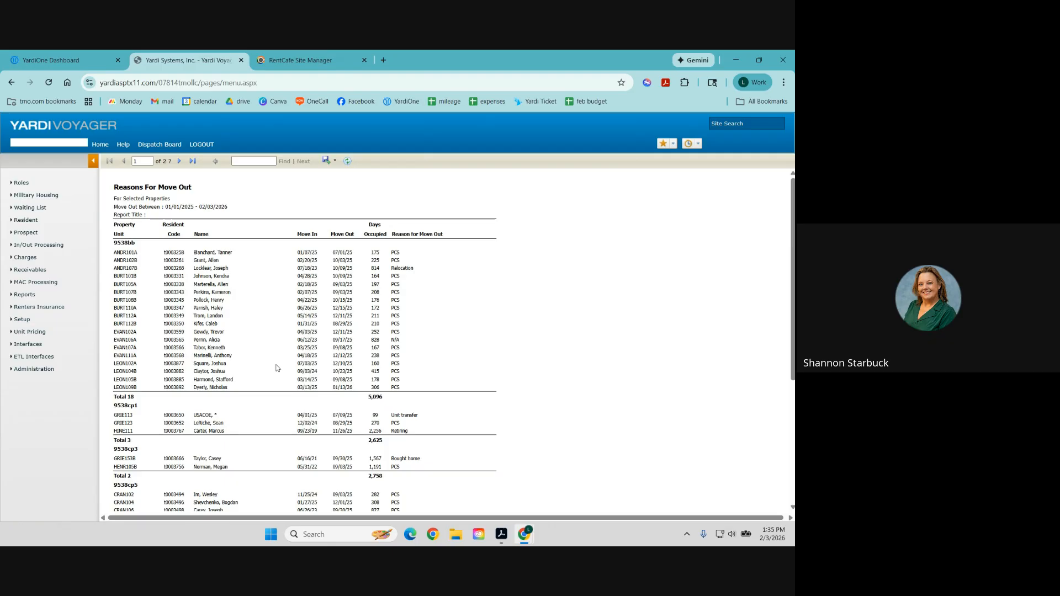
scroll(277, 368, "down", 5)
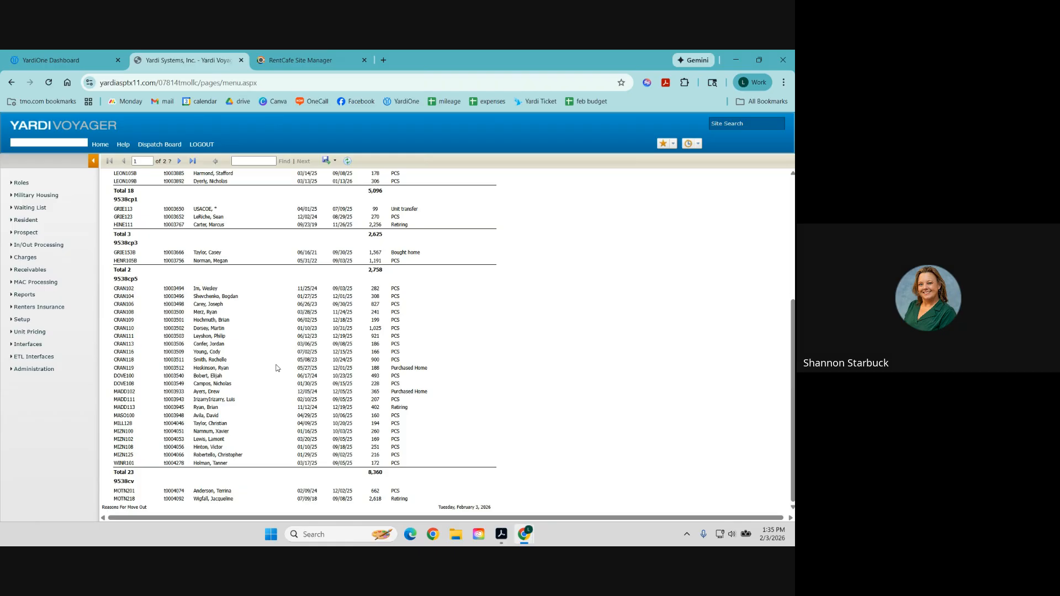
scroll(278, 368, "up", 5)
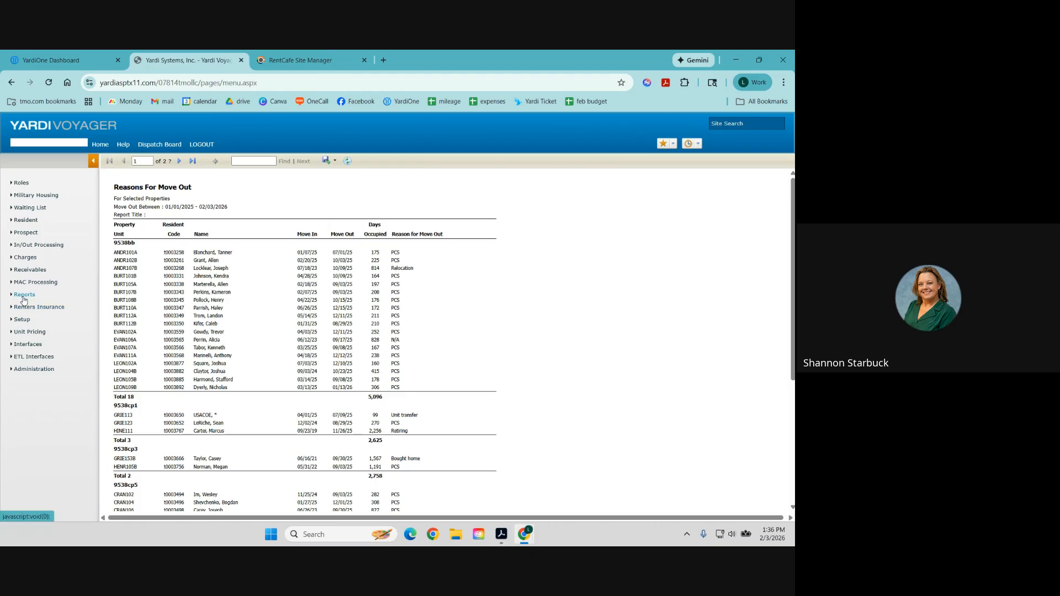
mouse_move(24, 299)
mouse_move(152, 332)
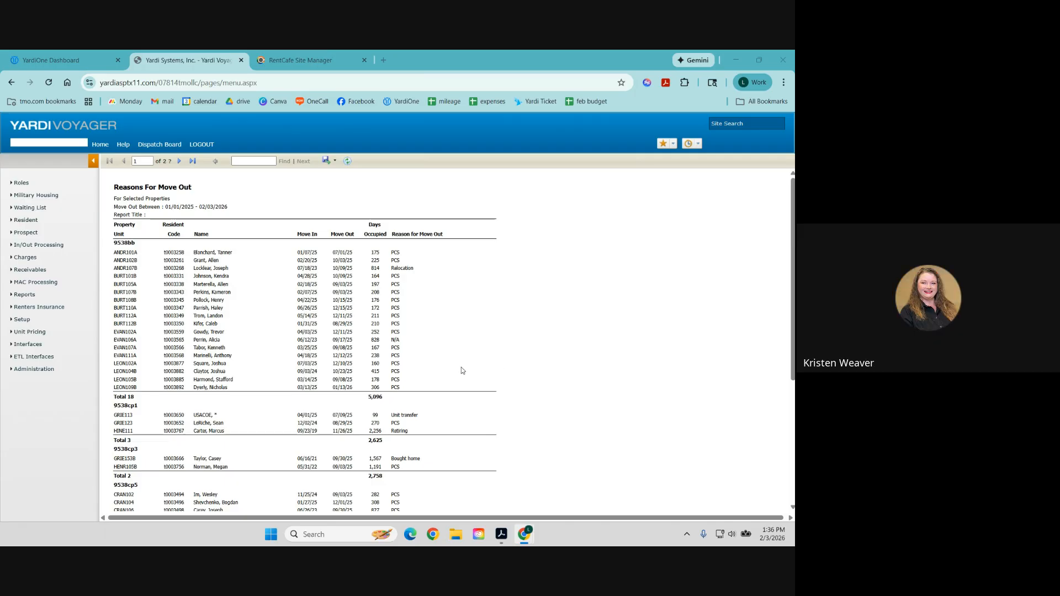
Open Wait List Assignment Info with post BELV and the 4BR E06-E08 4BR wait list.
left_click(21, 297)
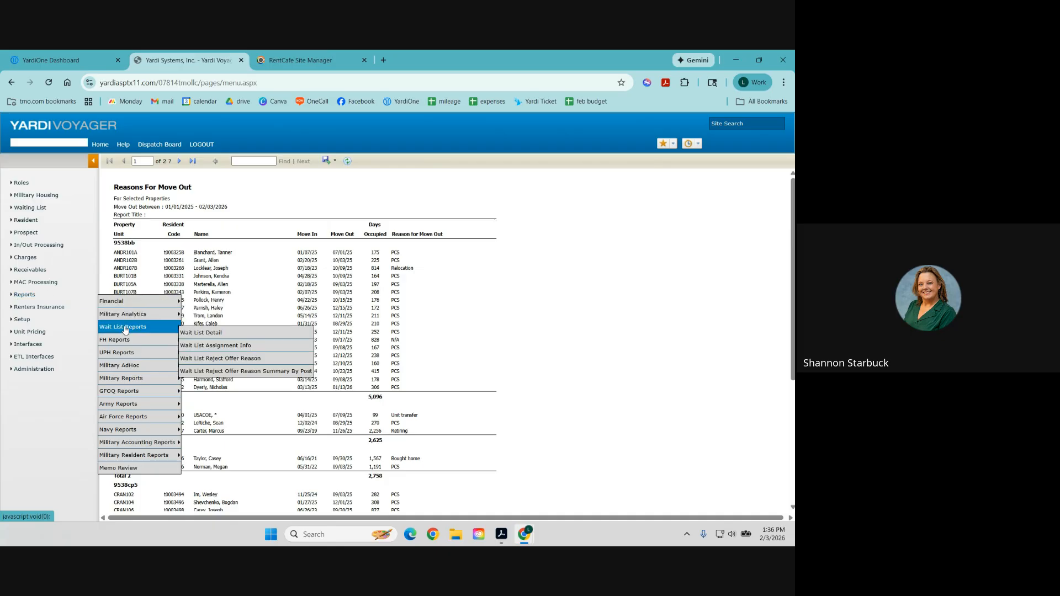
left_click(219, 346)
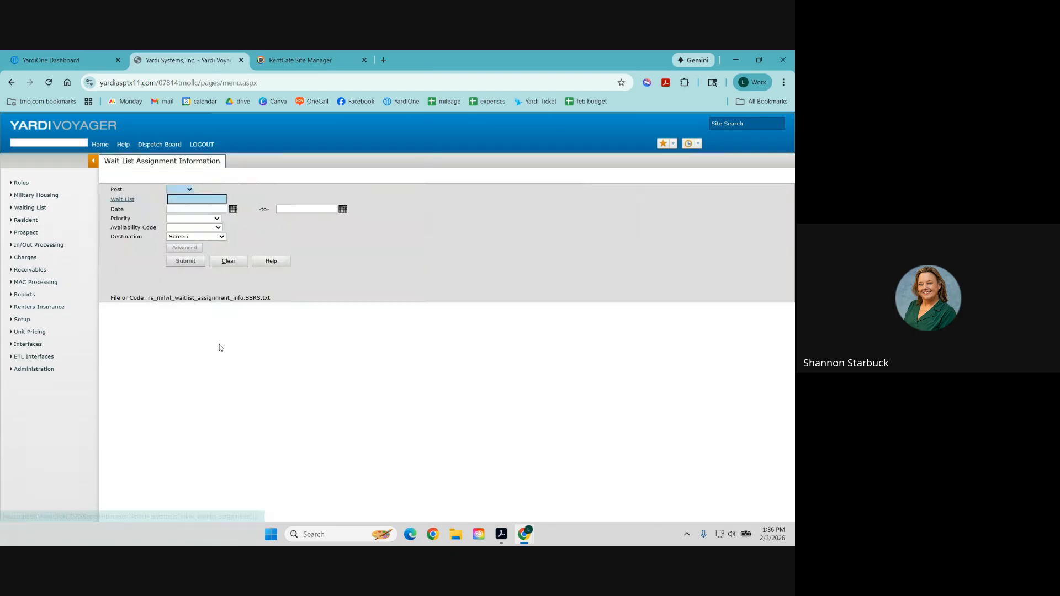
left_click(189, 193)
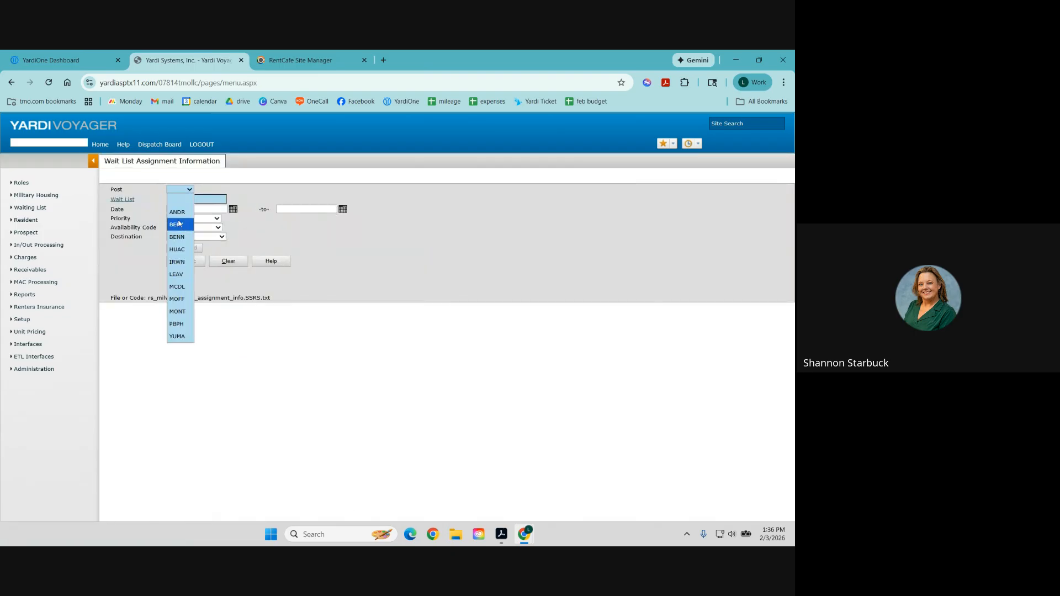
left_click(182, 223)
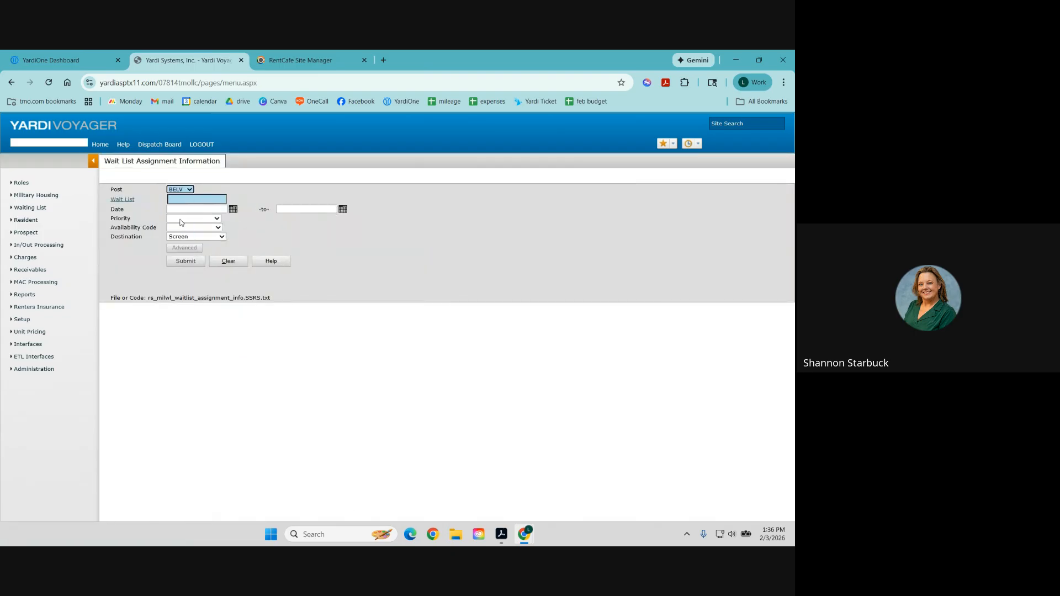
left_click(123, 199)
left_click(311, 302)
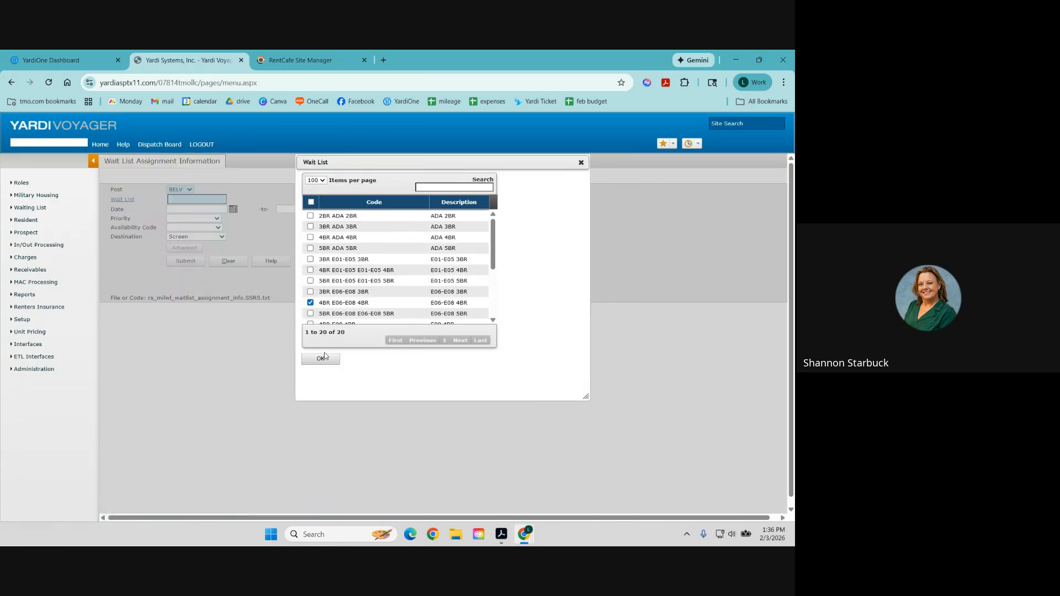
left_click(321, 358)
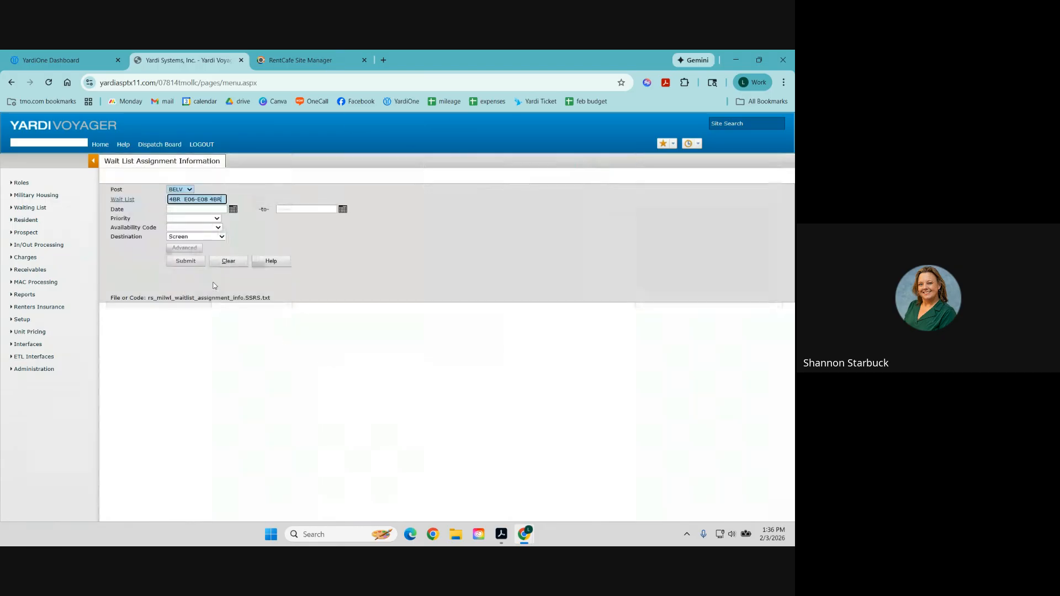
Submit the wait list assignment report, then close the report menus.
left_click(191, 261)
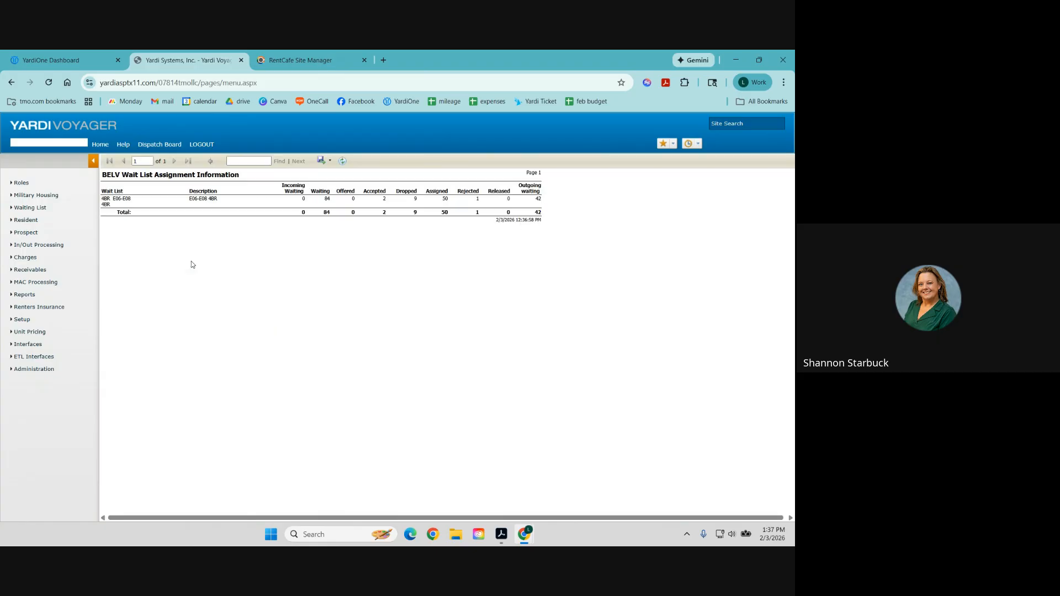
mouse_move(28, 295)
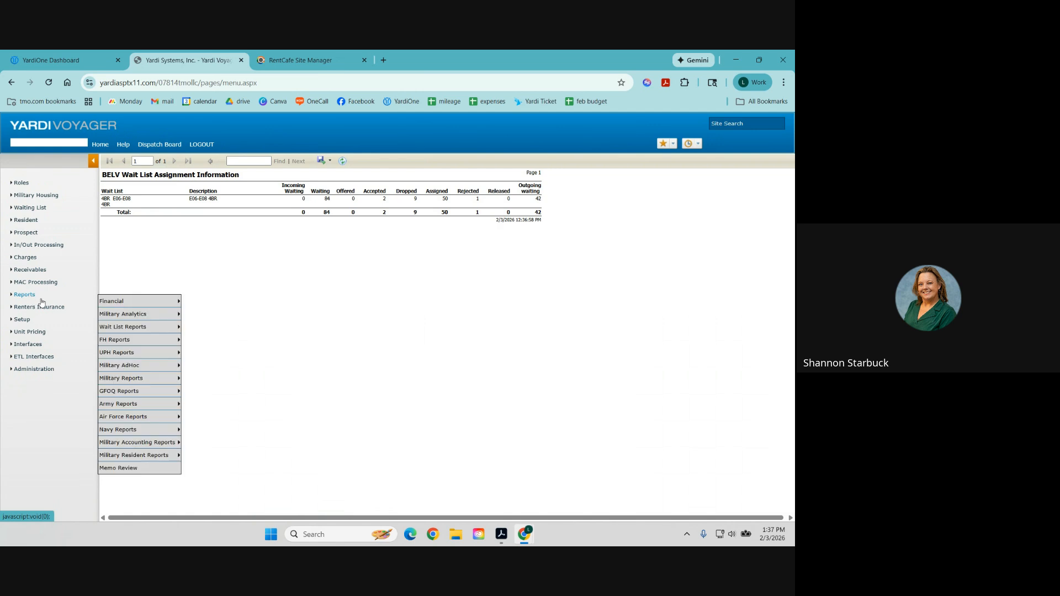
mouse_move(123, 327)
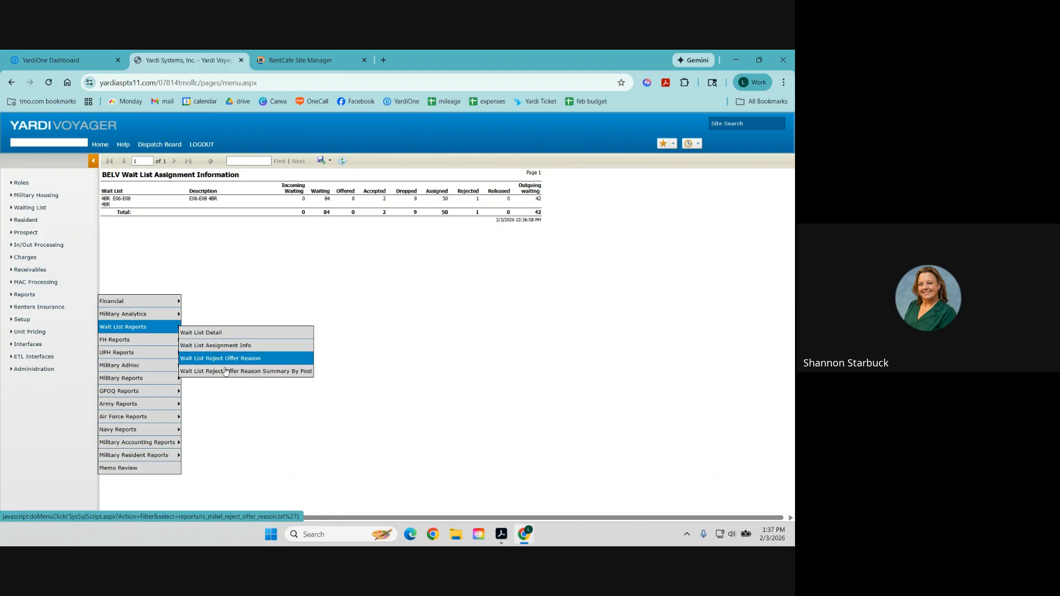
left_click(225, 334)
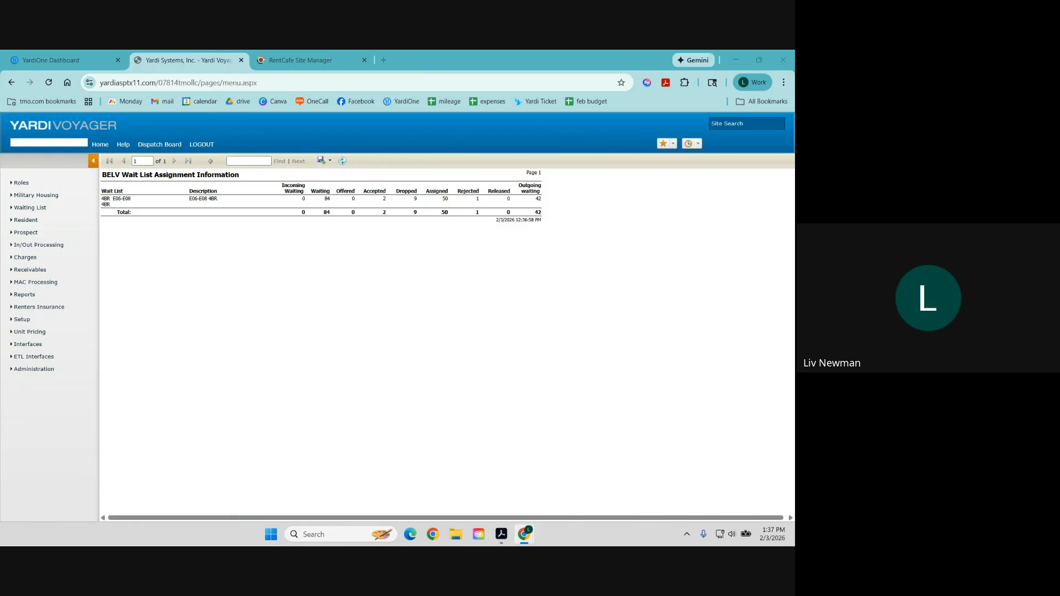
Open the Resident Activity Detail report and select property .belvclo from the lookup.
left_click(24, 296)
mouse_move(135, 326)
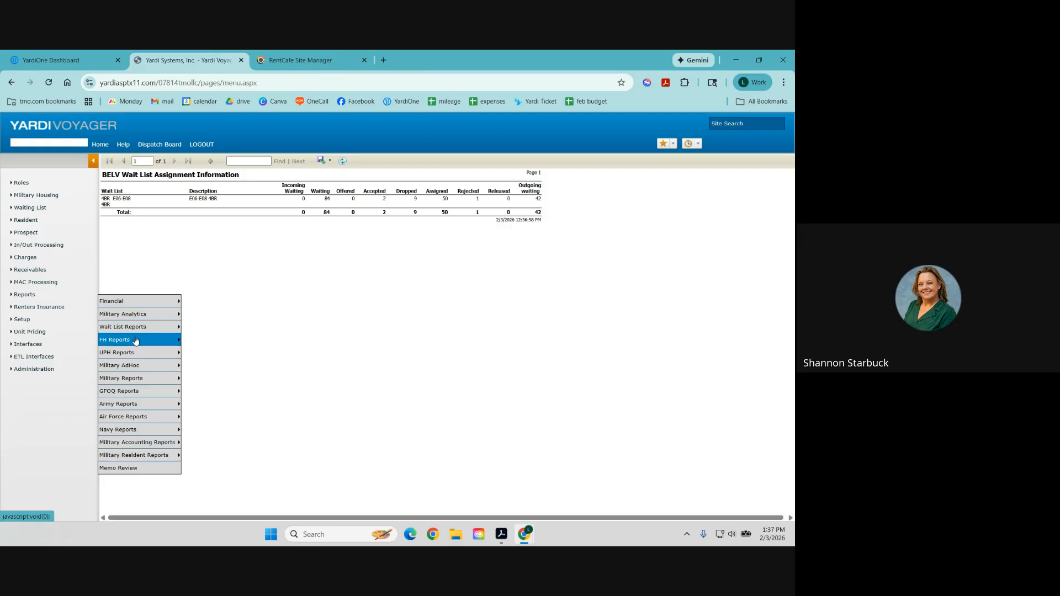
mouse_move(138, 379)
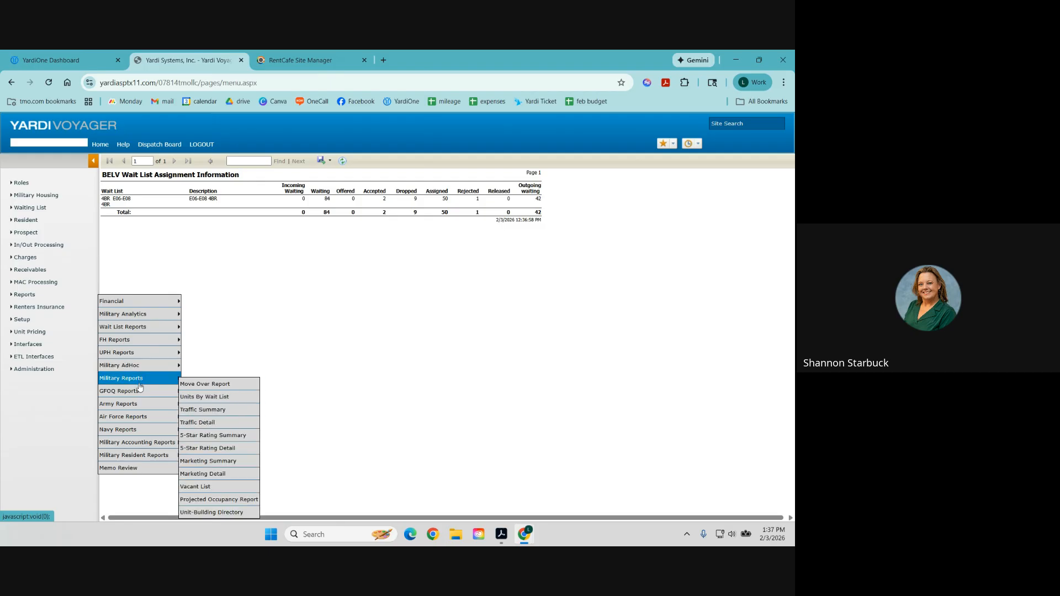
mouse_move(153, 459)
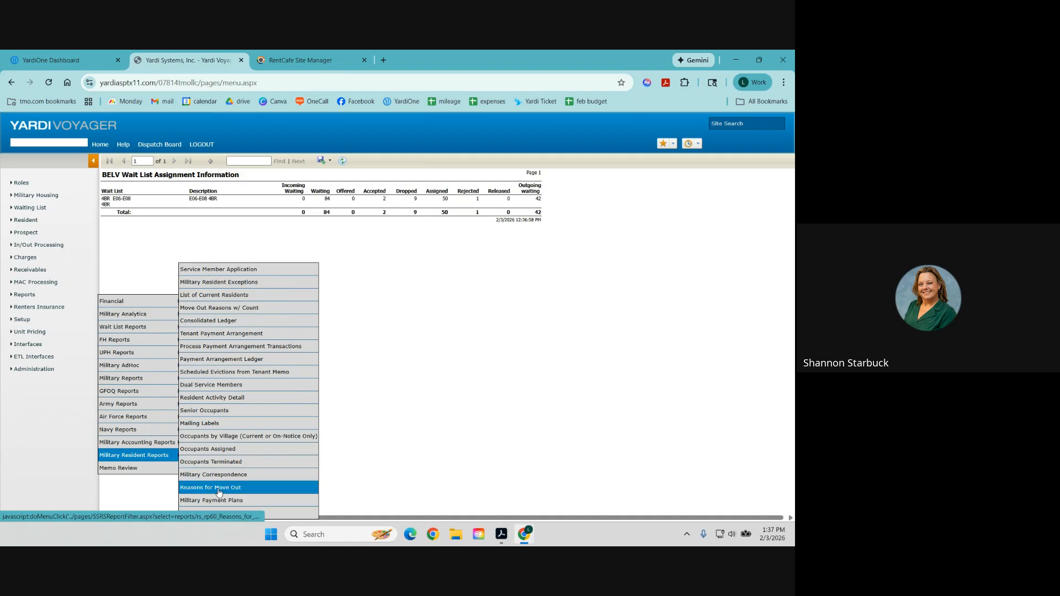
left_click(218, 398)
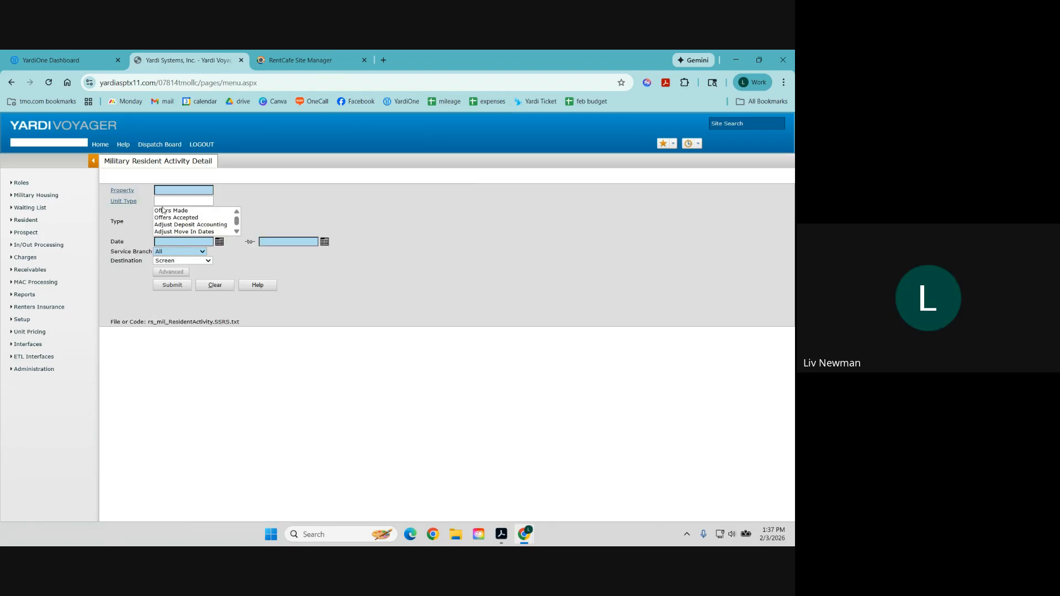
left_click(135, 190)
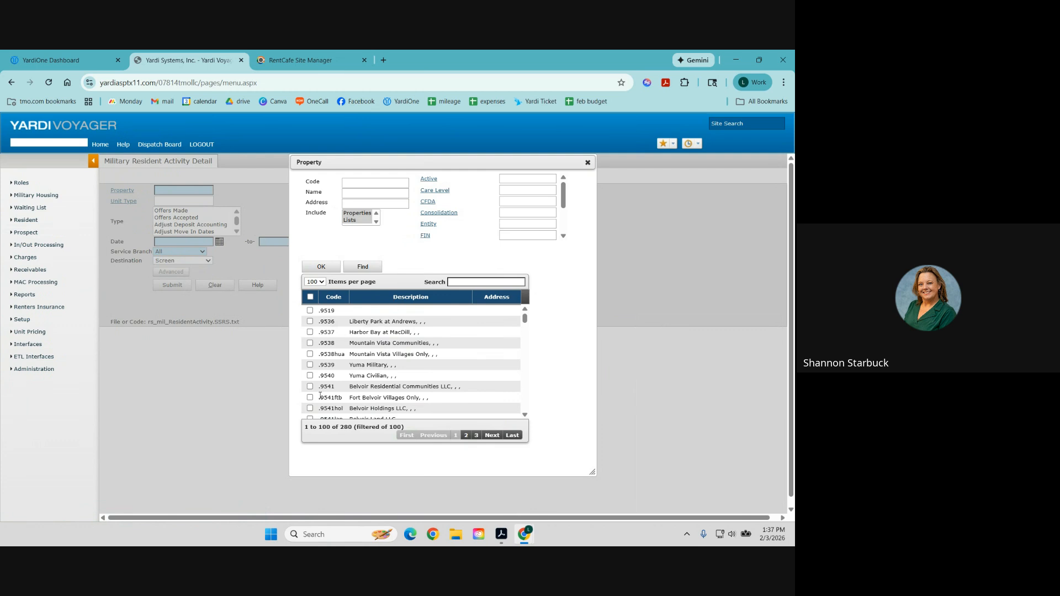
scroll(332, 393, "down", 1)
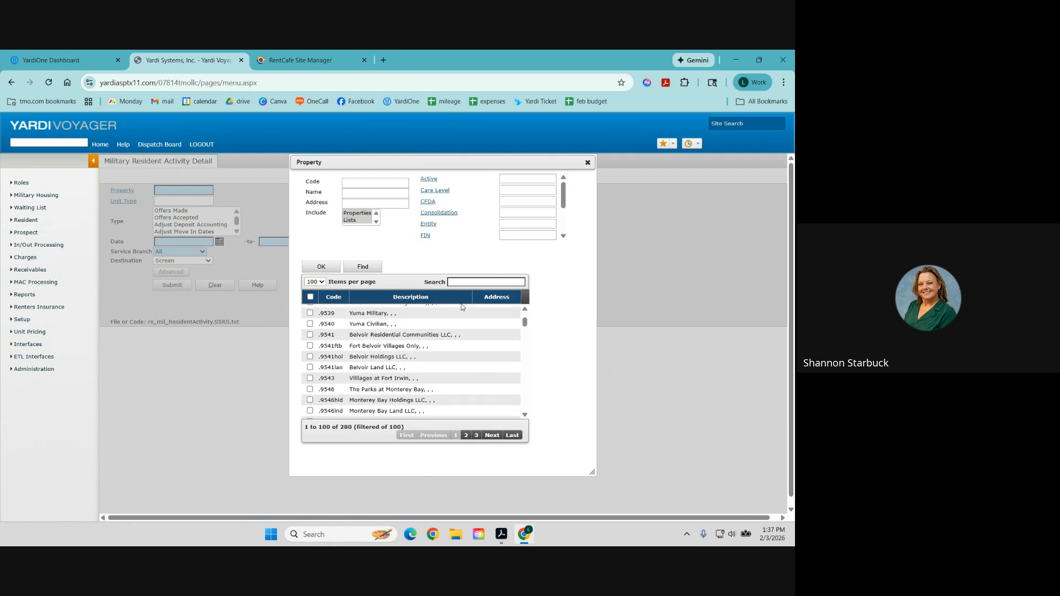
left_click(457, 283)
left_click(309, 322)
left_click(319, 267)
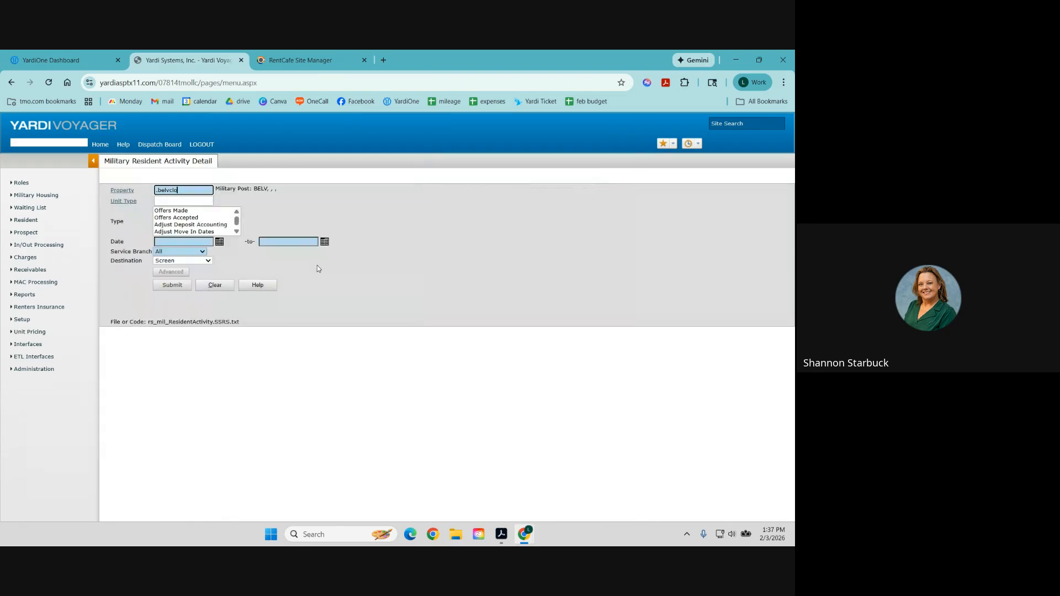
Choose Offers Made and Offers Accepted, and set the start date 01/01/2025.
left_click(184, 212)
left_click(186, 218)
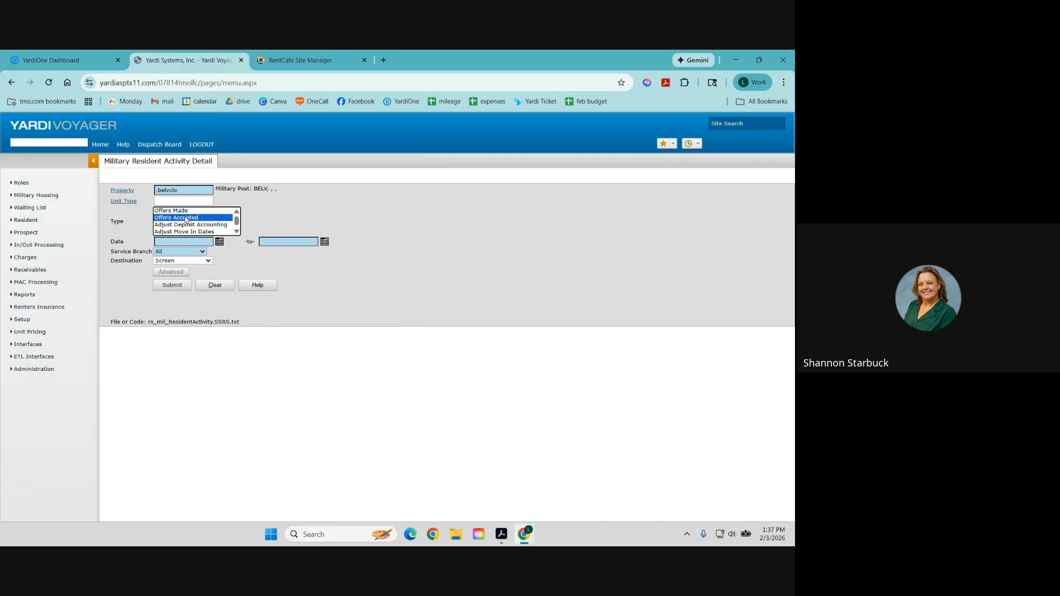
scroll(186, 220, "down", 2)
scroll(186, 219, "up", 1)
scroll(186, 219, "down", 5)
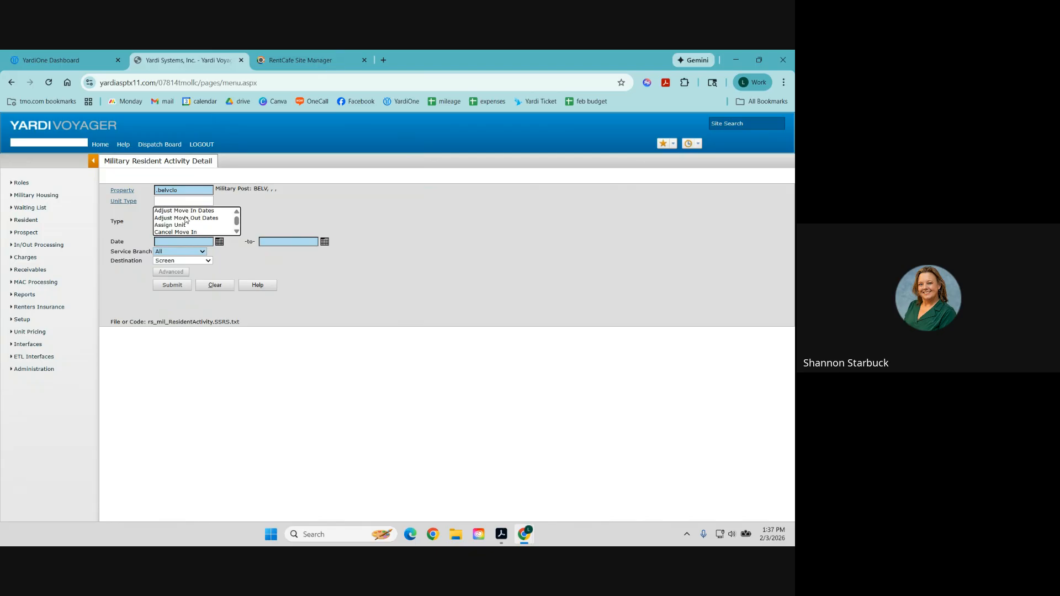
scroll(186, 219, "up", 1)
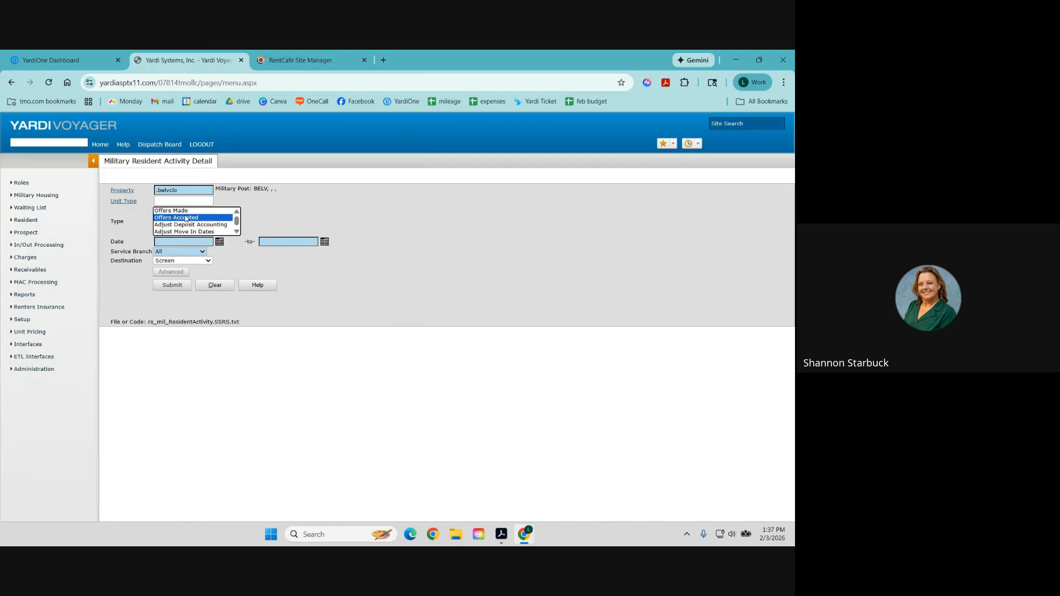
left_click(187, 211, "ctrl")
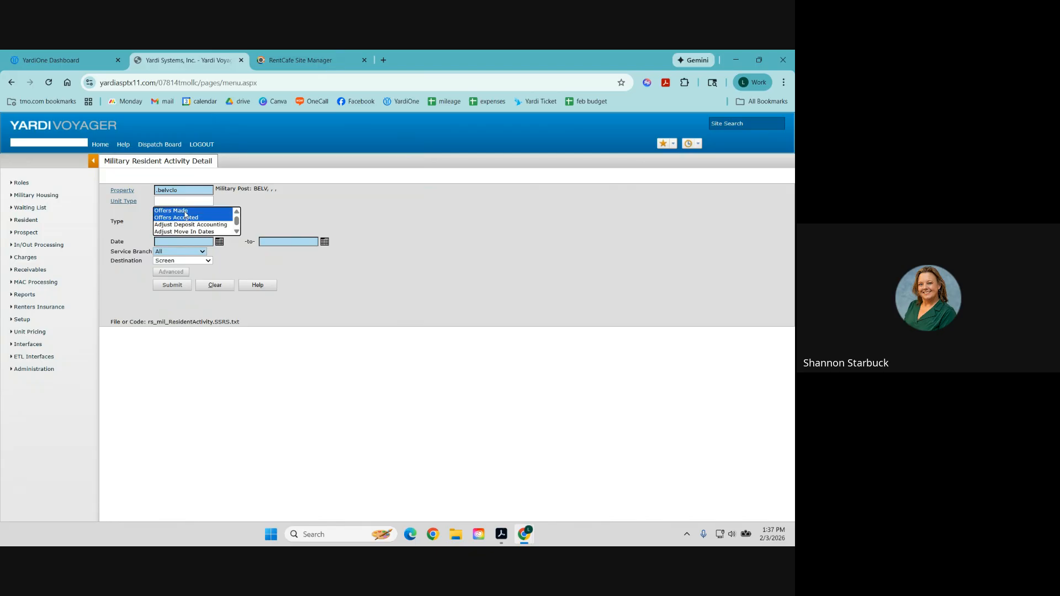
left_click(176, 243)
left_click(194, 263)
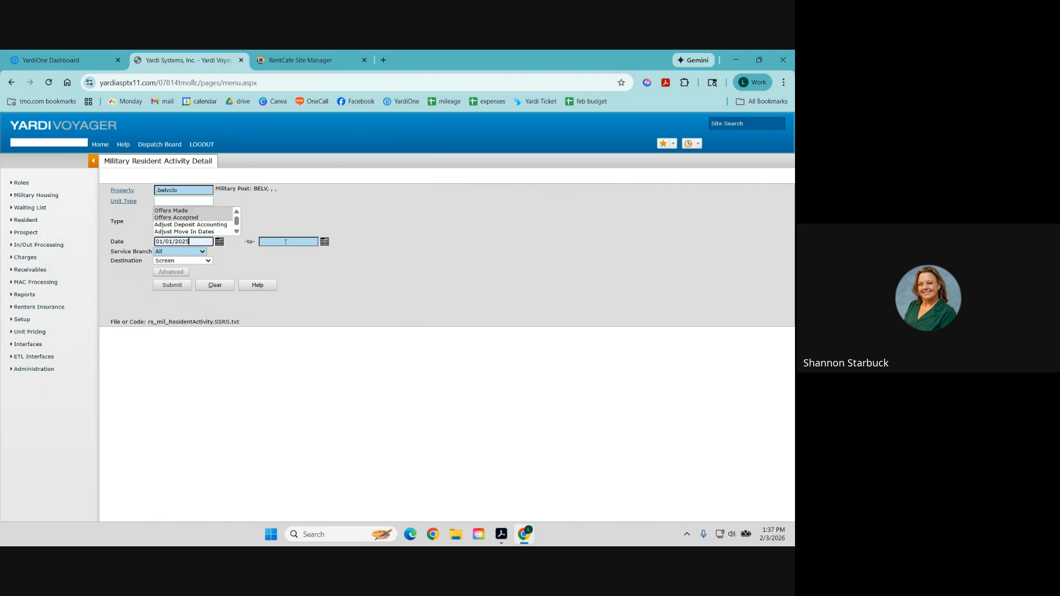
left_click(286, 243)
Enter end date 12/31/25, submit, and scroll through the Belvoir Village offers listing.
type("12/31/25")
left_click(177, 287)
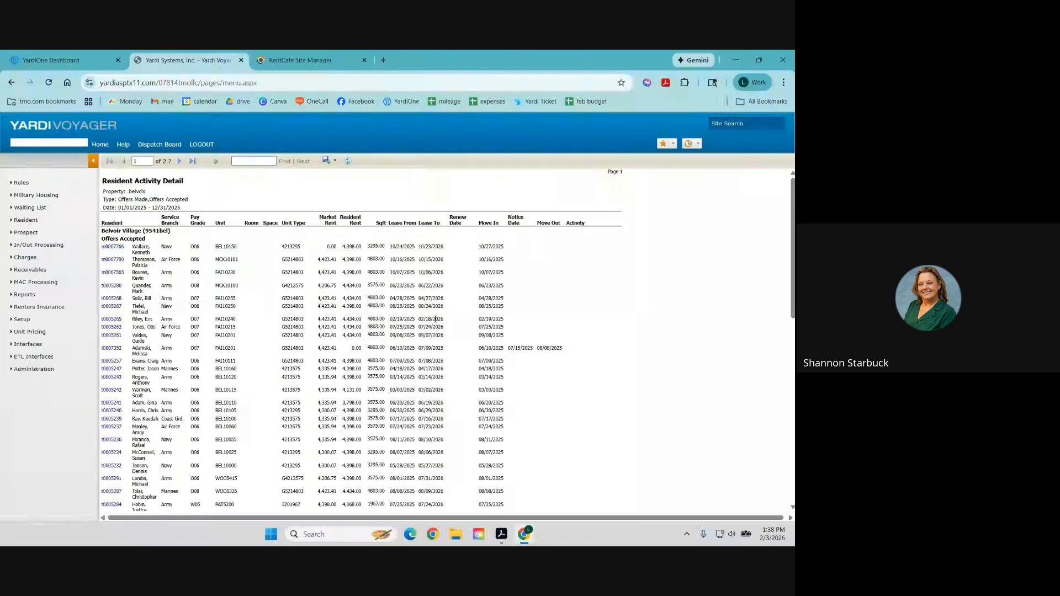
scroll(497, 320, "down", 3)
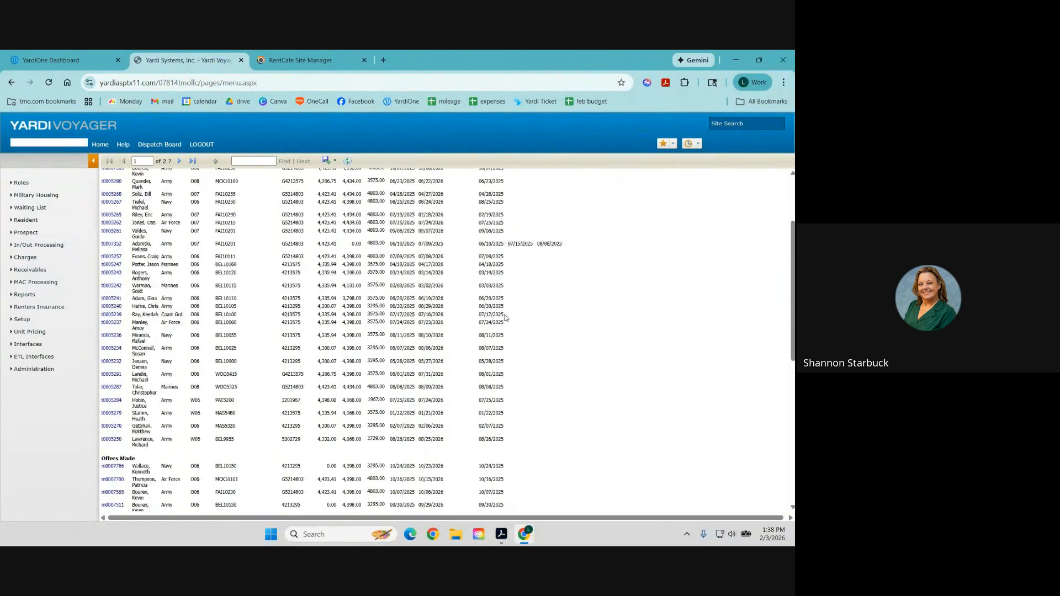
scroll(505, 318, "down", 4)
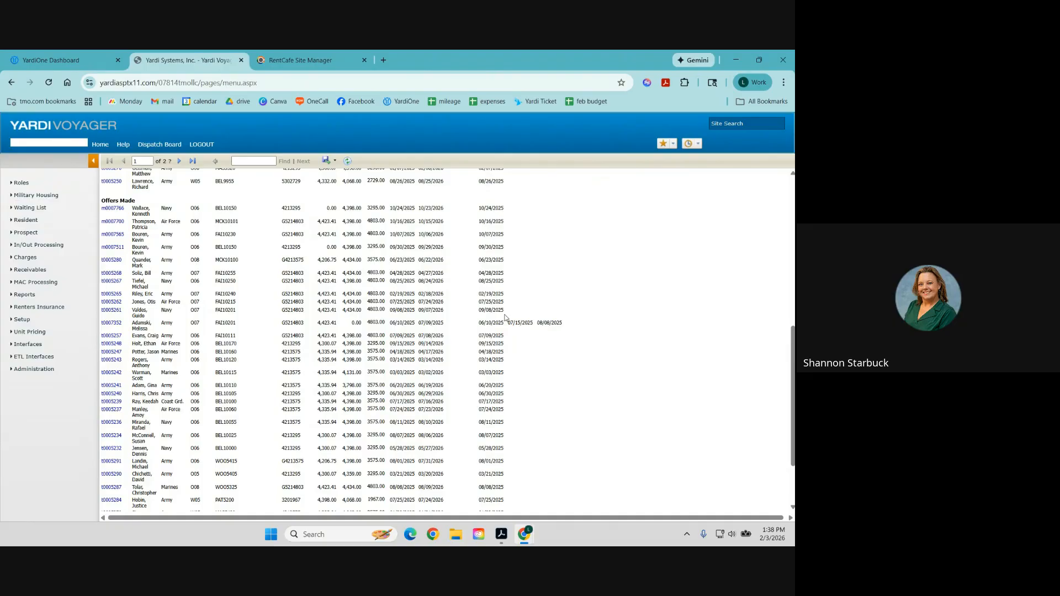
scroll(505, 318, "up", 7)
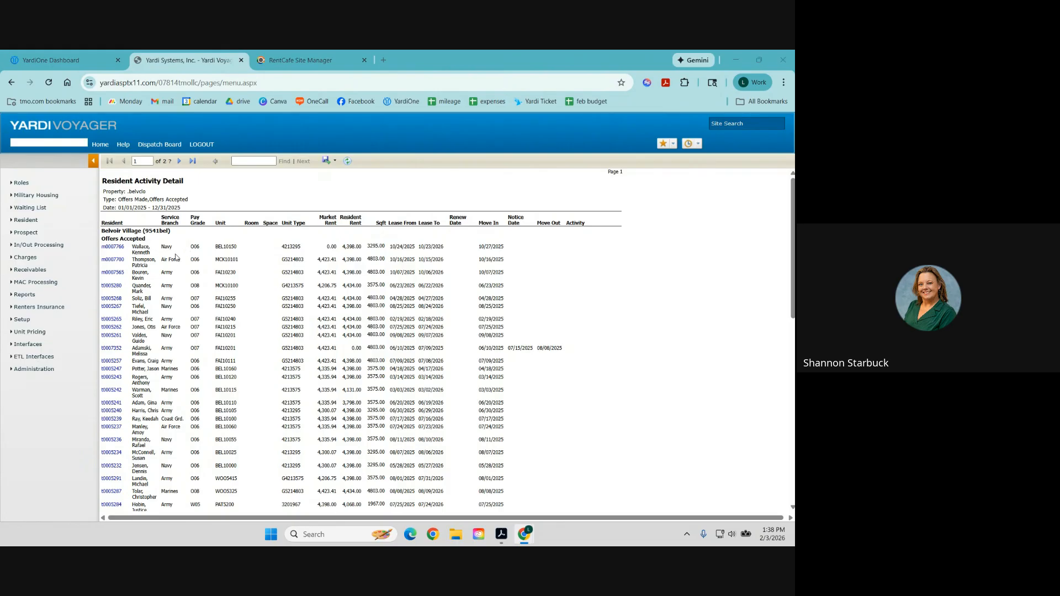
Reopen the Resident Activity Detail form and scroll through its Type list options.
left_click(24, 296)
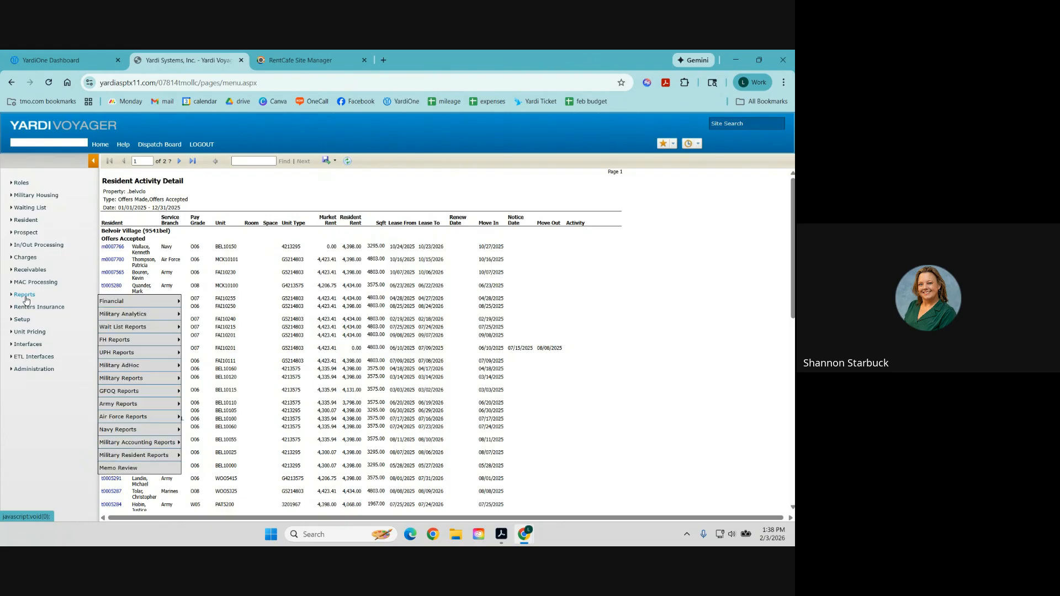
mouse_move(120, 458)
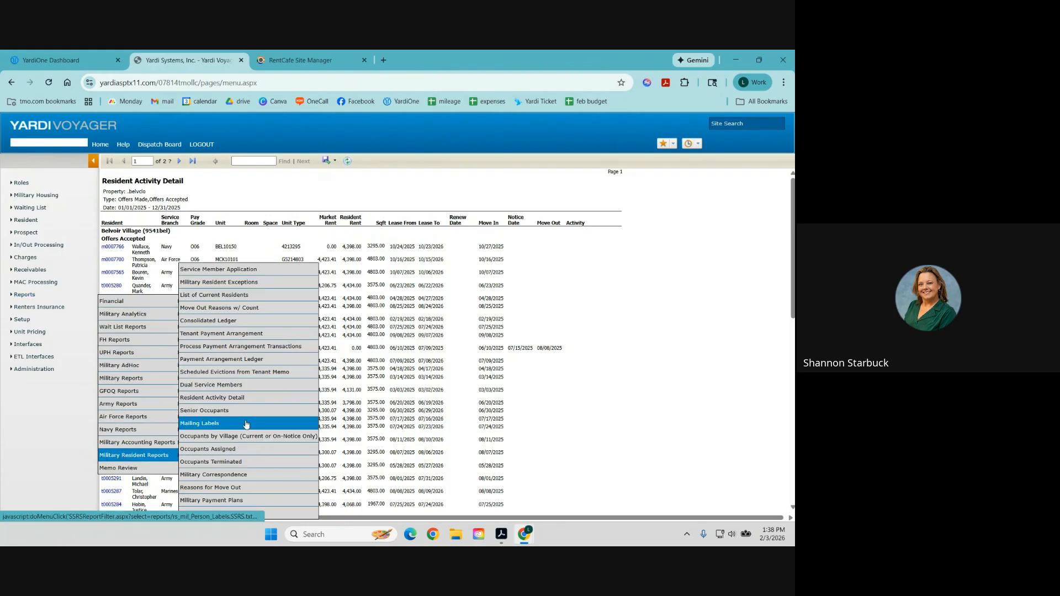
left_click(241, 398)
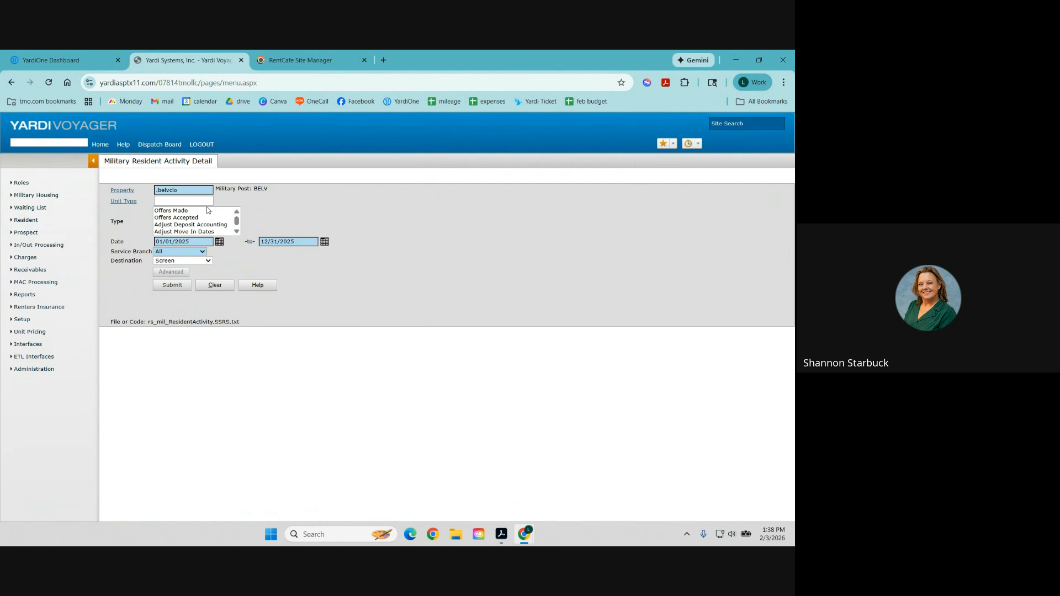
left_click_drag(236, 225, 237, 227)
scroll(212, 228, "down", 1)
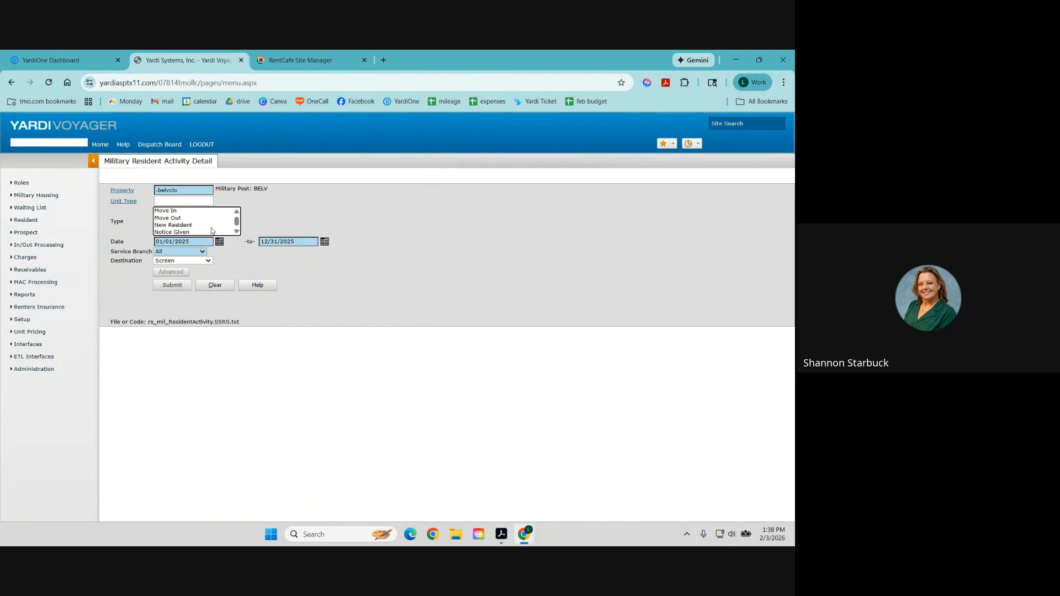
scroll(212, 231, "up", 2)
scroll(212, 231, "up", 2)
scroll(212, 231, "up", 2)
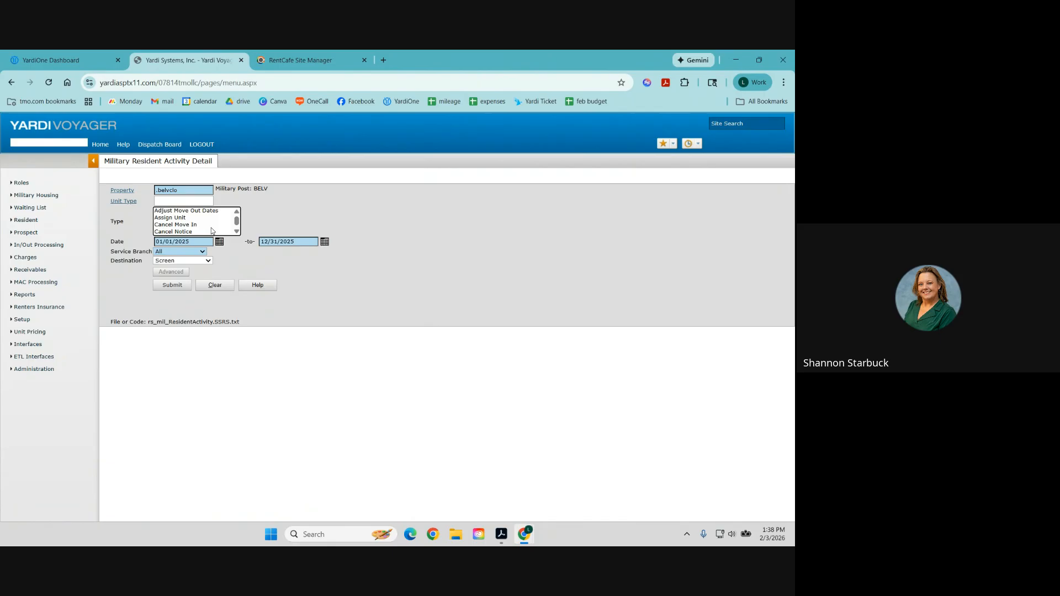
scroll(211, 227, "up", 2)
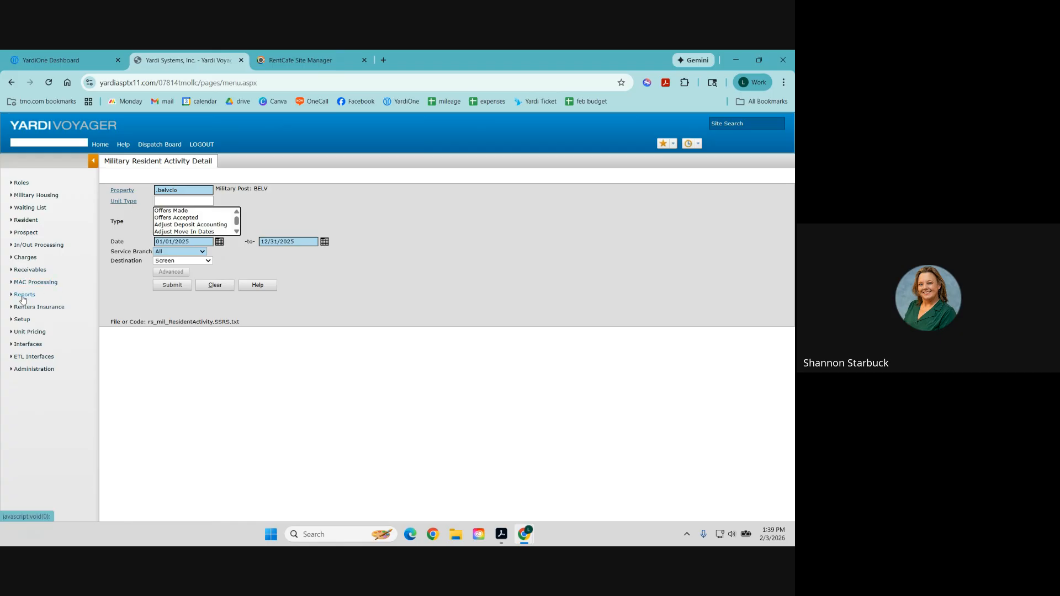
Show the Military Resident Reports submenu under Reports in the left menu.
mouse_move(23, 297)
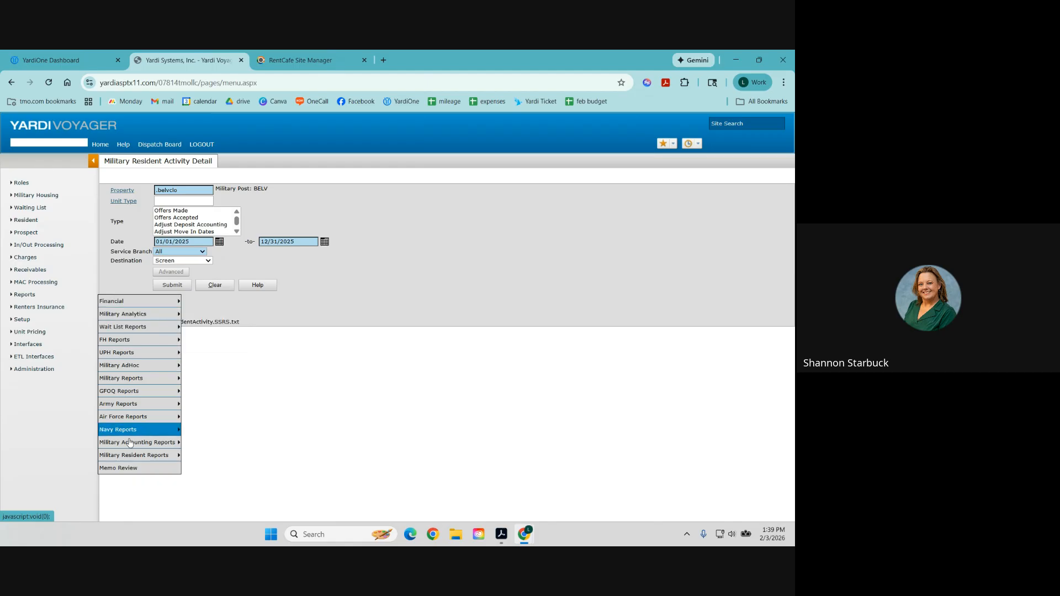
mouse_move(132, 461)
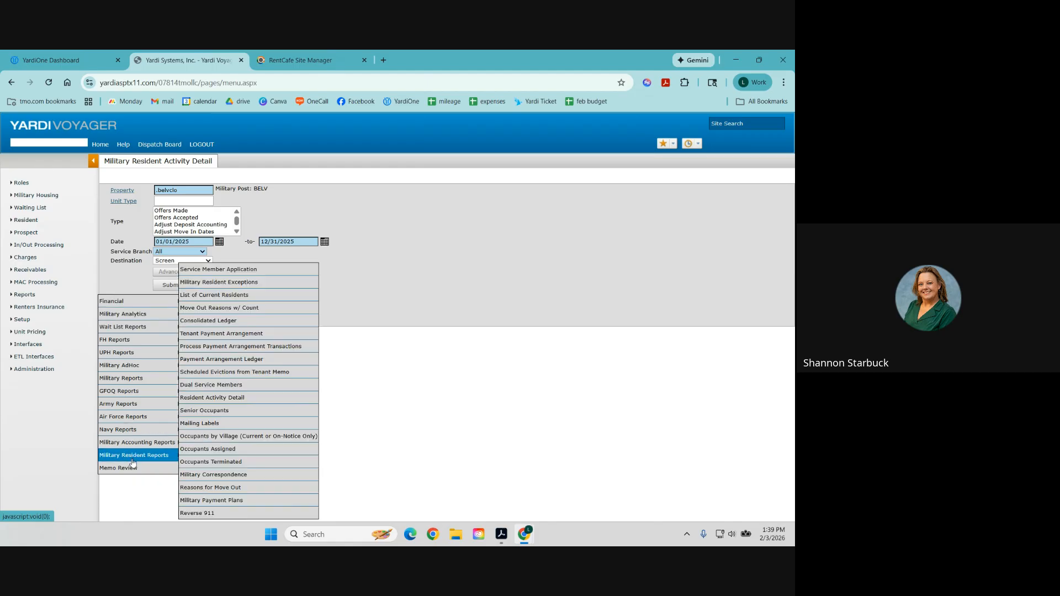
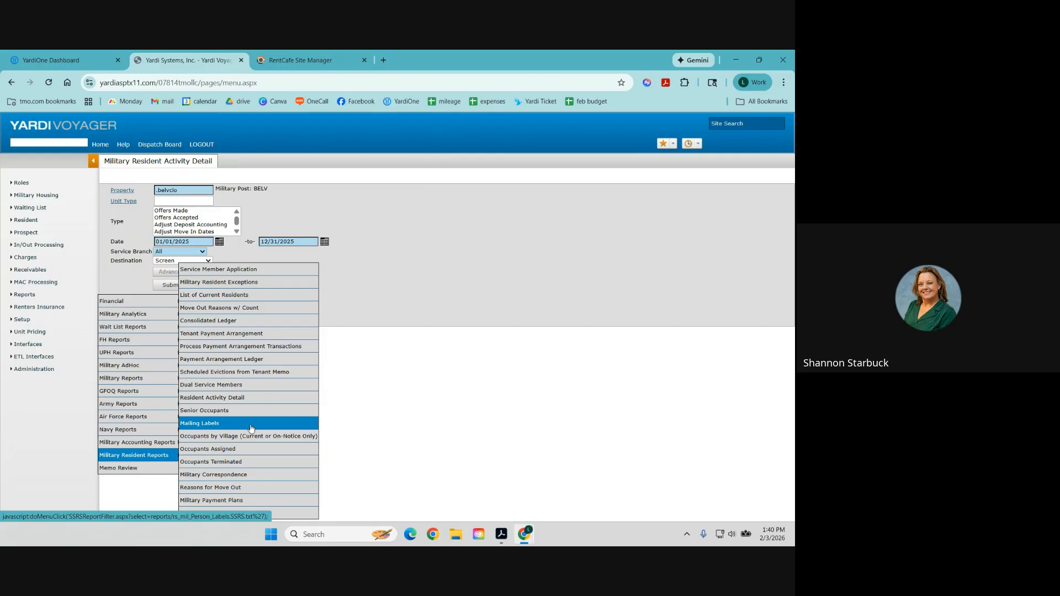
Open Military Aged Receivable from Reports > Military Accounting Reports.
mouse_move(166, 442)
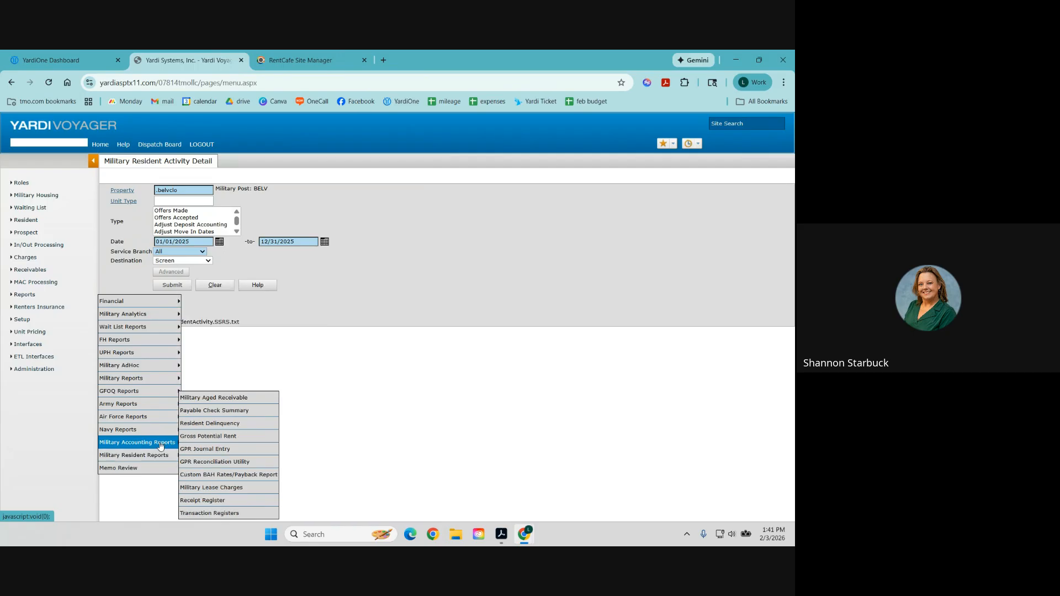
left_click(254, 400)
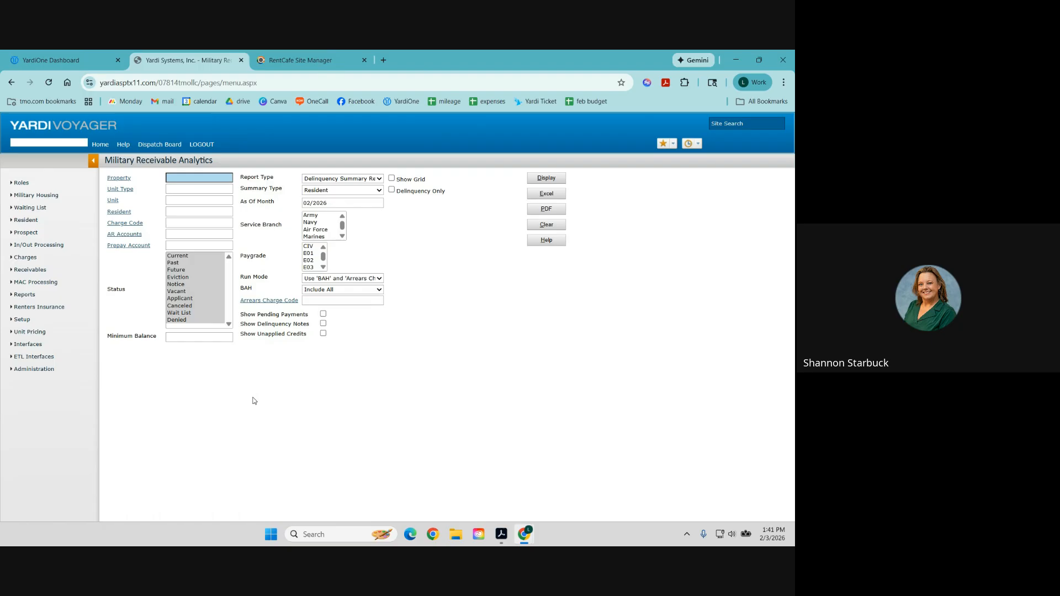
Choose property .belvclo, keeping Resident summary and Delinquency Summary Report as the report type.
left_click(200, 178)
type("bel")
left_click(200, 200)
left_click(331, 191)
left_click(331, 190)
left_click(332, 179)
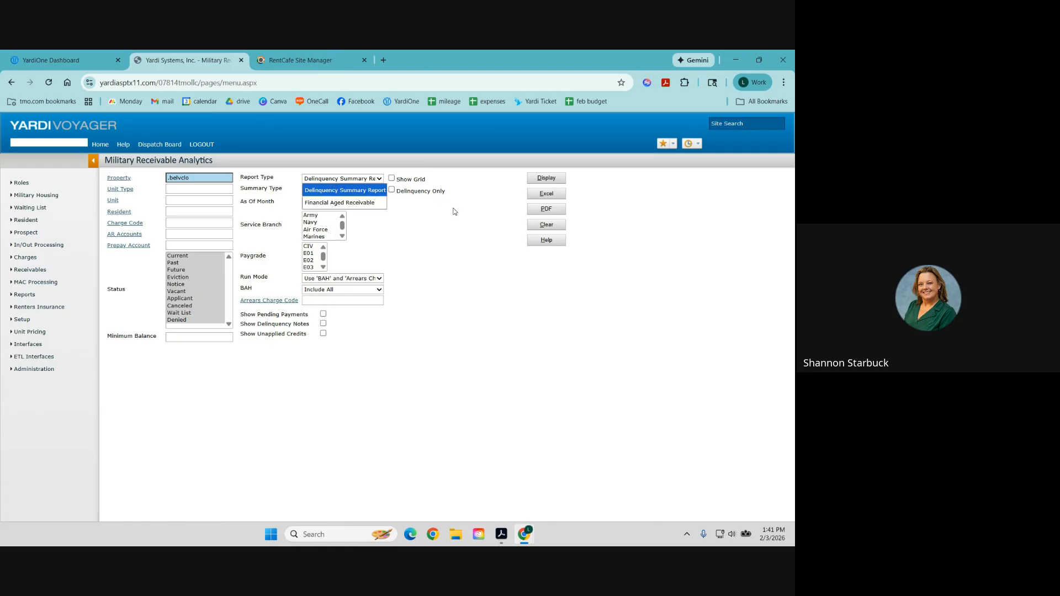
left_click(443, 242)
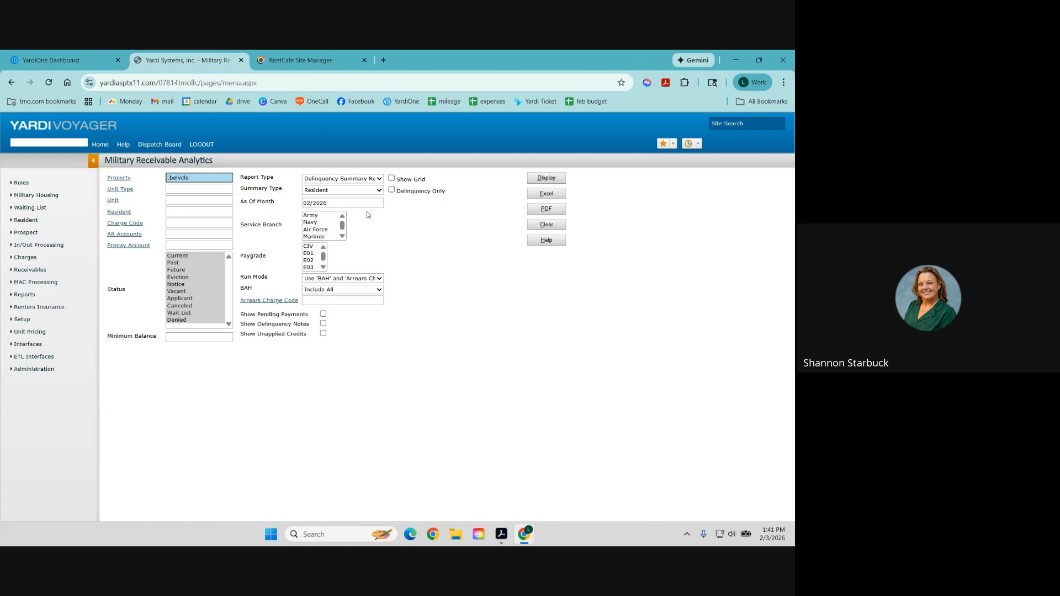
Set Run Mode to Payment Due and include pending payments and delinquency notes.
left_click(369, 279)
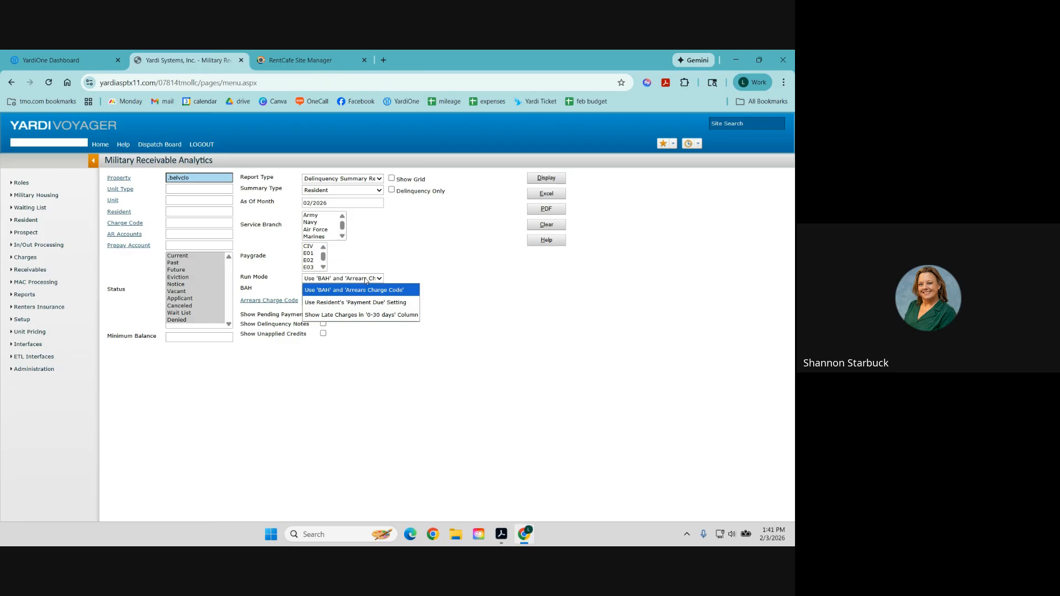
left_click(366, 303)
left_click(356, 279)
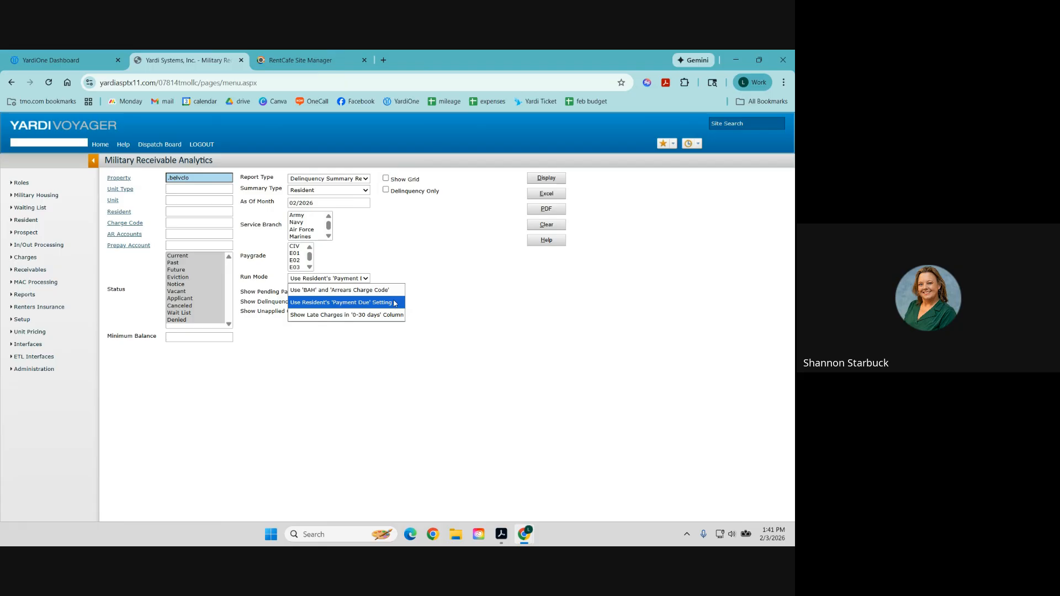
left_click(396, 303)
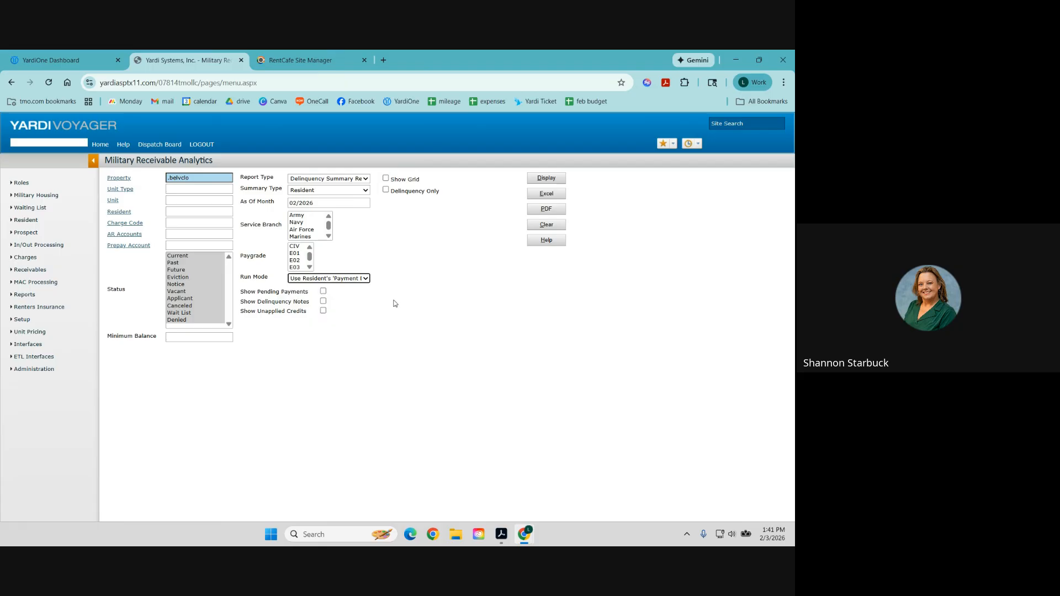
left_click(323, 291)
left_click(324, 302)
Set minimum balance to 0.01 and enable Show Grid and Delinquency Only.
left_click(207, 337)
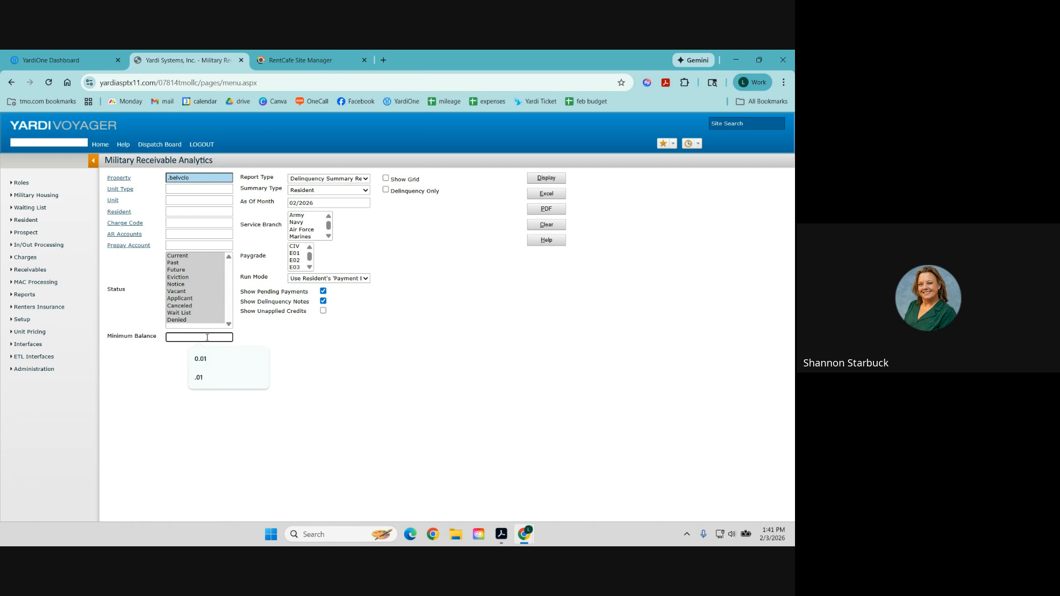
left_click(212, 358)
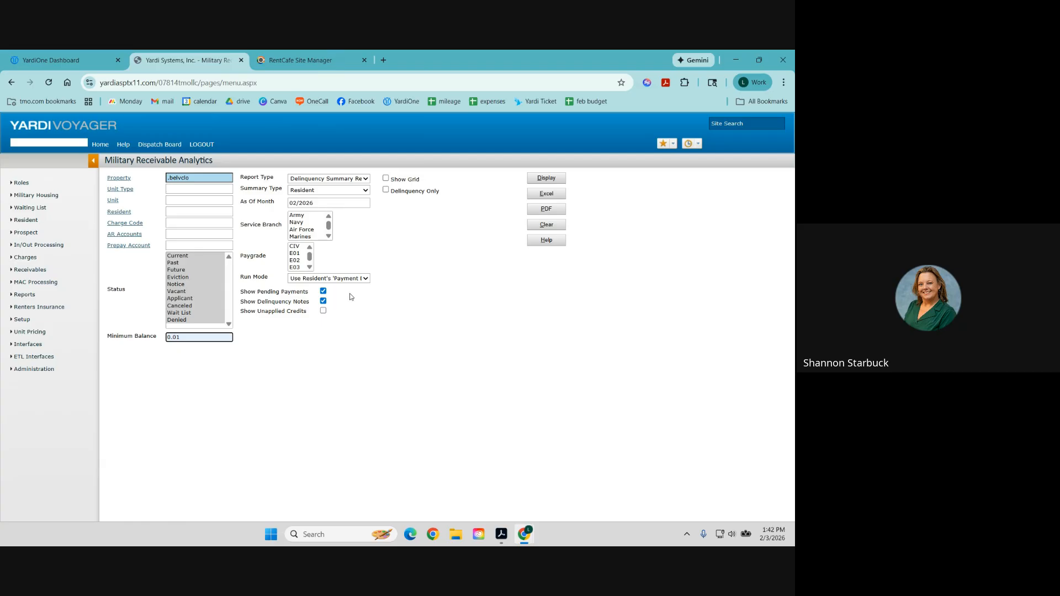
left_click(415, 180)
left_click(418, 192)
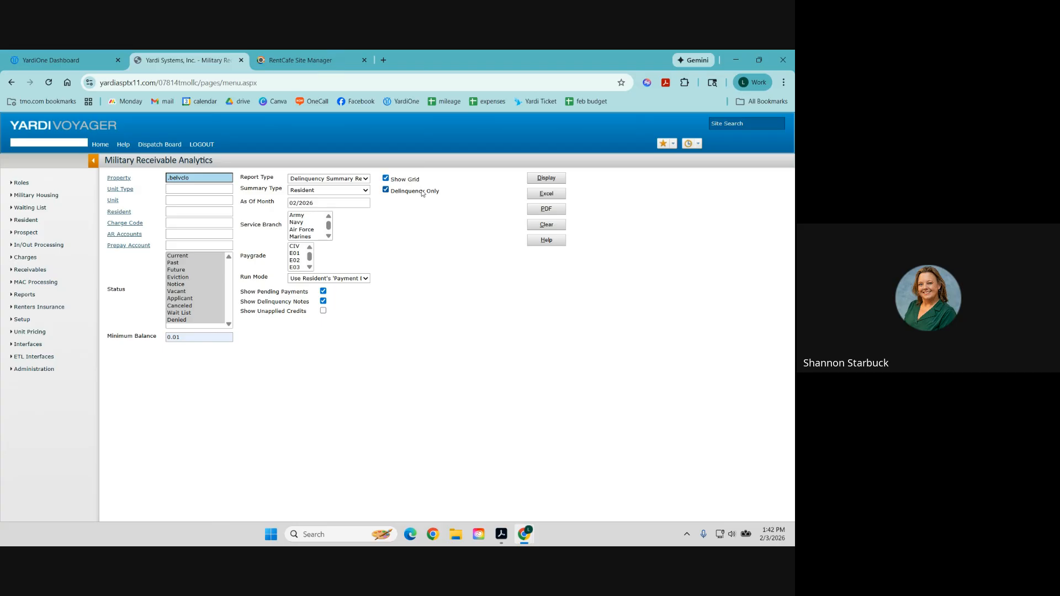
Display the Belvoir Village delinquency grid and open a listed resident's record.
left_click(545, 179)
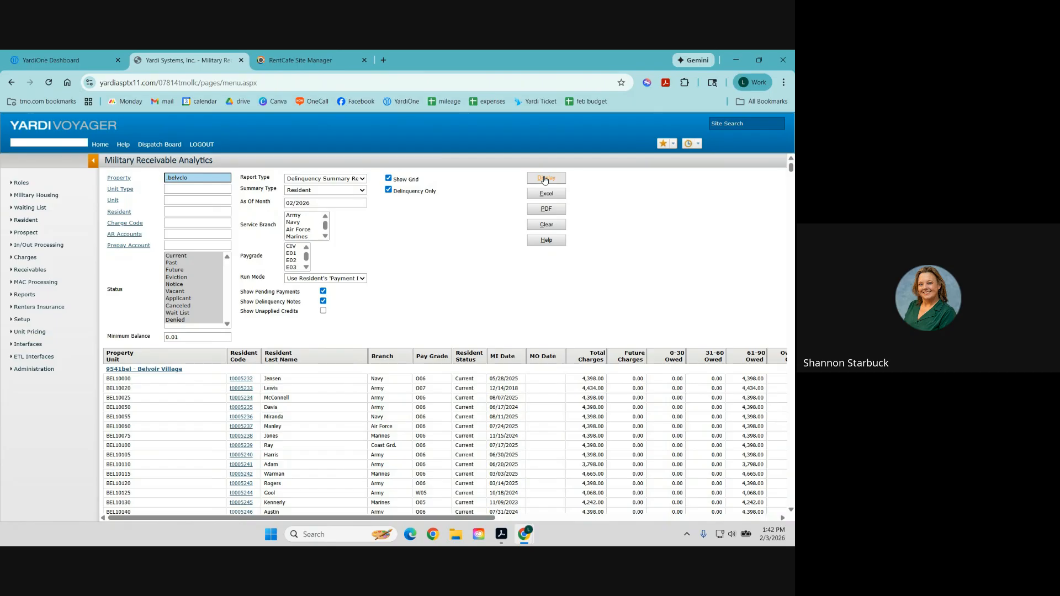
left_click(248, 417)
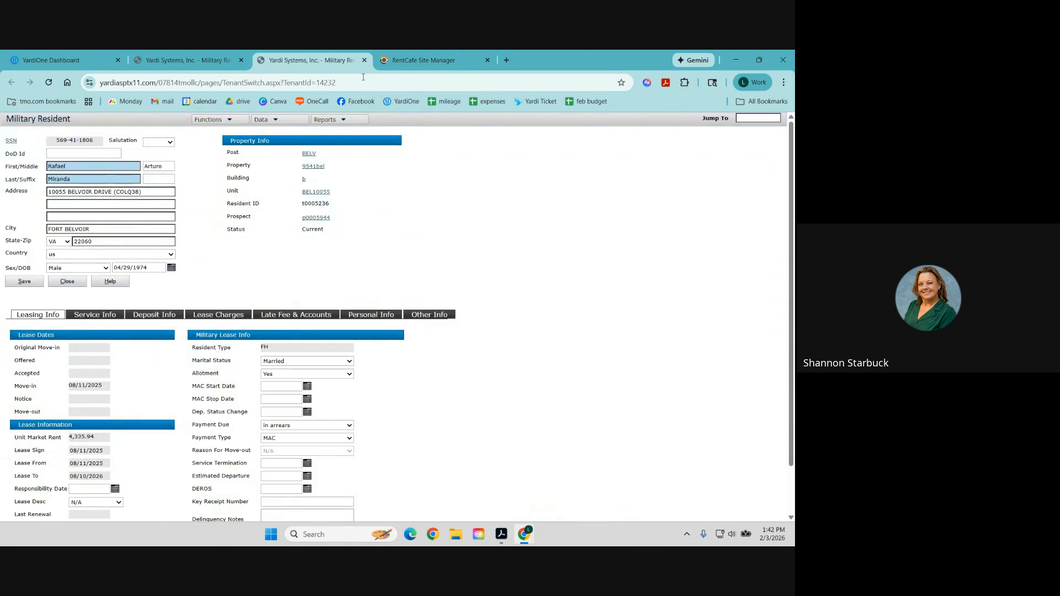
Close the Military Resident tab to get back to the delinquency results.
left_click(364, 61)
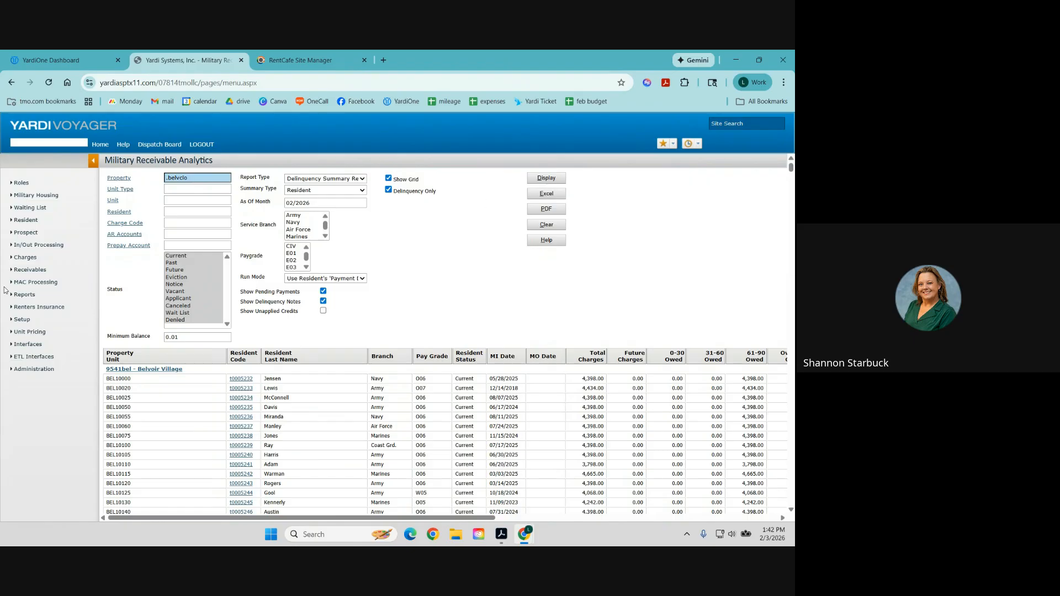
Browse the Reports submenus until Military Reports shows Traffic Summary and Traffic Detail.
mouse_move(23, 300)
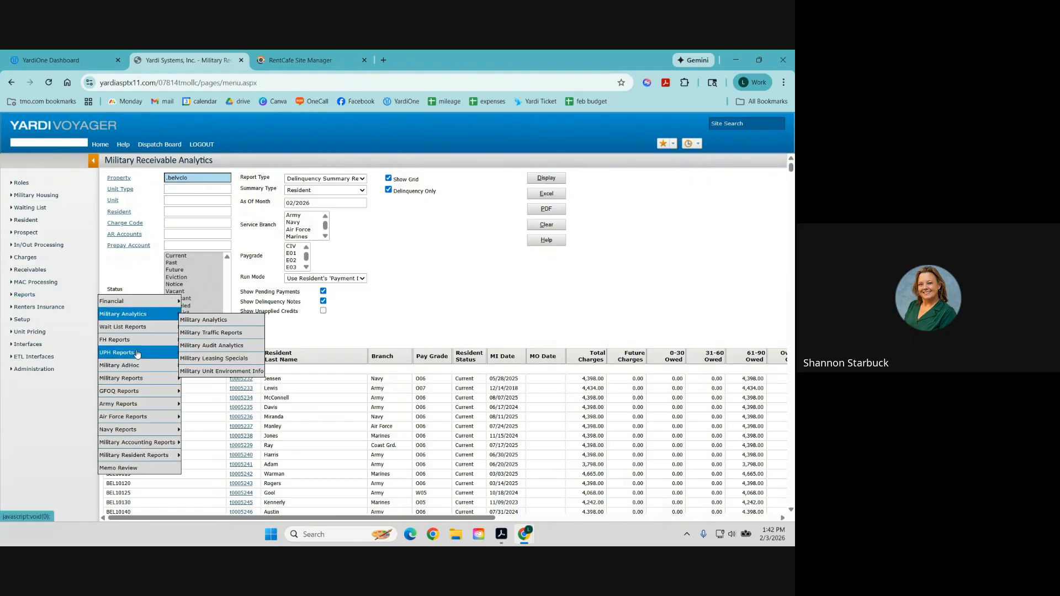
mouse_move(145, 445)
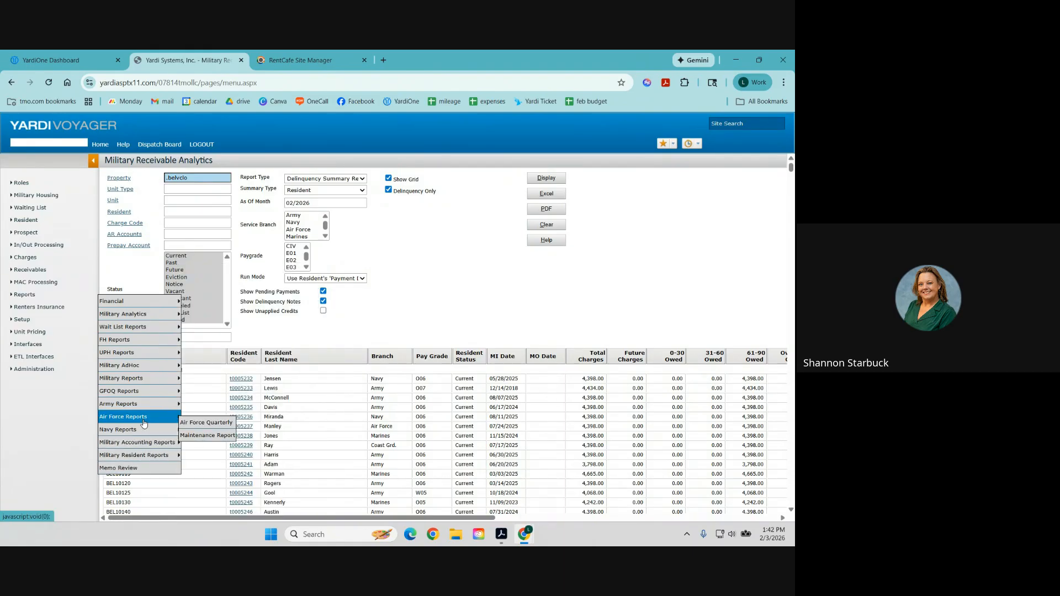
mouse_move(144, 315)
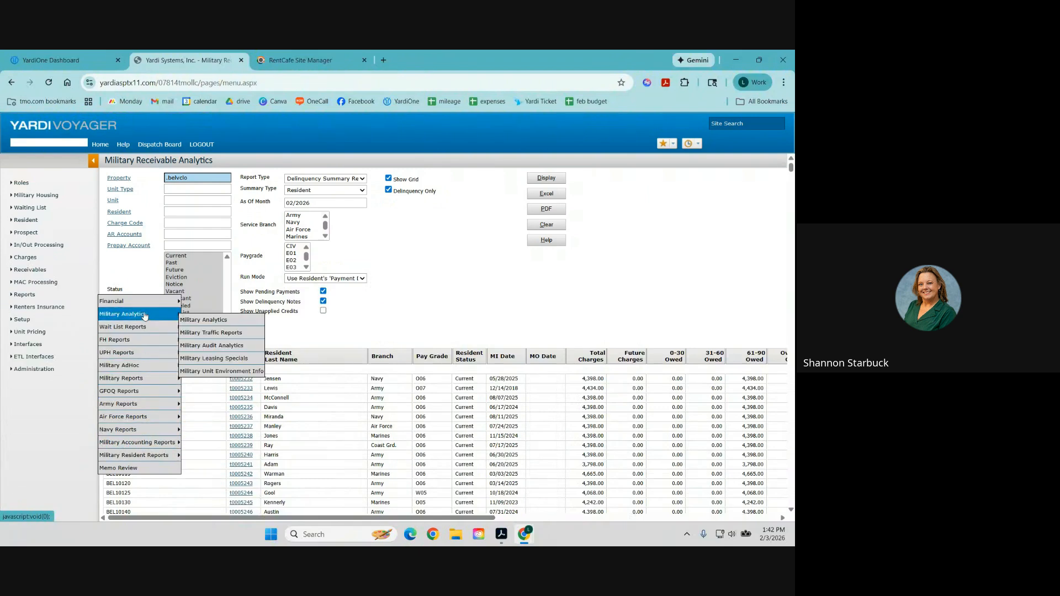
mouse_move(146, 384)
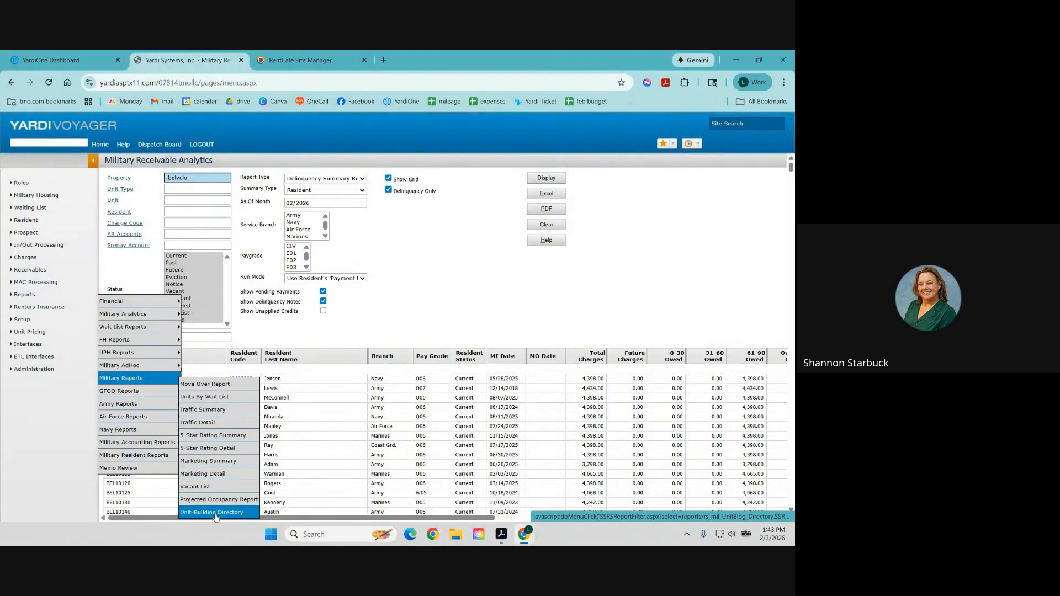
Run Military Traffic Detail for post BELV with created dates 01/02/2026 to 2/3/26.
left_click(214, 429)
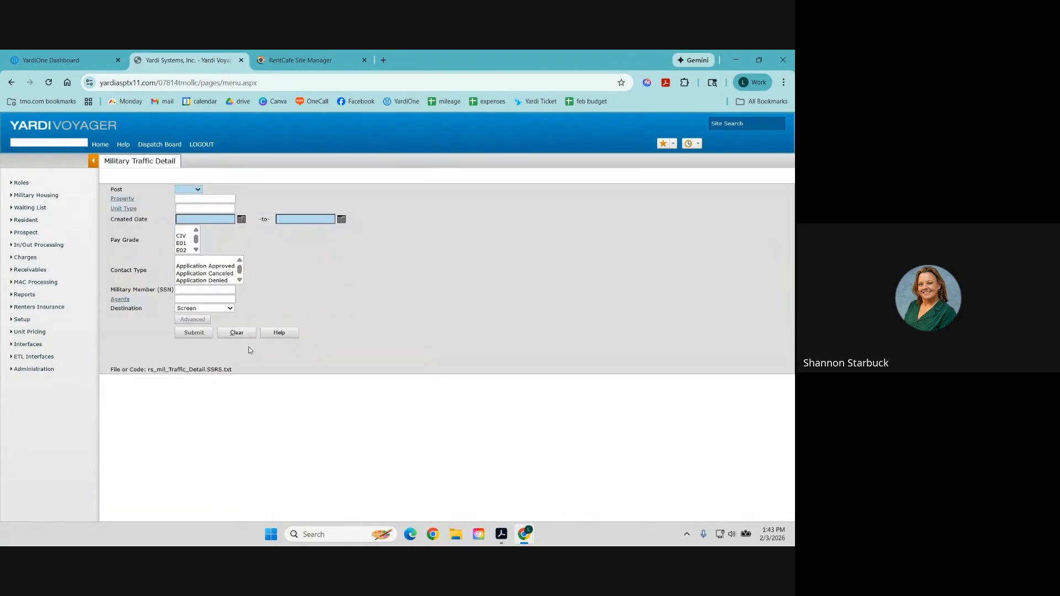
left_click(188, 190)
left_click(184, 249)
left_click(184, 221)
left_click(213, 243)
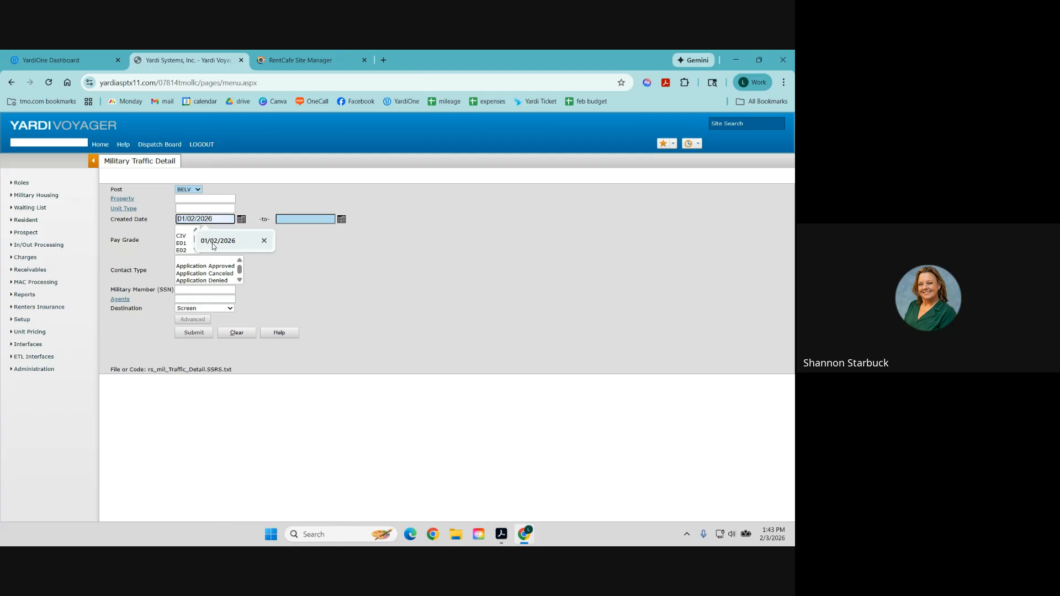
left_click(293, 219)
type("2/3/26")
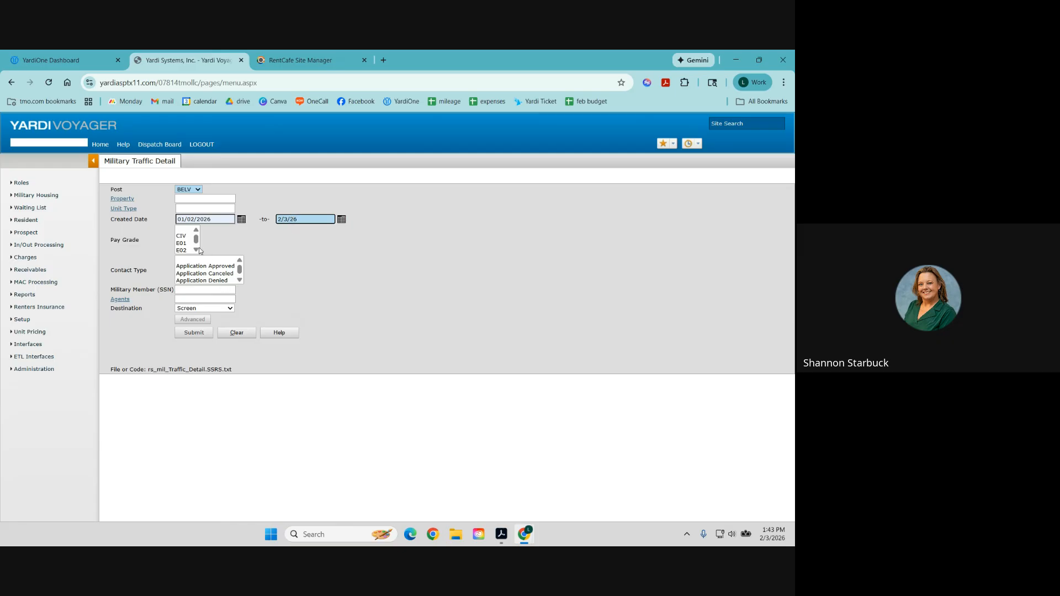
left_click(194, 333)
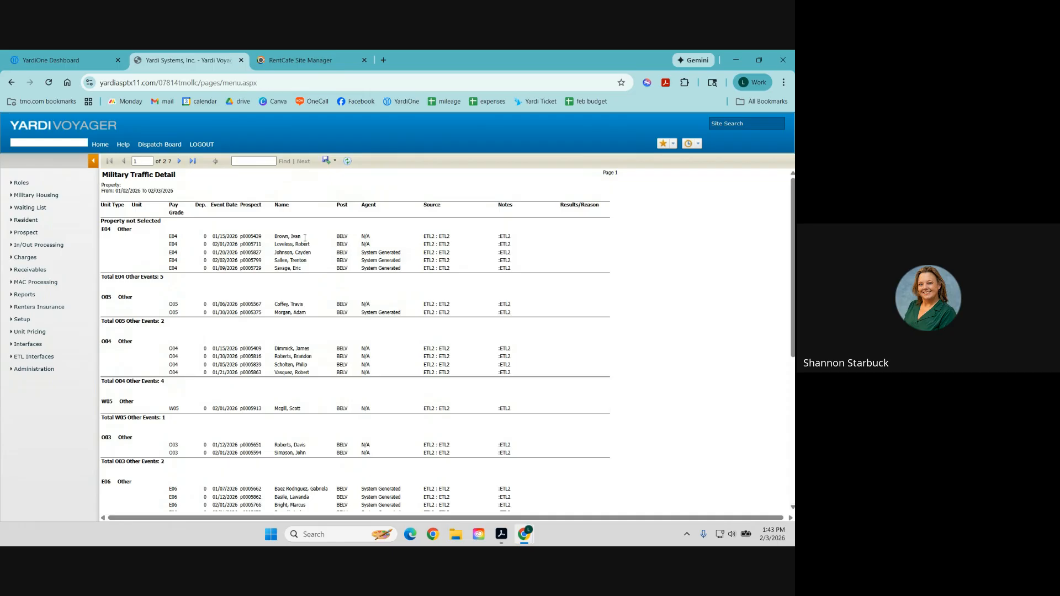
left_click_drag(356, 226, 381, 298)
left_click(378, 243)
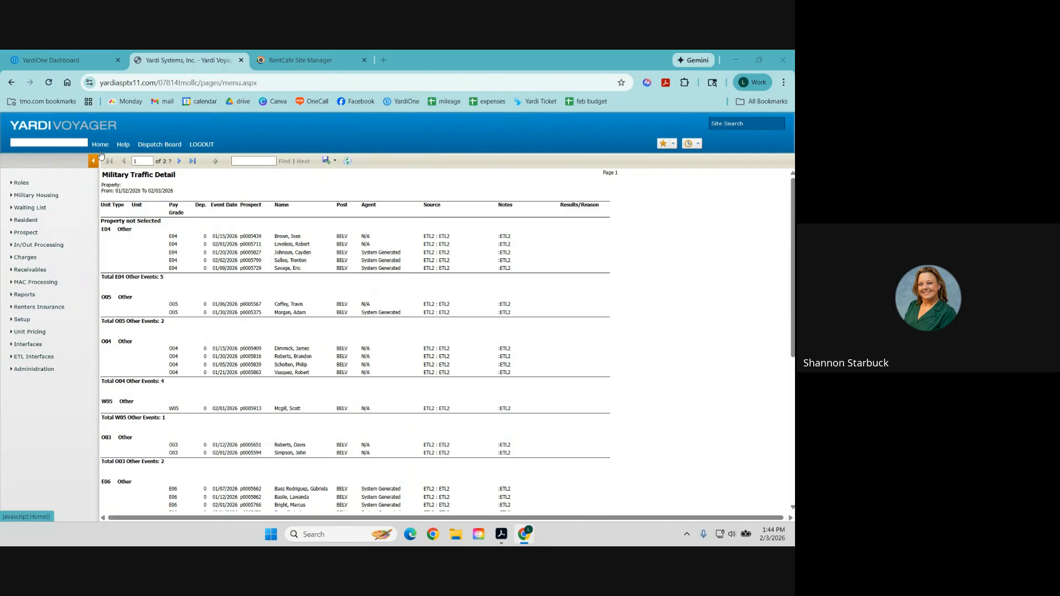
left_click(24, 295)
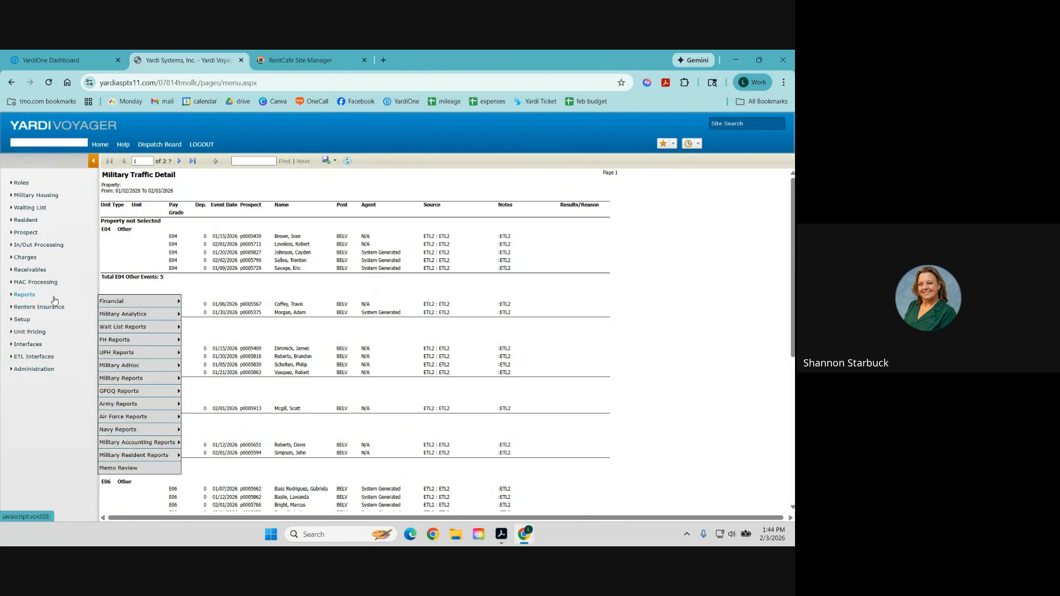
mouse_move(124, 305)
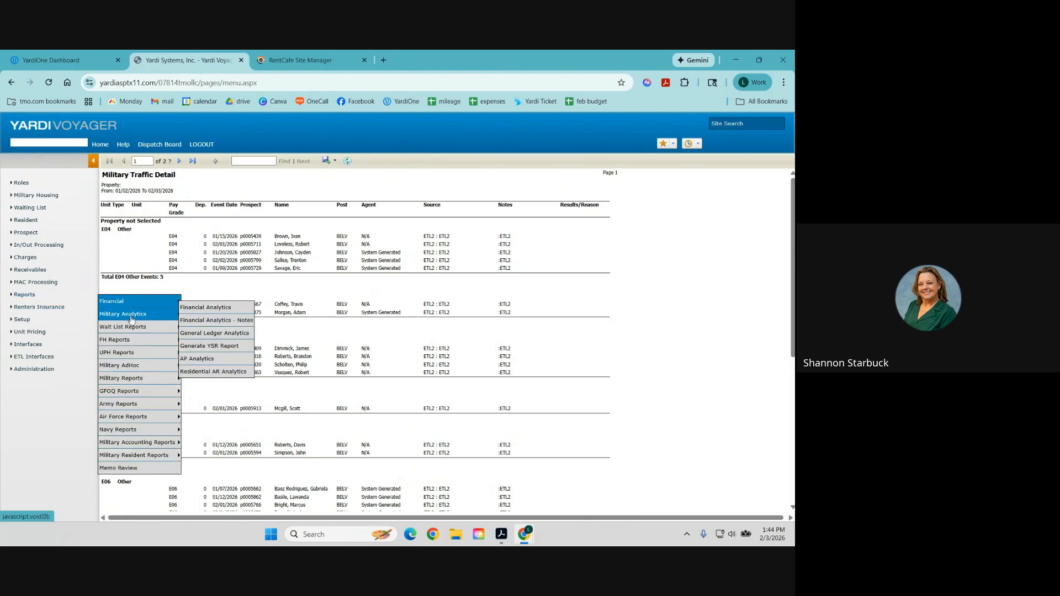
mouse_move(149, 385)
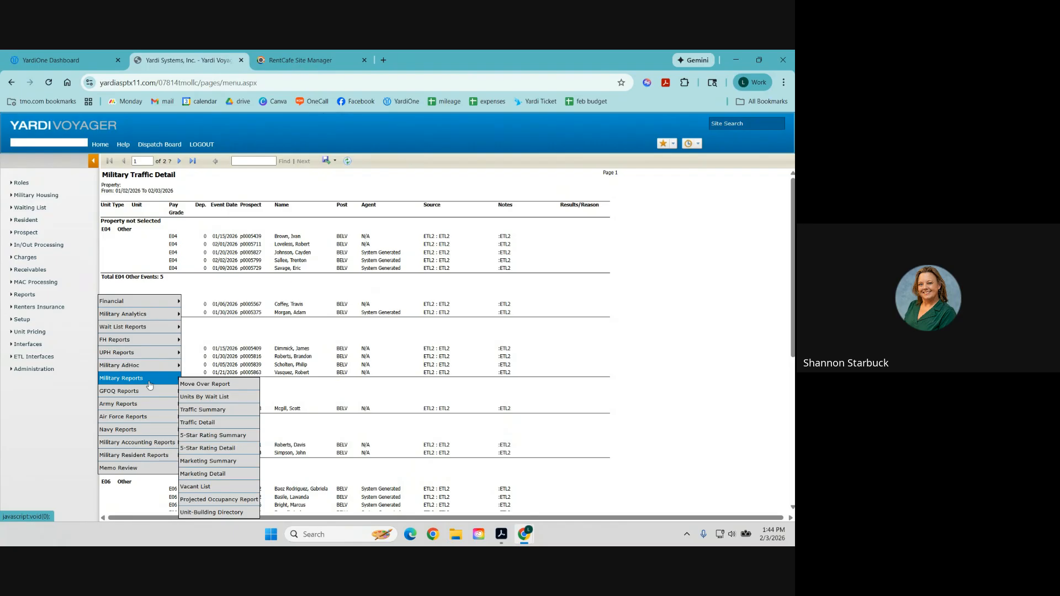
mouse_move(155, 456)
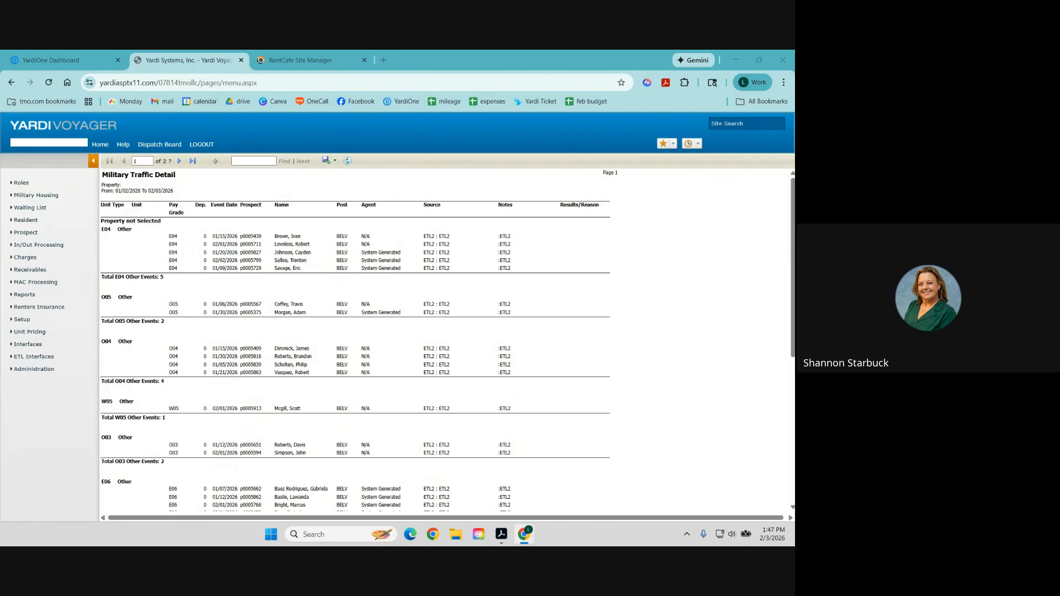
Open Administration > About to view build version 70.8 and licence details.
left_click(34, 370)
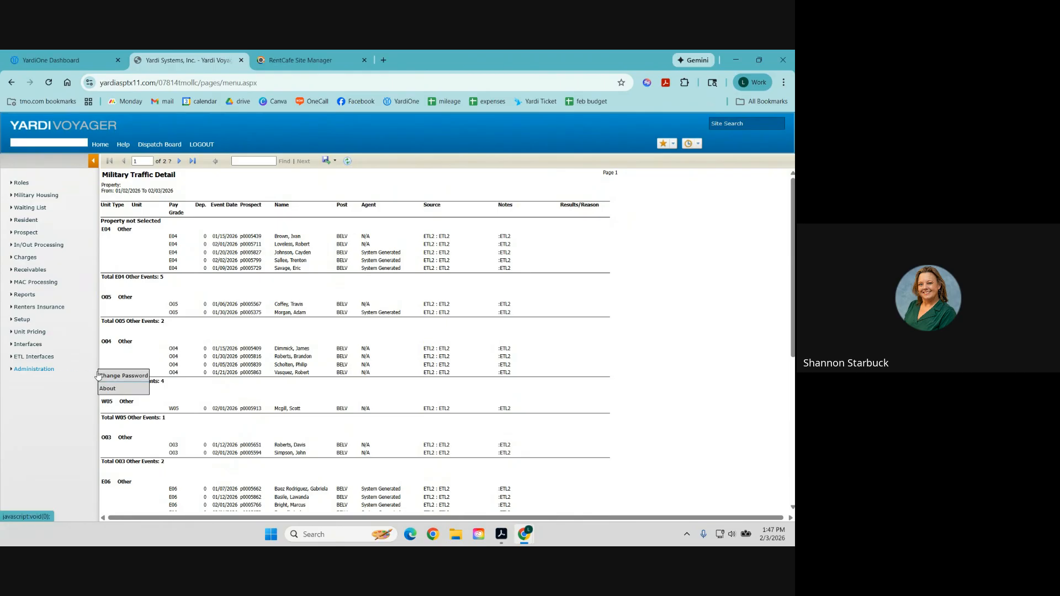
left_click(122, 389)
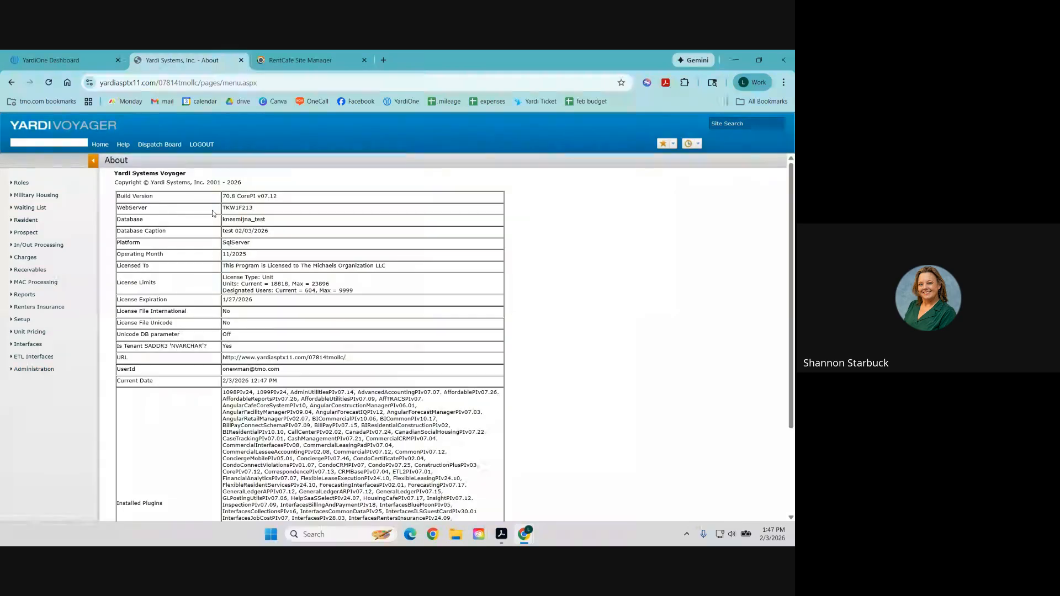
left_click(89, 83)
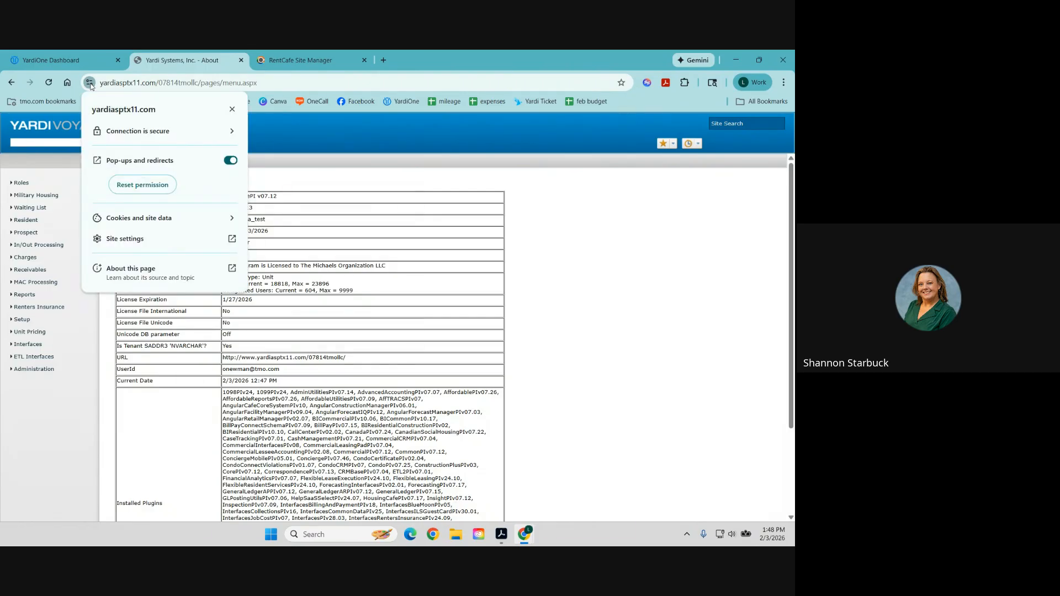
left_click(139, 218)
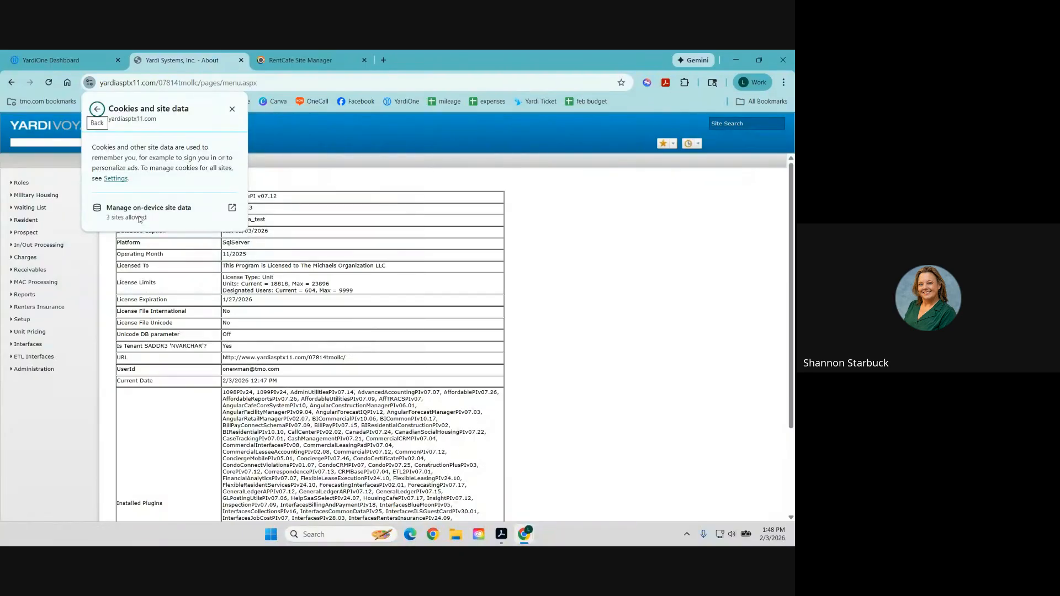
left_click(139, 213)
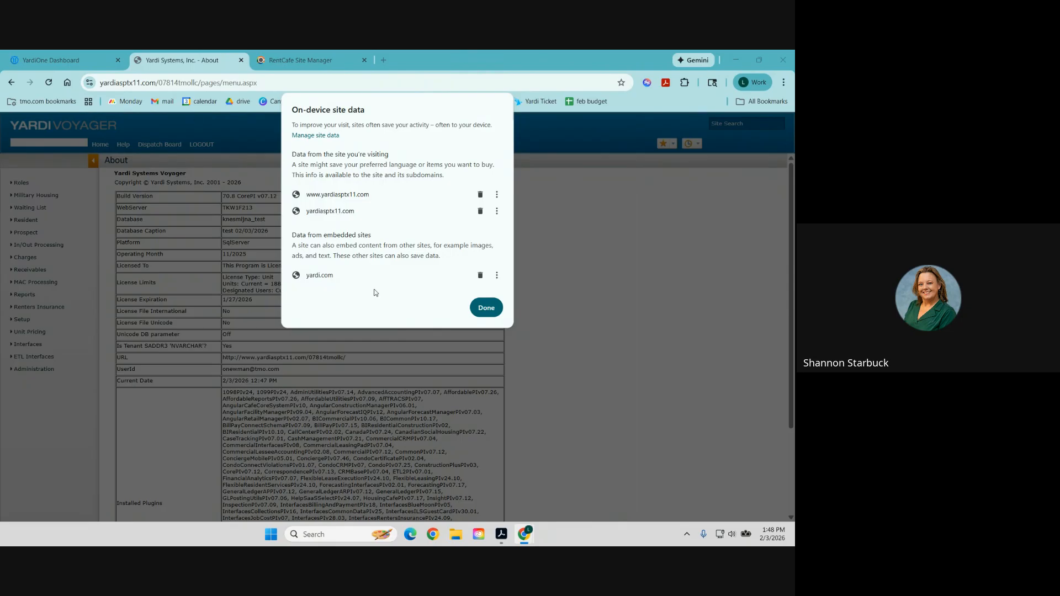
left_click(500, 309)
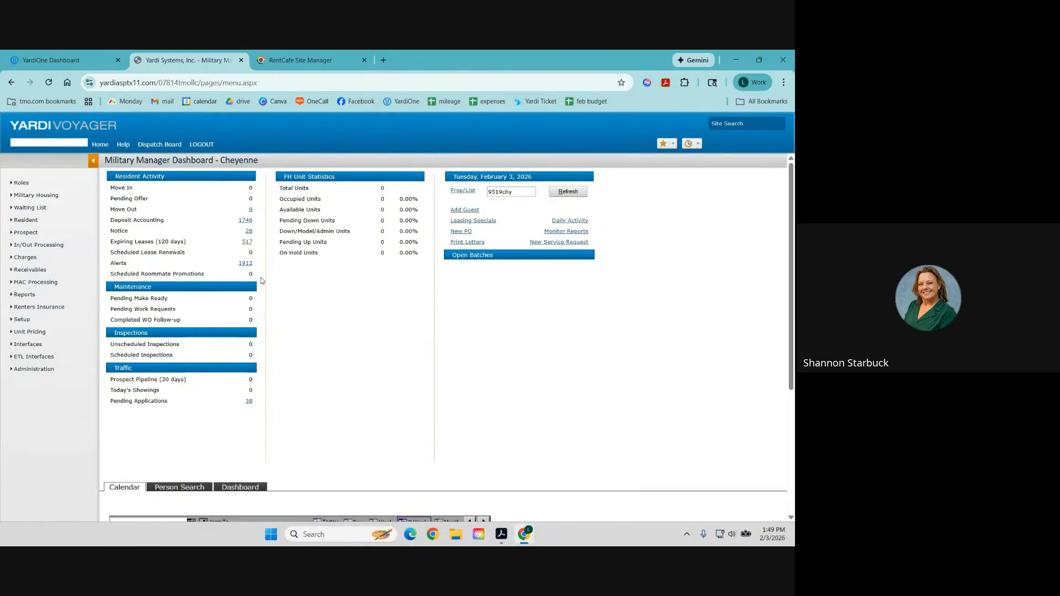
Place the cursor in the menu search box on the Cheyenne dashboard.
left_click(73, 142)
Search the menu for 'residen', then check the favorites, which have no saved links.
type("residen")
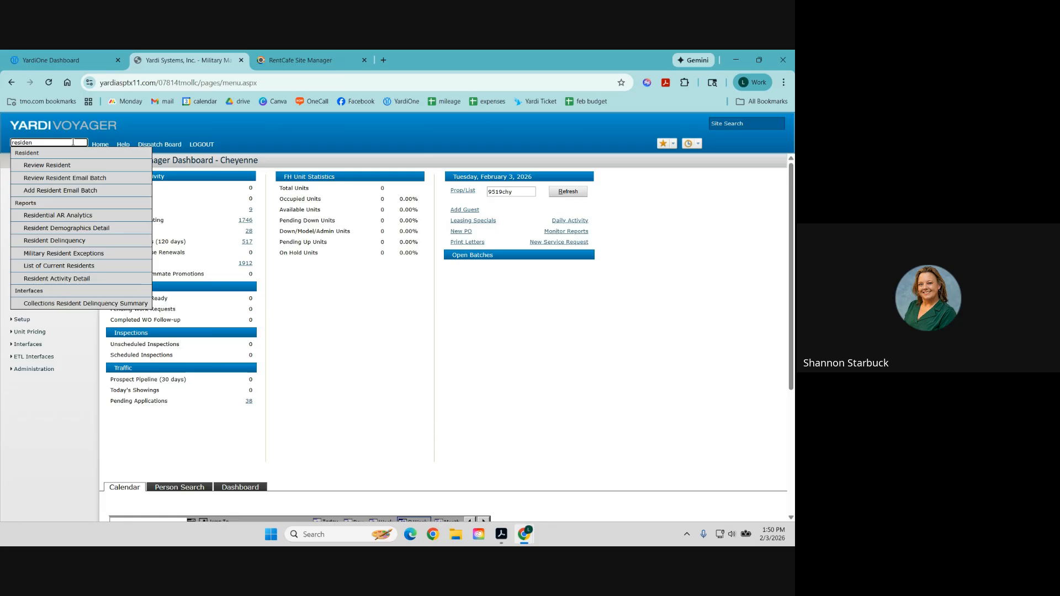
left_click(246, 145)
mouse_move(671, 147)
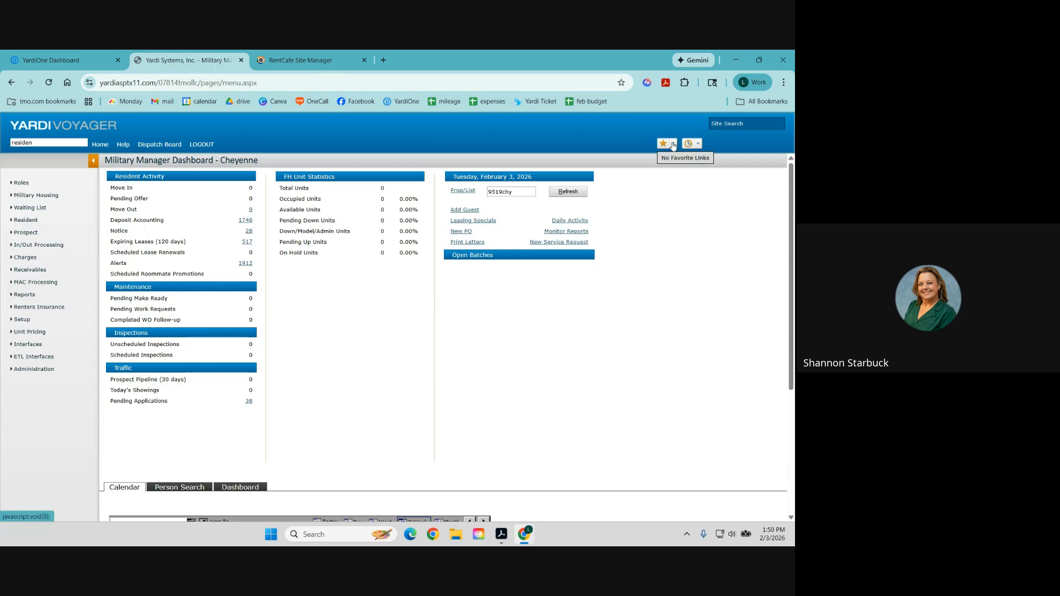